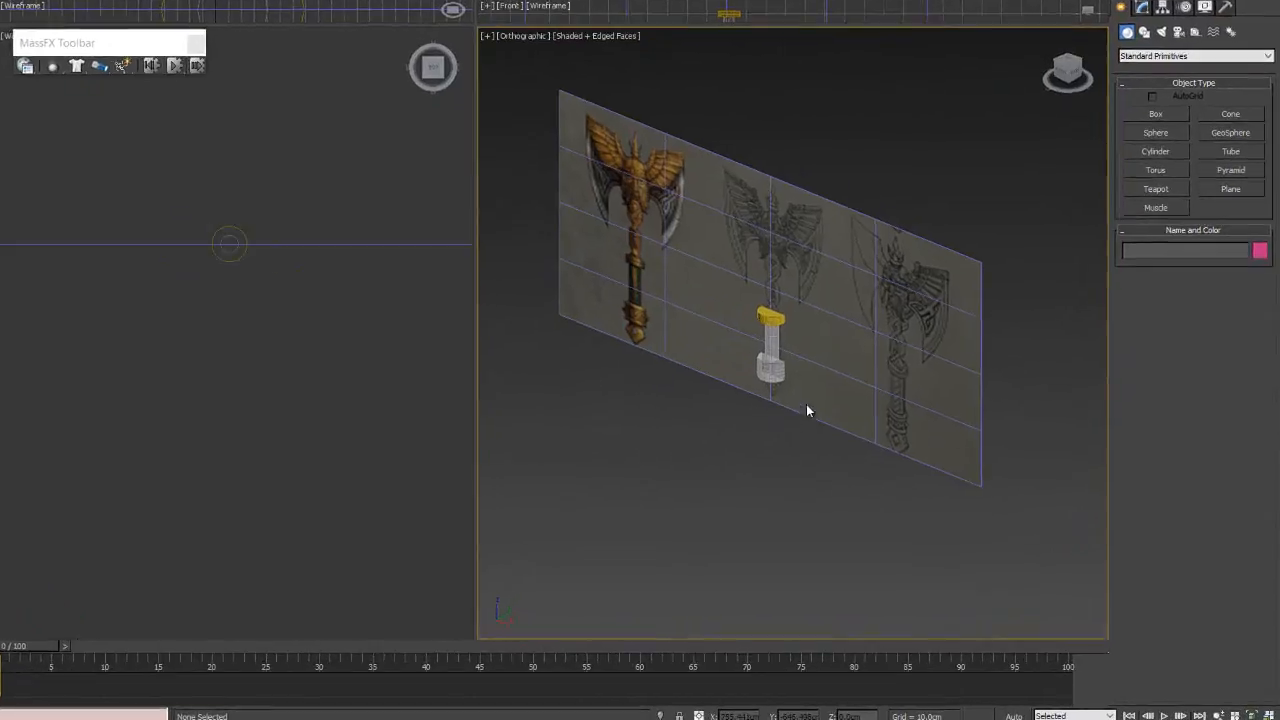
- Select the three handle pieces and show them against the axe reference in a maximized front view
left_click_drag(616, 346, 500, 64)
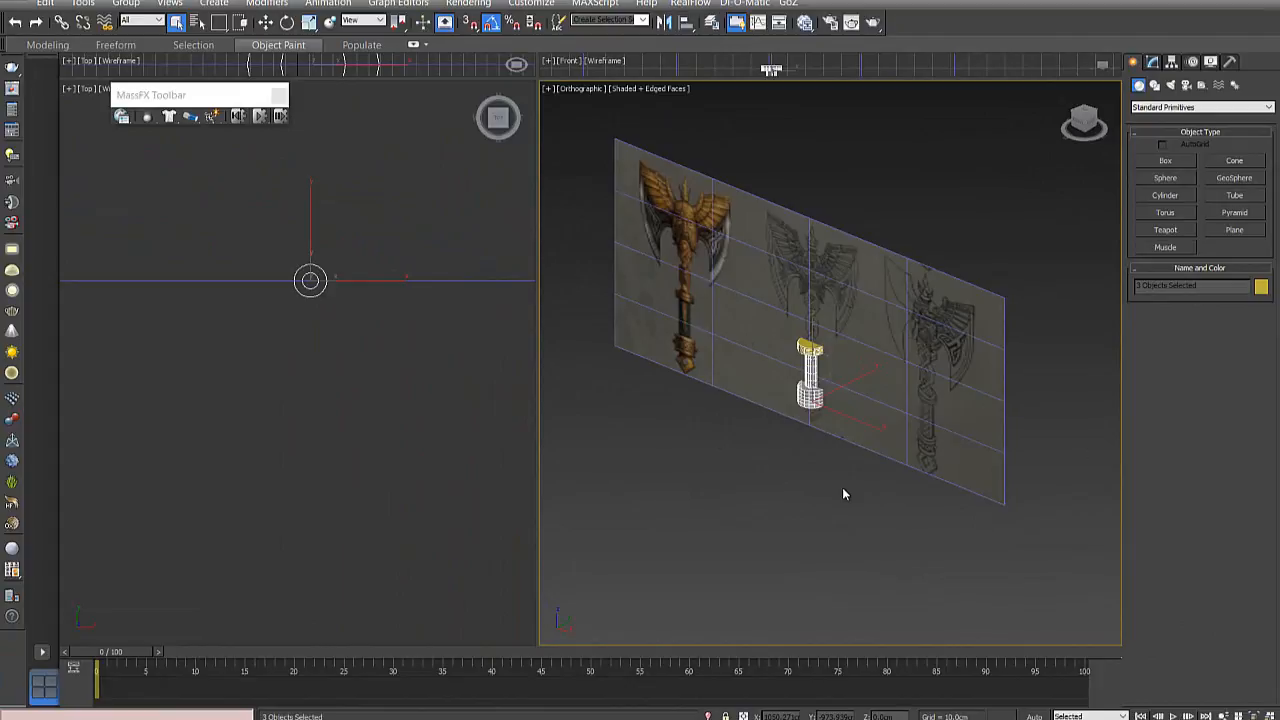
key("alt+w")
middle_click_drag(502, 385, 566, 489)
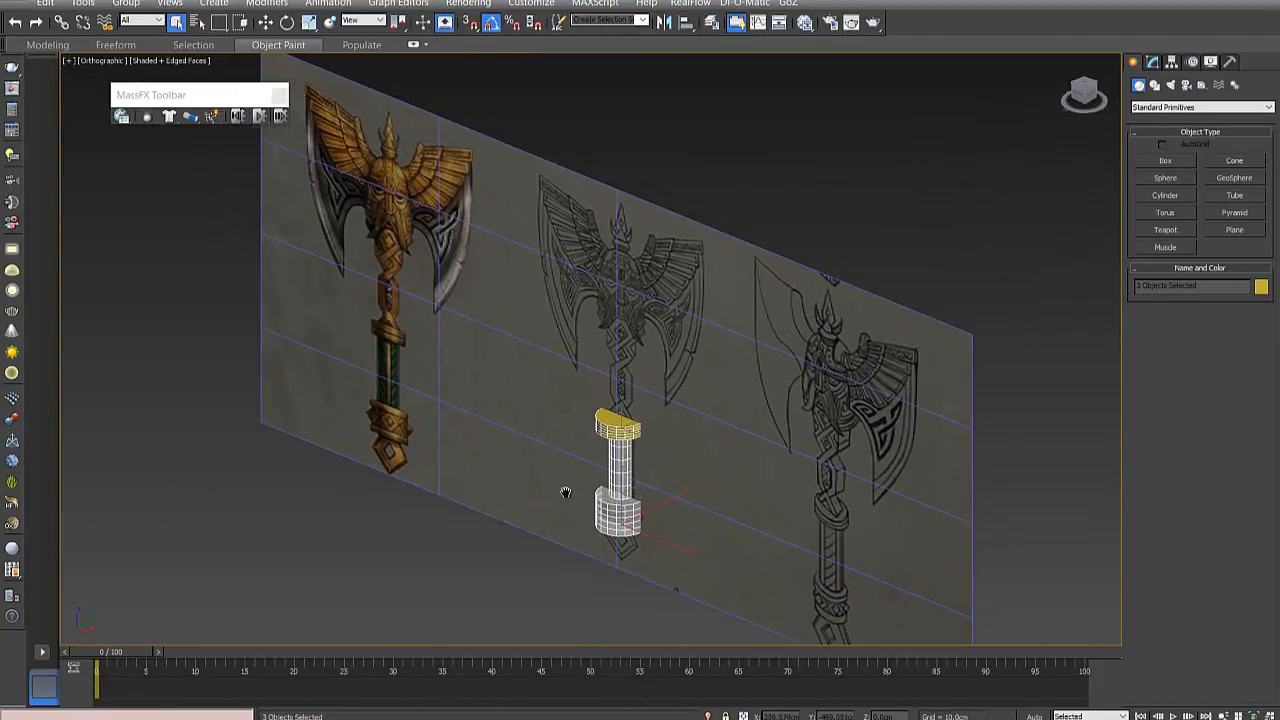
middle_click_drag(592, 447, 625, 412, "alt")
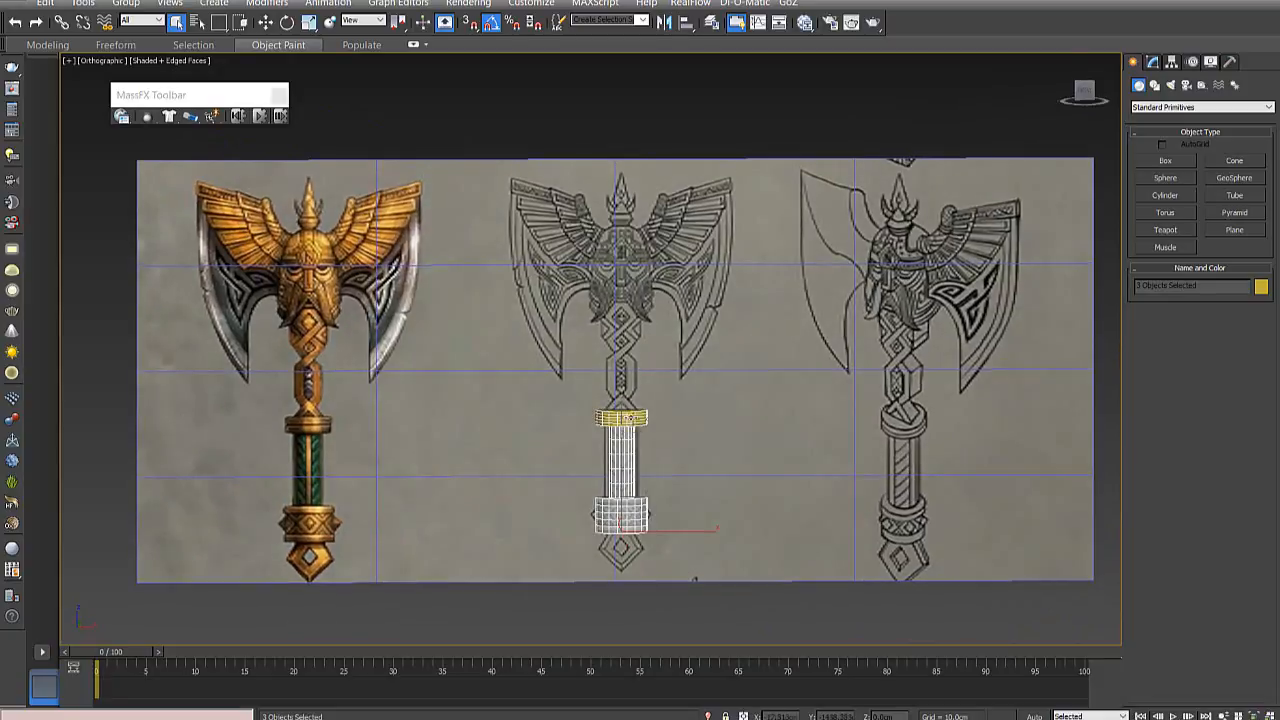
key("alt+f")
left_click(482, 127)
left_click(446, 22)
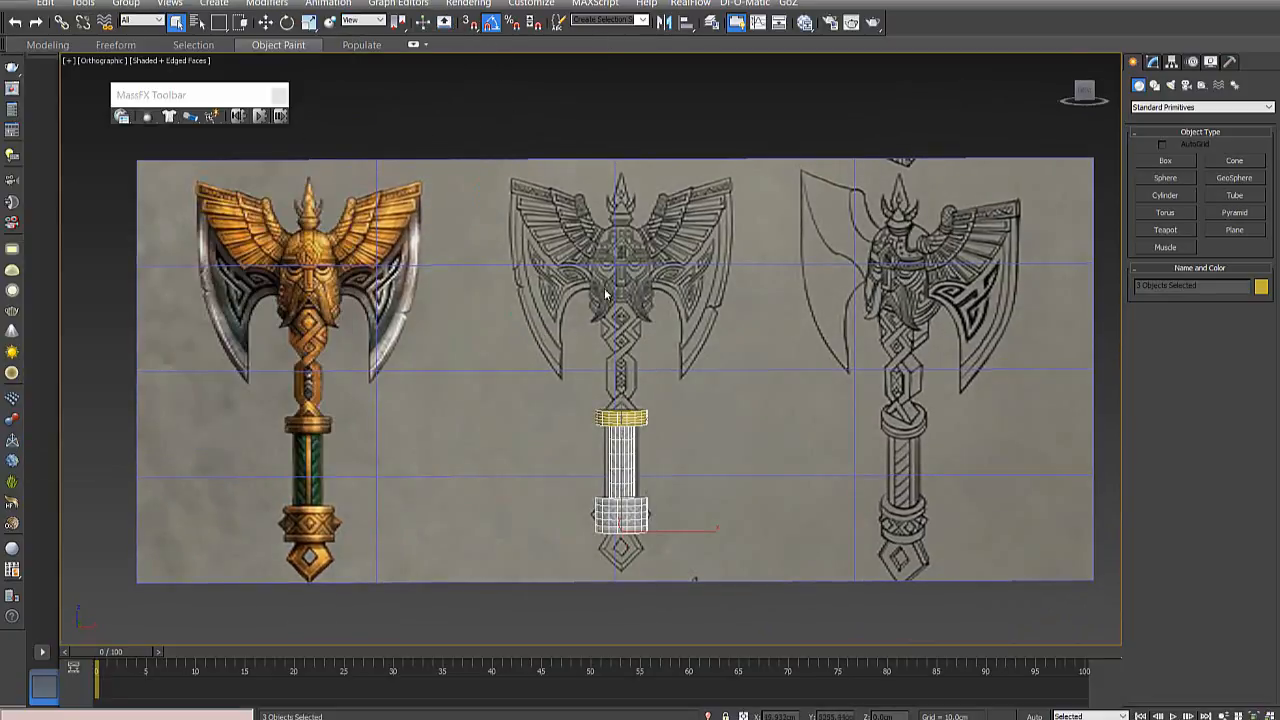
key("f")
scroll(698, 425, "down", 5)
scroll(754, 483, "down", 3)
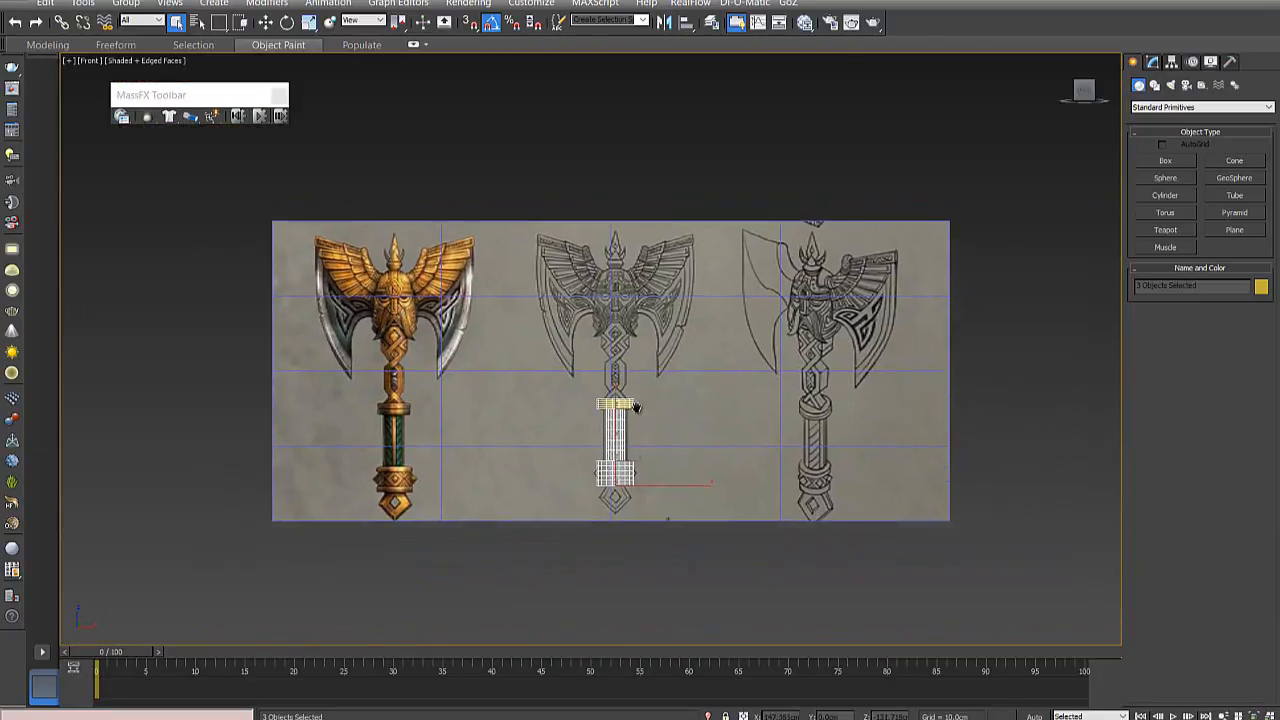
- Examine the handle pieces against the line drawing, comparing the grip, collars and axe head with the coloured reference
scroll(600, 480, "up", 7)
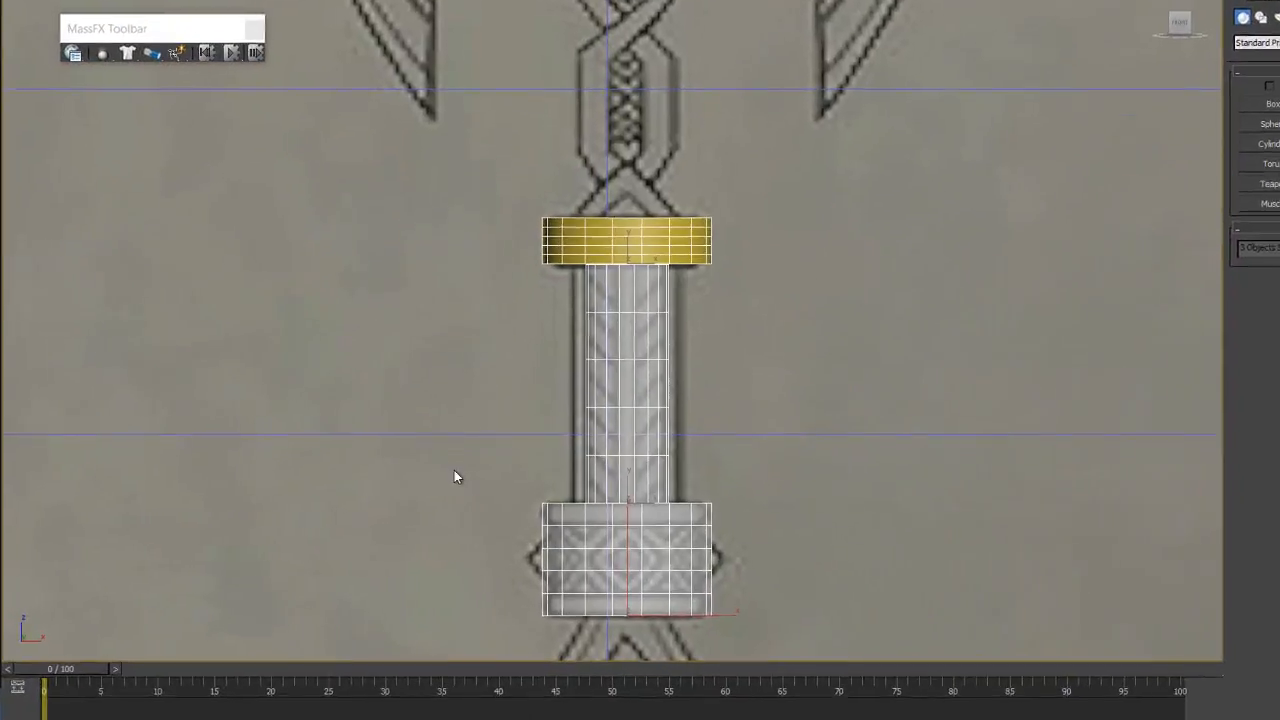
middle_click_drag(460, 480, 759, 408)
scroll(238, 403, "down", 3)
middle_click_drag(199, 468, 201, 469)
middle_click_drag(77, 432, 124, 419)
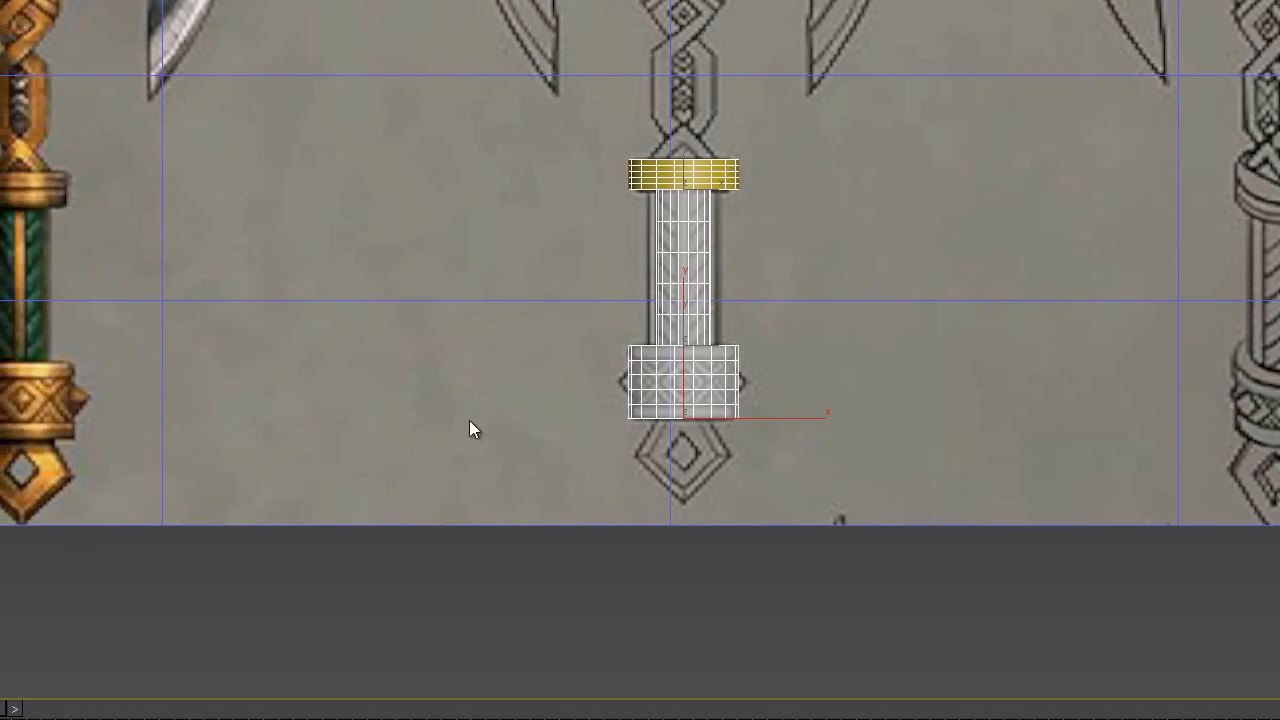
middle_click_drag(655, 210, 513, 261)
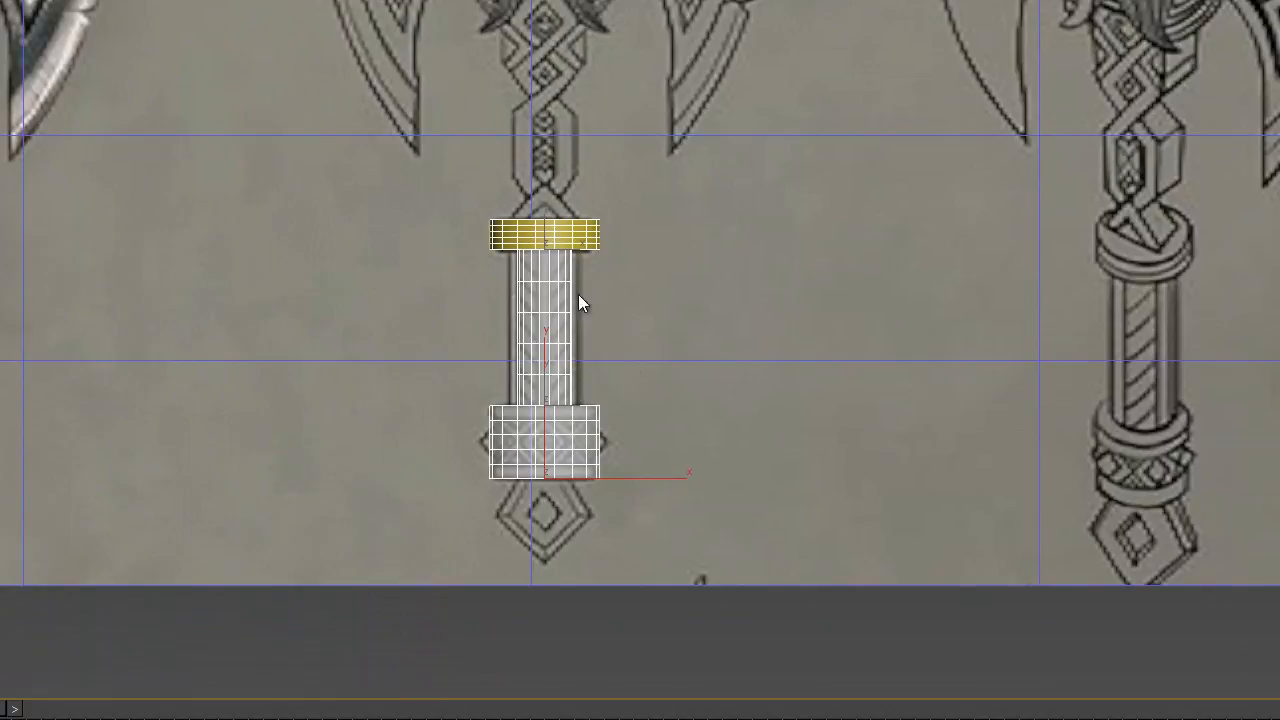
middle_click_drag(432, 356, 766, 310)
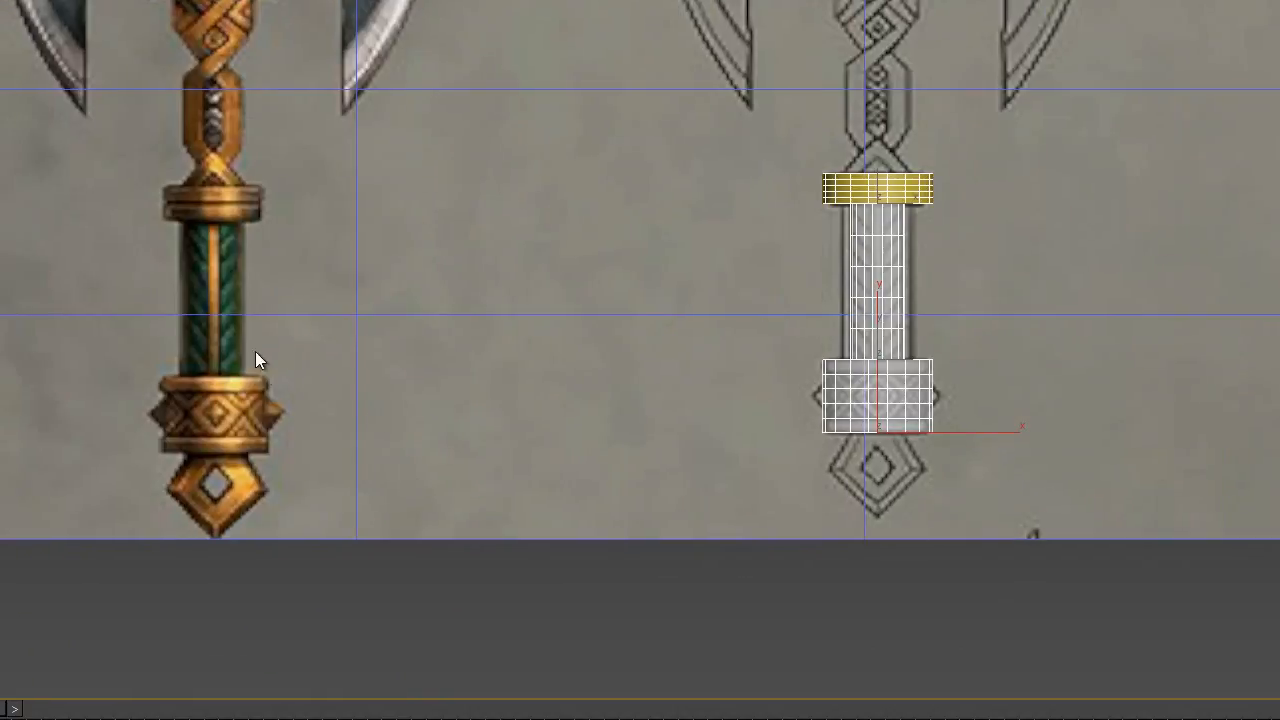
middle_click_drag(876, 72, 857, 362)
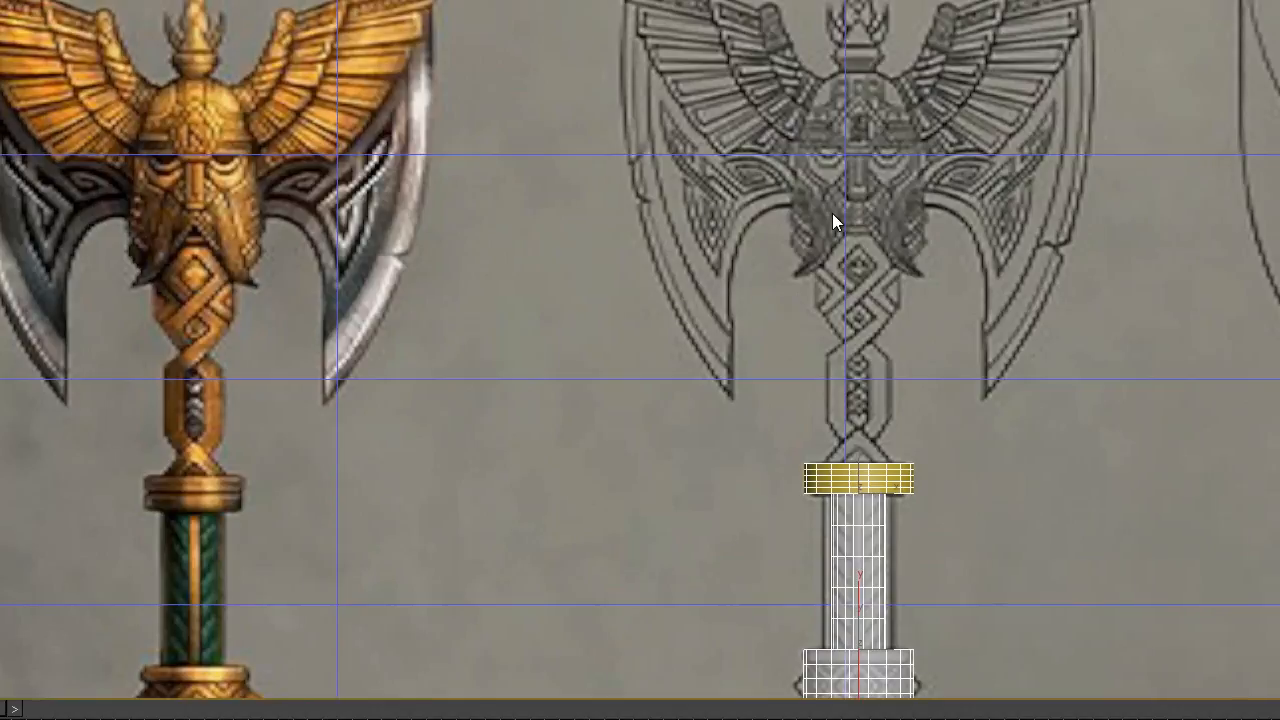
mouse_move(999, 350)
middle_mouse_down()
mouse_move(391, 329)
mouse_move(814, 289)
mouse_move(633, 298)
middle_mouse_up()
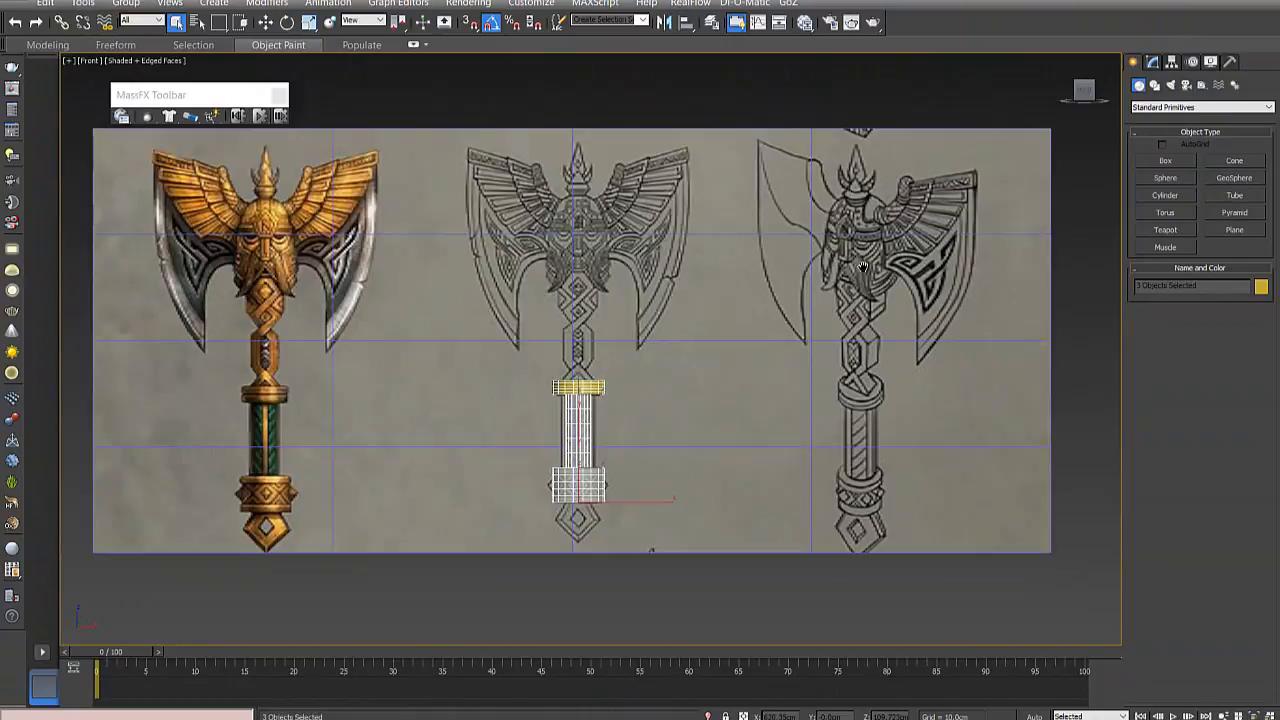
middle_click_drag(863, 267, 862, 252)
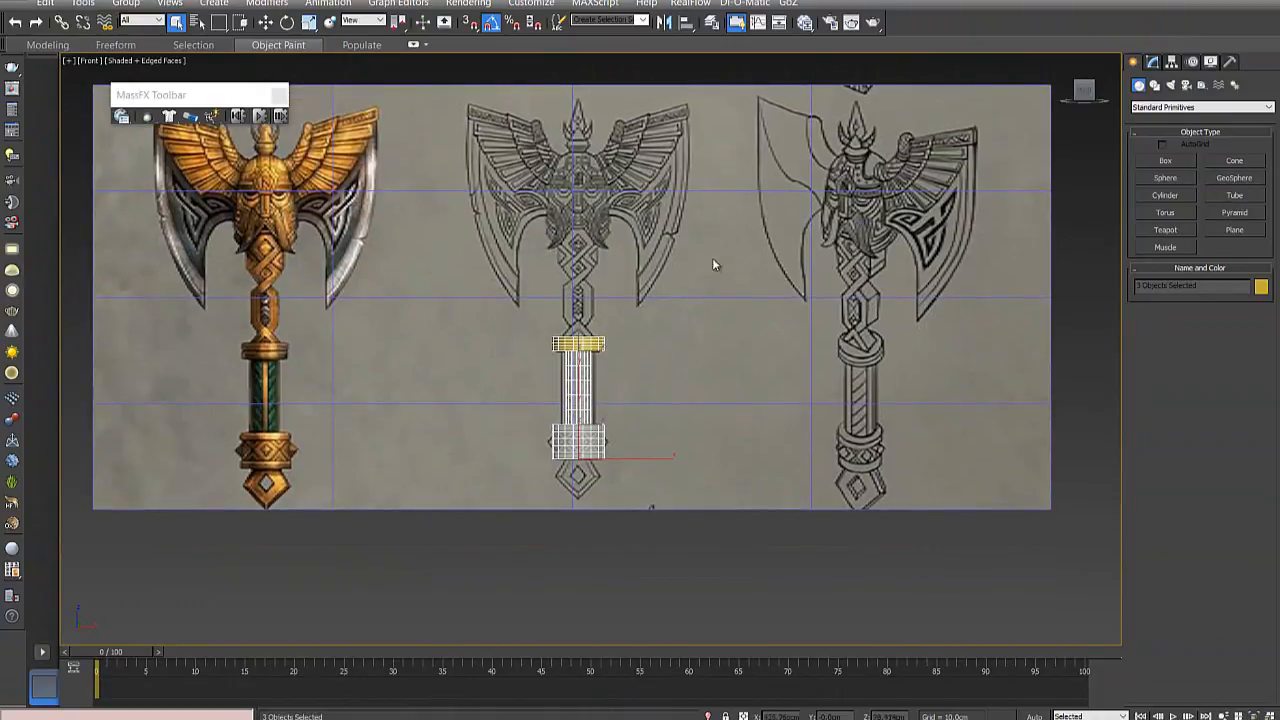
- Compare the coloured, front and side axe drawings, focusing on the blades, bearded face and braided shaft above the gold collar
middle_click_drag(592, 215, 643, 297)
scroll(580, 291, "up", 2)
scroll(621, 269, "down", 1)
scroll(621, 268, "down", 2)
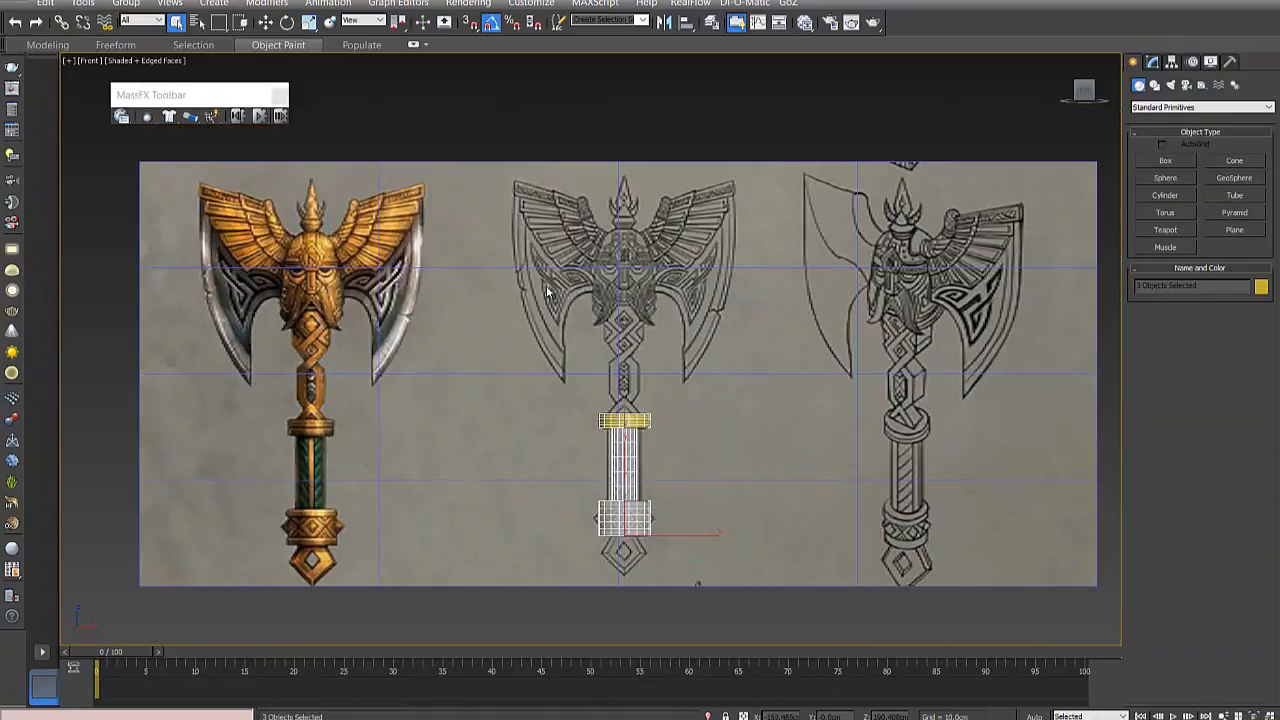
middle_click_drag(797, 302, 754, 310)
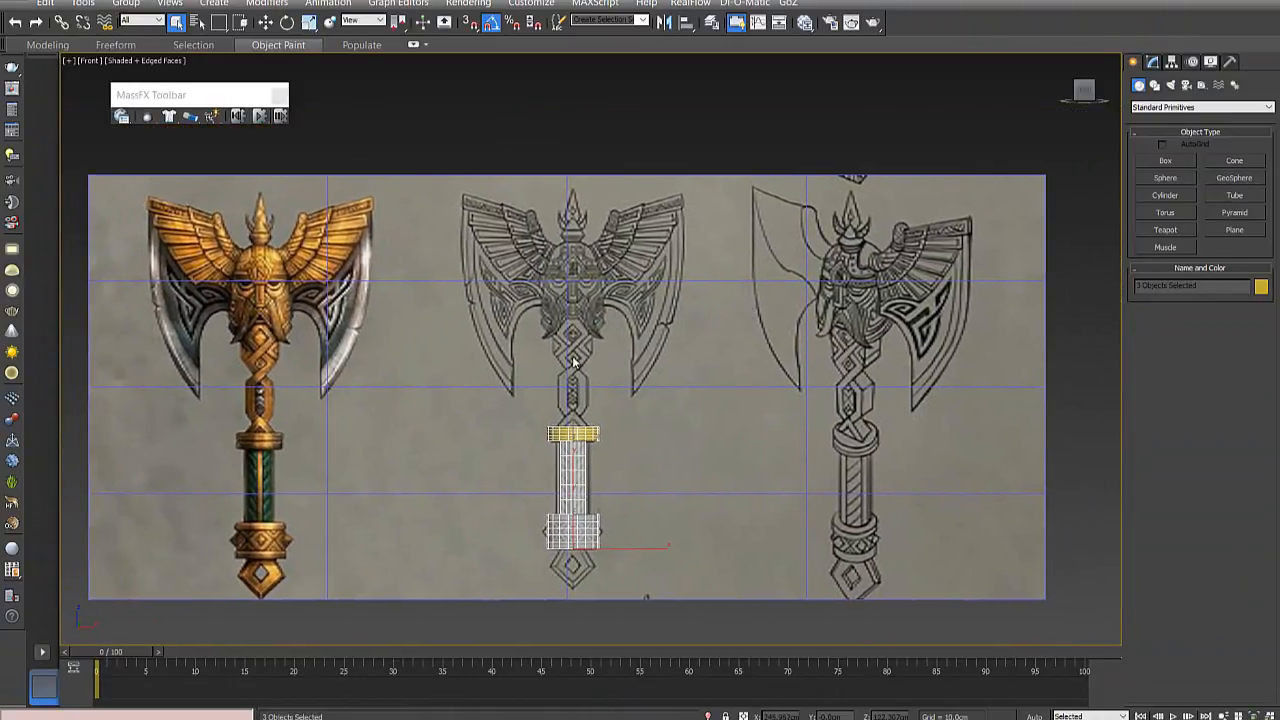
scroll(571, 356, "up", 3)
scroll(571, 356, "down", 5)
scroll(380, 328, "up", 4)
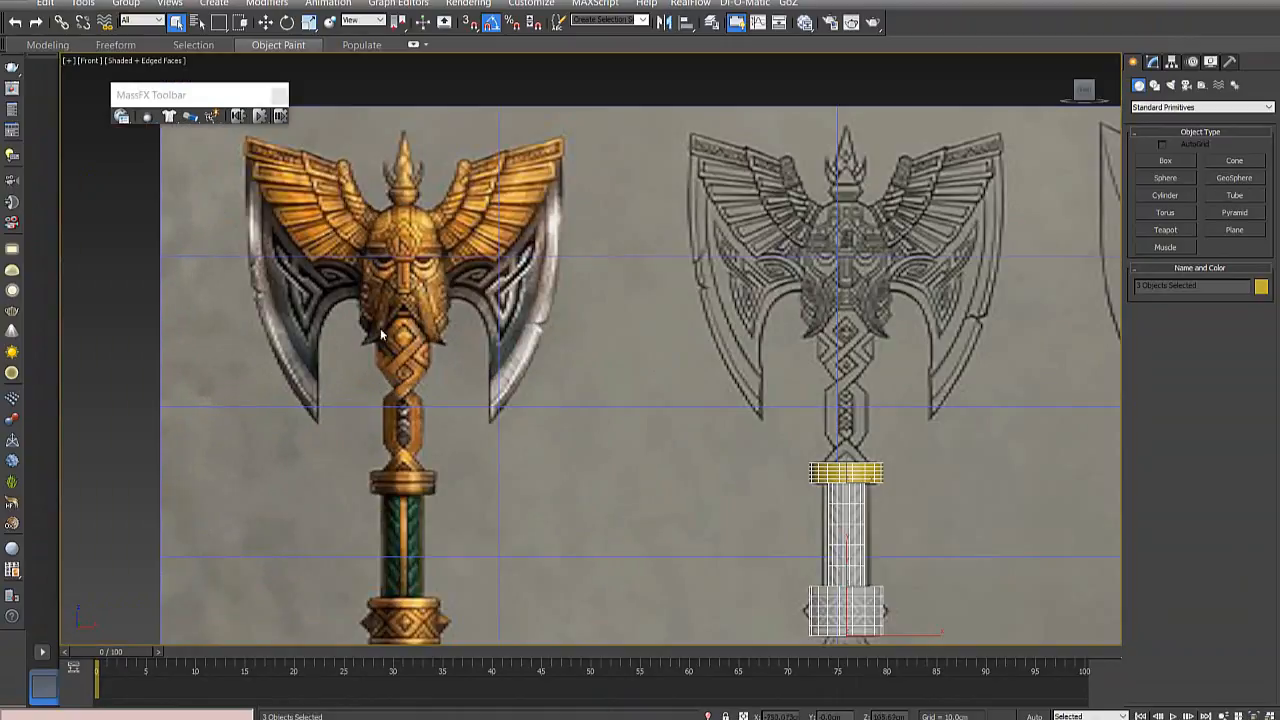
middle_click_drag(942, 320, 403, 318)
middle_click_drag(346, 368, 608, 388)
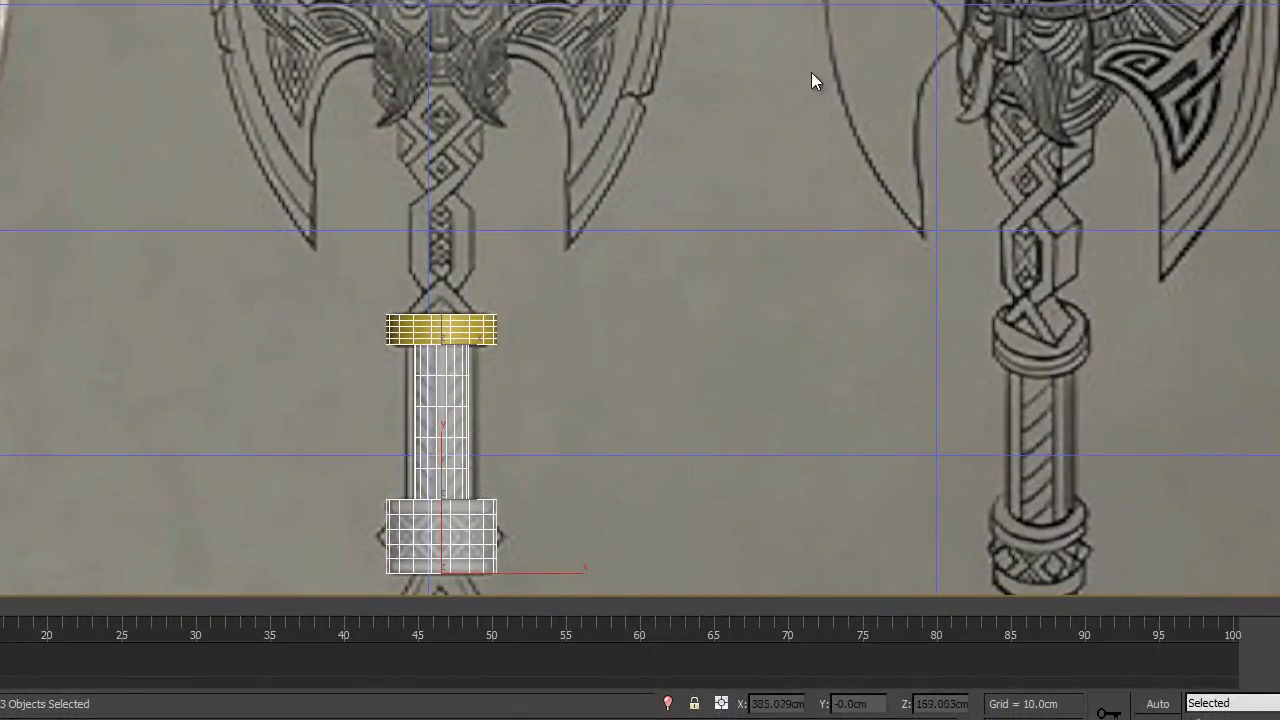
middle_click_drag(811, 82, 758, 95)
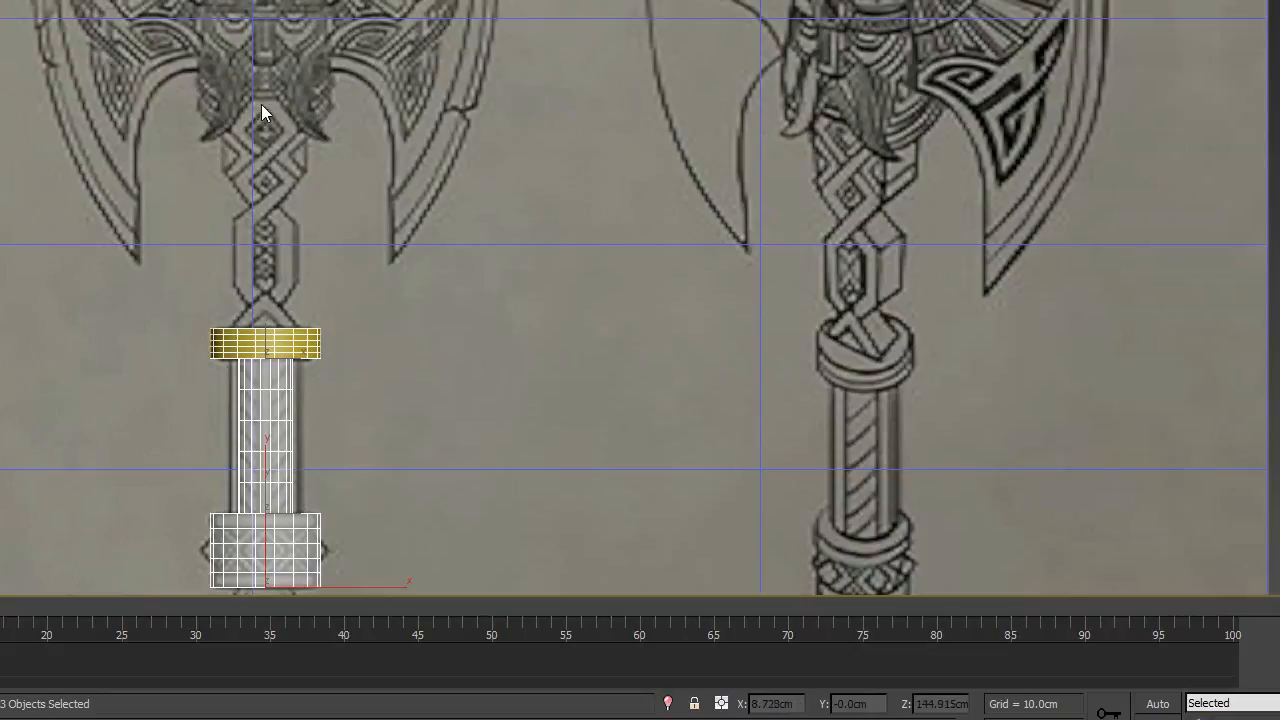
middle_click_drag(64, 249, 454, 186)
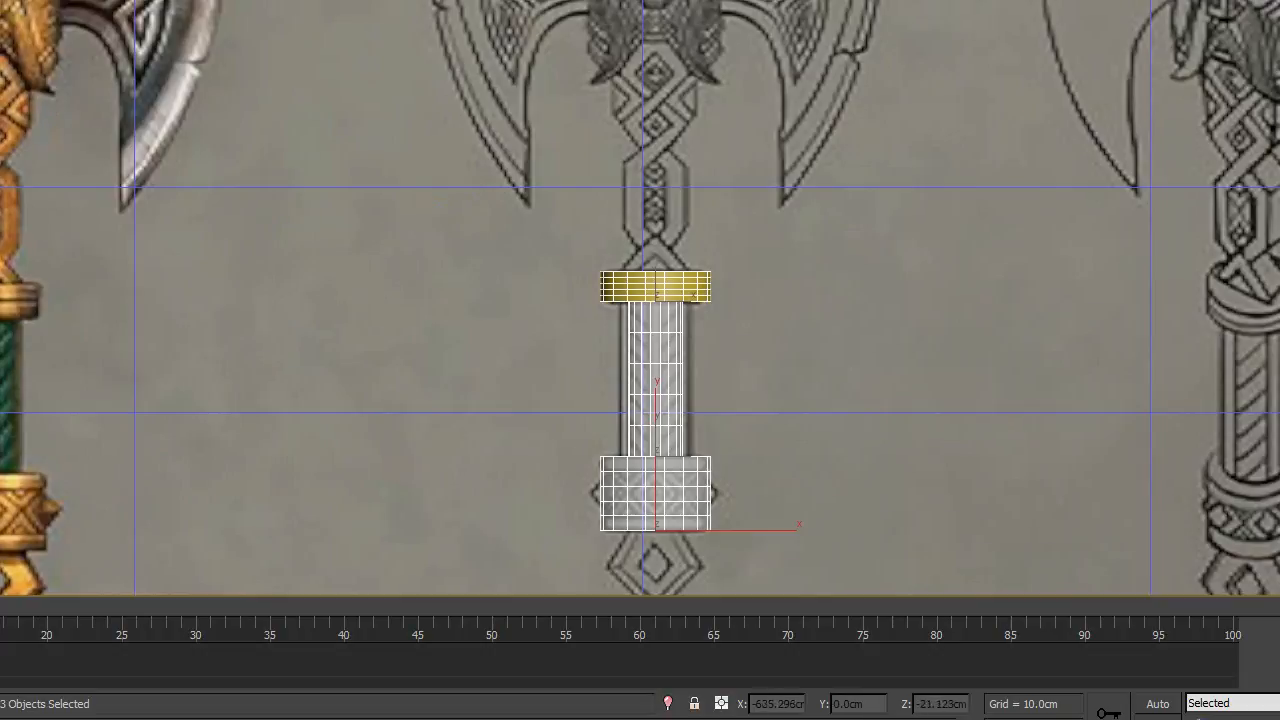
middle_click_drag(759, 163, 401, 288)
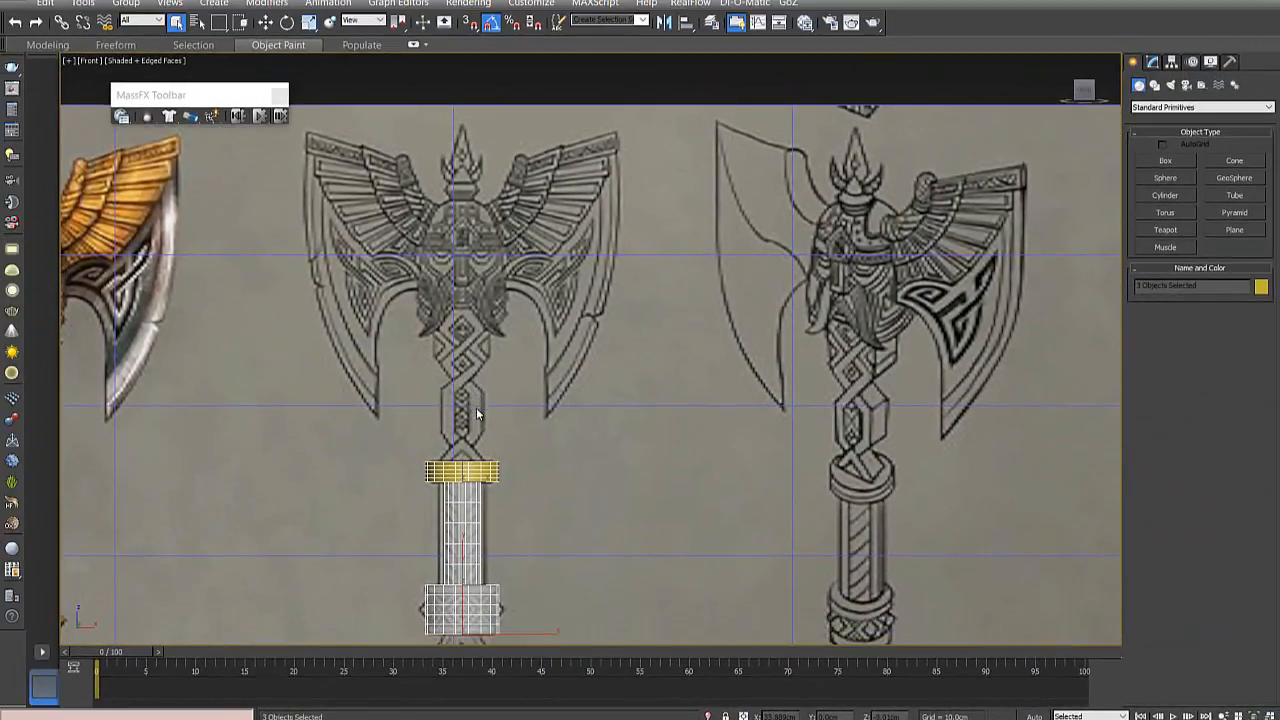
scroll(476, 410, "up", 2)
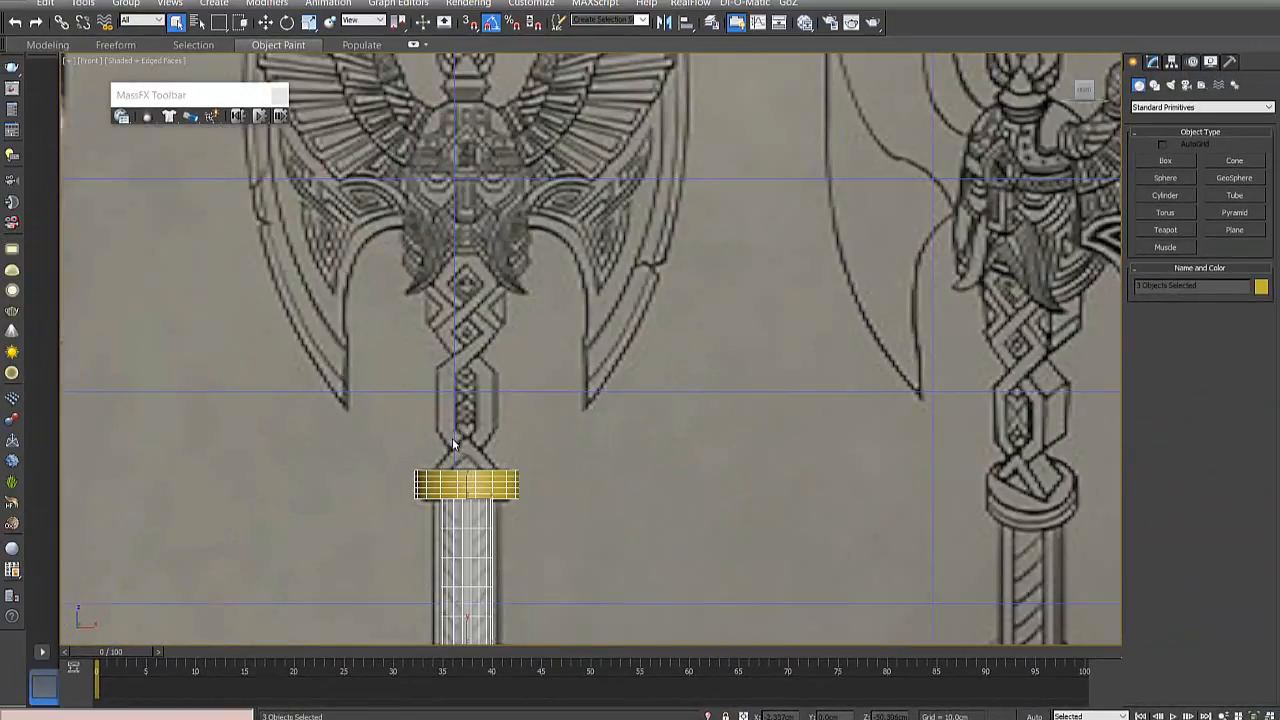
middle_click_drag(662, 486, 513, 454)
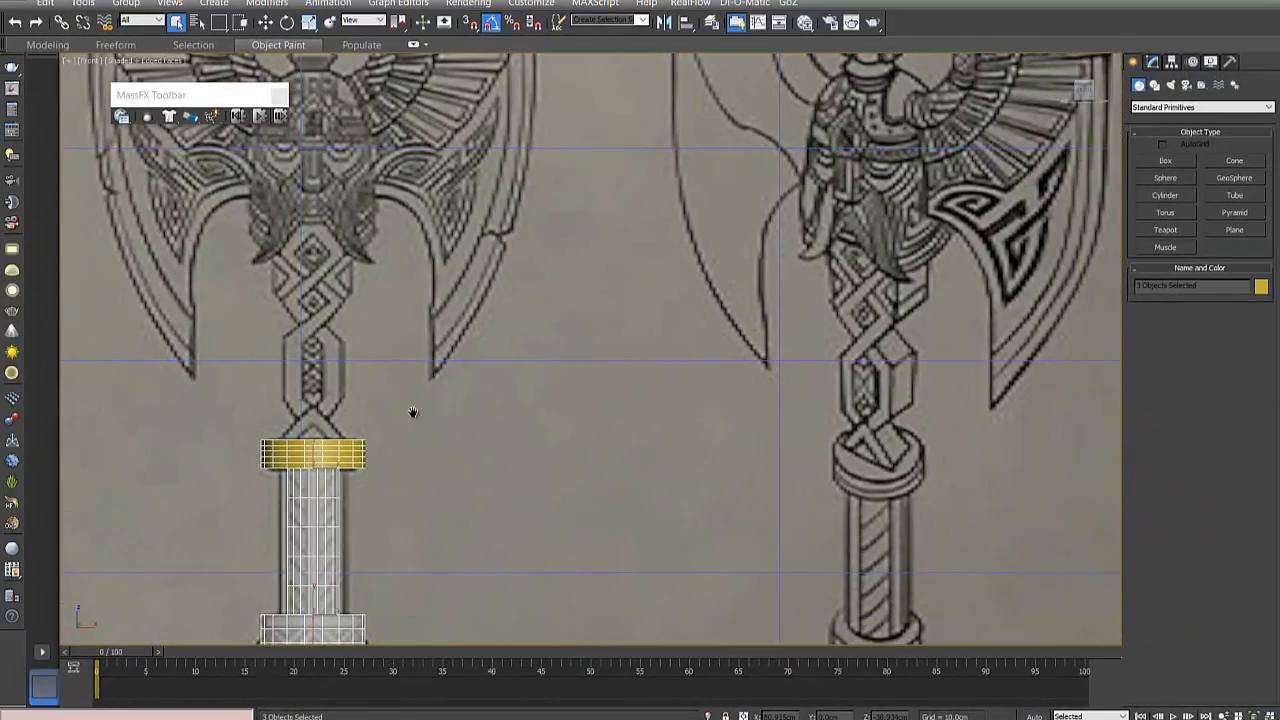
middle_click_drag(413, 412, 514, 453)
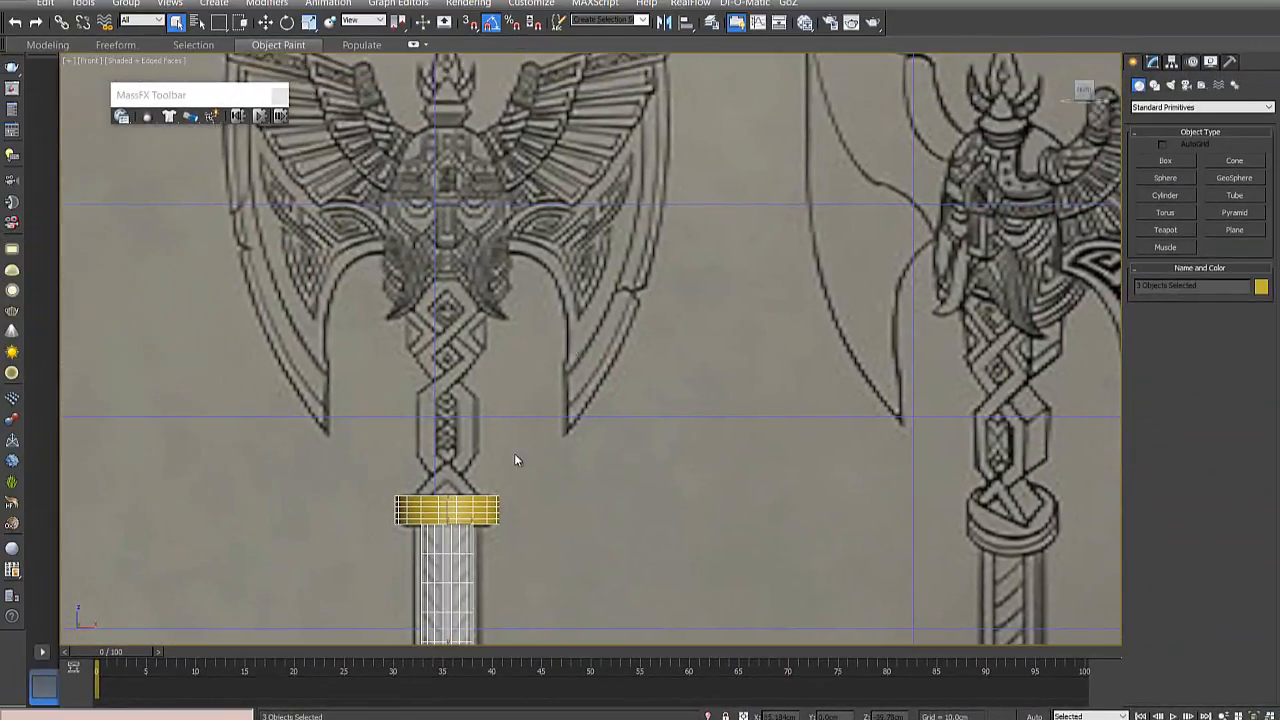
- Activate the Line spline tool with AutoGrid enabled
left_click(1155, 87)
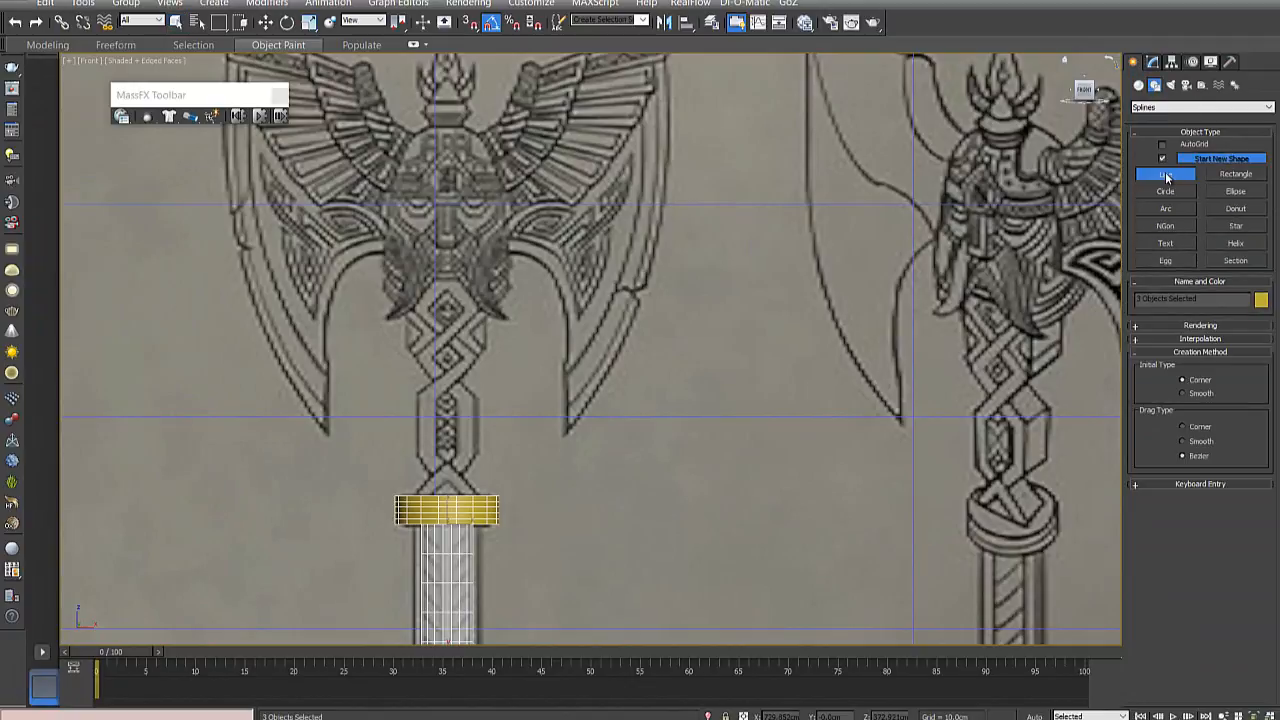
left_click(1163, 173)
left_click(1163, 147)
- Check how AutoGrid aligns the line cursor to the gold collar and reference plane, using an angled orthographic view
middle_click_drag(539, 473, 590, 285)
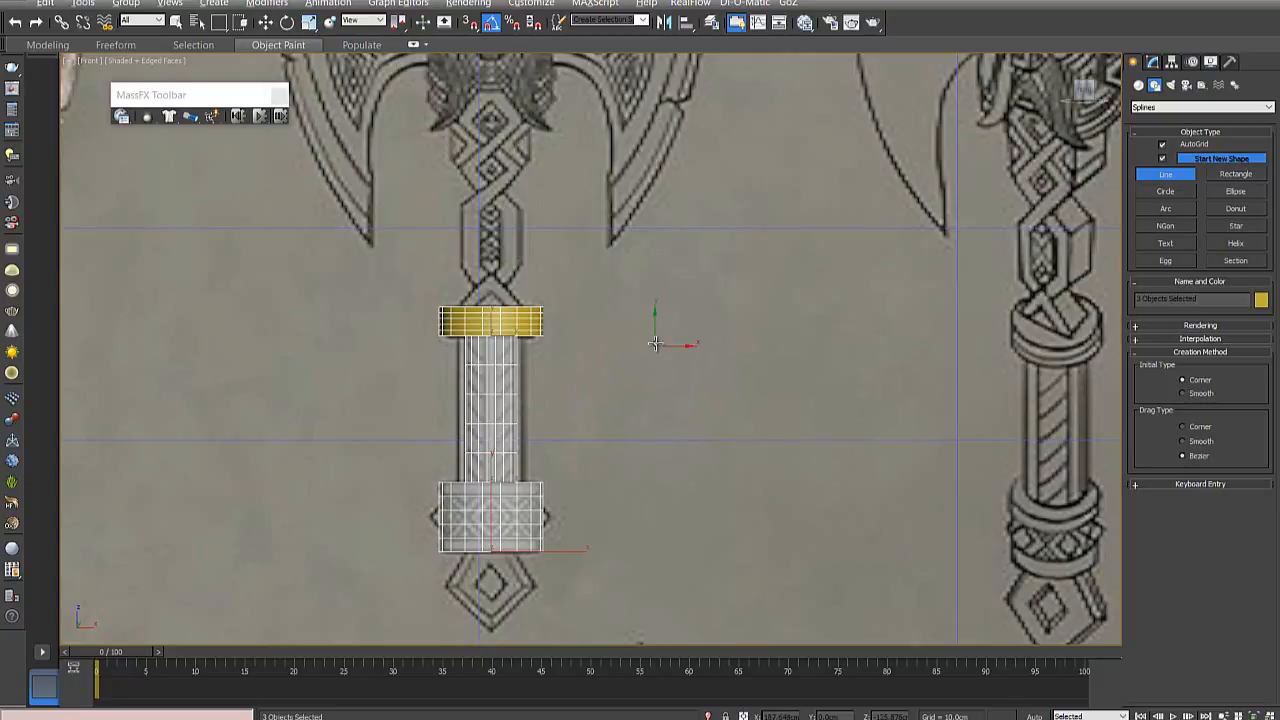
middle_click_drag(654, 343, 460, 362, "alt")
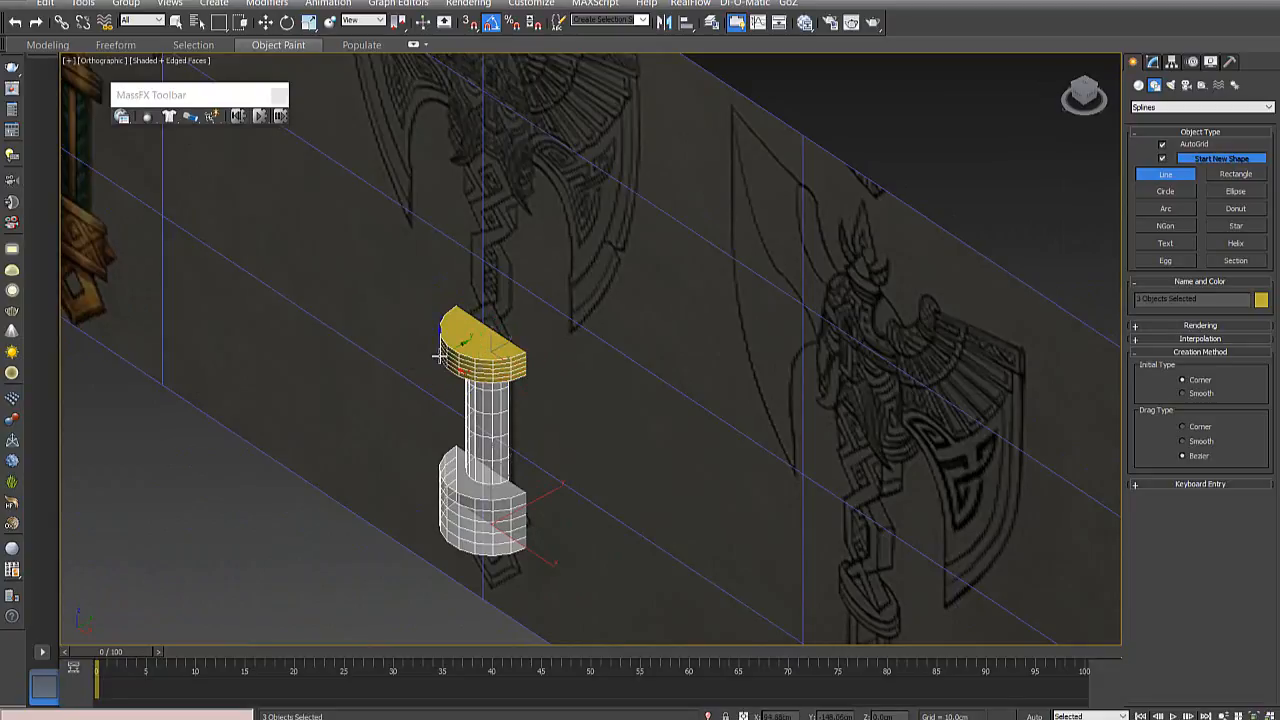
scroll(467, 378, "up", 3)
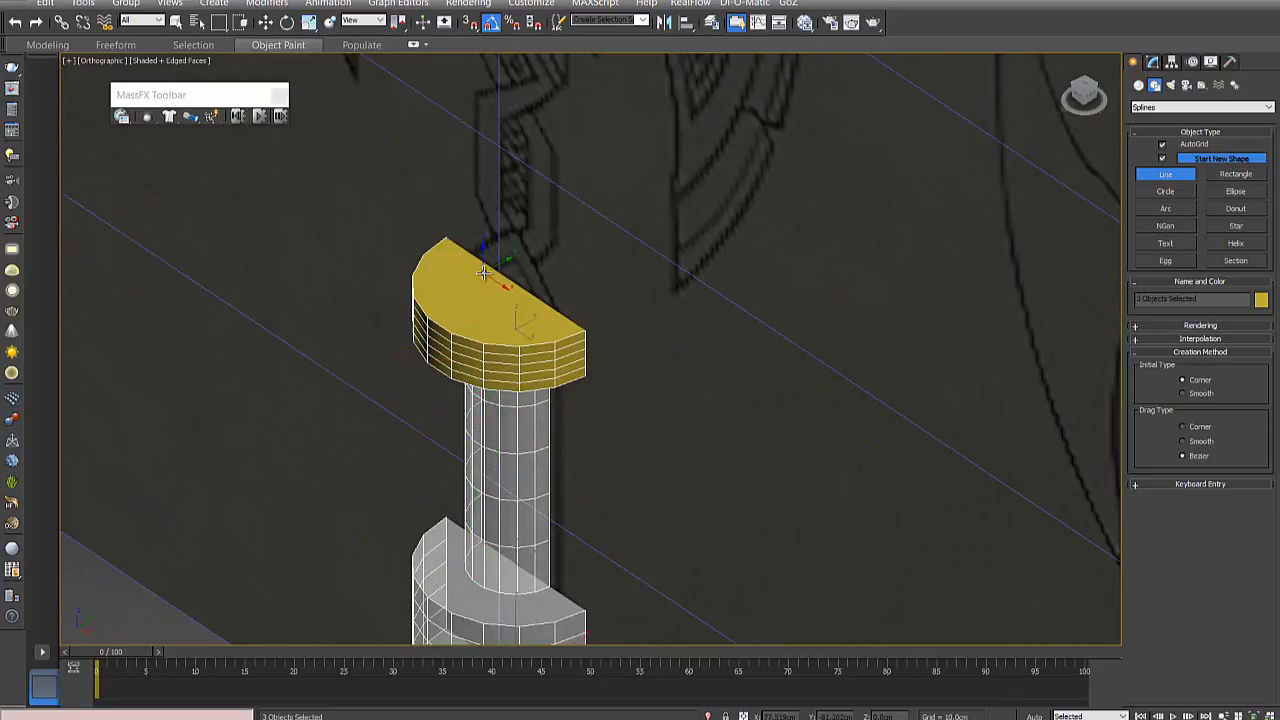
scroll(627, 136, "down", 5)
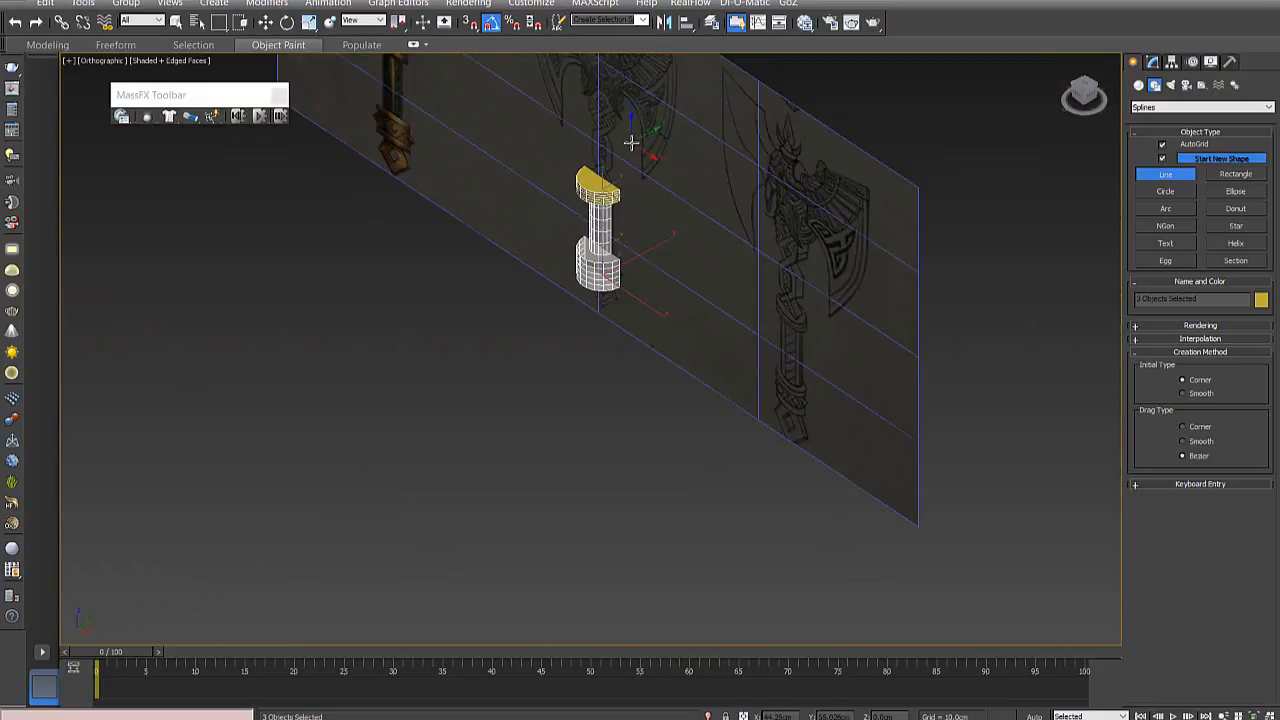
middle_click_drag(617, 165, 615, 365)
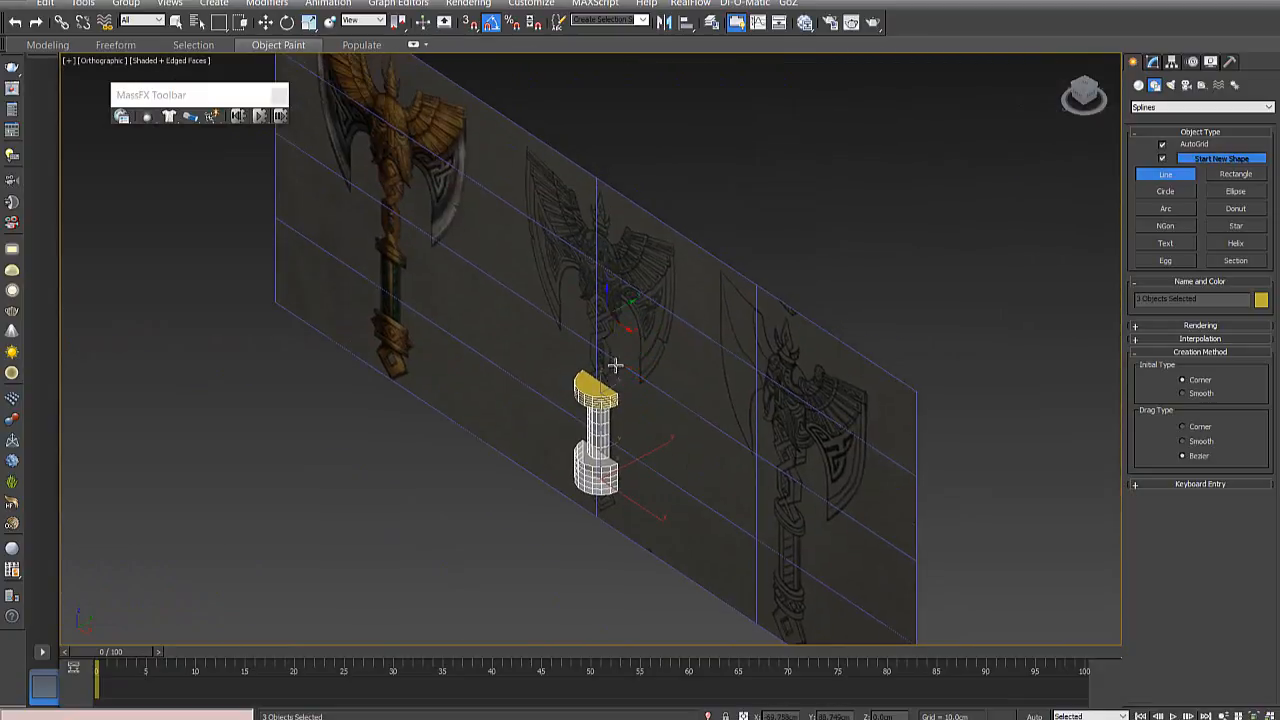
- Return to the front view and examine the braided shaft above the gold collar in the front and side drawings
key("f")
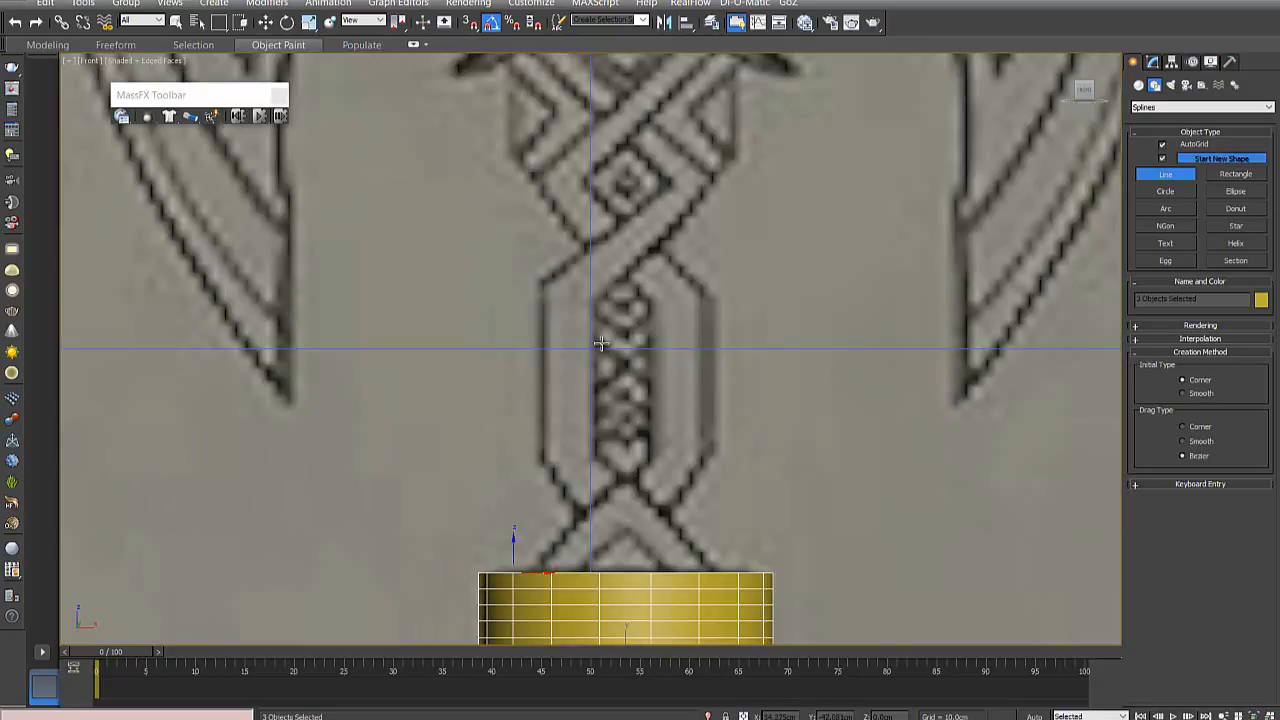
middle_click_drag(612, 335, 499, 260)
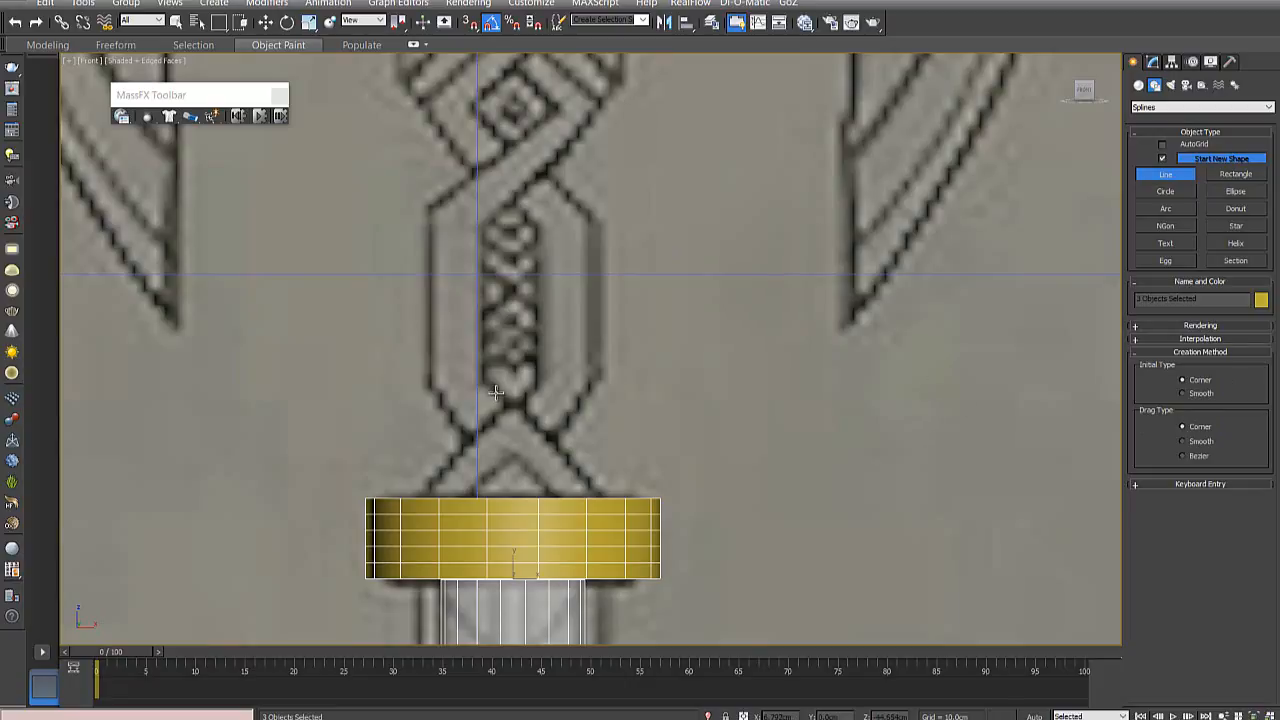
middle_click_drag(540, 289, 560, 430)
scroll(560, 430, "down", 5)
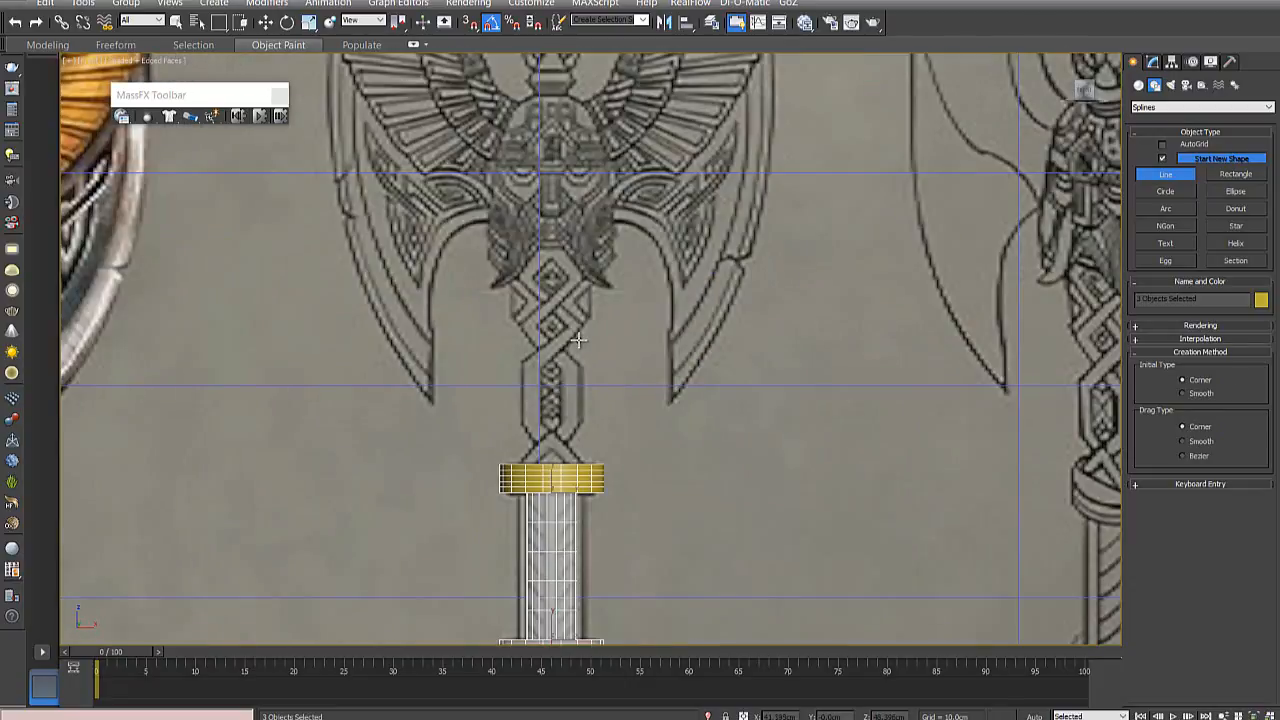
scroll(537, 296, "up", 1)
middle_click_drag(538, 295, 530, 298)
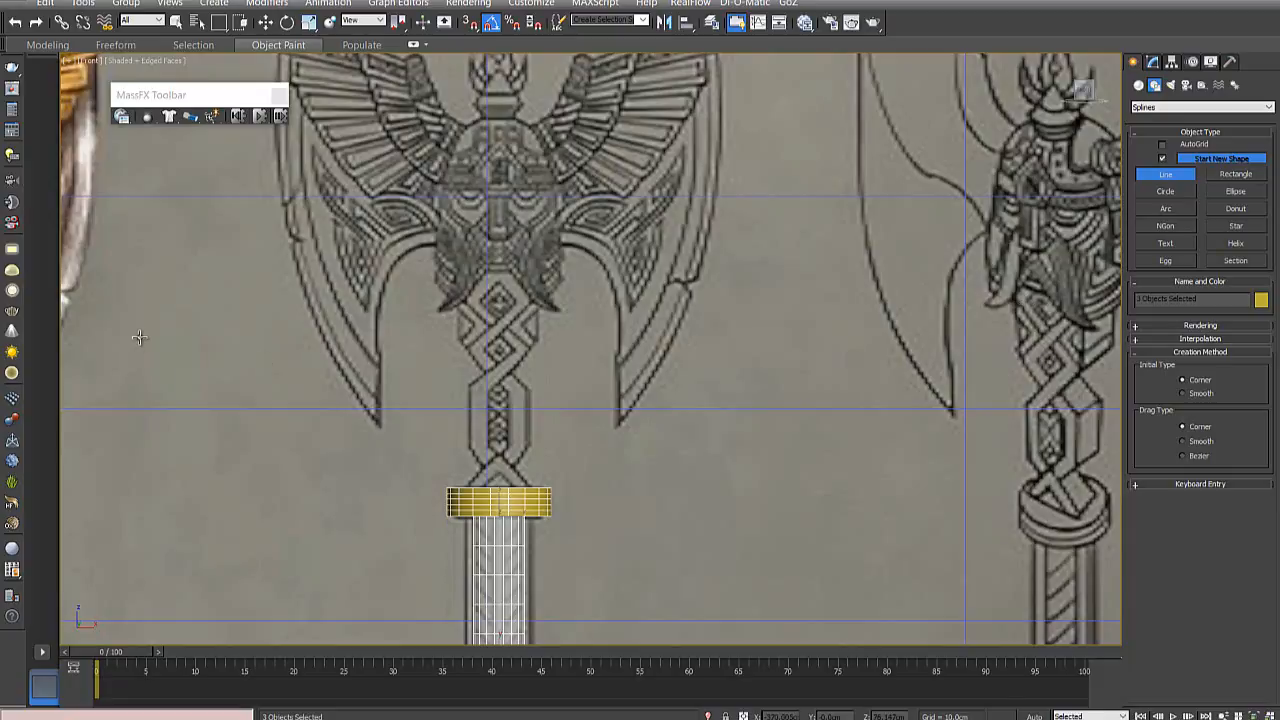
middle_click_drag(141, 339, 597, 337)
middle_click_drag(871, 382, 443, 403)
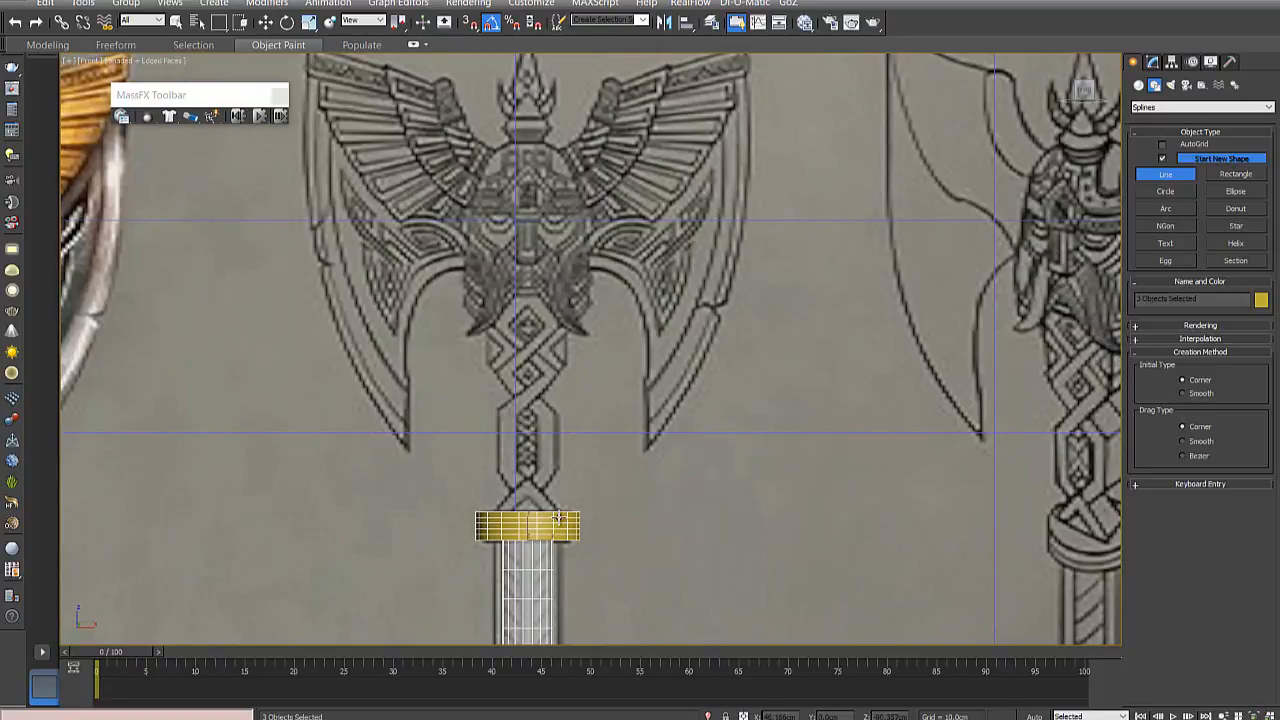
middle_click_drag(815, 440, 660, 392)
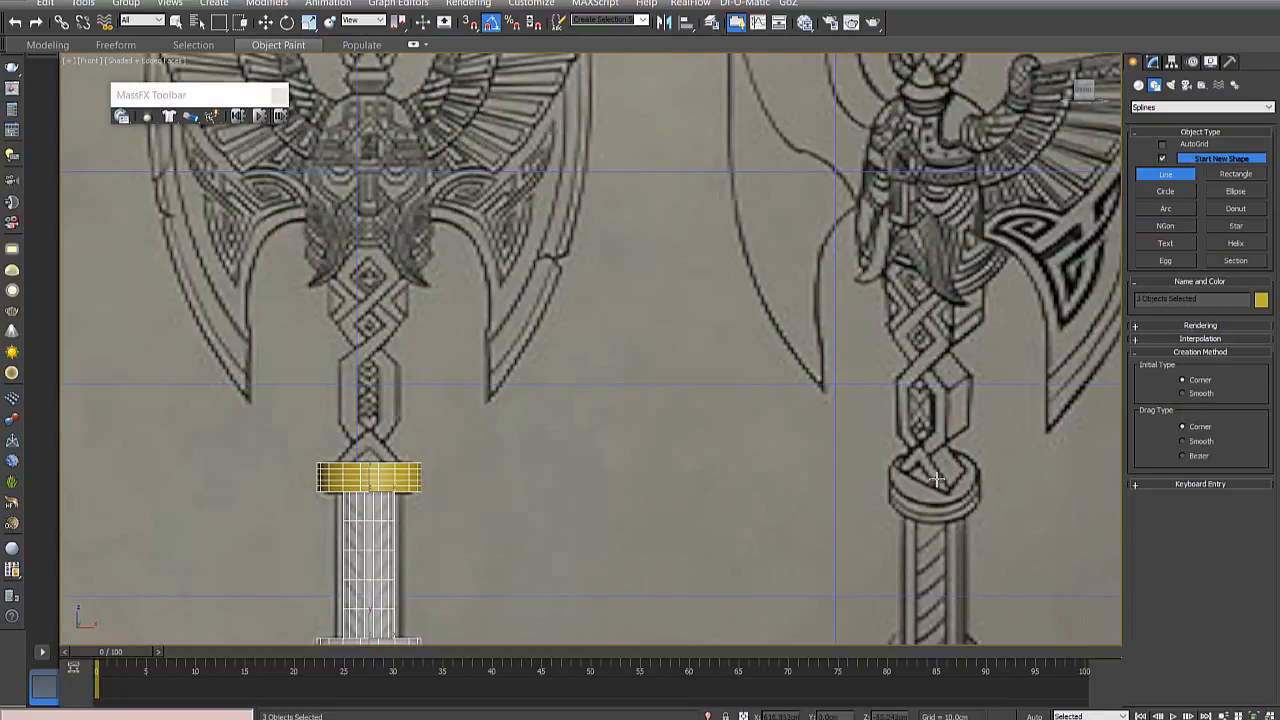
middle_click_drag(370, 419, 470, 435)
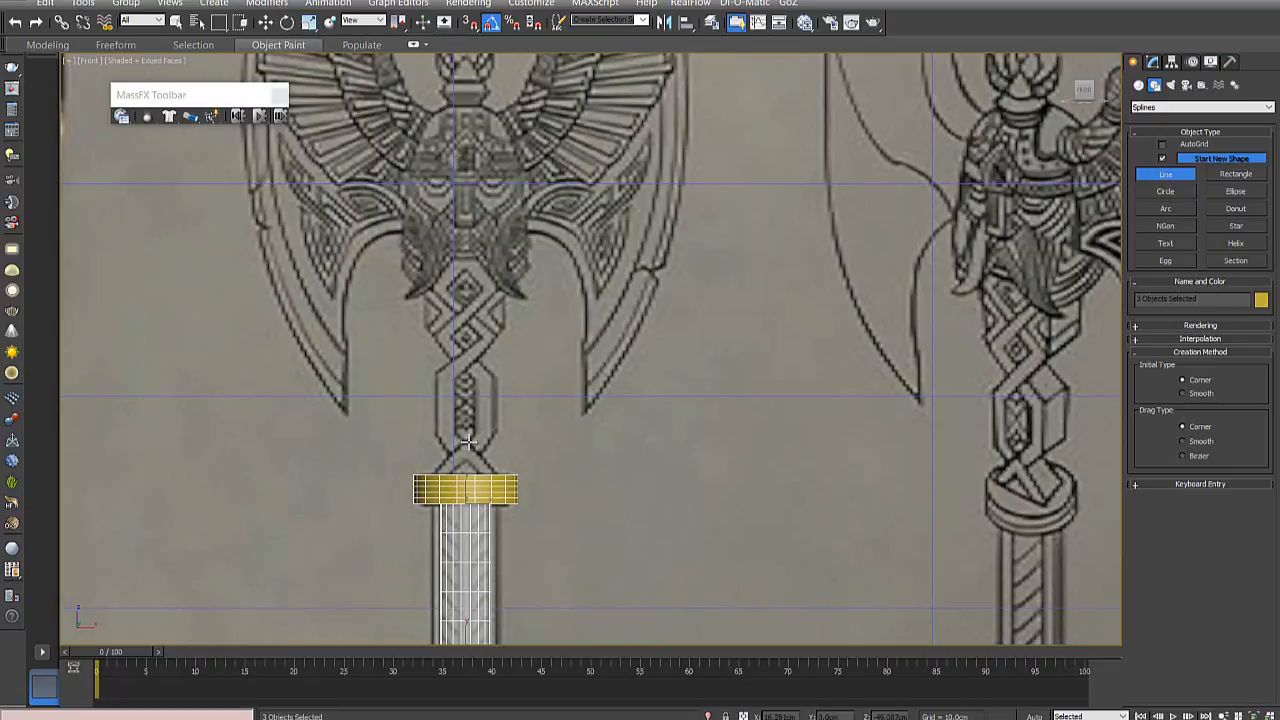
- Trace the right-hand strand of the braided shaft above the gold collar as a closed eight-point line spline and finish drawing
left_click(466, 441)
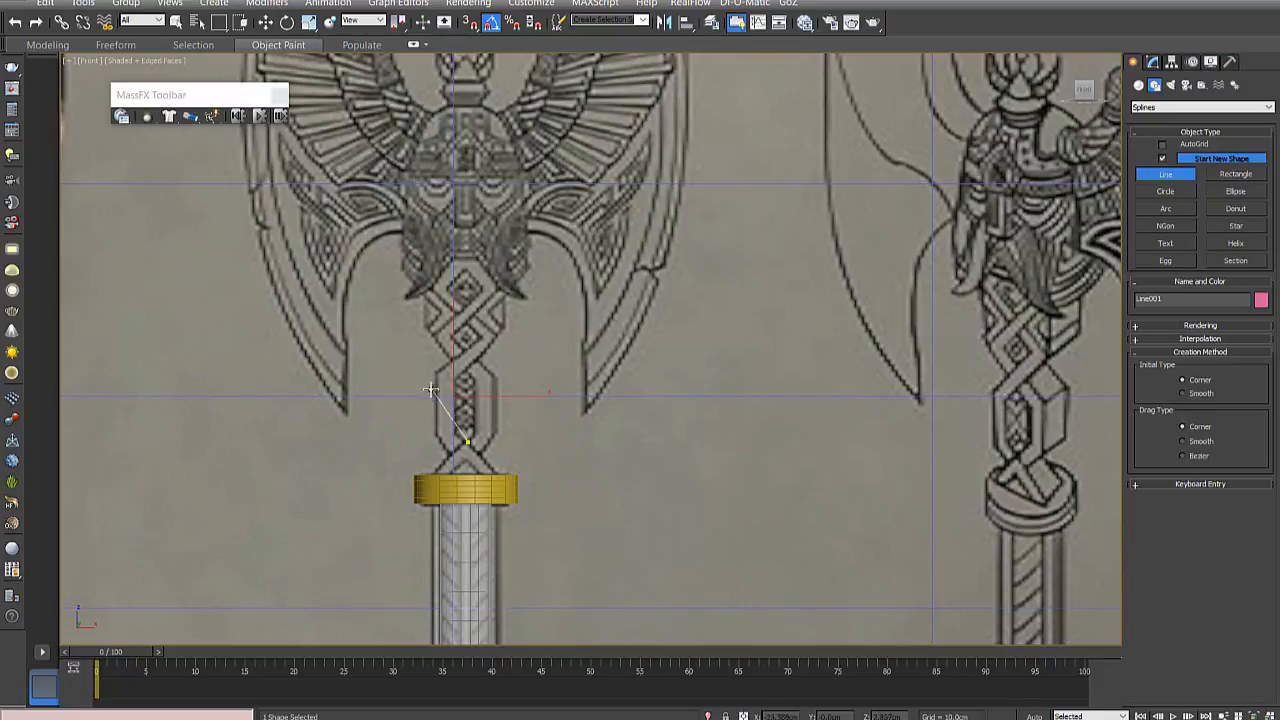
scroll(489, 420, "up", 6)
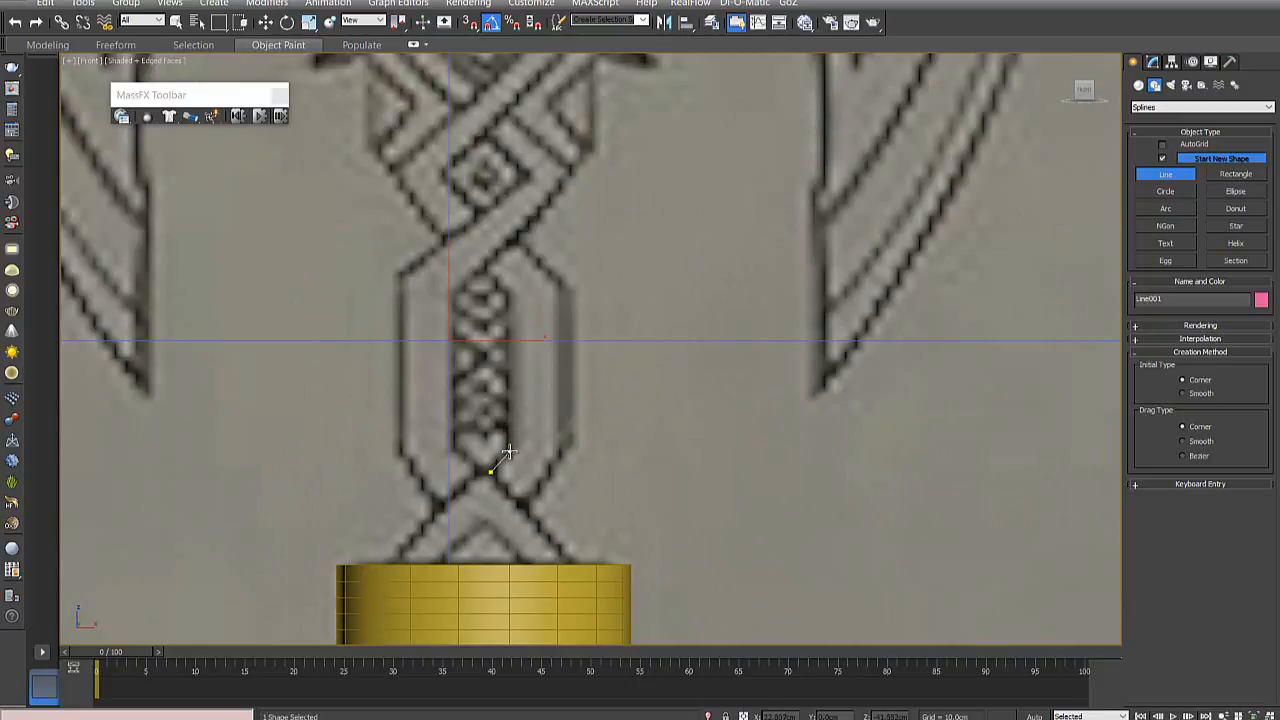
left_click(506, 452)
left_click(507, 296)
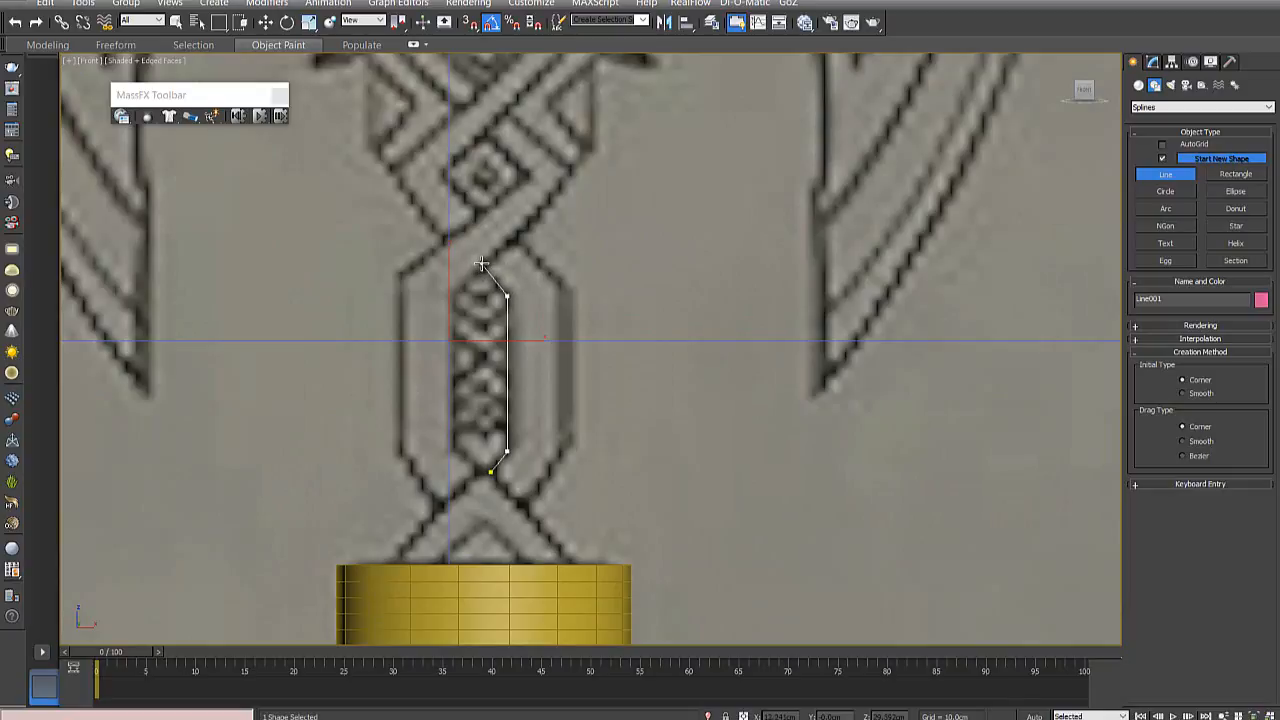
left_click(481, 264)
left_click(514, 236)
left_click(561, 287)
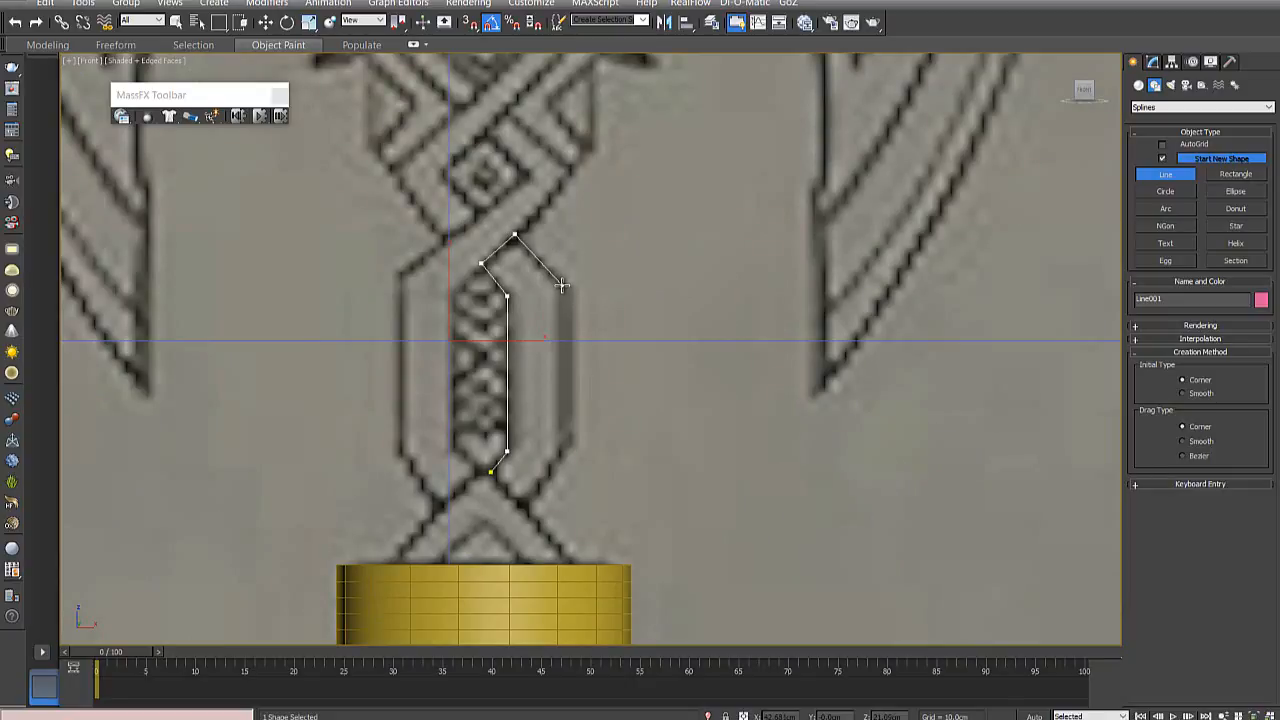
left_click(561, 449)
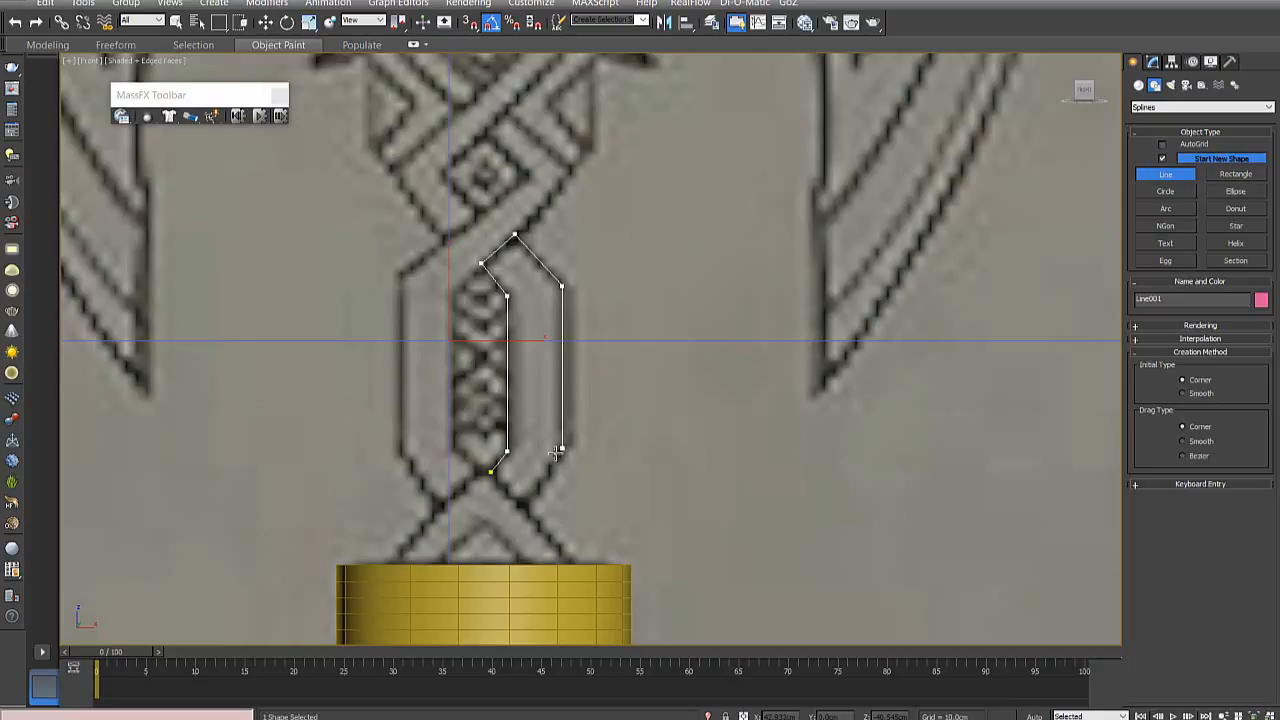
left_click(522, 506)
left_click(491, 472)
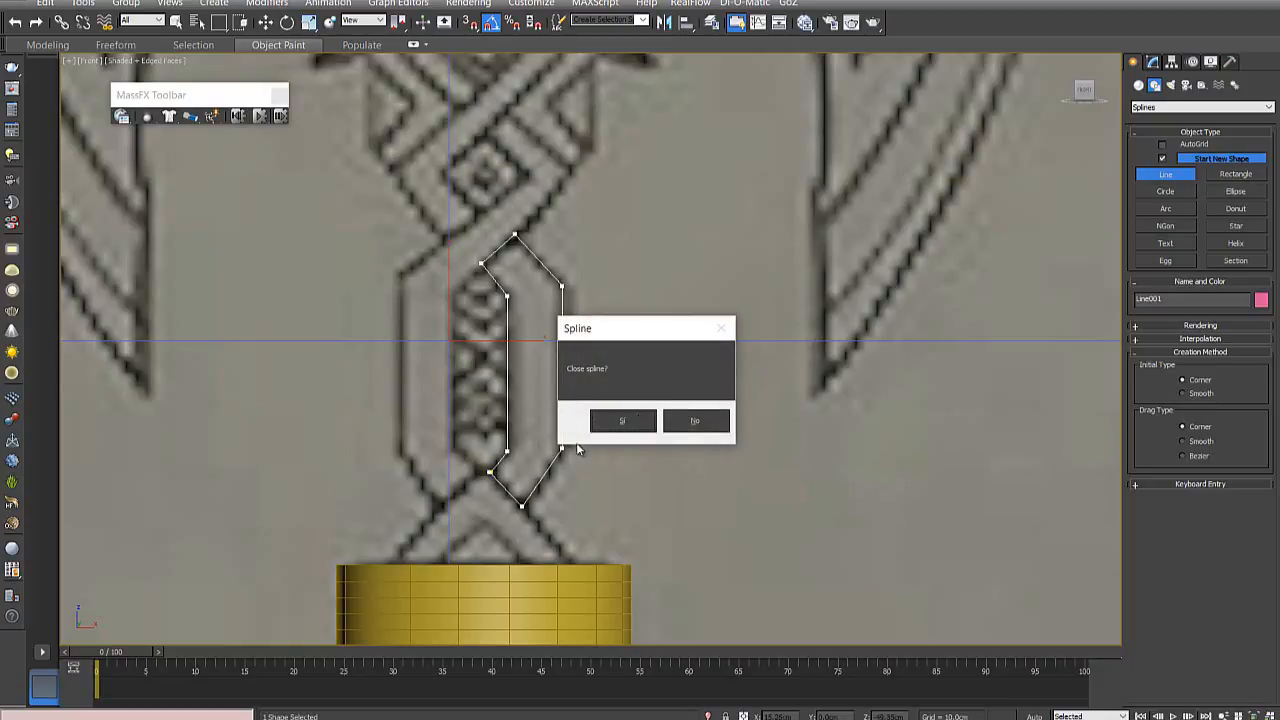
left_click(623, 421)
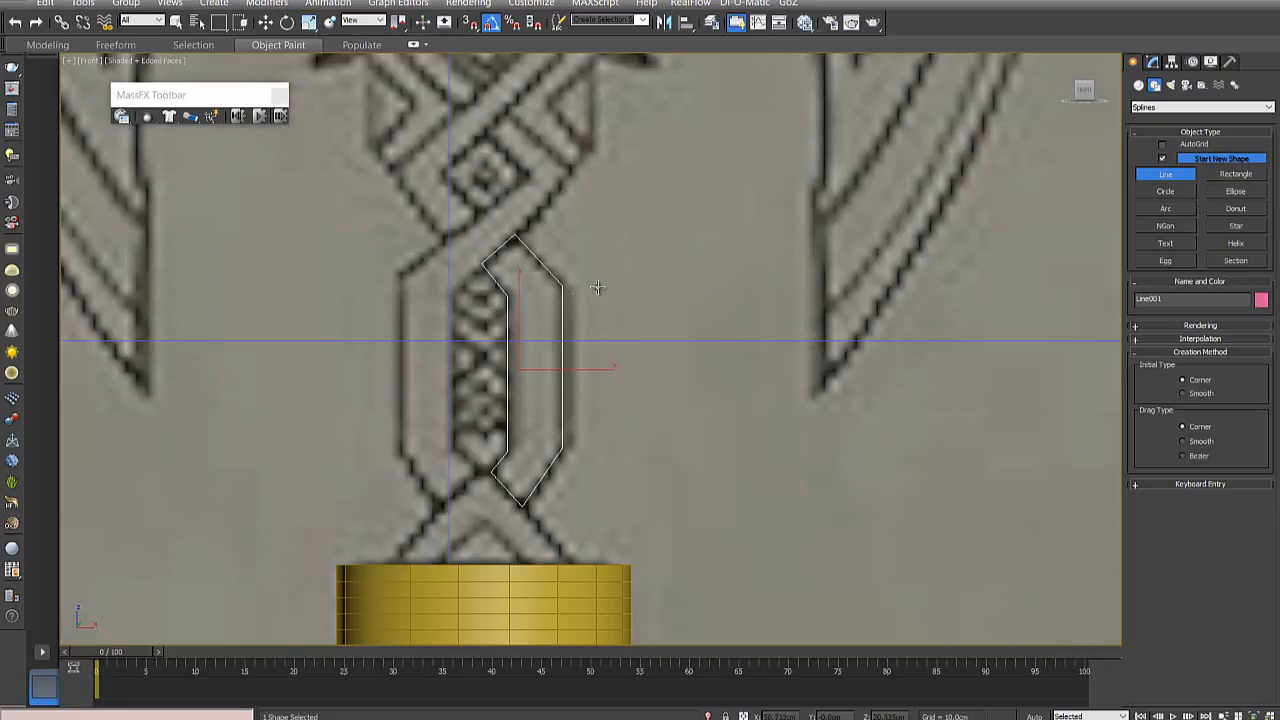
left_click(1160, 174)
right_click(914, 245)
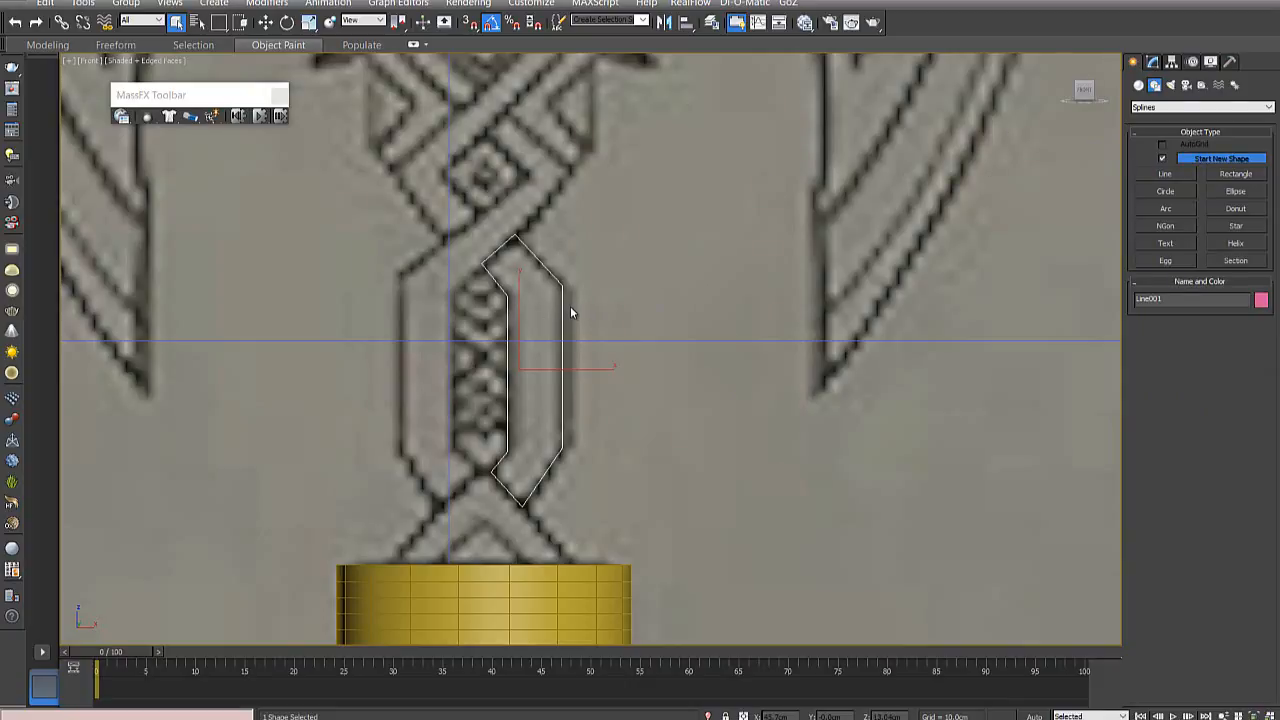
- Enter vertex editing on the strand spline and nudge its upper outer corner slightly upward to match the drawing
key("w")
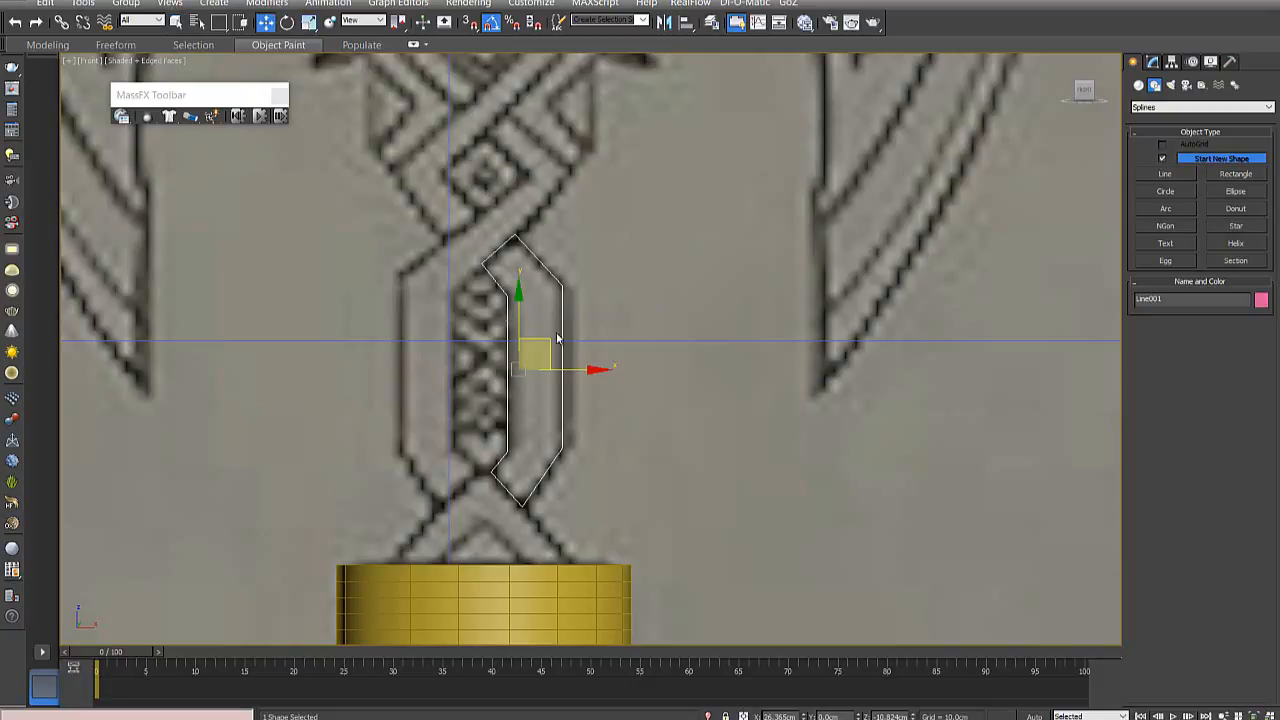
left_click(1154, 62)
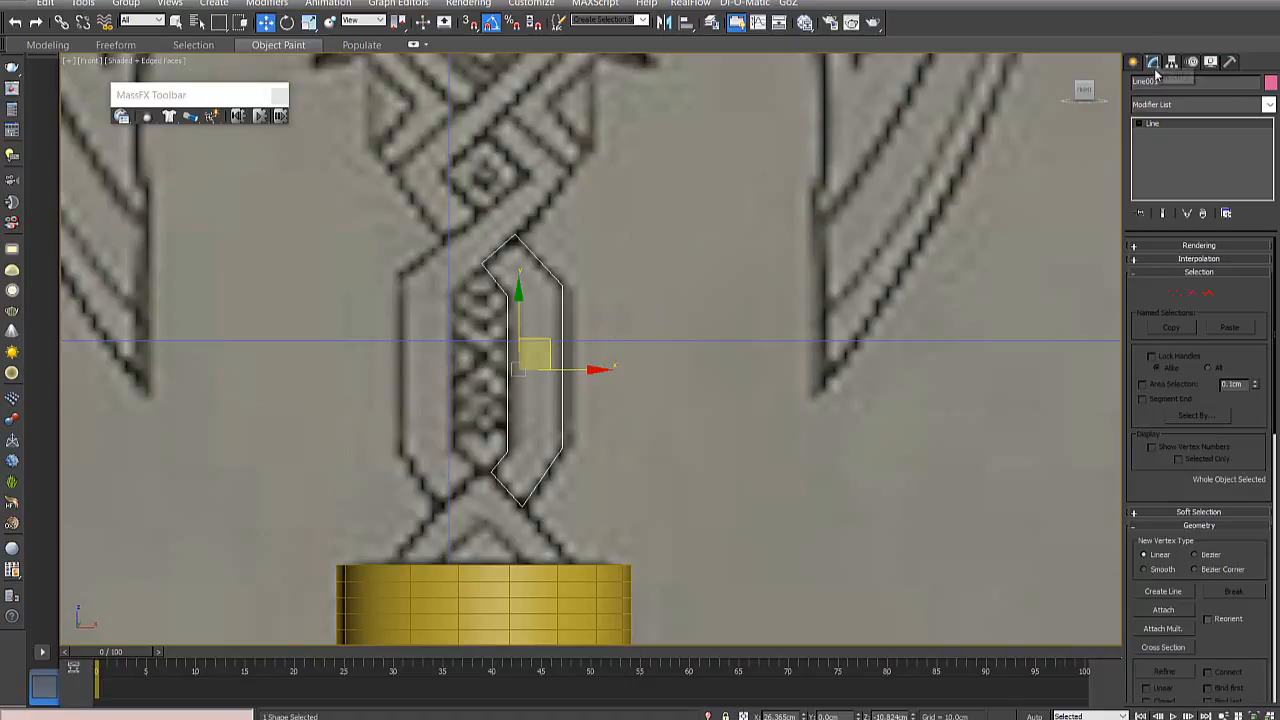
left_click(1189, 294)
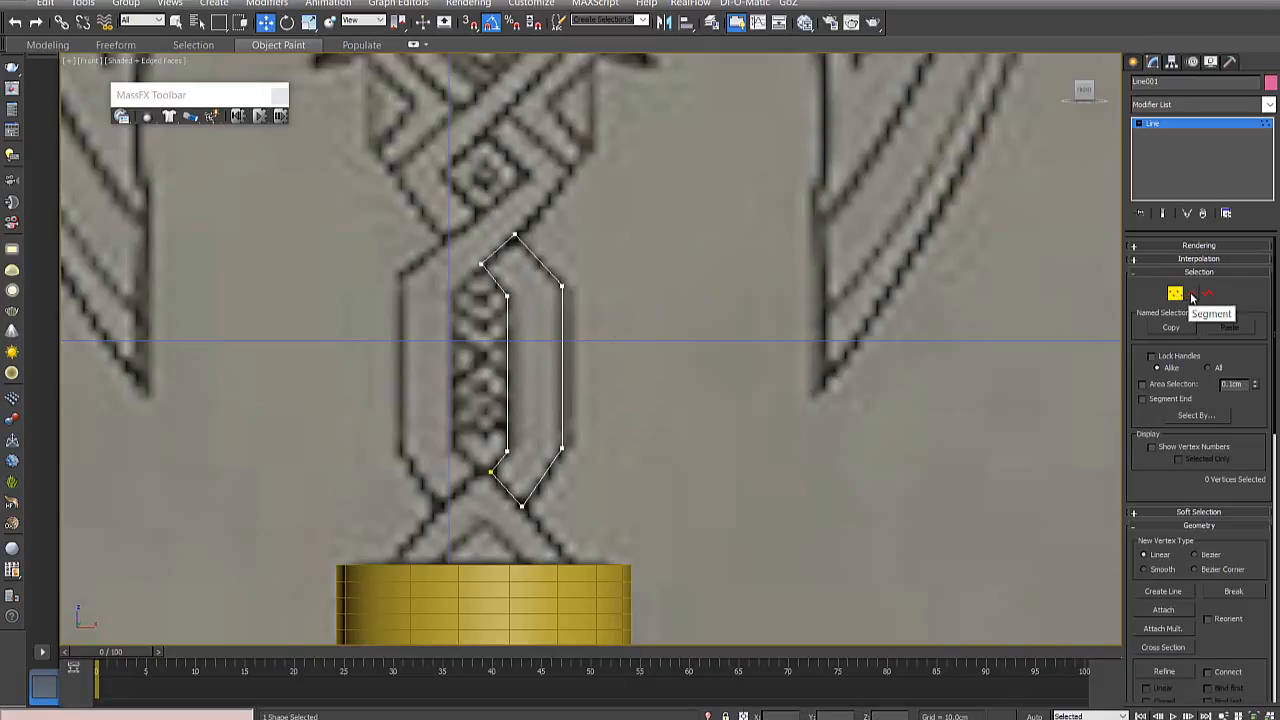
left_click(1207, 295)
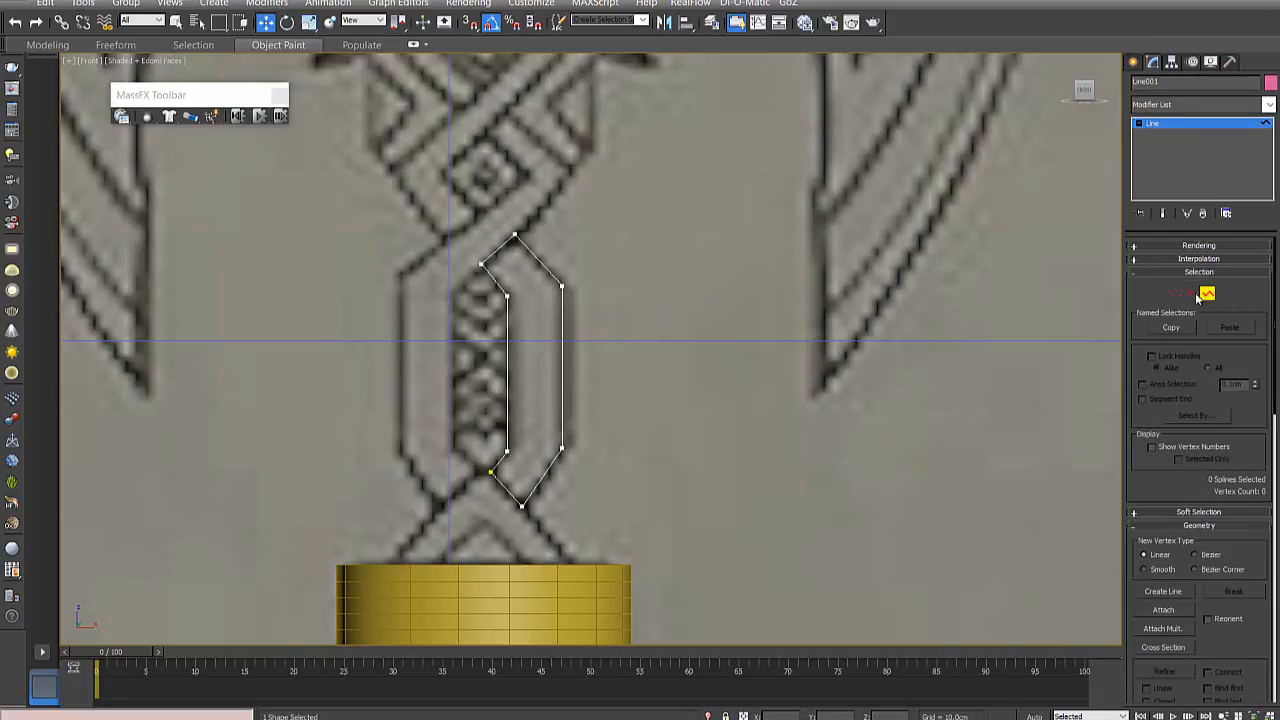
left_click(1175, 294)
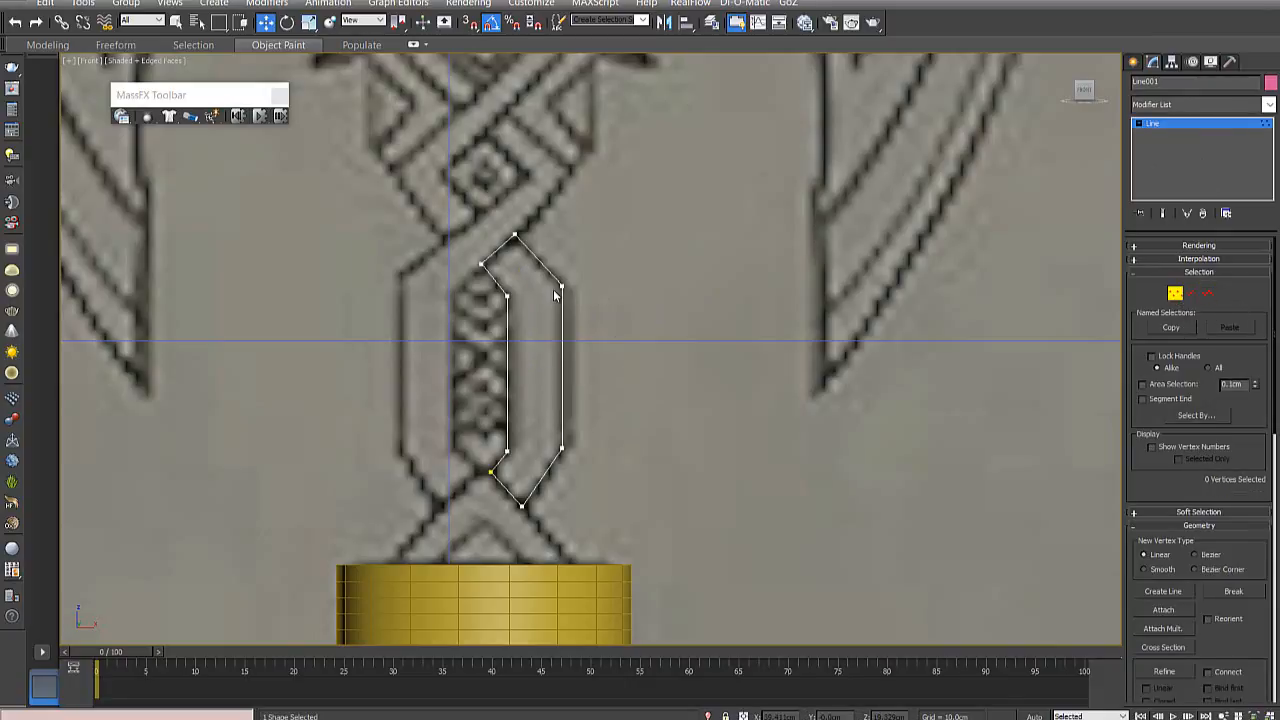
left_click(560, 287)
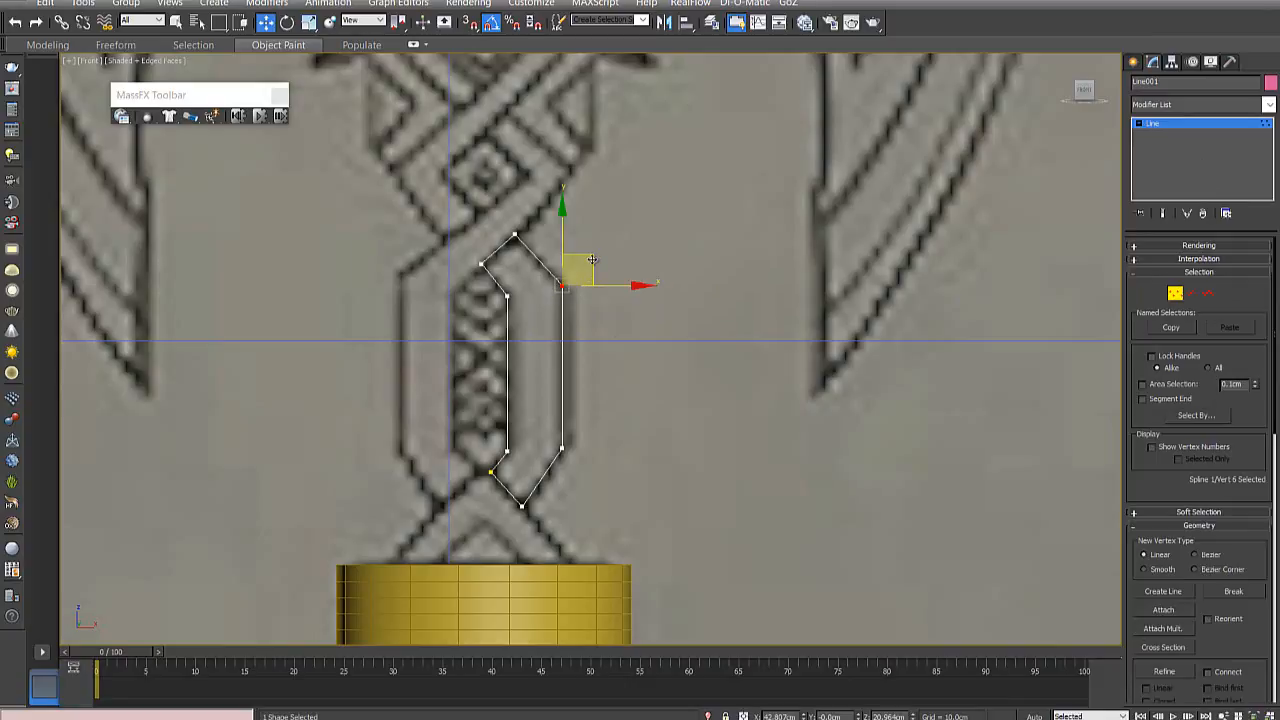
left_click_drag(592, 259, 590, 253)
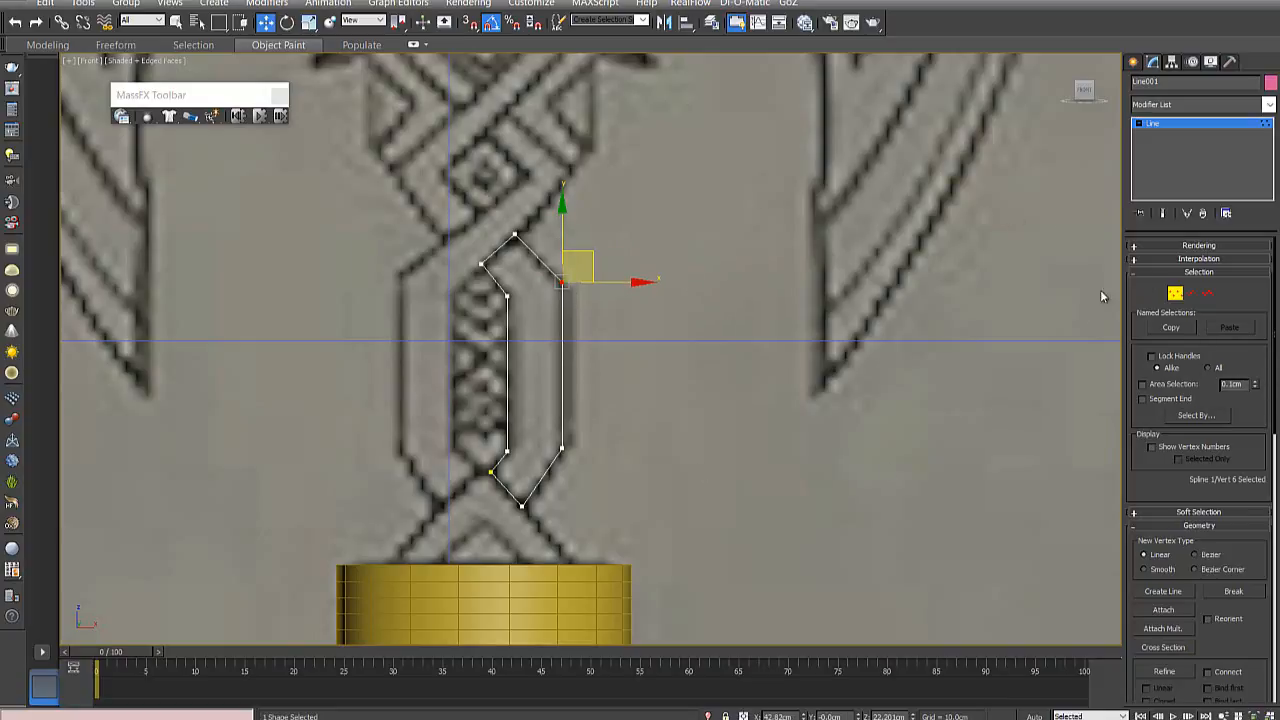
- Refine the strand spline with an extra vertex midway along each of its two long vertical sides
left_click_drag(1274, 354, 1275, 440)
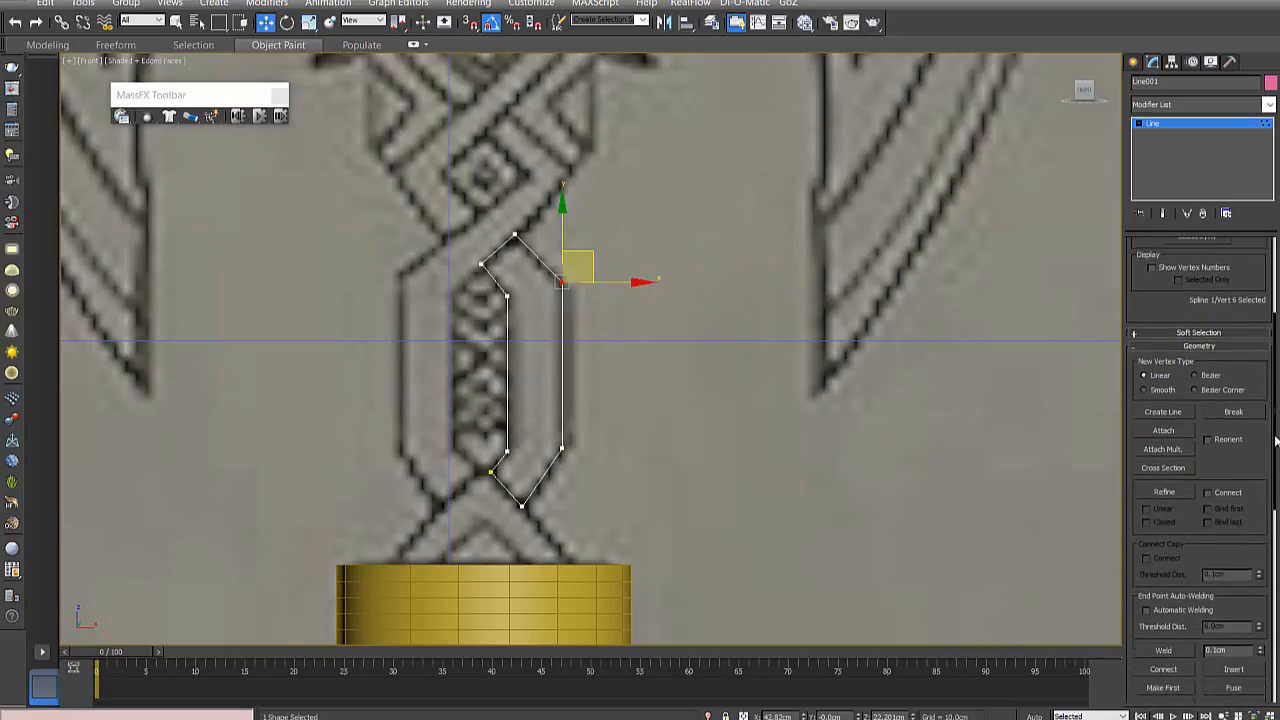
scroll(1190, 400, "down", 3)
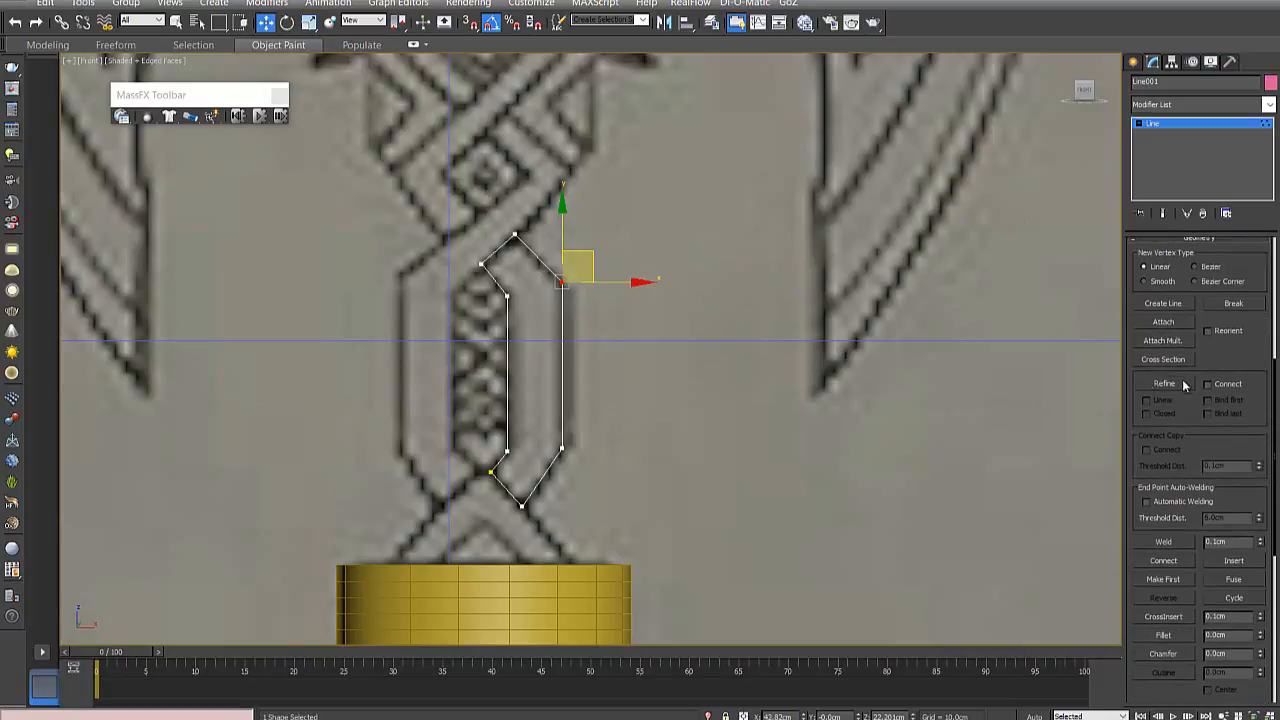
left_click(1166, 384)
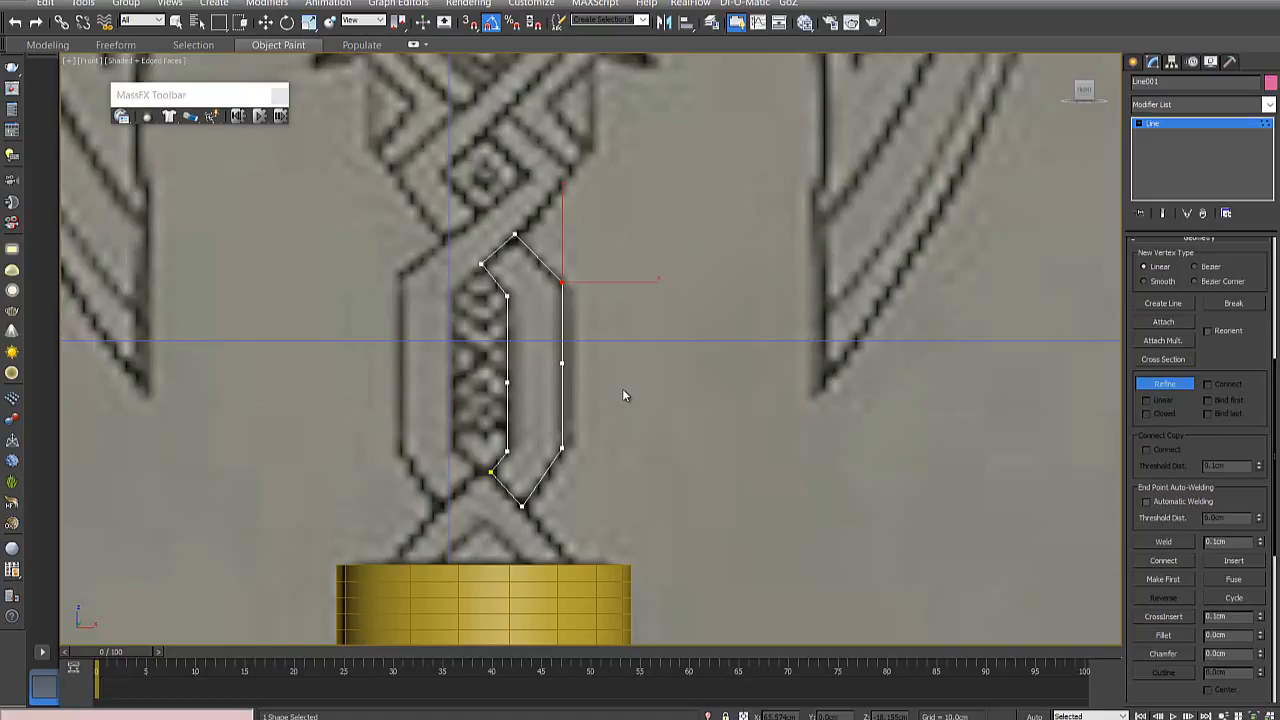
key("w")
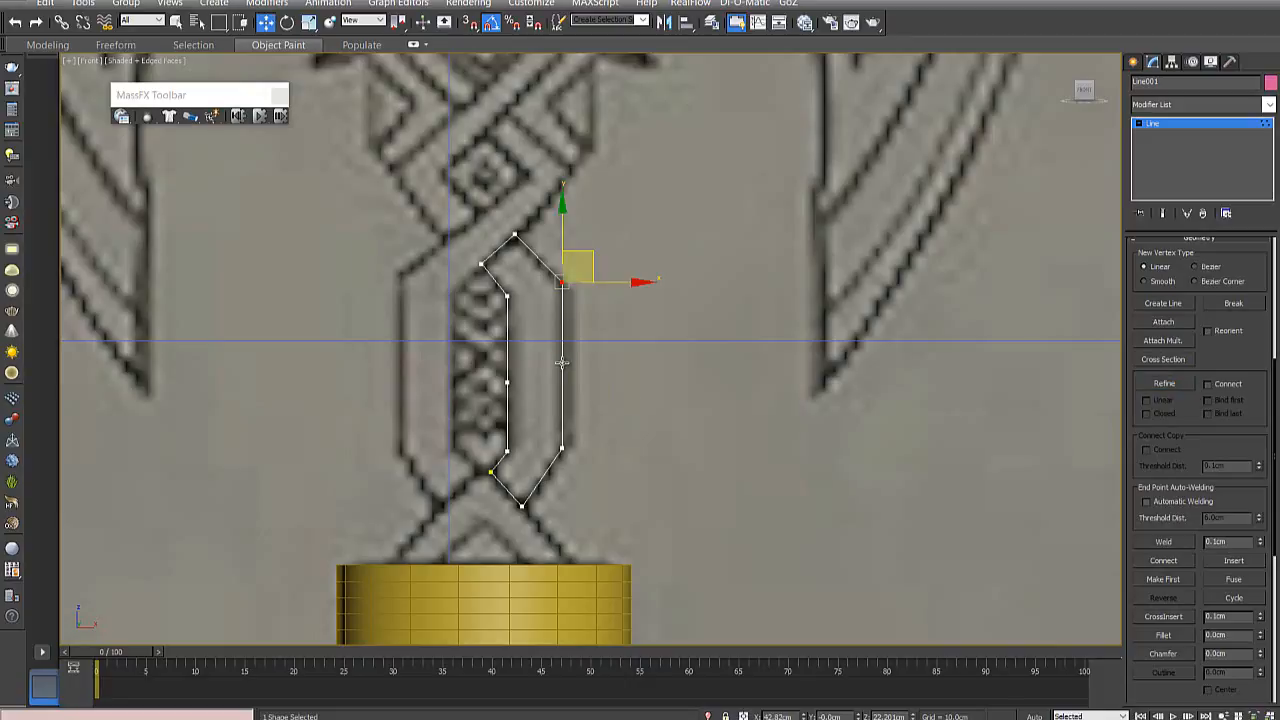
- Try moving the added midpoint vertices on the strand's long sides sideways, and undo the moves
left_click(562, 362)
left_click_drag(592, 362, 735, 366)
left_click_drag(735, 366, 649, 386)
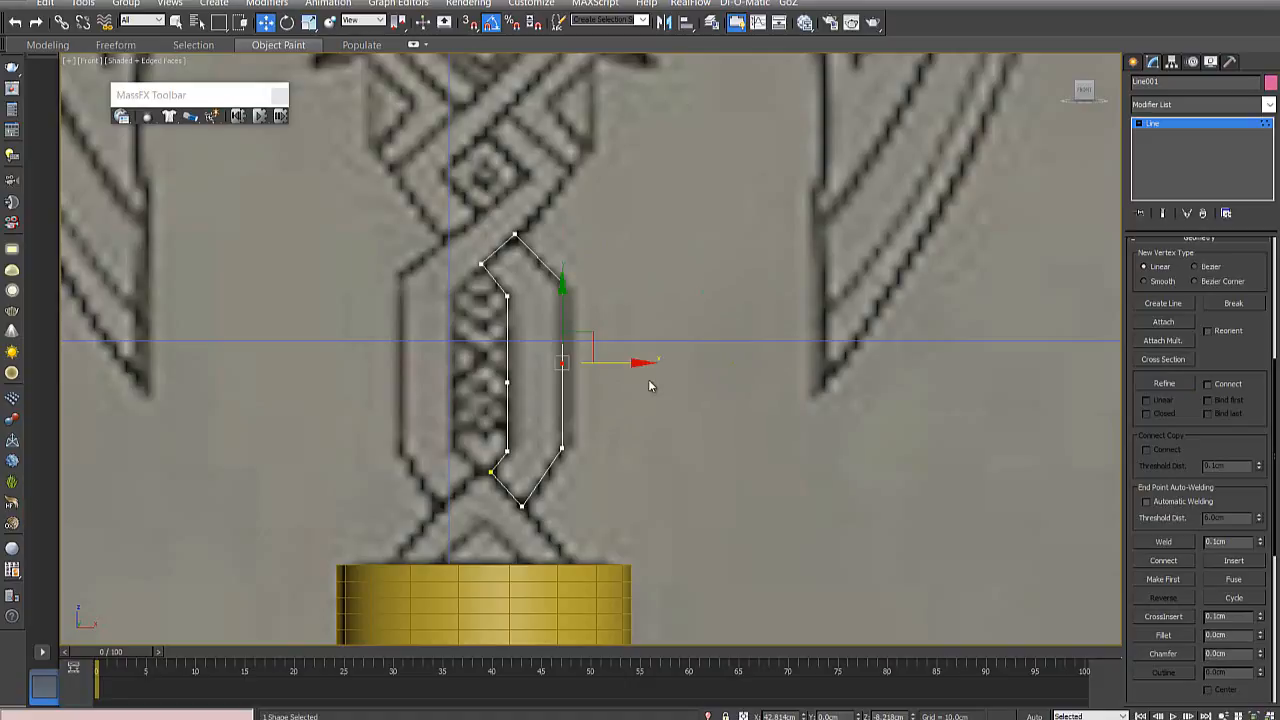
left_click(509, 383)
left_click_drag(549, 382, 661, 363)
left_click(562, 364)
key("ctrl+z")
key("ctrl+z")
left_click(636, 377)
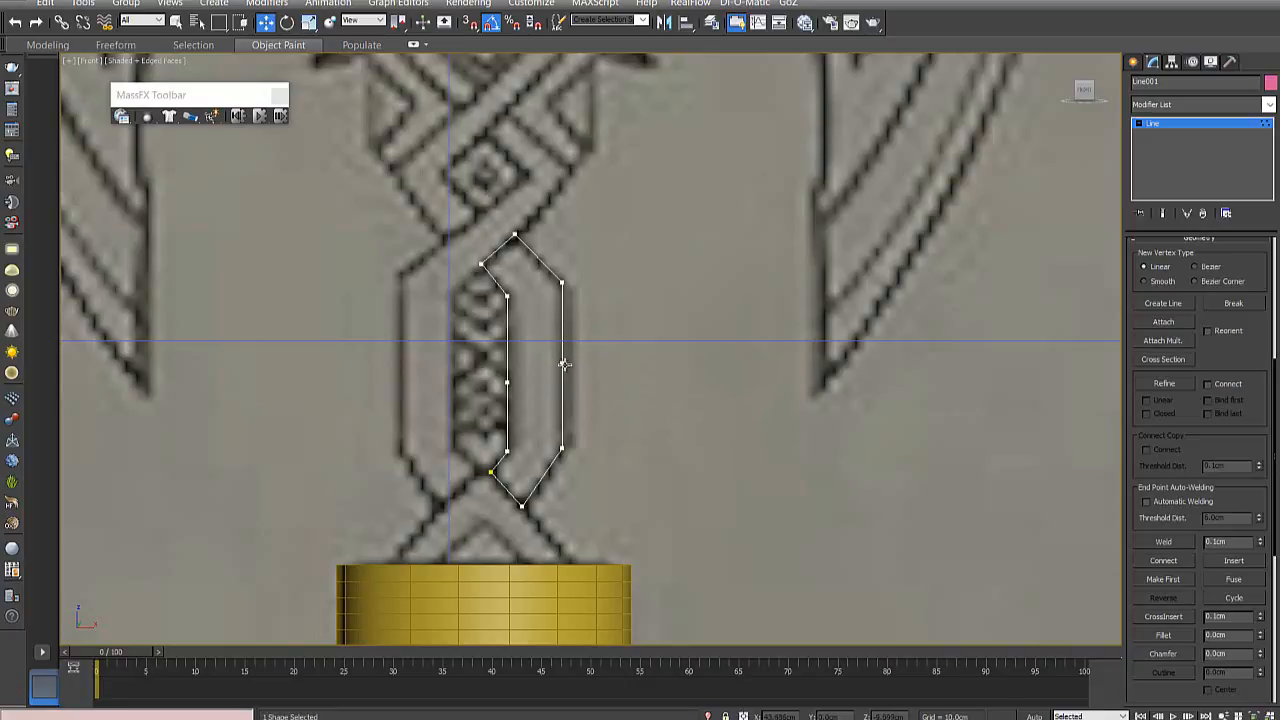
- Delete the added midpoint vertices from the outer and inner long sides of the strand spline
left_click(563, 364)
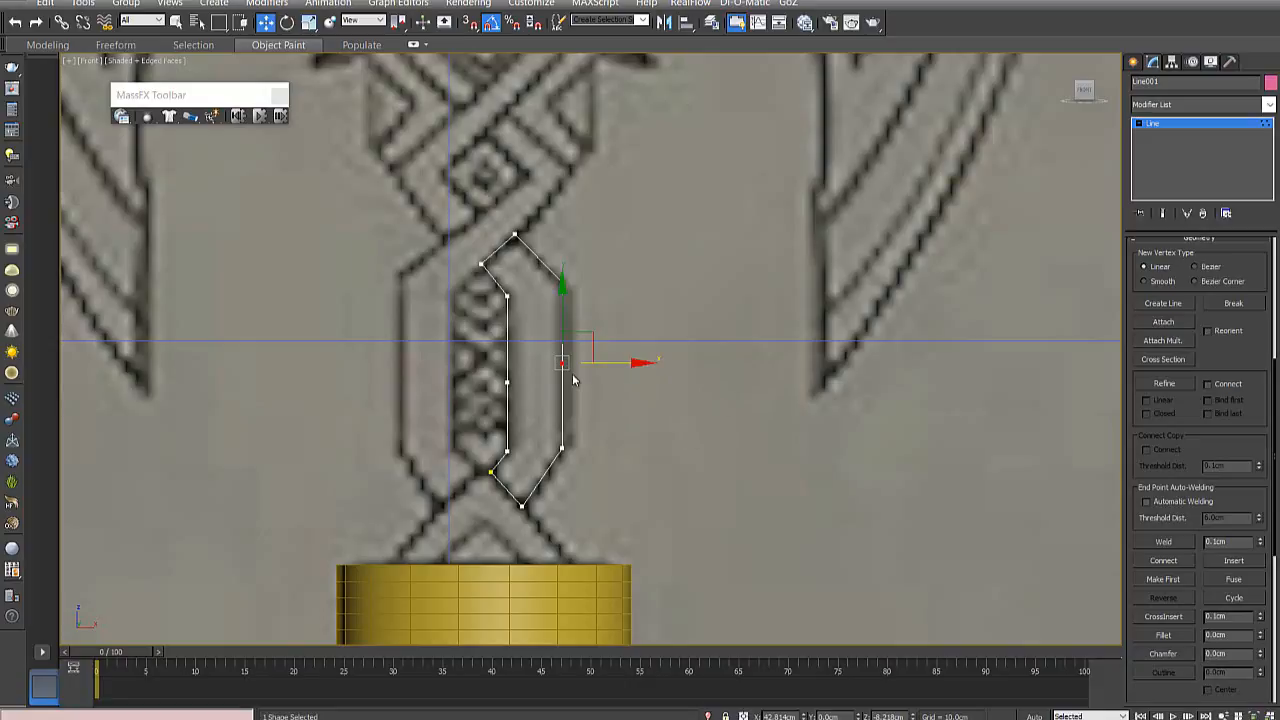
key("Delete")
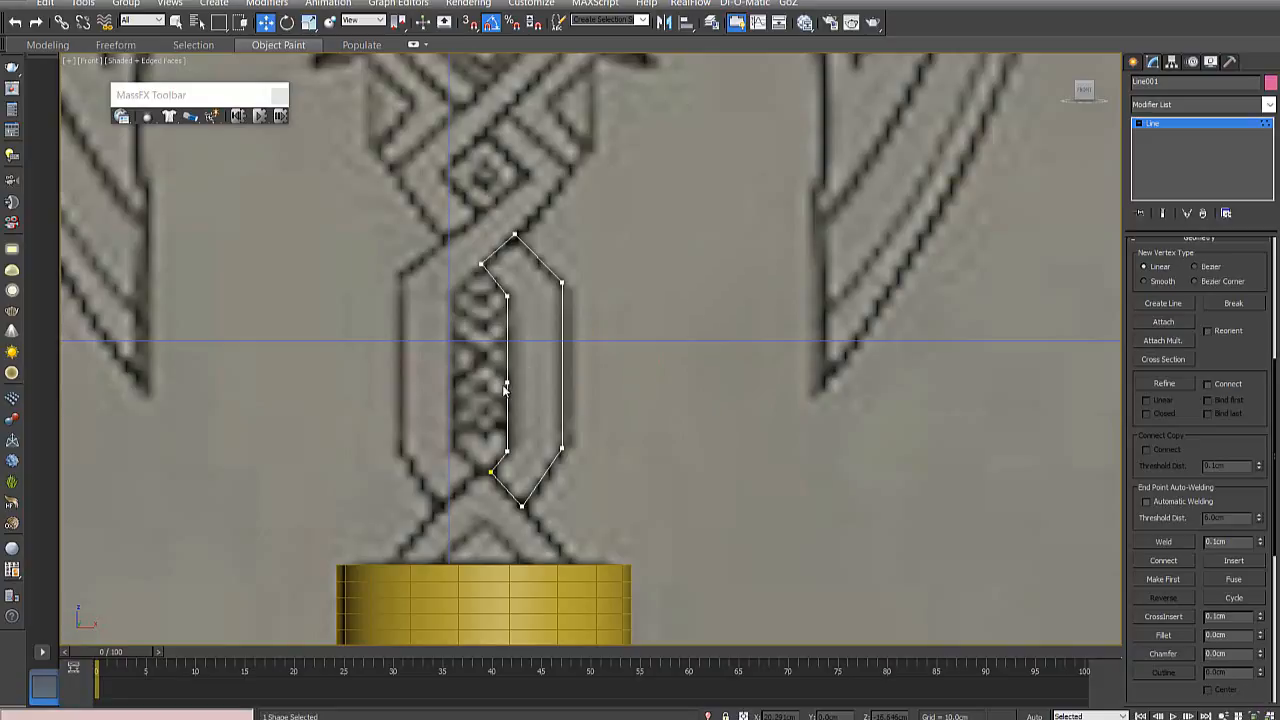
middle_click_drag(550, 518, 560, 454)
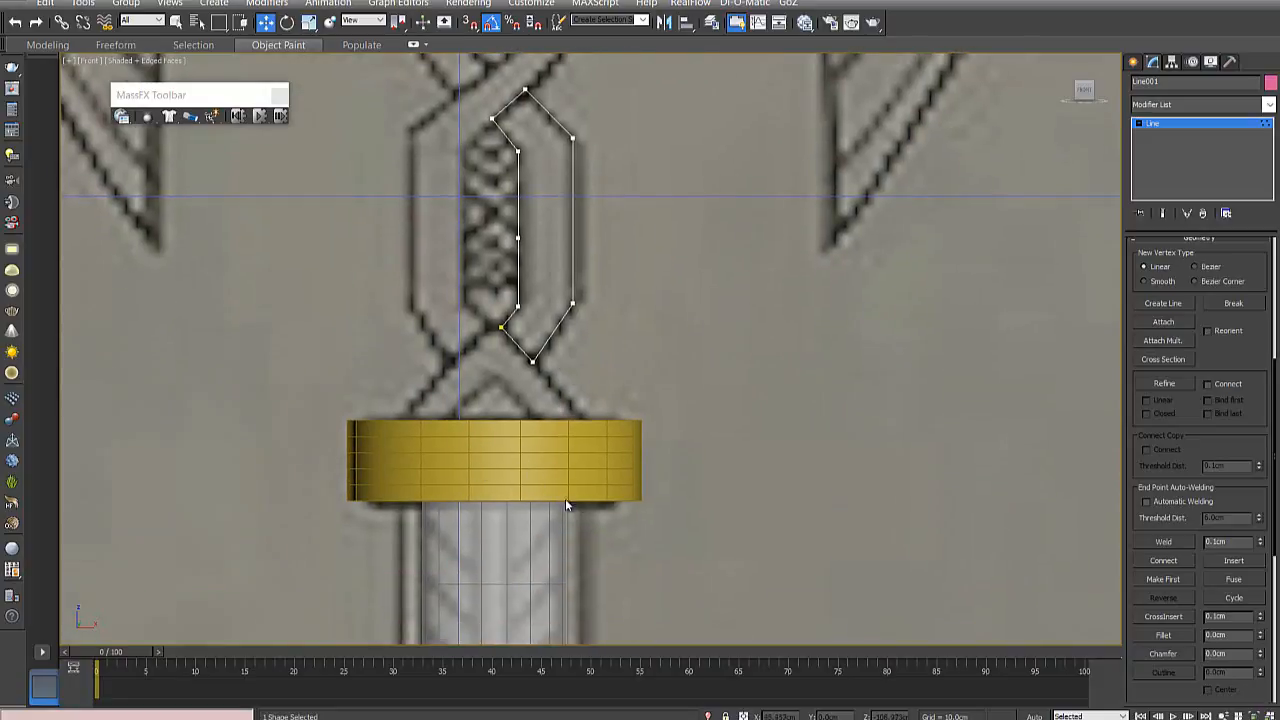
middle_click_drag(577, 322, 527, 456)
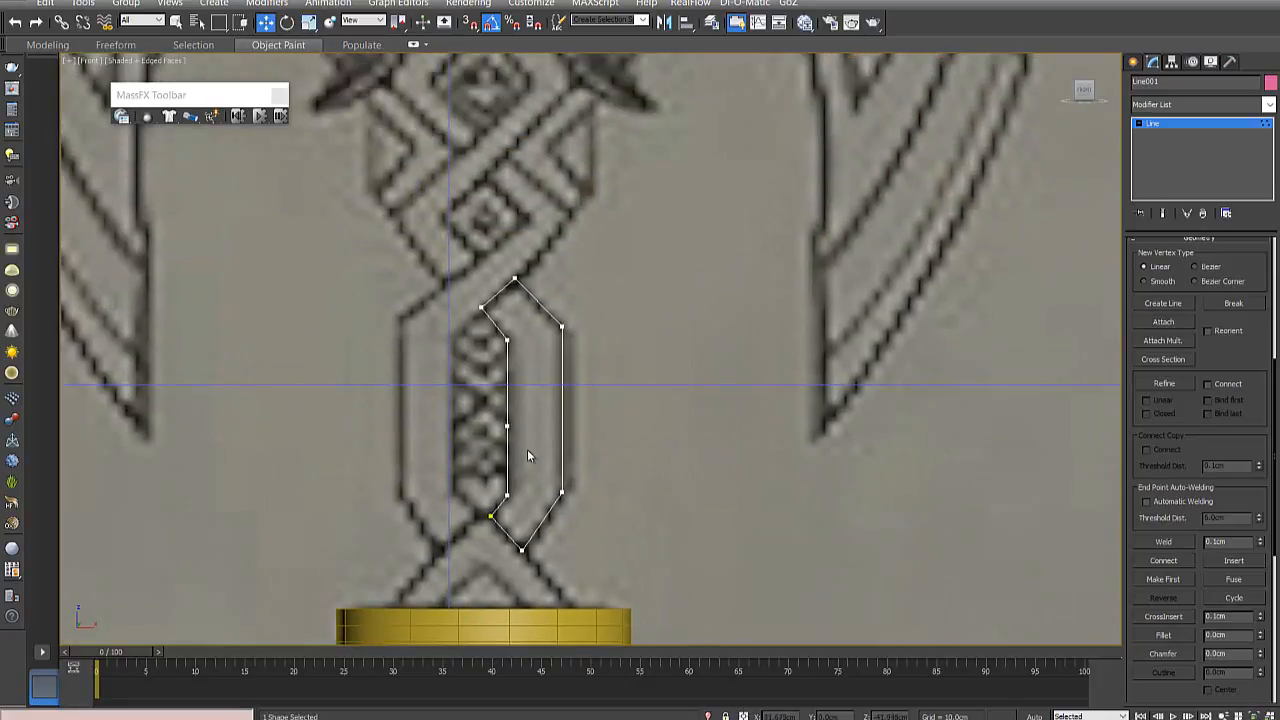
left_click(507, 427)
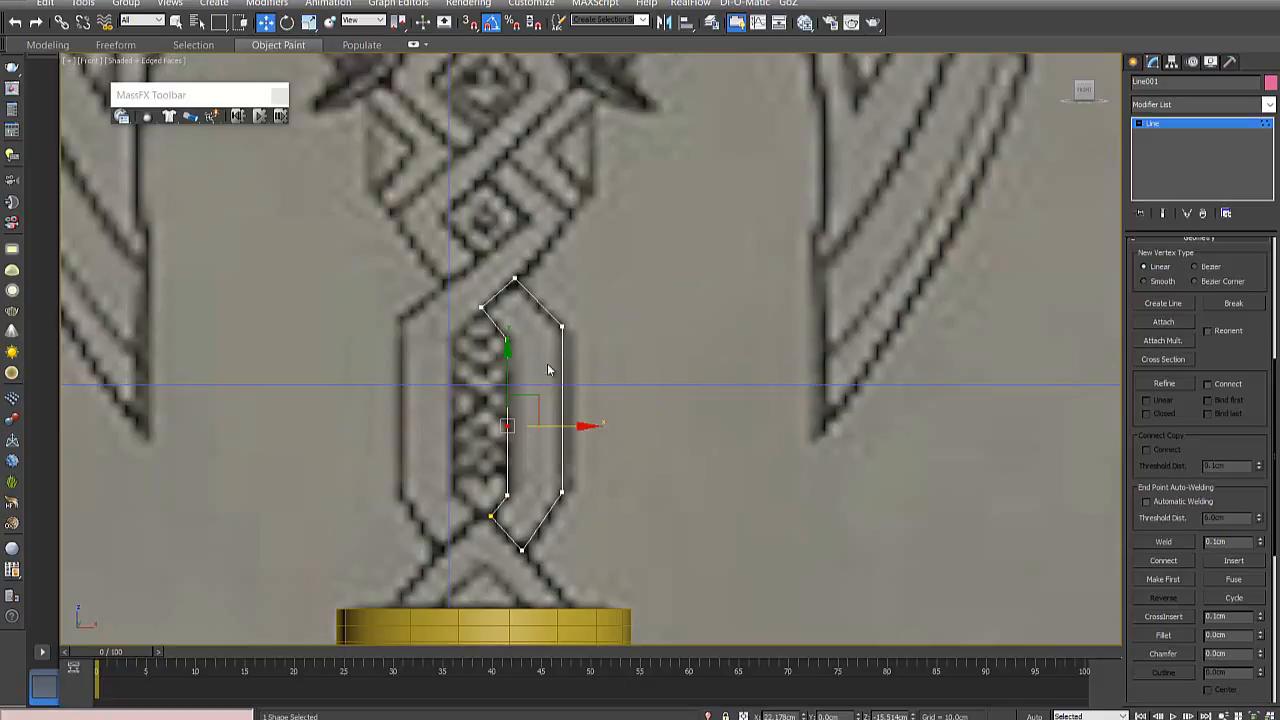
key("Delete")
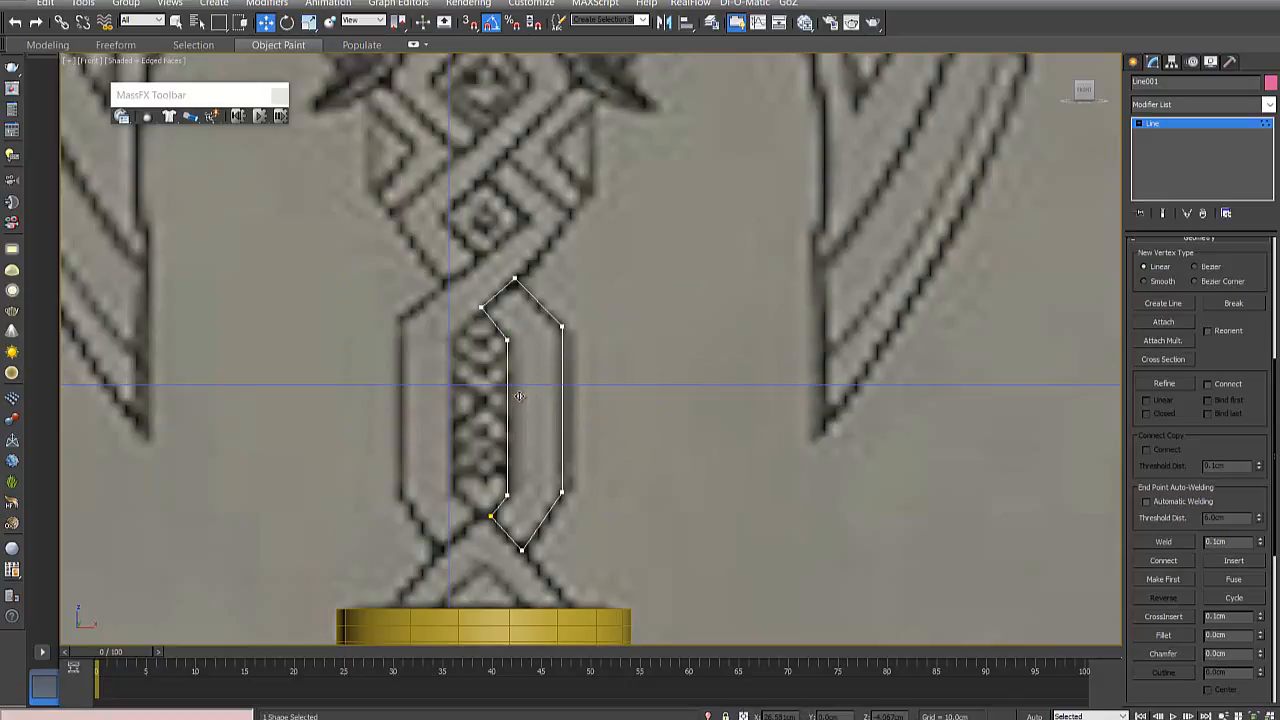
- Raise the two lower corner vertices of the strand spline slightly above the crossing of the braid
left_click(508, 341)
scroll(525, 482, "down", 2)
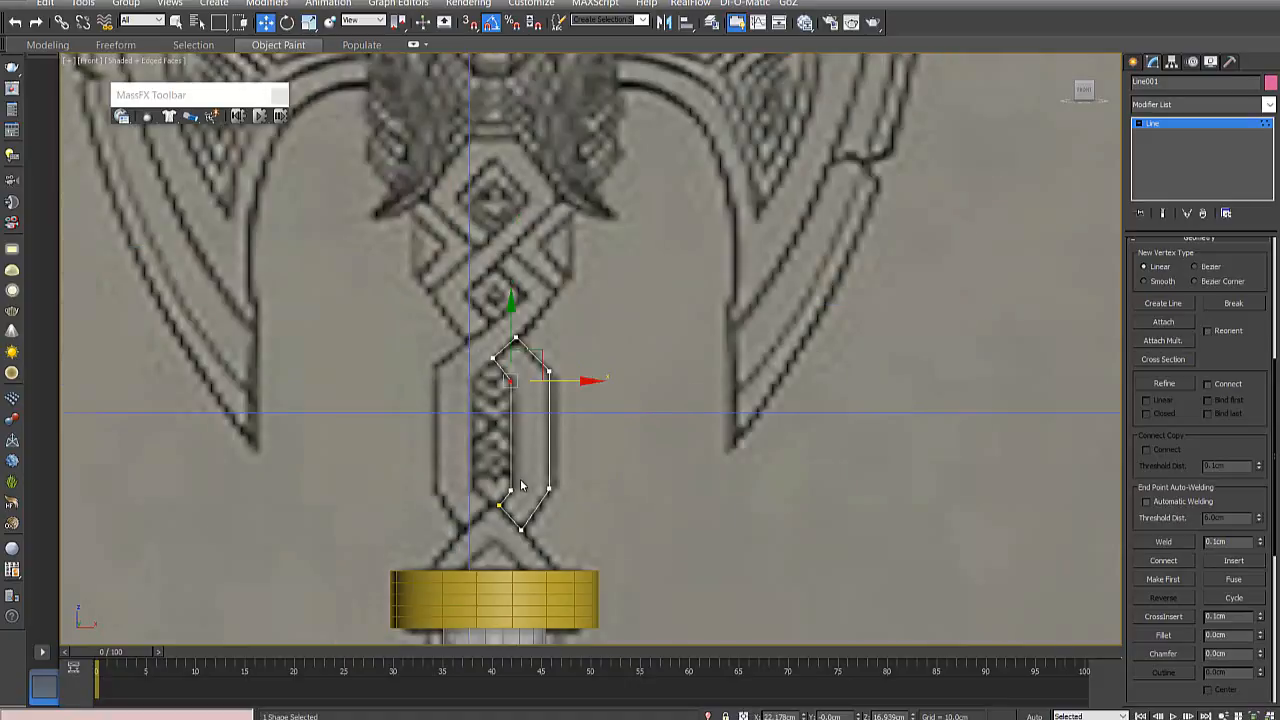
scroll(530, 485, "up", 5)
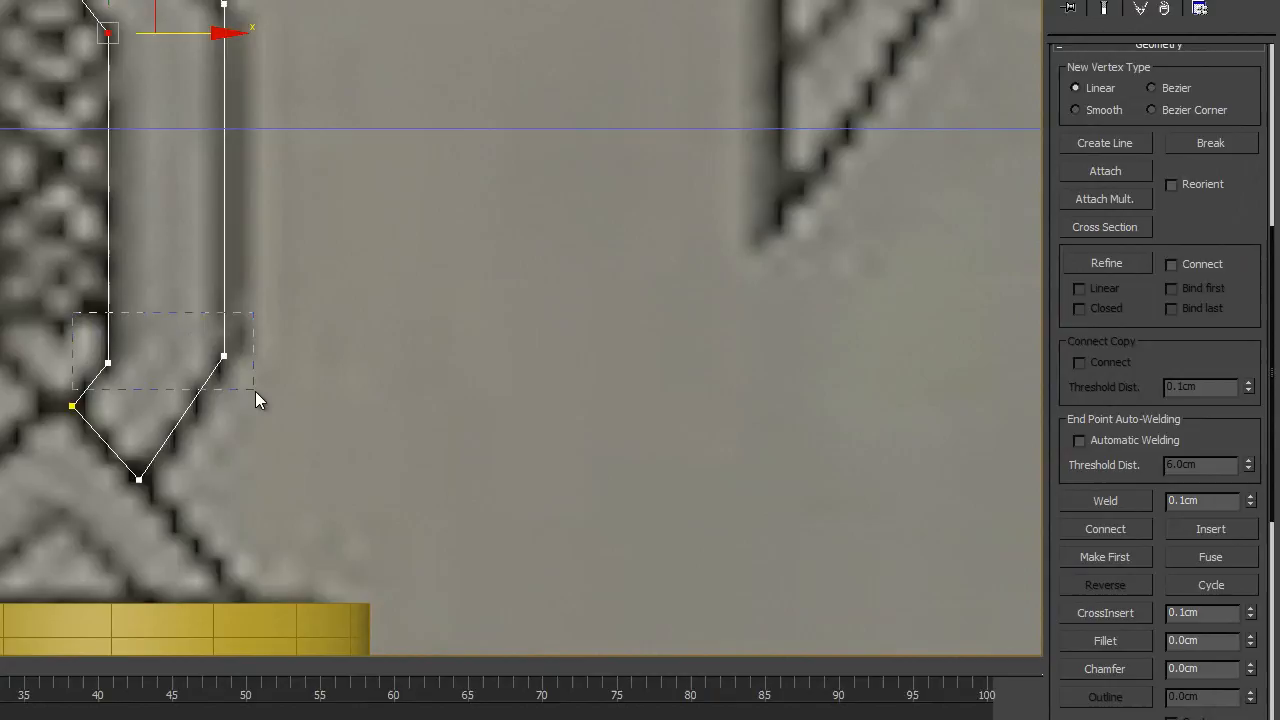
left_click_drag(255, 391, 255, 391)
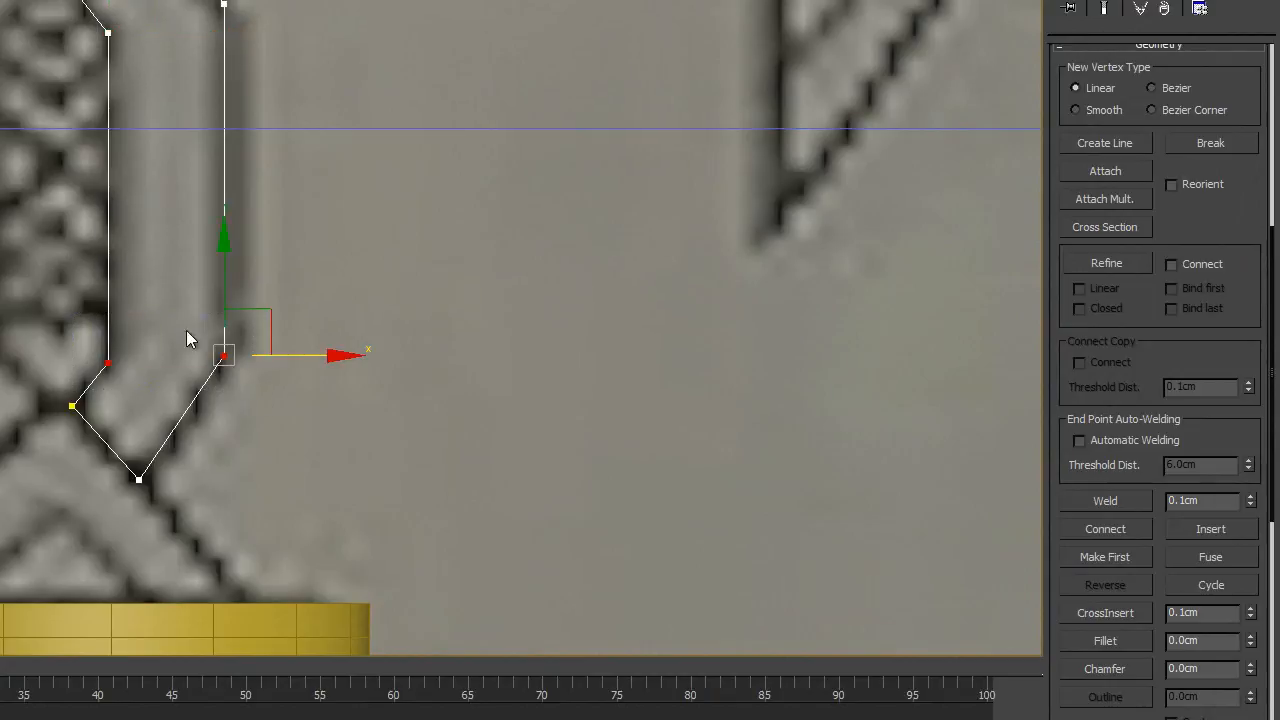
mouse_move(223, 295)
left_mouse_down()
mouse_move(223, 276)
mouse_move(212, 298)
mouse_move(241, 297)
left_mouse_up()
- Shift the lower and upper outer corner vertices of the strand spline slightly outward to follow the drawn edge
left_click(256, 368)
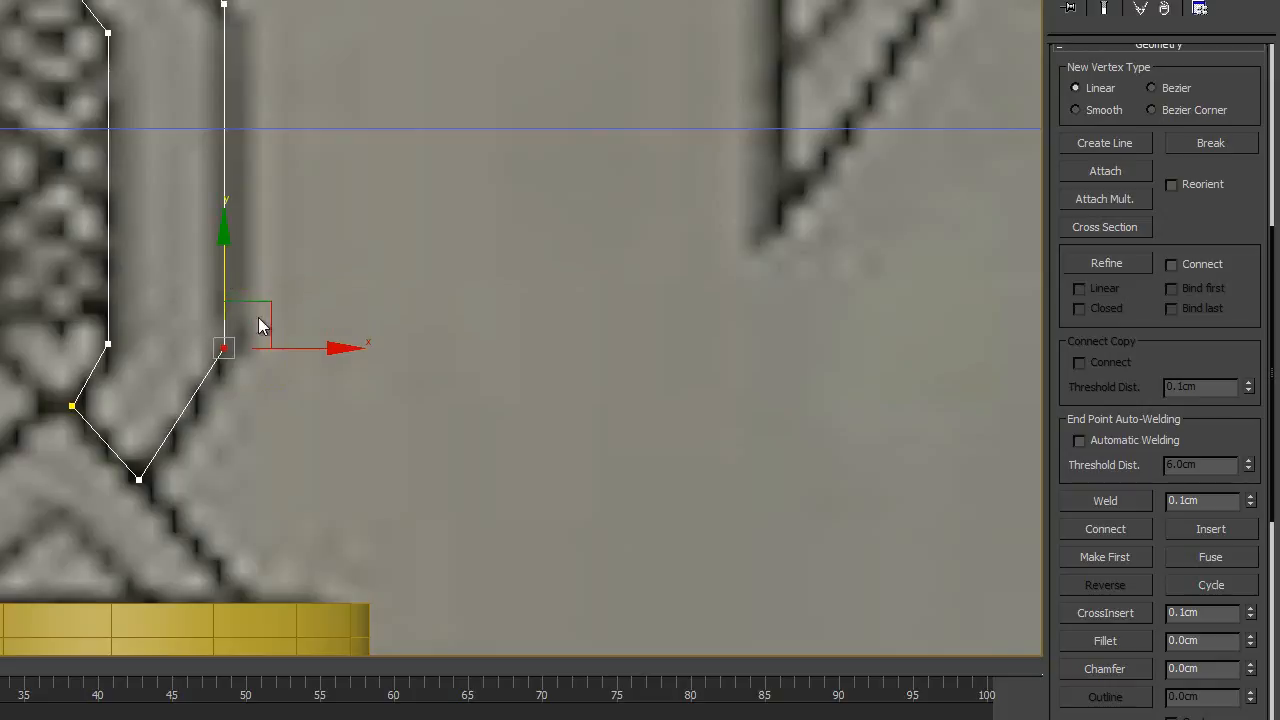
left_click_drag(291, 349, 300, 349)
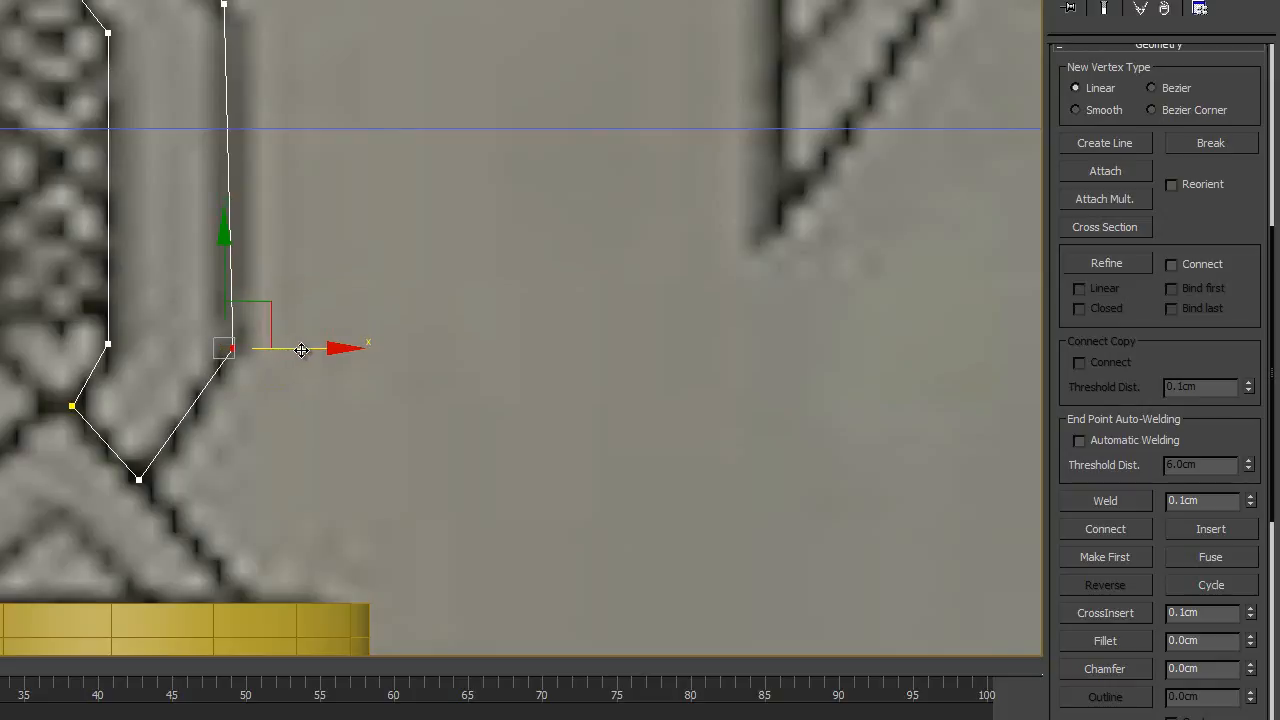
left_click(224, 4)
left_click_drag(304, 6, 313, 6)
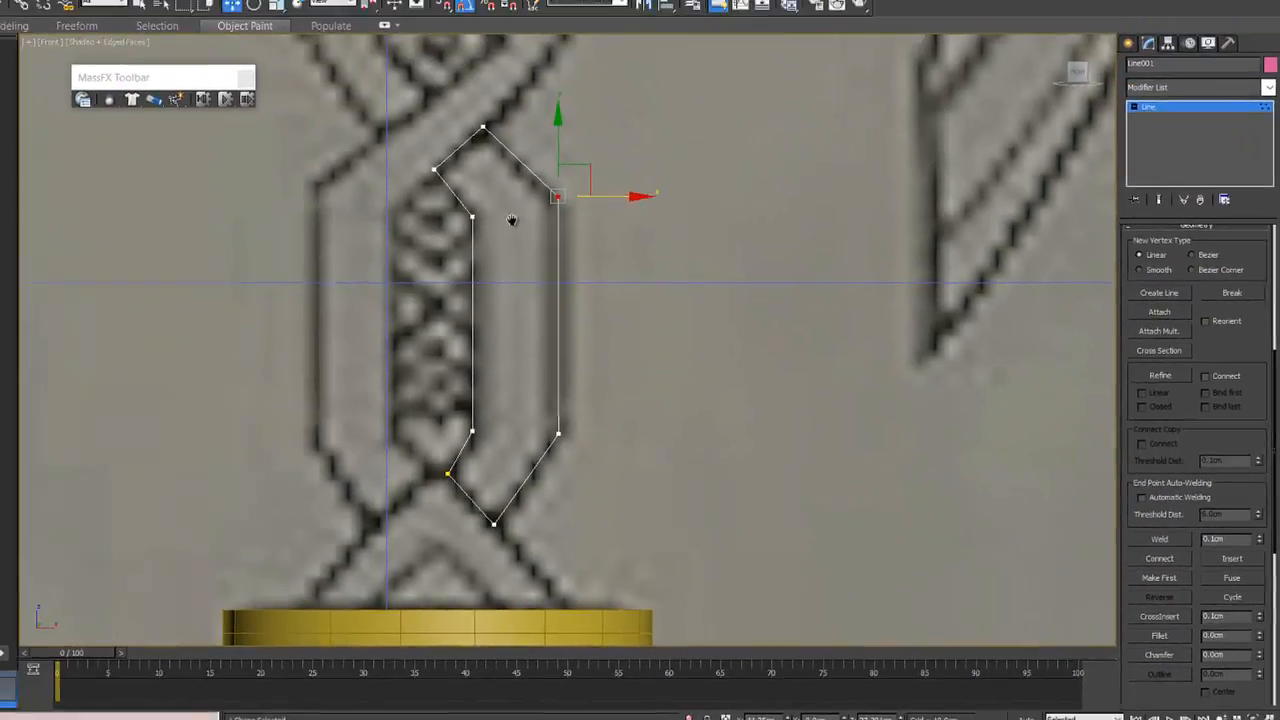
- Adjust the top tip vertex of the strand spline onto the drawn crossing and check the outline against the braid
middle_click_drag(512, 220, 520, 279)
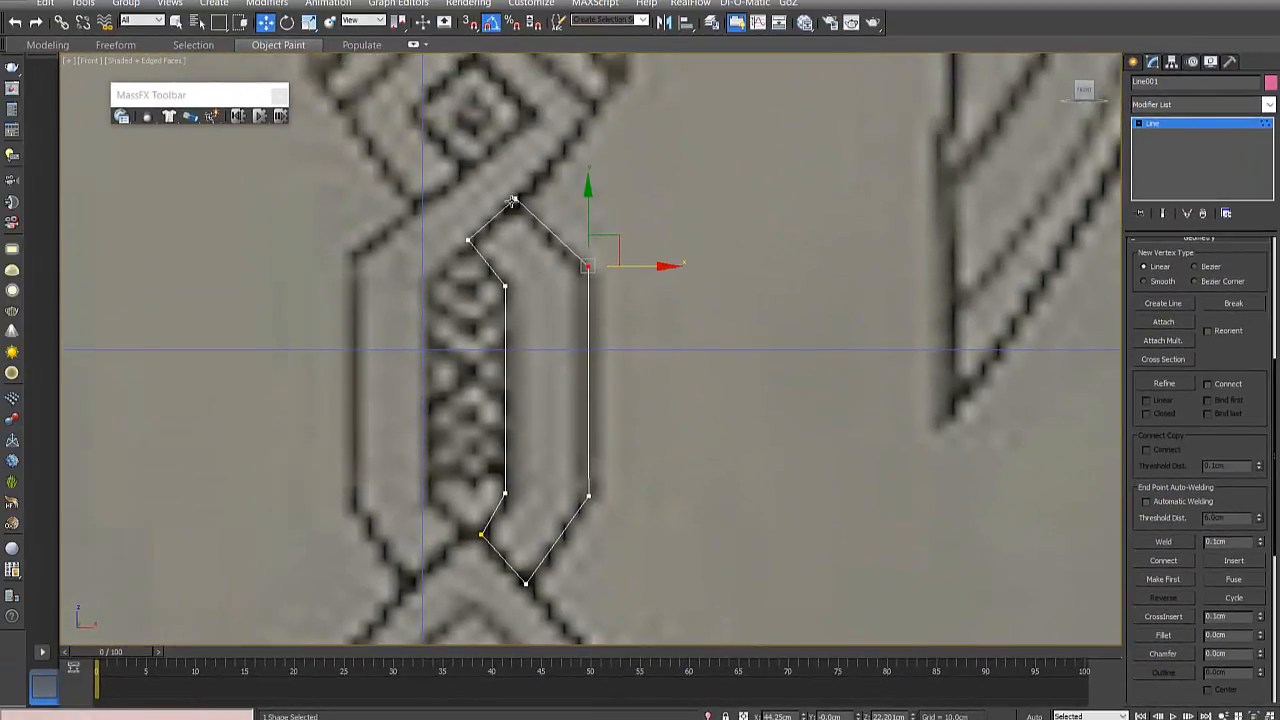
left_click_drag(532, 223, 530, 217)
scroll(530, 216, "up", 3)
scroll(516, 192, "down", 4)
middle_click_drag(528, 323, 502, 404)
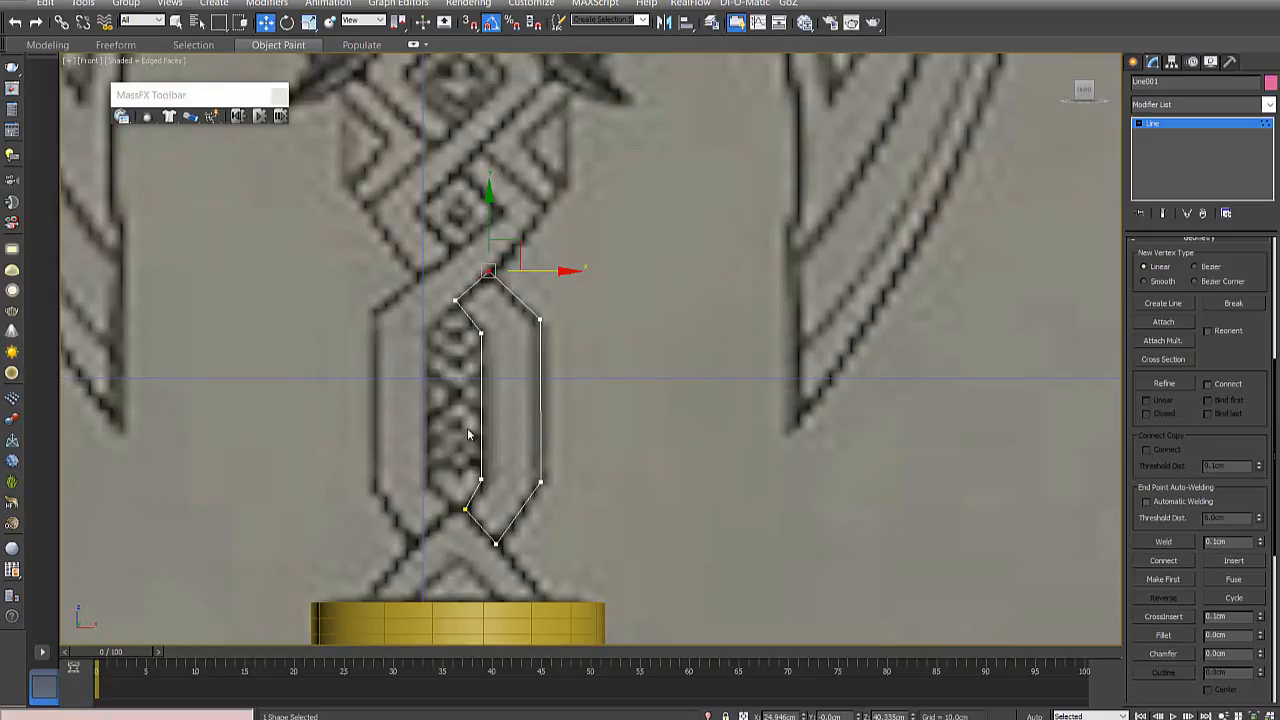
middle_click_drag(468, 433, 518, 456)
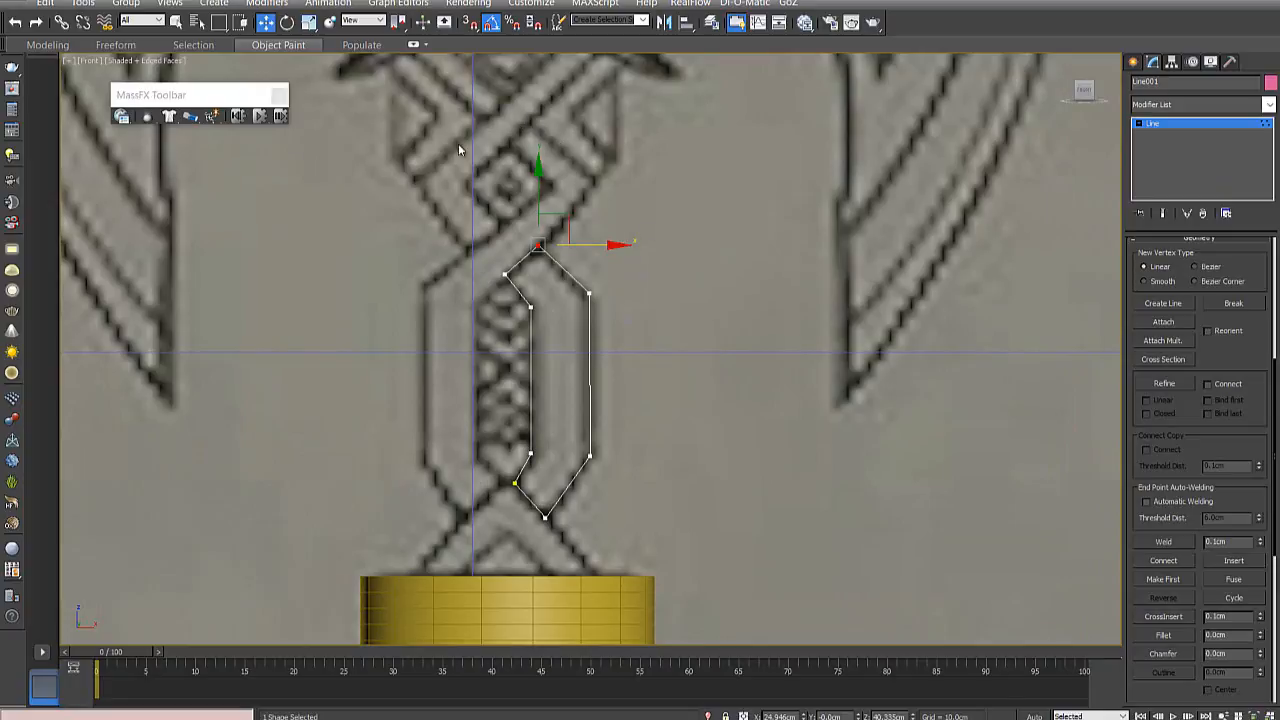
middle_click_drag(458, 150, 506, 260)
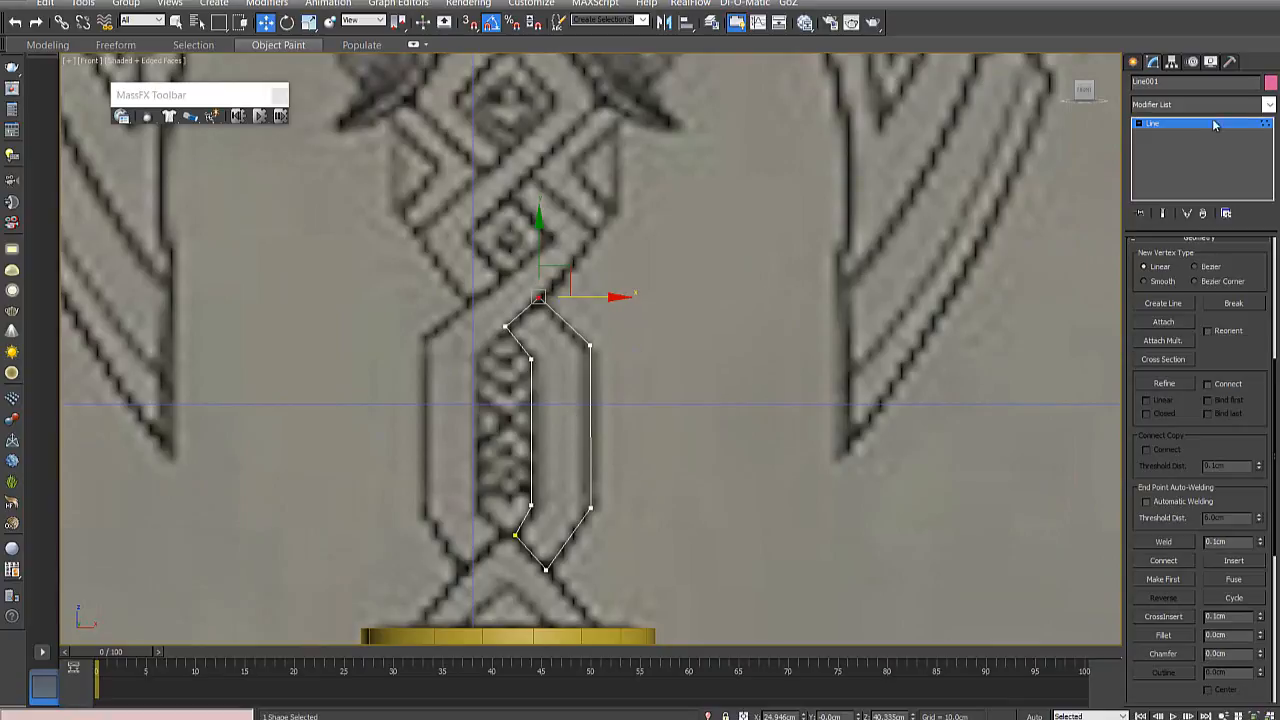
- Start a new line spline at the lower braid crossing and trace the left strand's outer edge up to its upper bend
left_click(1135, 62)
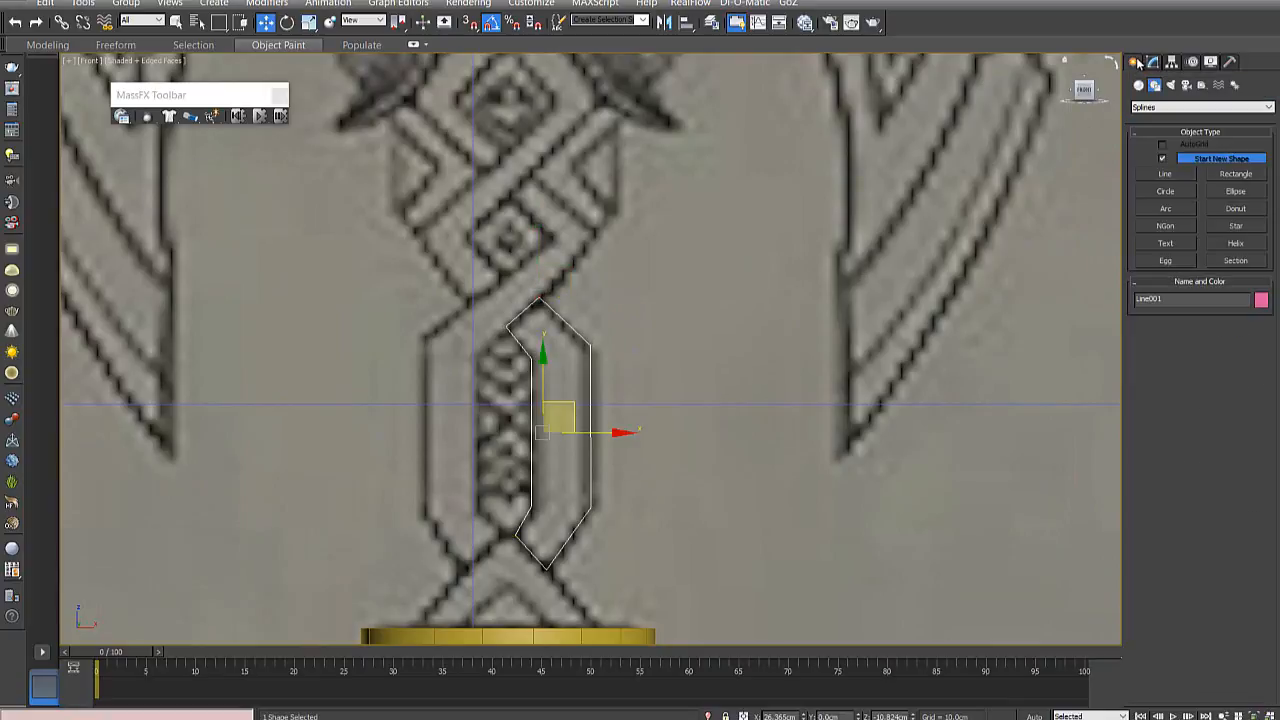
left_click(1166, 174)
middle_click_drag(757, 345, 814, 340)
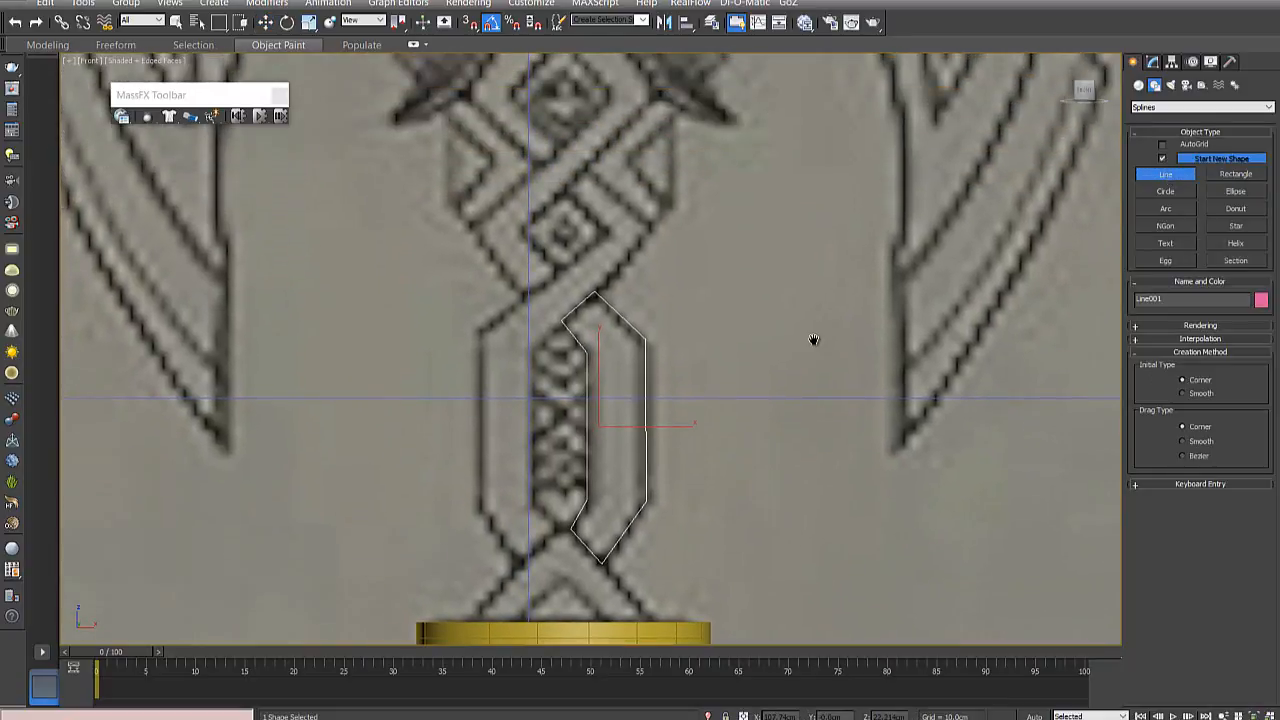
left_click(558, 530)
left_click(521, 563)
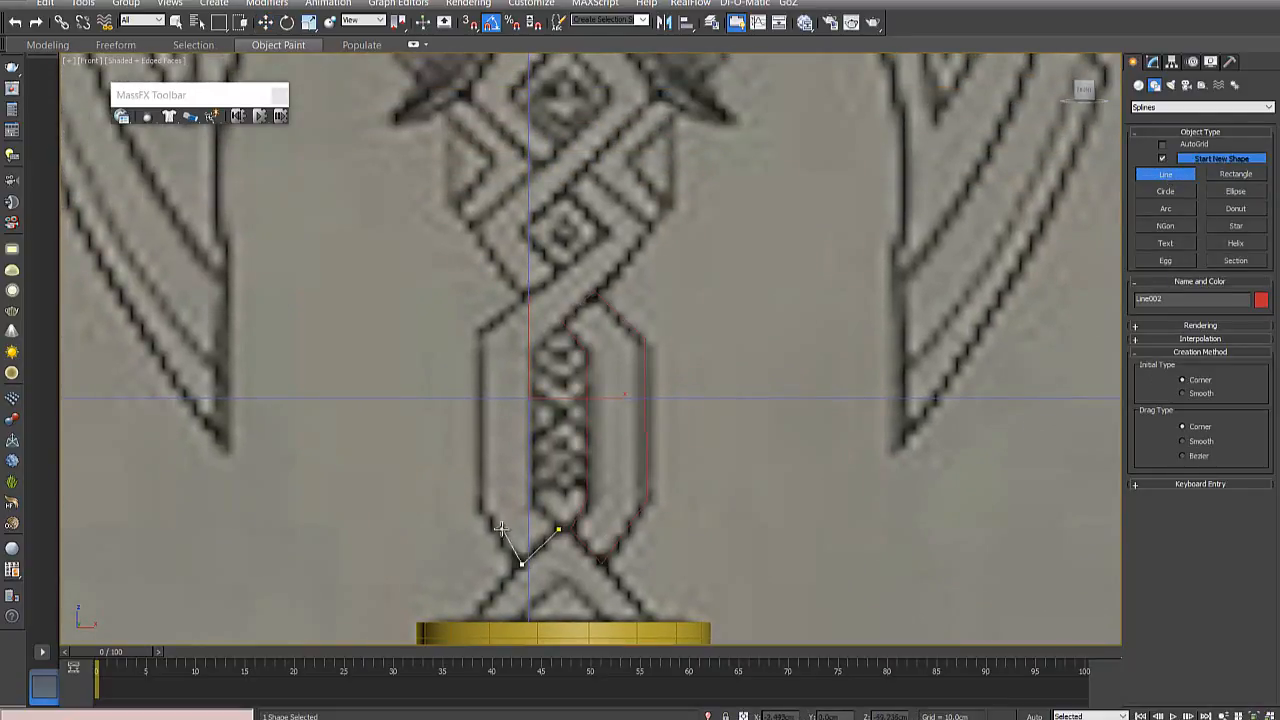
left_click(481, 510)
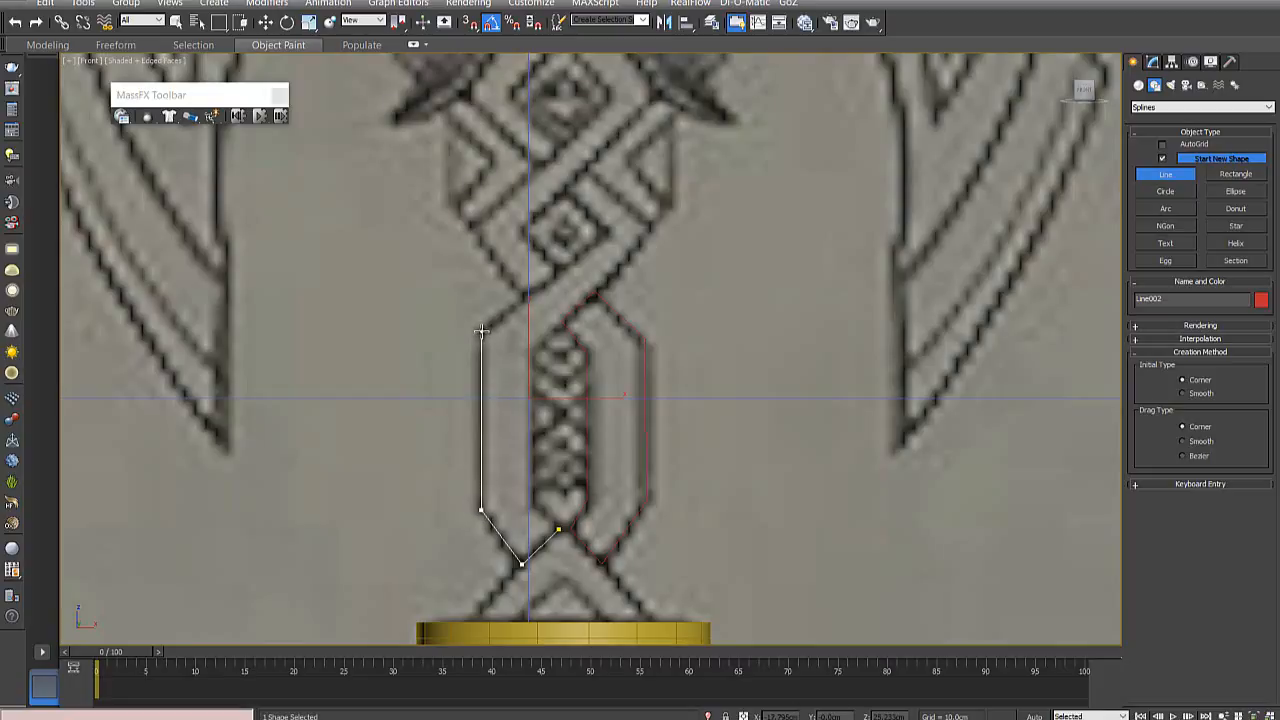
left_click(481, 331)
- Trace the left strand diagonally around the small diamond and back down its inner edge, closing the spline at its start point
left_click(607, 233)
left_click(564, 190)
left_click(585, 168)
left_click(653, 227)
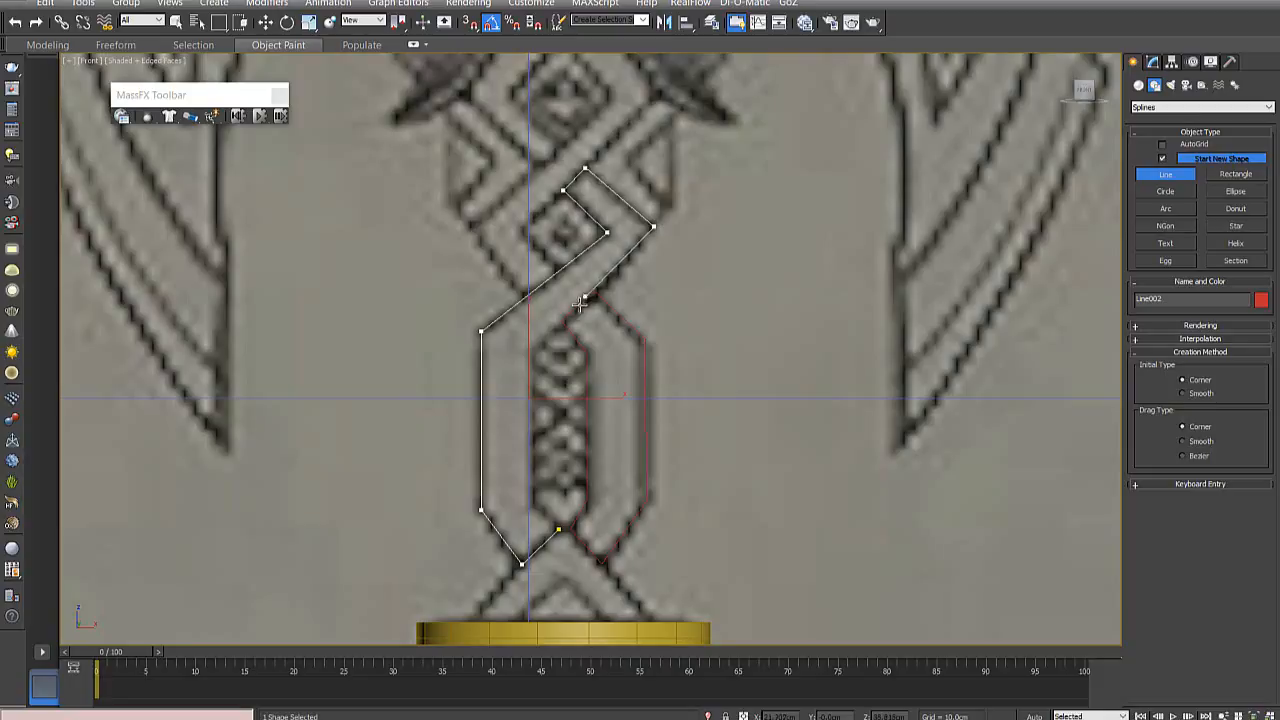
left_click(532, 349)
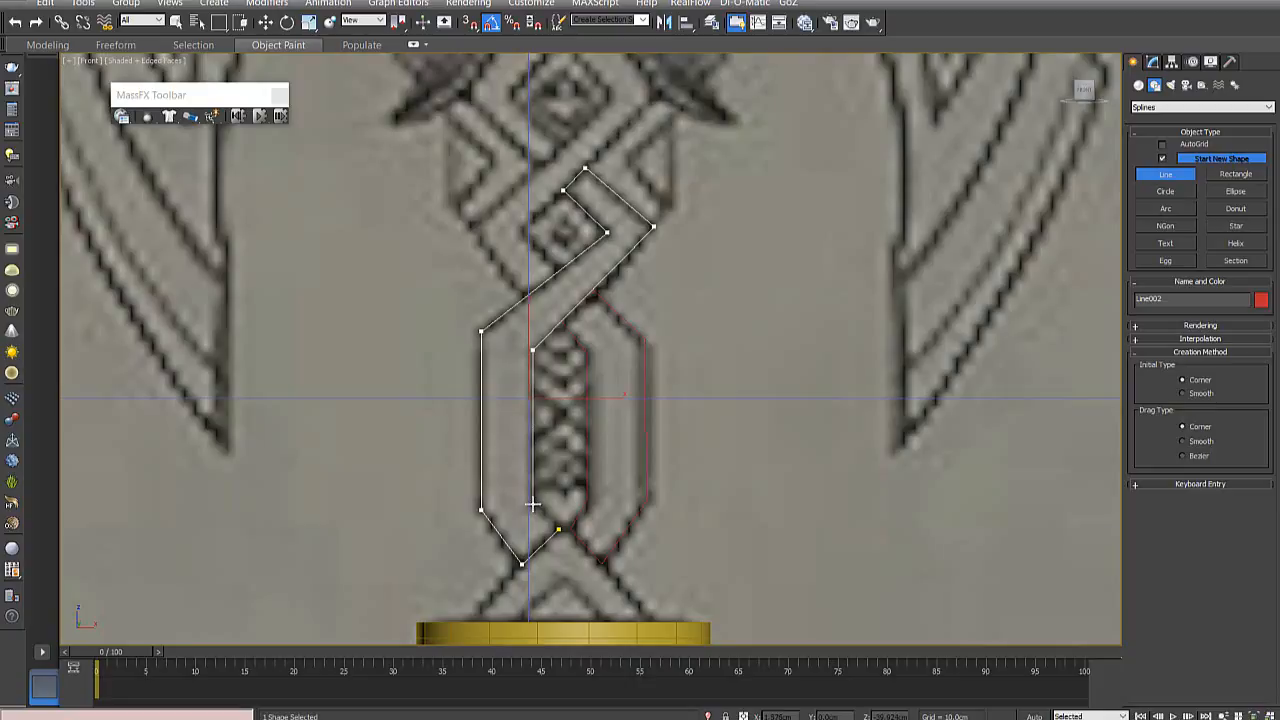
left_click(532, 505)
left_click(557, 528)
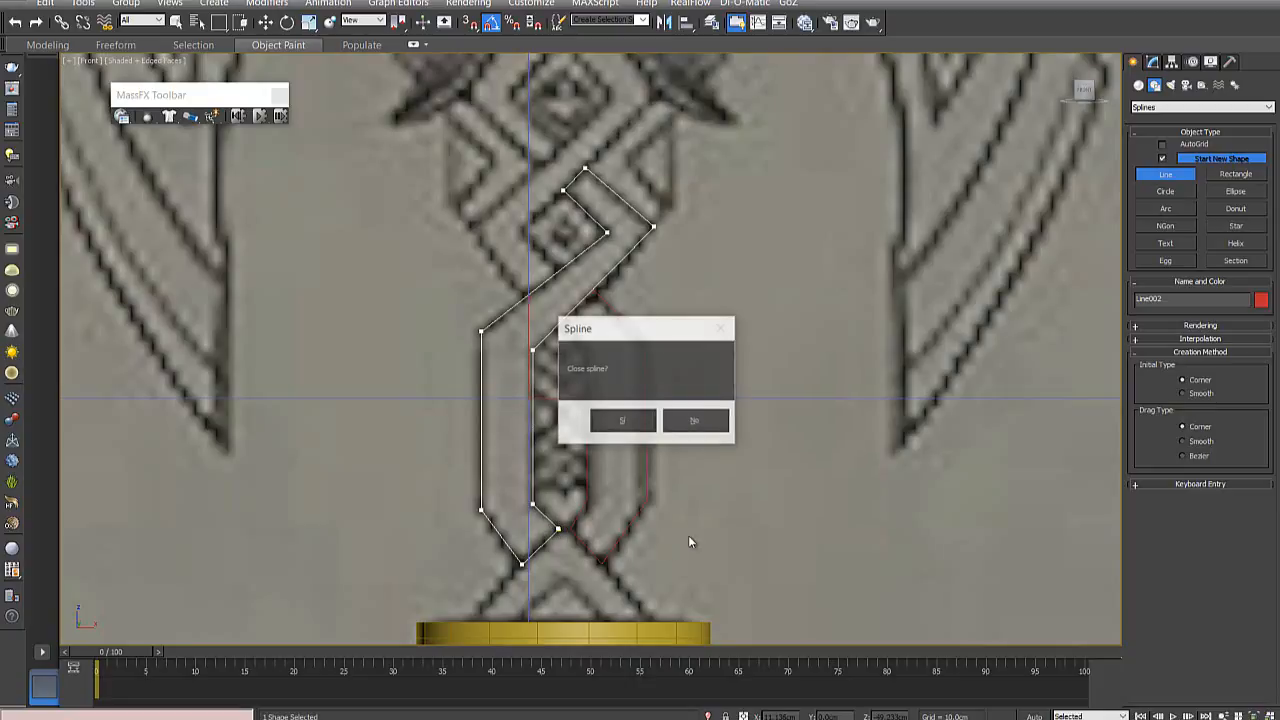
left_click(639, 421)
- Examine the braid below the bearded head in the line drawing and compare it with the coloured reference axe
middle_click_drag(553, 359, 665, 388)
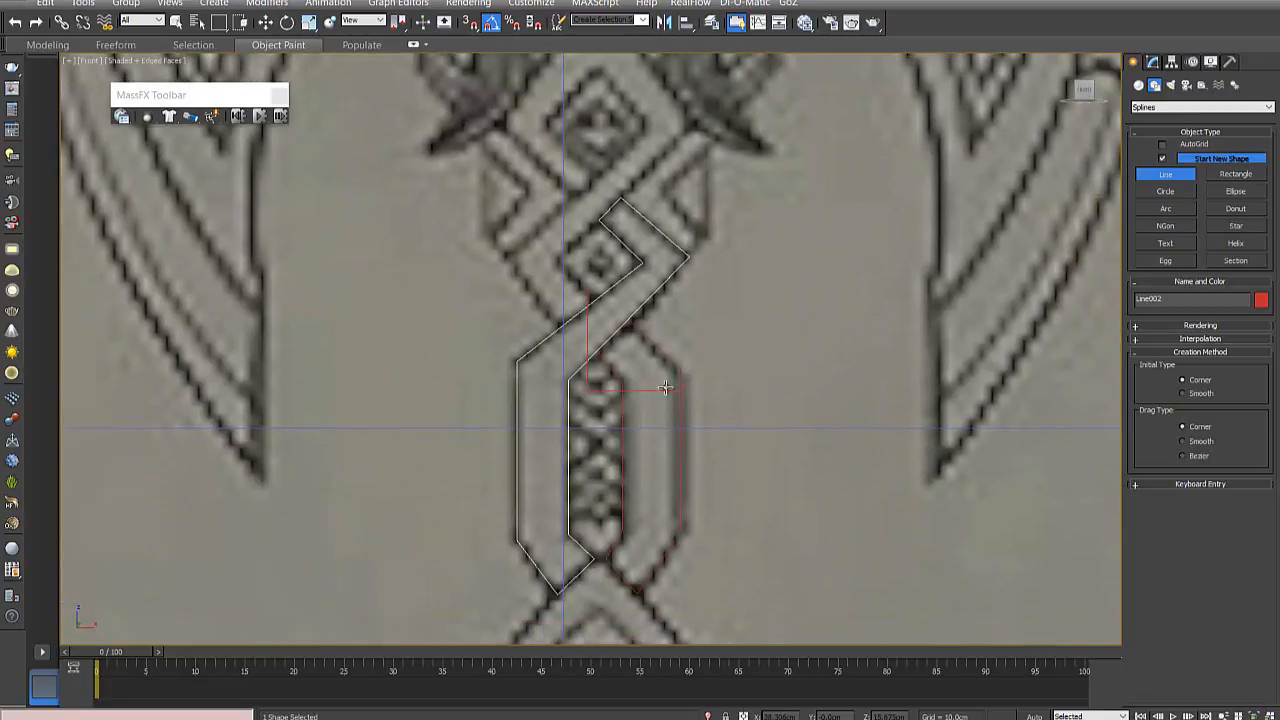
middle_click_drag(709, 348, 715, 469)
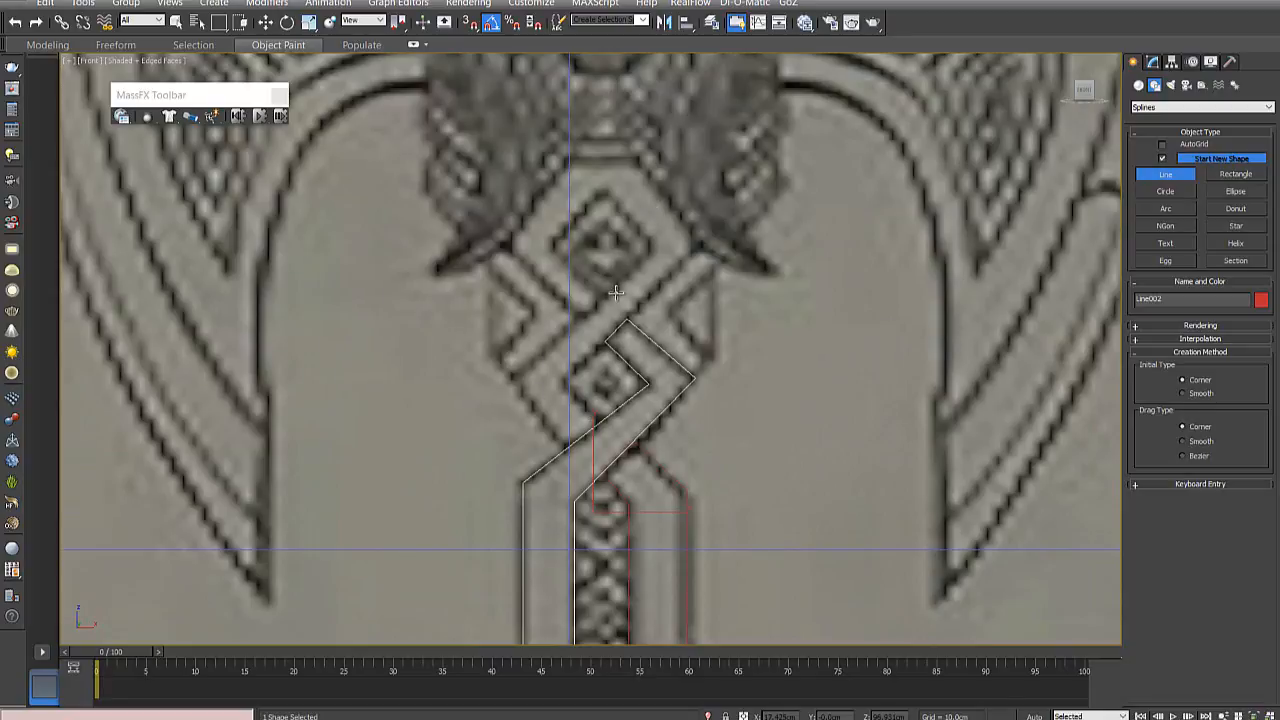
scroll(748, 329, "down", 6)
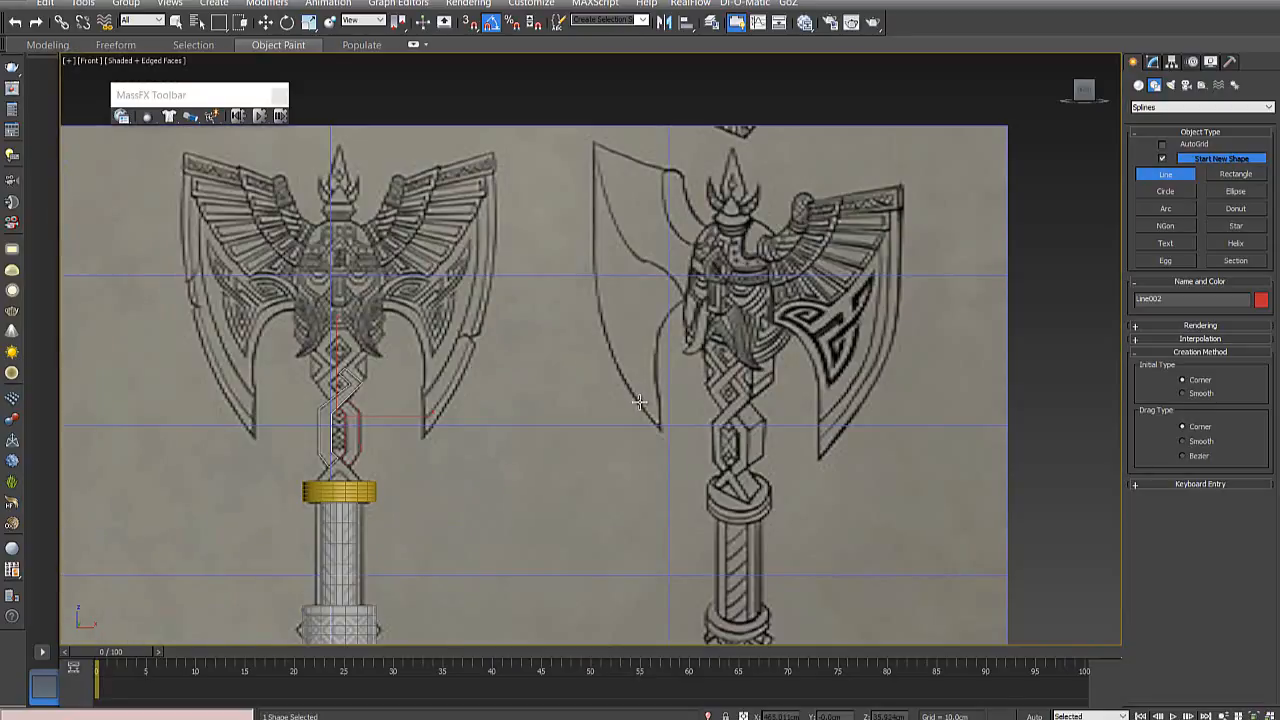
scroll(406, 358, "up", 3)
middle_click_drag(406, 358, 909, 350)
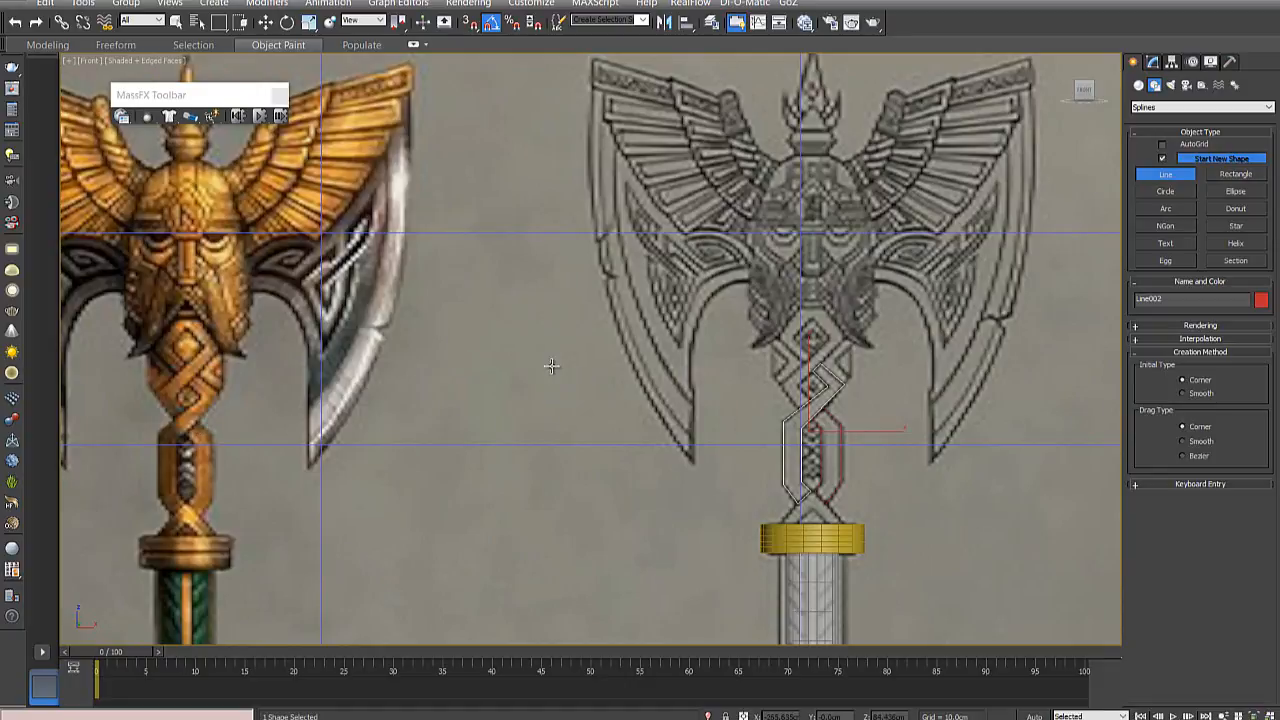
middle_click_drag(696, 386, 428, 408)
scroll(500, 396, "up", 2)
scroll(515, 393, "up", 2)
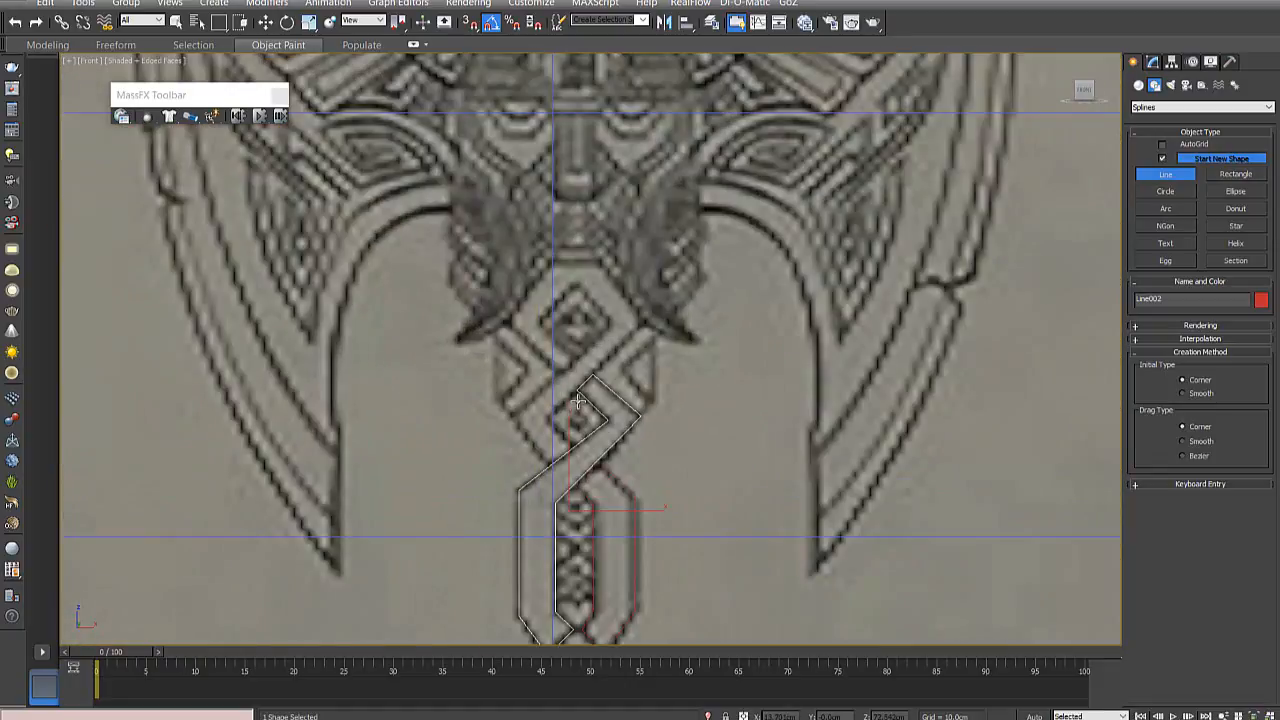
scroll(575, 400, "up", 2)
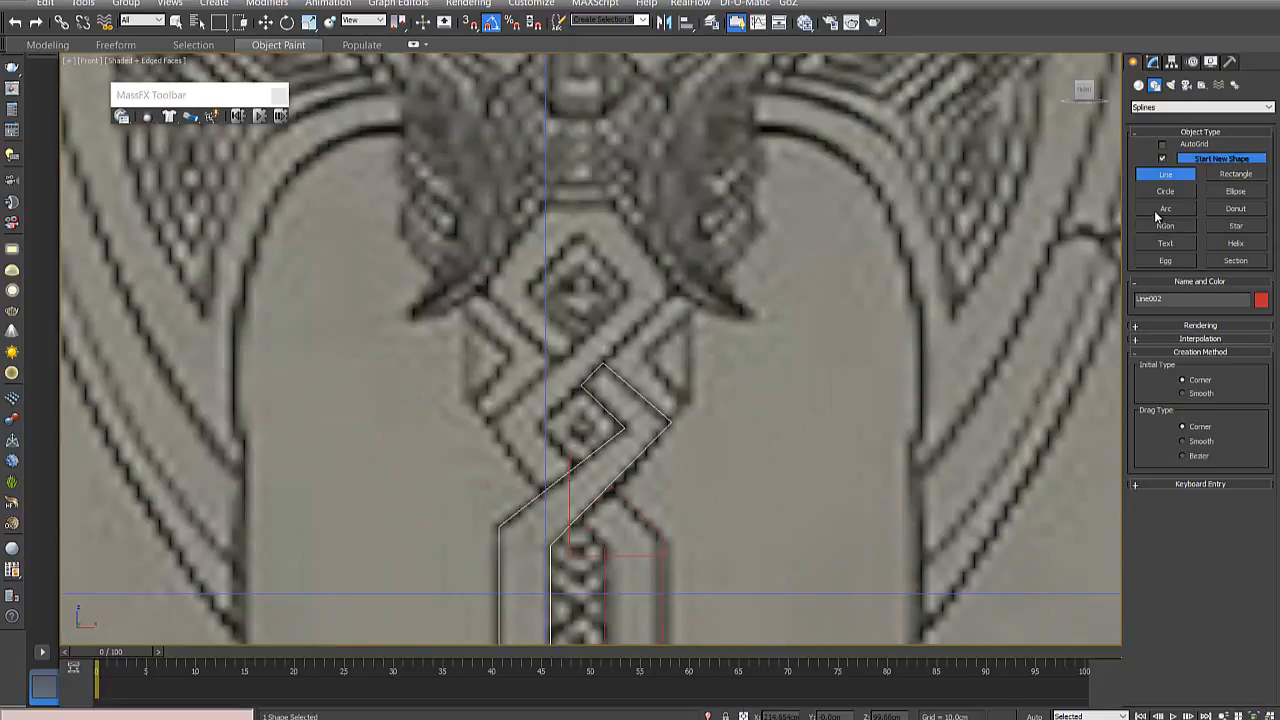
- Start a third line spline below the upper diamond and trace the outer edge of the top loop around to its right corner
left_click(579, 342)
left_click(559, 362)
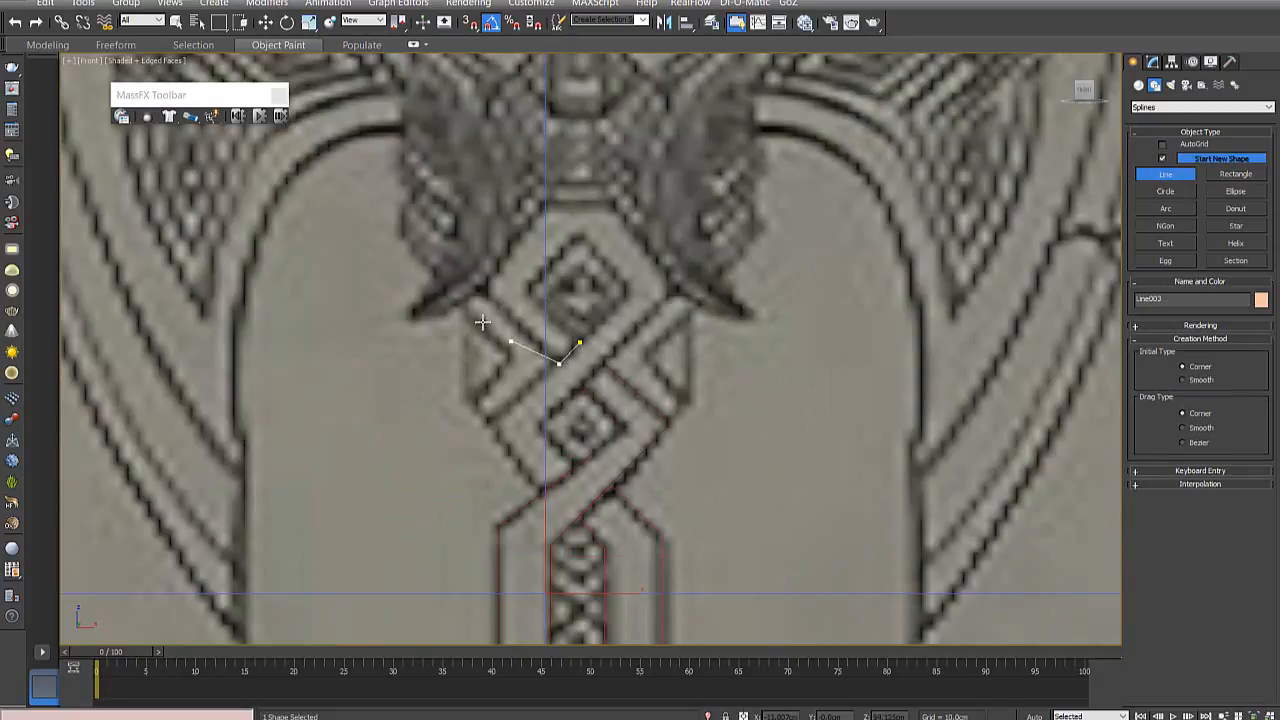
left_click(484, 289)
left_click(542, 205)
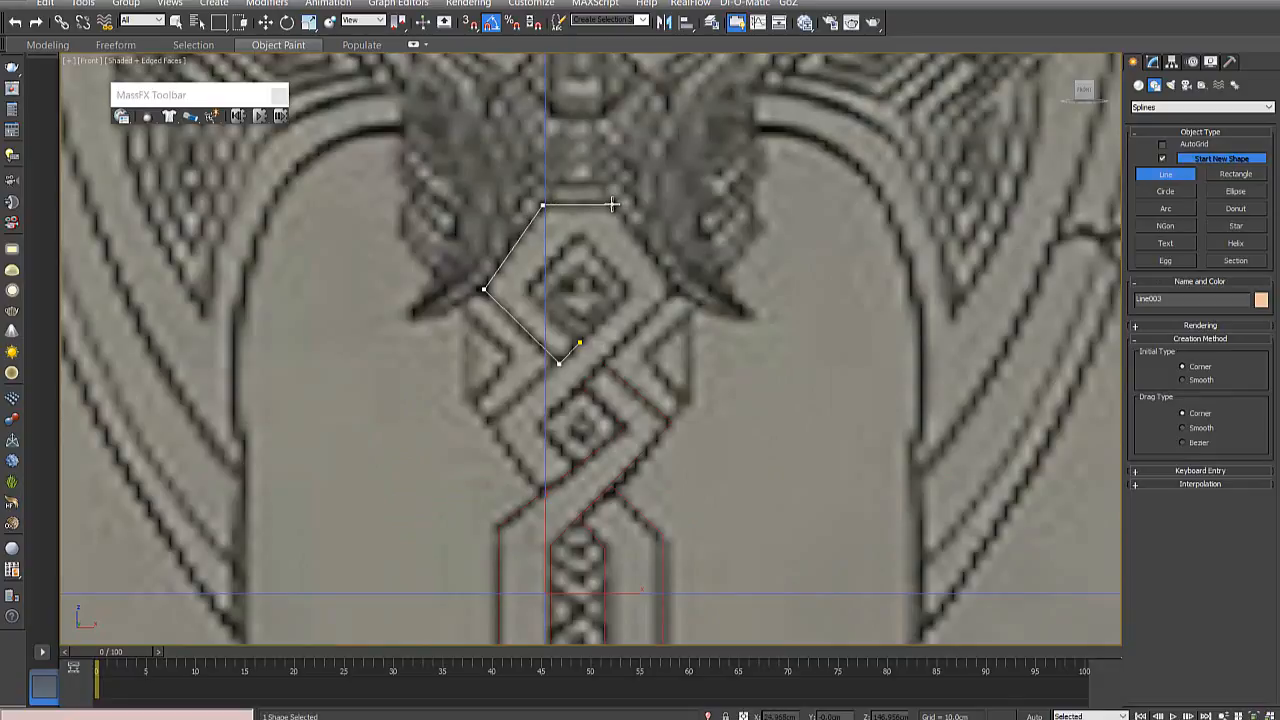
left_click(612, 204)
left_click(676, 288)
- Continue the spline down the diagonal and around the left side of the lower diamond, removing the extra point at the crossing
left_click(541, 423)
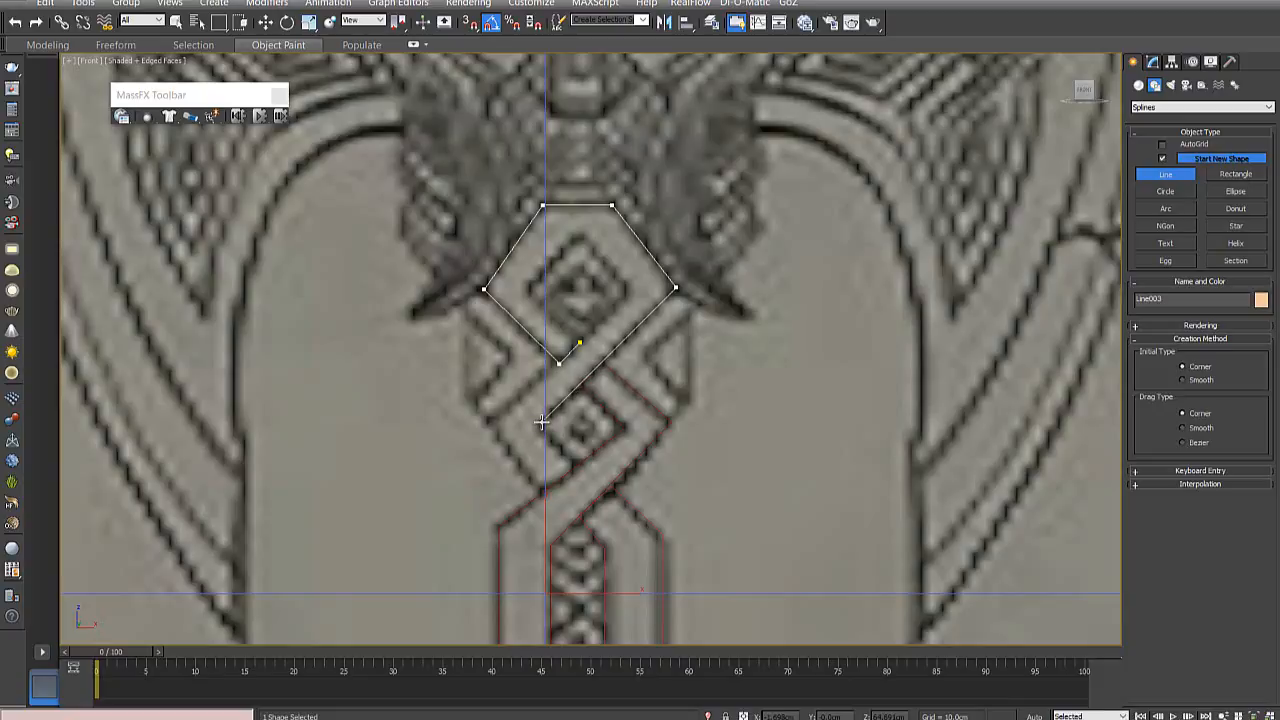
left_click(578, 463)
left_click(542, 492)
left_click(487, 421)
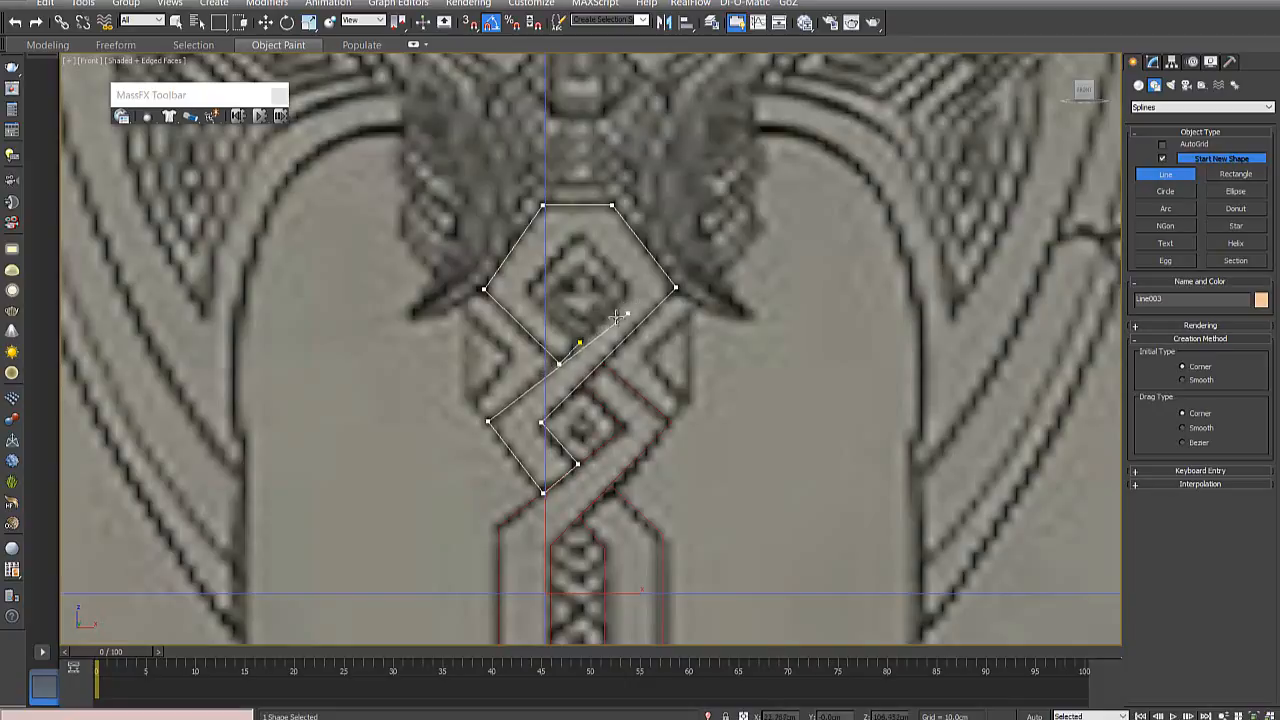
left_click(549, 380)
key("BackSpace")
- Trace the inner edge of the top loop around the upper diamond with a short flat top and close the spline
left_click(627, 288)
left_click(586, 236)
left_click(572, 237)
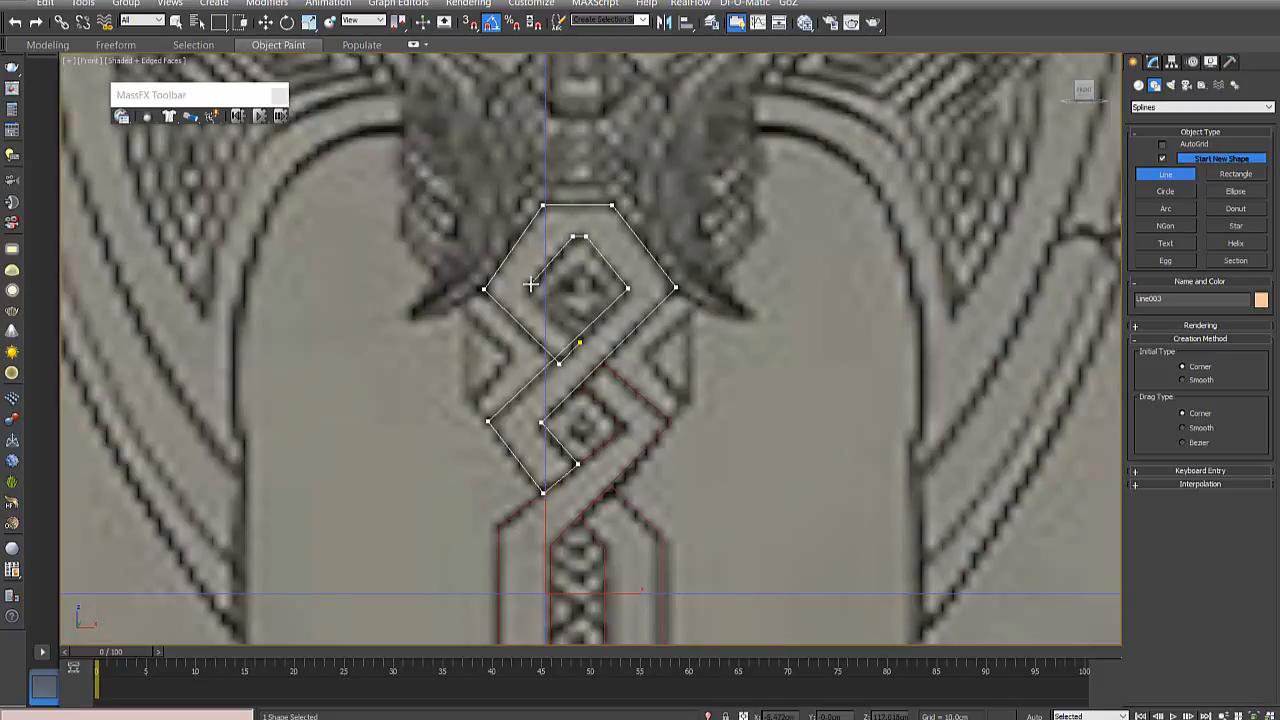
left_click(530, 287)
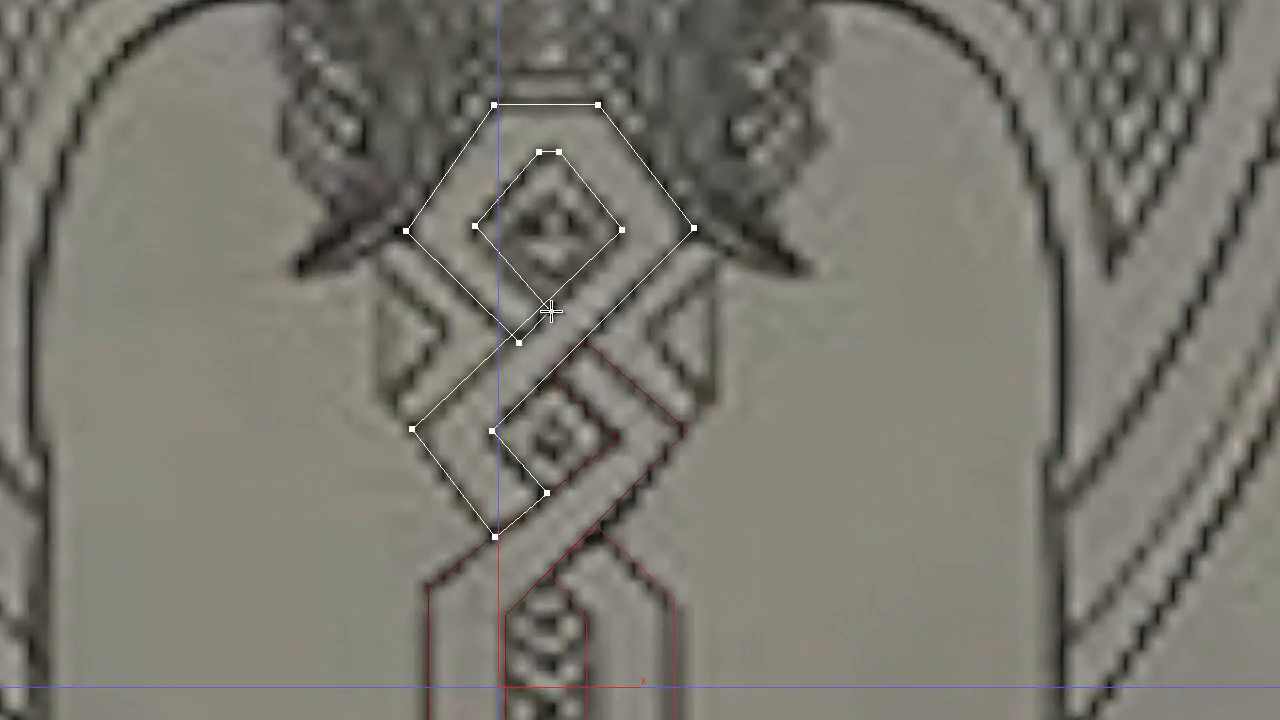
left_click(556, 316)
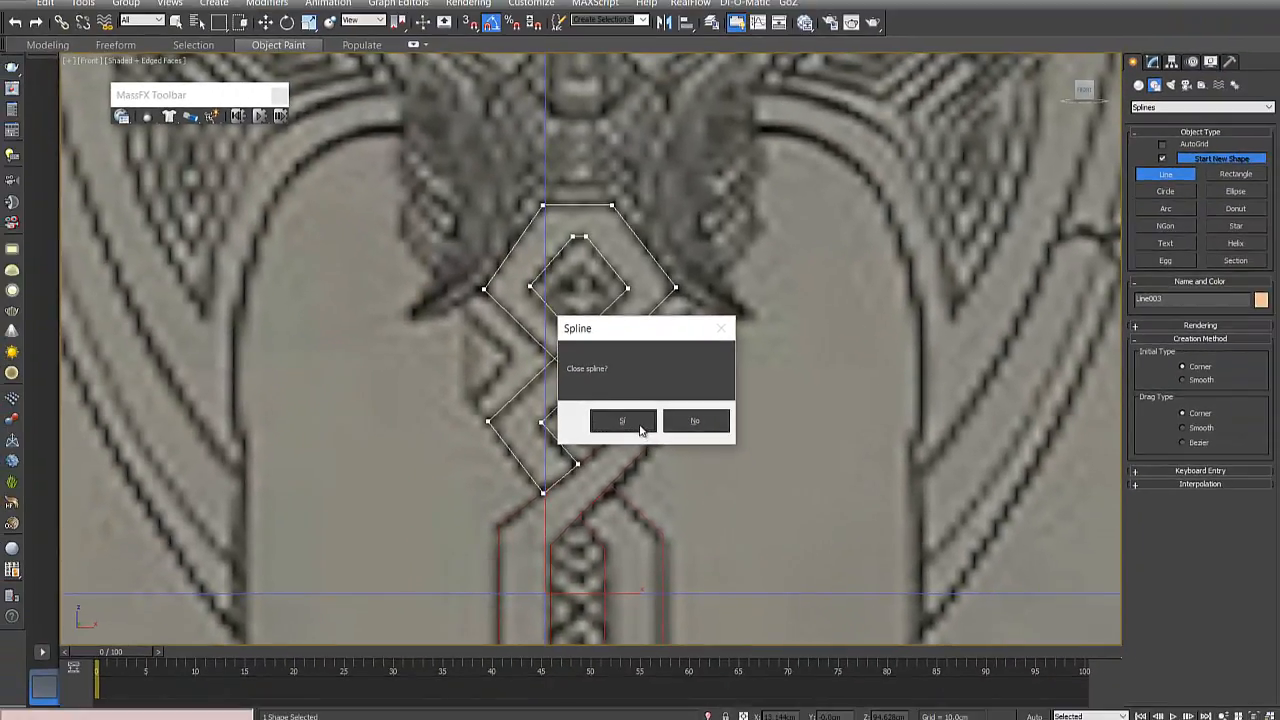
left_click(620, 422)
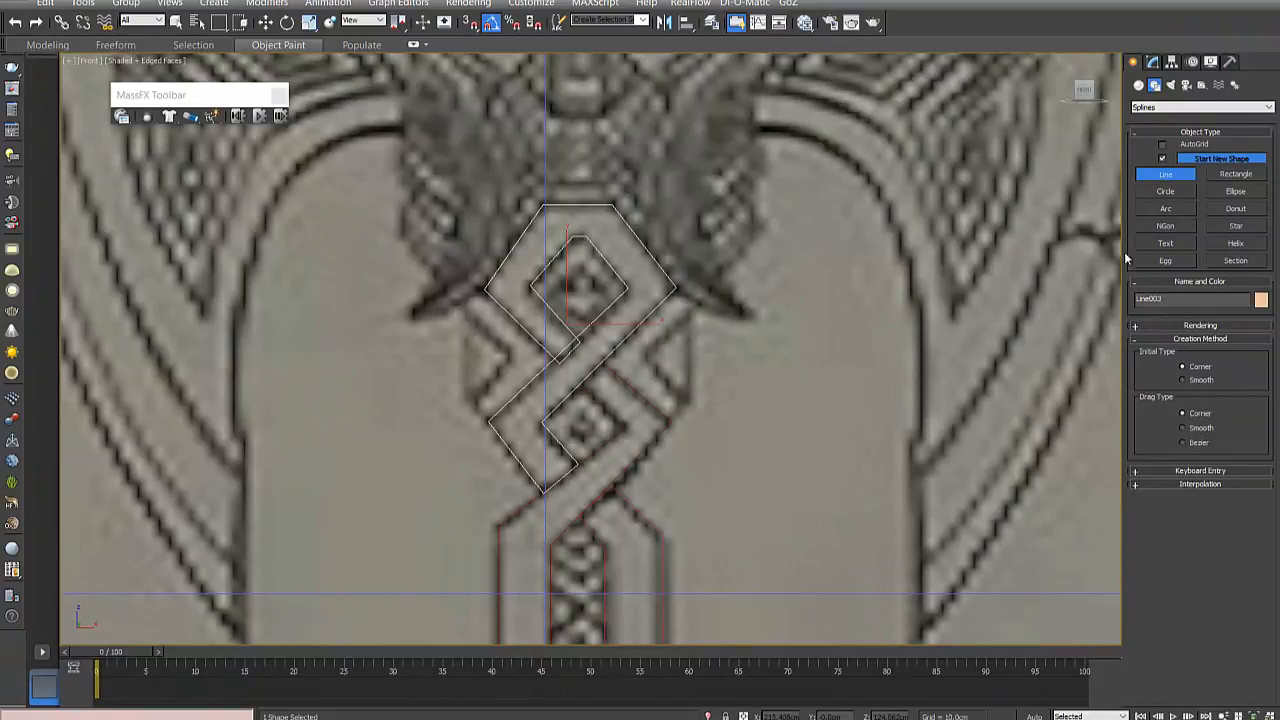
- Move the two end vertices below the upper diamond slightly up and left so the strand end meets the crossing diagonal
scroll(670, 420, "down", 6)
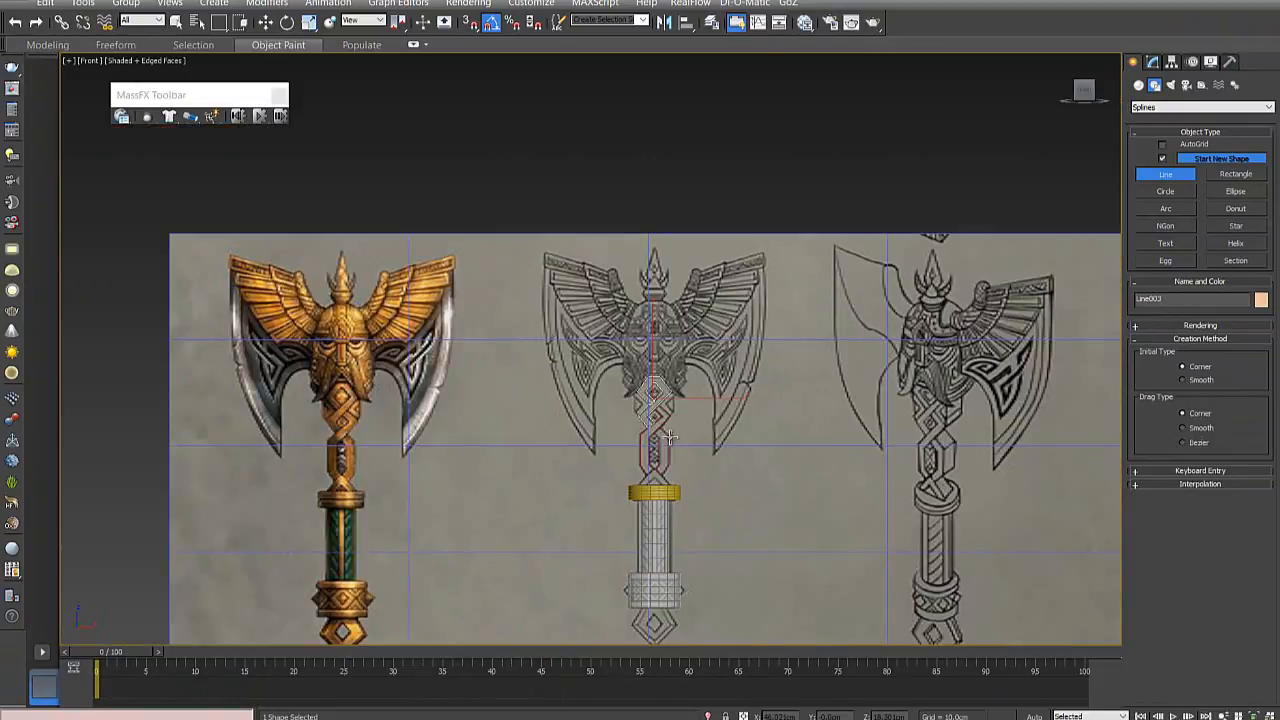
scroll(652, 436, "up", 3)
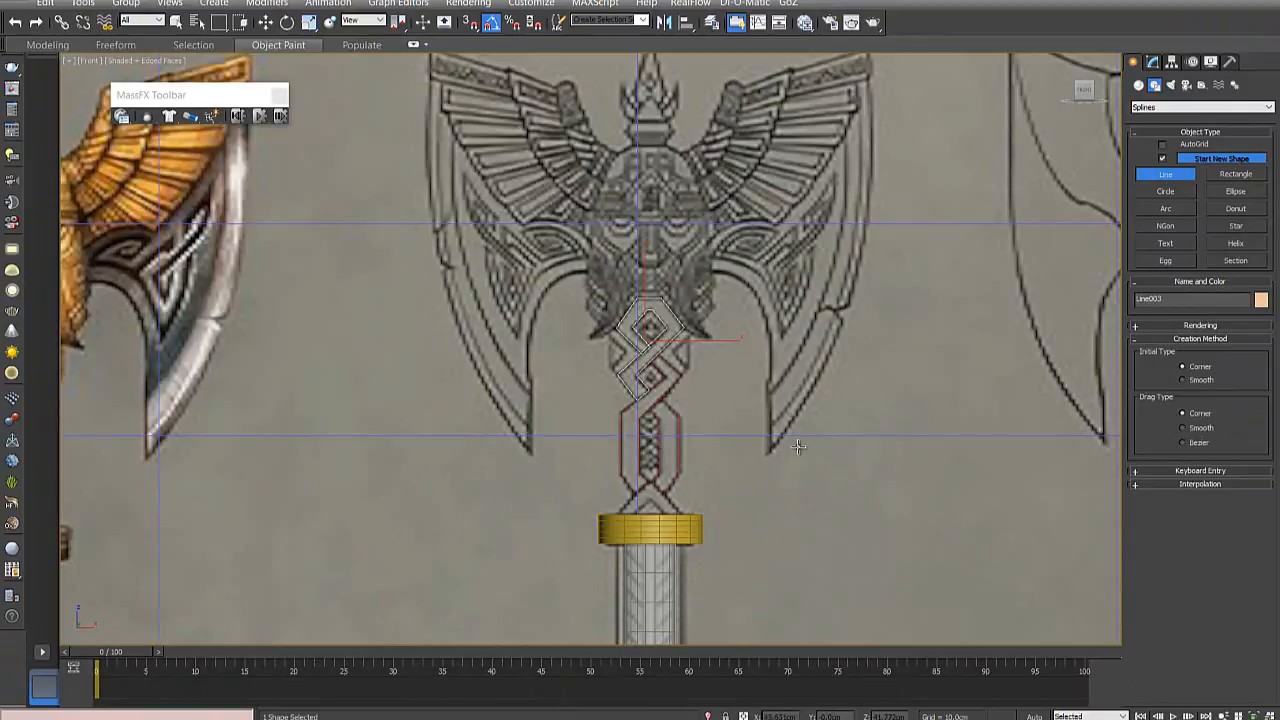
middle_click_drag(800, 447, 559, 471)
scroll(636, 429, "up", 6)
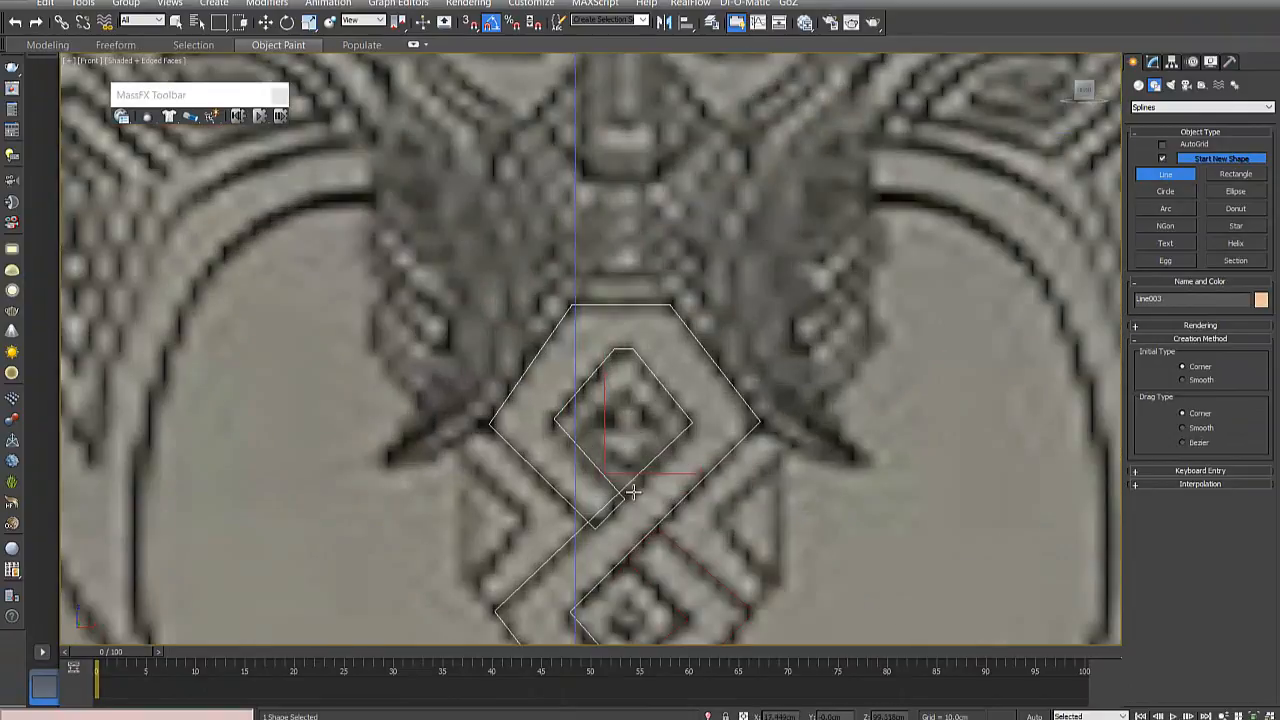
left_click(1153, 62)
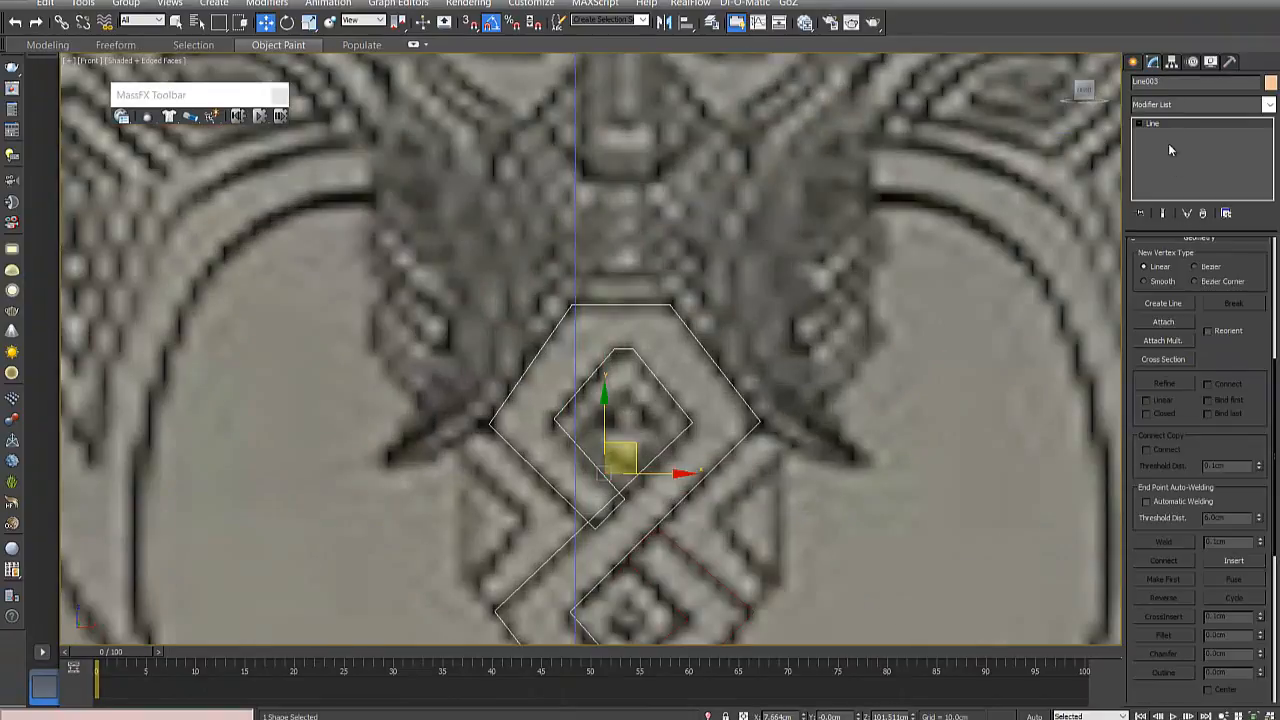
left_click(1138, 123)
left_click(1163, 133)
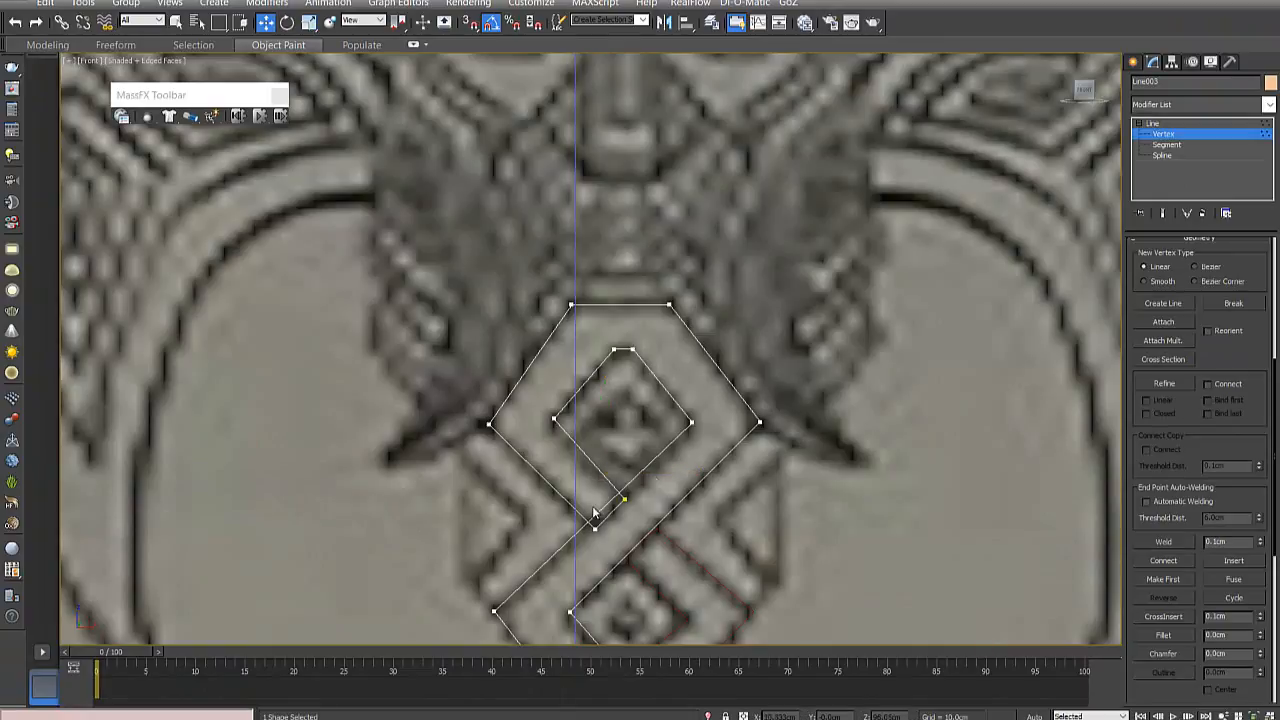
scroll(615, 510, "up", 3)
left_click(656, 491)
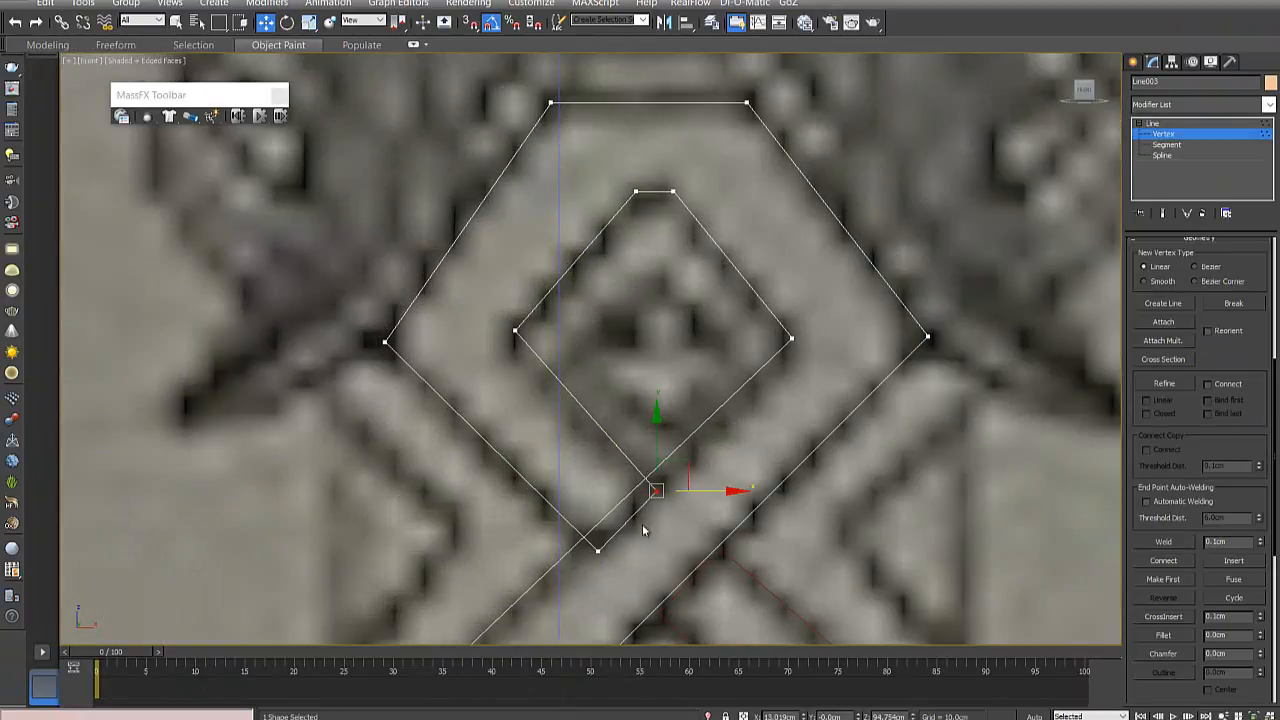
left_click(597, 549)
scroll(660, 517, "down", 5)
scroll(653, 505, "up", 2)
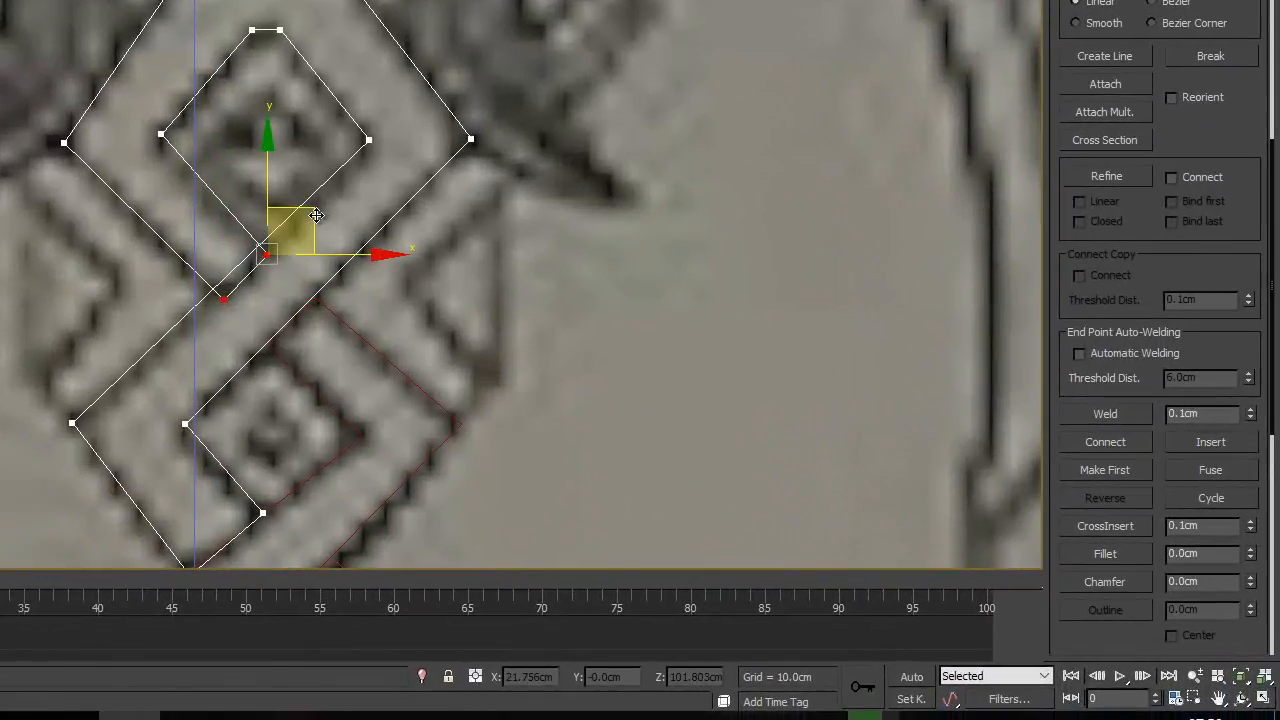
left_click_drag(302, 206, 306, 204)
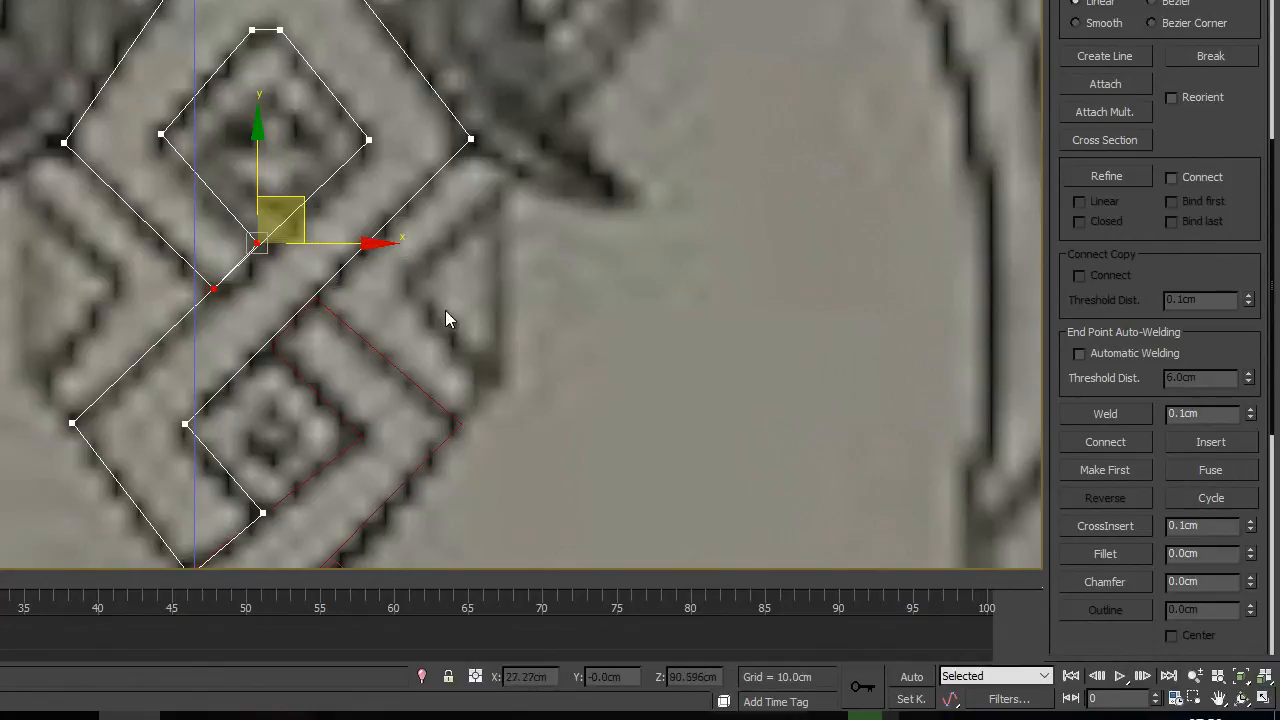
left_click(280, 259)
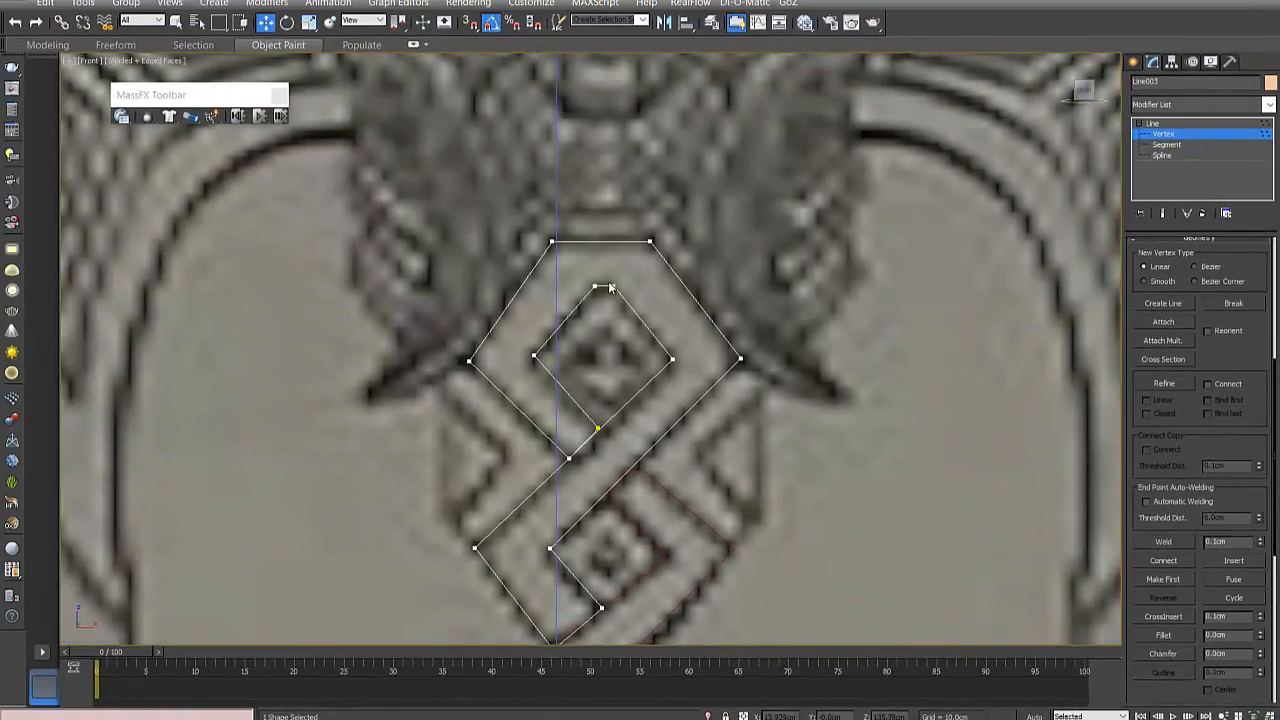
- Nudge the inner left corner and the two lower end vertices of the looped strand onto the drawn edges around the lower diamond
scroll(625, 355, "down", 4)
scroll(614, 393, "up", 4)
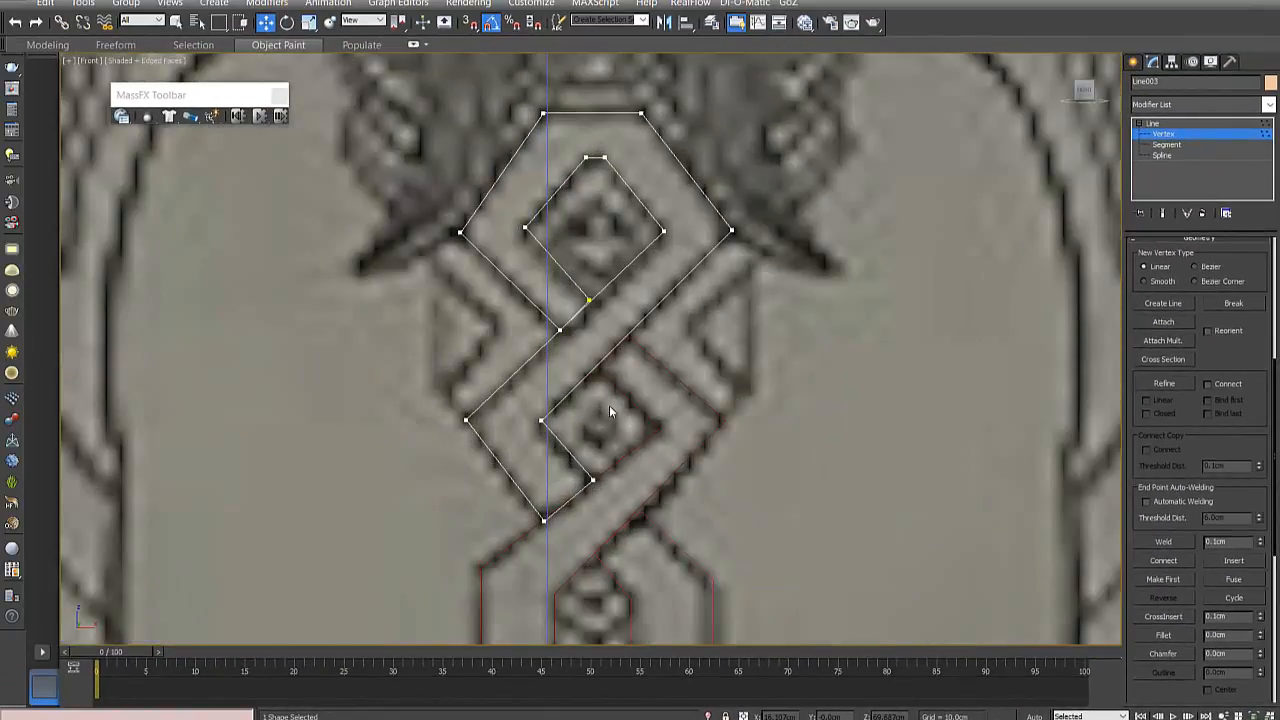
left_click(541, 421)
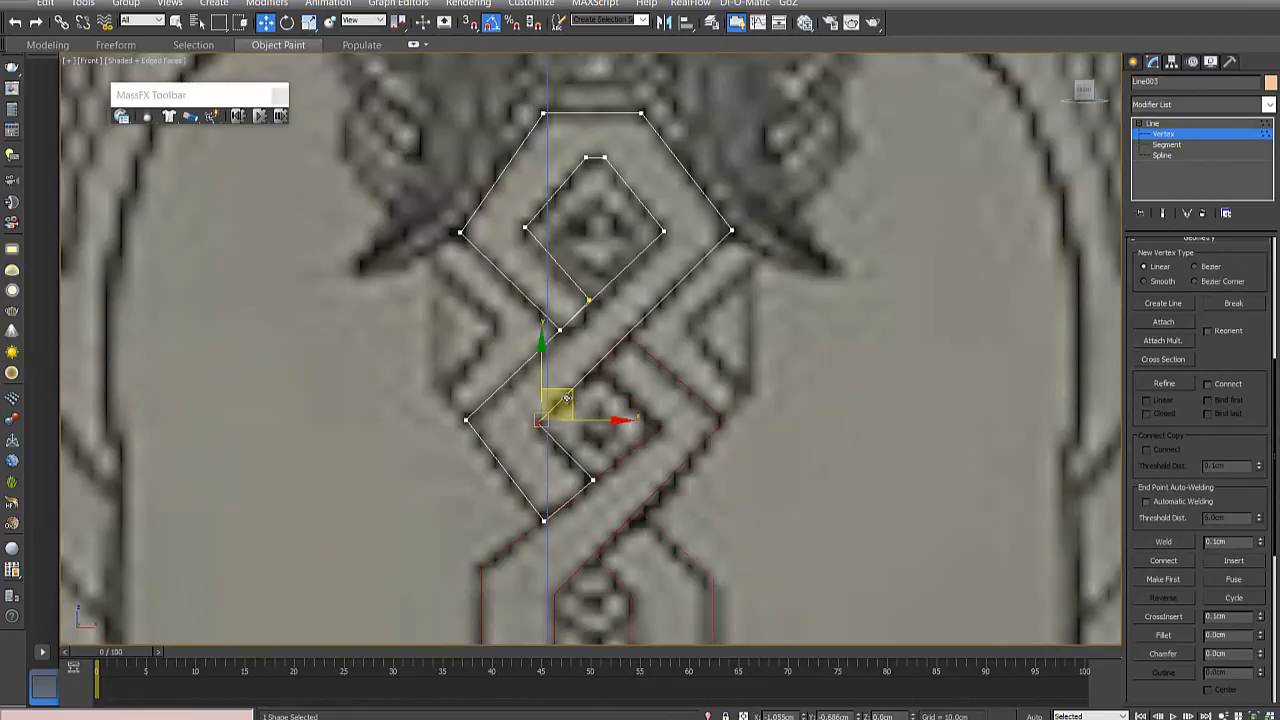
left_click(593, 479)
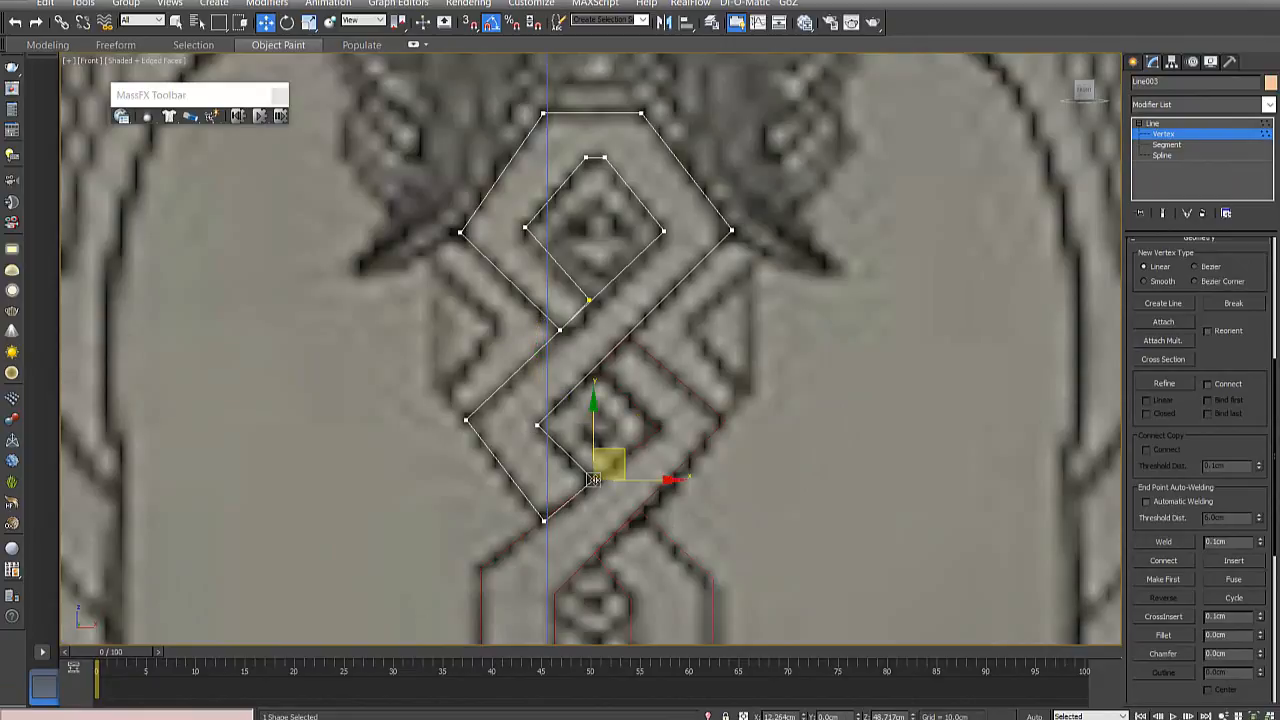
left_click_drag(619, 450, 616, 453)
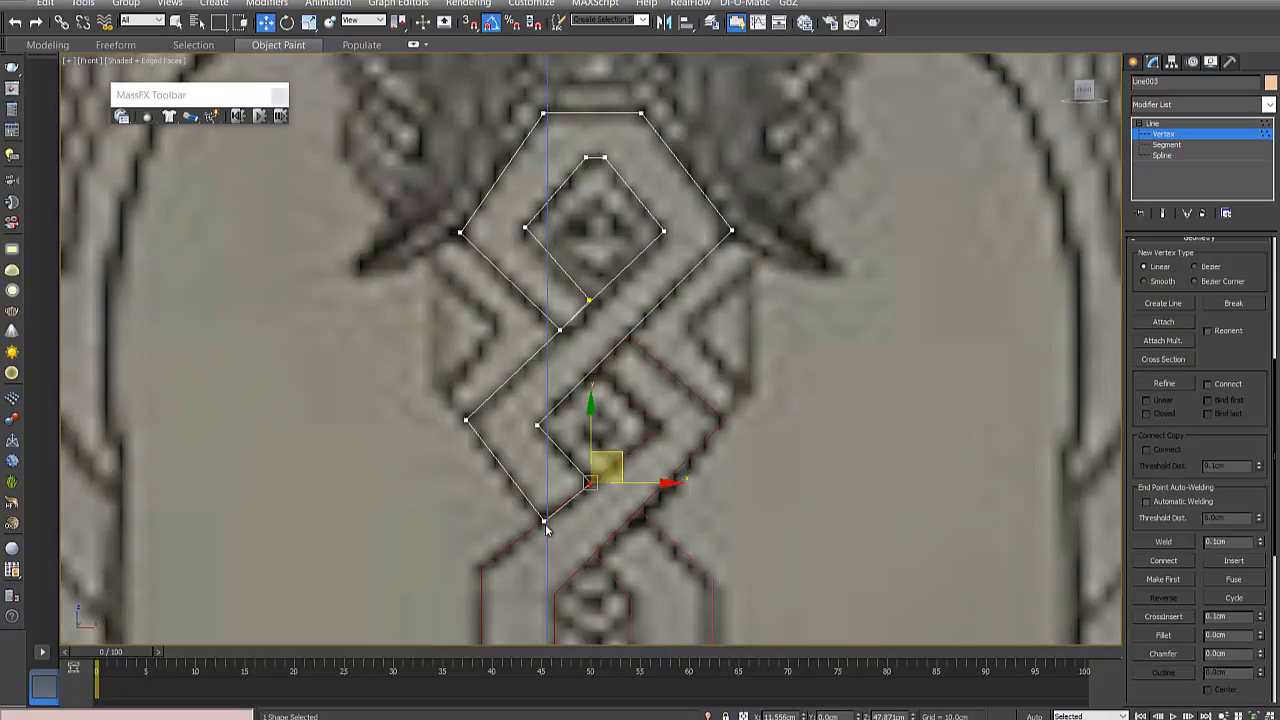
left_click(543, 520)
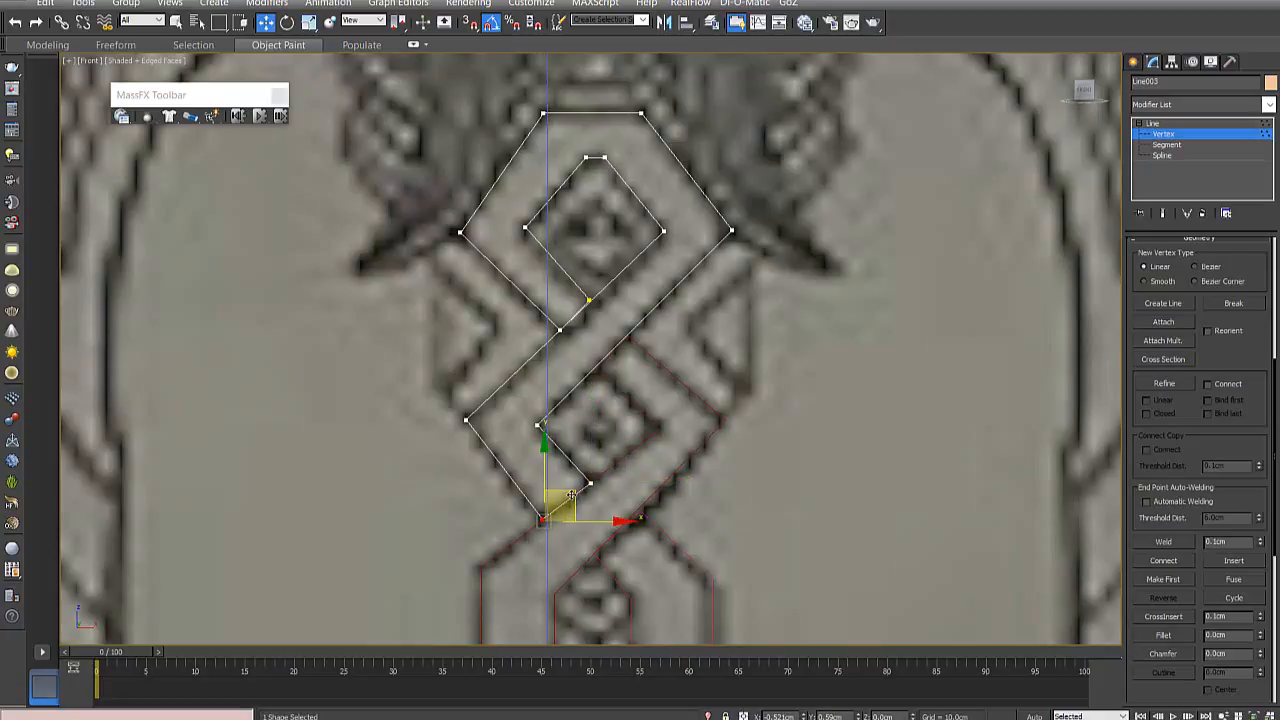
scroll(657, 418, "down", 3)
scroll(657, 418, "down", 8)
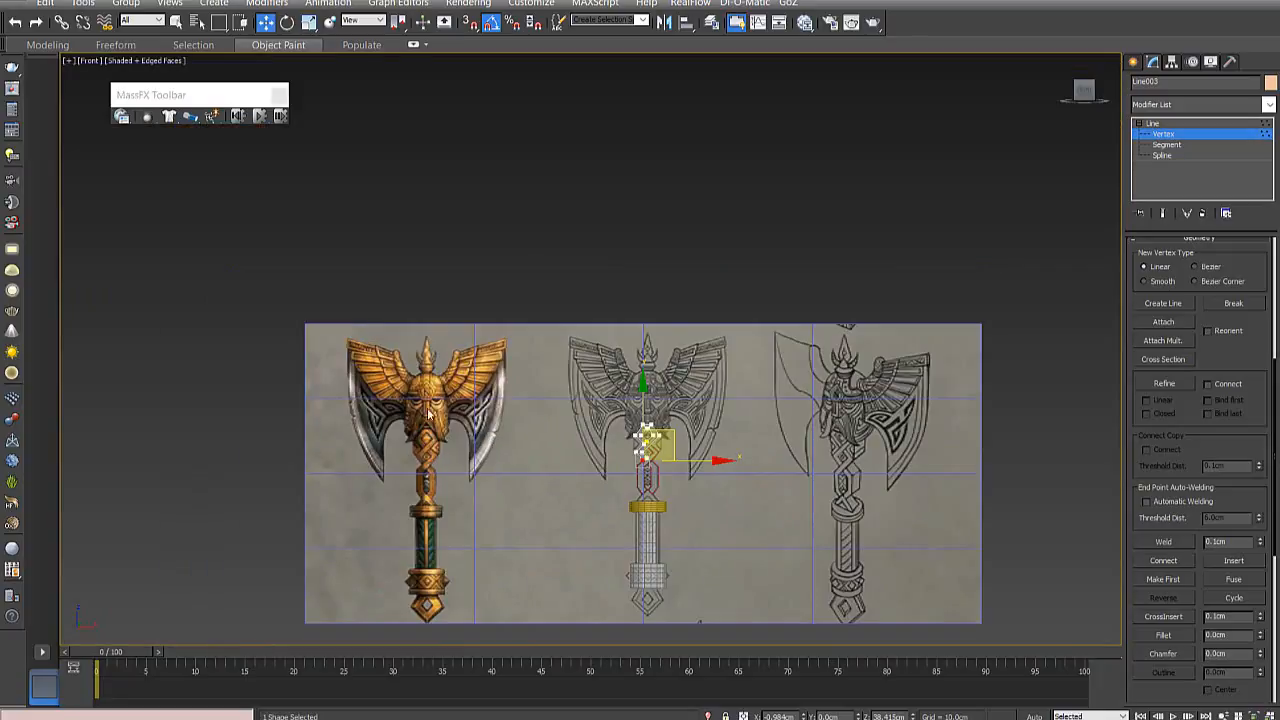
- Compare the braided shaft section below the head in the front line drawing with the side-view drawing
scroll(428, 414, "up", 3)
scroll(424, 438, "up", 3)
scroll(567, 352, "down", 5)
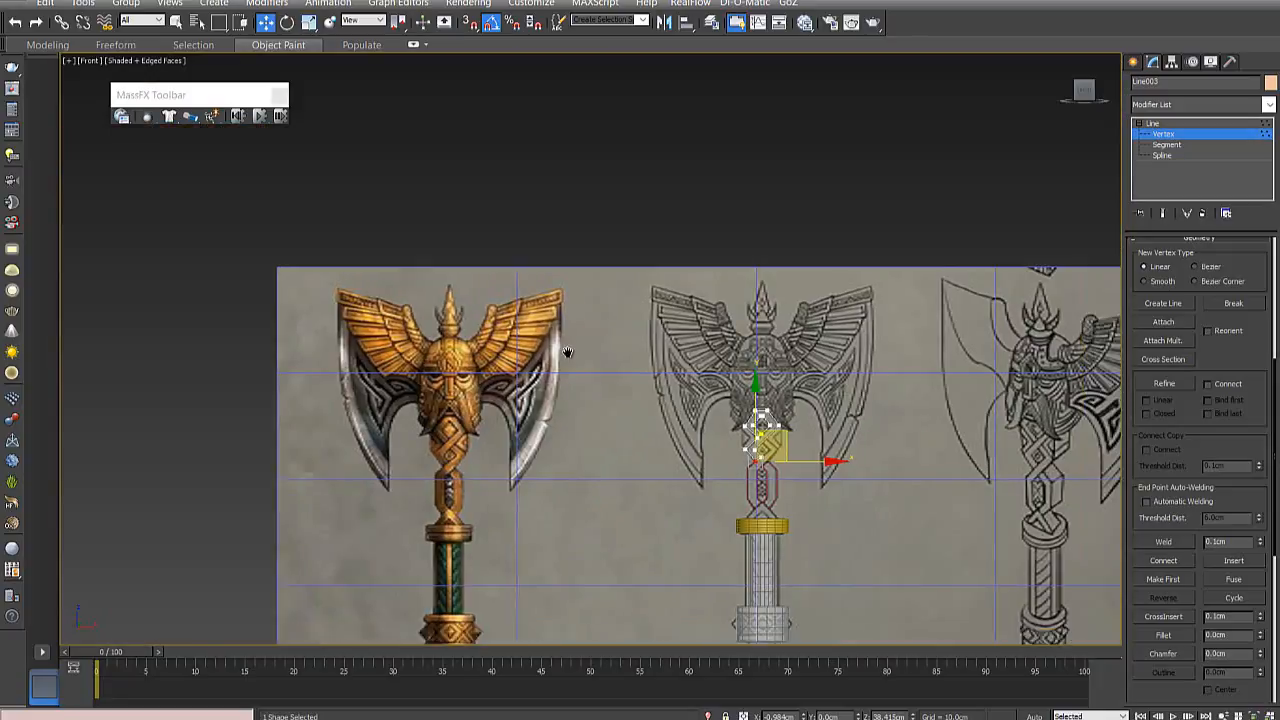
middle_click_drag(567, 352, 351, 291)
scroll(582, 328, "up", 5)
middle_click_drag(502, 537, 430, 437)
scroll(592, 441, "down", 3)
scroll(742, 487, "up", 4)
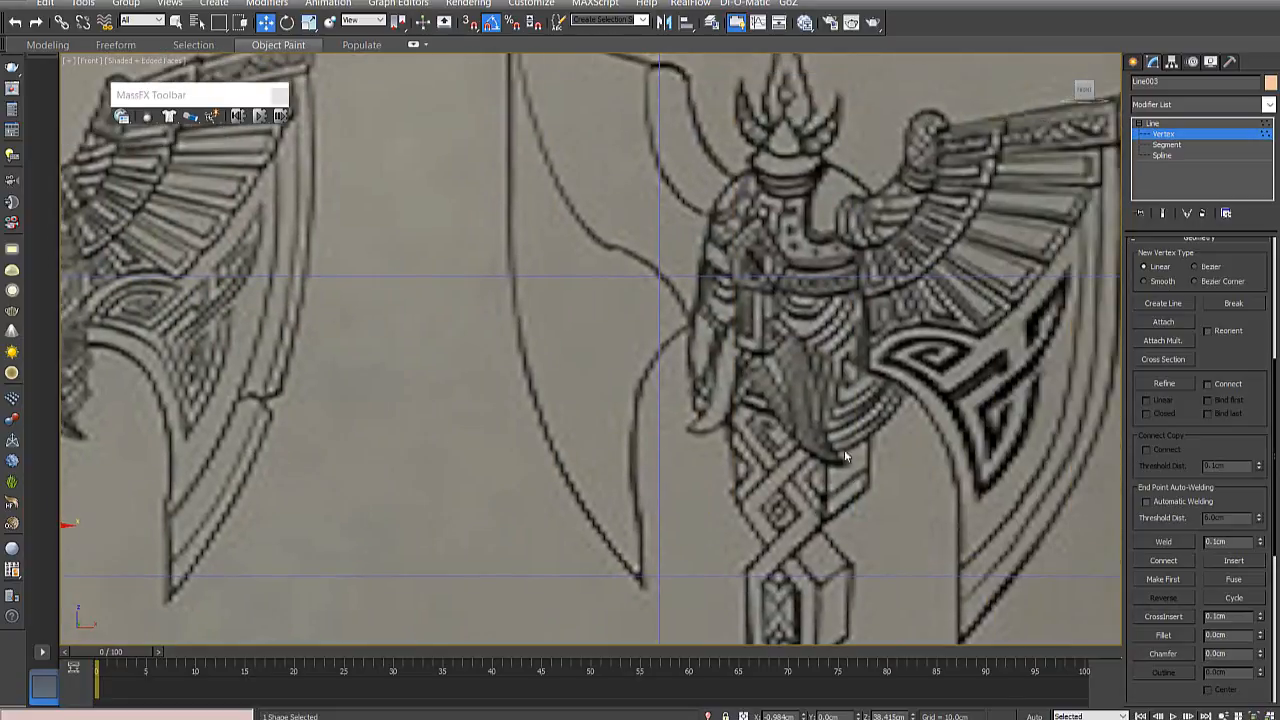
middle_click_drag(490, 416, 598, 418)
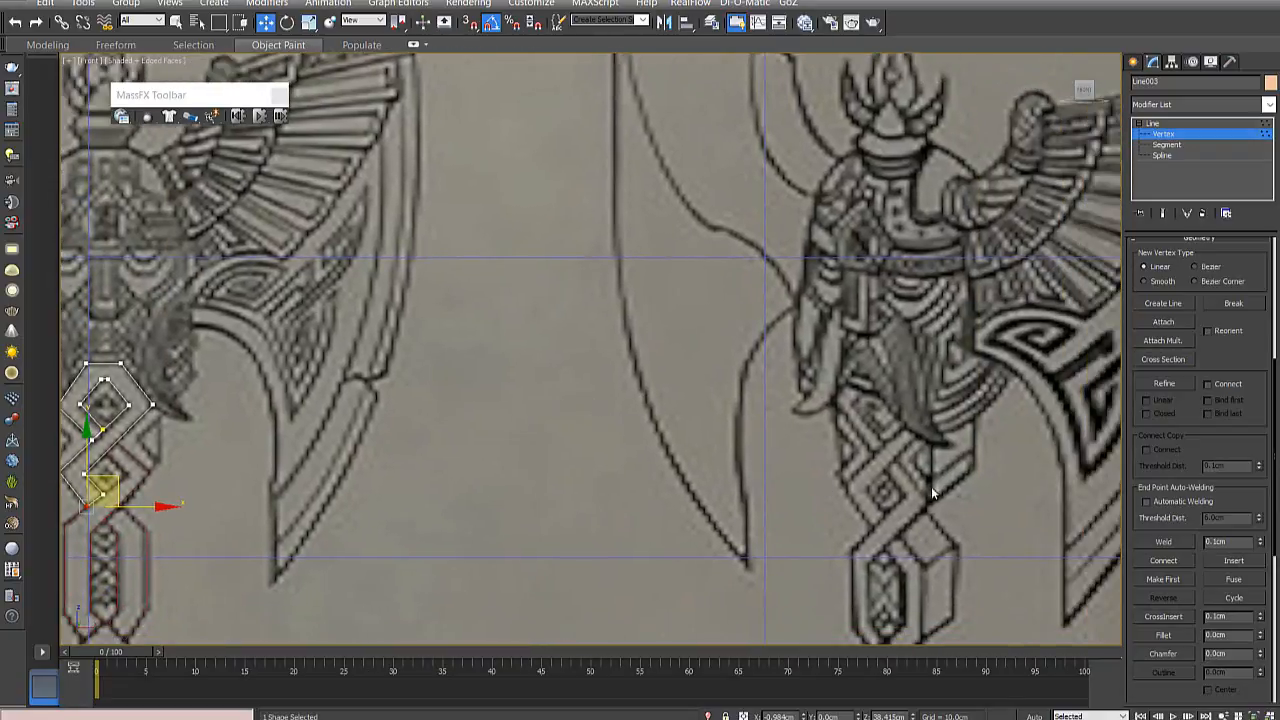
middle_click_drag(499, 490, 812, 486)
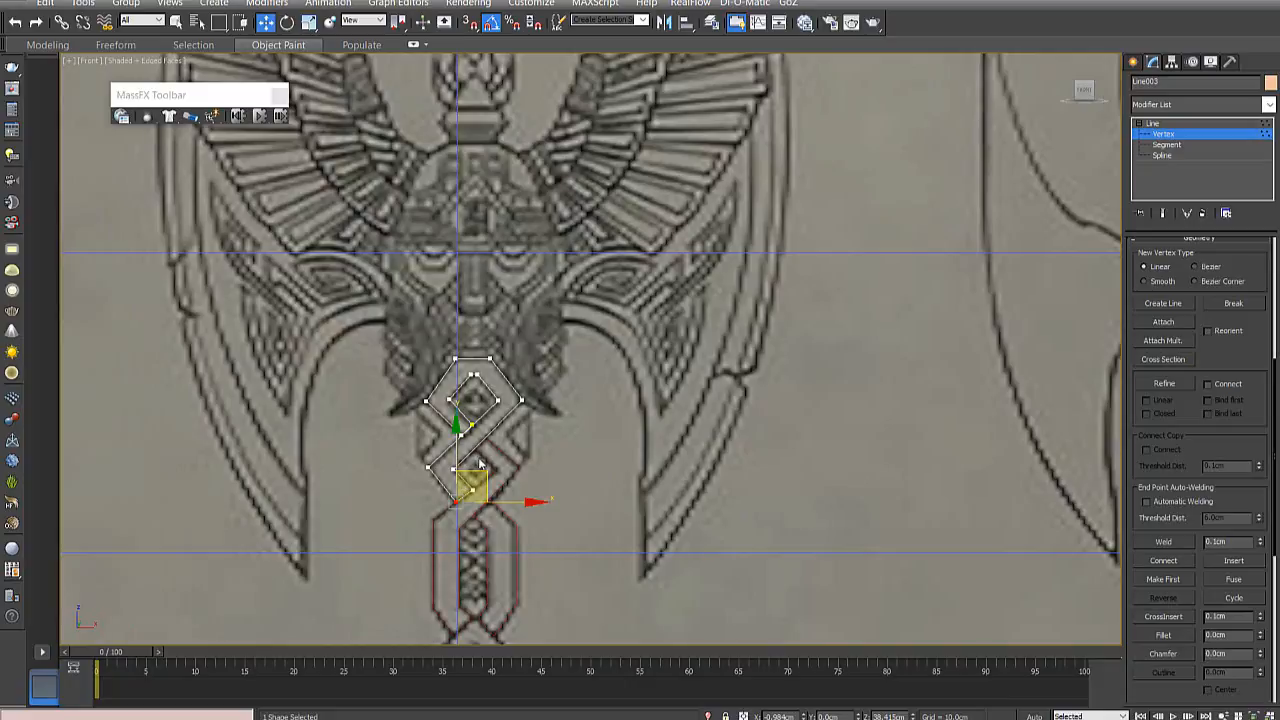
middle_click_drag(802, 464, 381, 463)
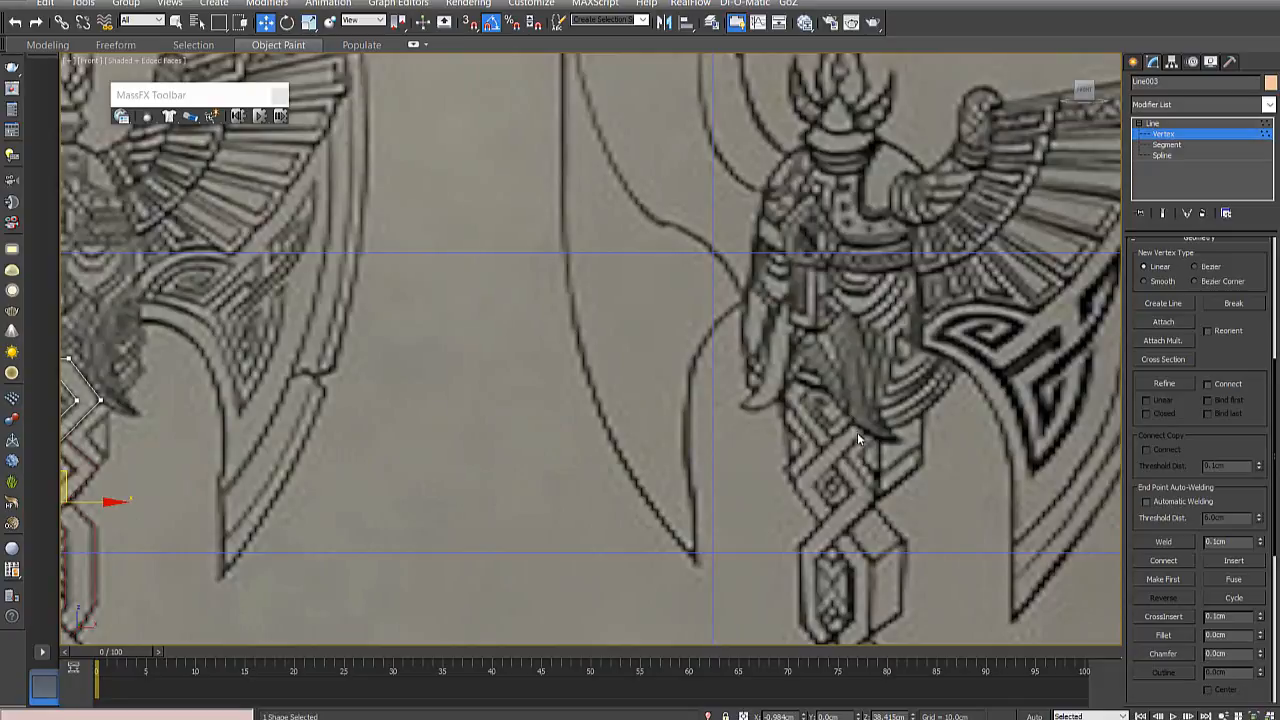
middle_click_drag(533, 440, 754, 443)
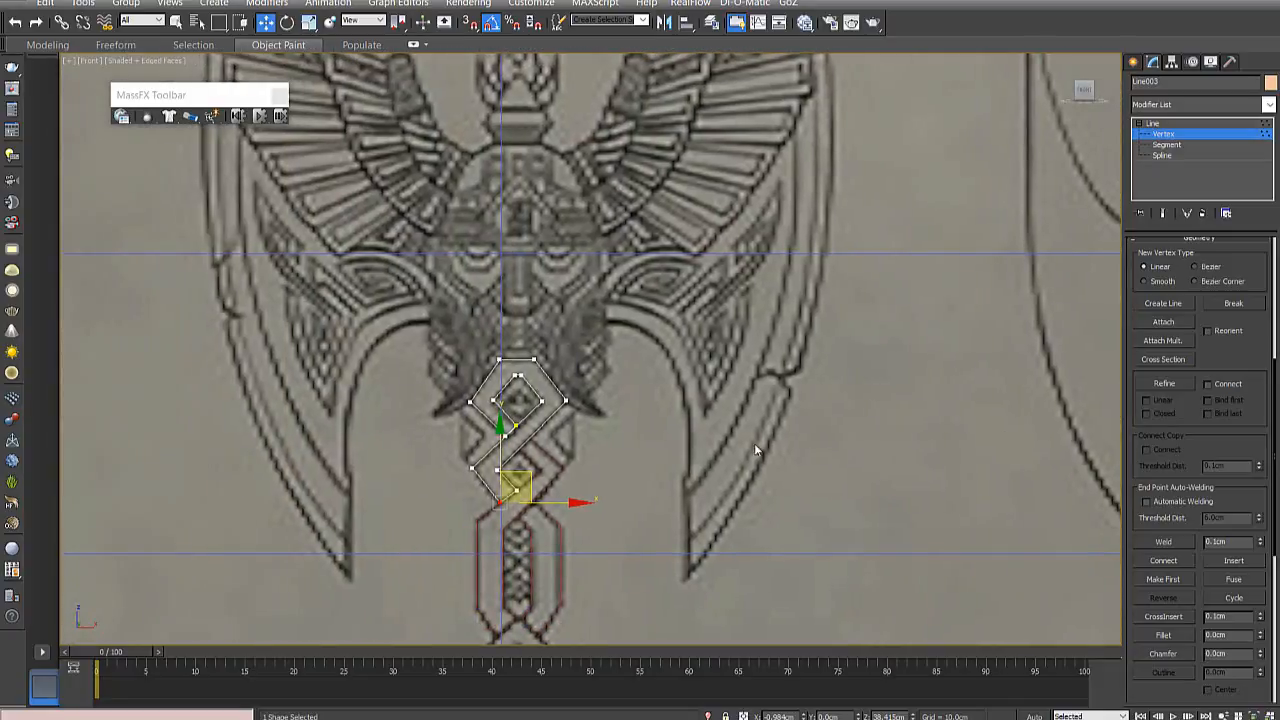
- Compare the coloured axe's braid with the line drawing, down to the strand crossing just above the gold collar
scroll(530, 440, "down", 3)
middle_click_drag(537, 441, 763, 443)
scroll(487, 477, "up", 2)
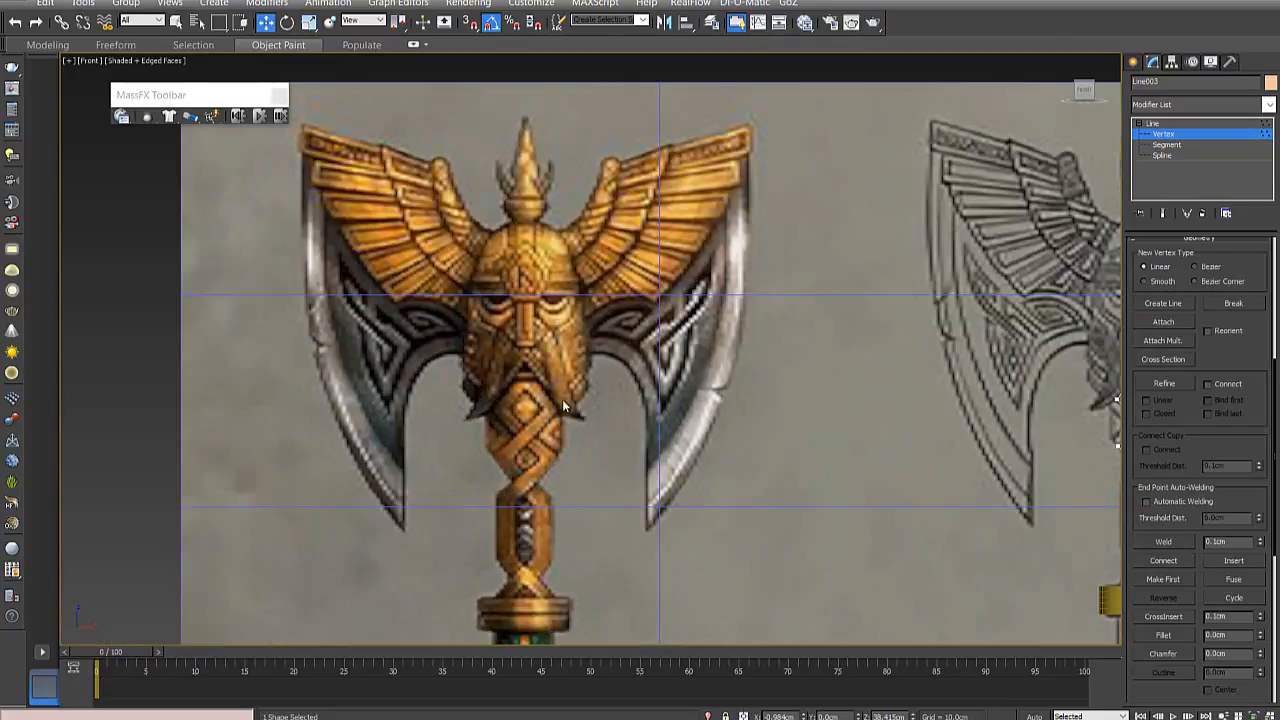
middle_click_drag(860, 444, 453, 443)
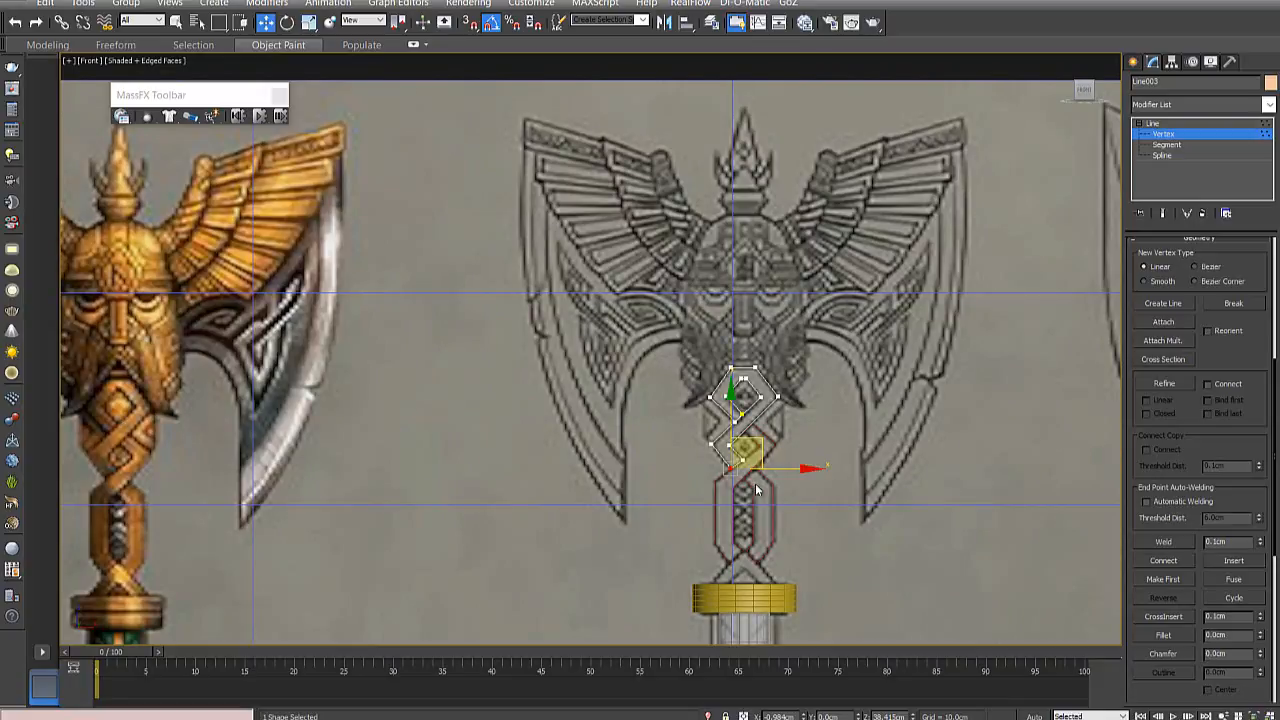
middle_click_drag(752, 559, 513, 537)
scroll(509, 544, "up", 3)
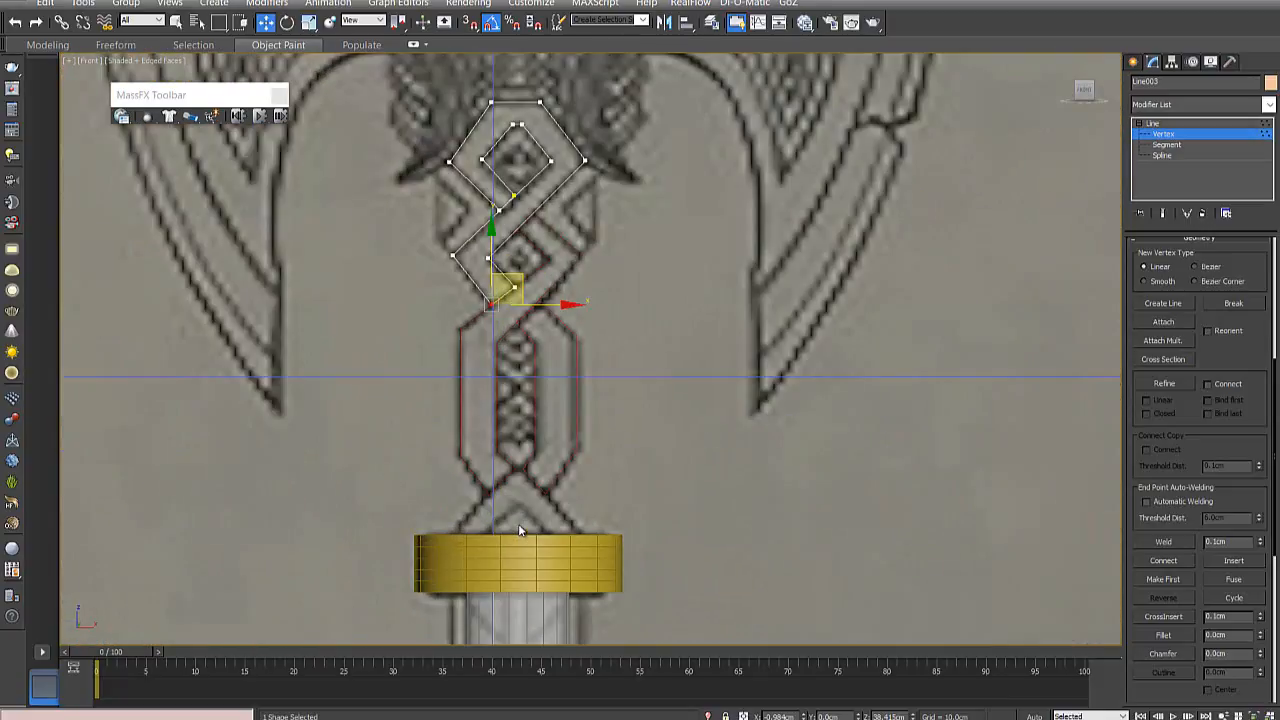
scroll(768, 528, "down", 3)
middle_click_drag(864, 529, 1127, 521)
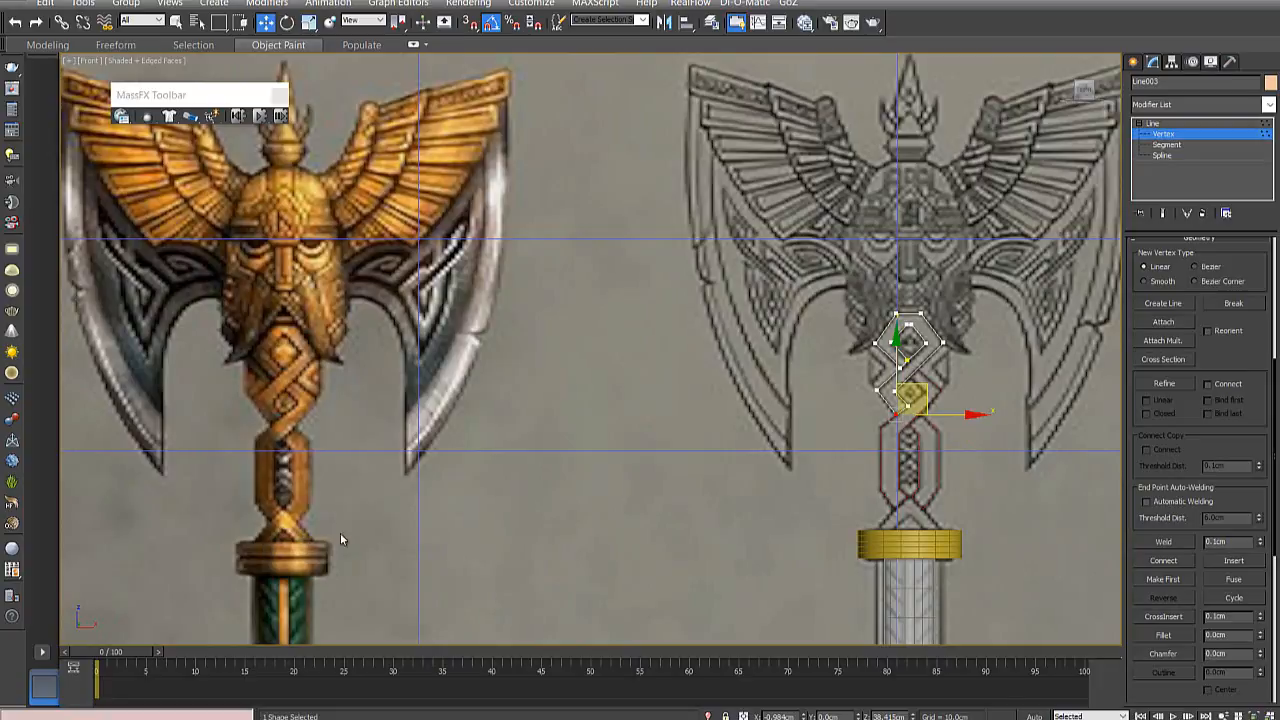
middle_click_drag(340, 540, 733, 530)
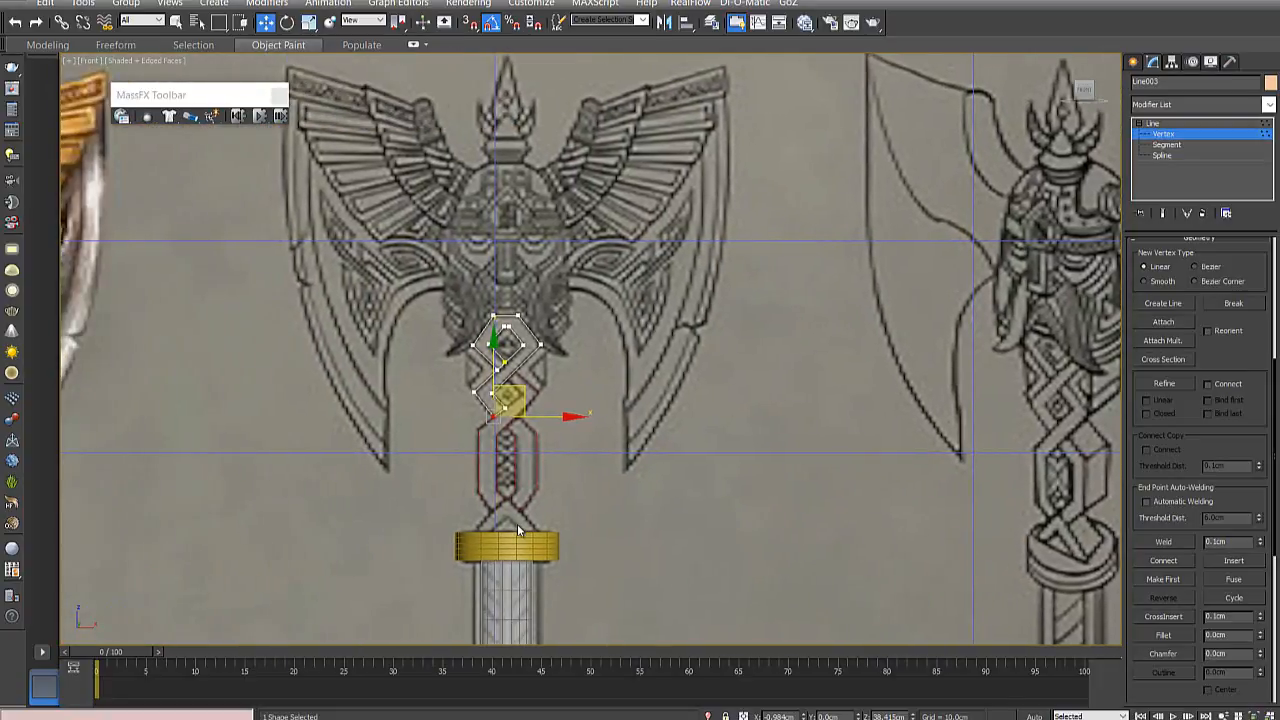
scroll(518, 530, "up", 3)
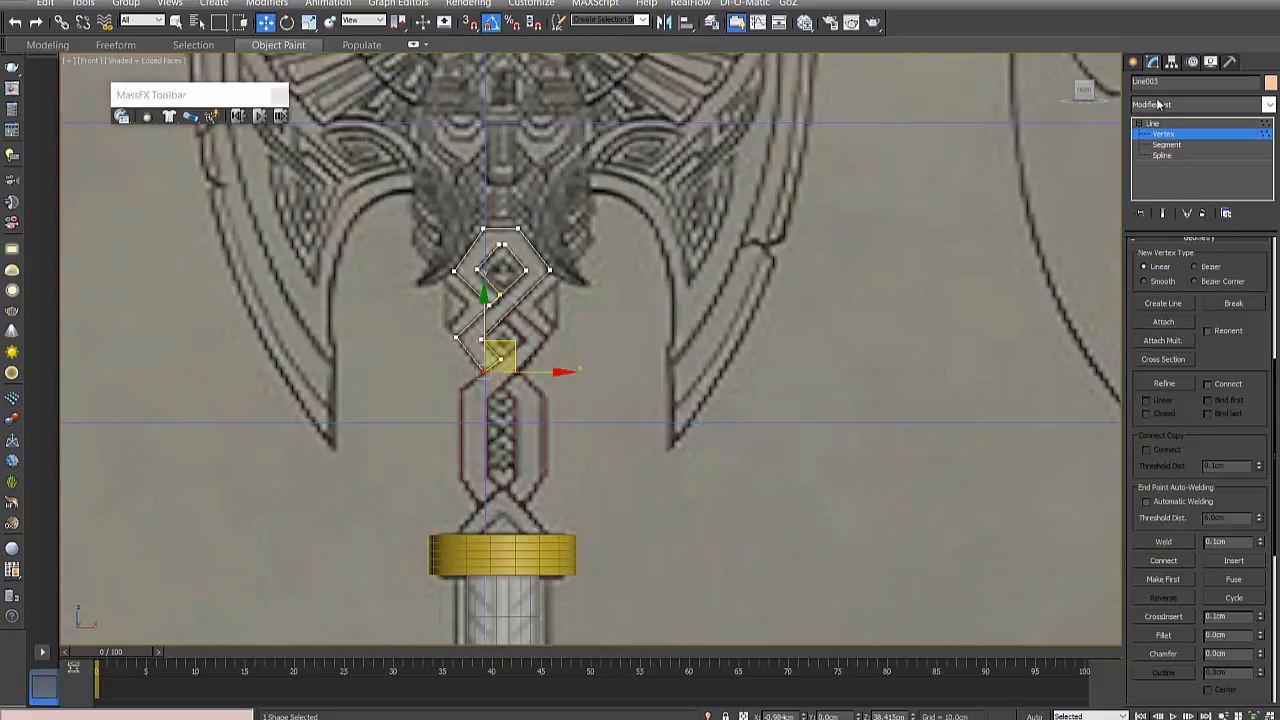
- Start a new line spline at the inner peak of the chevron above the gold collar and trace its right foot inside the collar
left_click(1133, 61)
left_click(1166, 174)
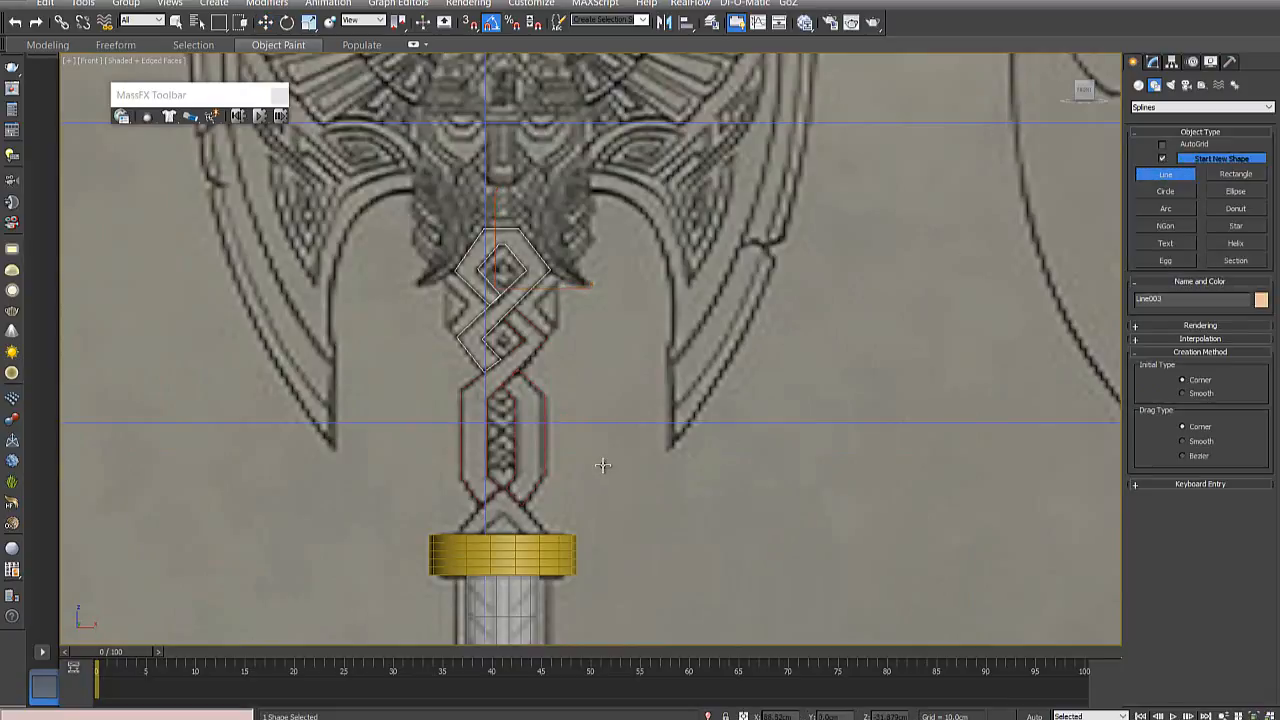
scroll(603, 465, "up", 4)
middle_click_drag(663, 463, 663, 303)
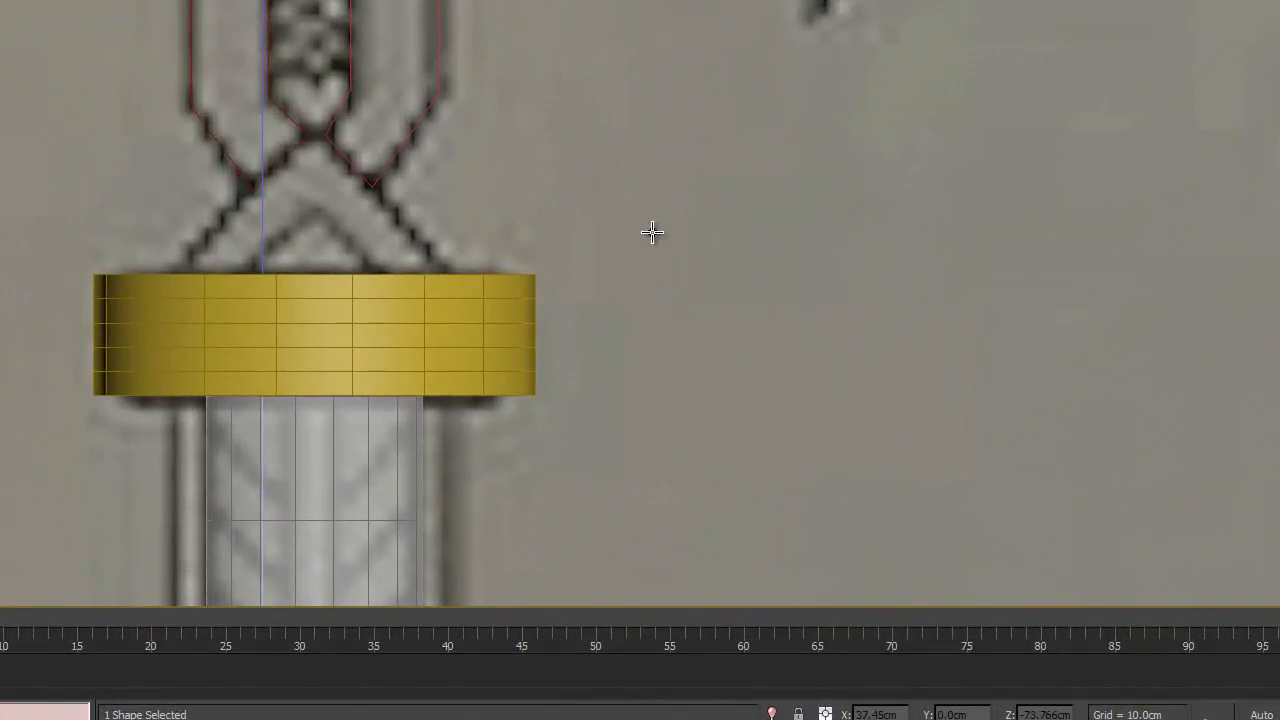
middle_click_drag(651, 232, 586, 286)
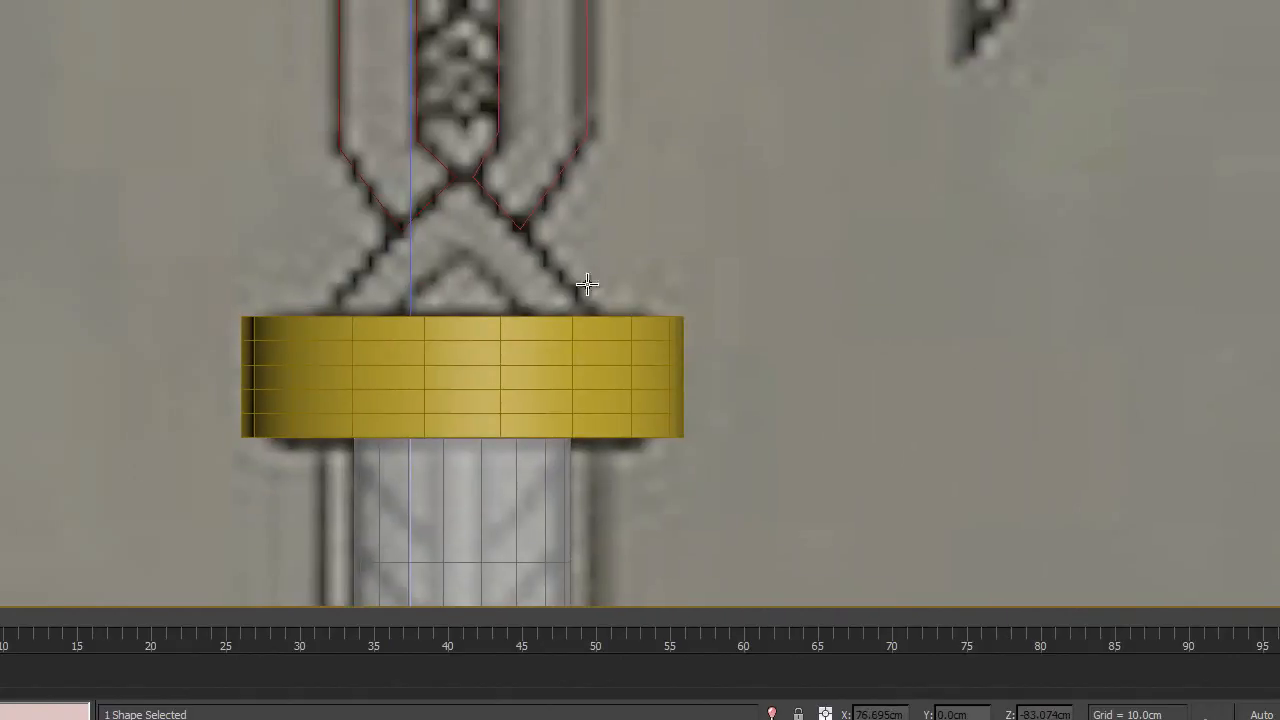
left_click(459, 251)
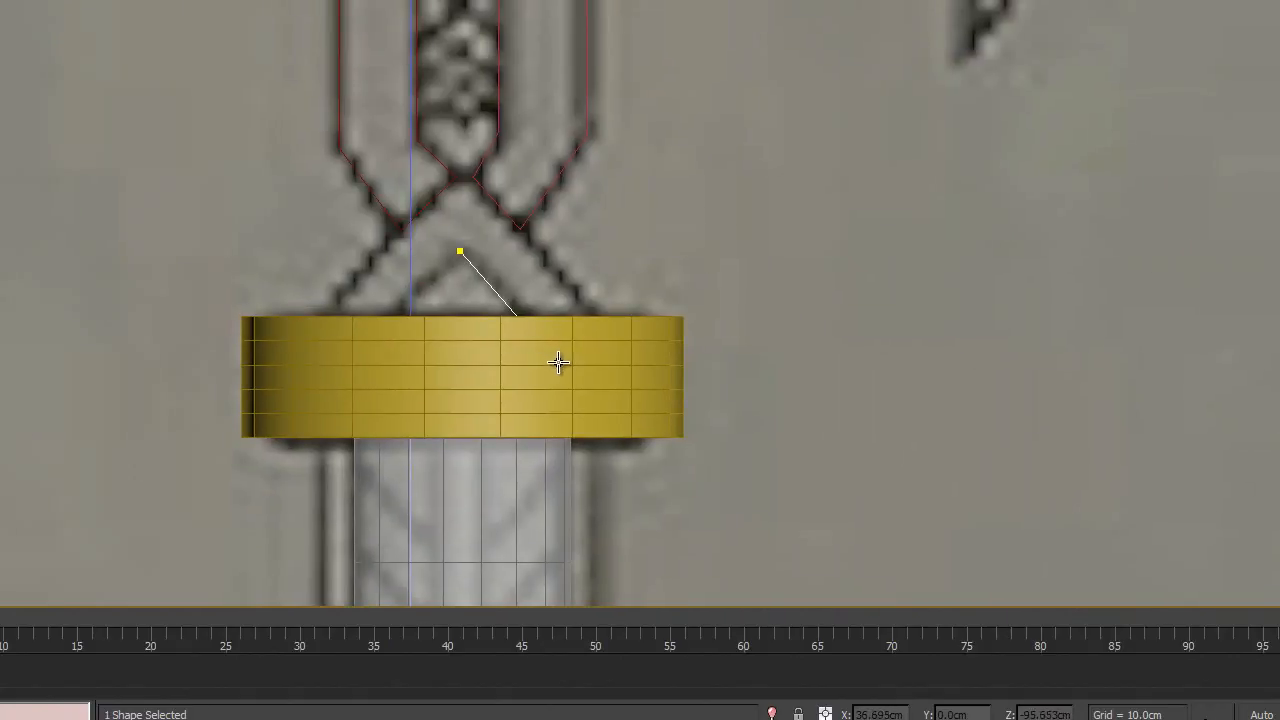
key("F3")
key("F3")
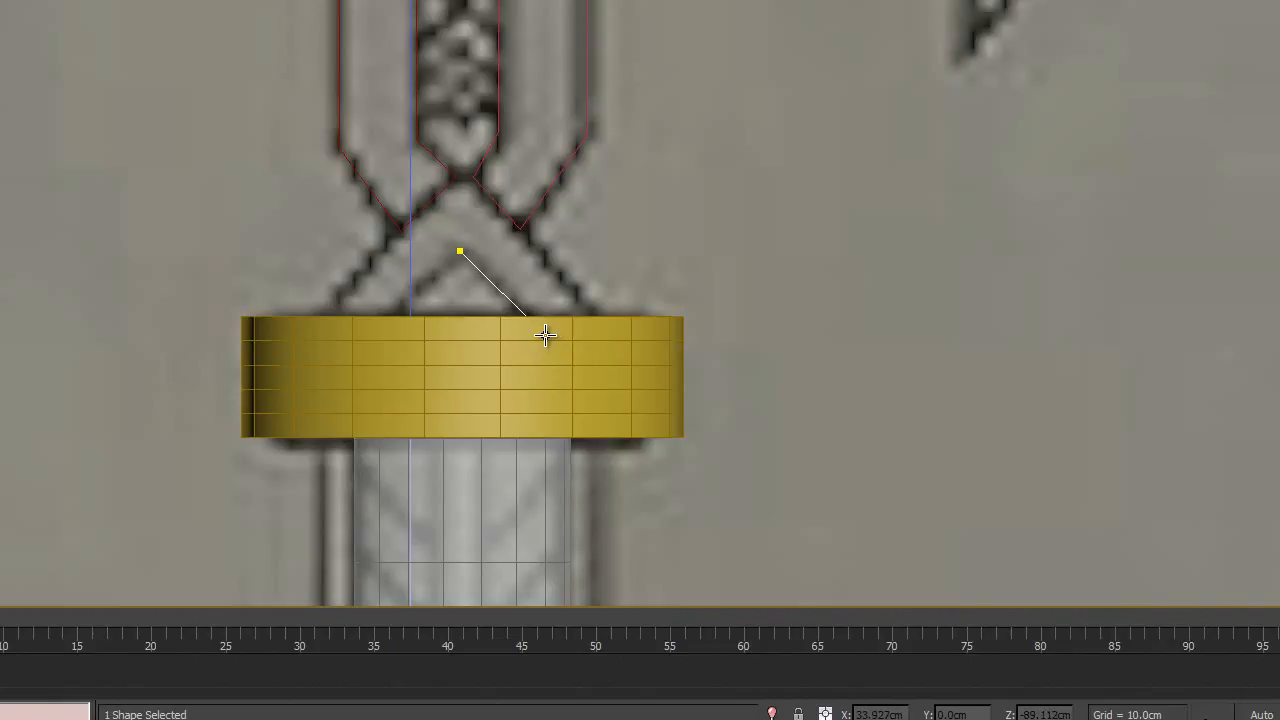
key("F3")
key("F3")
key("F3")
key("F3")
key("F3")
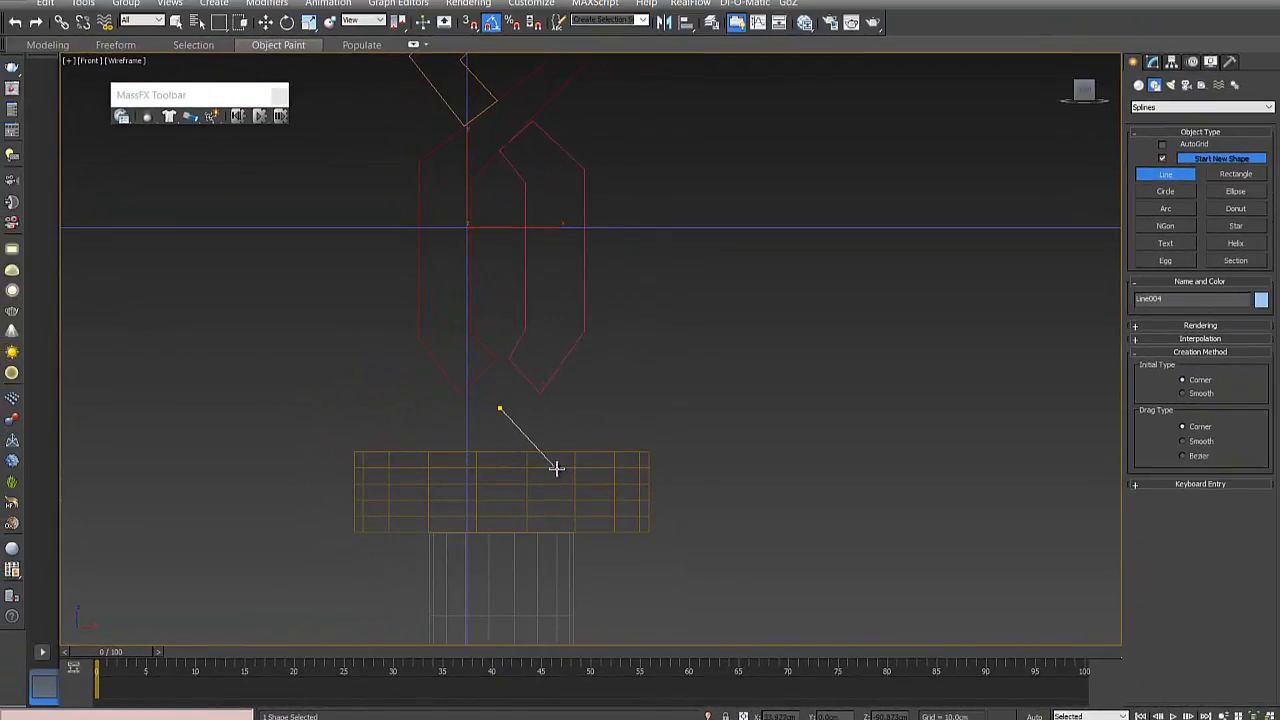
left_click(556, 467)
left_click(592, 468)
- Trace the chevron's outer edge over a short flat top and down the left leg into the collar, and close the spline
key("F3")
key("F3")
key("F3")
key("F3")
key("F3")
key("F3")
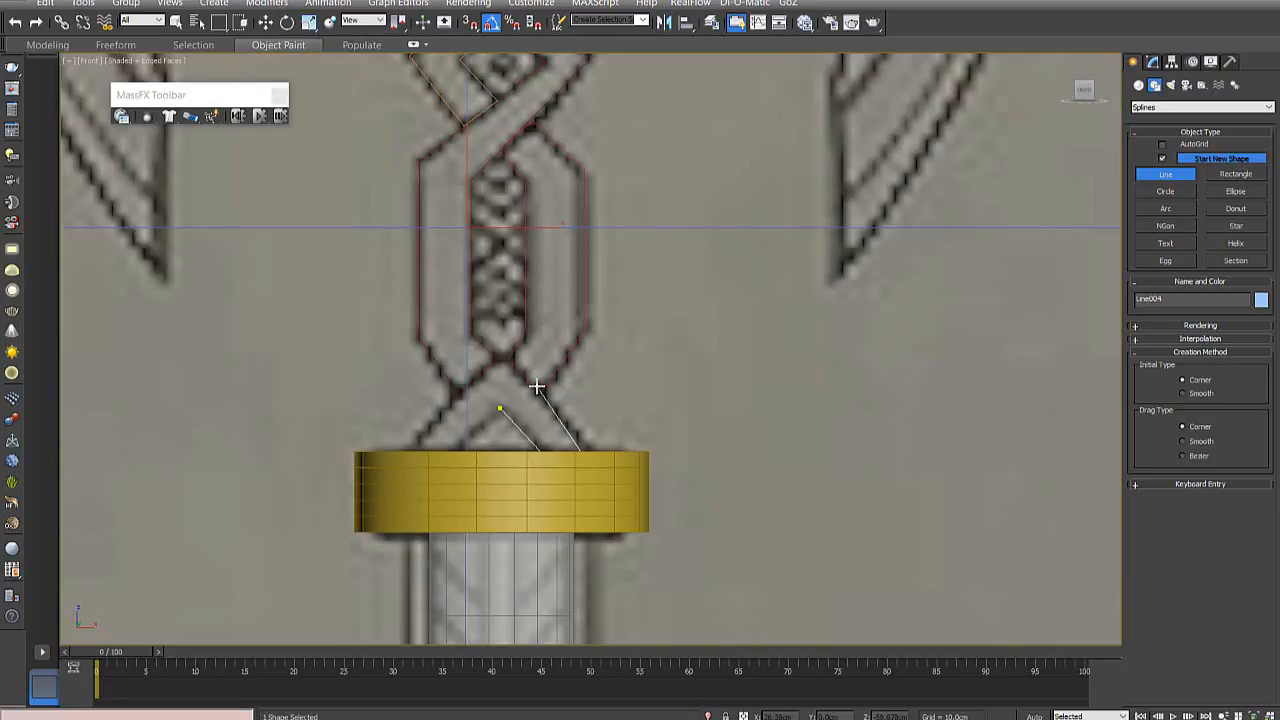
key("F3")
left_click(511, 357)
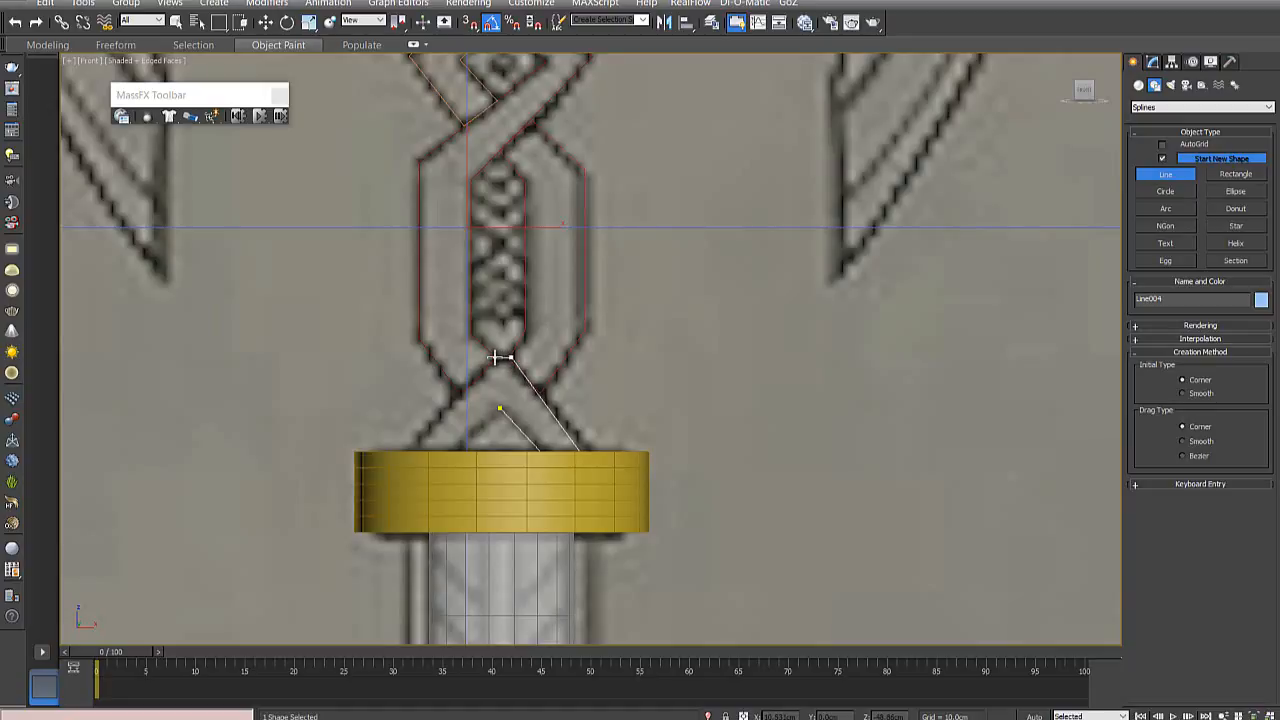
left_click(497, 357)
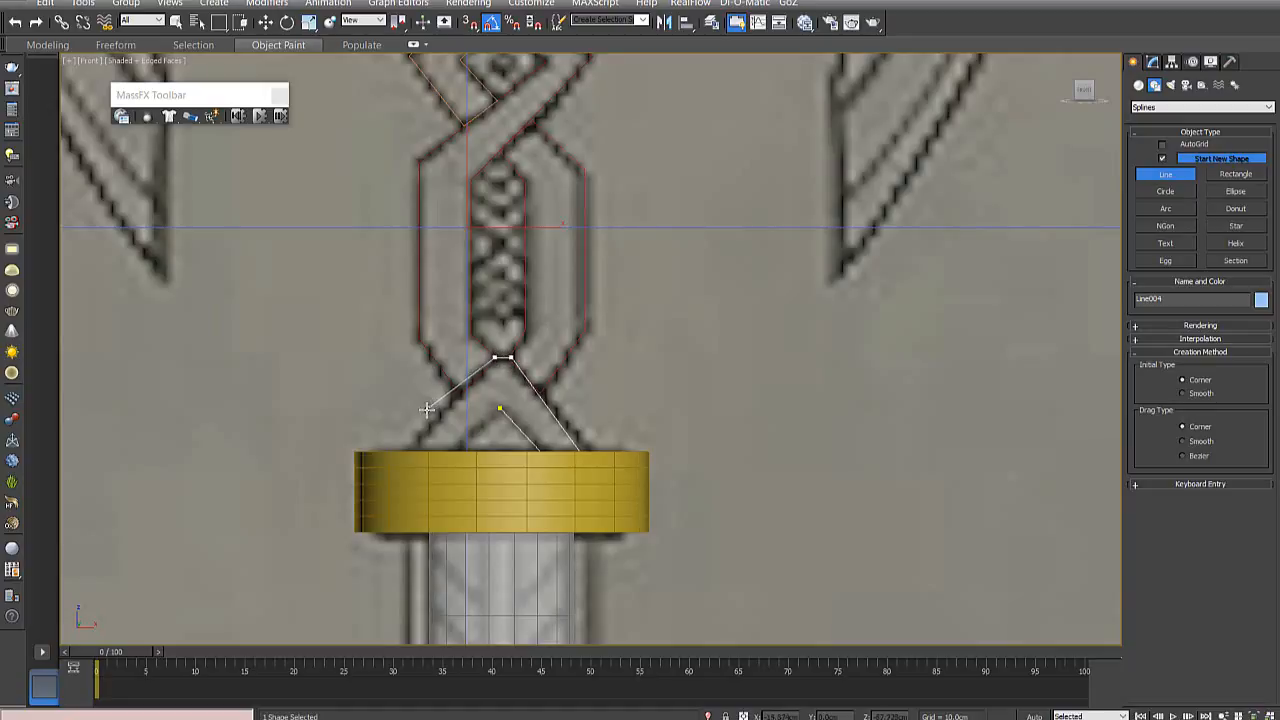
left_click(395, 461)
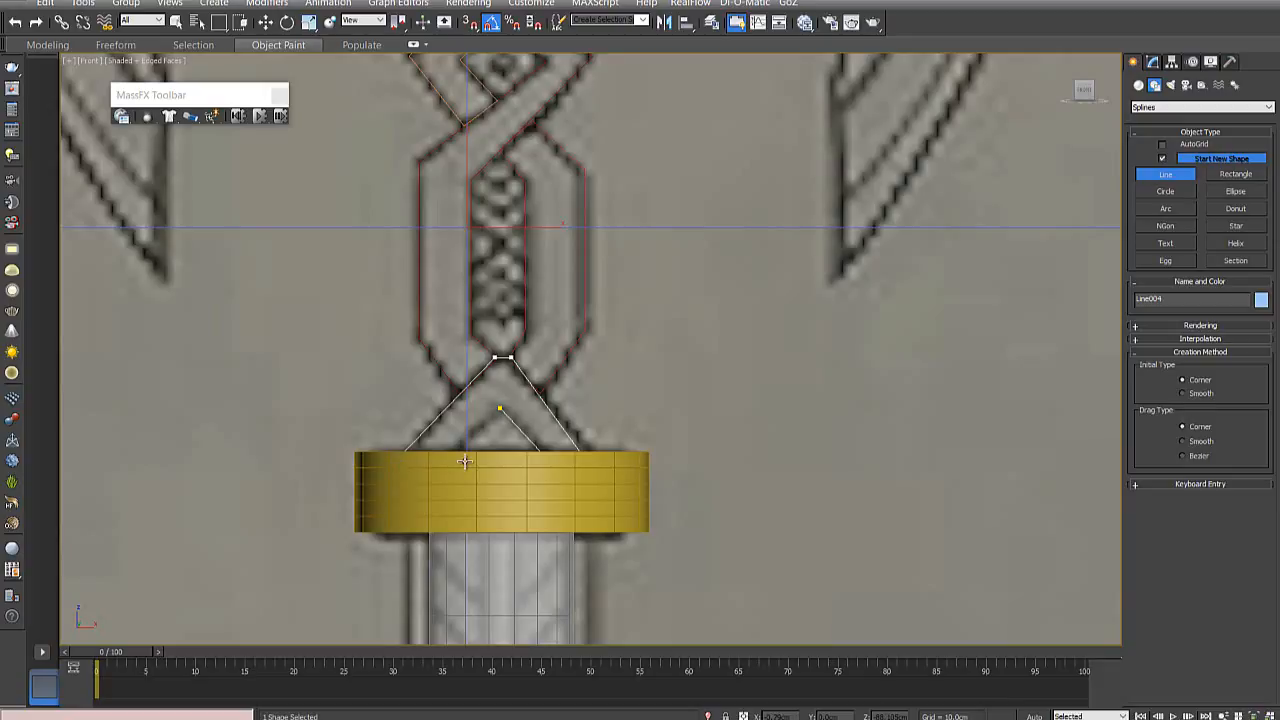
left_click(500, 409)
left_click(625, 421)
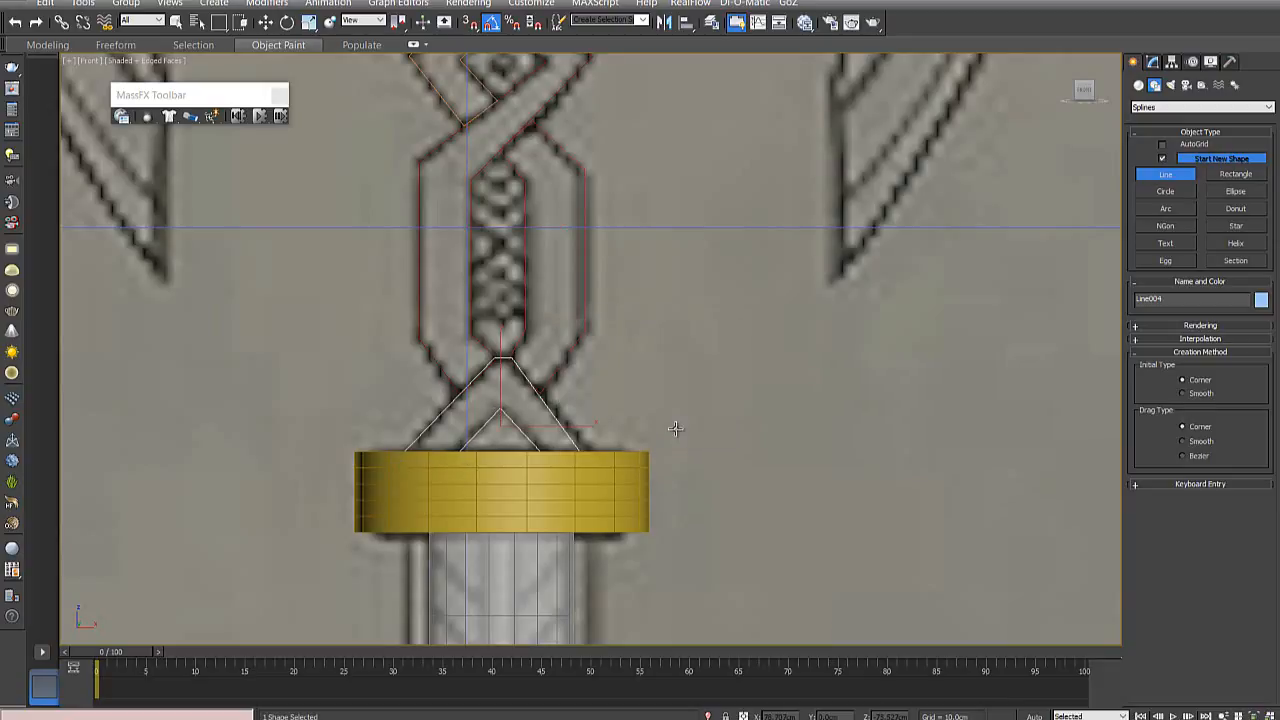
- Raise the two vertices of the chevron's right foot slightly so they sit just below the collar's upper edge
scroll(660, 425, "down", 3)
scroll(570, 418, "up", 3)
scroll(570, 418, "up", 2)
key("F3")
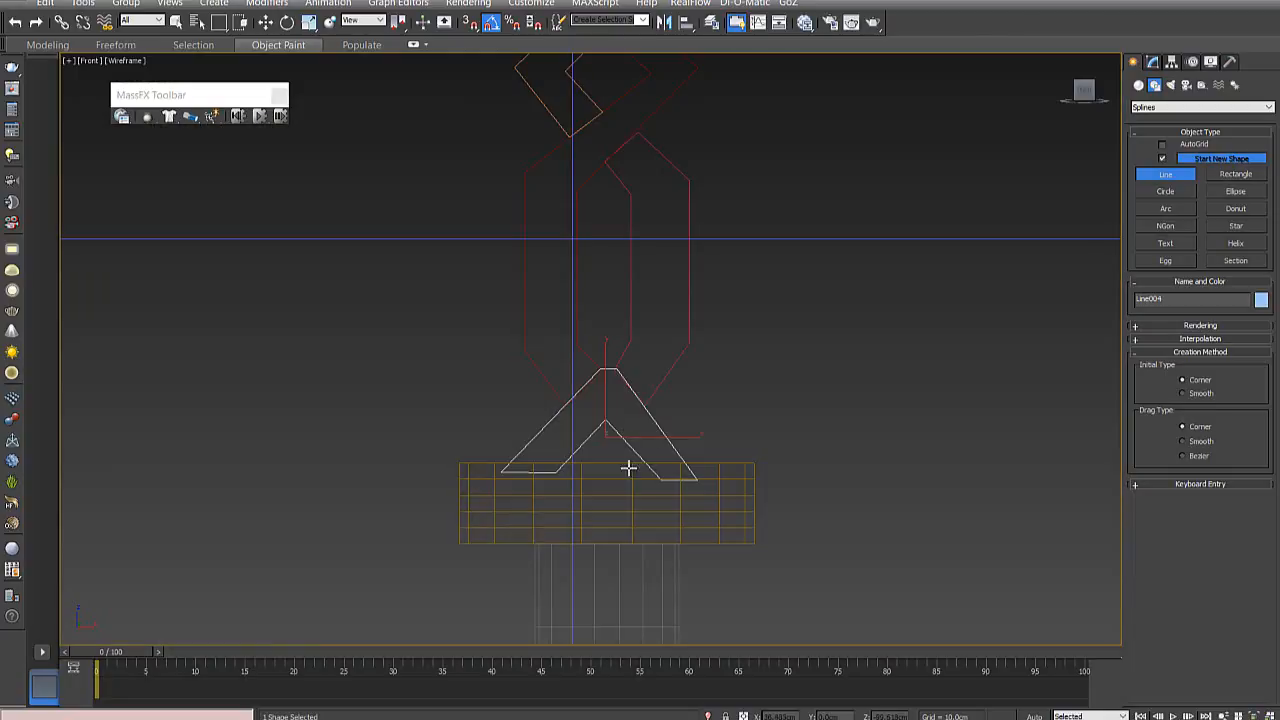
left_click(1151, 62)
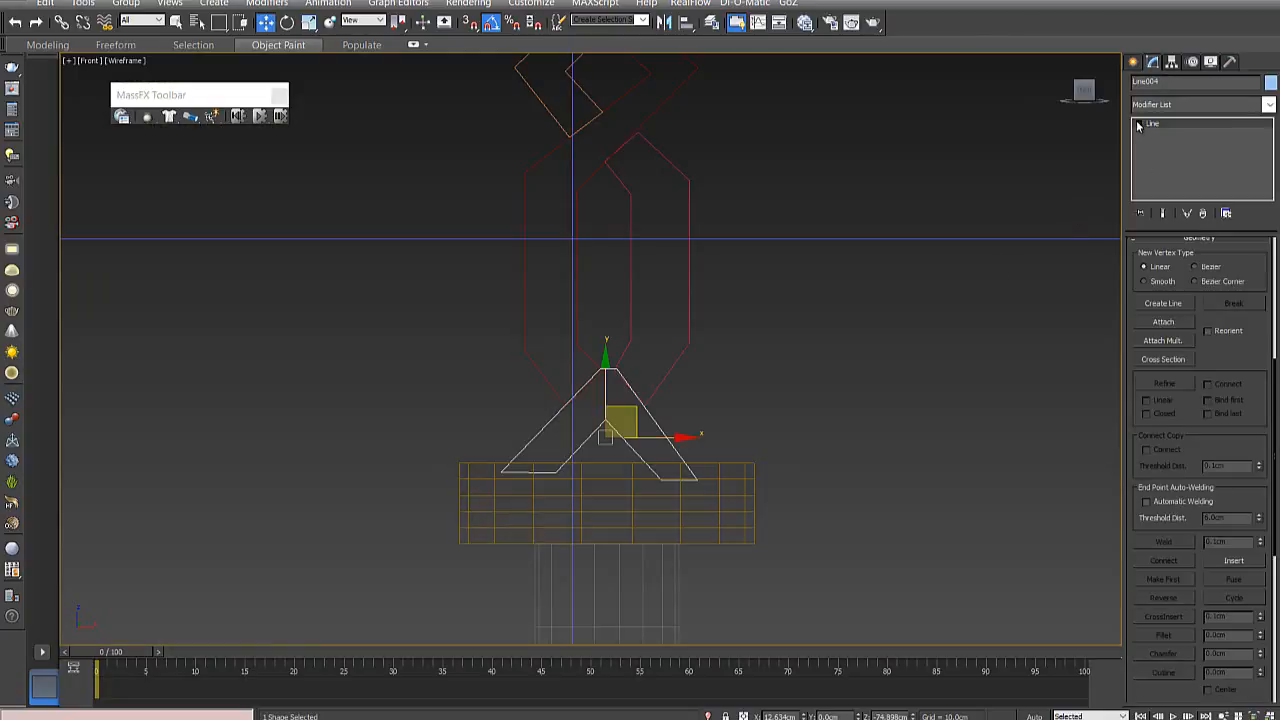
left_click(1138, 123)
left_click(1153, 134)
scroll(626, 498, "up", 3)
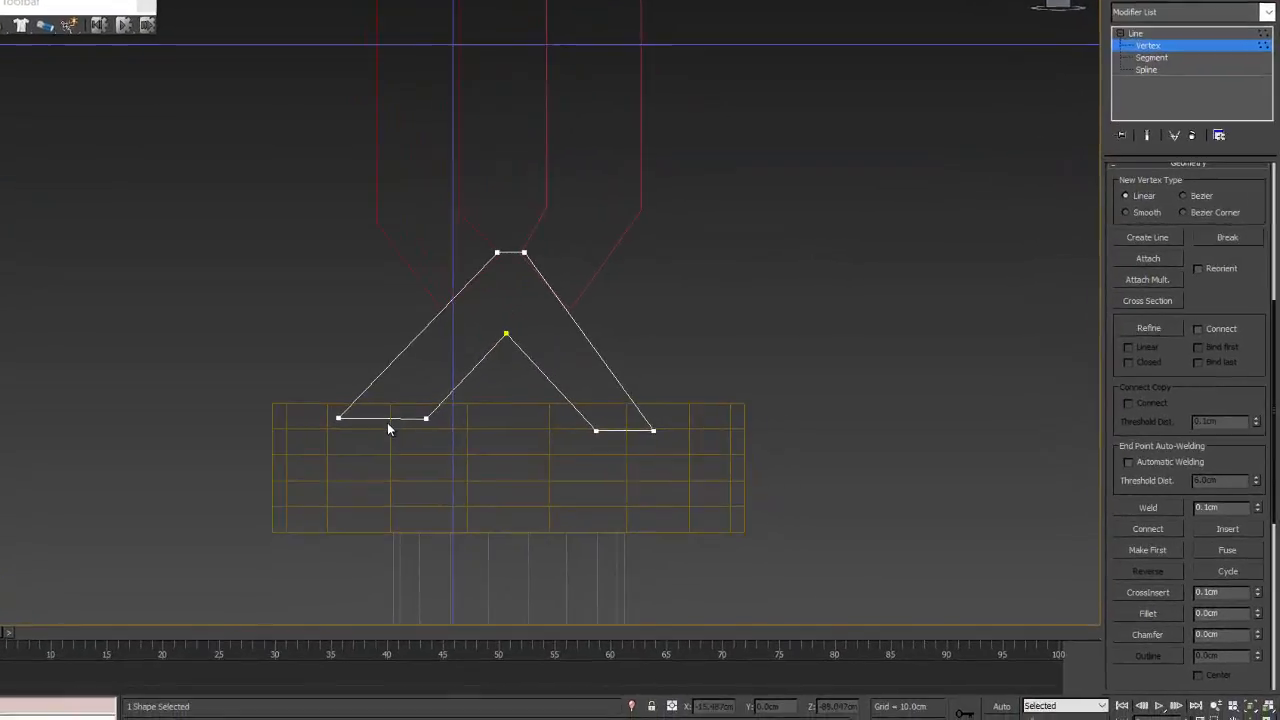
left_click(605, 430)
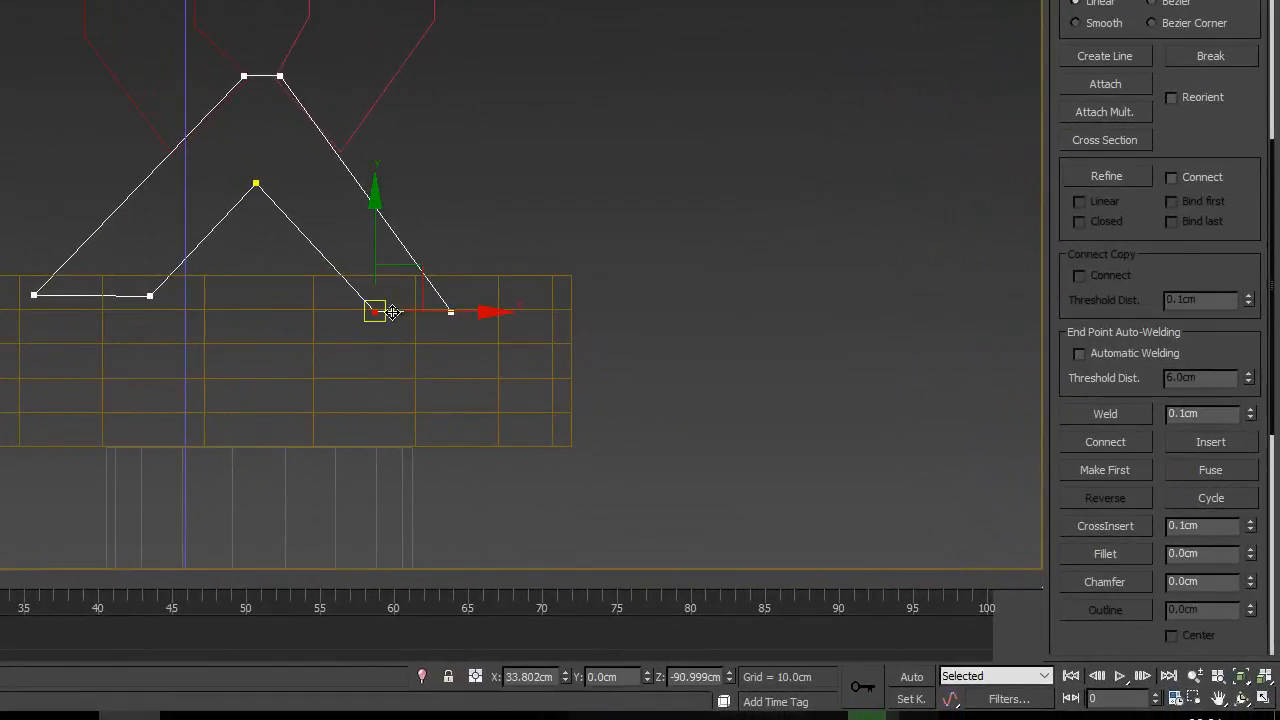
left_click(451, 312)
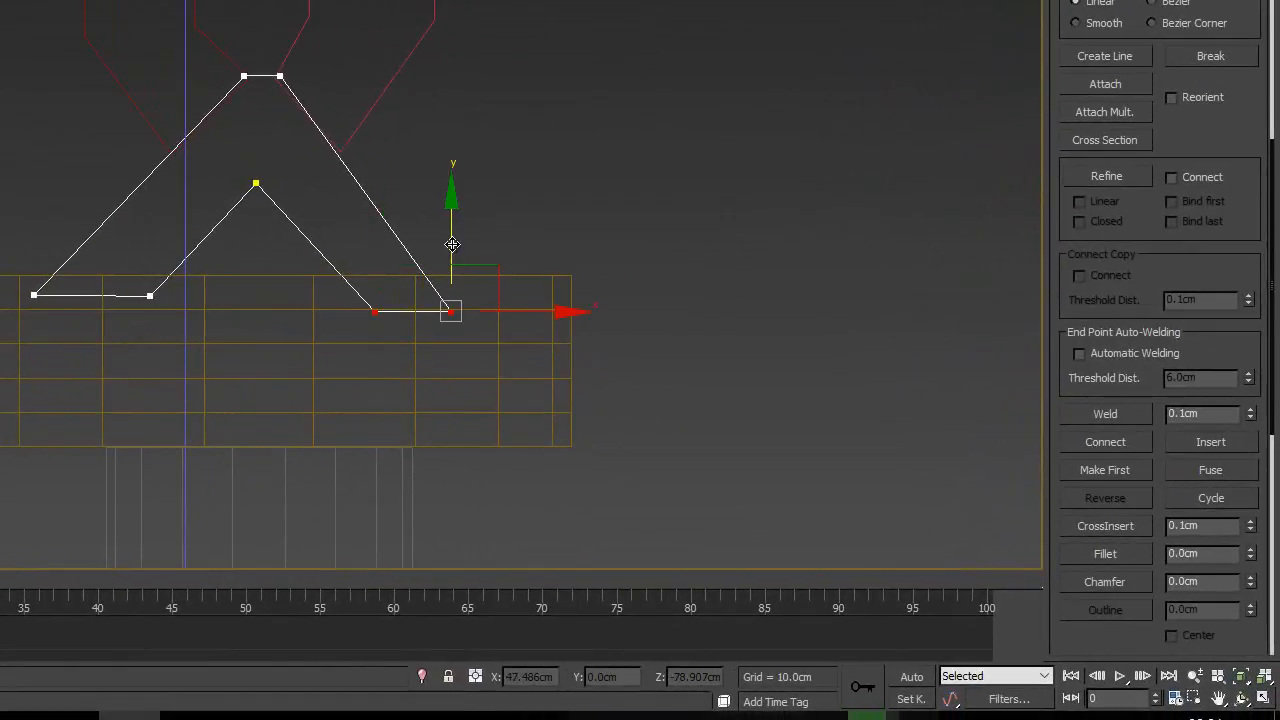
left_click_drag(452, 244, 451, 225)
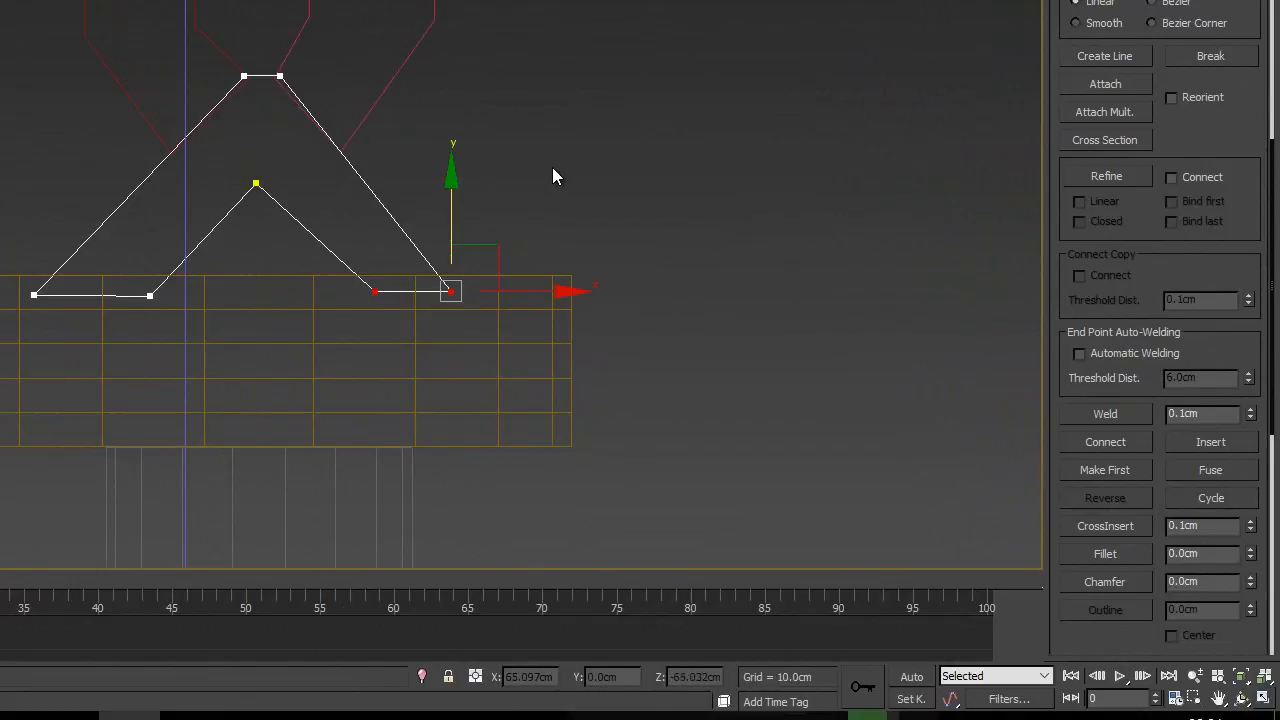
- Shift the right foot's outer vertex outward and its inner vertex slightly inward to match the drawn strand edges
left_click(509, 246)
left_click(375, 291)
key("F3")
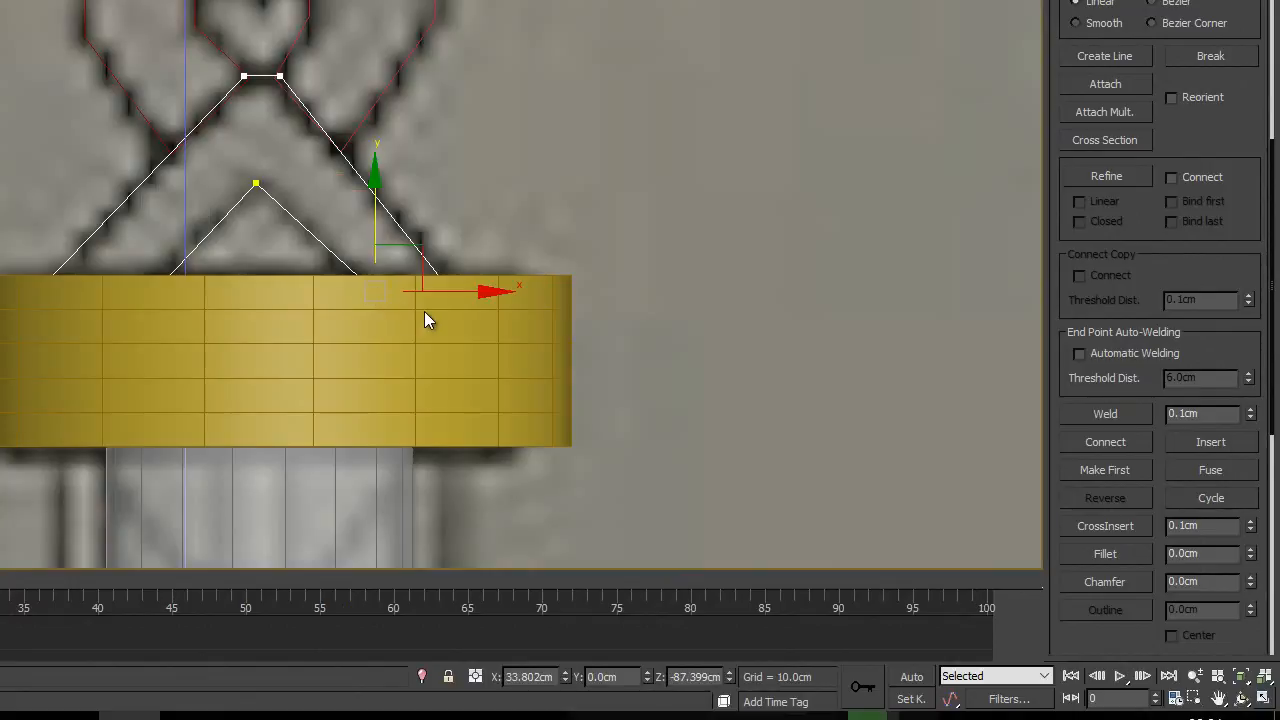
key("F3")
left_click(516, 208)
left_click(451, 291)
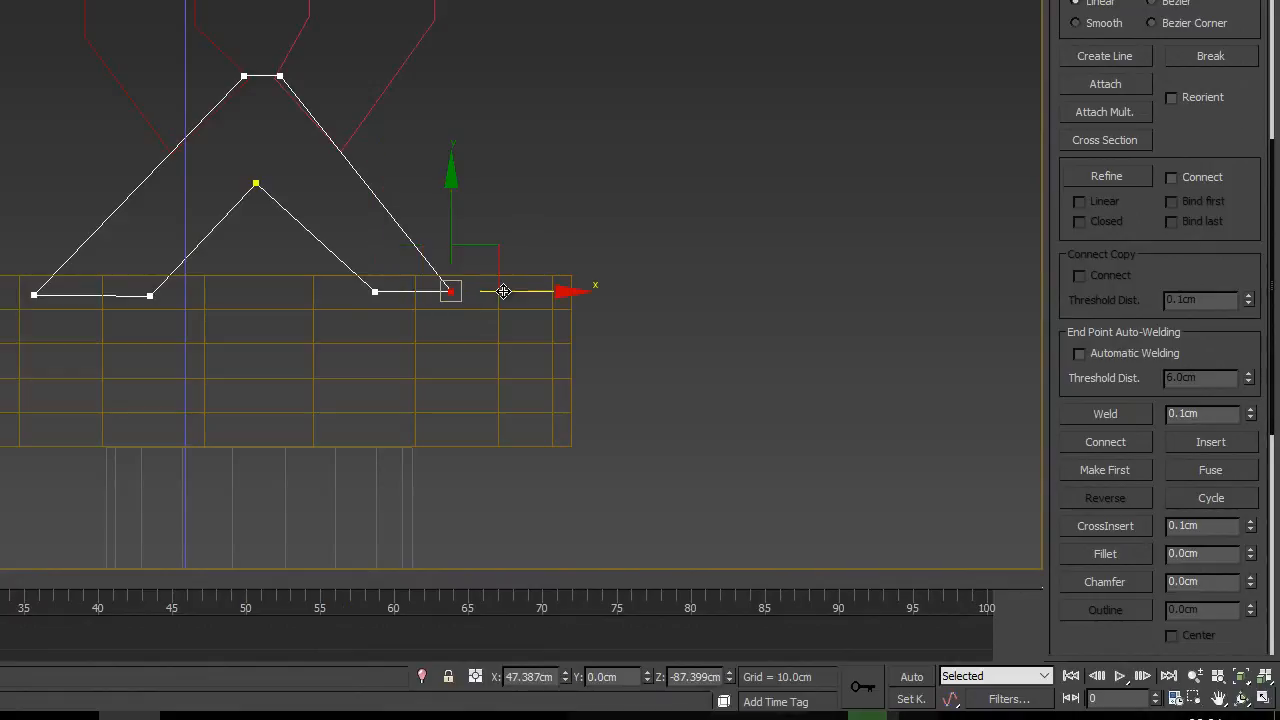
mouse_move(503, 291)
left_mouse_down()
mouse_move(534, 289)
mouse_move(515, 288)
left_mouse_up()
key("F3")
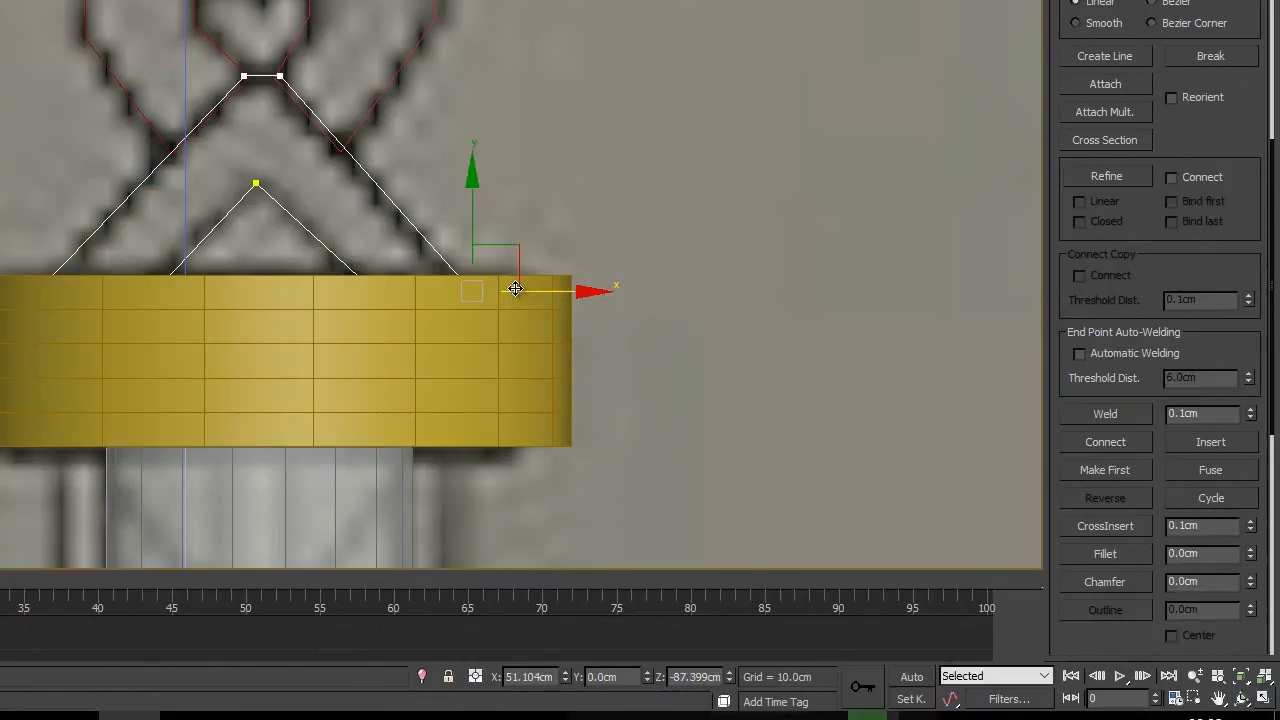
key("F3")
left_click(375, 291)
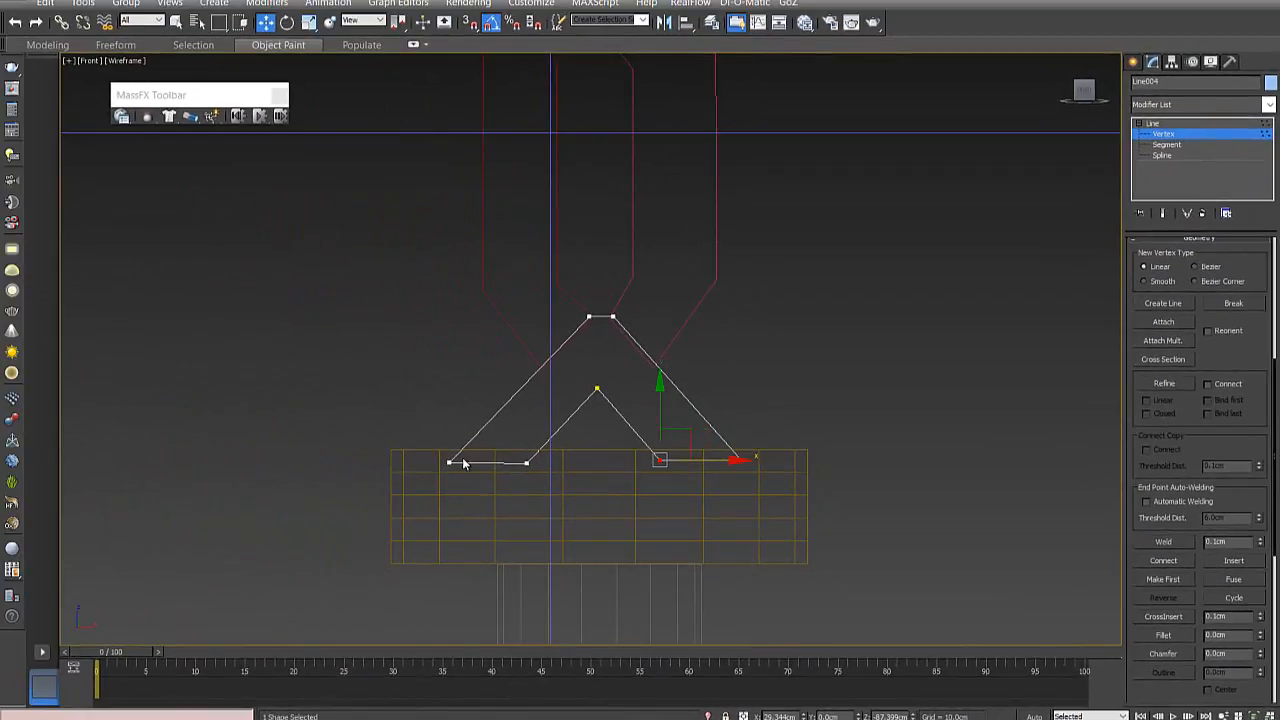
scroll(604, 497, "down", 2)
key("F3")
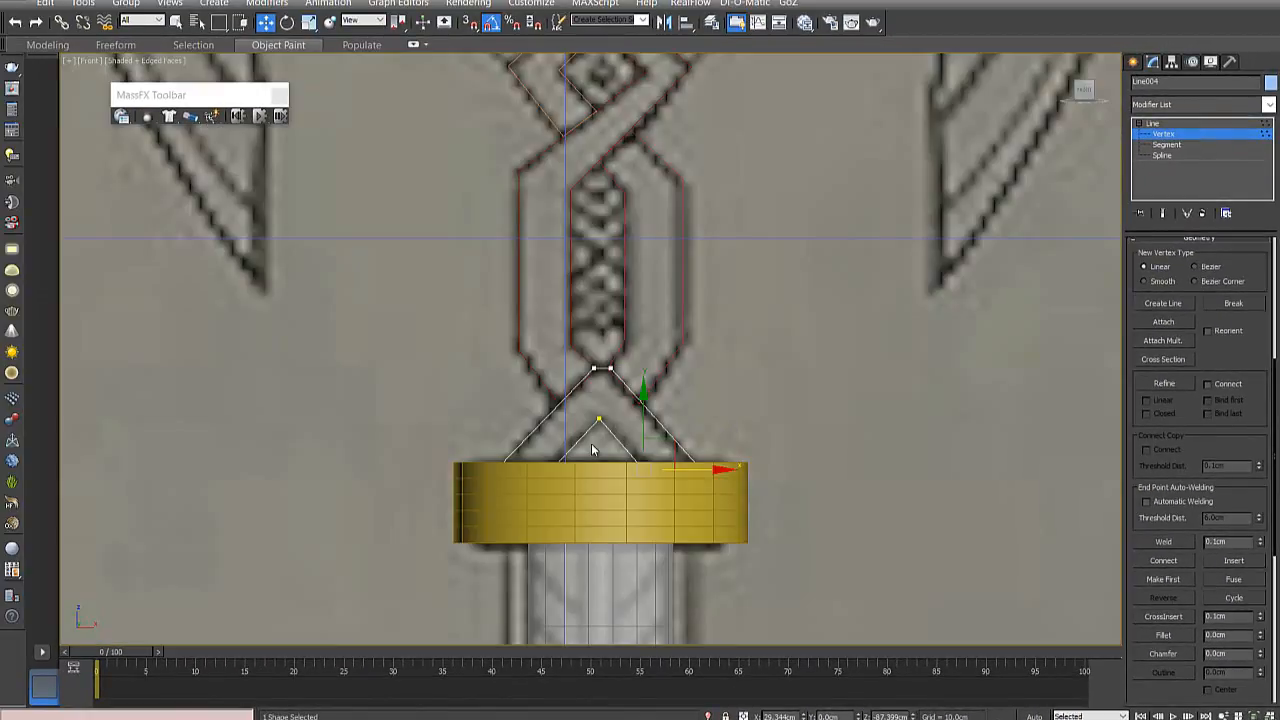
- Review the traced braid outlines between the collar and the head against the front and side reference drawings
middle_click_drag(596, 451, 523, 334)
scroll(622, 398, "down", 5)
middle_click_drag(755, 366, 677, 419)
scroll(531, 418, "up", 2)
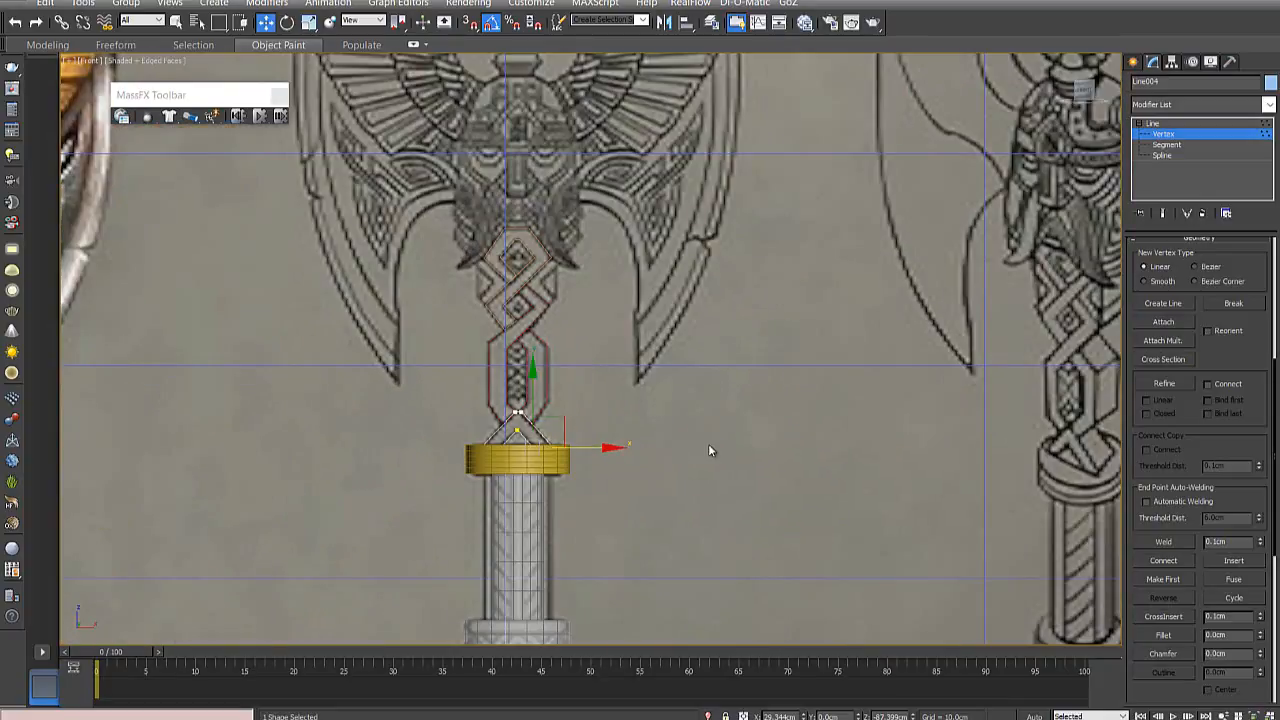
left_click(572, 380)
scroll(572, 408, "up", 2)
scroll(572, 408, "down", 3)
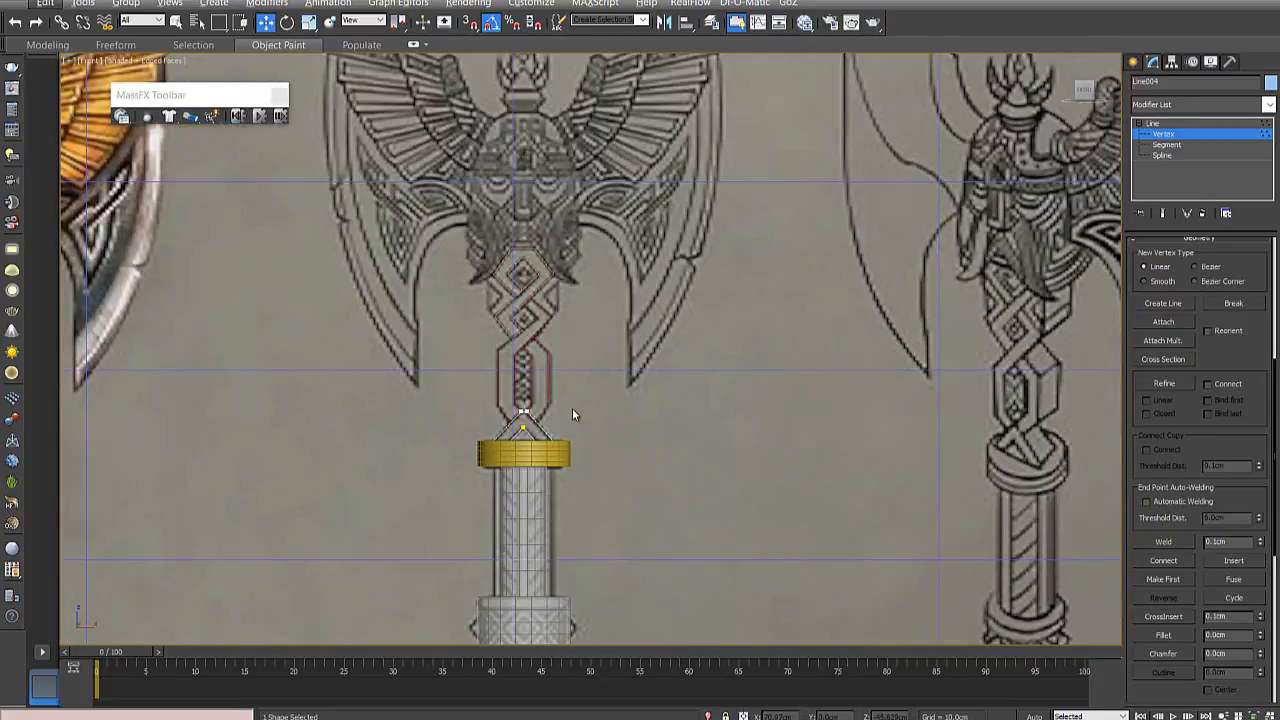
- Examine the coloured, front and side axe references against the modelled handle parts, from close up and as a whole
middle_click_drag(572, 408, 585, 438, "alt")
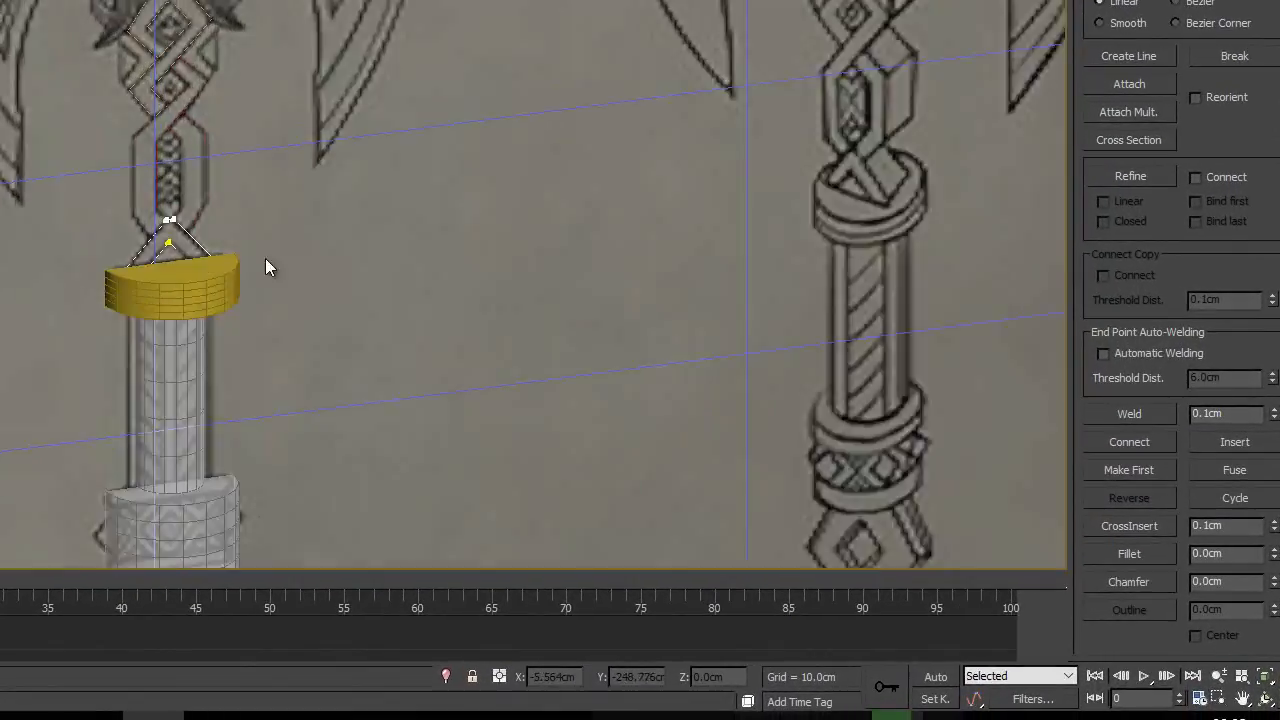
mouse_move(265, 267)
middle_mouse_down("alt")
mouse_move(100, 249)
mouse_move(103, 217)
mouse_move(229, 86)
mouse_move(317, 225)
mouse_move(471, 257)
mouse_move(223, 257)
mouse_move(296, 298)
mouse_move(329, 200)
mouse_move(280, 274)
middle_mouse_up("alt")
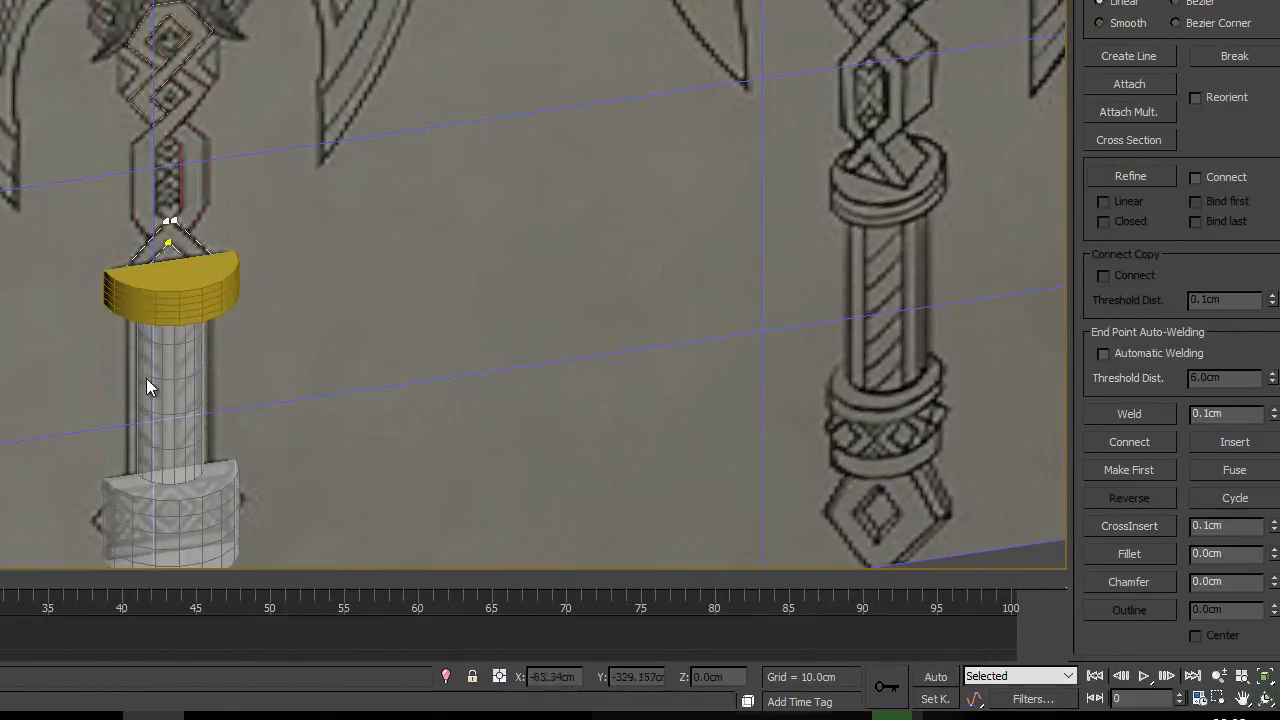
middle_click_drag(149, 380, 186, 262)
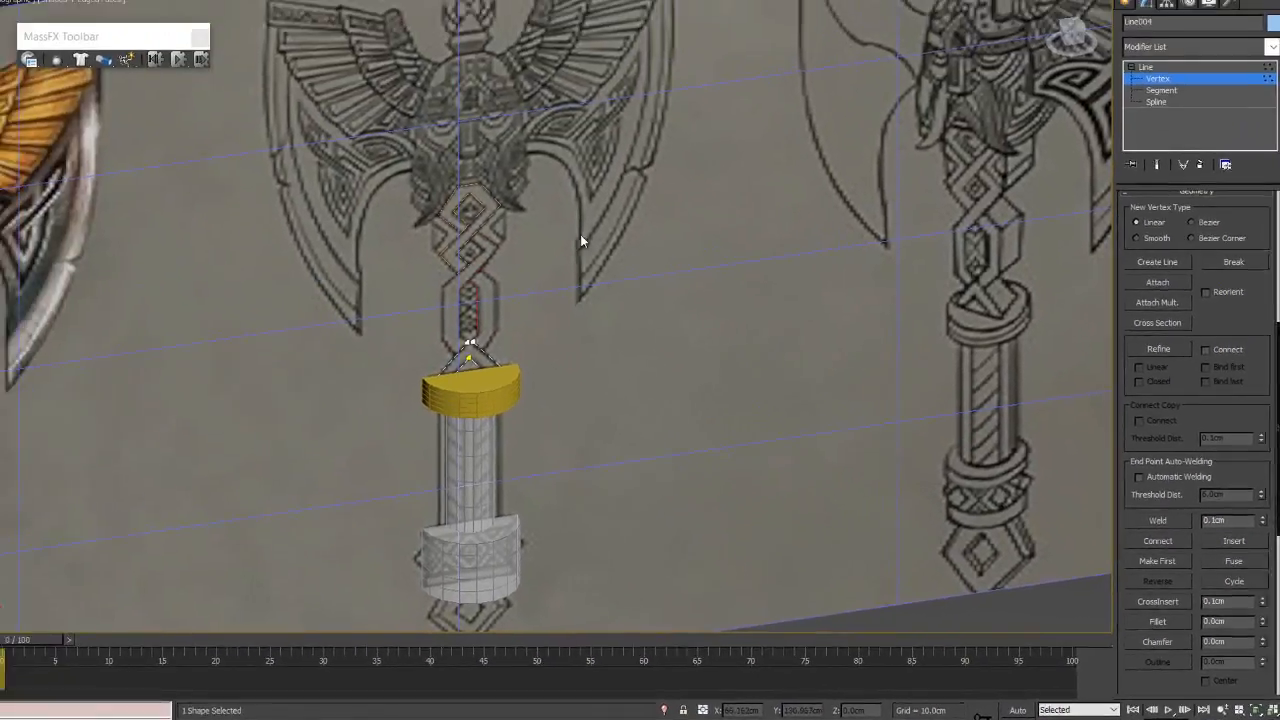
middle_click_drag(459, 24, 517, 215)
scroll(604, 436, "up", 5)
scroll(598, 418, "down", 5)
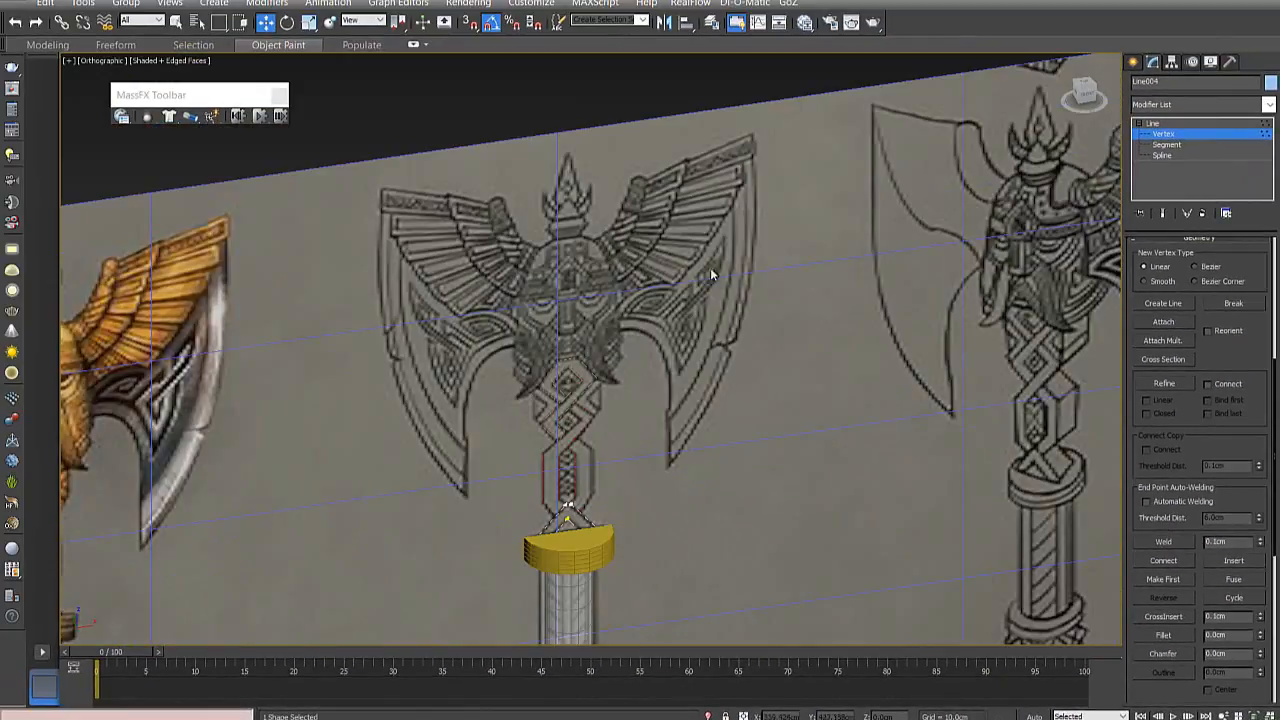
middle_click_drag(703, 350, 447, 416)
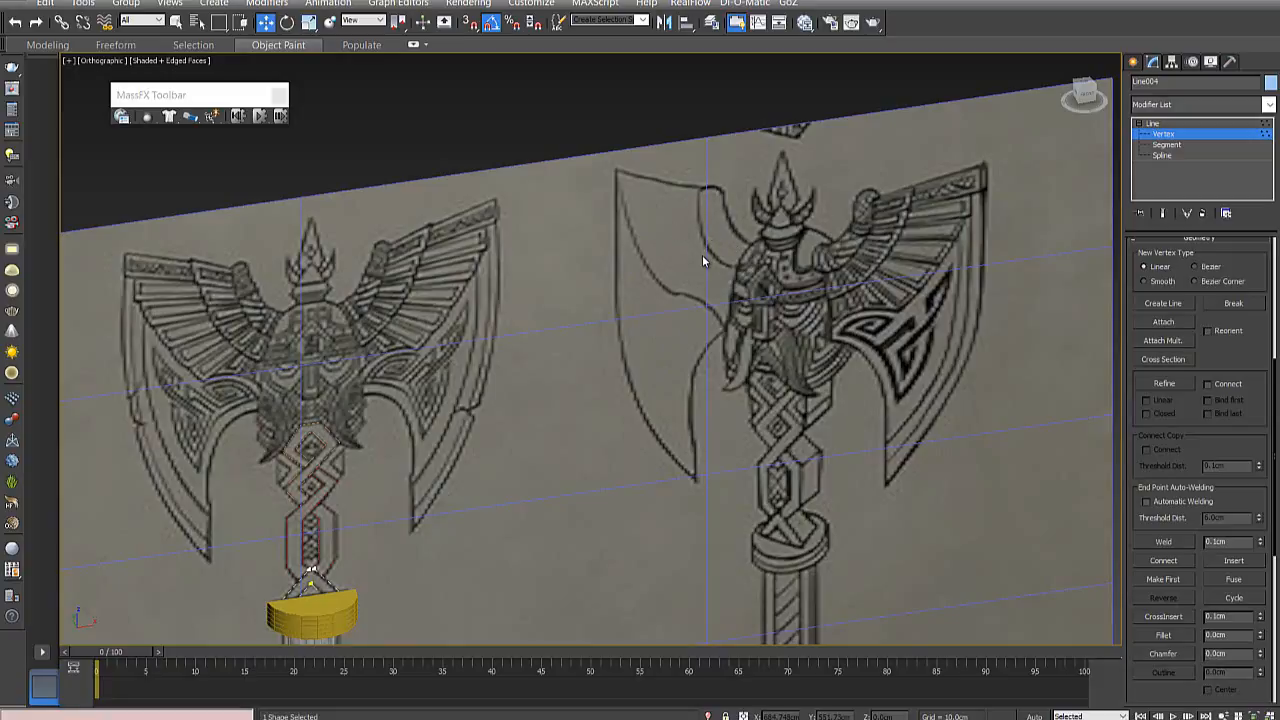
middle_click_drag(388, 452, 588, 398)
scroll(574, 399, "down", 2)
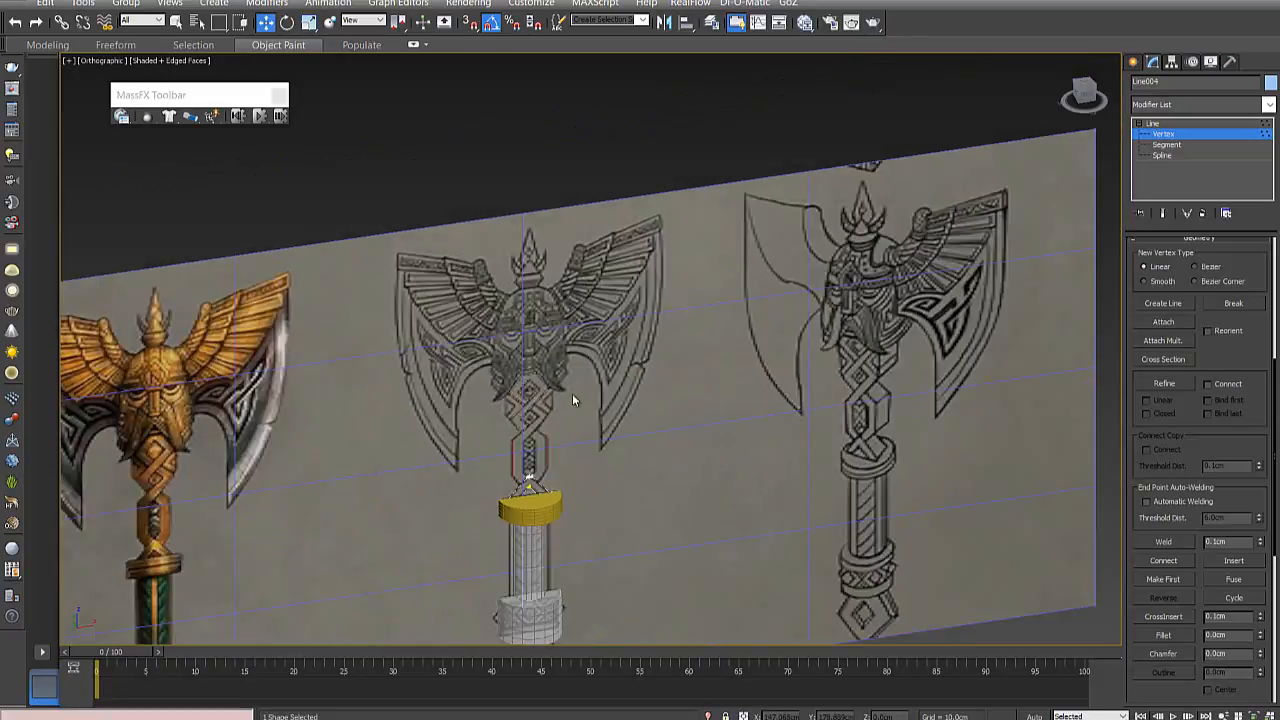
scroll(572, 393, "down", 2)
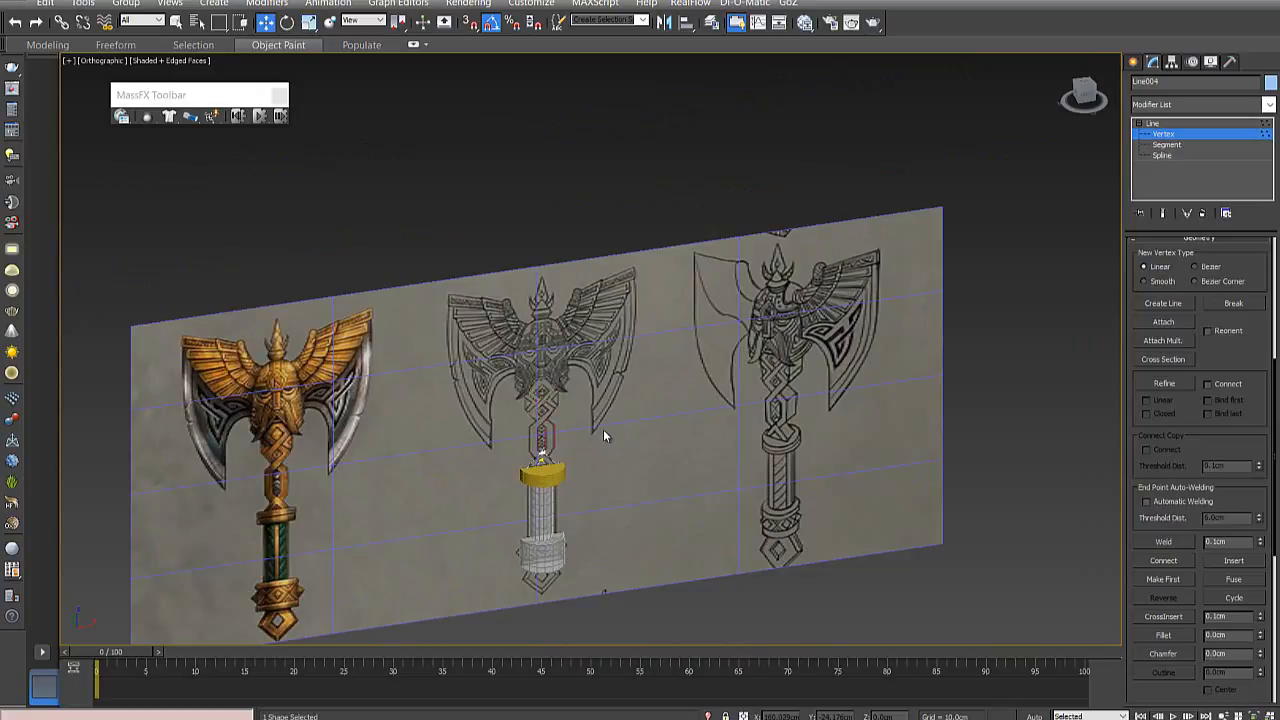
key("d")
middle_click_drag(702, 442, 600, 500, "alt")
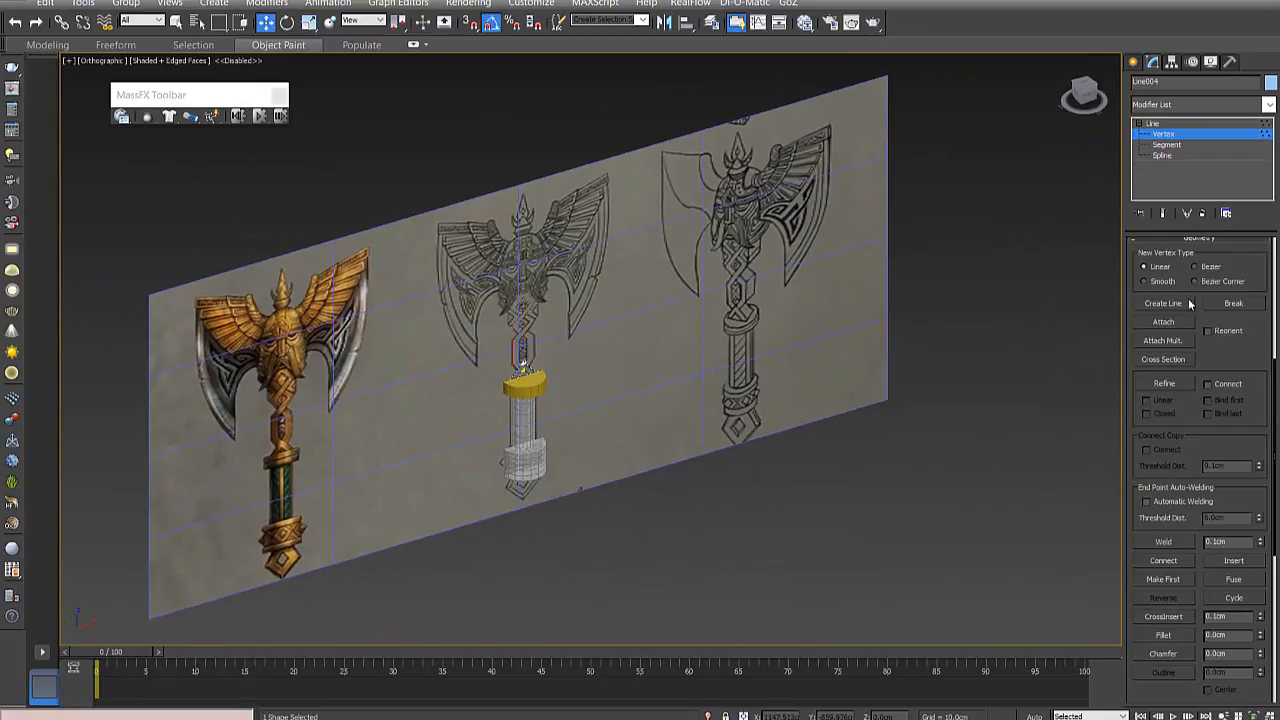
- Create a standalone cylinder with a radius of about 31 cm and a height of about 342 cm in front of the reference plane
left_click(1133, 62)
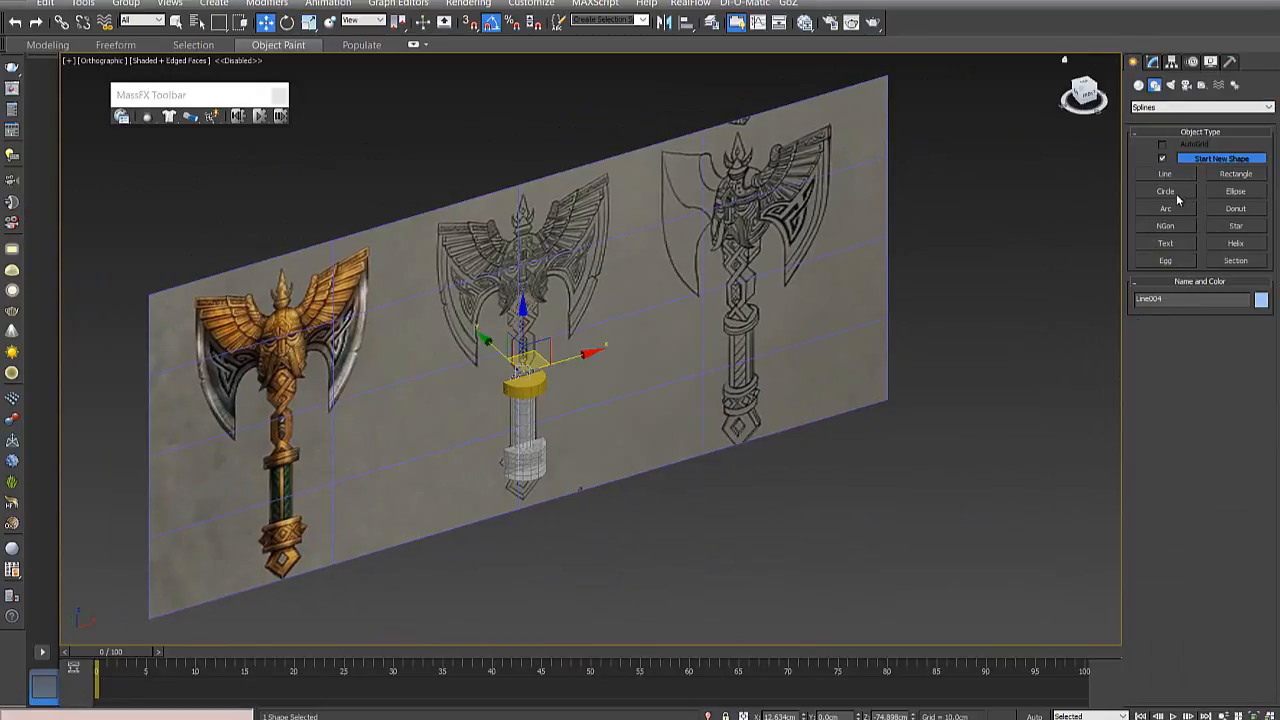
left_click(1138, 86)
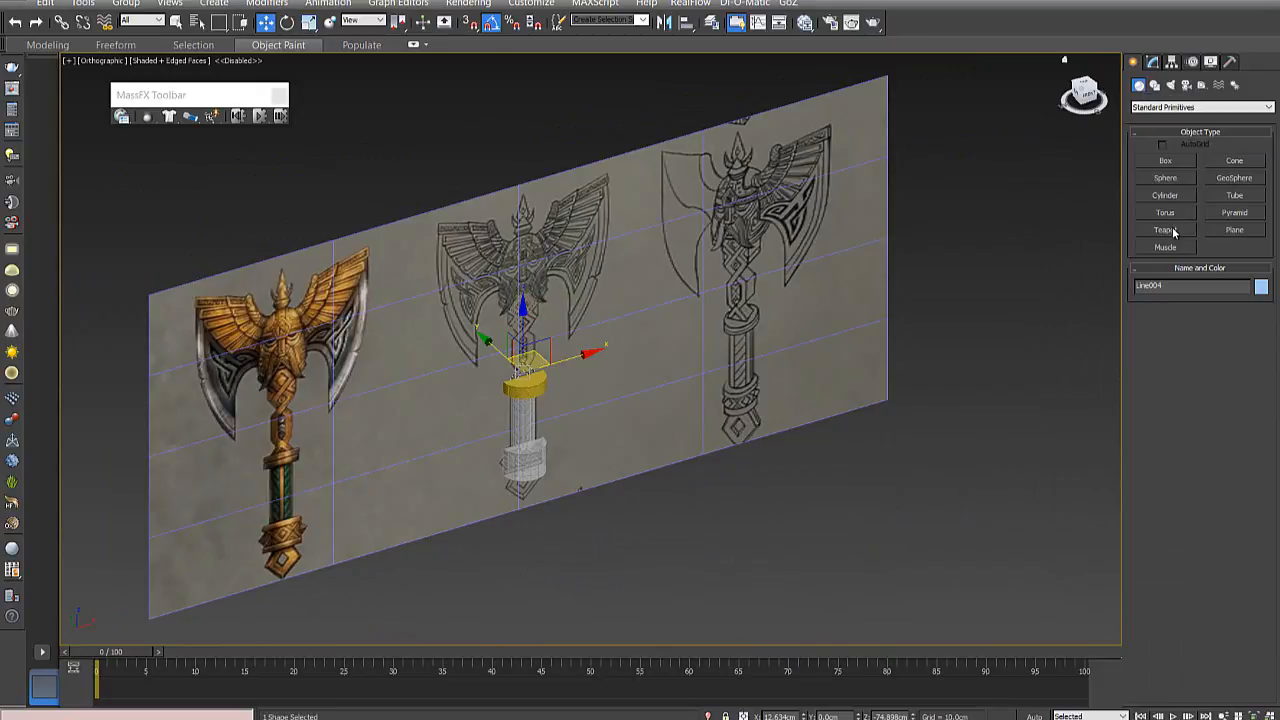
left_click(1172, 195)
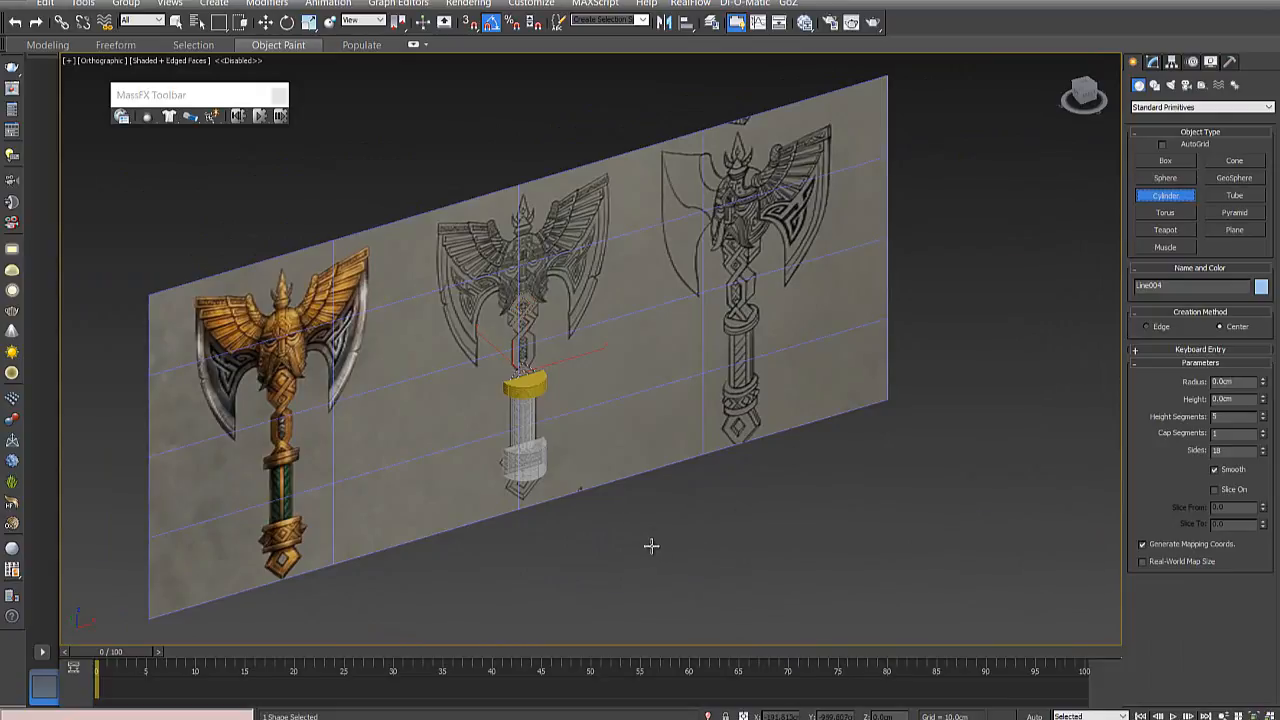
mouse_move(688, 551)
left_mouse_down()
mouse_move(683, 533)
mouse_move(683, 544)
left_mouse_up()
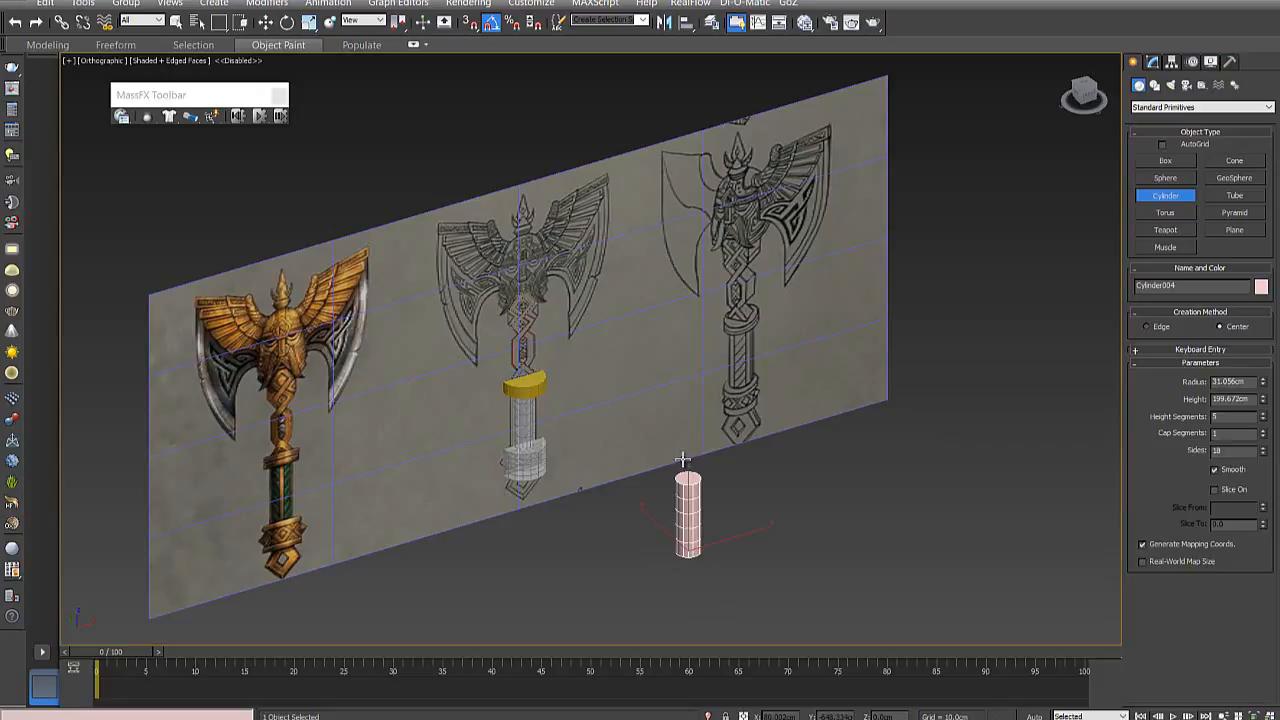
left_click(684, 401)
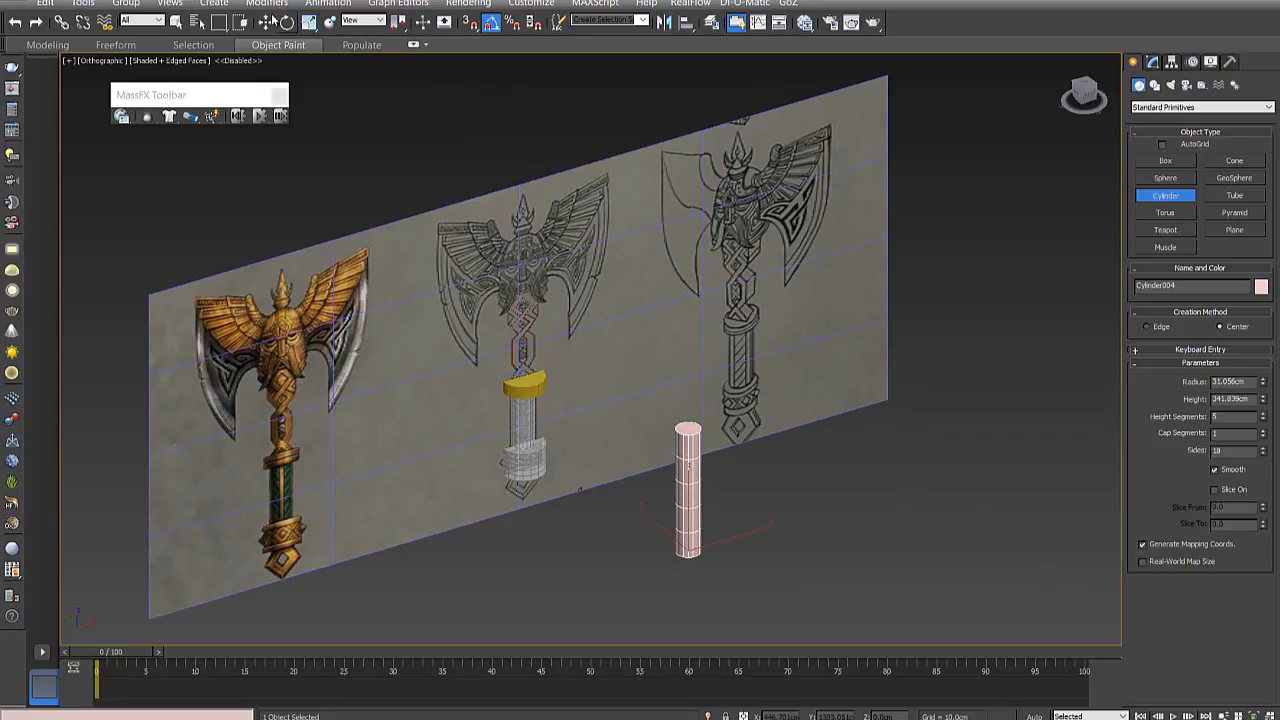
left_click(265, 22)
left_click(715, 505)
left_click(695, 512)
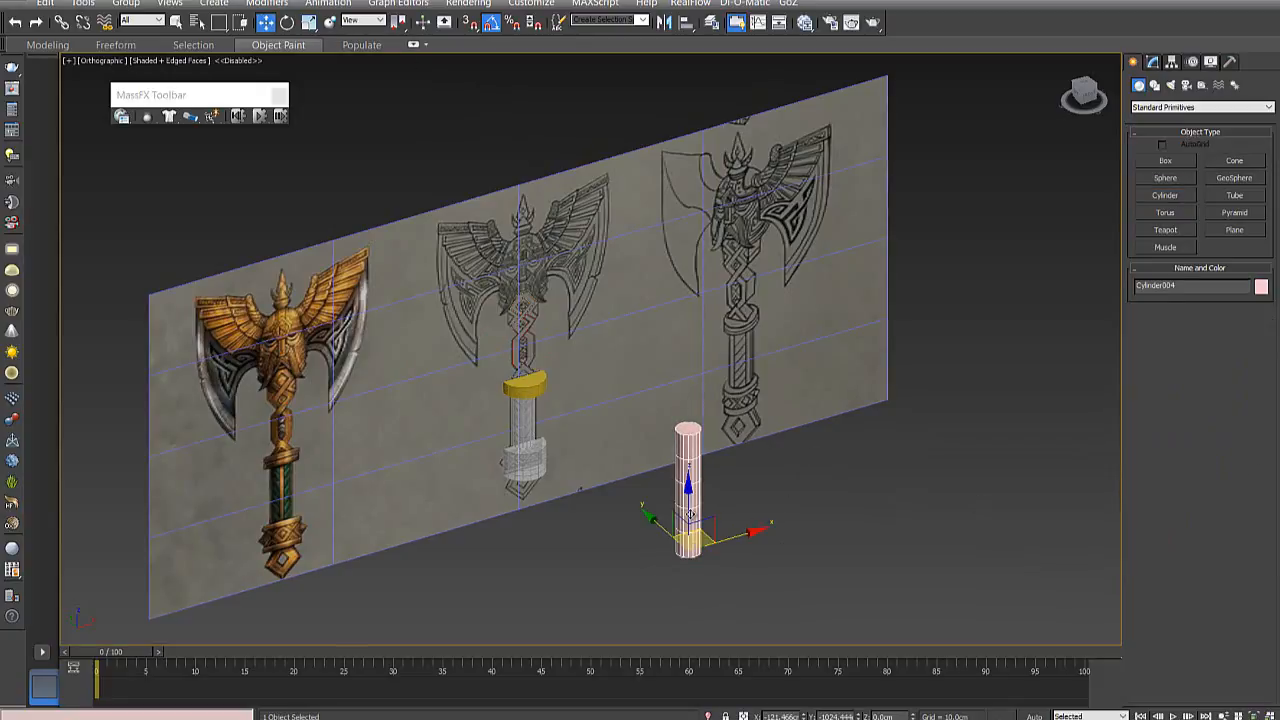
- Move the cylinder up in the front view so its base sits beside the left wing of the front reference drawing
key("f")
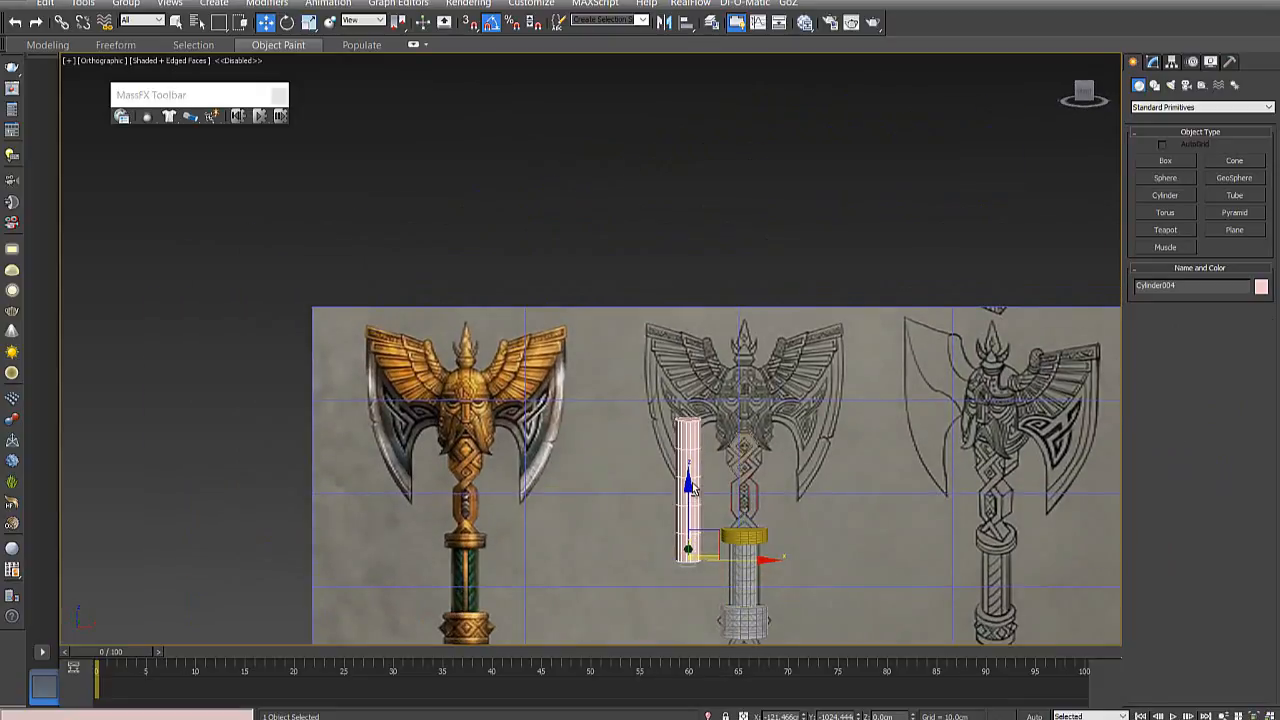
middle_click_drag(694, 483, 698, 484, "alt")
key("f")
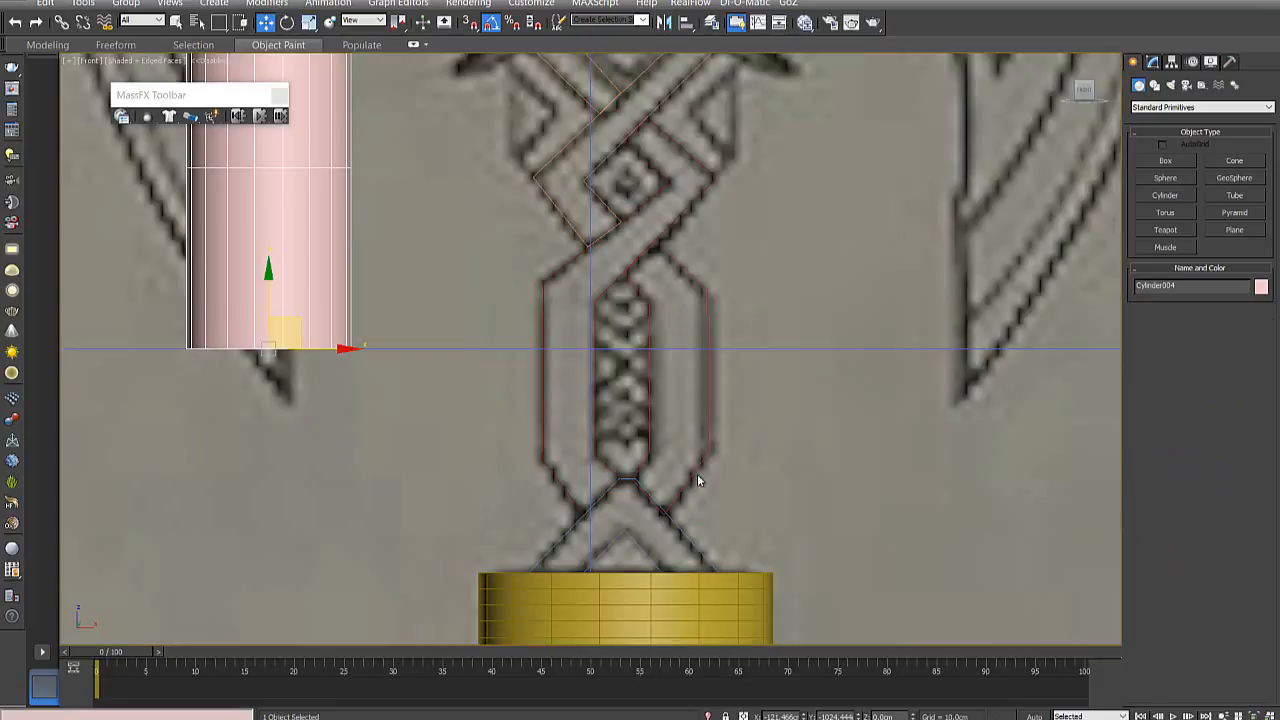
scroll(674, 392, "down", 5)
middle_click_drag(660, 277, 667, 472)
scroll(584, 530, "up", 3)
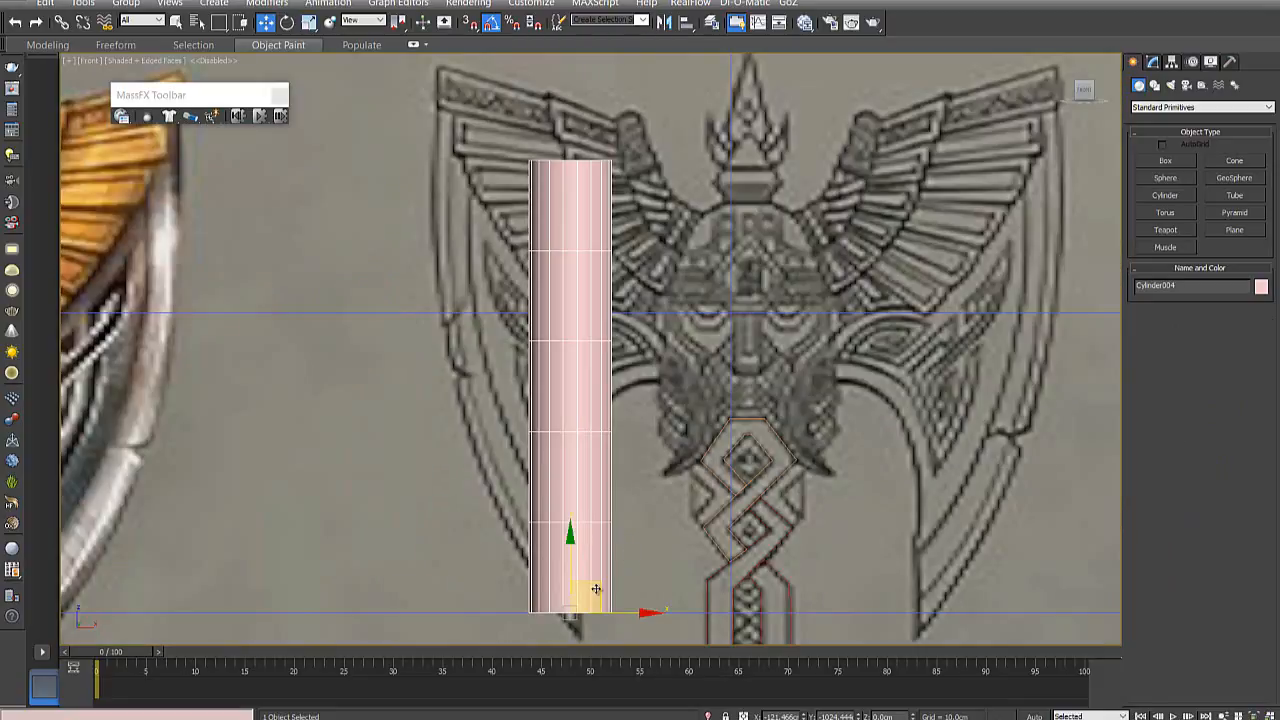
left_click_drag(596, 589, 713, 337)
middle_click_drag(713, 337, 688, 573)
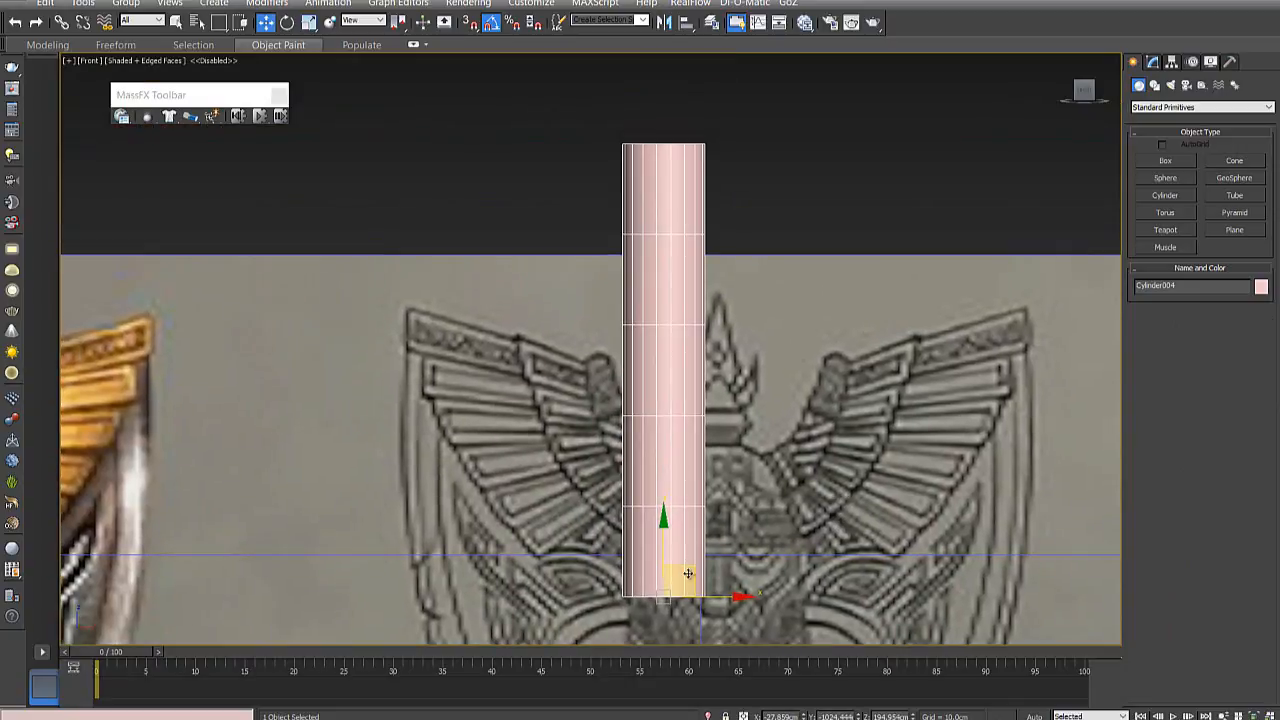
left_click_drag(688, 573, 449, 515)
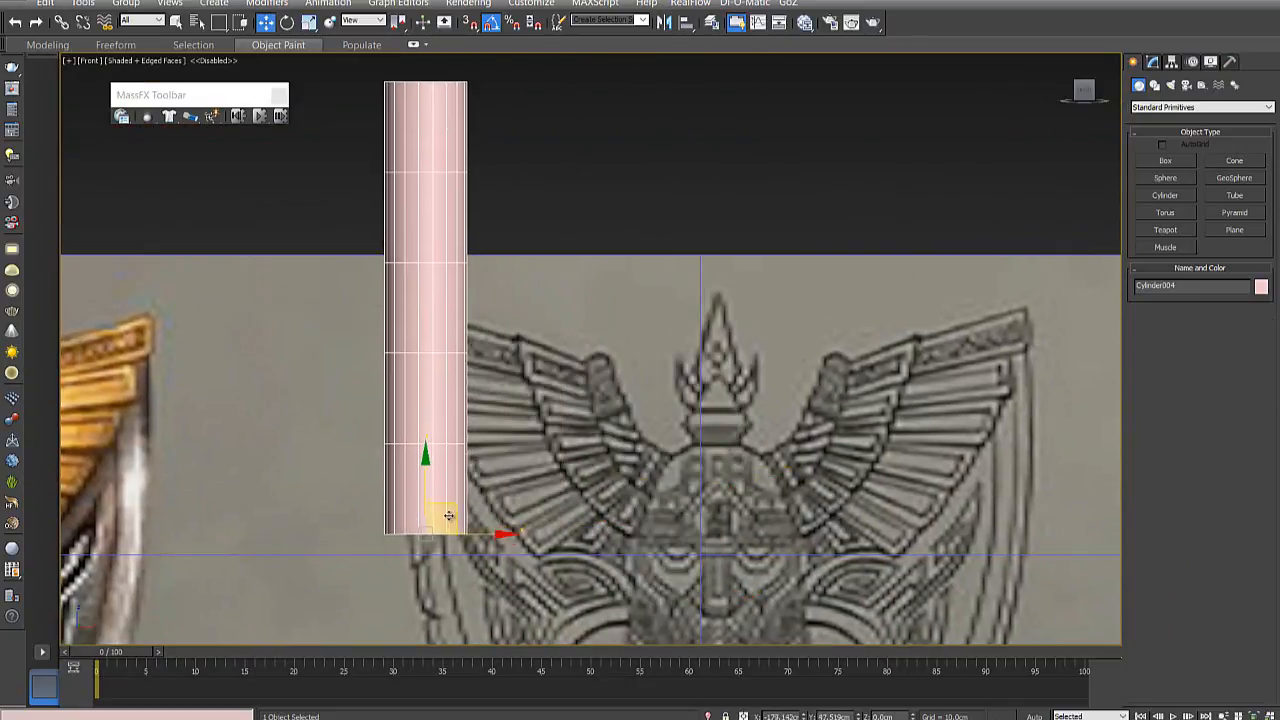
scroll(449, 515, "down", 4)
scroll(444, 461, "up", 4)
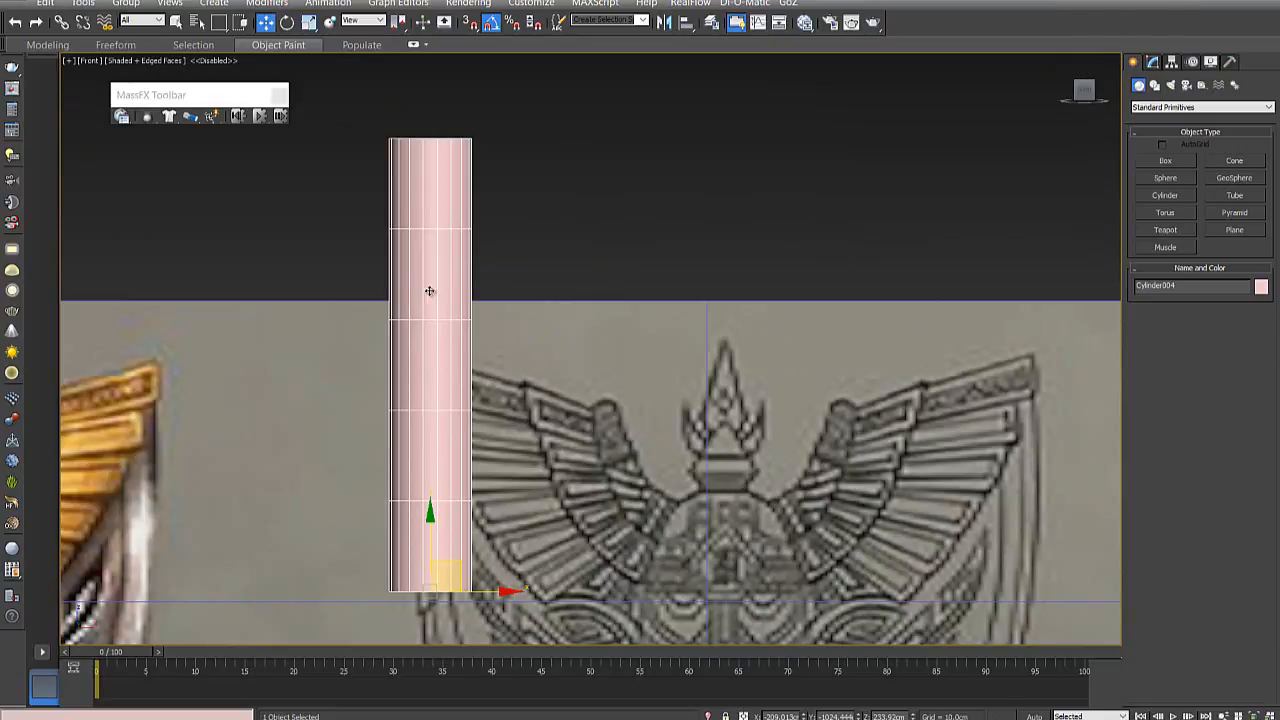
- Set the cylinder's height segments to 1 and its sides to 12
left_click(1155, 62)
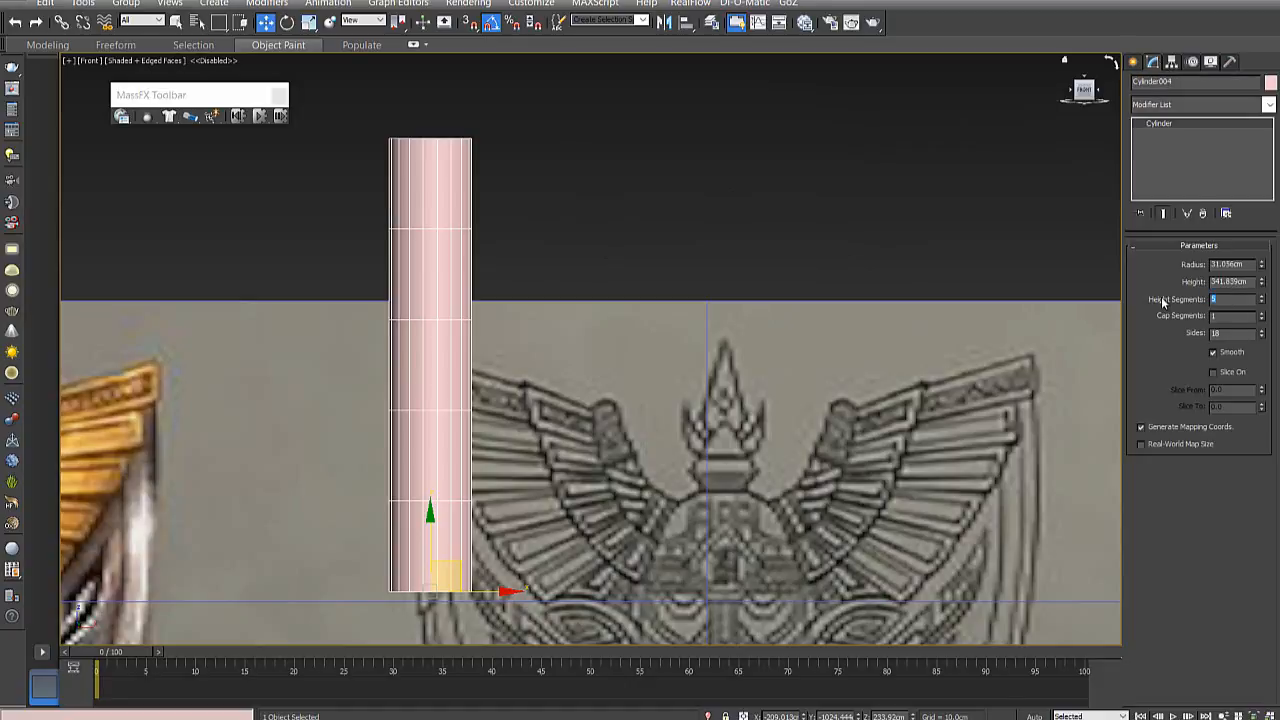
type("1")
key("Return")
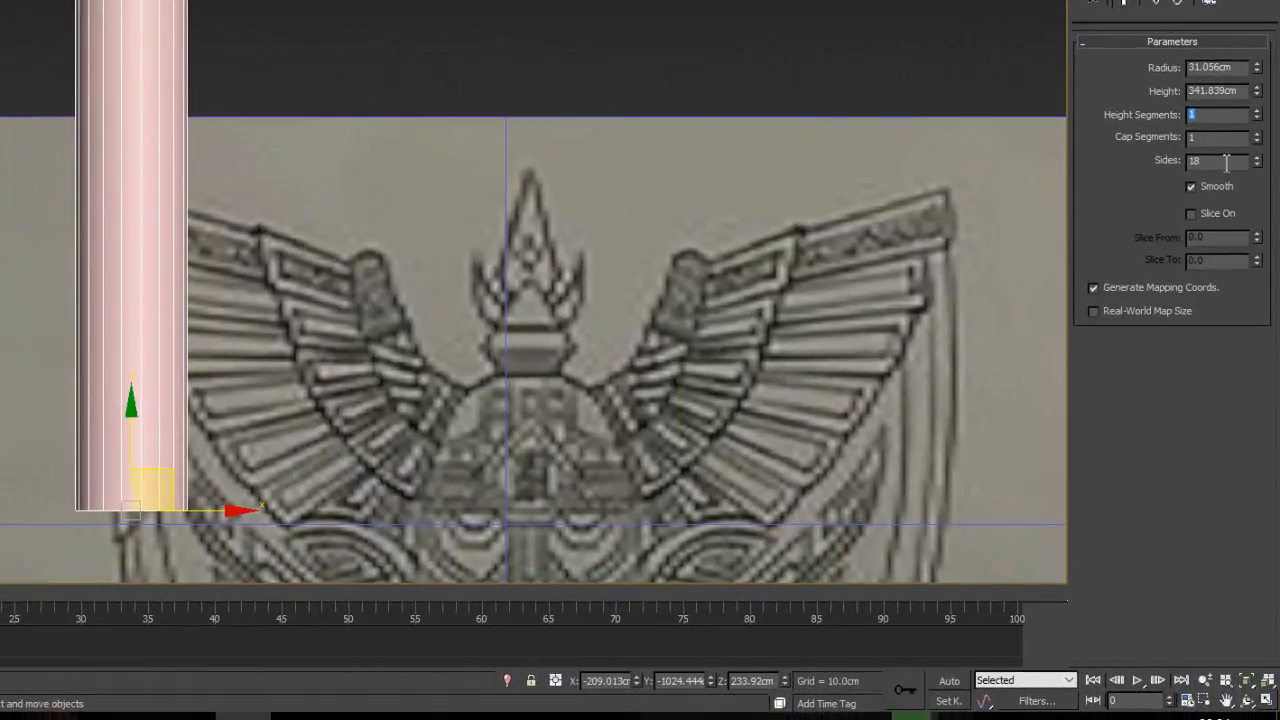
left_click_drag(1239, 335, 1101, 335)
type("12")
key("Return")
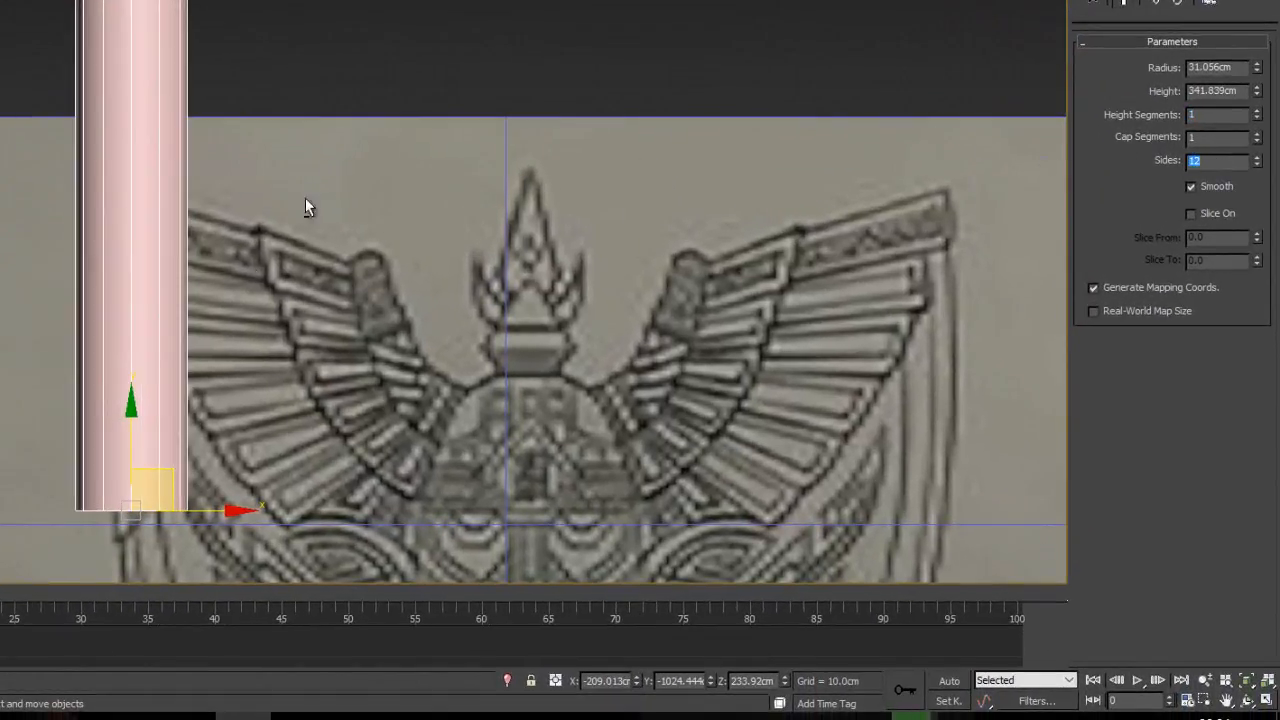
- Move the cylinder in the front view over the left side of the helmet in the front drawing
middle_click_drag(306, 199, 332, 256, "alt")
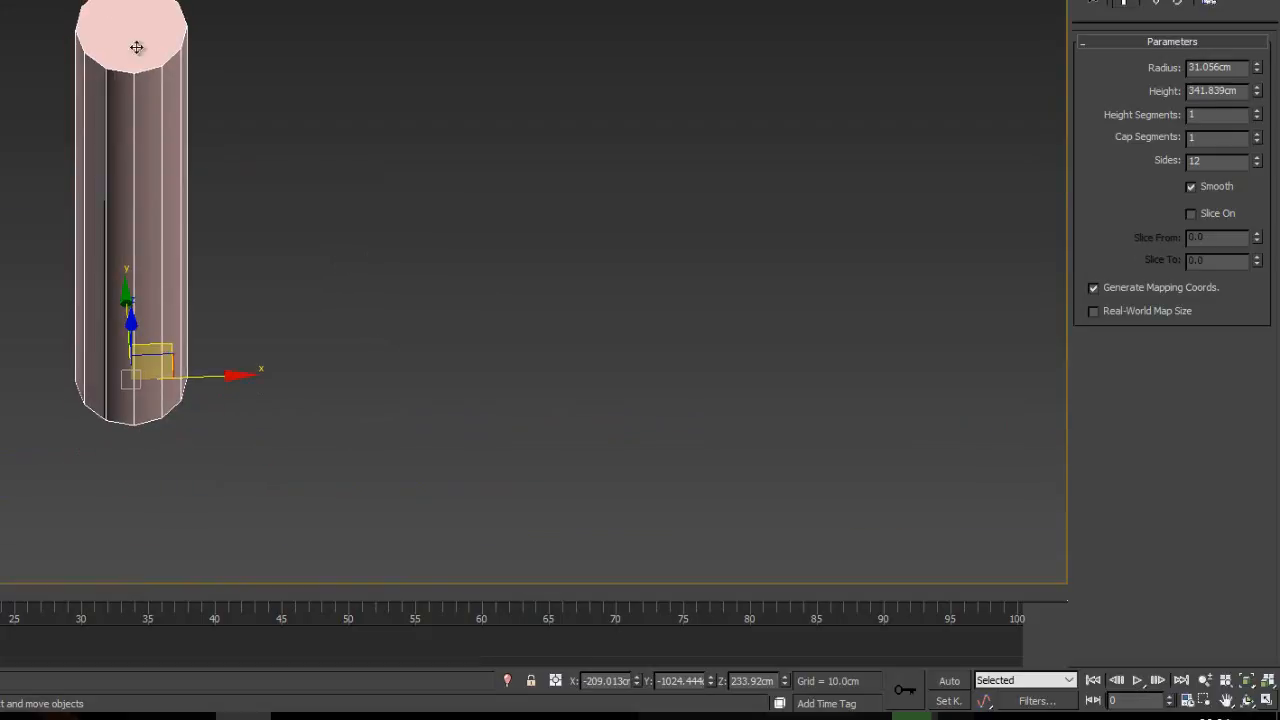
key("f")
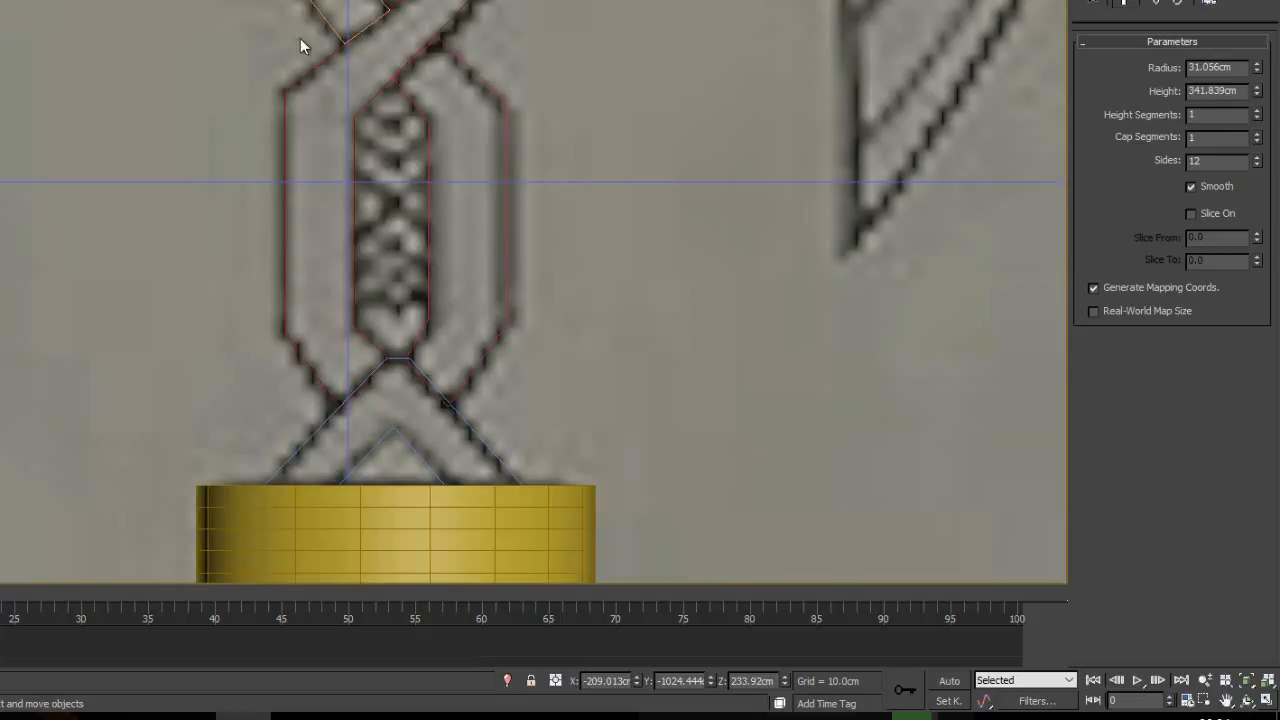
scroll(404, 114, "down", 5)
middle_click_drag(257, 0, 298, 202)
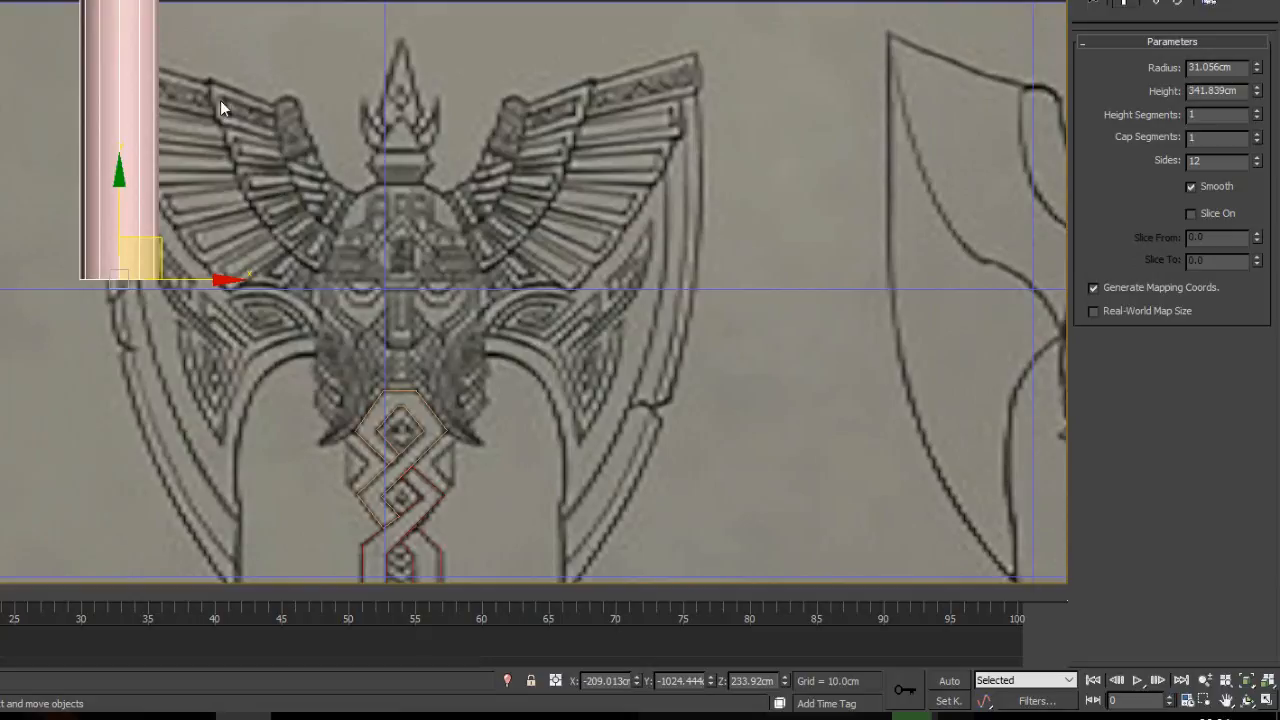
left_click_drag(160, 243, 383, 176)
scroll(295, 257, "down", 3)
scroll(307, 209, "up", 3)
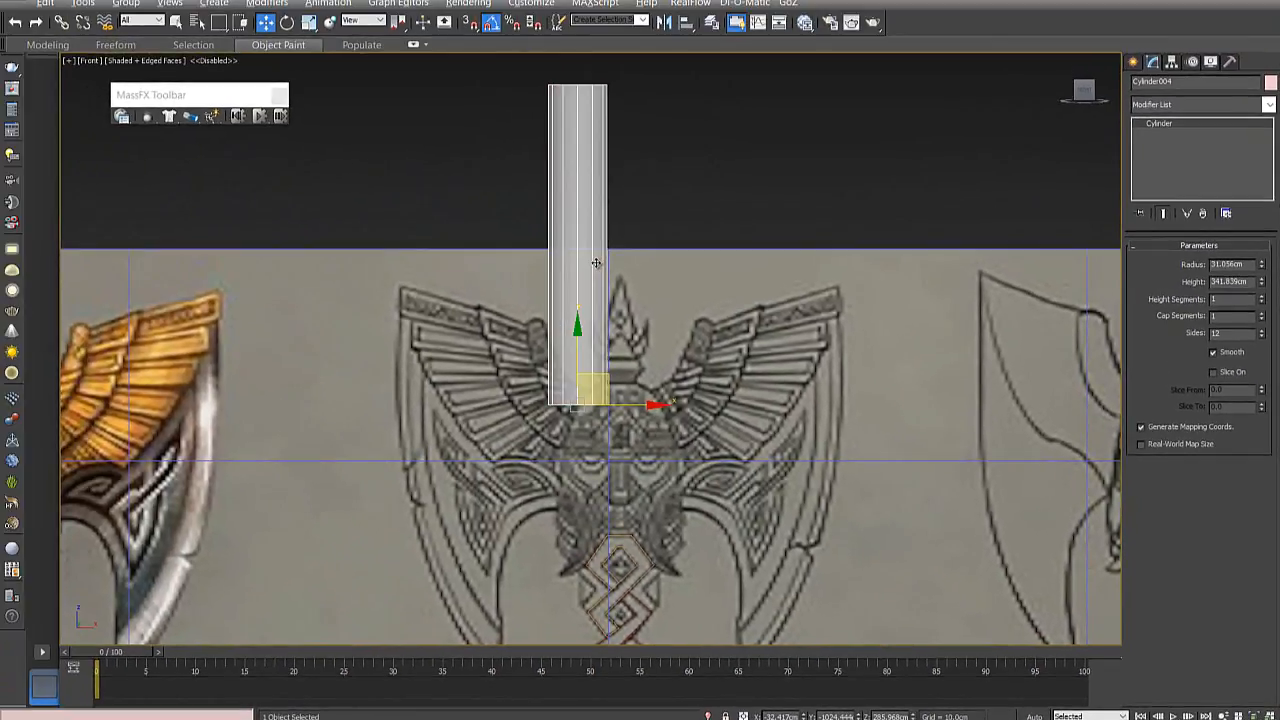
- Preview the reference drawing through the see-through cylinder, and return the cylinder to solid shading
scroll(570, 385, "up", 5)
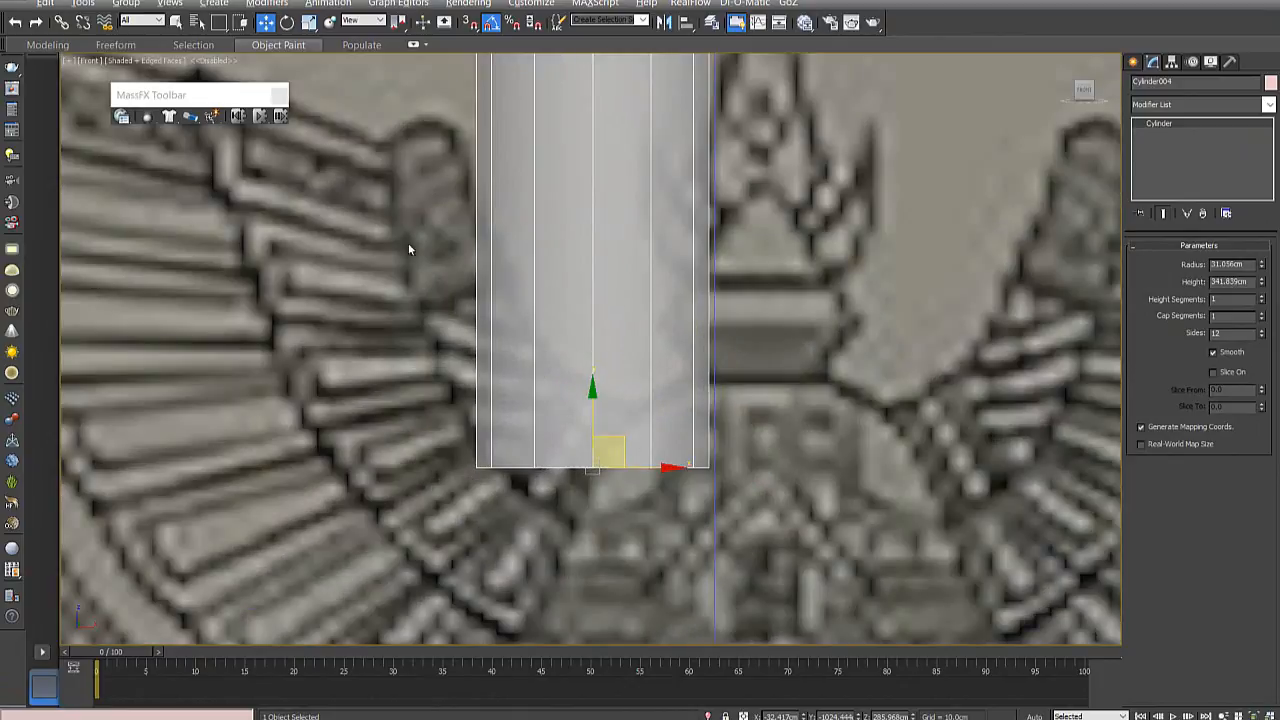
scroll(482, 240, "down", 6)
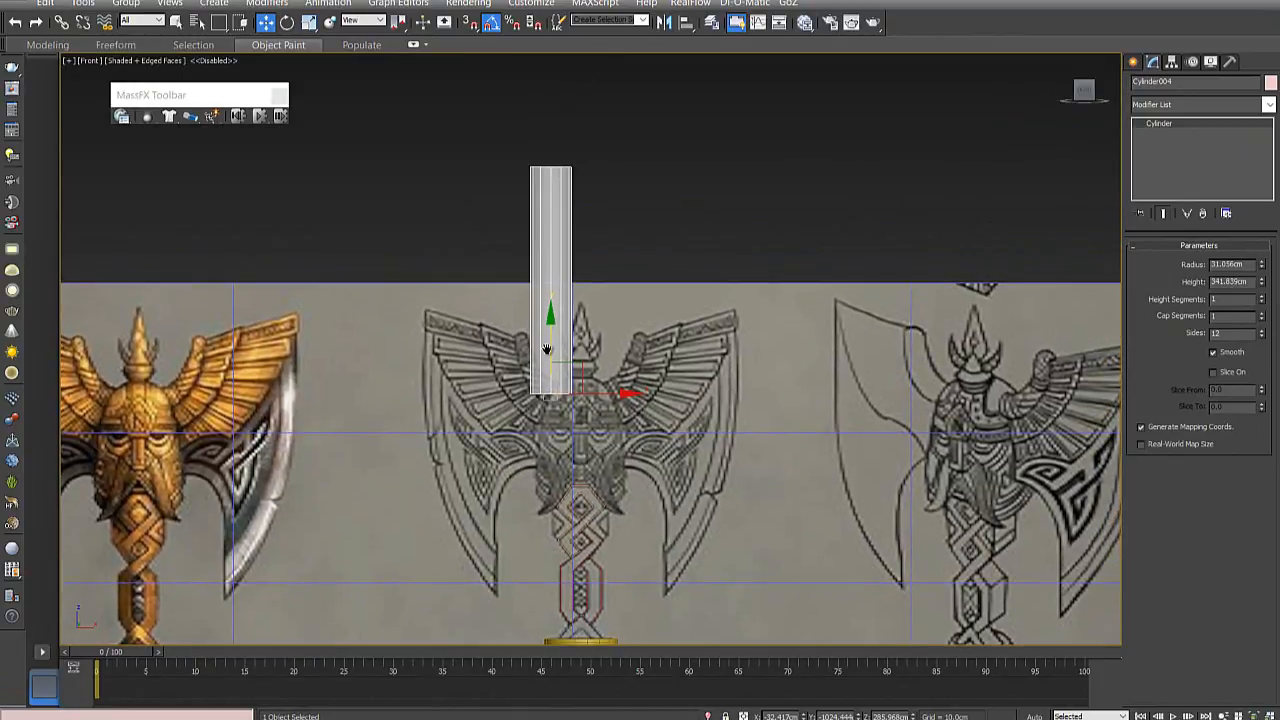
scroll(547, 348, "up", 4)
key("alt+x")
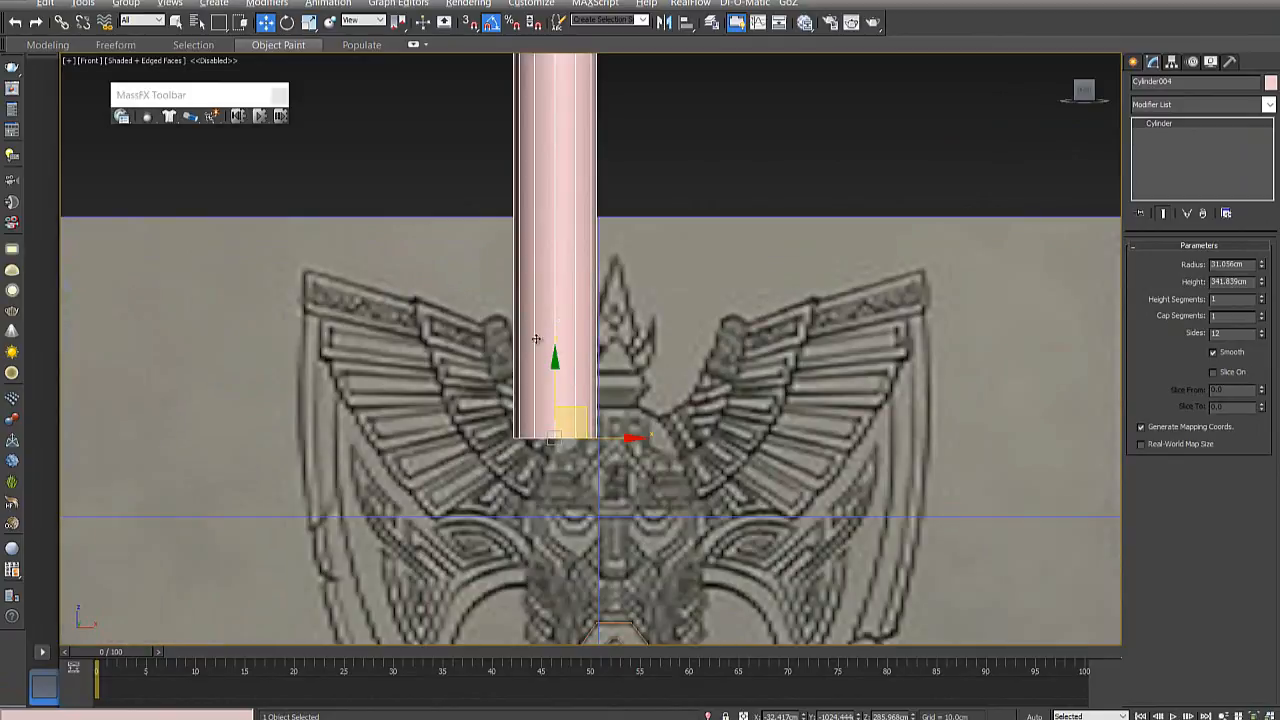
- Enable See-Through in the cylinder's object properties and apply it
right_click(562, 289)
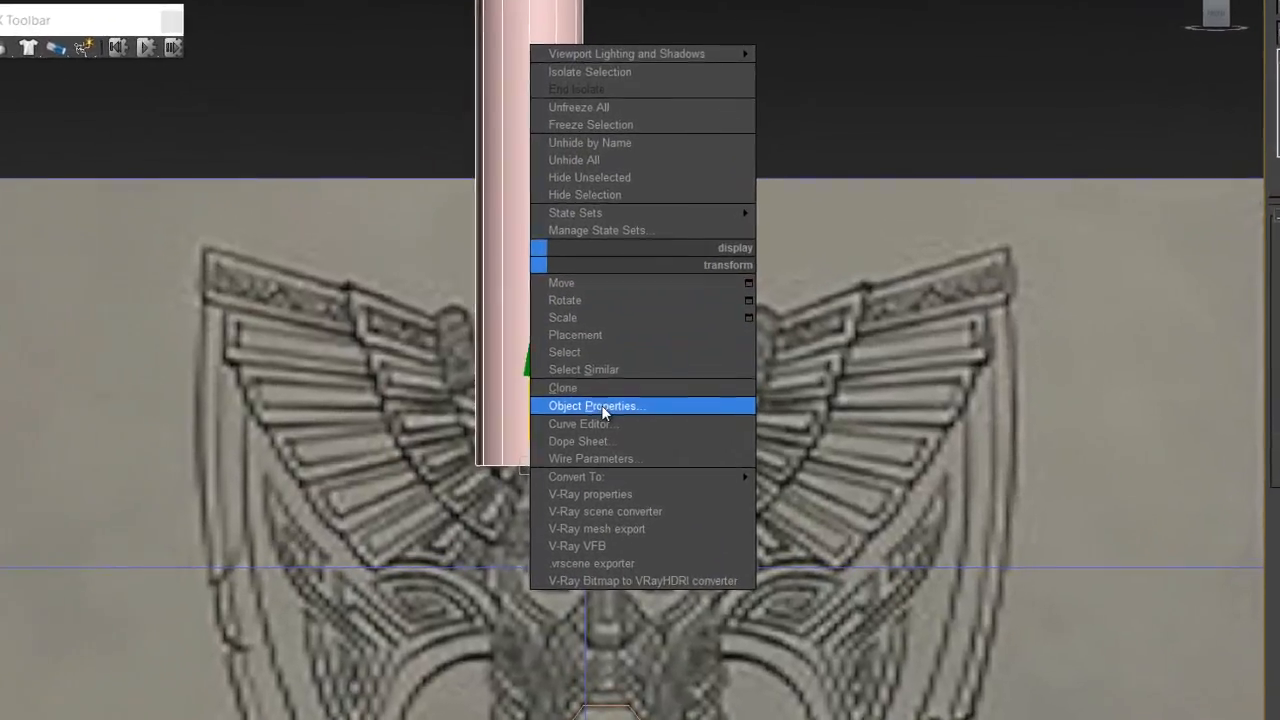
left_click(601, 405)
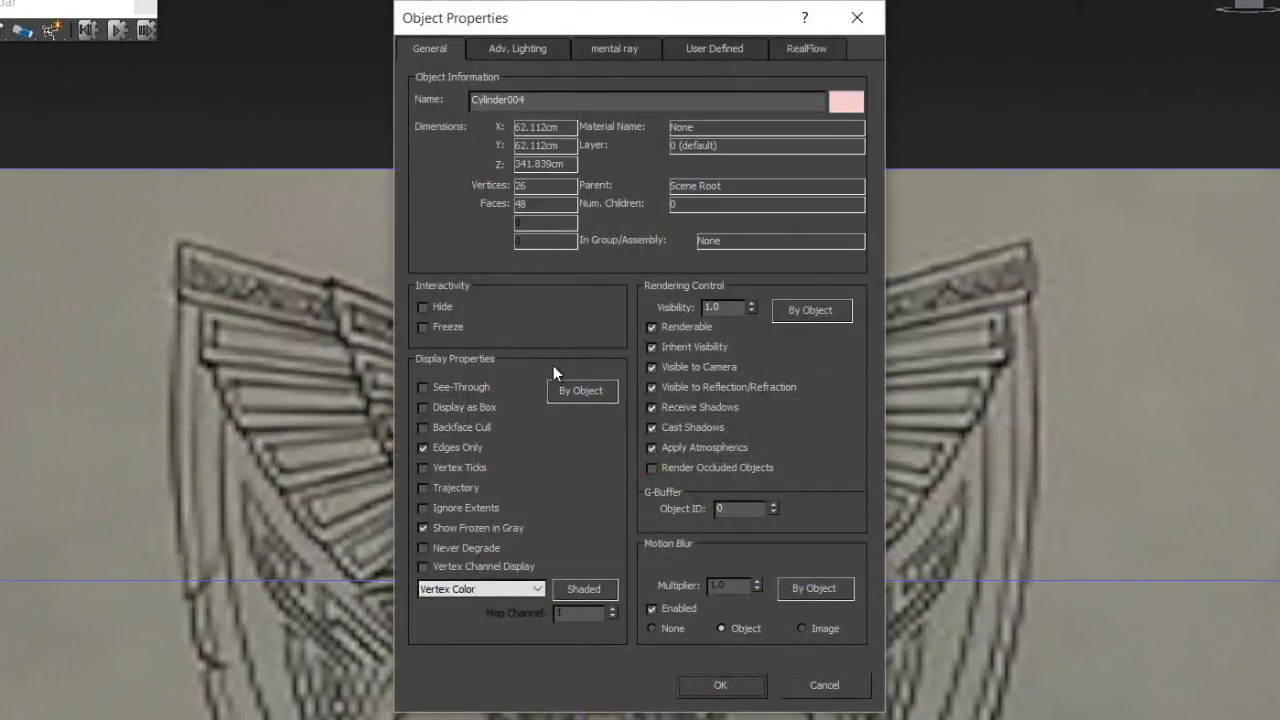
left_click(447, 387)
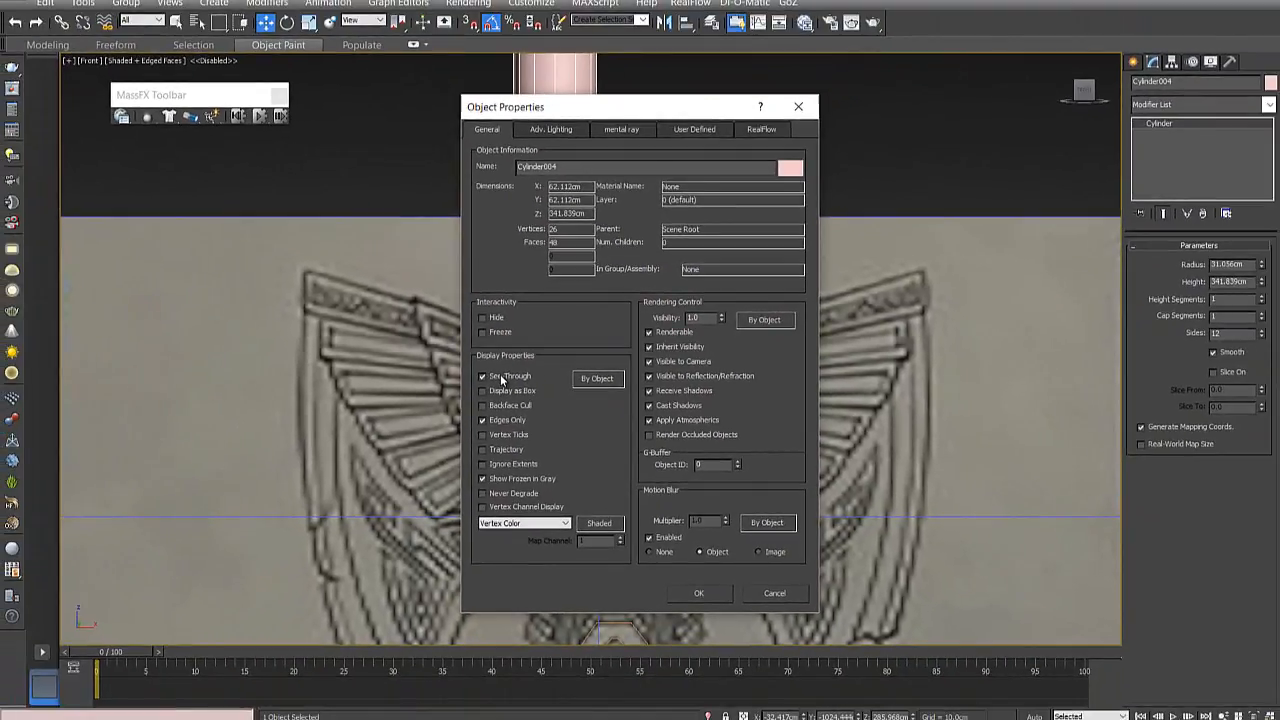
key("Return")
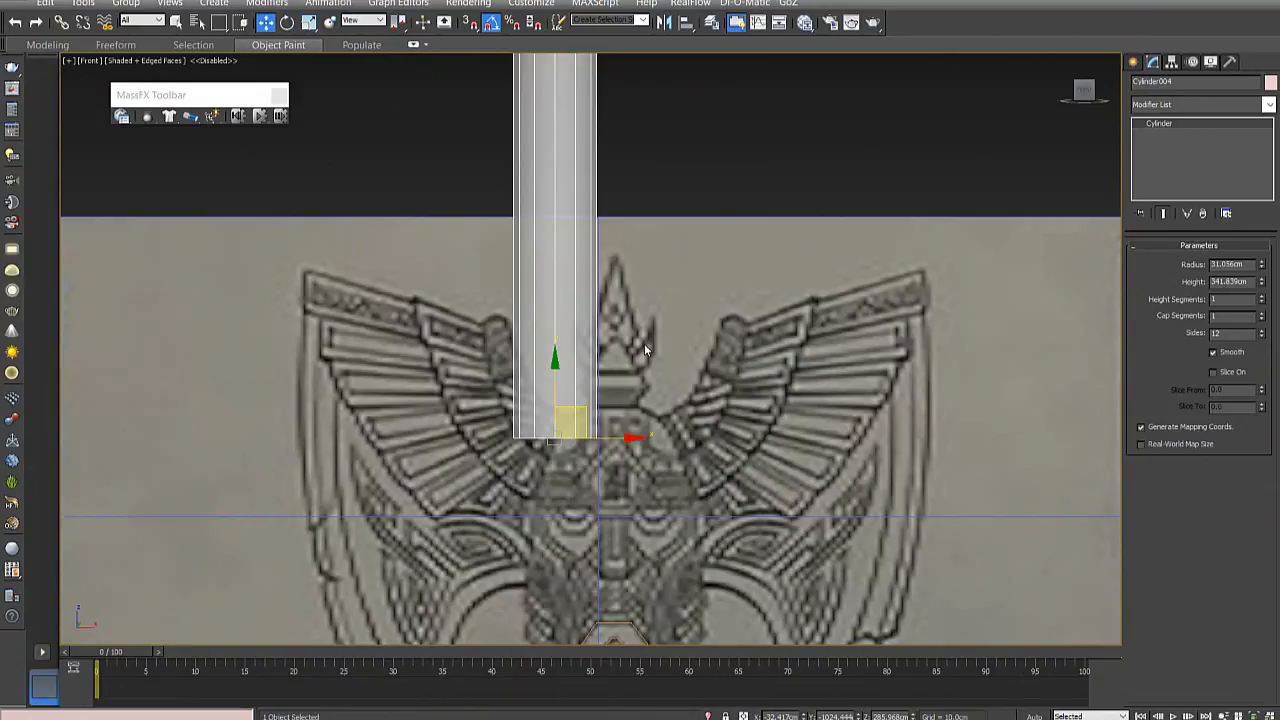
- Toggle the cylinder repeatedly between solid and see-through shading, ending on see-through
key("alt+x")
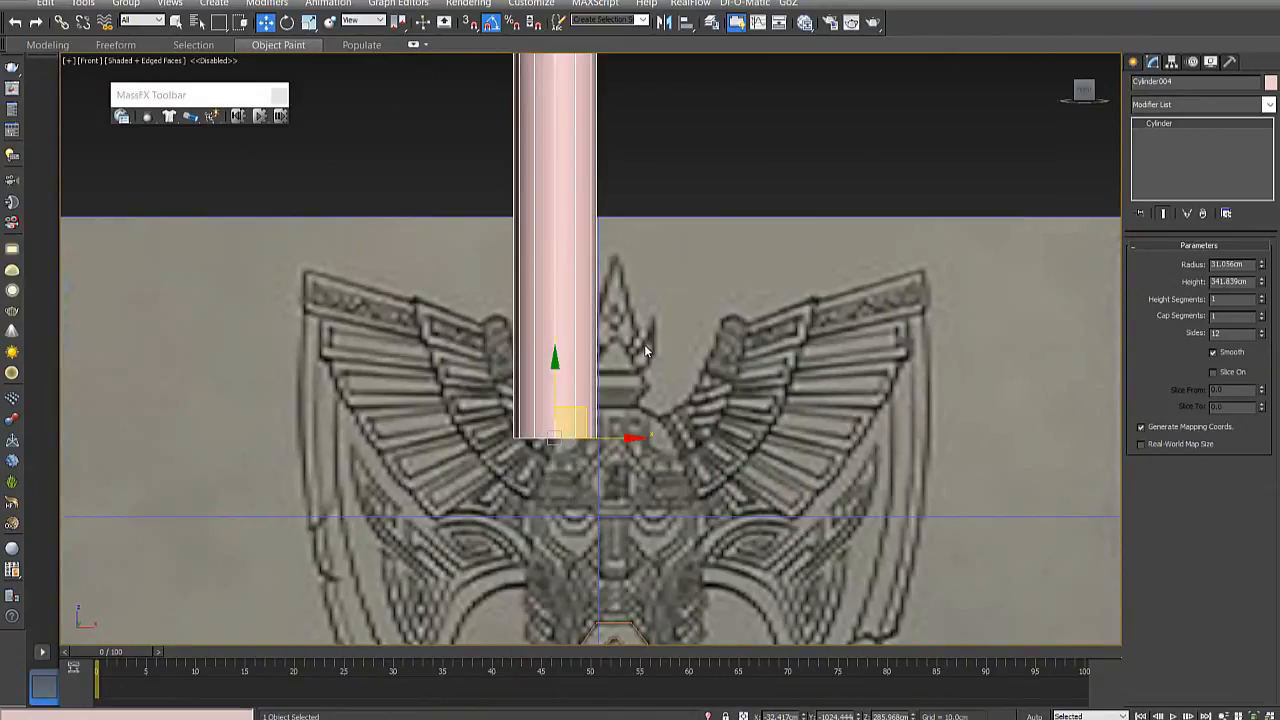
key("alt+x")
- Toggle the cylinder's see-through shading to compare it with the drawing, then deselect and reselect the cylinder
key("alt+x")
key("alt+x")
key("alt+x")
key("alt+x")
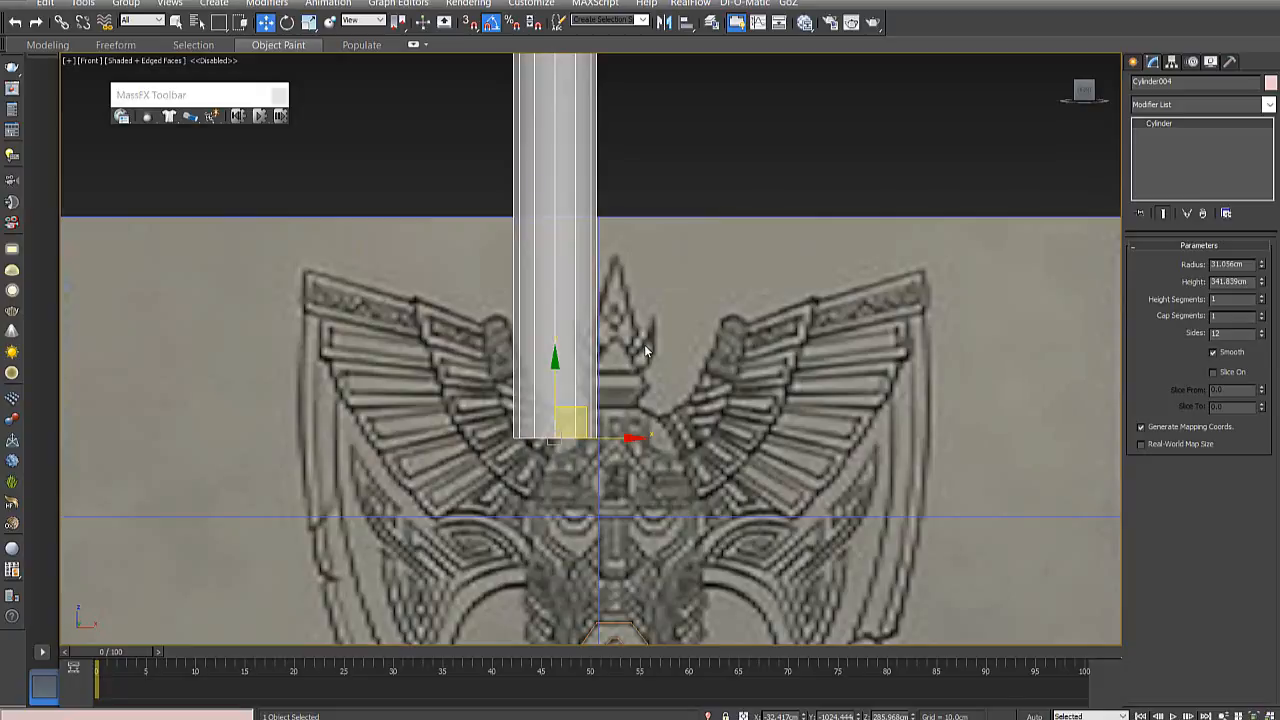
key("alt+x")
key("alt+x")
left_click(798, 130)
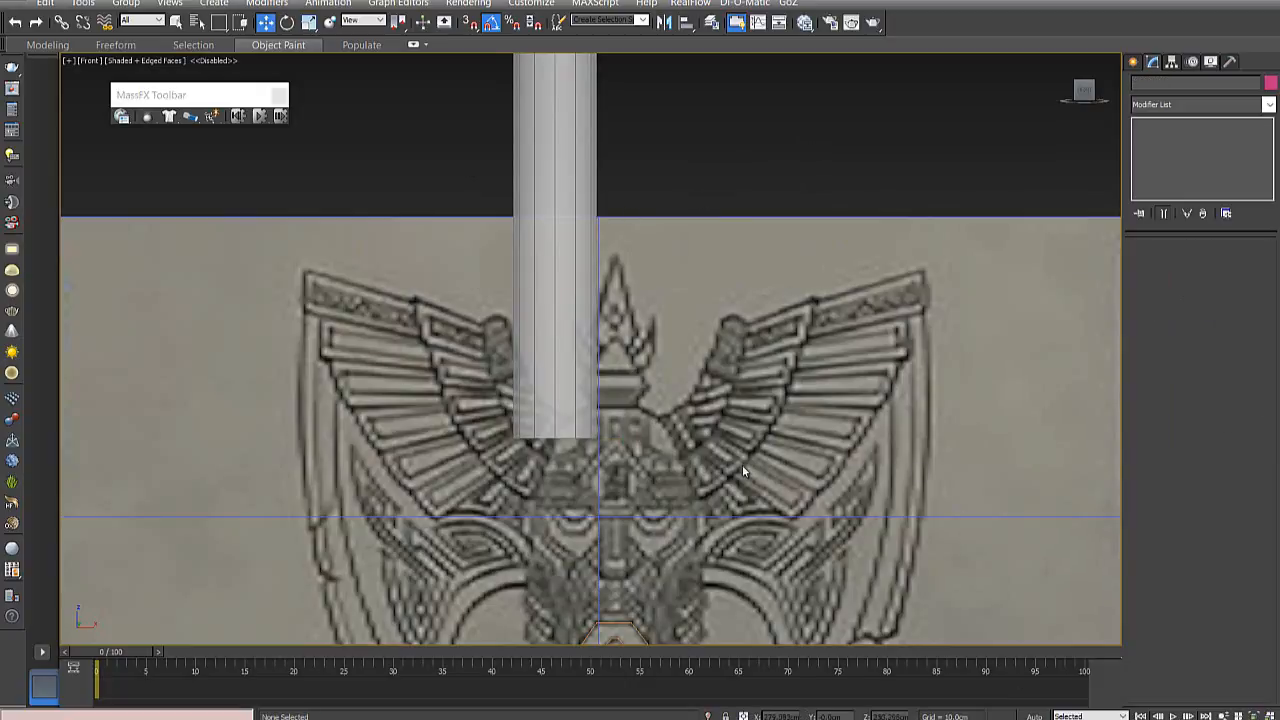
left_click(555, 291)
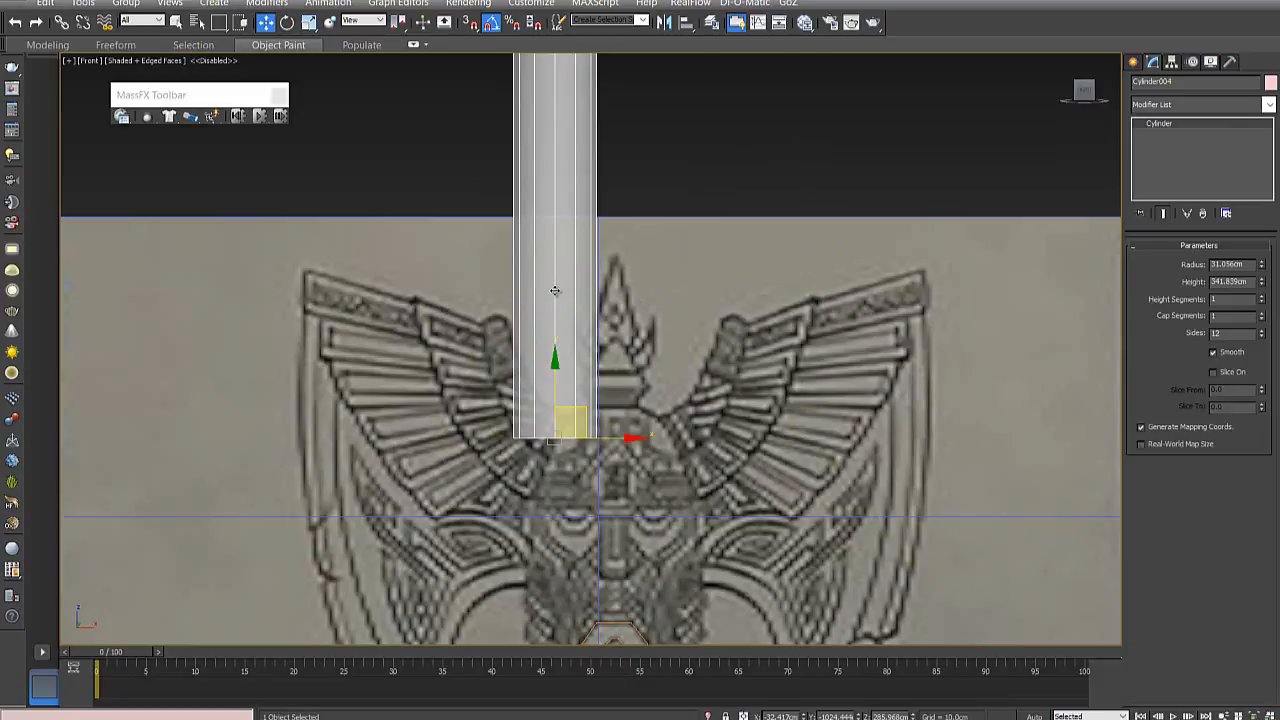
scroll(555, 291, "down", 4)
scroll(545, 316, "up", 2)
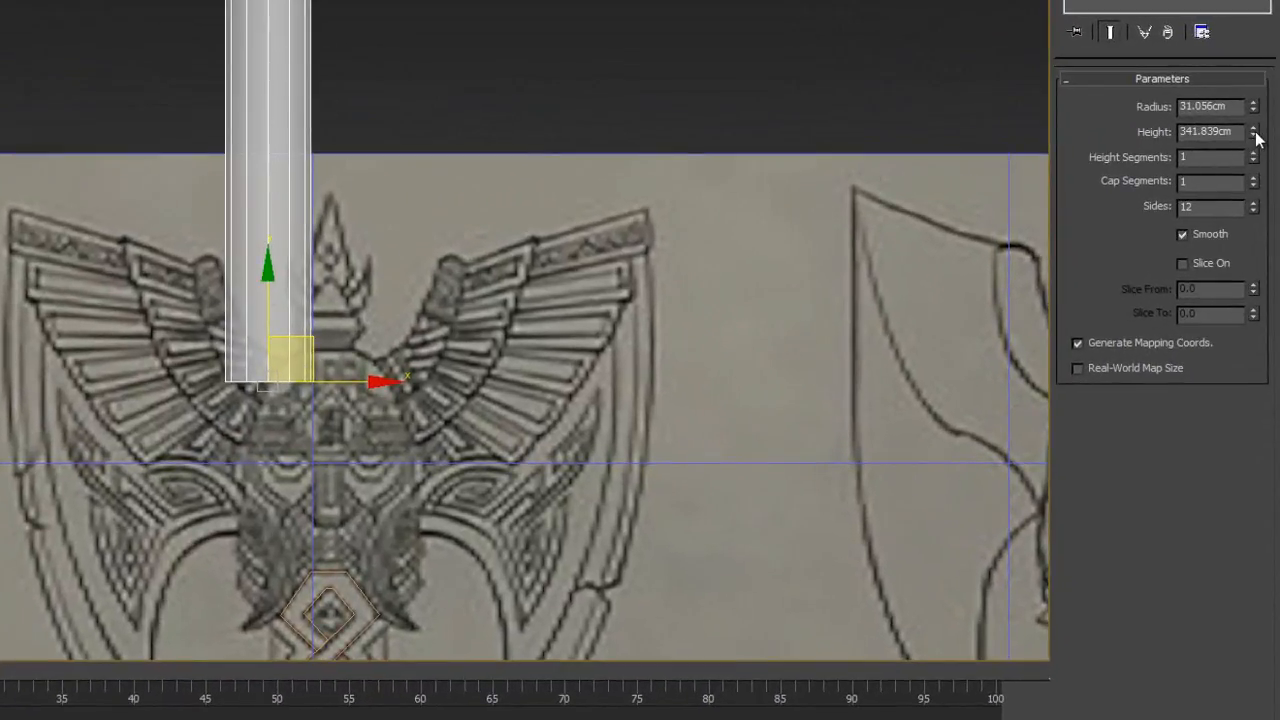
- Set the cylinder's height to 116.225 cm and its radius to 14.596 cm
left_click_drag(1253, 131, 1251, 196)
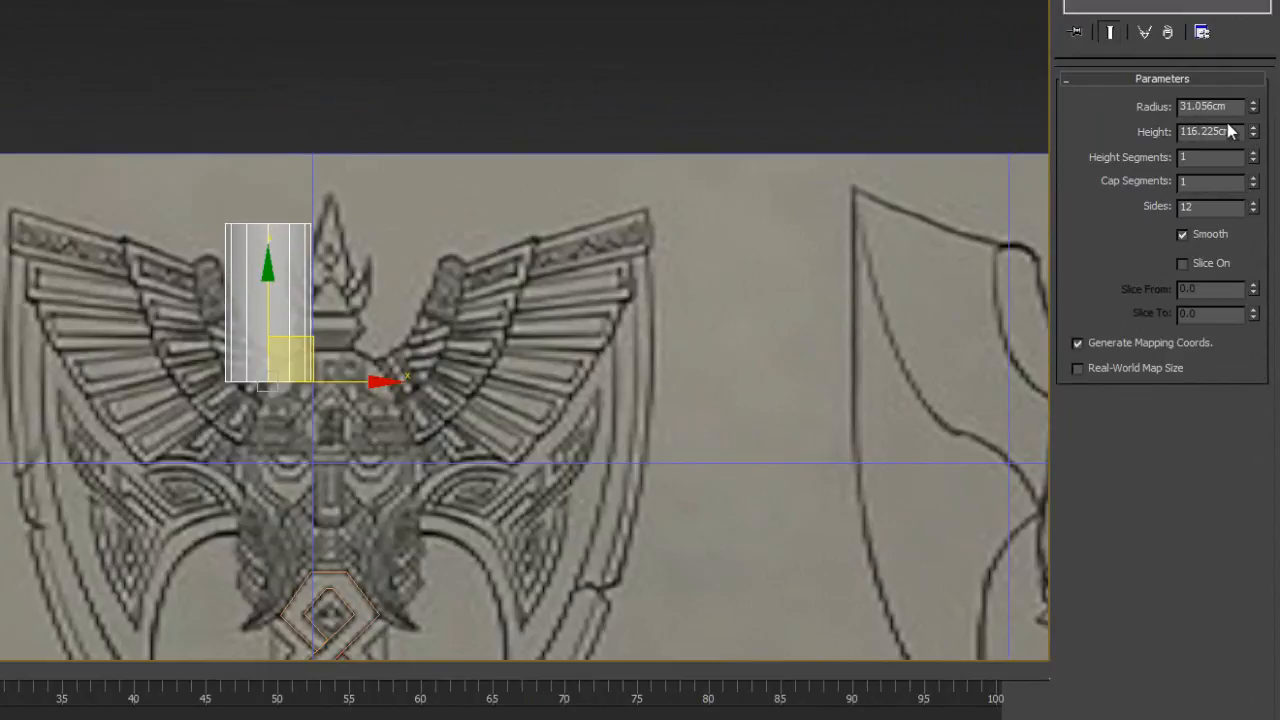
left_click_drag(1254, 106, 1254, 160)
scroll(465, 333, "up", 2)
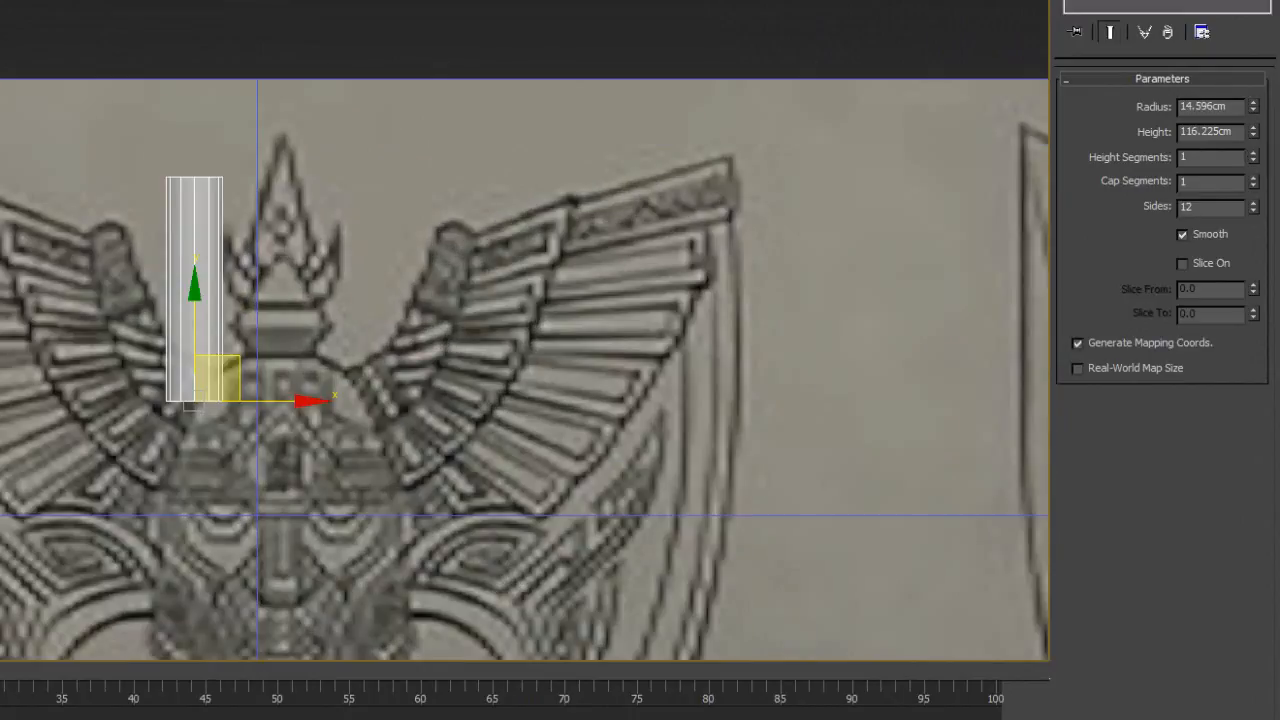
- Rotate the cylinder counterclockwise in the front view so it leans diagonally over the left wing
key("e")
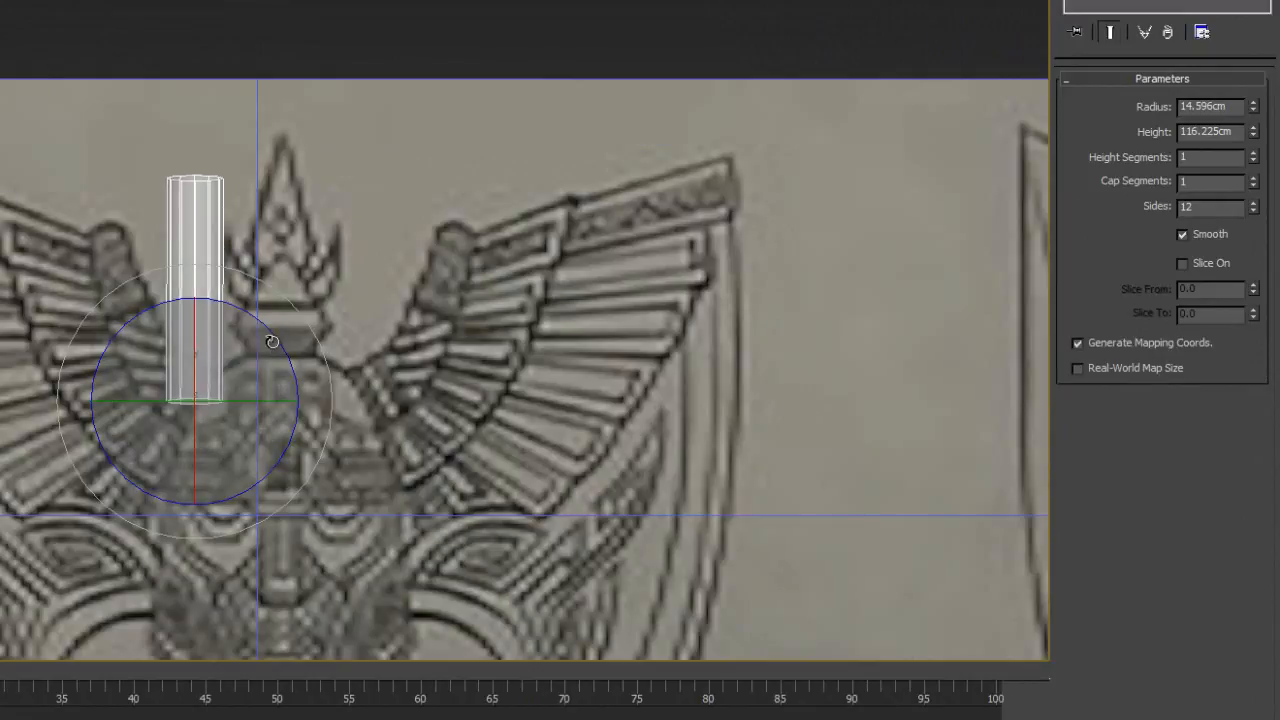
left_click_drag(298, 350, 247, 297)
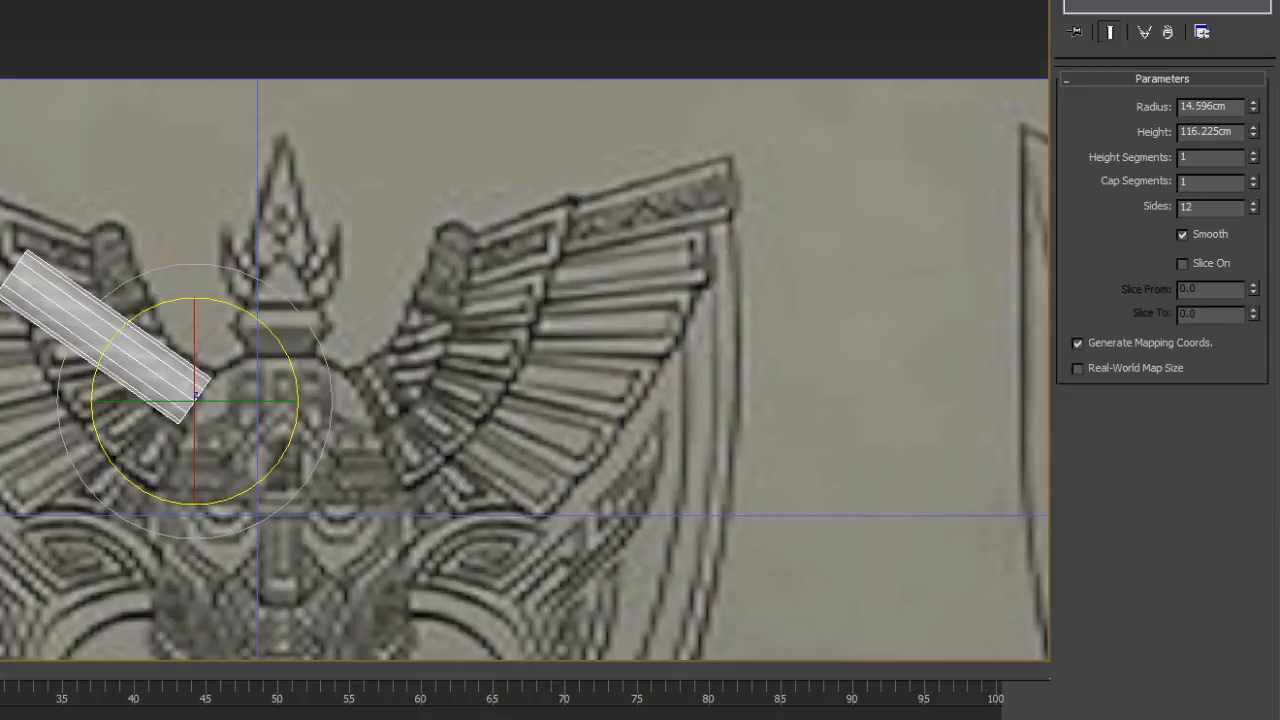
middle_click_drag(507, 316, 450, 220)
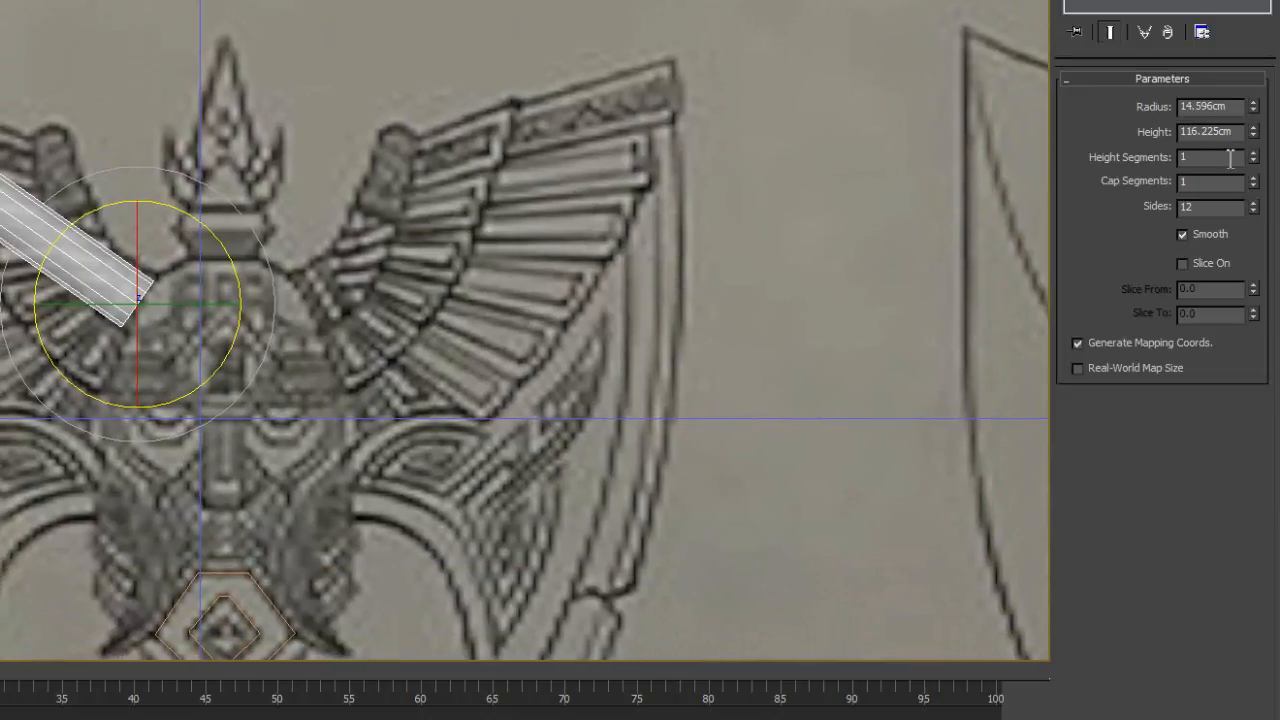
- Set the cylinder's radius to 15.764 cm and height to 133.659 cm, and shift it slightly toward the helmet
left_click_drag(1252, 102, 1252, 94)
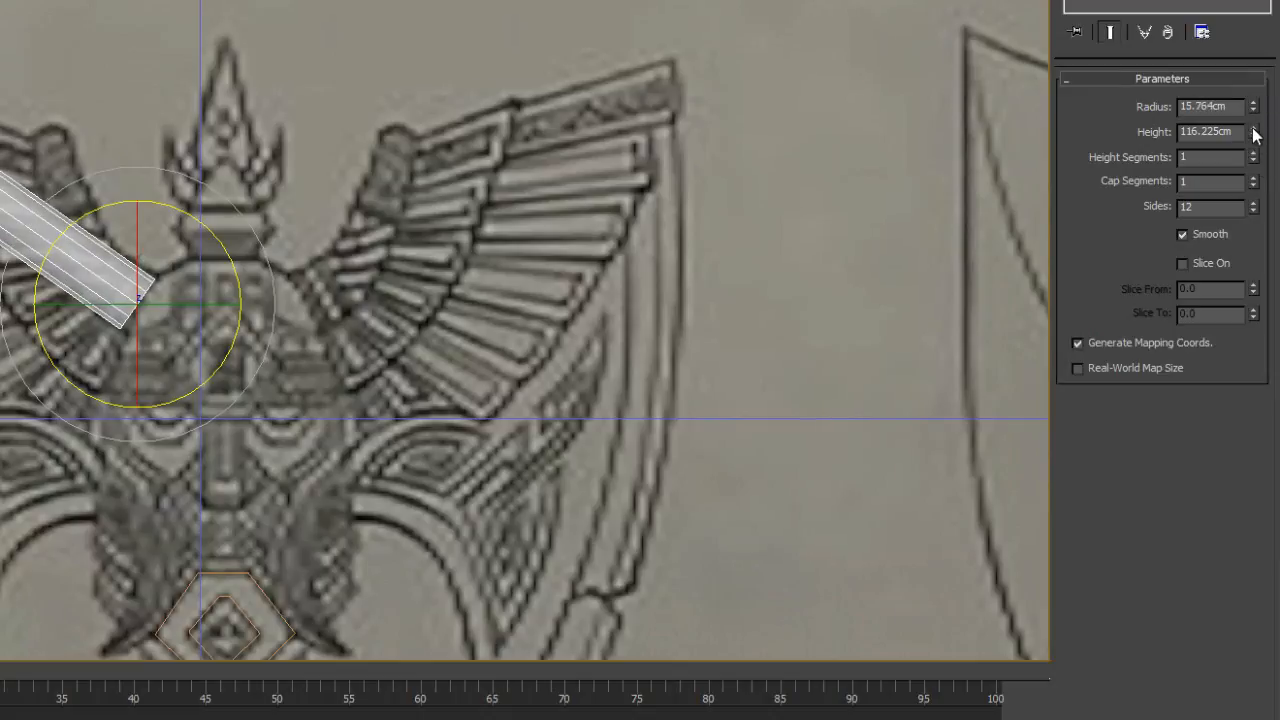
left_click_drag(1253, 133, 1253, 110)
key("w")
left_click(126, 148)
left_click(62, 237)
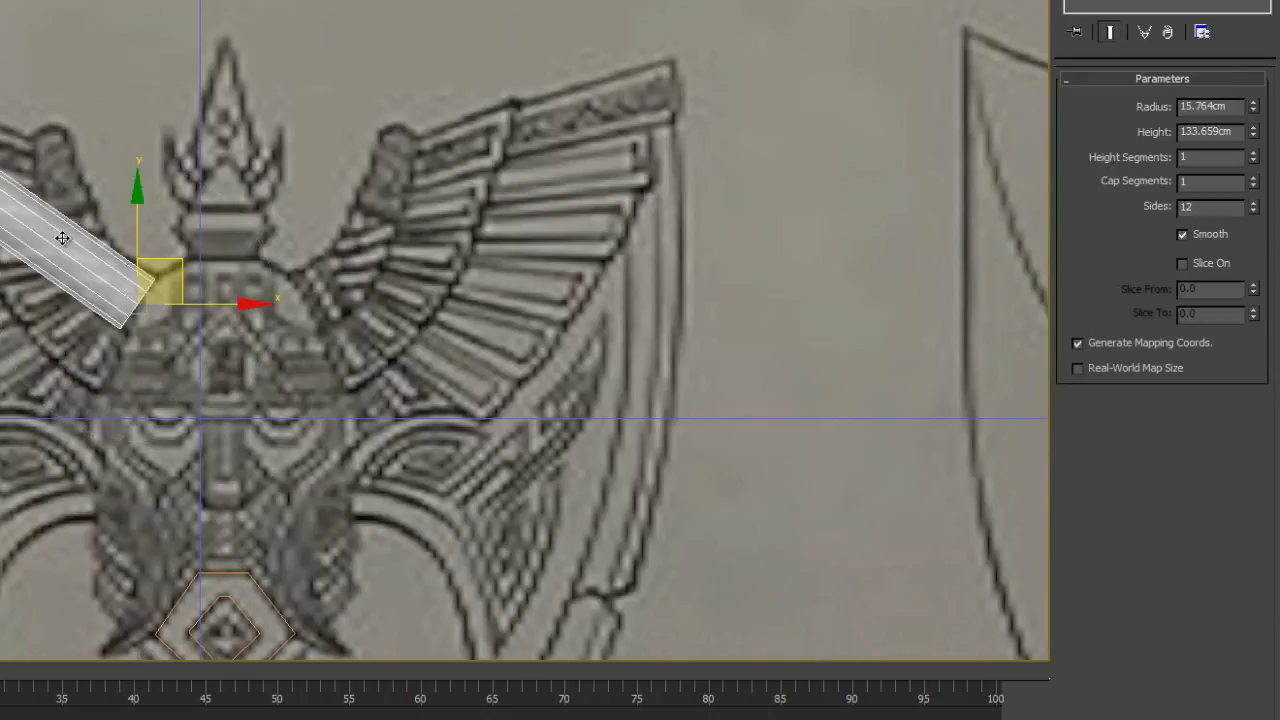
mouse_move(182, 267)
left_mouse_down()
mouse_move(157, 205)
mouse_move(187, 264)
left_mouse_up()
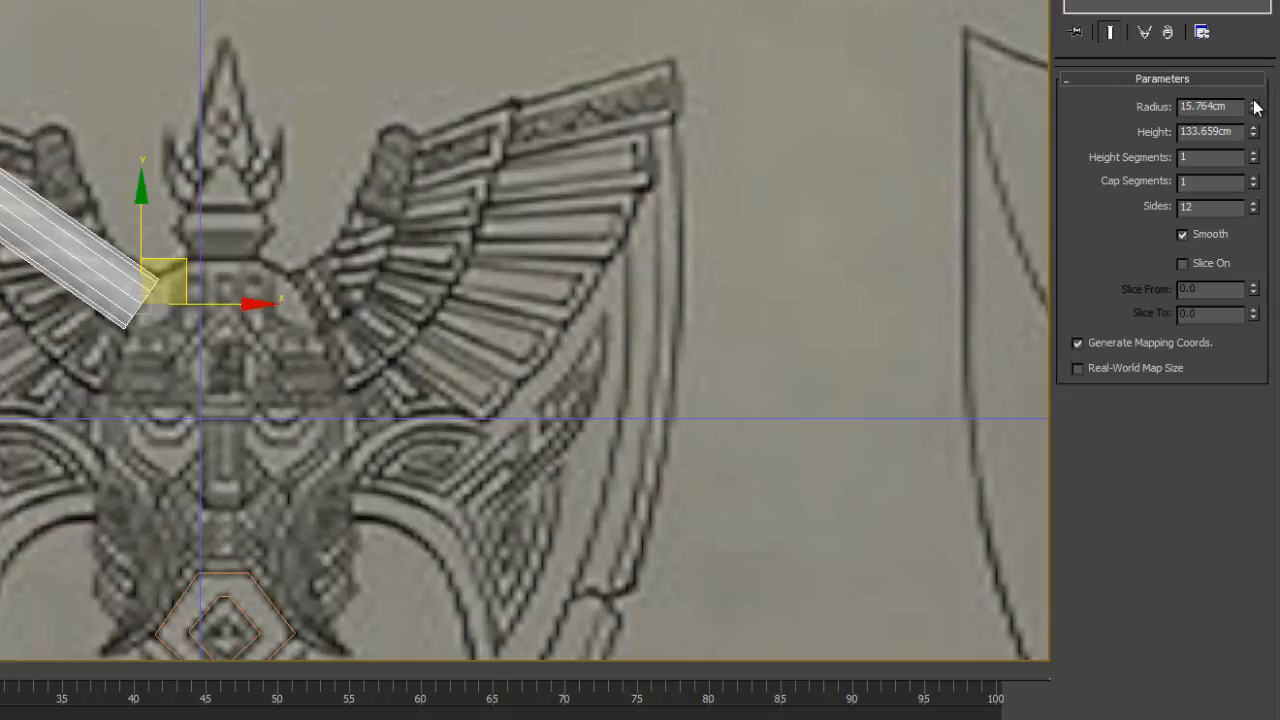
- Enlarge the cylinder's radius to about 18.85 cm and nudge its position slightly down and to the left
left_click_drag(1254, 101, 1253, 99)
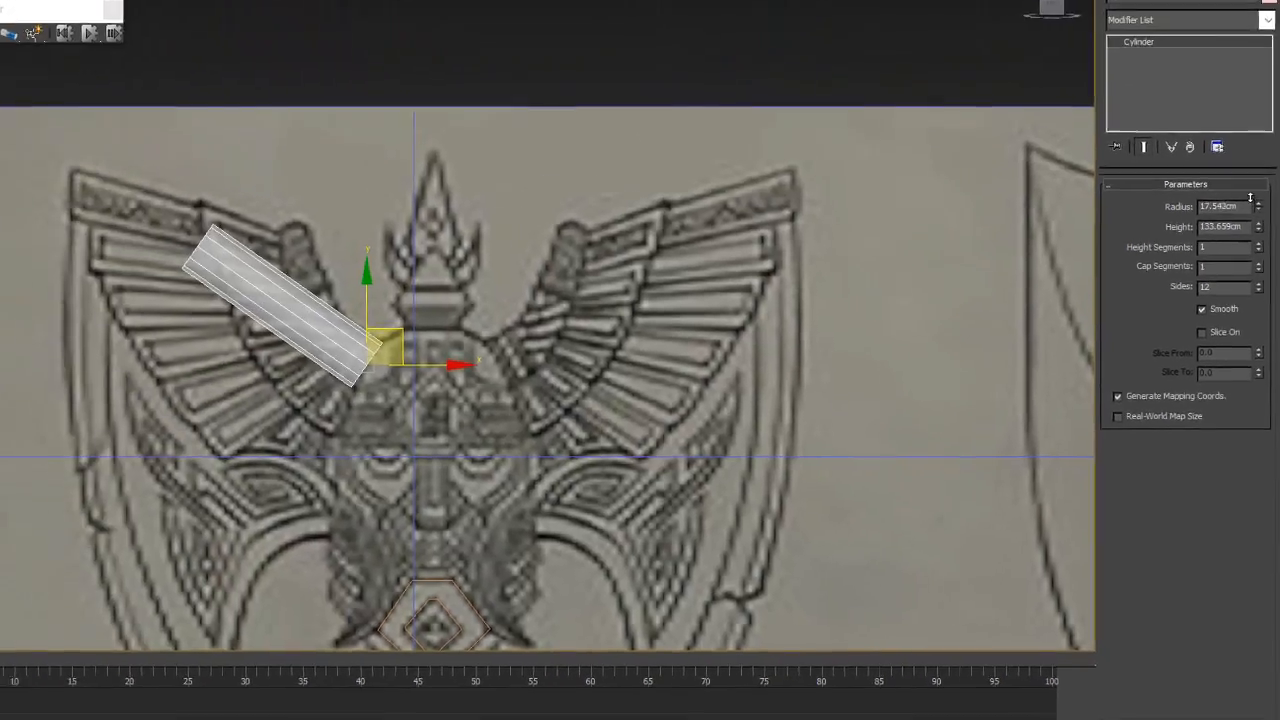
left_click_drag(1250, 198, 1247, 192)
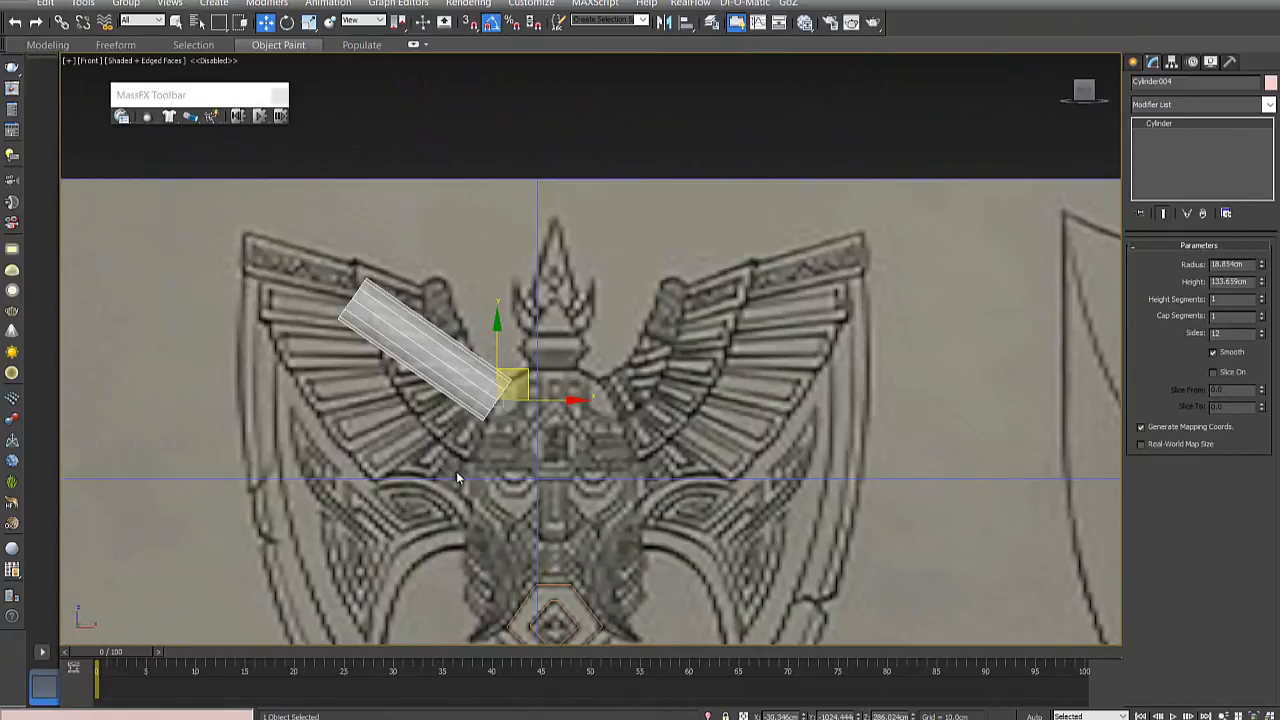
middle_click_drag(456, 471, 433, 443)
left_click_drag(503, 337, 500, 345)
- Convert the tilted cylinder to an Editable Poly
right_click(461, 357)
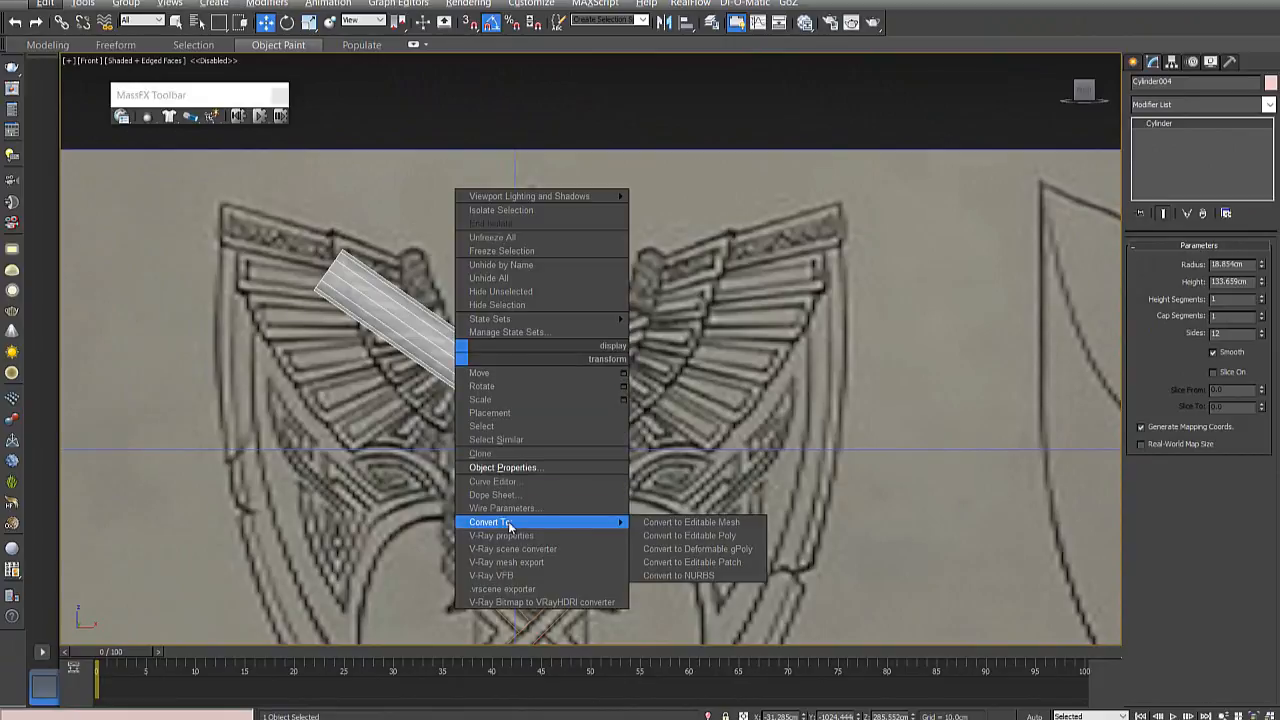
mouse_move(542, 524)
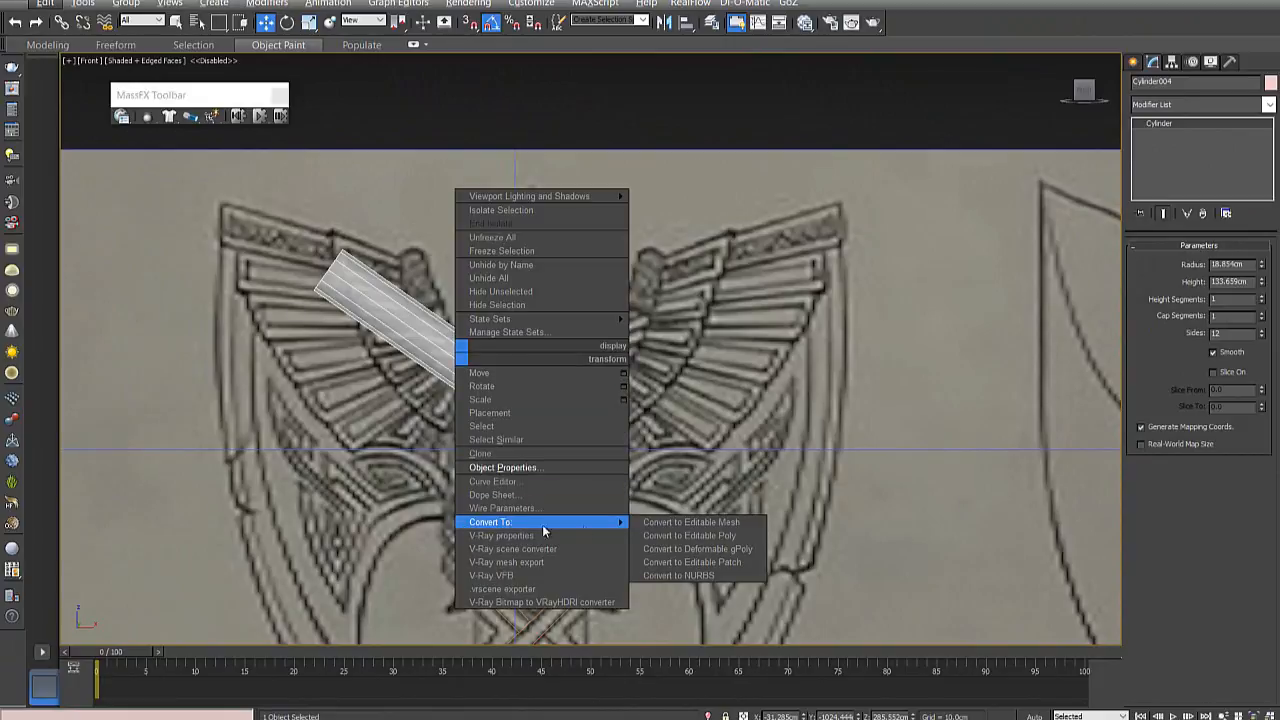
left_click(729, 537)
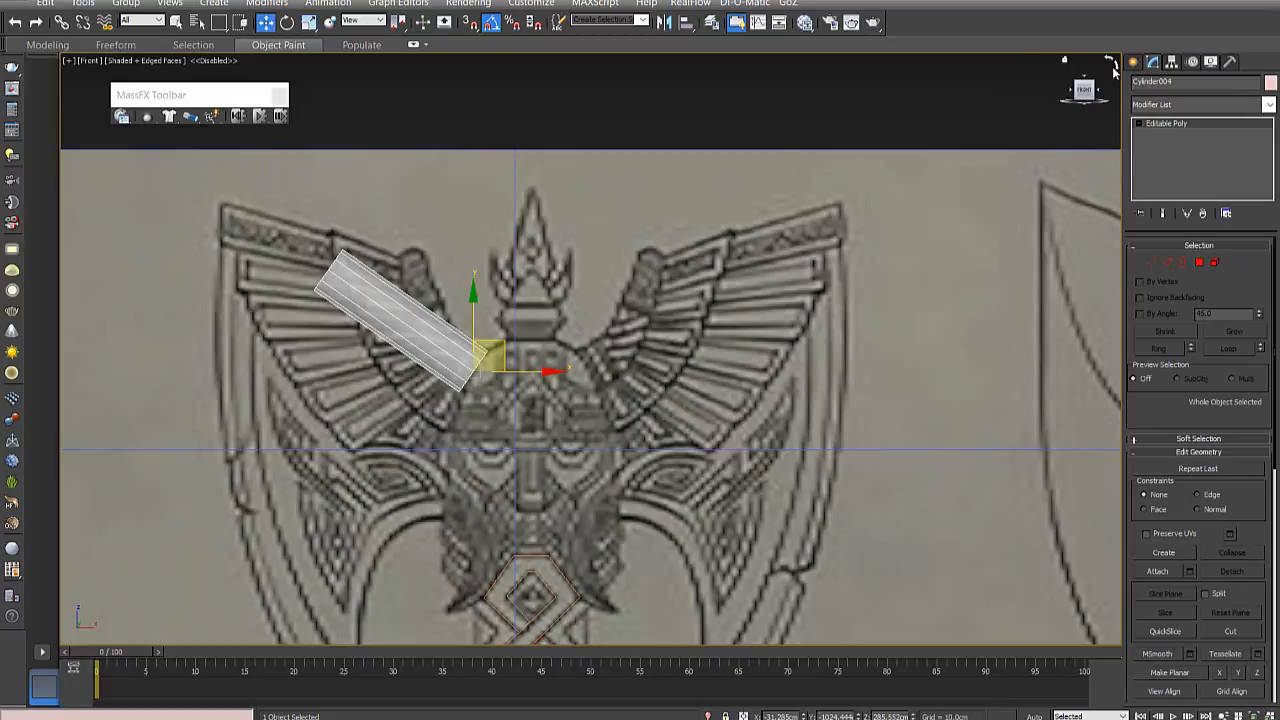
- Go through the cylinder's Vertex, Edge and Border sub-object levels, selecting a single lengthwise edge at Edge level
left_click(1152, 264)
left_click(1167, 262)
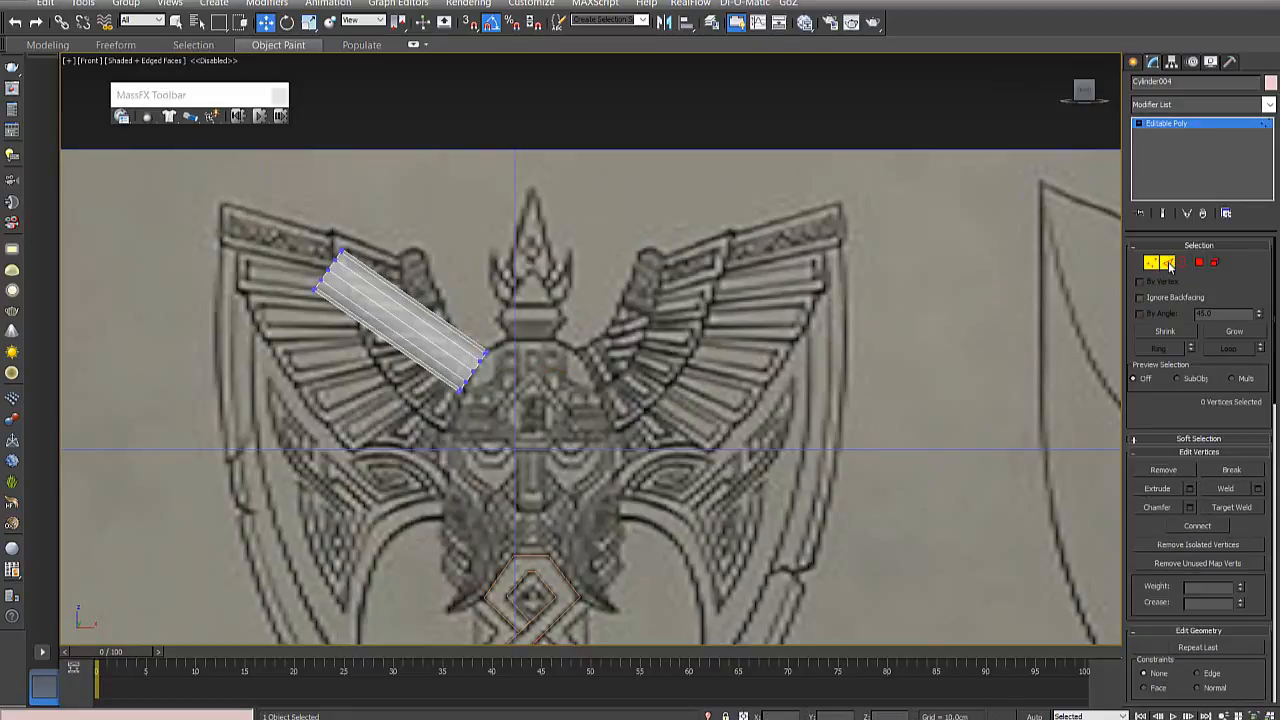
left_click(411, 310)
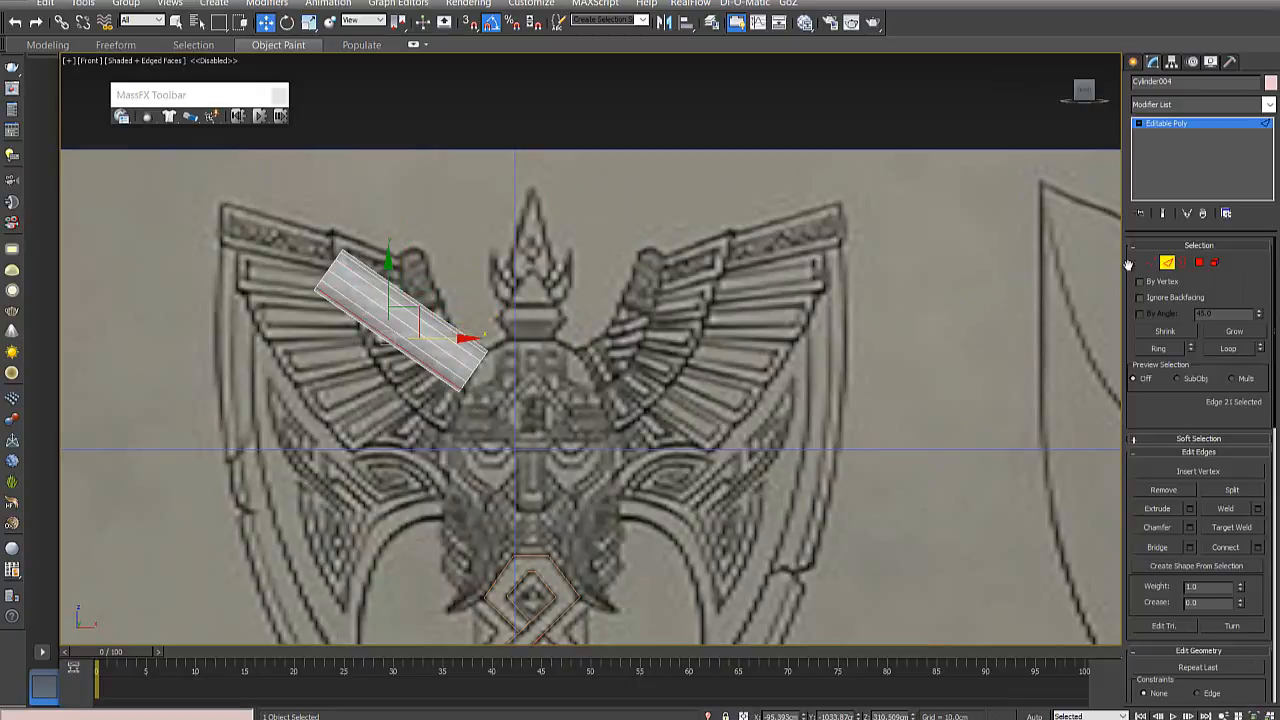
left_click(1185, 263)
middle_click_drag(378, 273, 345, 278, "alt")
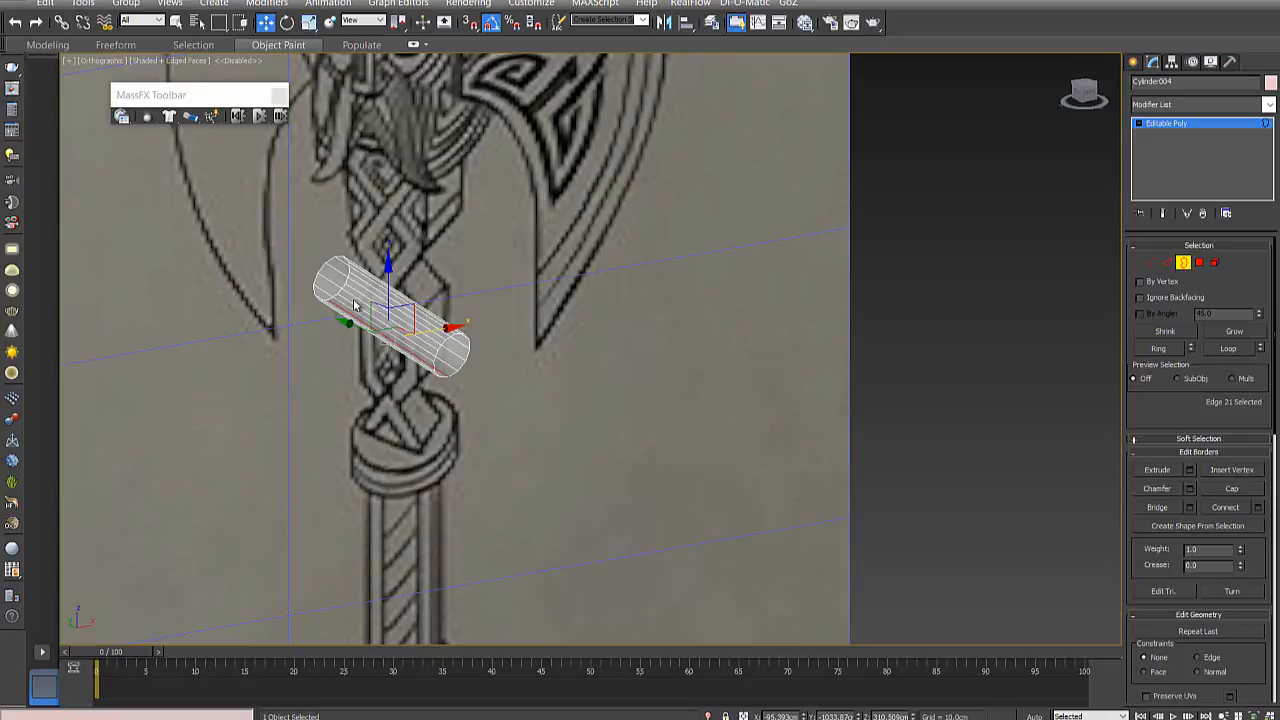
- Switch to the Polygon level and select individual lengthwise faces along the cylinder's side one after another
left_click(1199, 265)
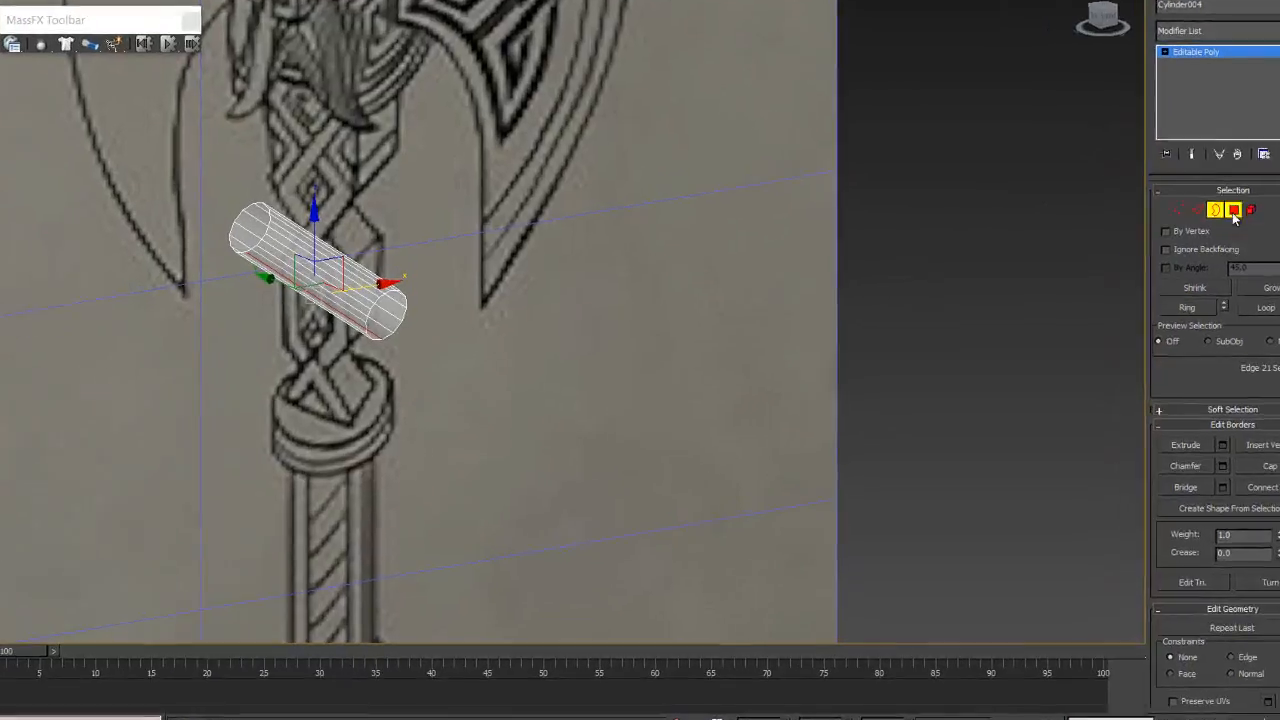
left_click(412, 342)
middle_click_drag(452, 303, 437, 275, "alt")
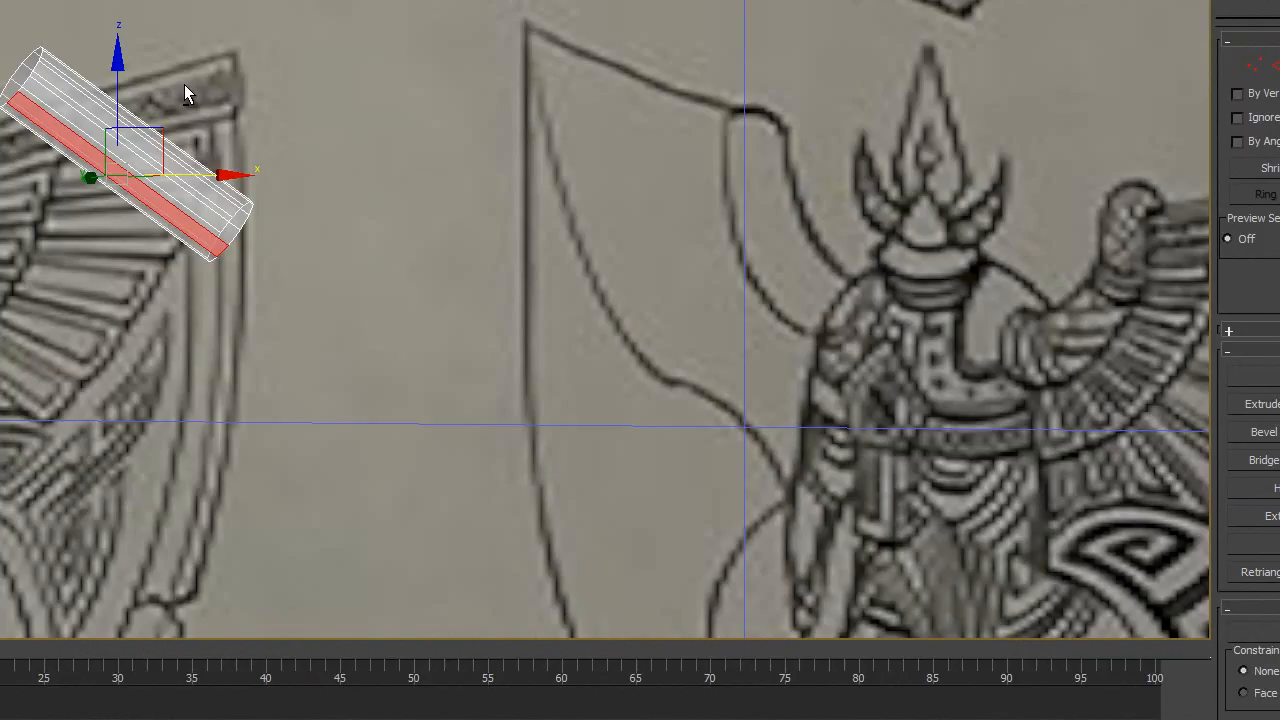
left_click(65, 115)
left_click(80, 95)
left_click(117, 145)
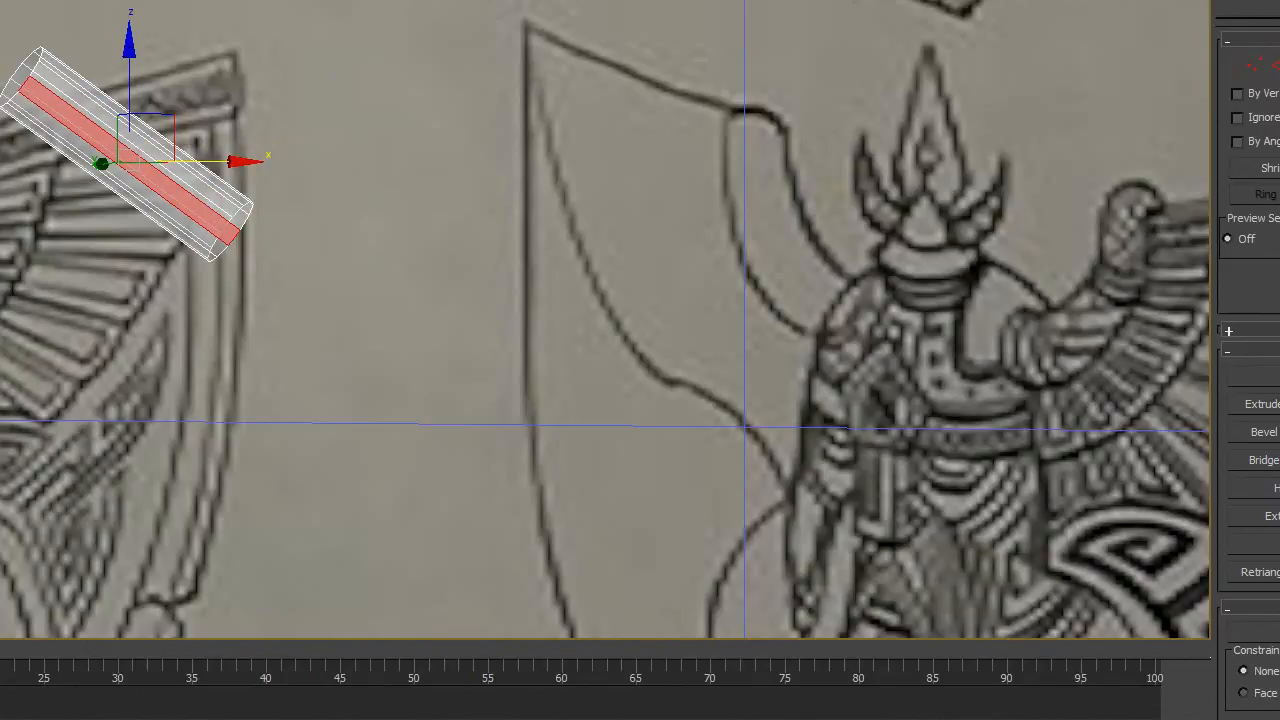
- Switch to the Element level and select the whole cylinder mesh
key("5")
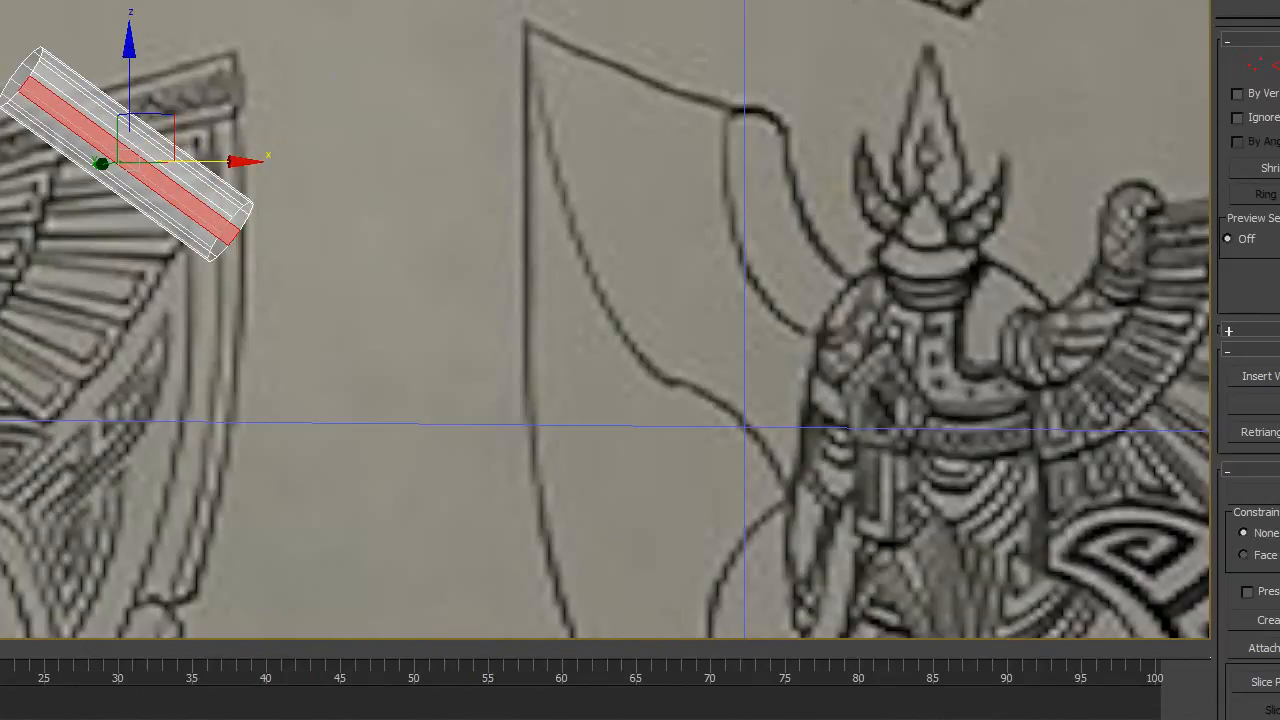
left_click(76, 89)
mouse_move(185, 139)
middle_mouse_down("alt")
mouse_move(132, 67)
mouse_move(180, 134)
mouse_move(163, 150)
middle_mouse_up("alt")
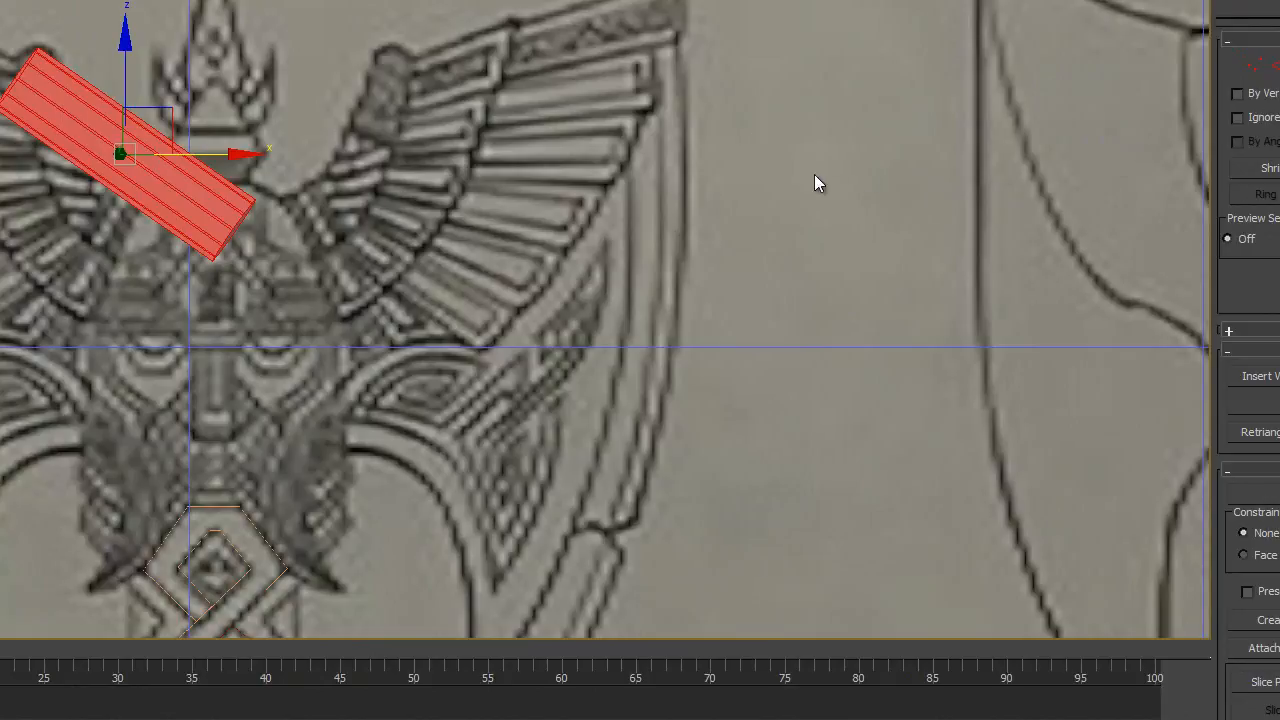
mouse_move(97, 250)
middle_mouse_down("alt")
mouse_move(154, 240)
mouse_move(192, 254)
mouse_move(97, 260)
mouse_move(108, 233)
mouse_move(106, 257)
mouse_move(89, 212)
mouse_move(111, 234)
mouse_move(100, 248)
middle_mouse_up("alt")
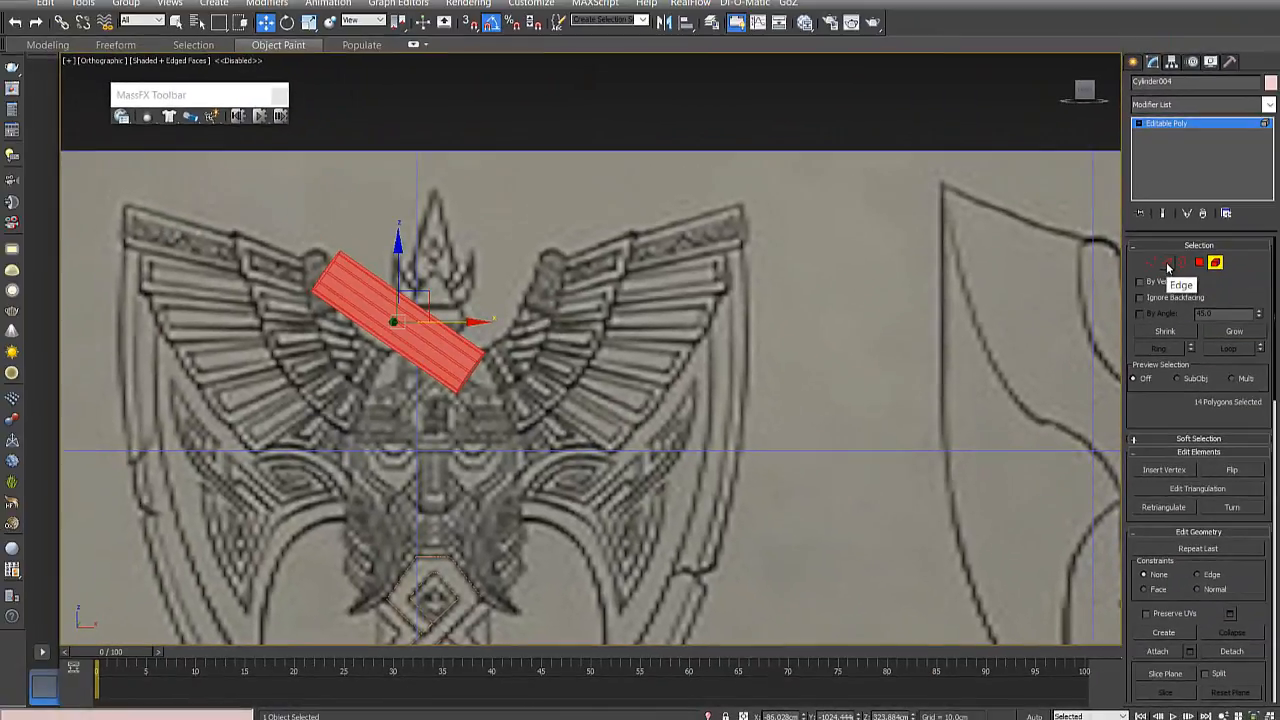
- Select a lengthwise edge along the cylinder's middle at the Edge level and return to the front view
left_click(1278, 66)
left_click(348, 291)
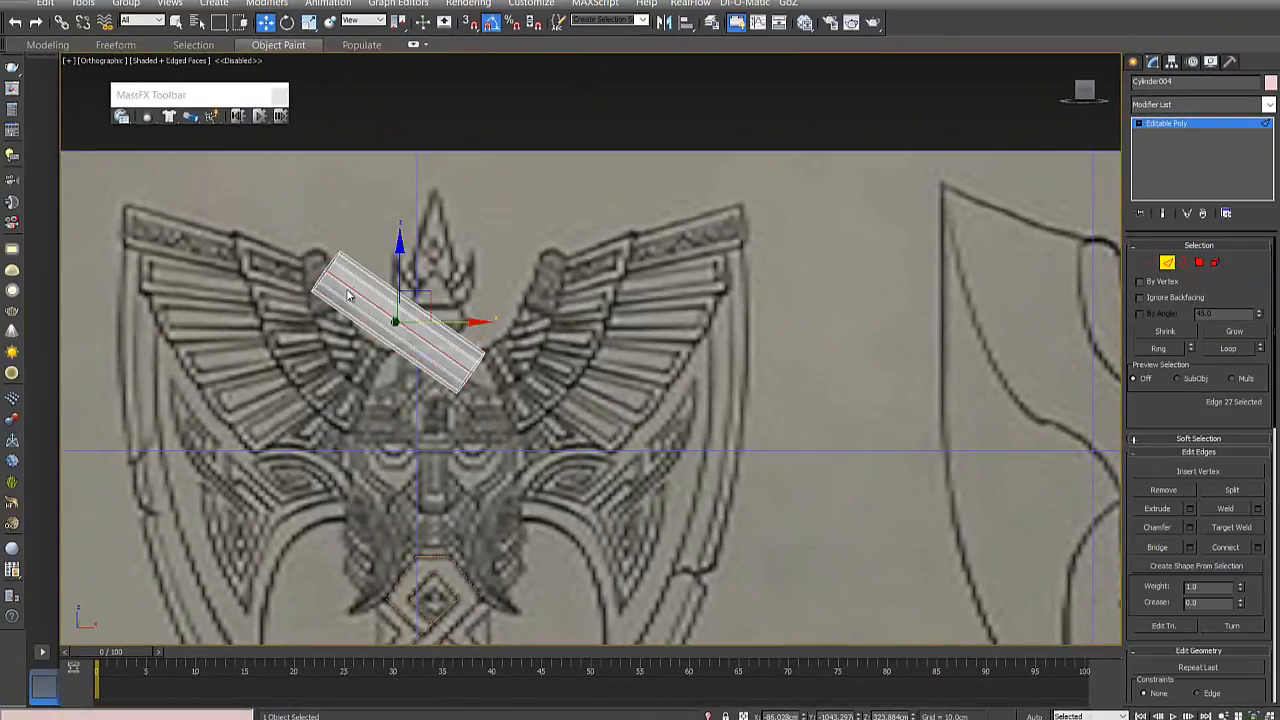
key("f")
scroll(622, 350, "down", 5)
middle_click_drag(597, 297, 598, 537)
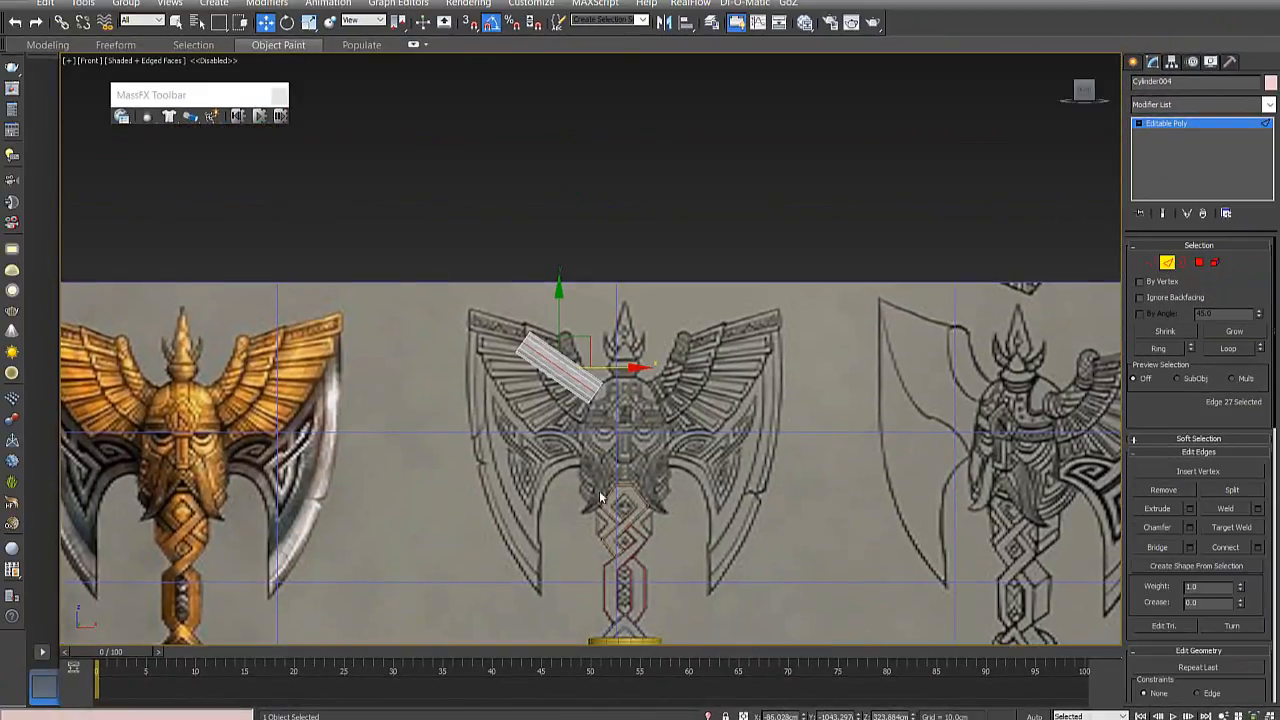
scroll(580, 390, "up", 4)
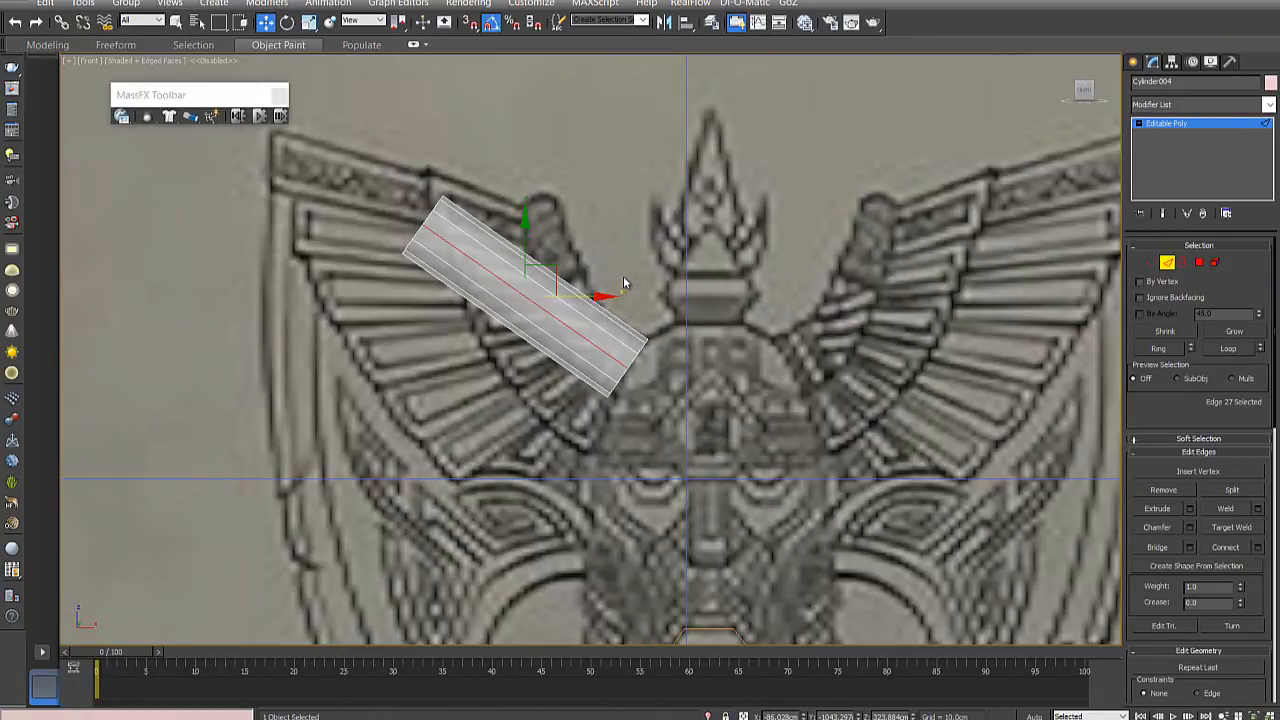
- Select two lengthwise edges on the cylinder and expand the selection to the full edge ring
left_click(586, 318)
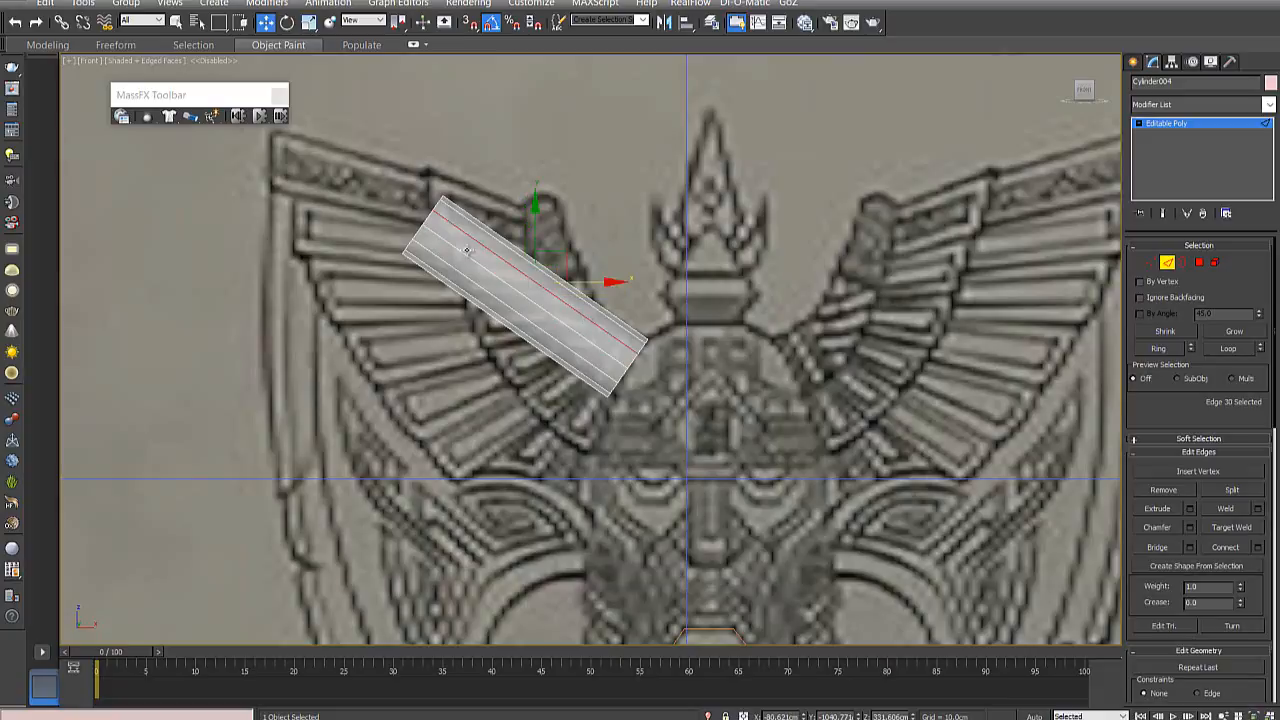
left_click(527, 300, "ctrl")
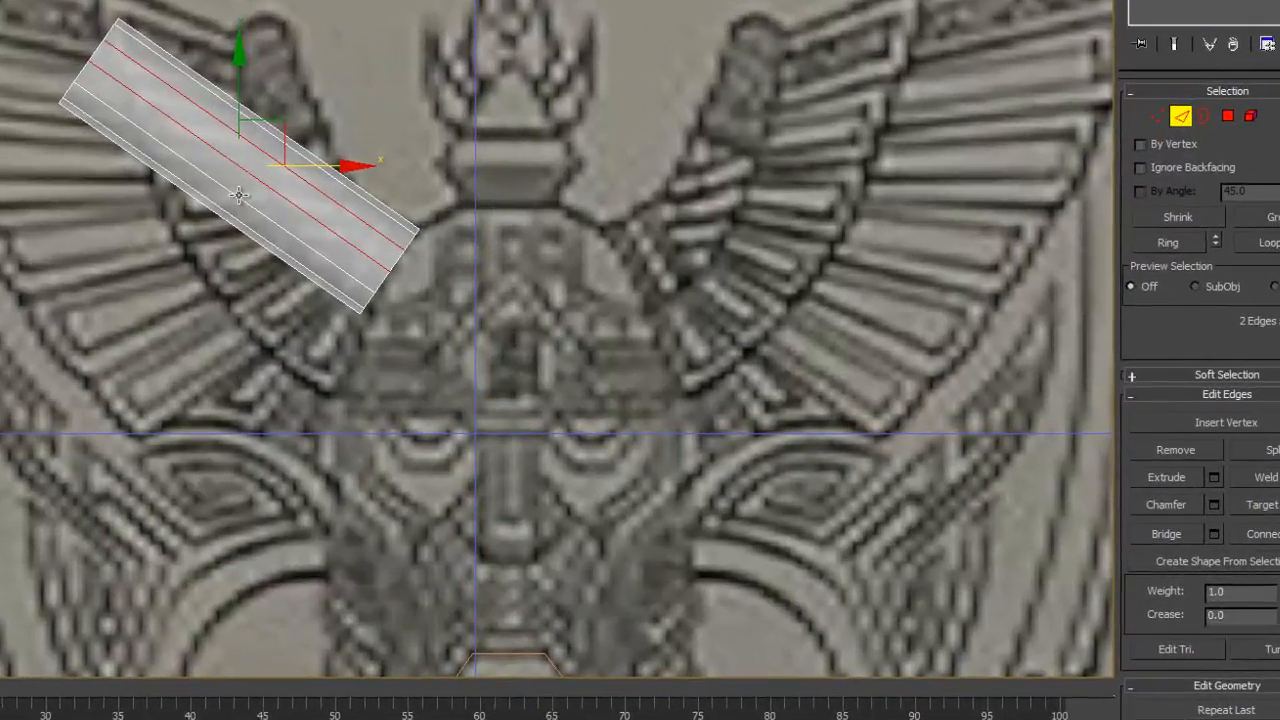
key("alt+r")
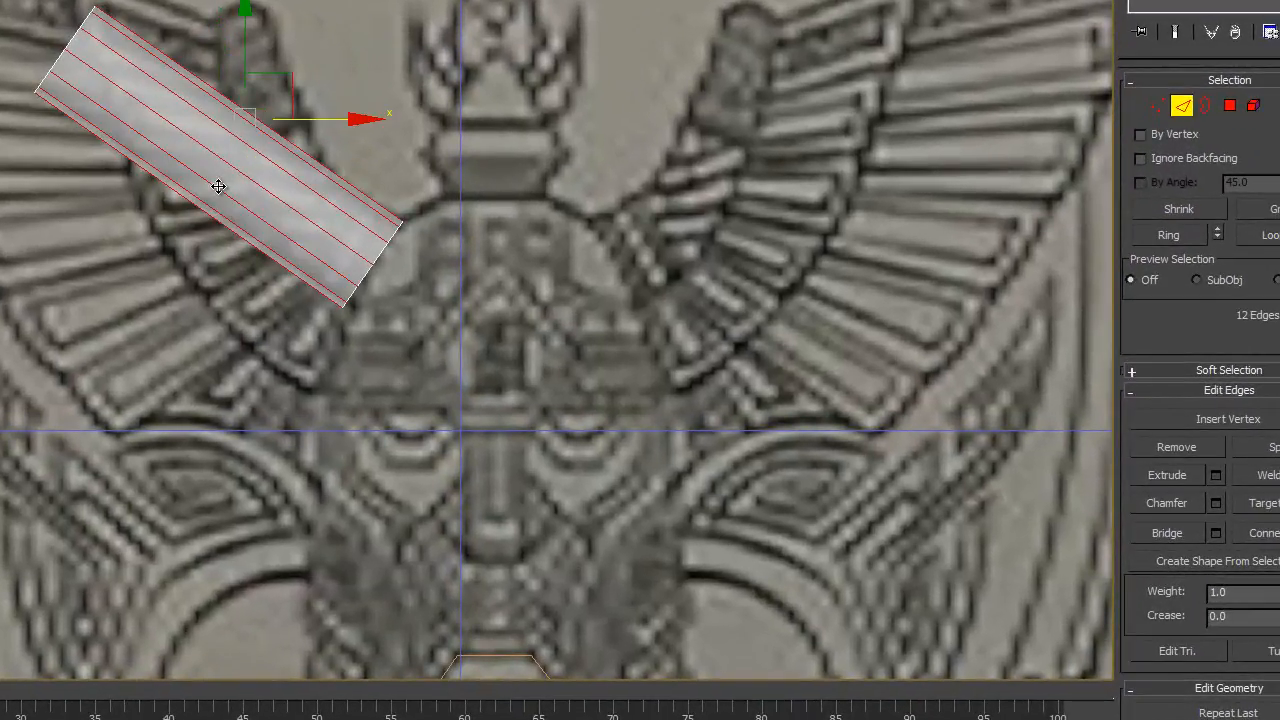
- Check the cylinder's selected edge ring from an angle and from the front, and change the selection region to Lasso
middle_click_drag(250, 203, 303, 246, "alt")
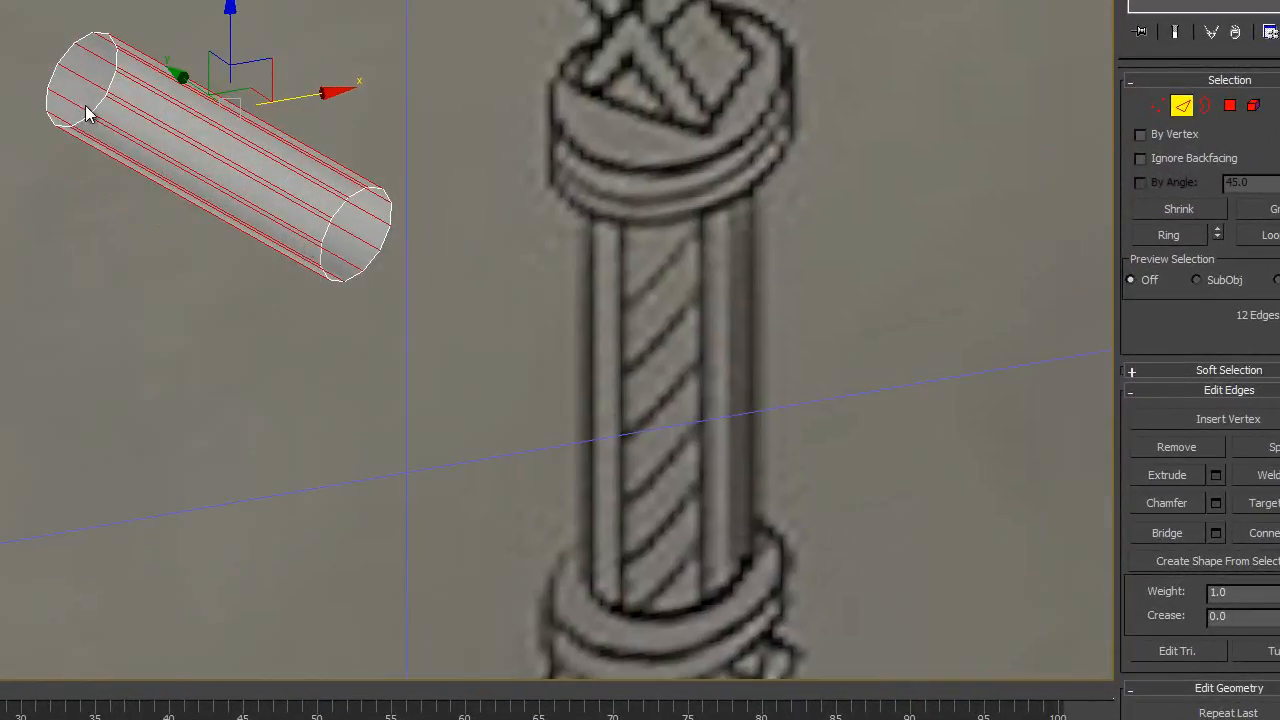
middle_click_drag(194, 238, 117, 226, "alt")
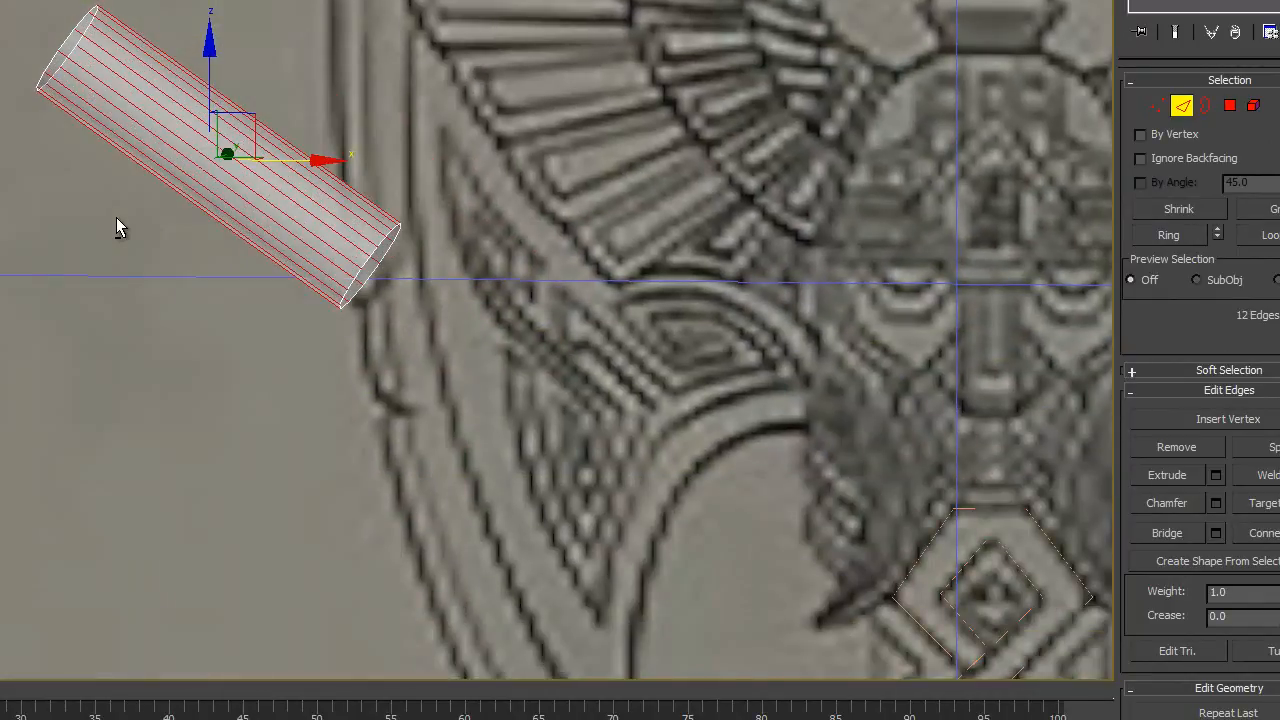
mouse_move(257, 163)
middle_mouse_down("alt")
mouse_move(191, 180)
mouse_move(217, 185)
mouse_move(249, 166)
mouse_move(323, 194)
mouse_move(337, 166)
mouse_move(358, 164)
mouse_move(346, 154)
middle_mouse_up("alt")
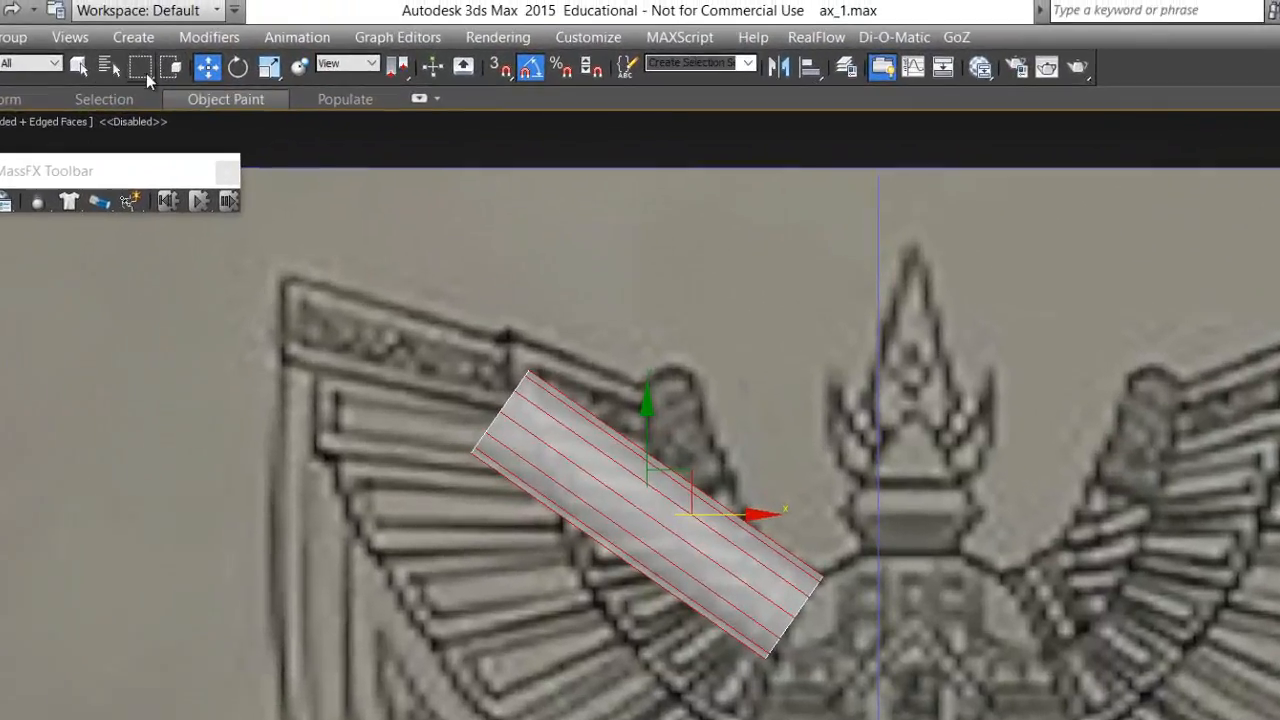
left_click(141, 68)
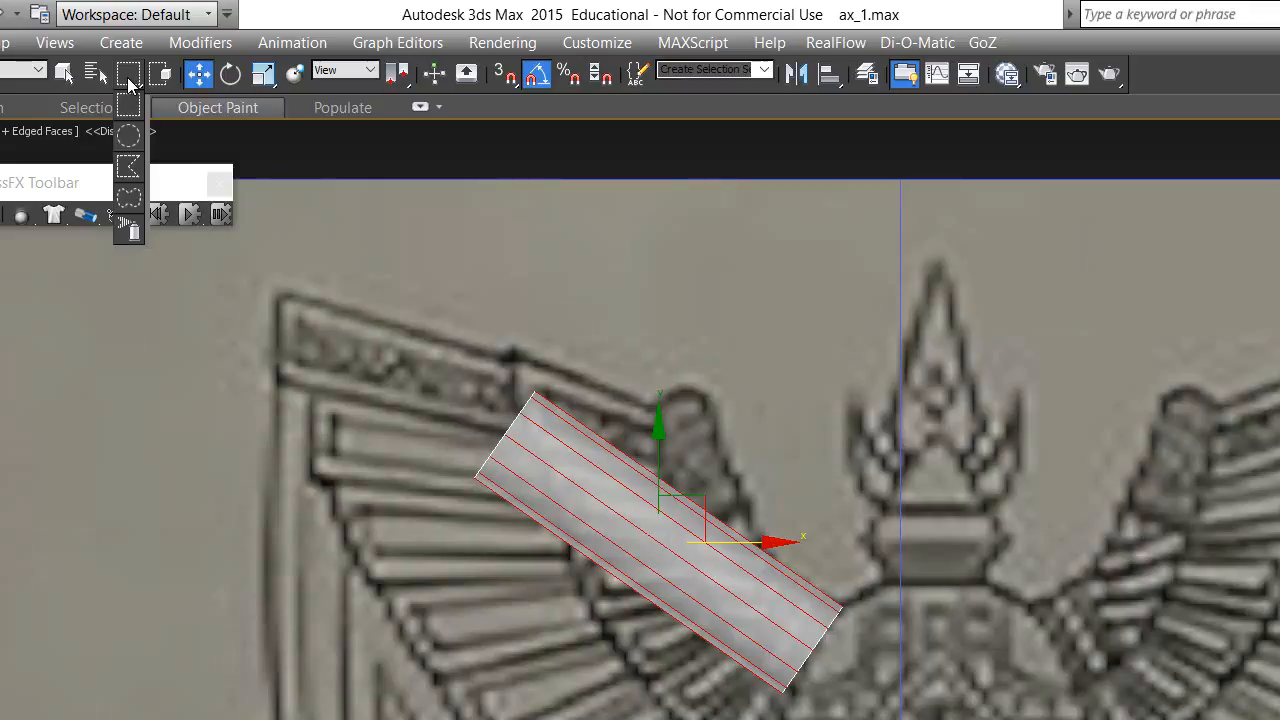
mouse_move(128, 85)
left_mouse_down()
mouse_move(131, 232)
mouse_move(129, 106)
mouse_move(131, 218)
mouse_move(133, 203)
left_mouse_up()
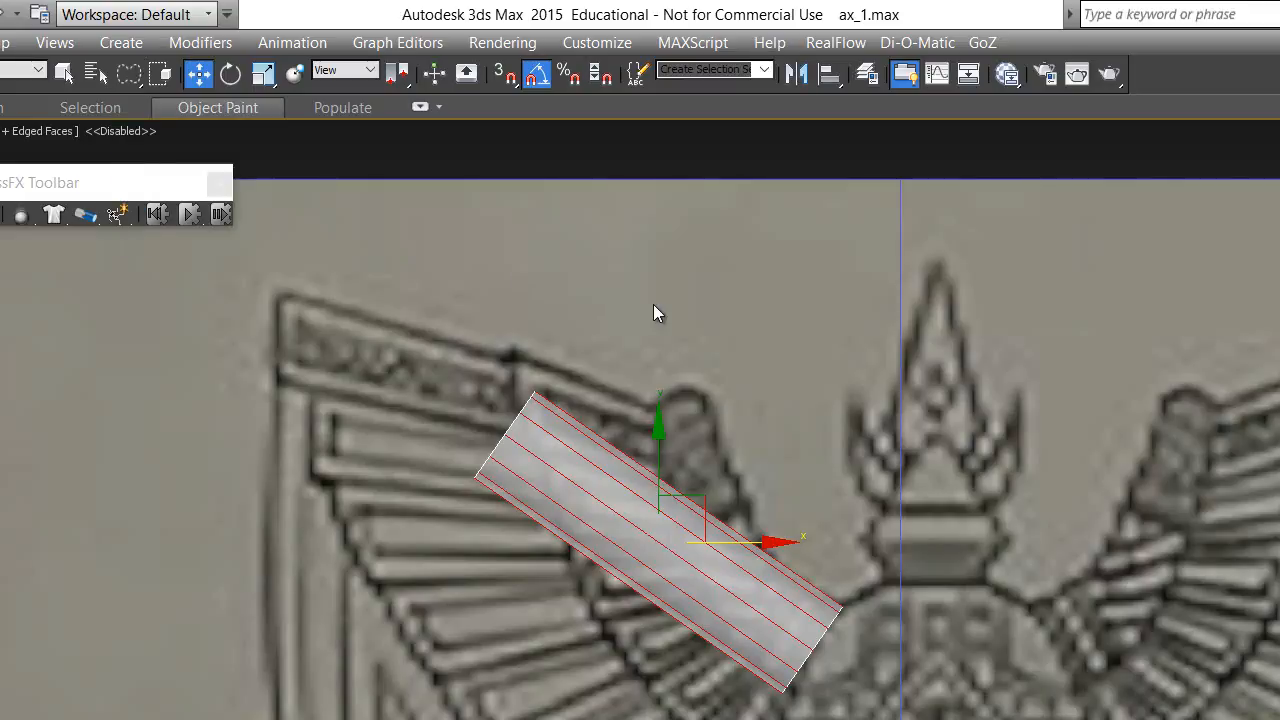
- Clear the edge selection and try freehand lasso selections across the cylinder's lengthwise edges, deselecting between attempts
left_click(795, 310)
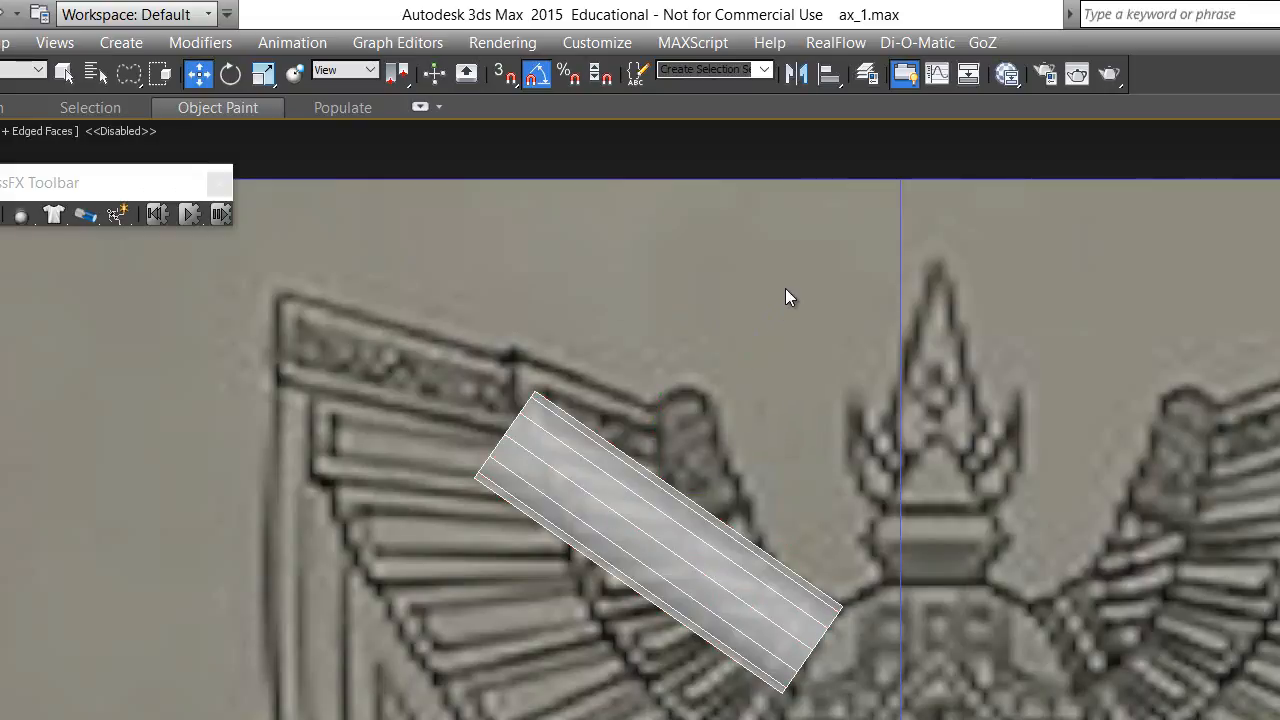
mouse_move(626, 424)
left_mouse_down()
mouse_move(612, 482)
mouse_move(635, 502)
left_mouse_up()
left_click_drag(828, 392, 824, 389)
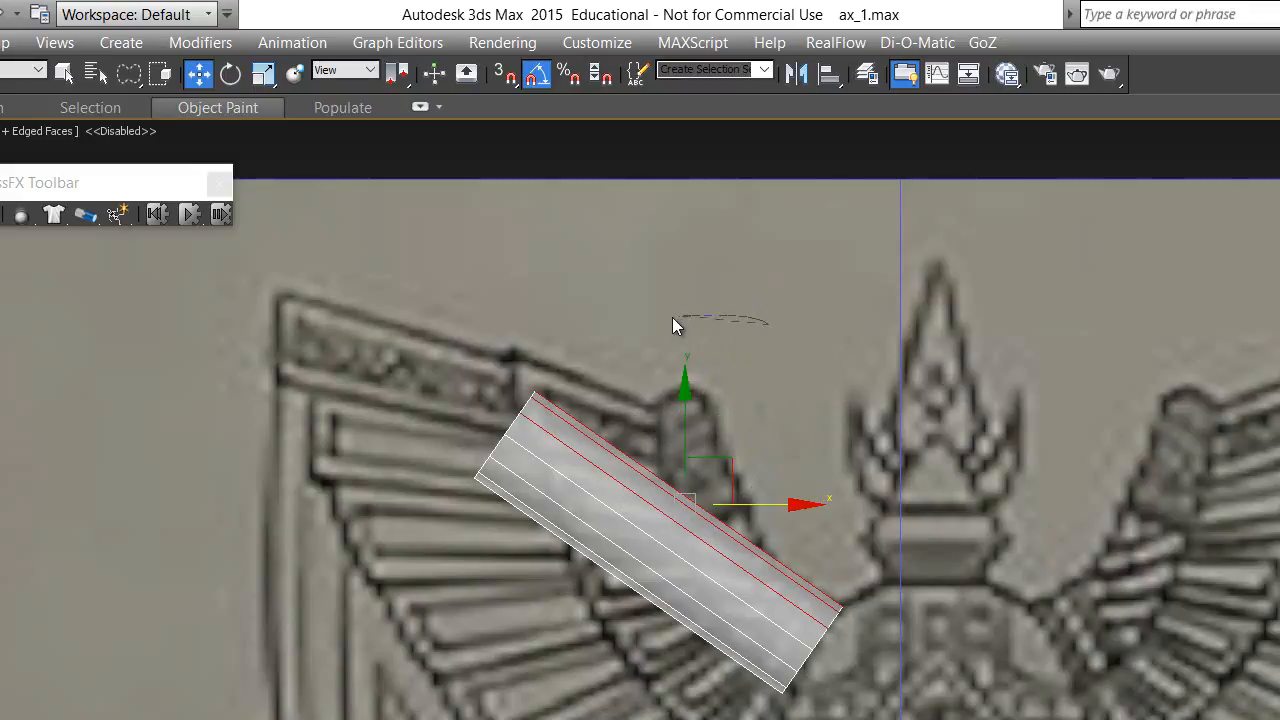
mouse_move(656, 422)
left_mouse_down()
mouse_move(551, 591)
mouse_move(629, 643)
mouse_move(873, 323)
left_mouse_up()
left_click(809, 277)
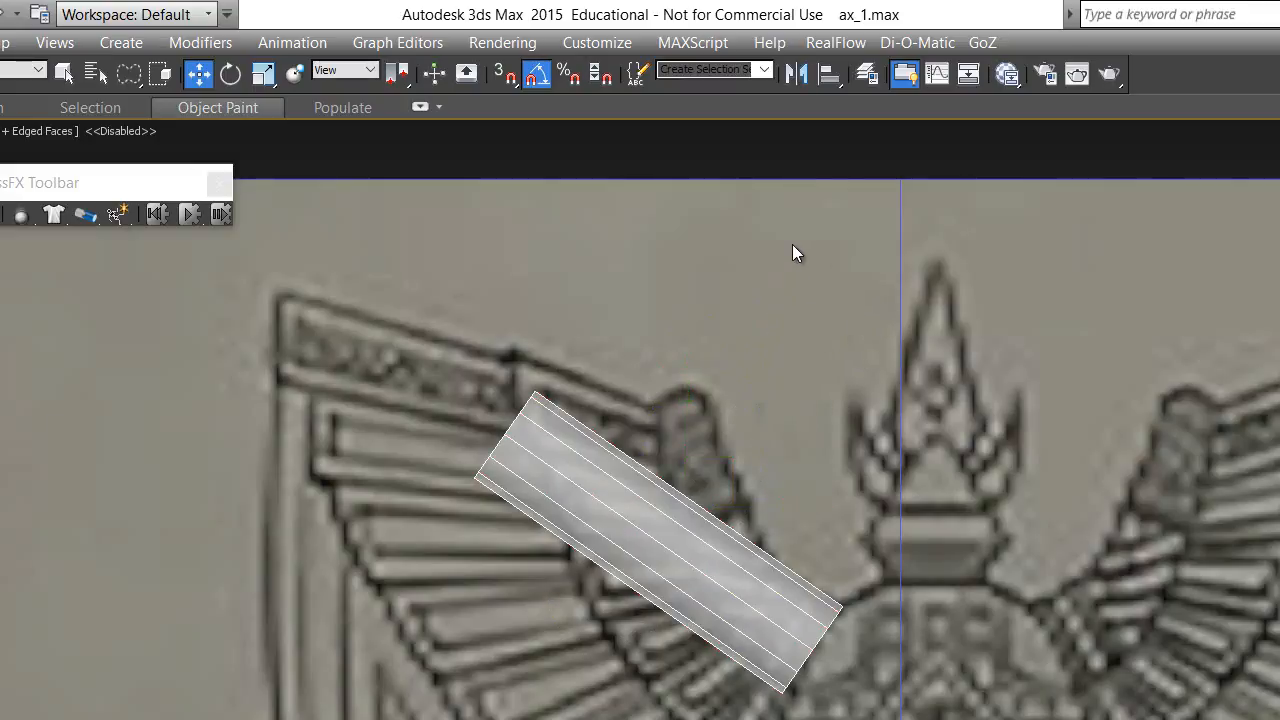
mouse_move(790, 244)
left_mouse_down()
mouse_move(696, 435)
mouse_move(580, 525)
mouse_move(548, 619)
mouse_move(590, 636)
mouse_move(707, 593)
mouse_move(852, 371)
mouse_move(830, 287)
left_mouse_up()
middle_click_drag(507, 598, 670, 688, "alt")
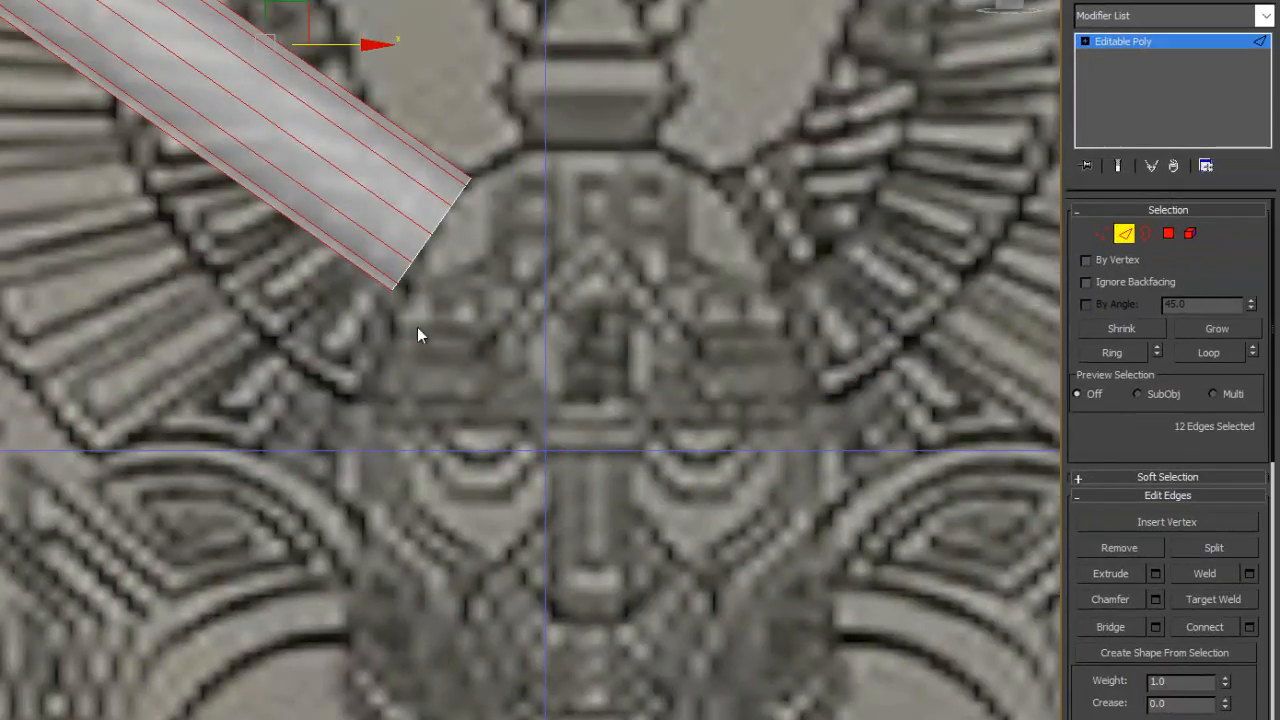
middle_click_drag(417, 335, 423, 437)
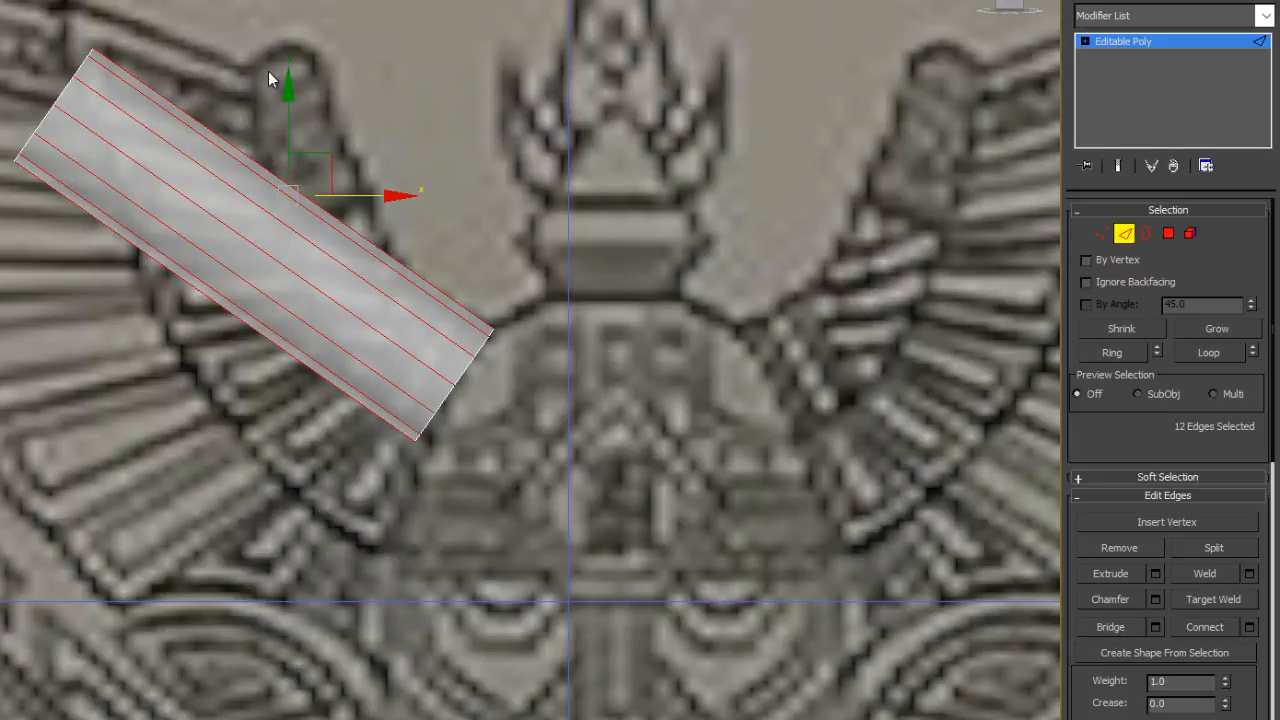
- Lasso edges along the cylinder's upper side with Window selection enabled, and restore Crossing selection
left_click(237, 59)
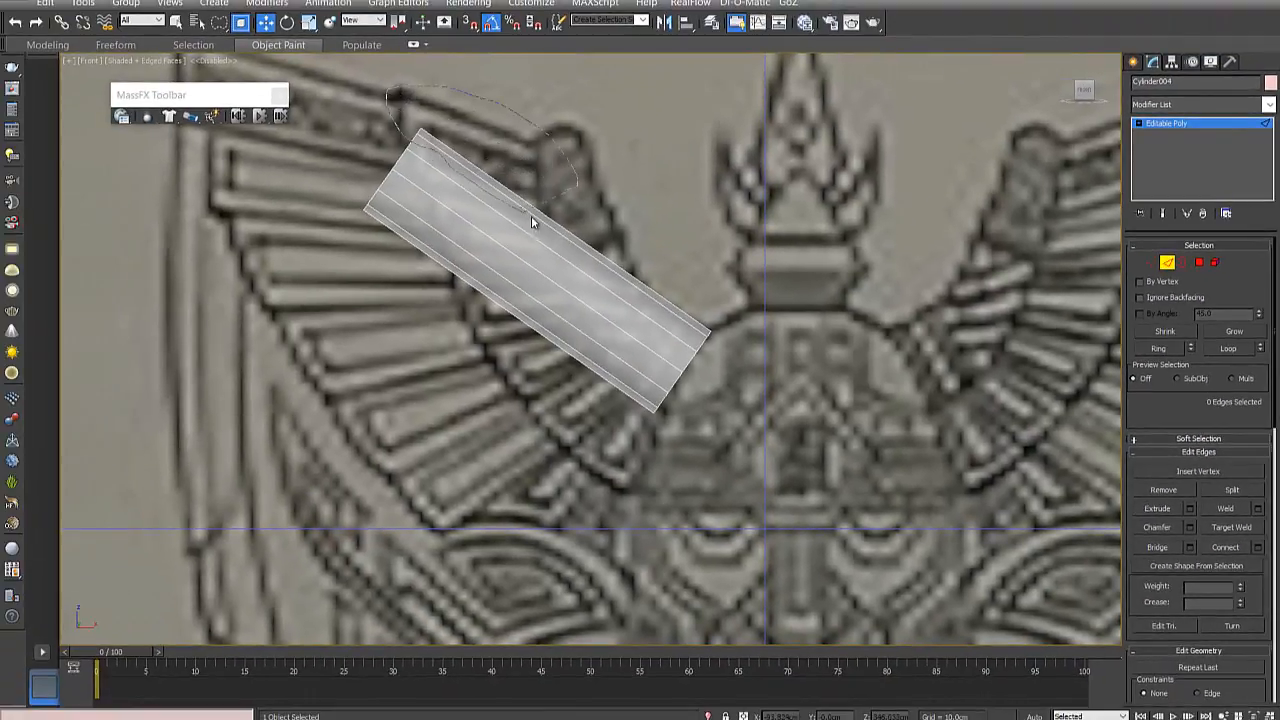
mouse_move(606, 267)
left_mouse_down()
mouse_move(703, 343)
mouse_move(757, 323)
left_mouse_up()
mouse_move(565, 161)
left_mouse_down()
mouse_move(400, 145)
mouse_move(622, 349)
left_mouse_up()
left_click_drag(740, 318, 478, 140)
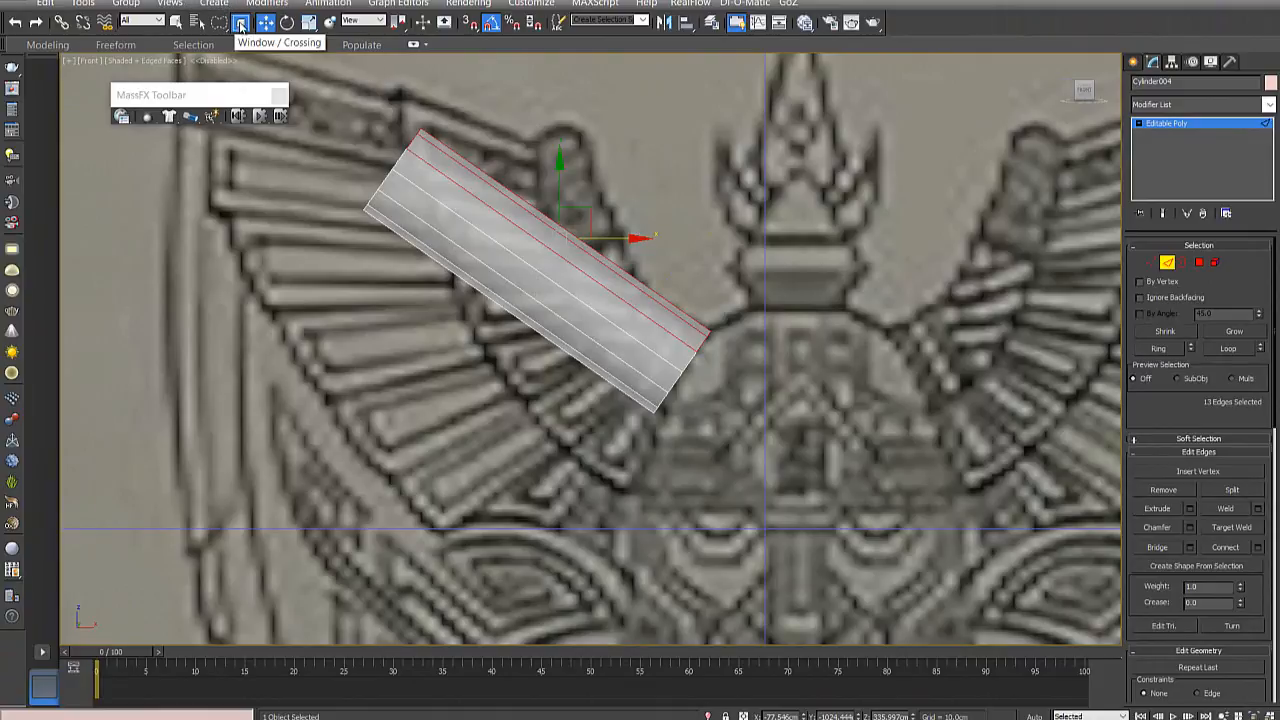
left_click(240, 23)
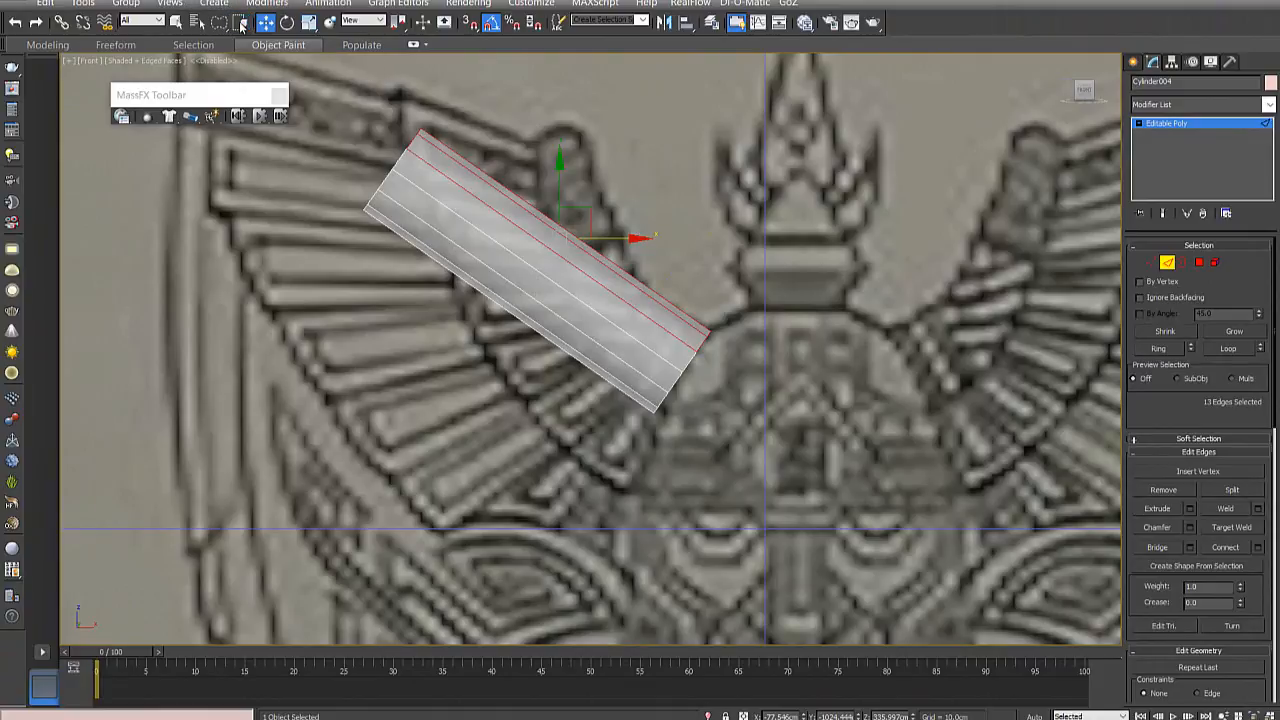
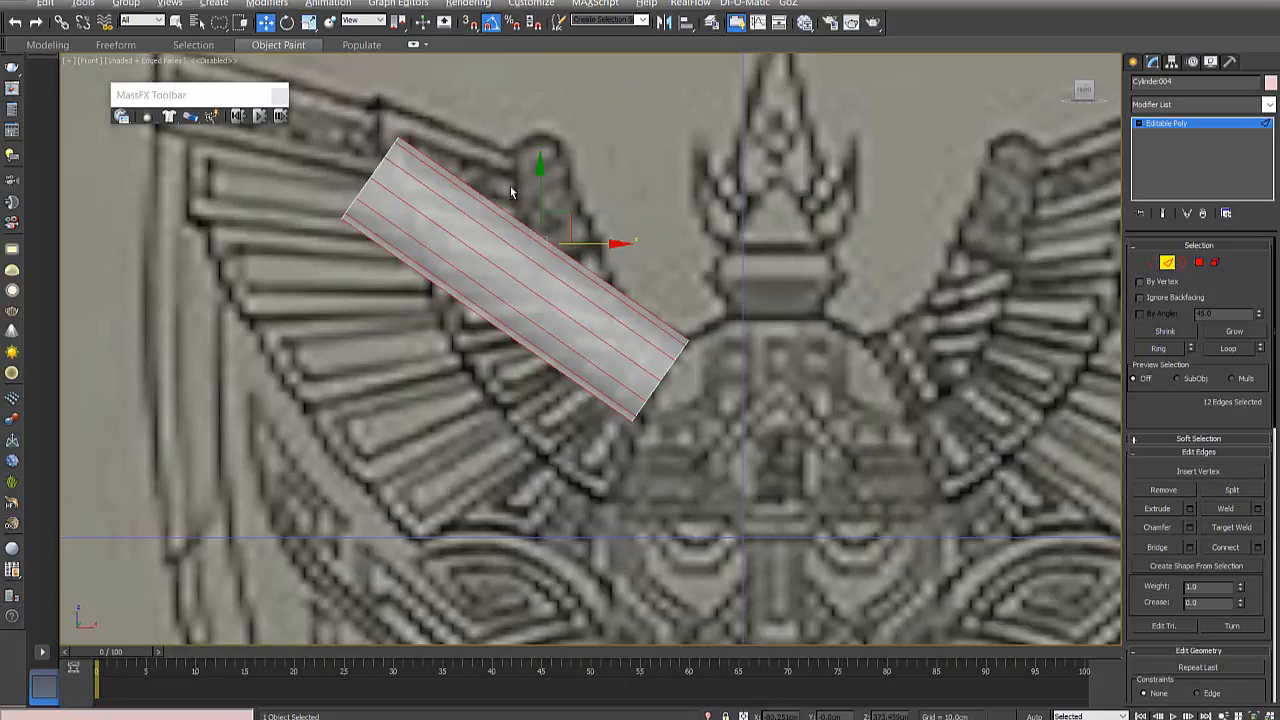
- Connect the cylinder's selected lengthwise edges with 3 segments through the Connect Edges settings
key("w")
right_click(536, 235)
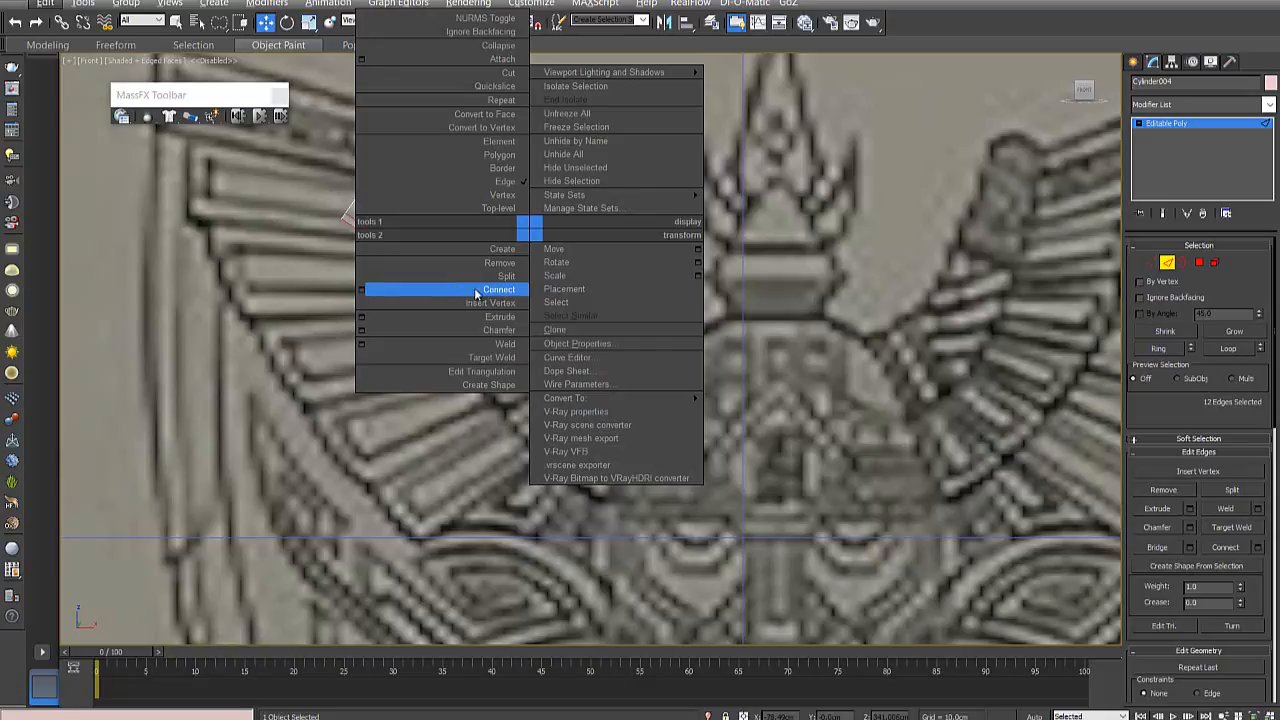
left_click(360, 291)
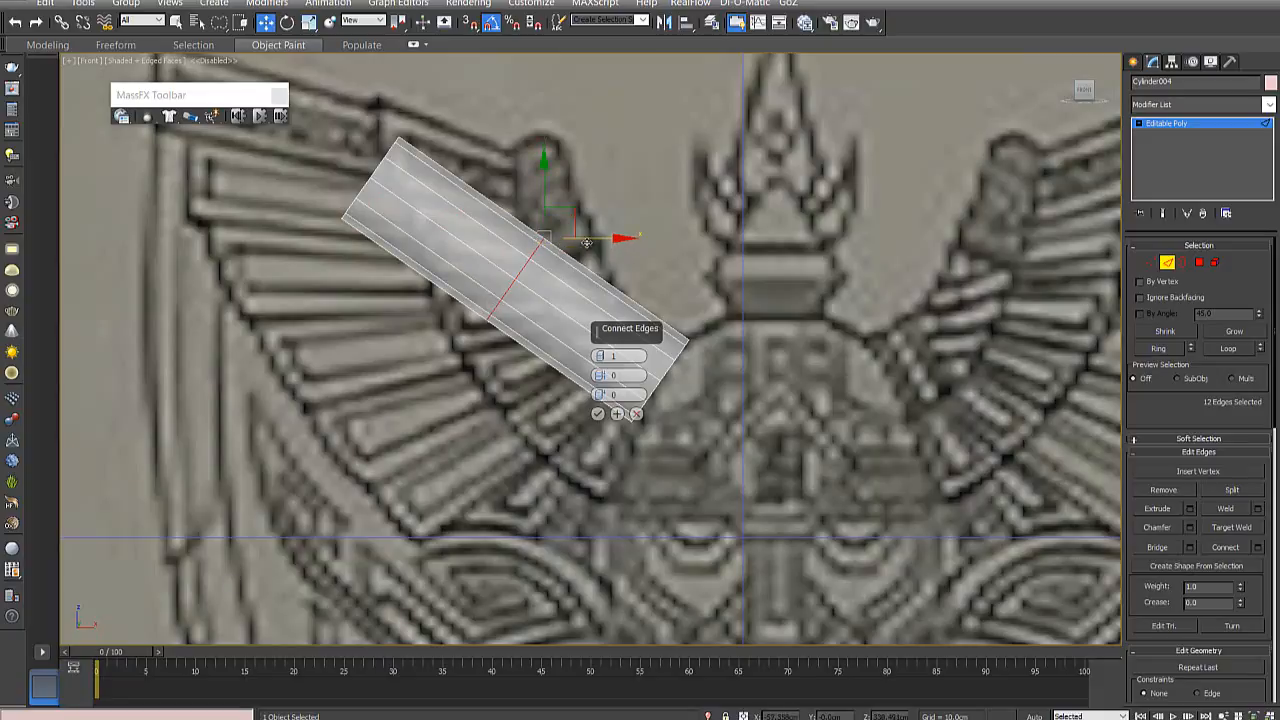
left_click_drag(541, 256, 487, 338)
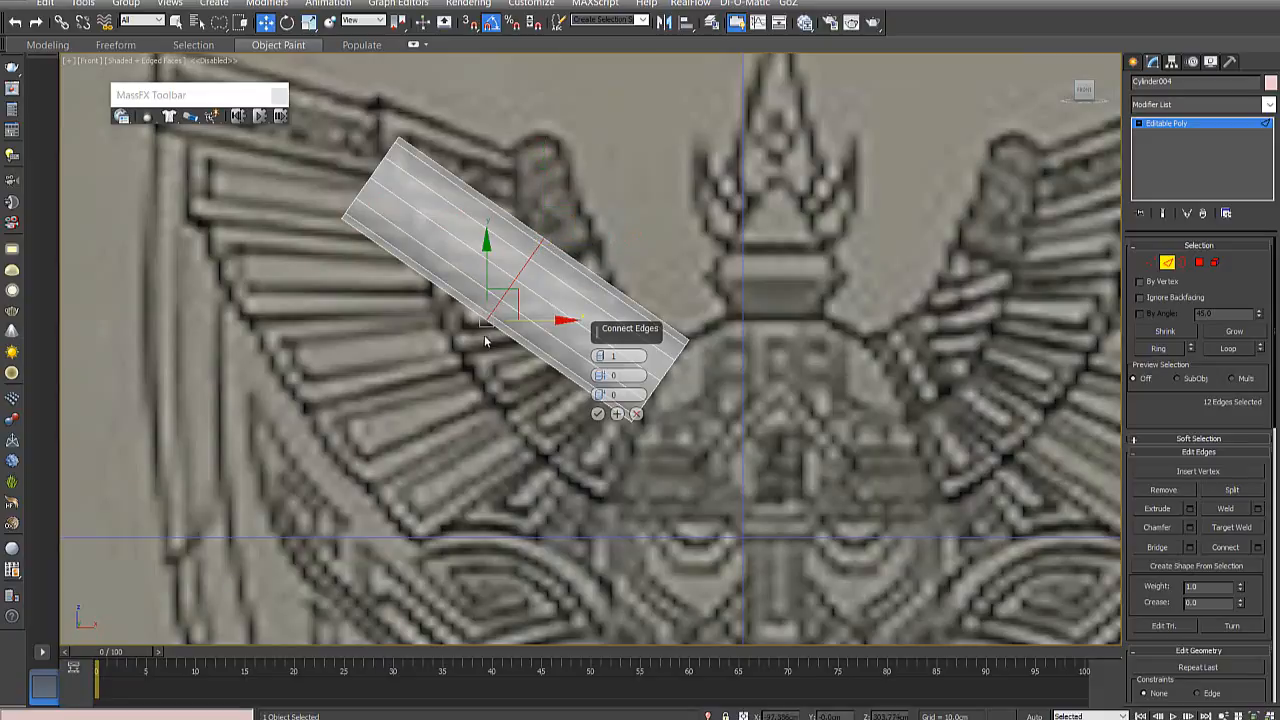
left_click_drag(519, 292, 561, 231)
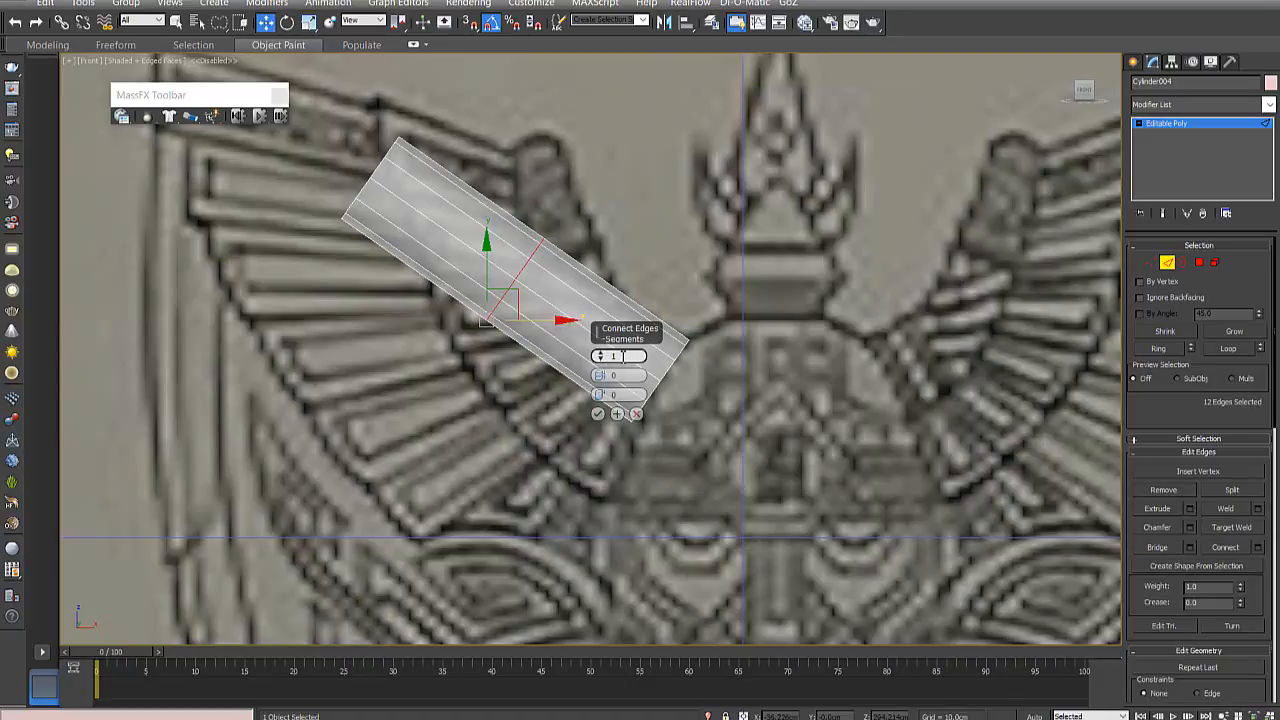
left_click(600, 355)
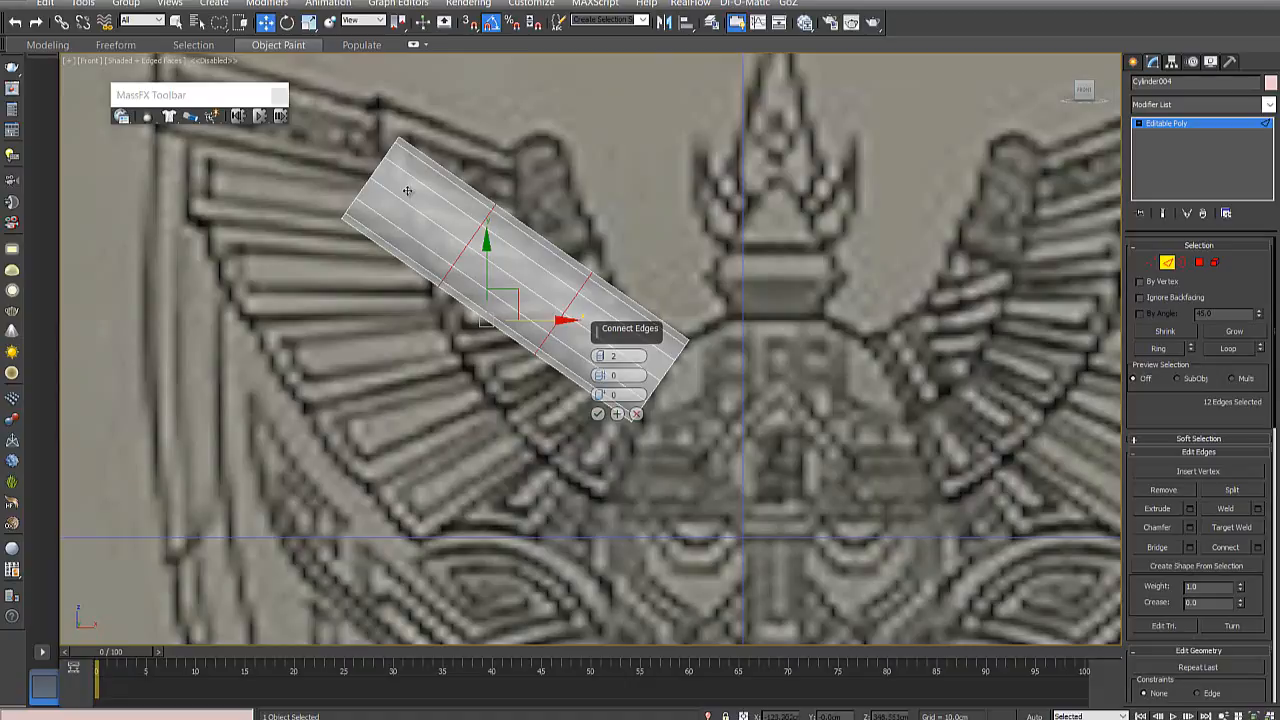
left_click(599, 354)
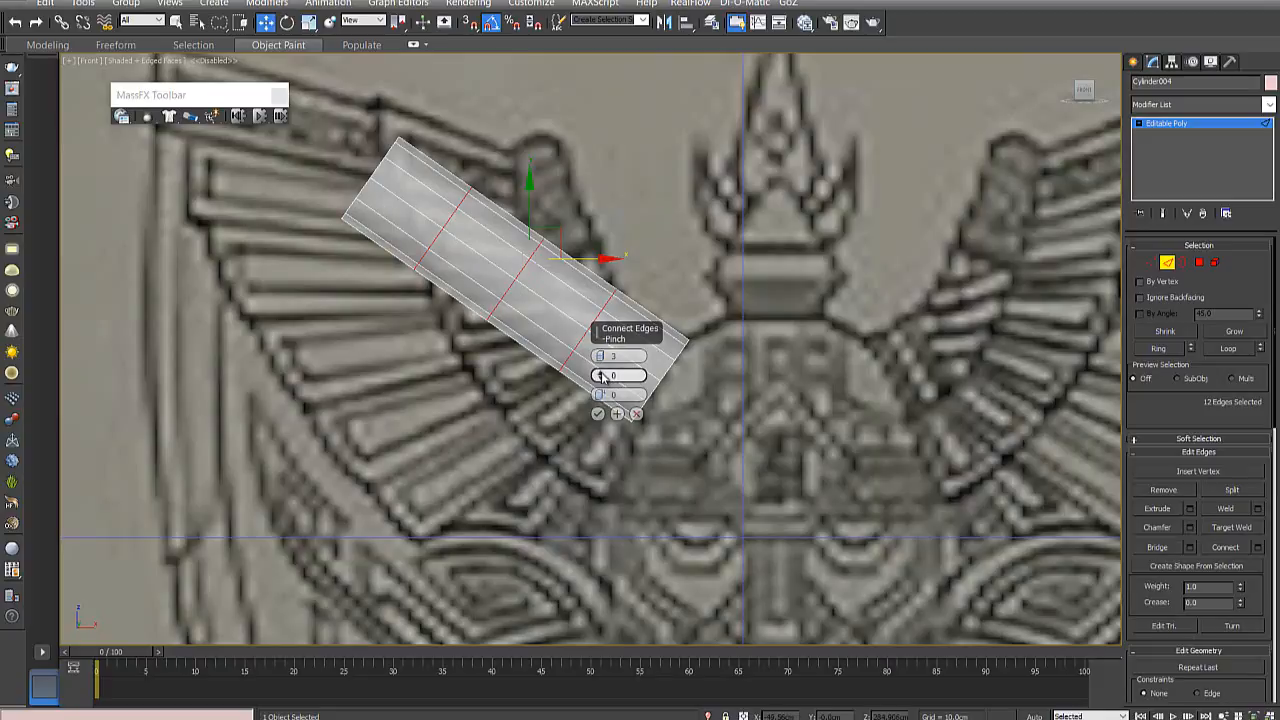
- Experiment with the pinch and slide of the connecting edges, reset the slide to 0, and apply the connection
left_click_drag(601, 376, 571, 348)
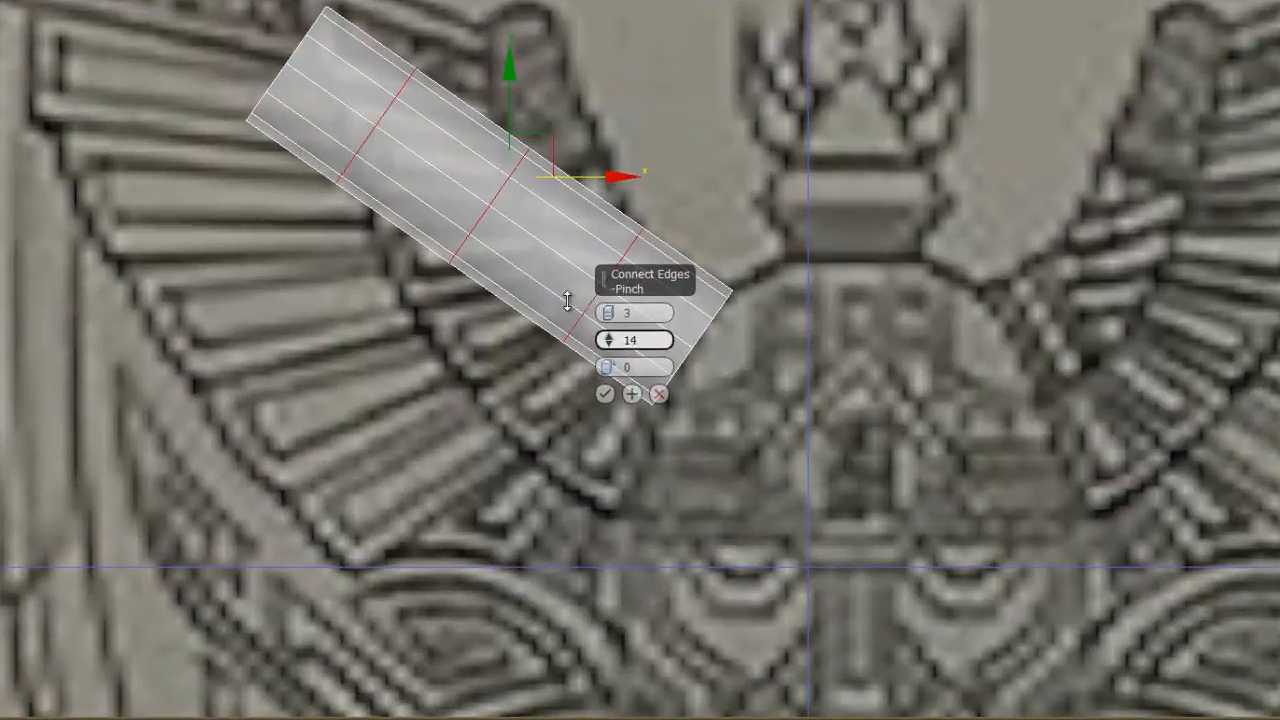
left_click_drag(567, 302, 618, 316)
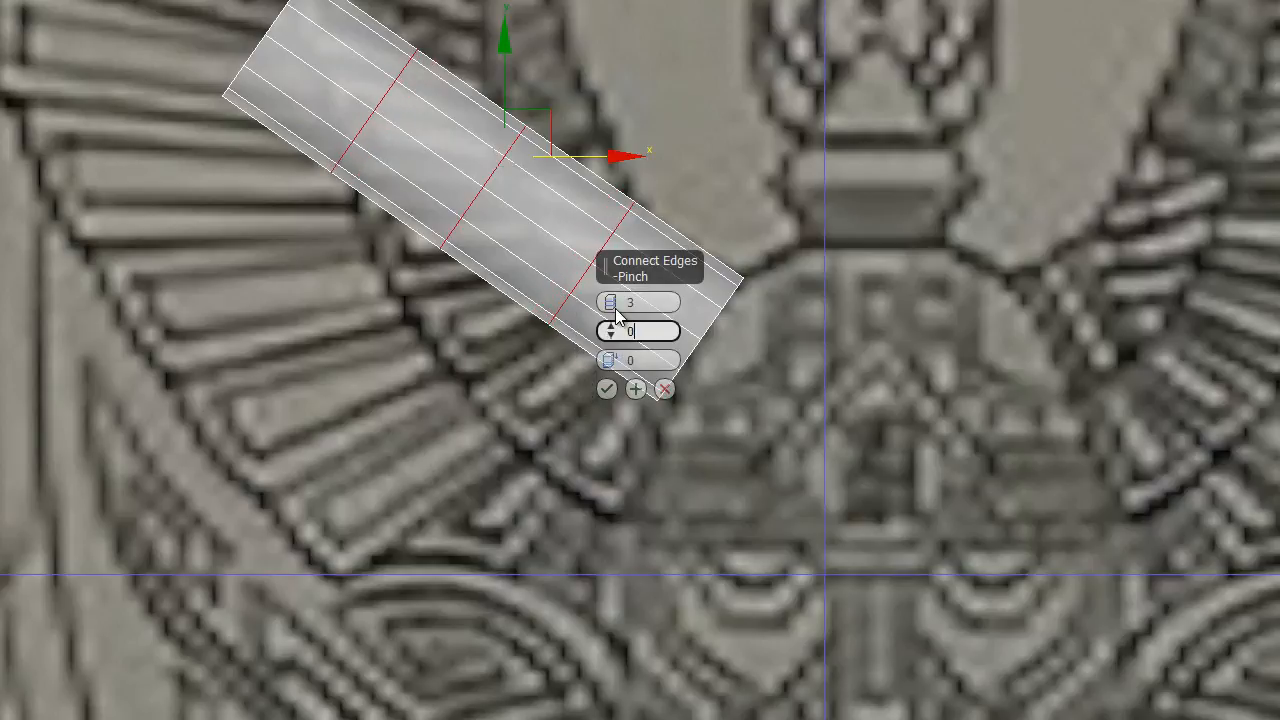
left_click(611, 357)
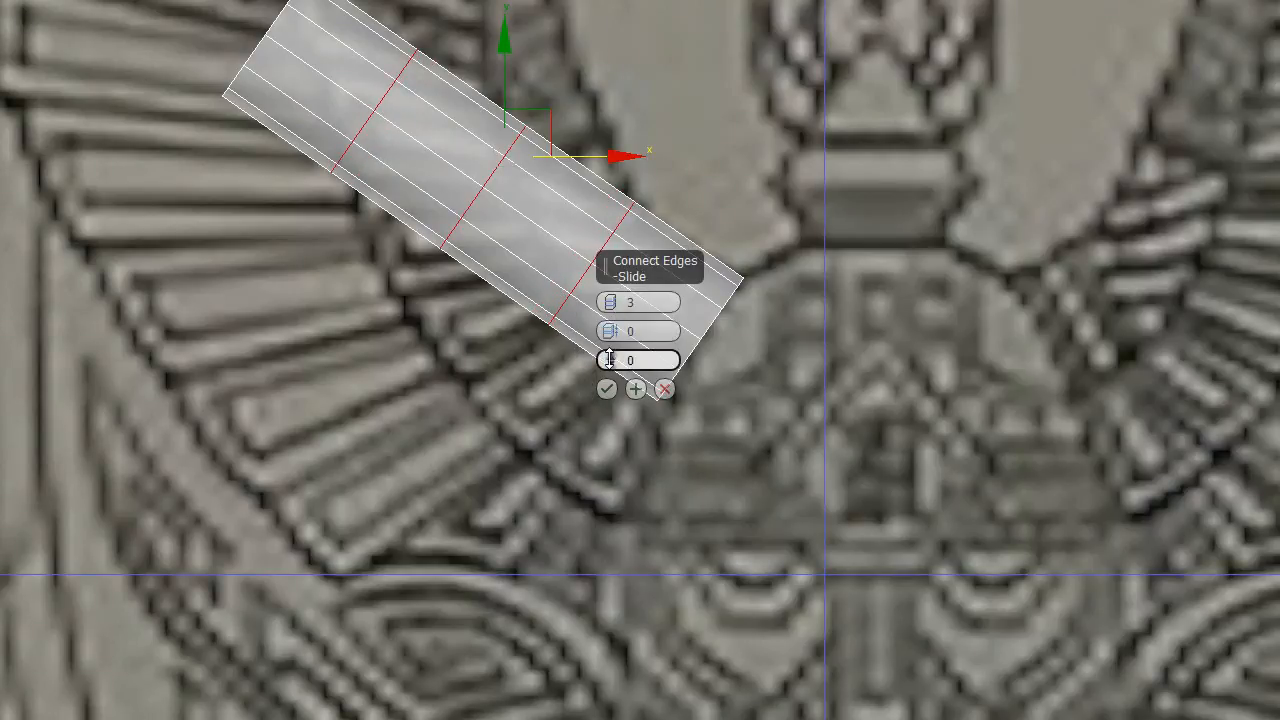
left_click_drag(611, 360, 694, 633)
left_click_drag(683, 505, 554, 223)
type("0")
key("Return")
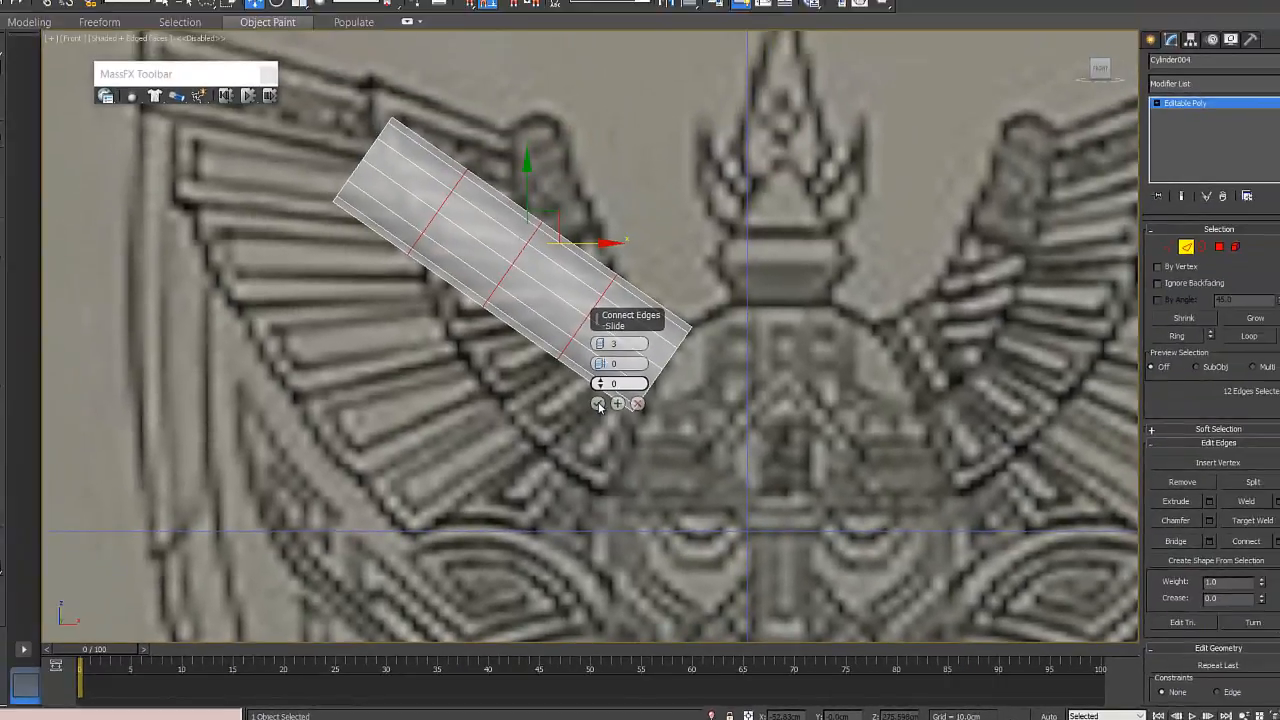
left_click(595, 257)
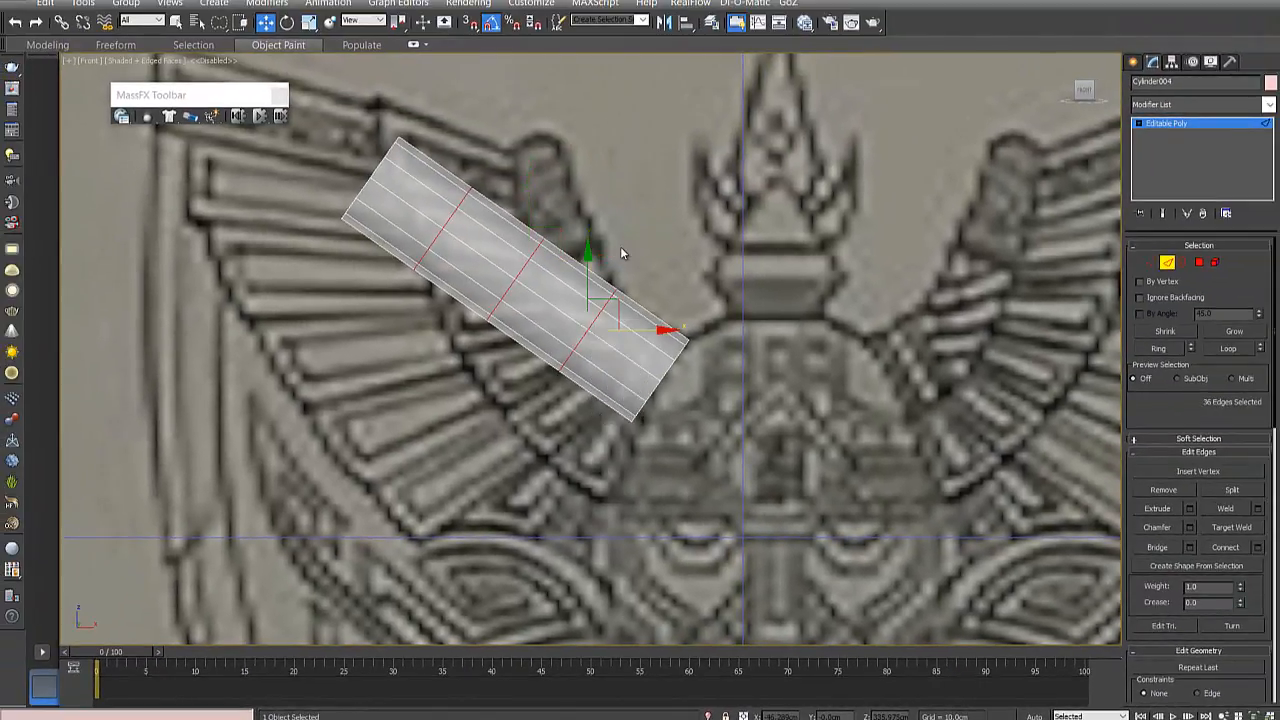
- Clear the edge selection, switch to vertex editing, and select the ring of vertices at the cylinder's upper end
left_click(651, 190)
scroll(609, 282, "down", 2)
middle_click_drag(583, 282, 644, 284)
scroll(644, 284, "up", 2)
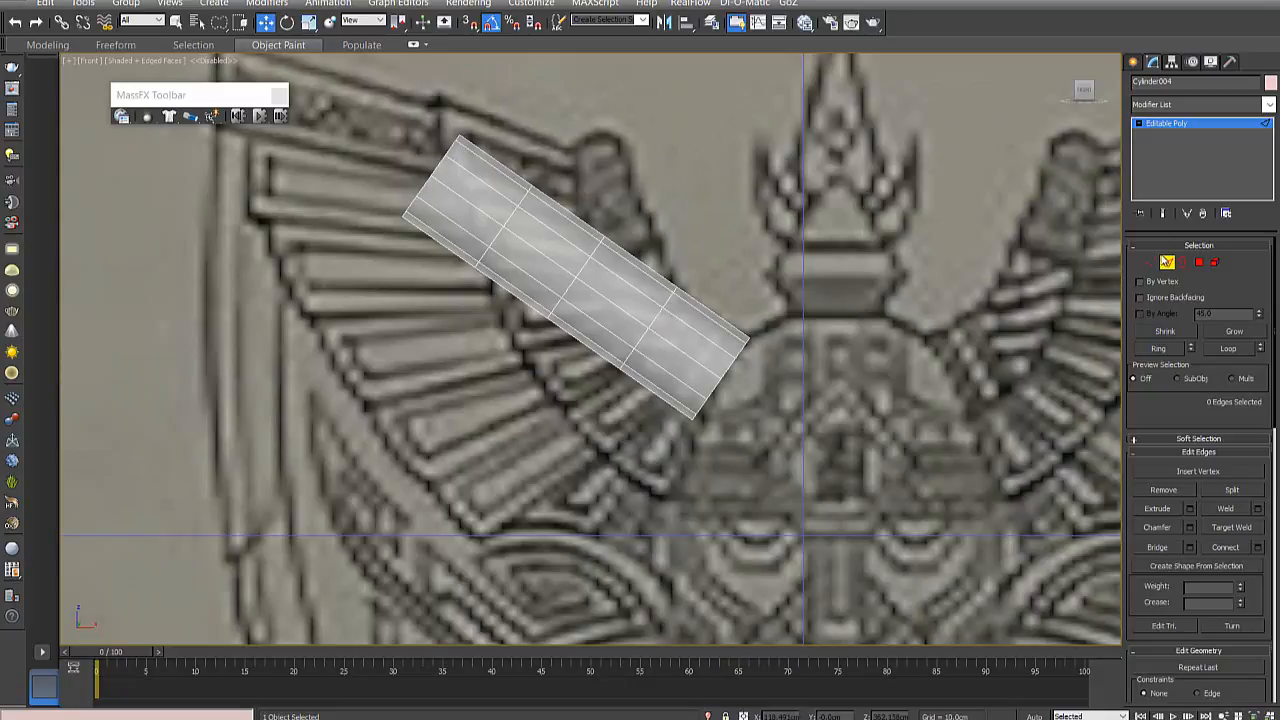
left_click(1151, 262)
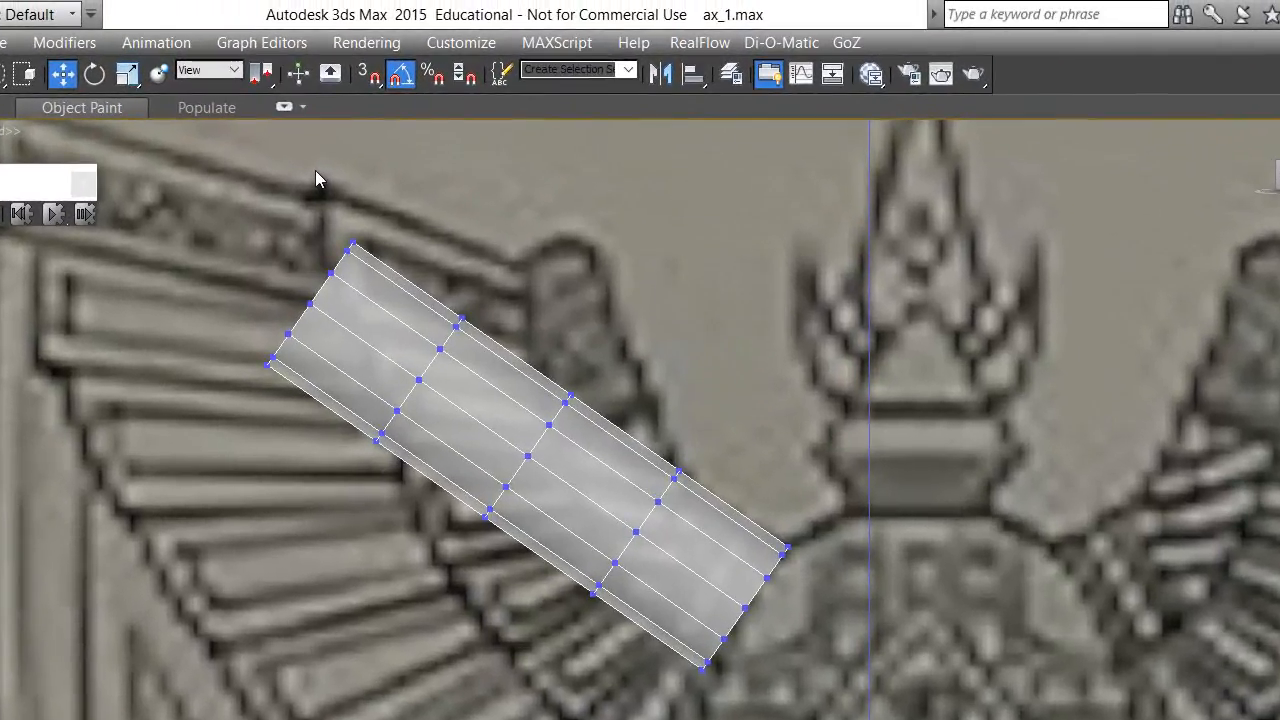
left_click_drag(315, 170, 411, 220)
key("p")
key("f")
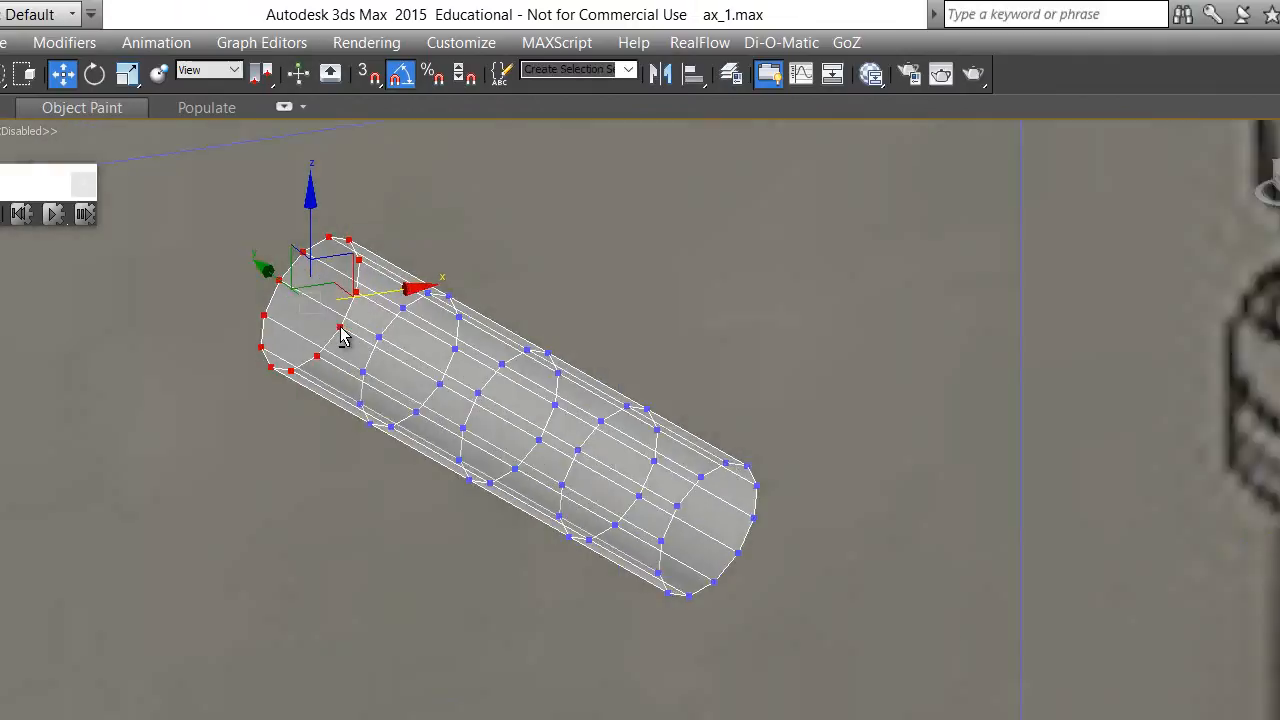
key("p")
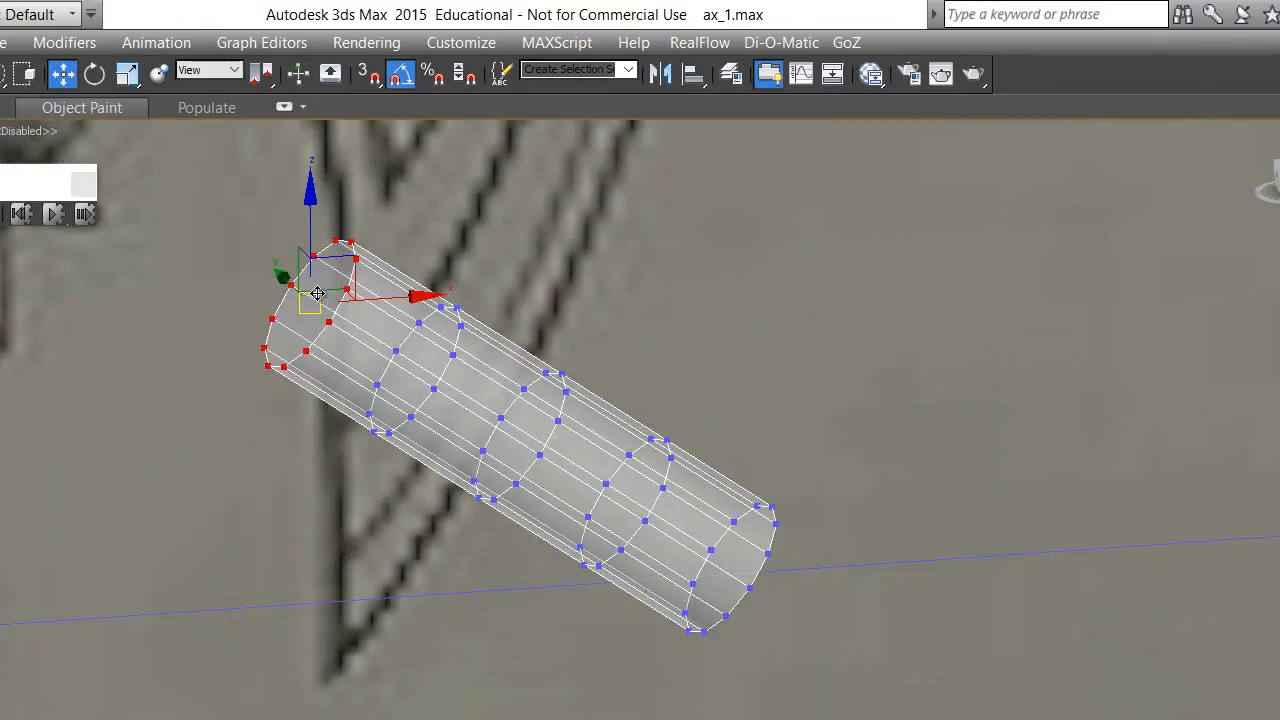
- Activate Select and Uniform Scale for the selected end vertices and frame the cylinder in an angled view
left_click(128, 76)
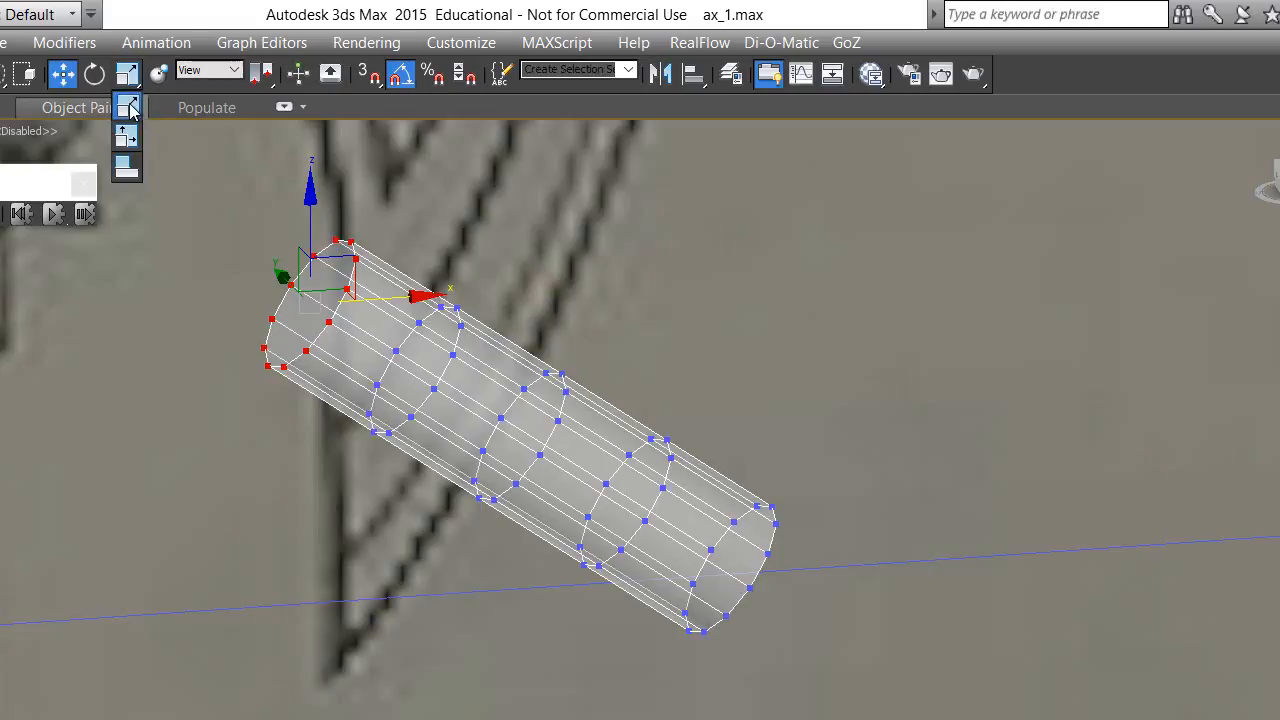
left_click(133, 110)
middle_click_drag(524, 241, 673, 308)
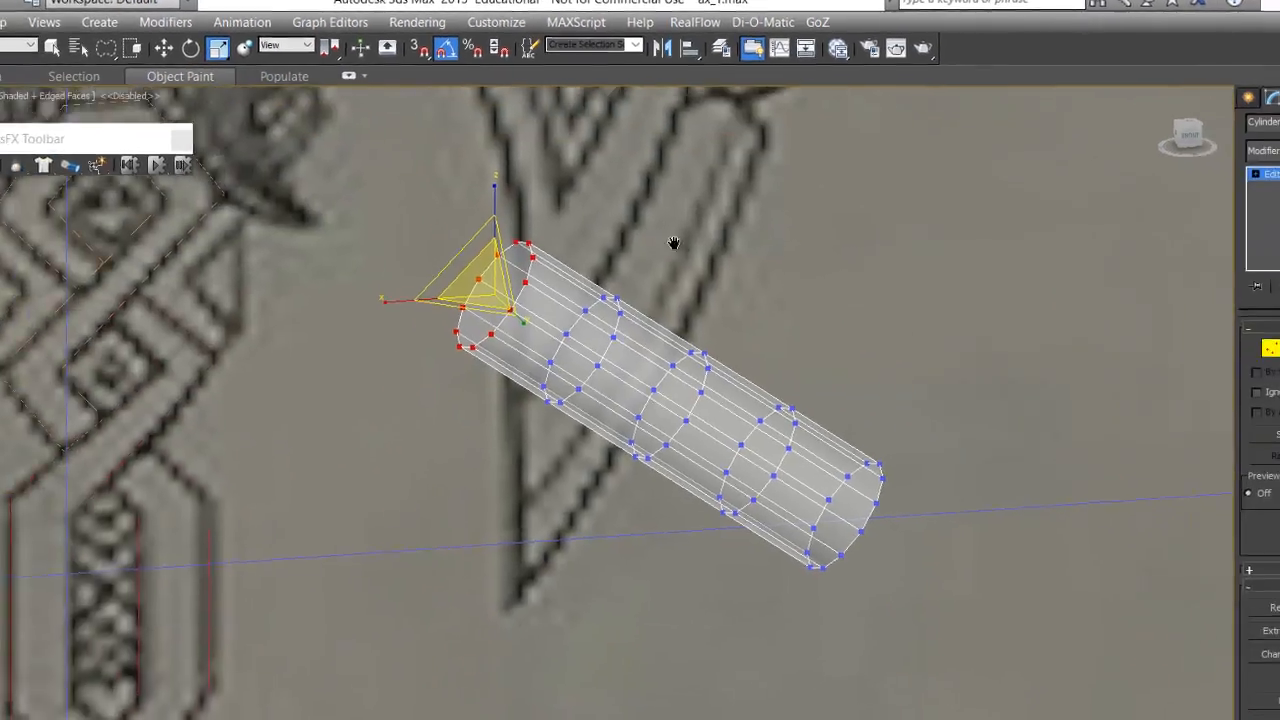
middle_click_drag(673, 243, 873, 433)
scroll(736, 398, "down", 3)
middle_click_drag(796, 360, 673, 428)
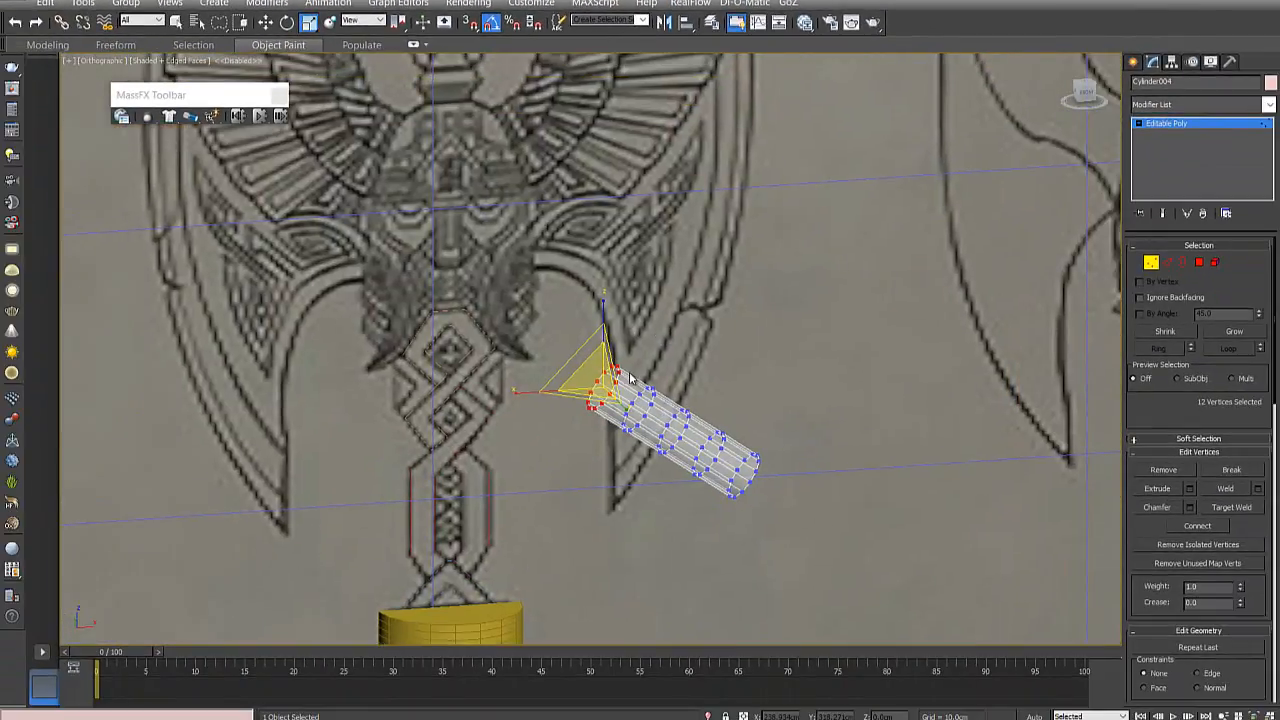
scroll(630, 380, "up", 2)
scroll(525, 400, "up", 2)
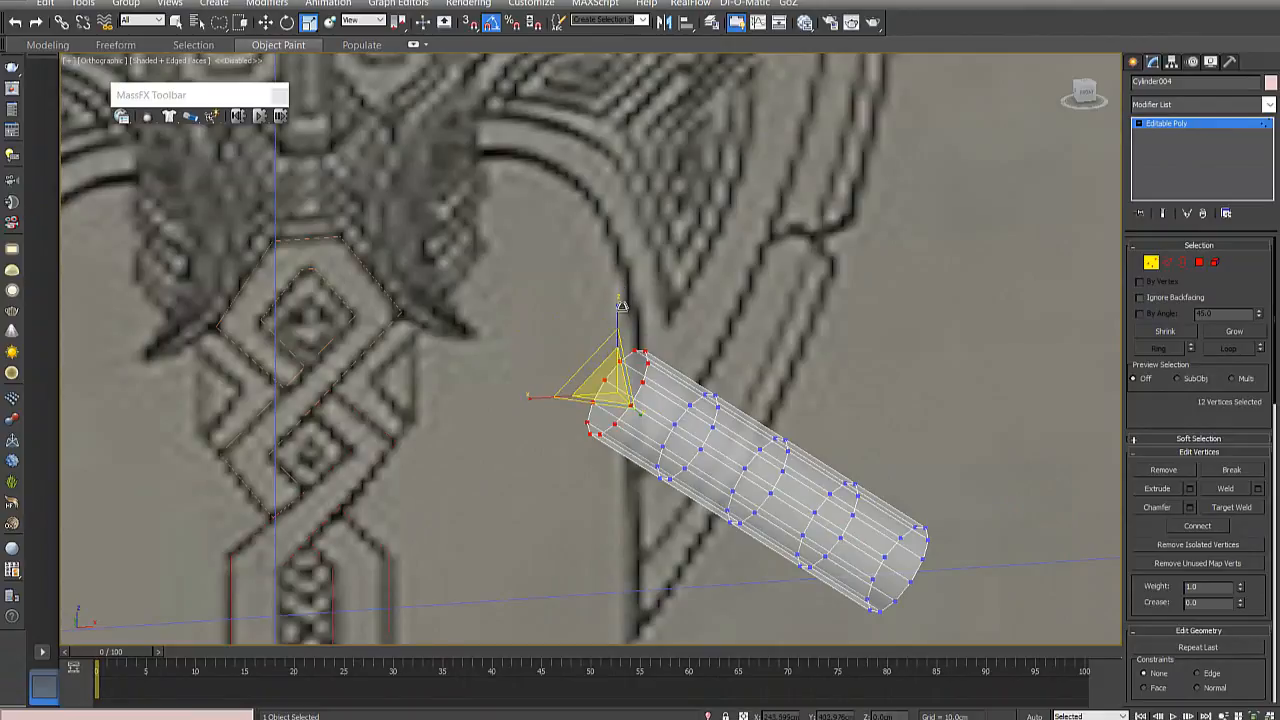
- Try scaling the selected end vertices along individual axes and undo the trial changes
left_click_drag(618, 305, 630, 268)
mouse_move(617, 312)
left_mouse_down()
mouse_move(606, 170)
mouse_move(603, 286)
mouse_move(617, 290)
left_mouse_up()
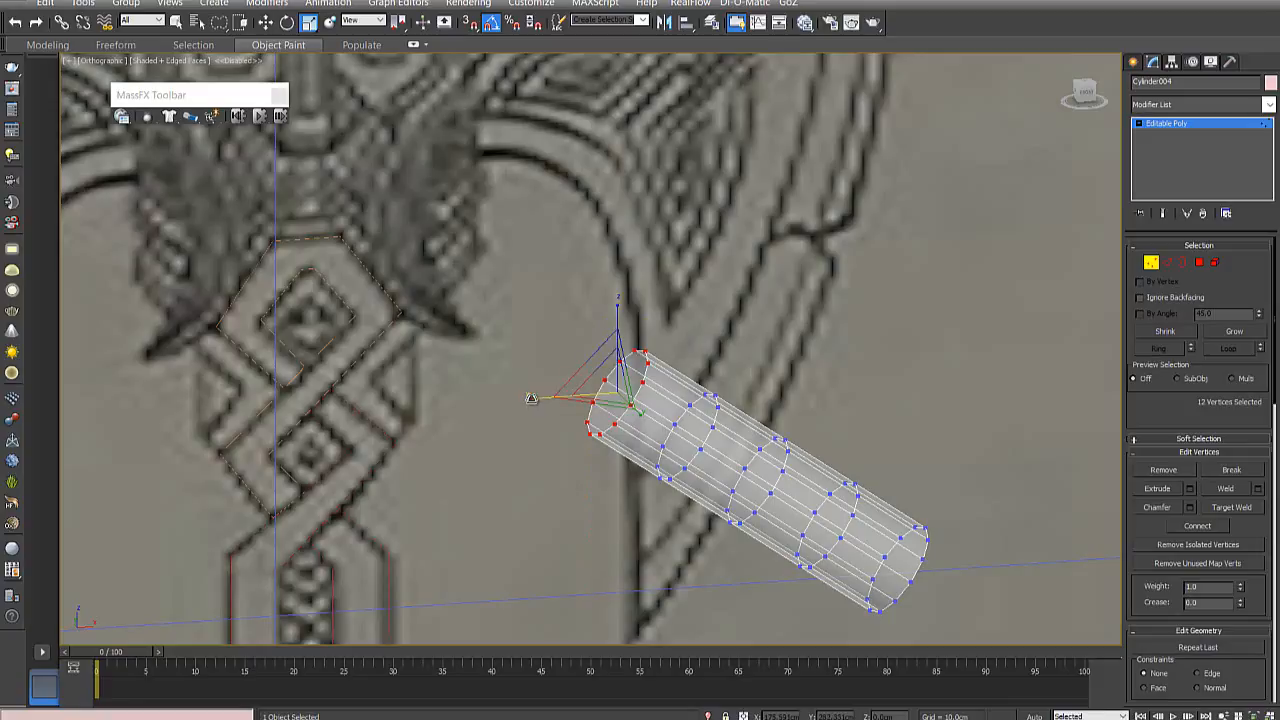
left_click_drag(532, 398, 522, 436)
key("ctrl+z")
mouse_move(638, 411)
left_mouse_down()
mouse_move(652, 430)
mouse_move(642, 416)
left_mouse_up()
key("ctrl+z")
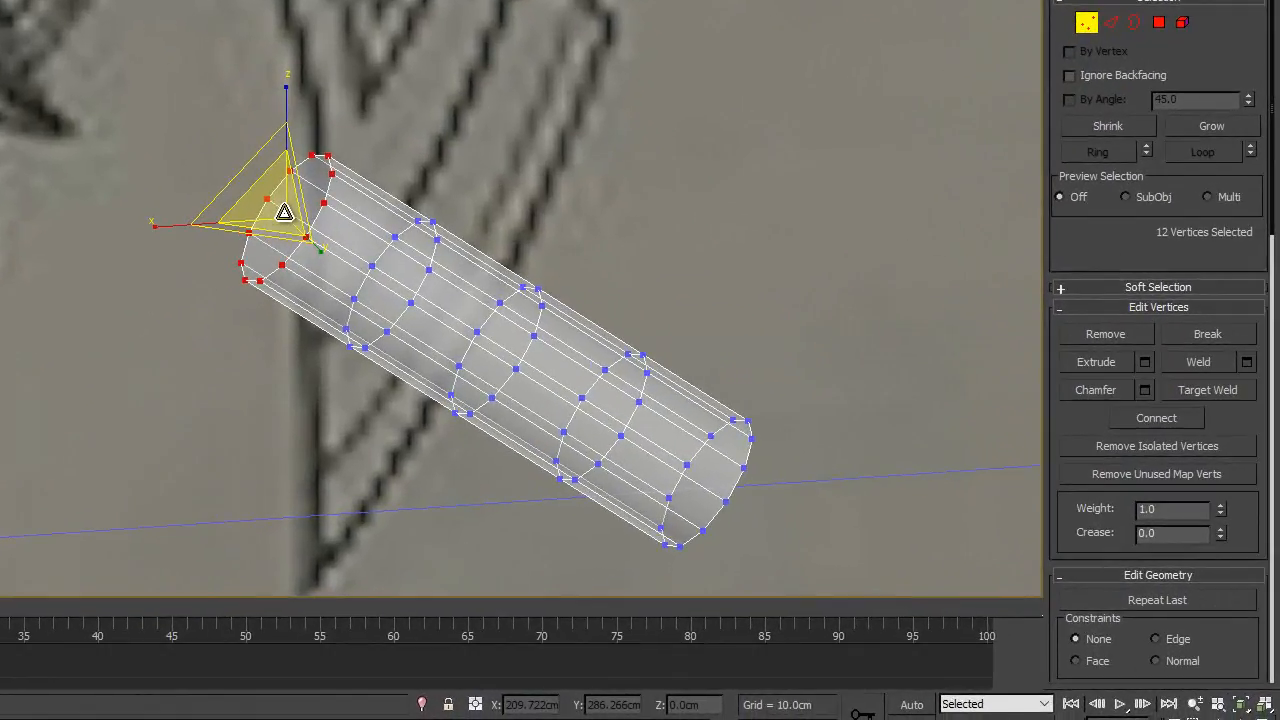
- Scale the cylinder's upper end vertices uniformly to 43 percent, return to the front view, and deselect them
left_click_drag(285, 208, 389, 351)
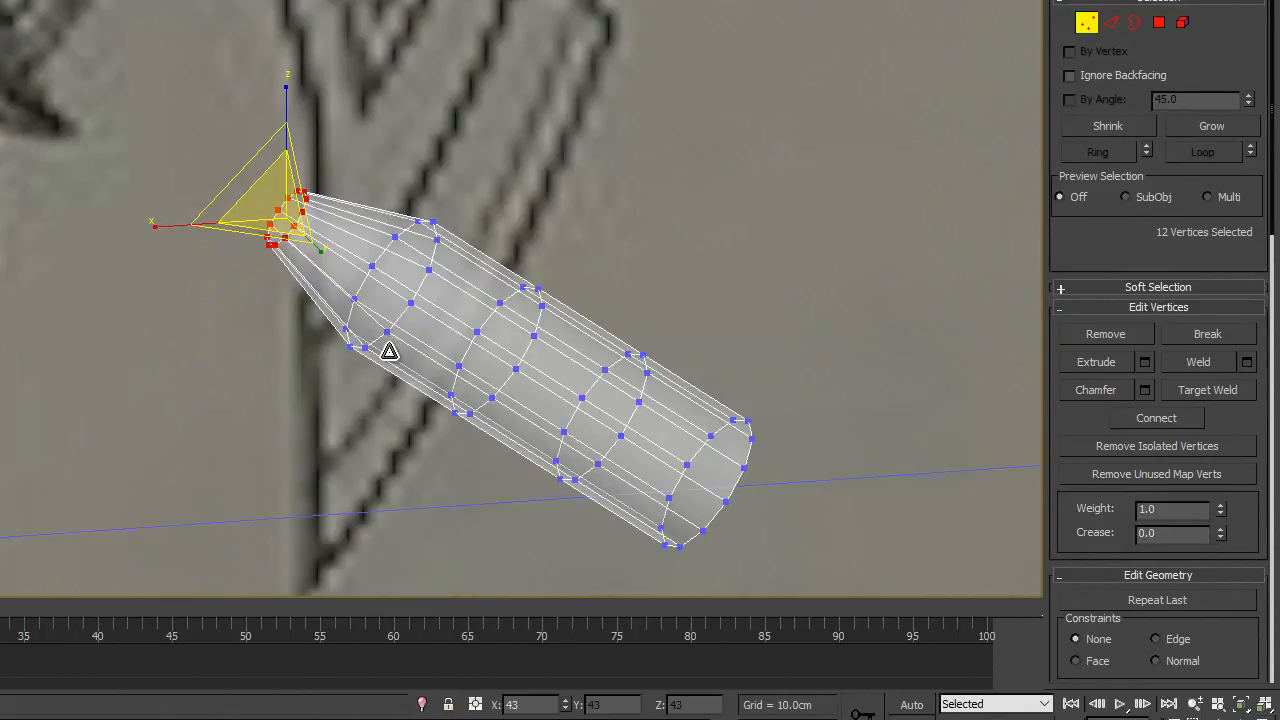
key("f")
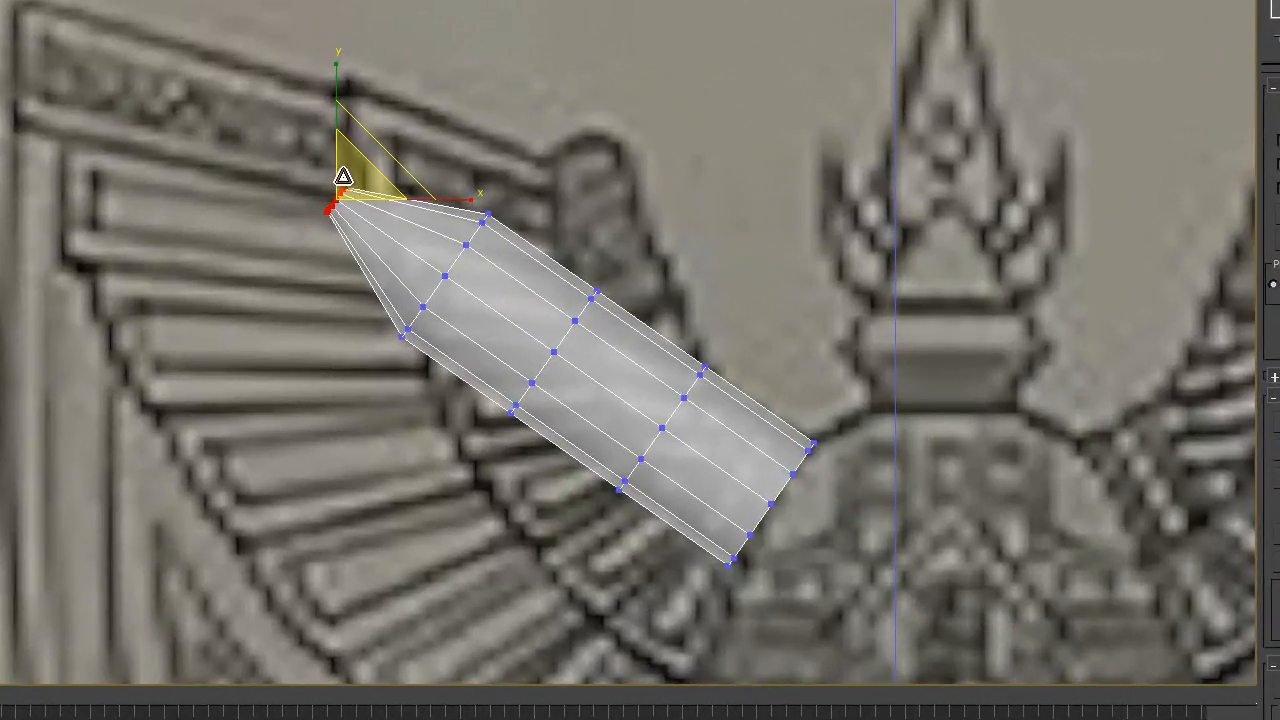
left_click(533, 176)
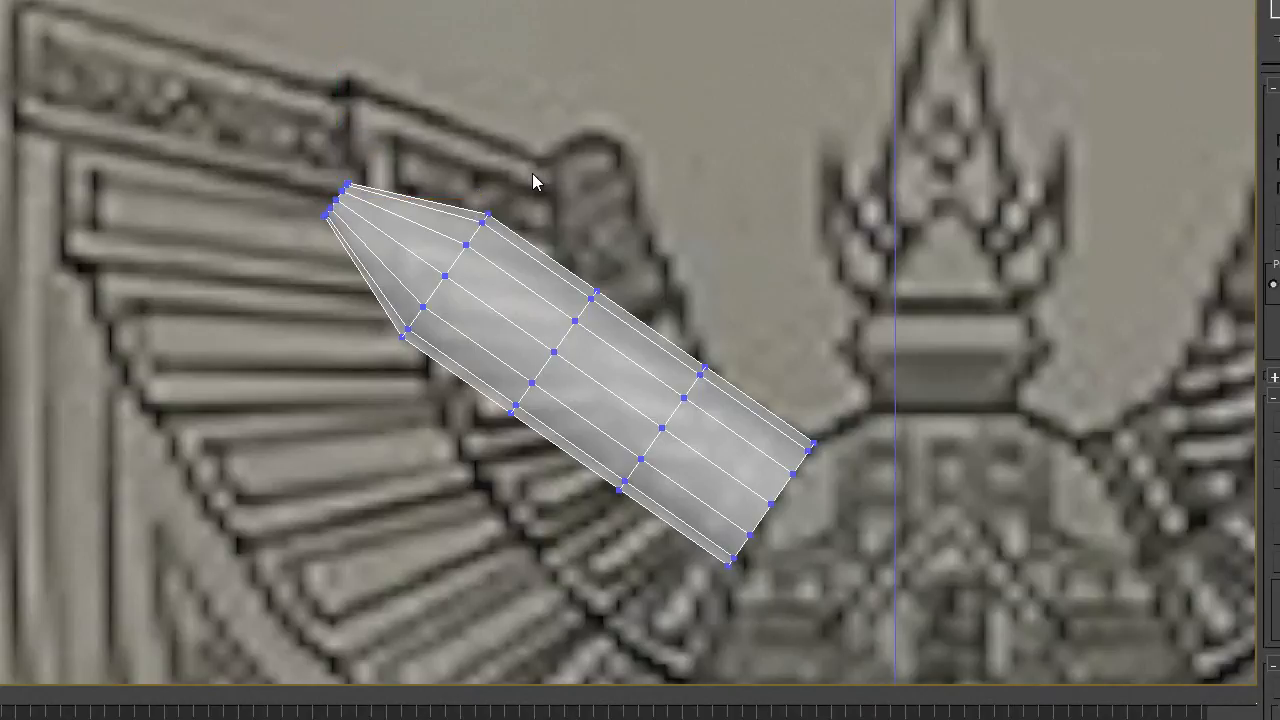
- Scale down the three inner vertex rings one after another, less towards the wide end, to taper the cylinder smoothly
left_click_drag(344, 383, 482, 358)
left_click_drag(461, 257, 478, 313)
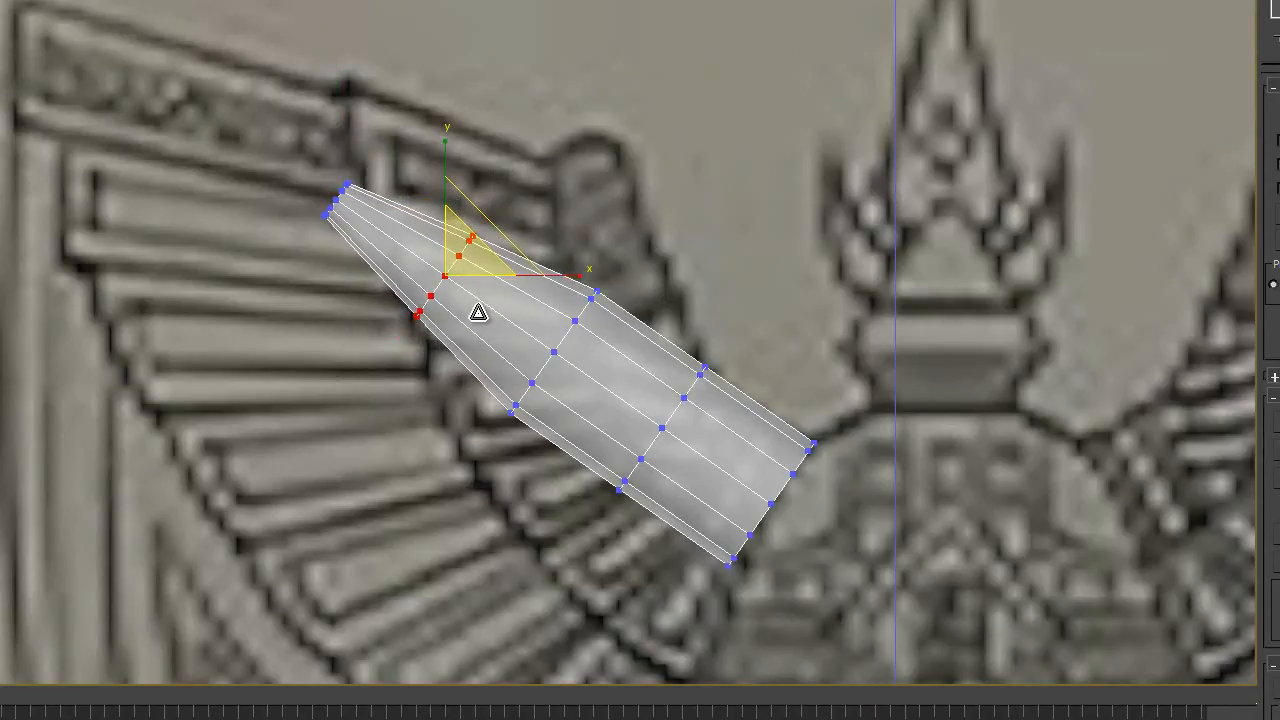
mouse_move(618, 282)
left_mouse_down()
mouse_move(452, 452)
mouse_move(557, 497)
mouse_move(600, 300)
mouse_move(580, 357)
left_mouse_up()
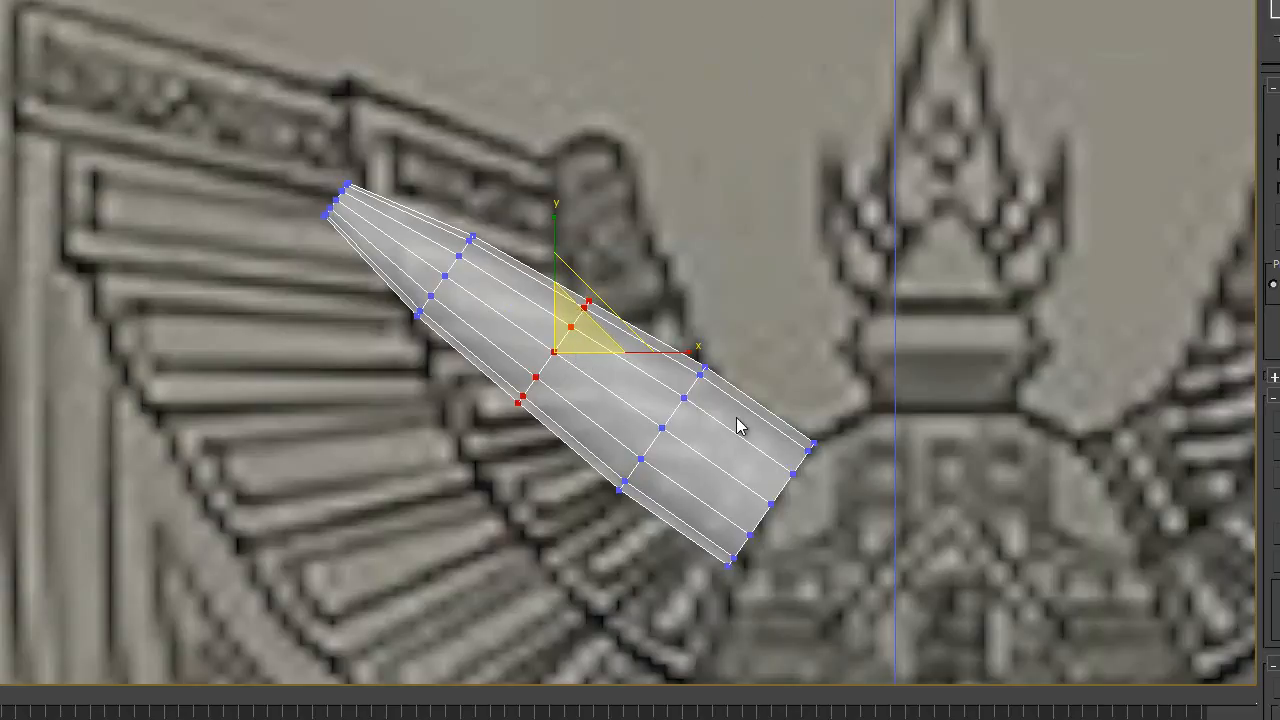
middle_click_drag(737, 423, 717, 258)
mouse_move(717, 258)
left_mouse_down()
mouse_move(591, 443)
mouse_move(632, 385)
left_mouse_up()
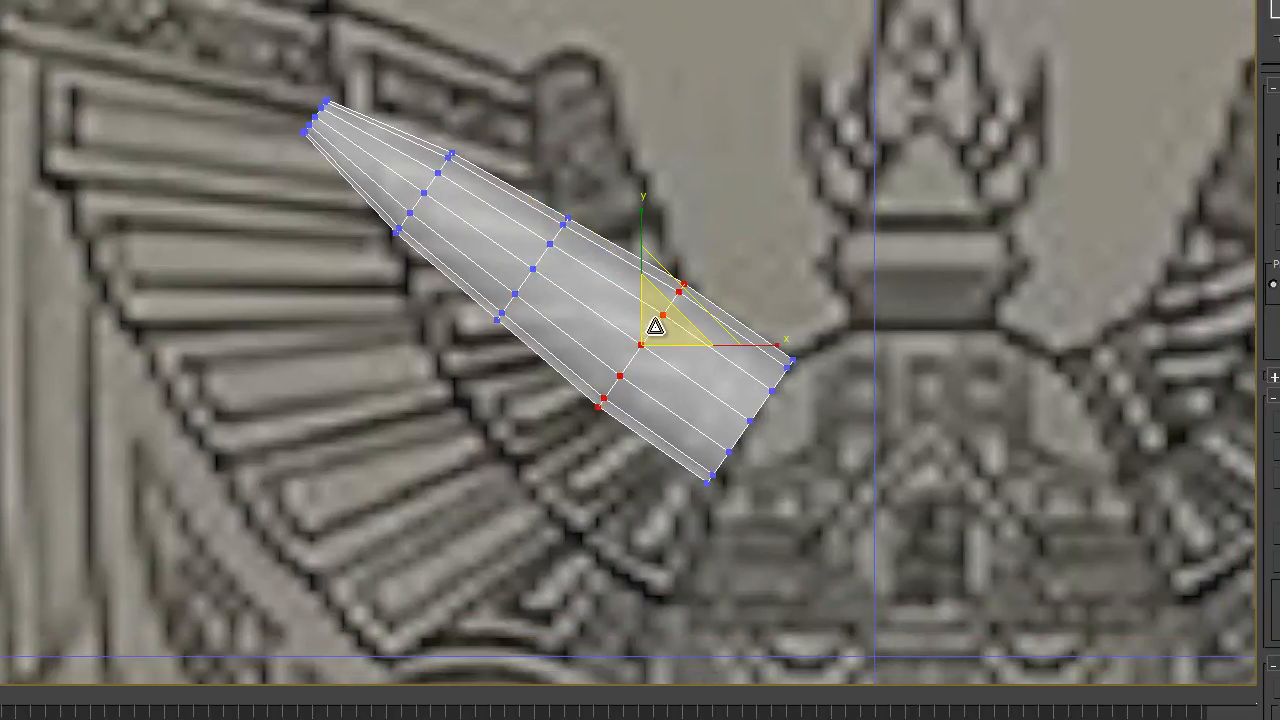
middle_click_drag(557, 120, 509, 160)
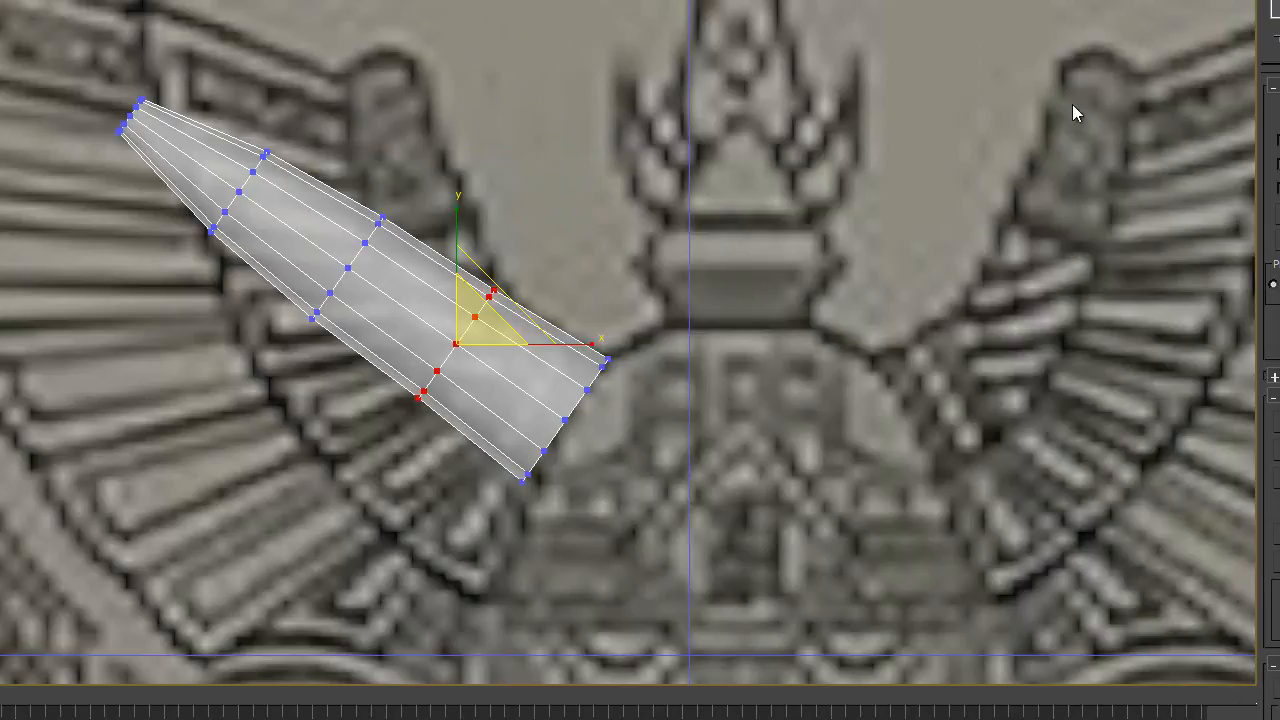
- Select the vertices of the cylinder's narrow end, move them up and inward to bend the tip upward, and inspect the bend from an angle
mouse_move(64, 68)
left_mouse_down()
mouse_move(103, 165)
mouse_move(168, 64)
left_mouse_up()
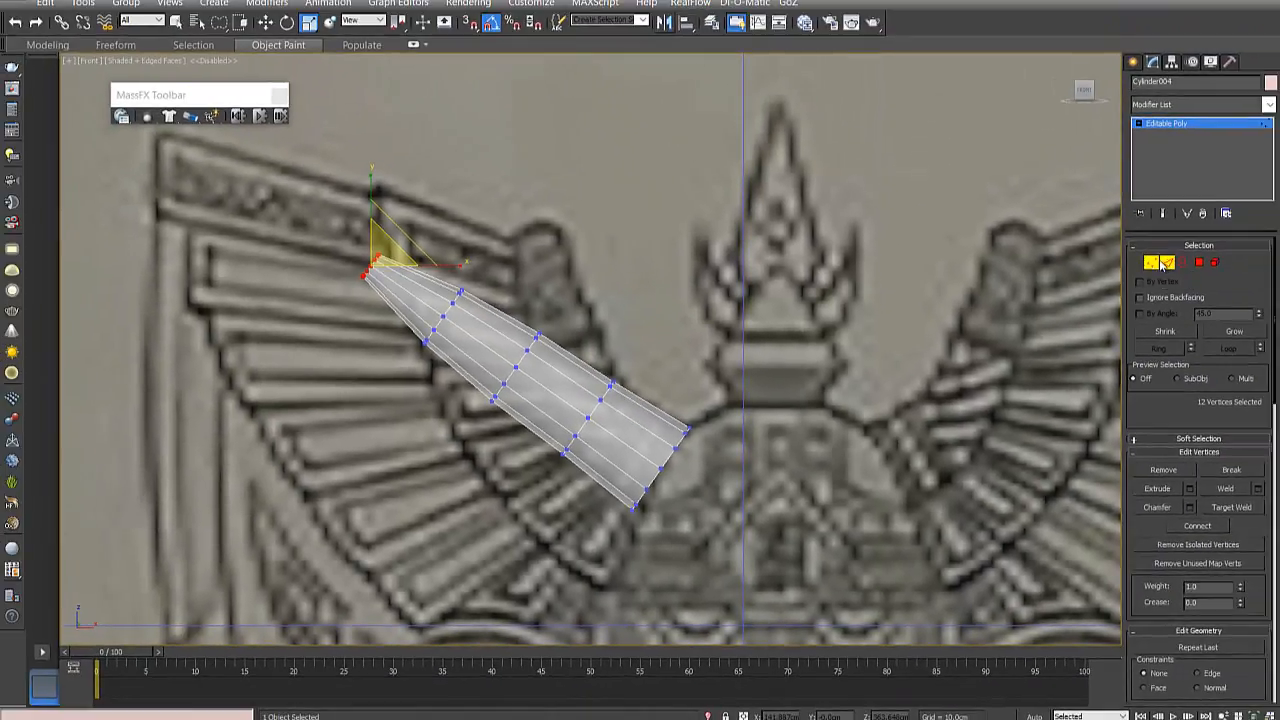
left_click(1240, 191)
scroll(385, 252, "up", 5)
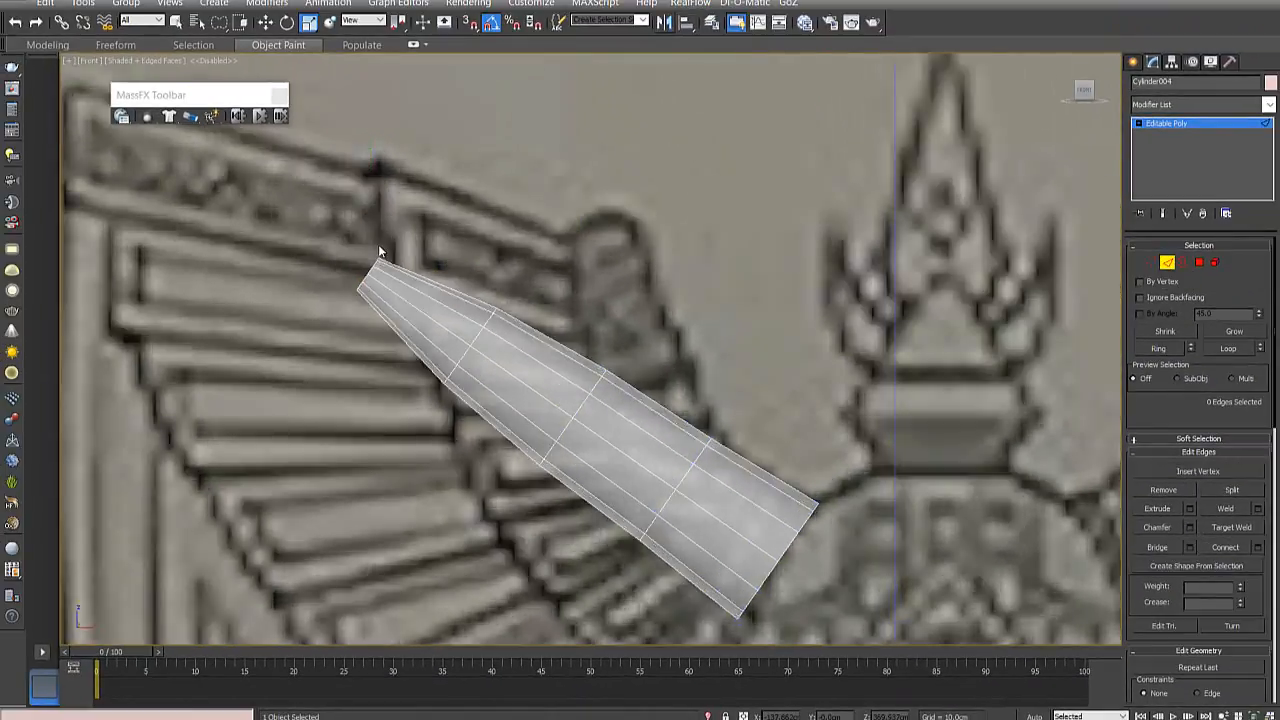
scroll(771, 286, "down", 2)
scroll(706, 270, "up", 1)
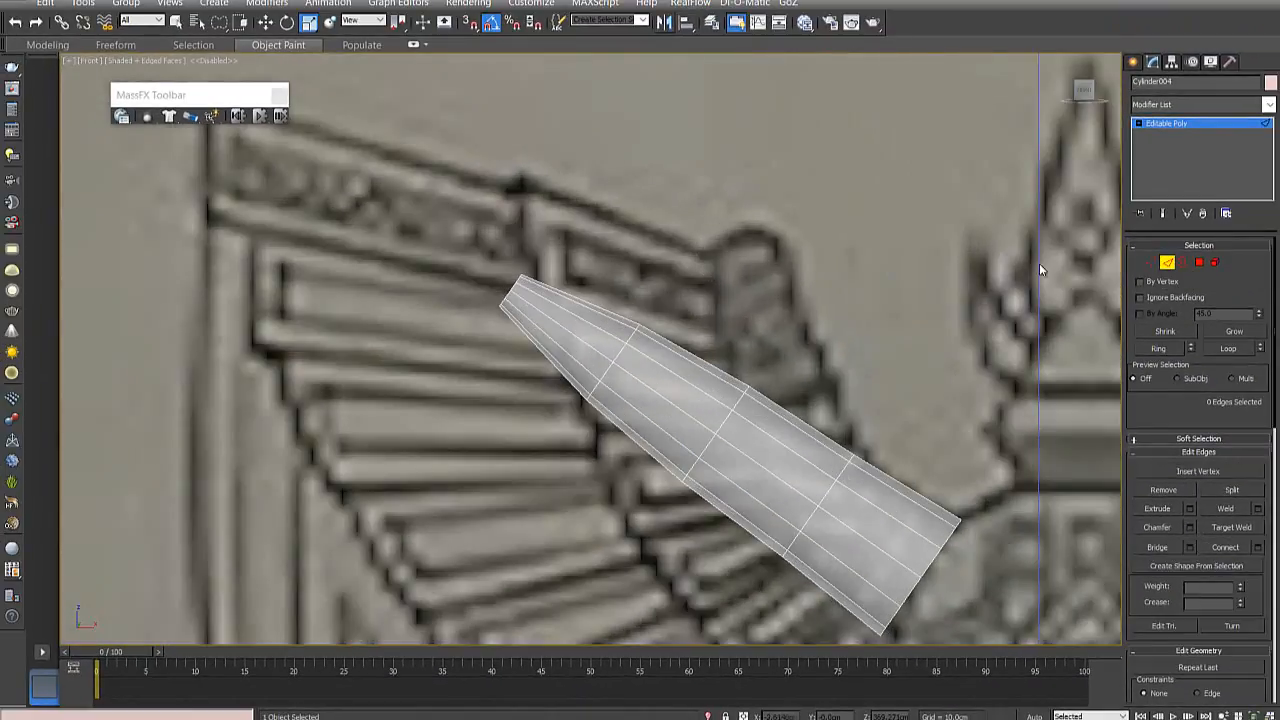
left_click(1151, 262)
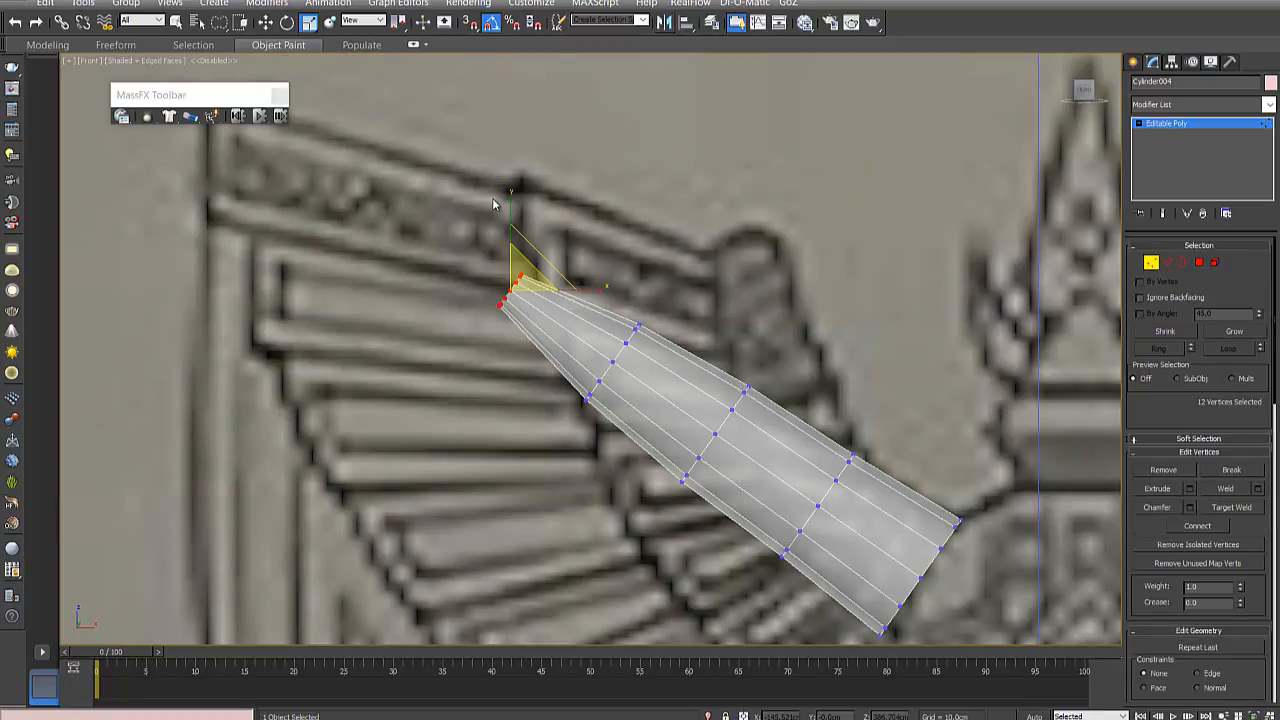
key("w")
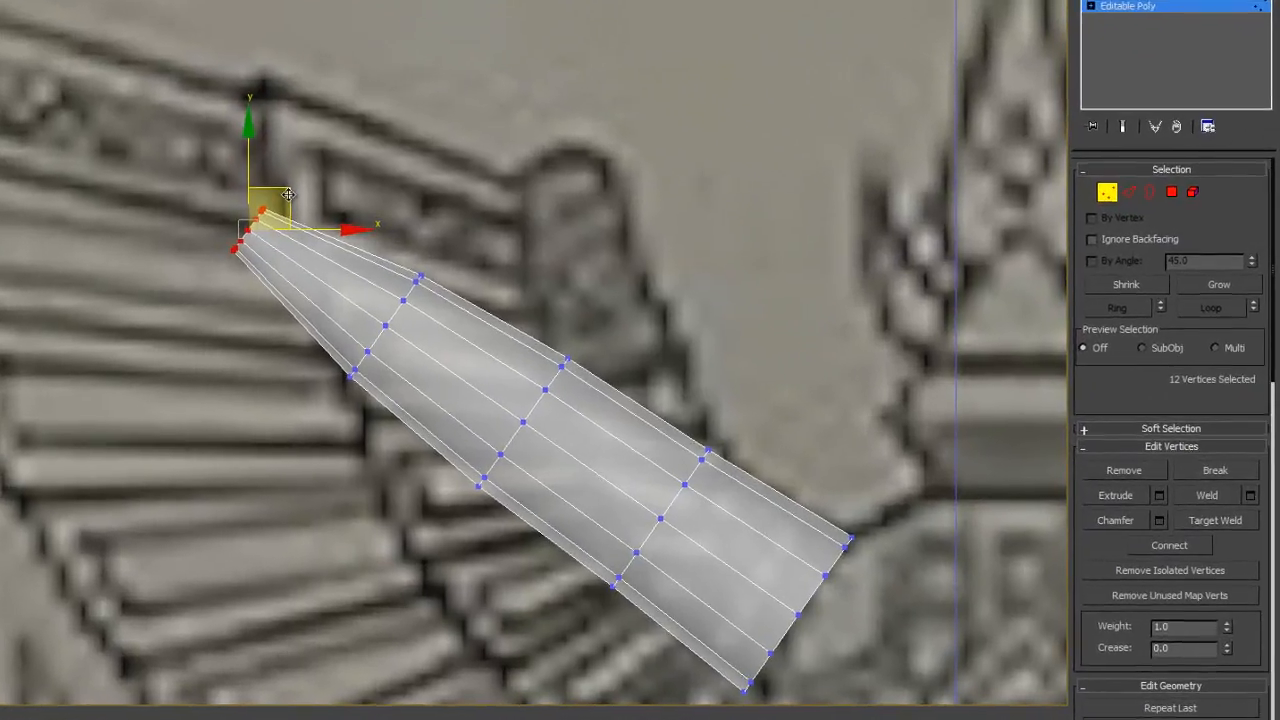
left_click_drag(548, 272, 627, 244)
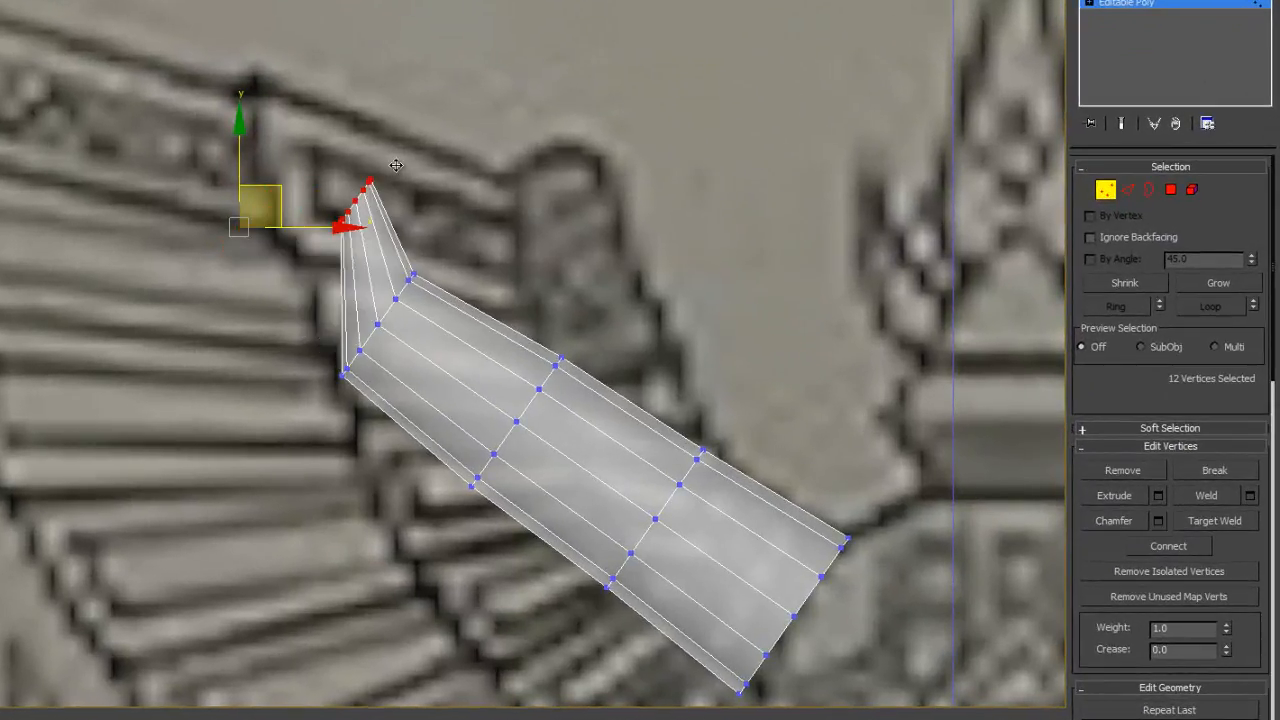
left_click_drag(396, 165, 414, 122)
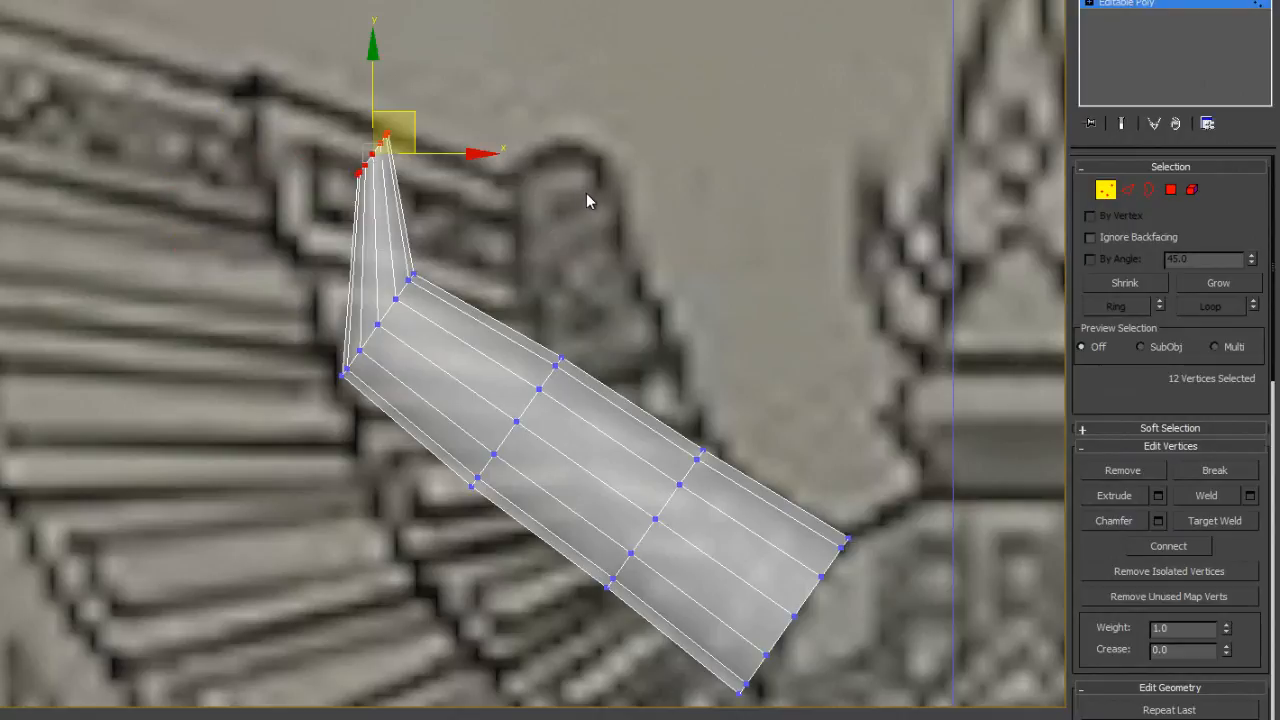
middle_click_drag(505, 212, 334, 294)
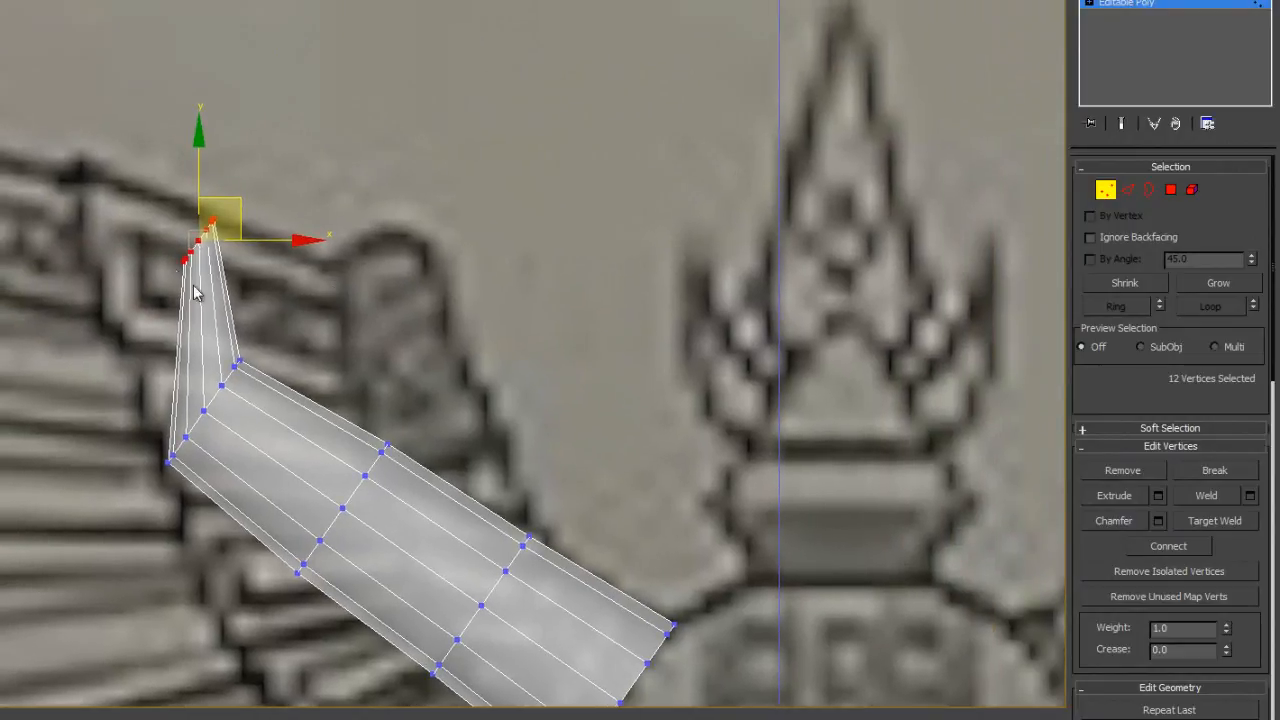
middle_click_drag(236, 264, 340, 303, "alt")
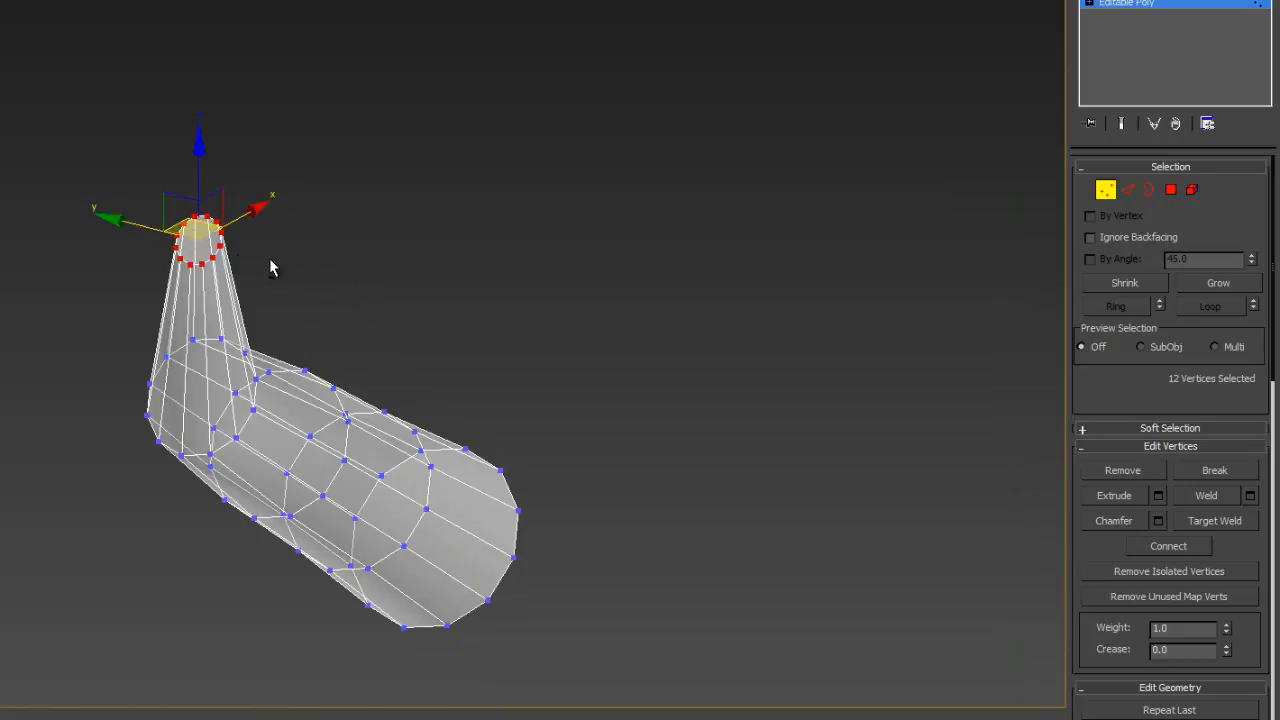
- In the front view, rotate the vertex ring at the cylinder's narrow end until it lies horizontal
key("f")
mouse_move(389, 236)
middle_mouse_down()
mouse_move(474, 506)
mouse_move(496, 630)
middle_mouse_up()
mouse_move(402, 200)
middle_mouse_down()
mouse_move(411, 506)
mouse_move(440, 600)
middle_mouse_up()
middle_click_drag(425, 251, 663, 612)
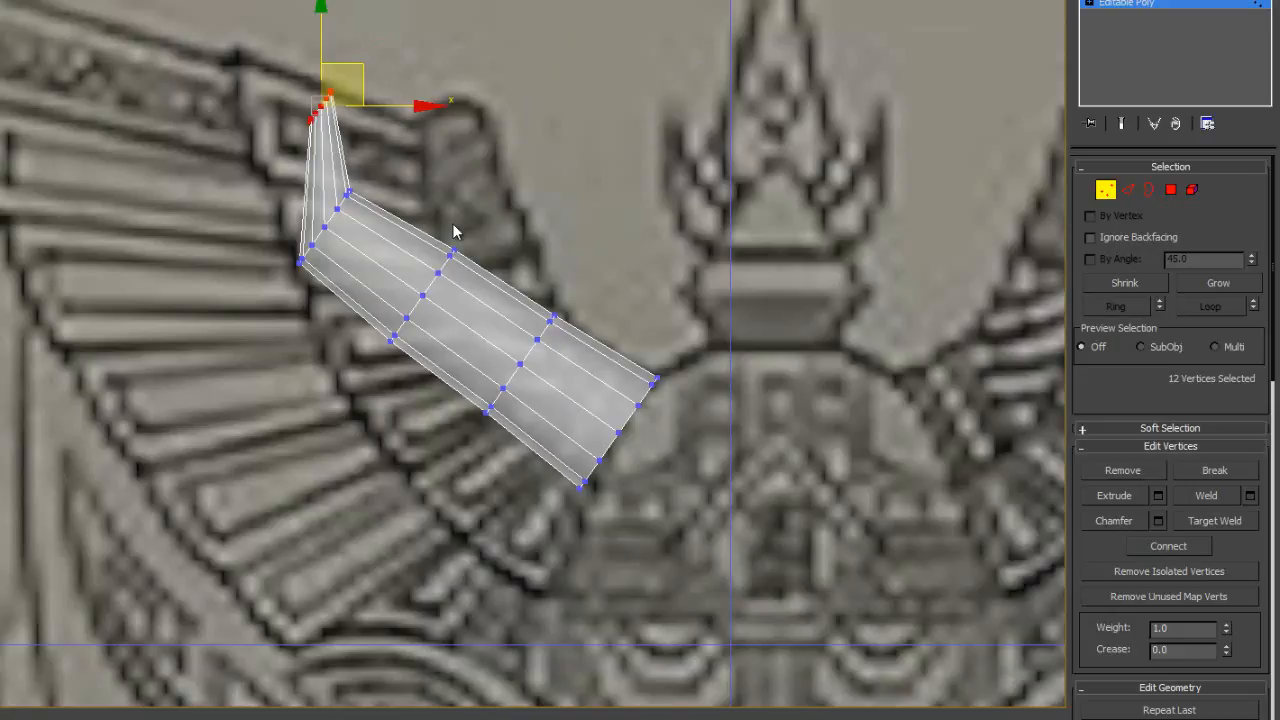
scroll(453, 231, "up", 3)
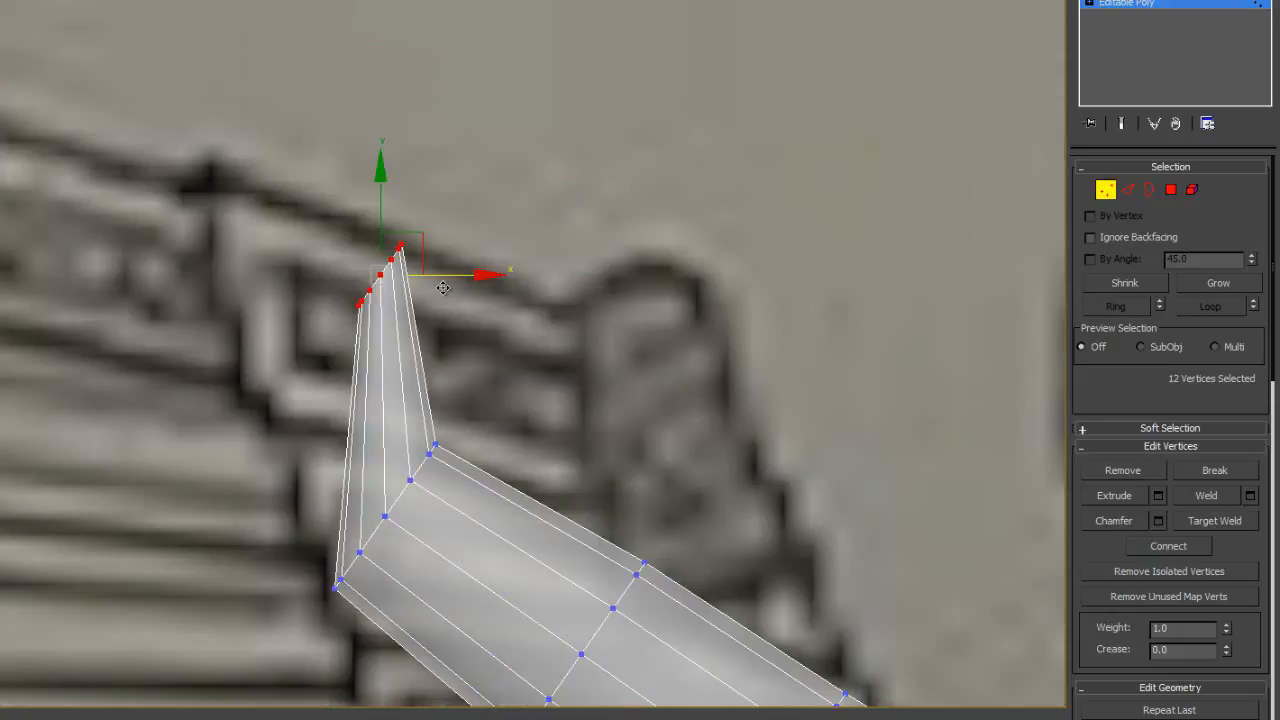
key("e")
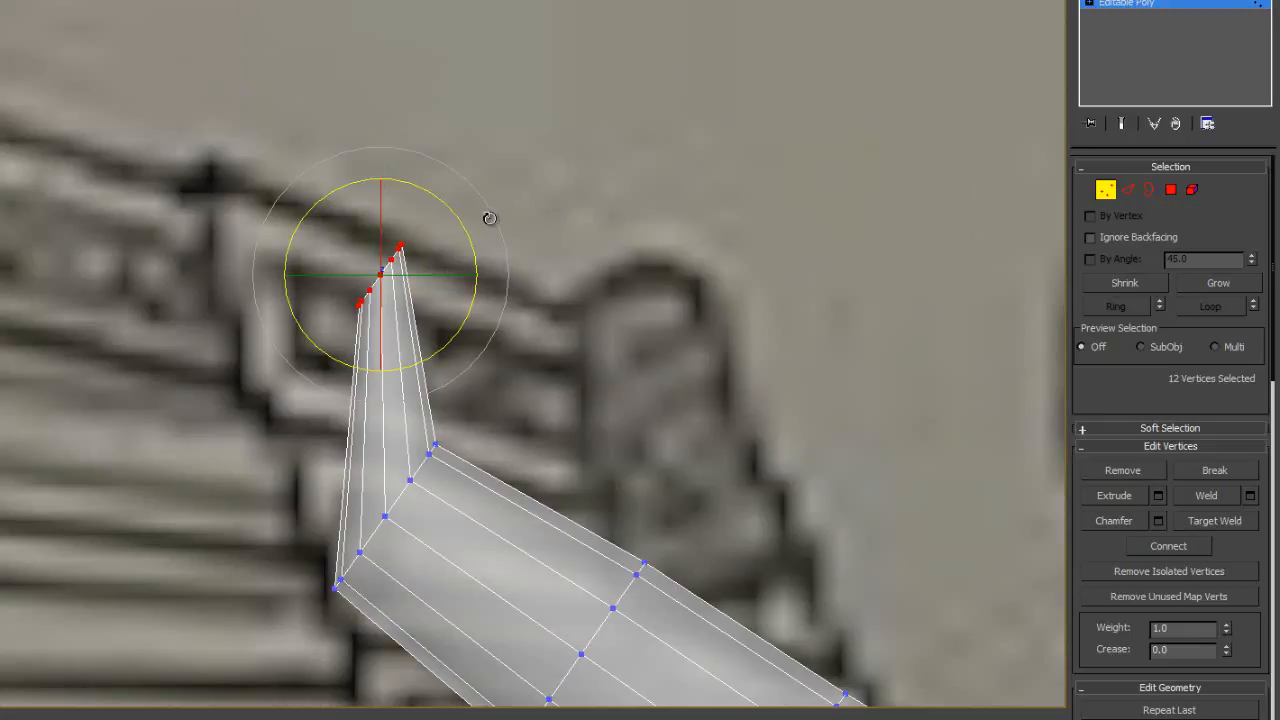
left_click_drag(457, 224, 477, 279)
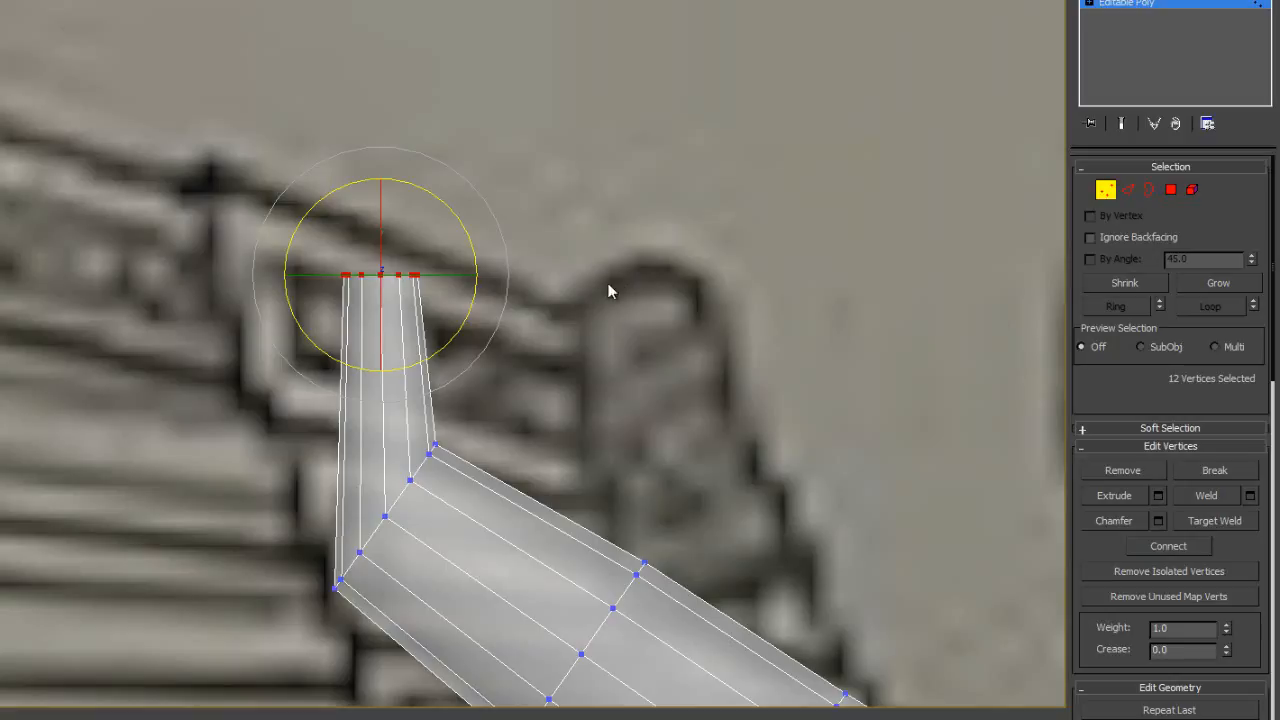
- Move the two vertex rings below the tip inward onto the horn outline and rotate them to follow its curve
middle_click_drag(670, 330, 534, 187)
mouse_move(421, 265)
left_mouse_down()
mouse_move(153, 427)
mouse_move(300, 473)
left_mouse_up()
mouse_move(330, 316)
left_mouse_down()
mouse_move(349, 351)
mouse_move(450, 337)
mouse_move(586, 272)
left_mouse_up()
key("w")
mouse_move(575, 395)
left_mouse_down()
mouse_move(423, 675)
mouse_move(440, 648)
left_mouse_up()
mouse_move(489, 473)
left_mouse_down()
mouse_move(632, 425)
mouse_move(700, 446)
mouse_move(692, 412)
mouse_move(717, 427)
left_mouse_up()
key("e")
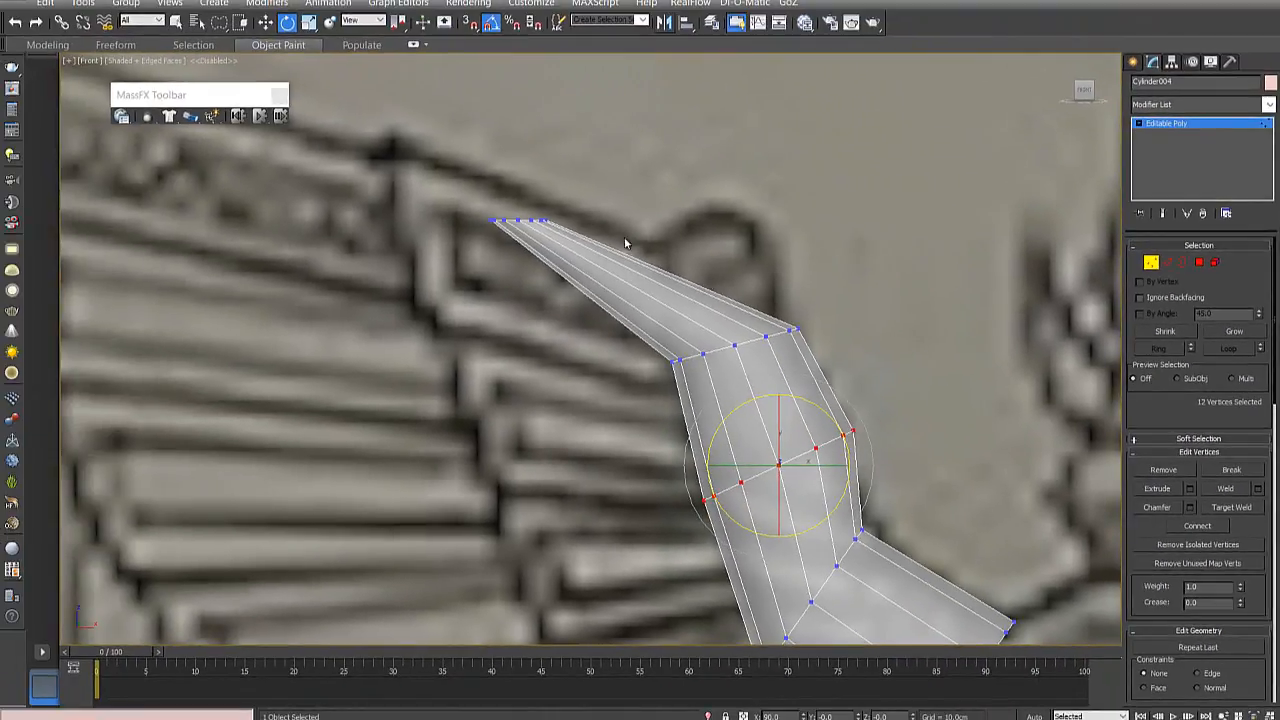
- Select the tip's vertex ring and move it onto the upper end of the horn in the reference
left_click_drag(478, 258, 545, 176)
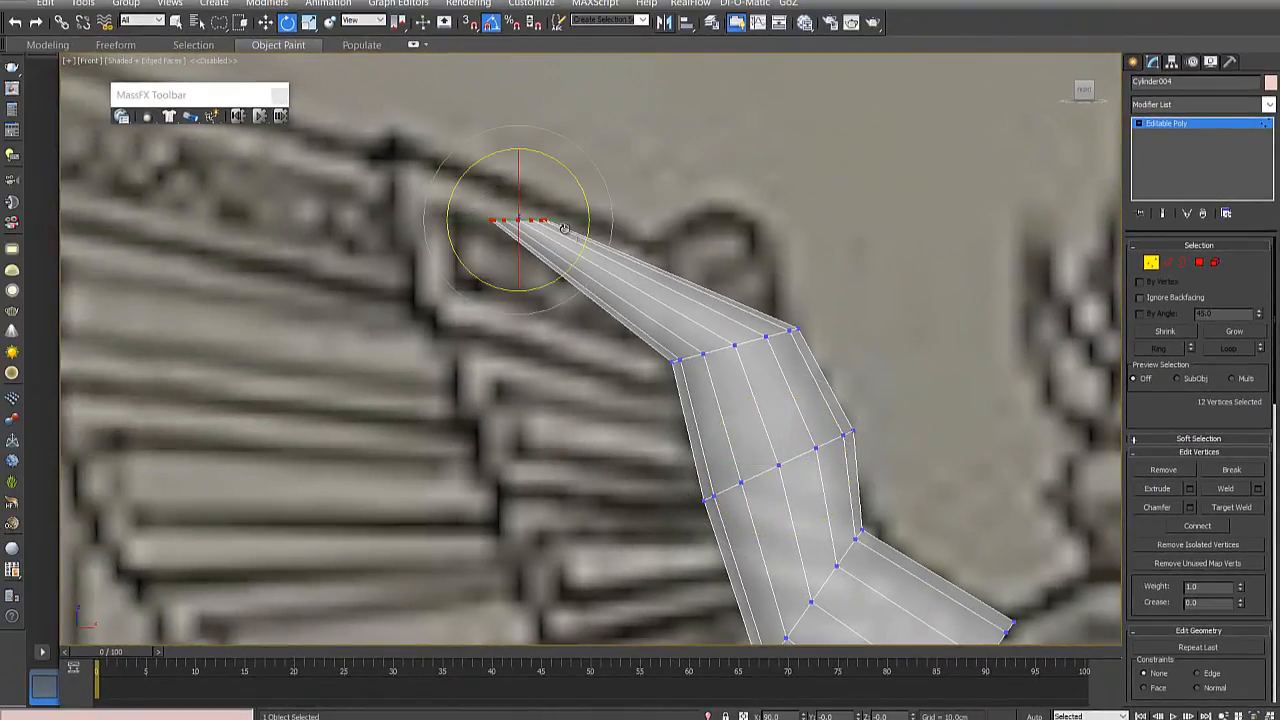
left_click(265, 22)
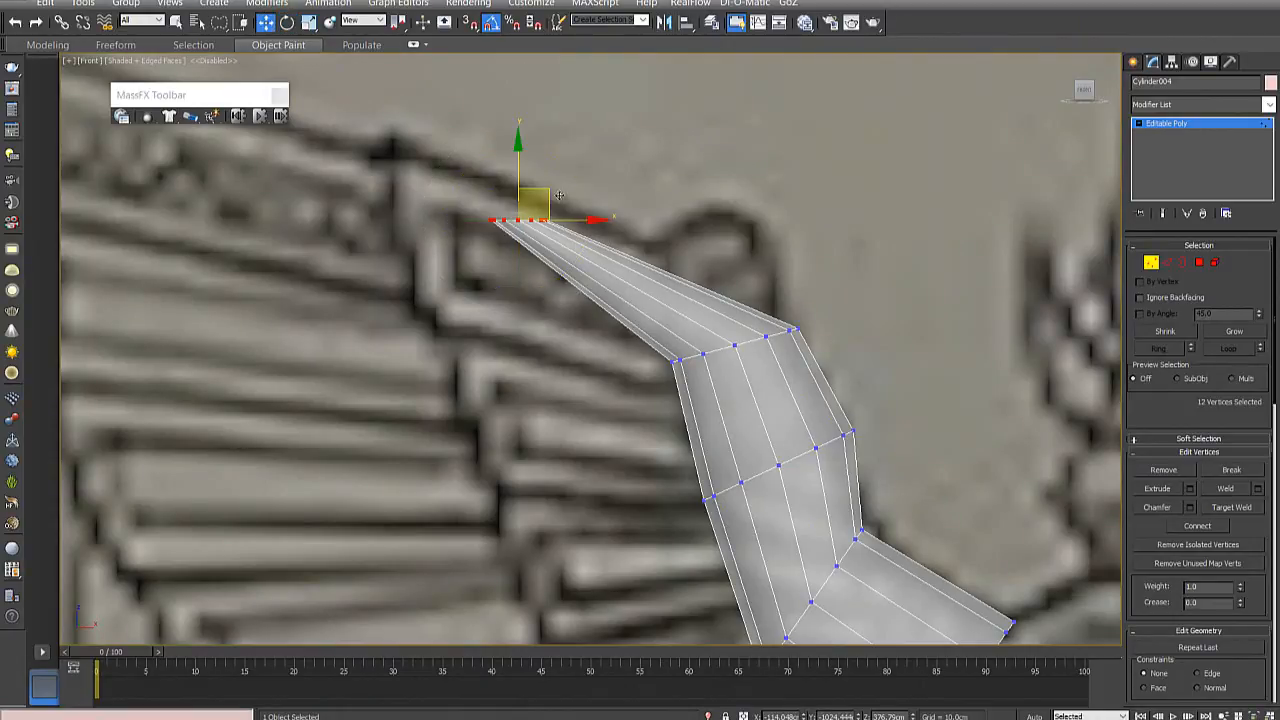
left_click_drag(558, 195, 752, 215)
scroll(744, 297, "down", 3)
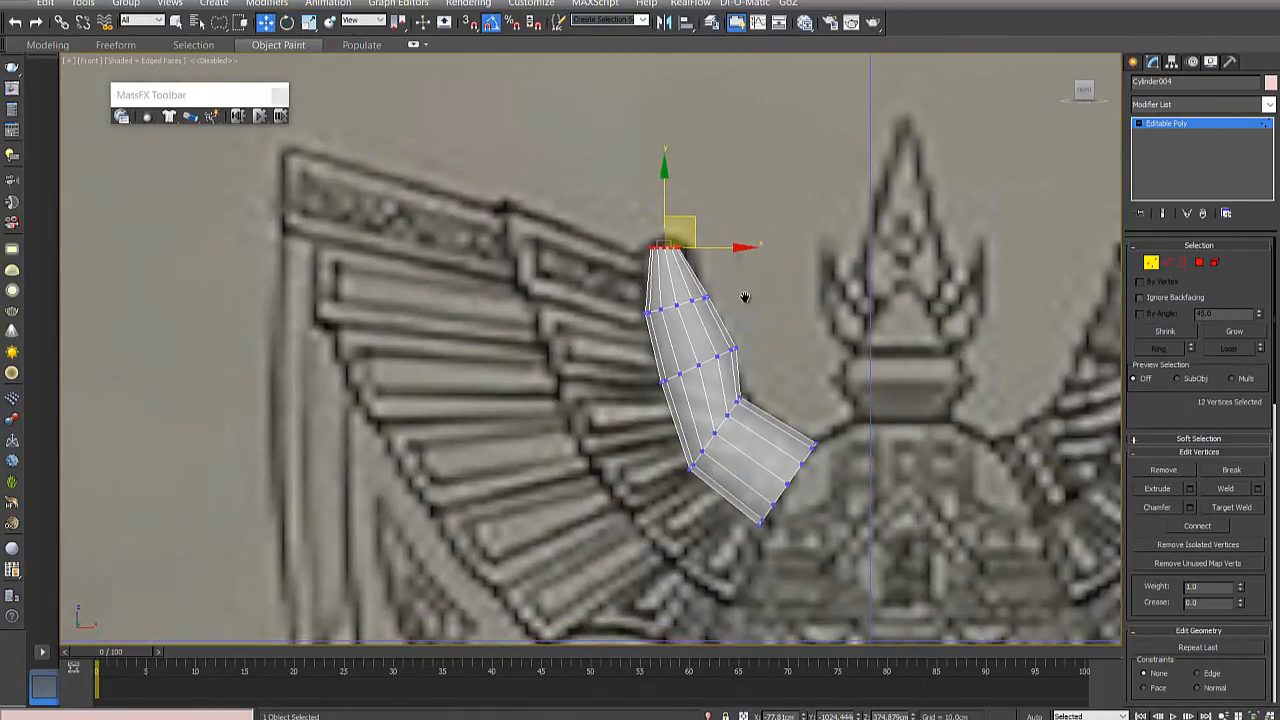
middle_click_drag(744, 297, 700, 294)
scroll(718, 371, "up", 2)
- Move the vertex ring nearest the wide end up onto the outline and rotate it, then rotate the middle ring to smooth the bend
left_click_drag(715, 378, 646, 561)
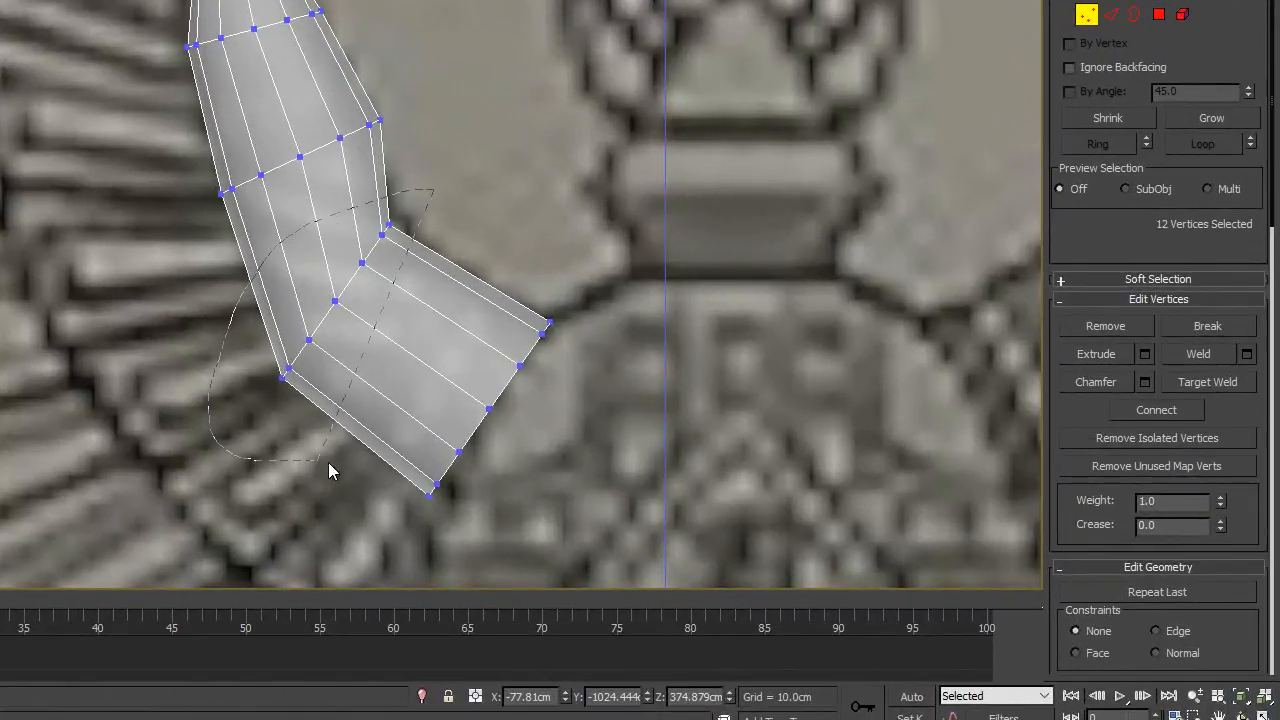
left_click_drag(330, 472, 340, 450)
mouse_move(442, 192)
left_mouse_down()
mouse_move(328, 218)
mouse_move(336, 424)
mouse_move(430, 212)
left_mouse_up()
mouse_move(364, 258)
left_mouse_down()
mouse_move(434, 212)
mouse_move(386, 250)
mouse_move(398, 232)
mouse_move(443, 240)
mouse_move(447, 229)
left_mouse_up()
key("e")
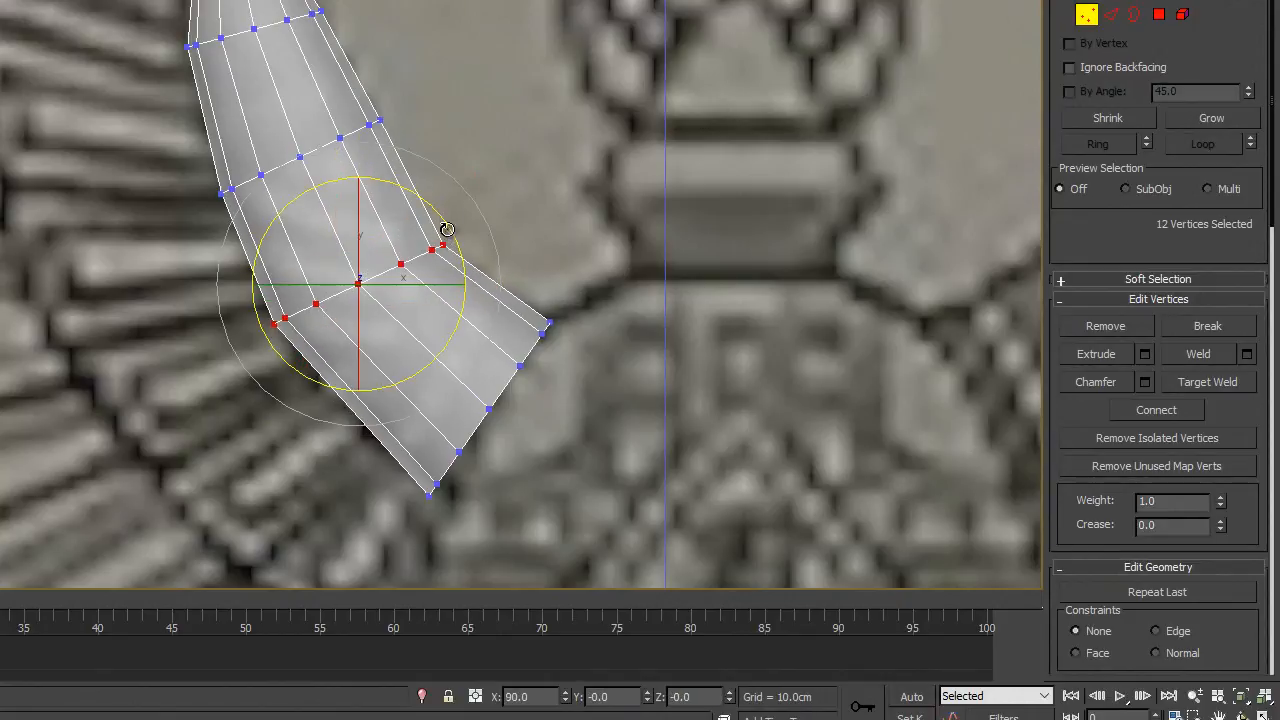
mouse_move(171, 207)
left_mouse_down()
mouse_move(417, 178)
mouse_move(415, 166)
left_mouse_up()
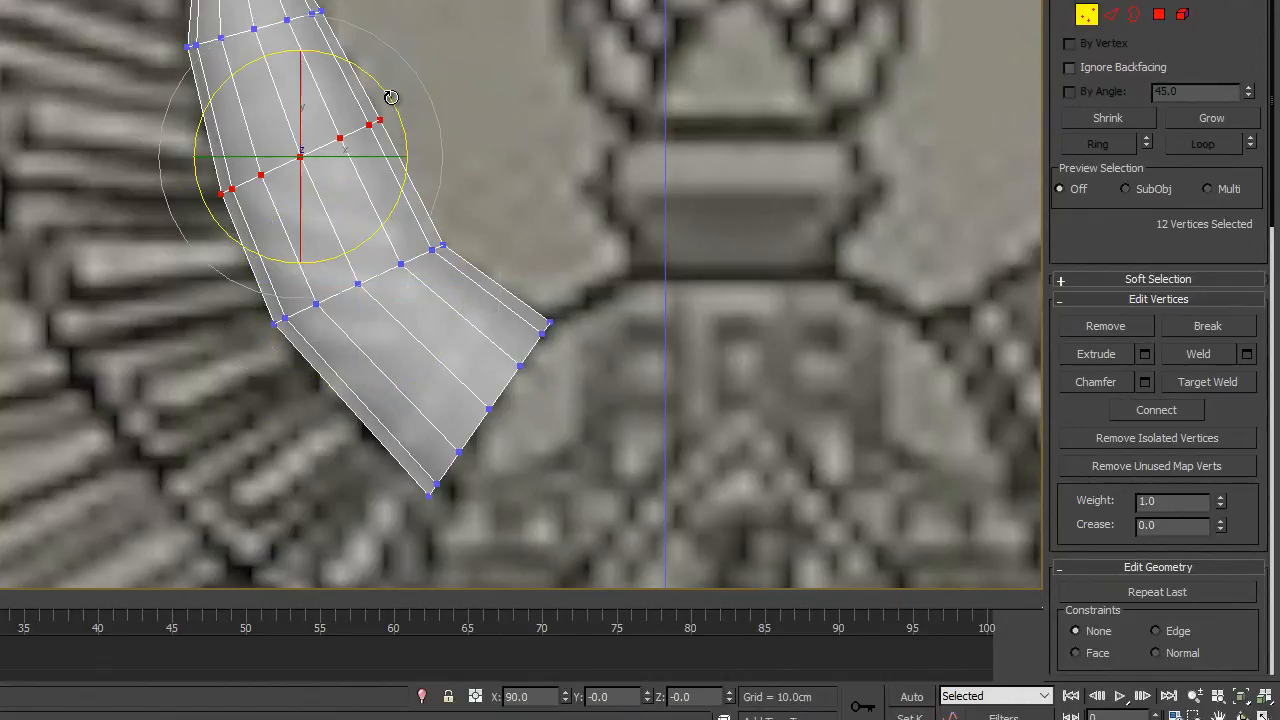
left_click_drag(392, 98, 404, 118)
key("w")
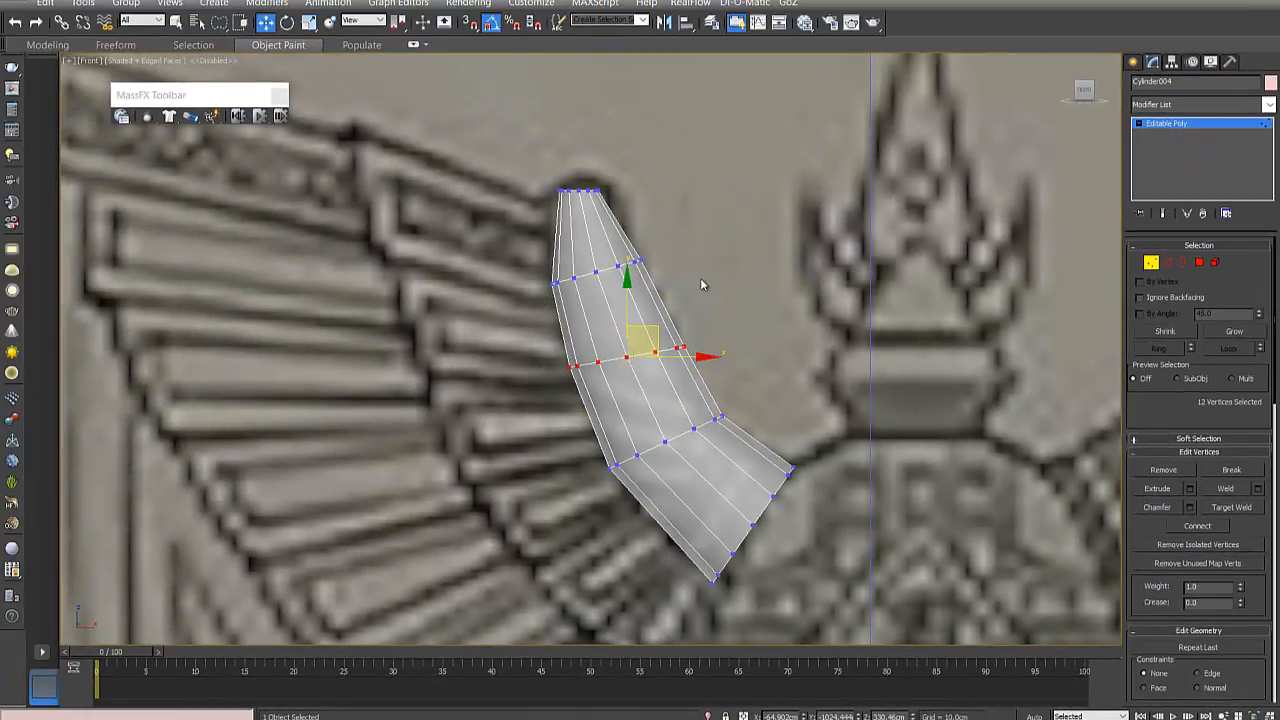
- Rotate the vertex ring just below the tip by 10 degrees towards horizontal and deselect the vertices
left_click_drag(582, 233, 657, 236)
left_click(287, 22)
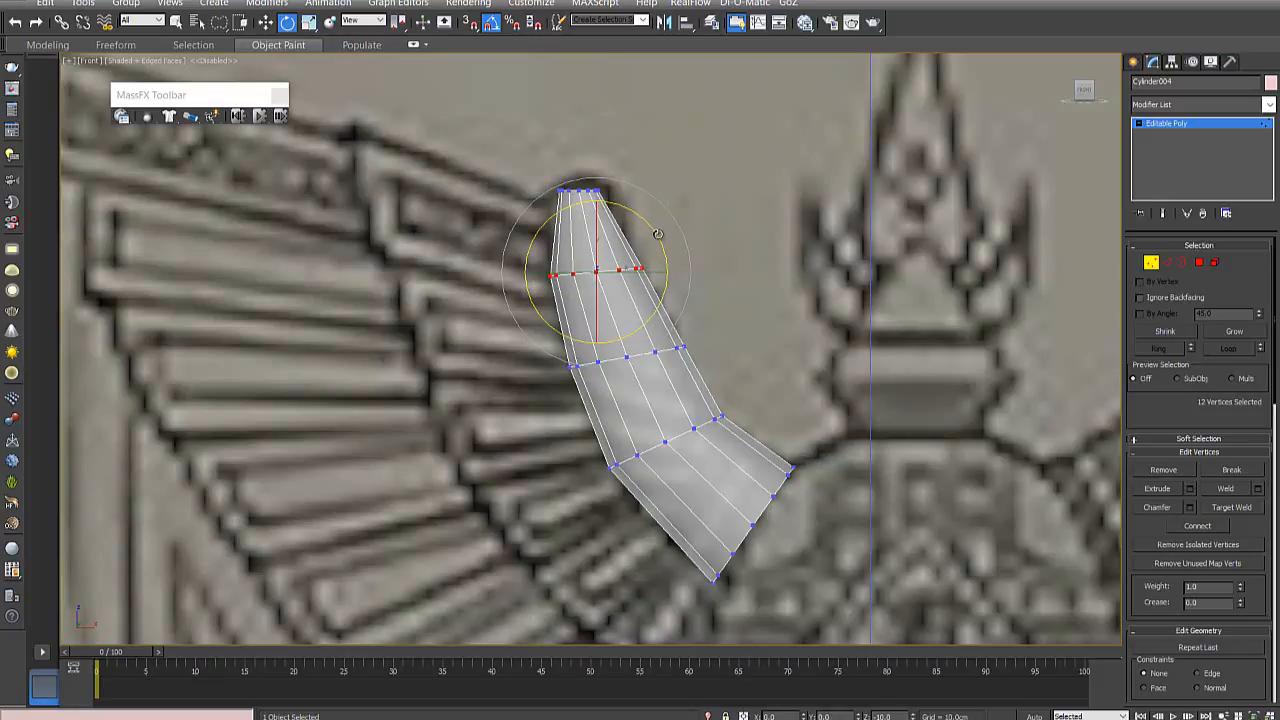
left_click(266, 22)
left_click(624, 152)
scroll(623, 236, "down", 5)
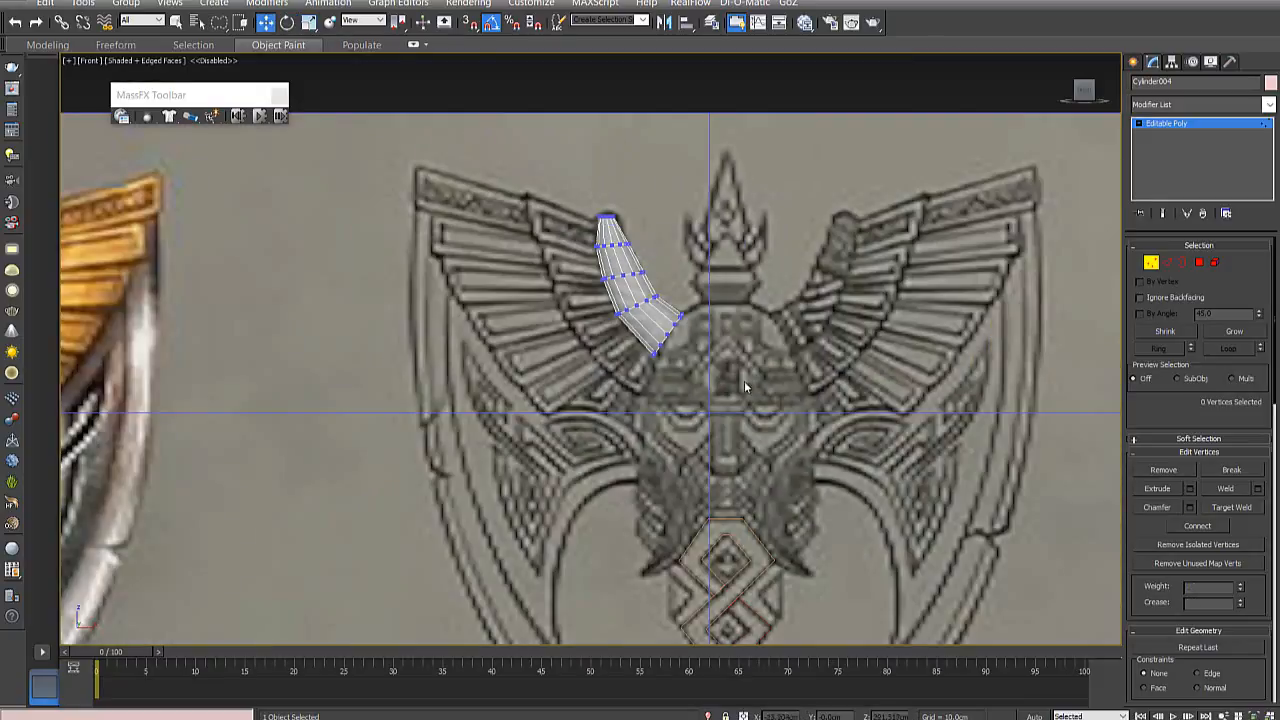
middle_click_drag(748, 385, 684, 424)
scroll(684, 422, "up", 3)
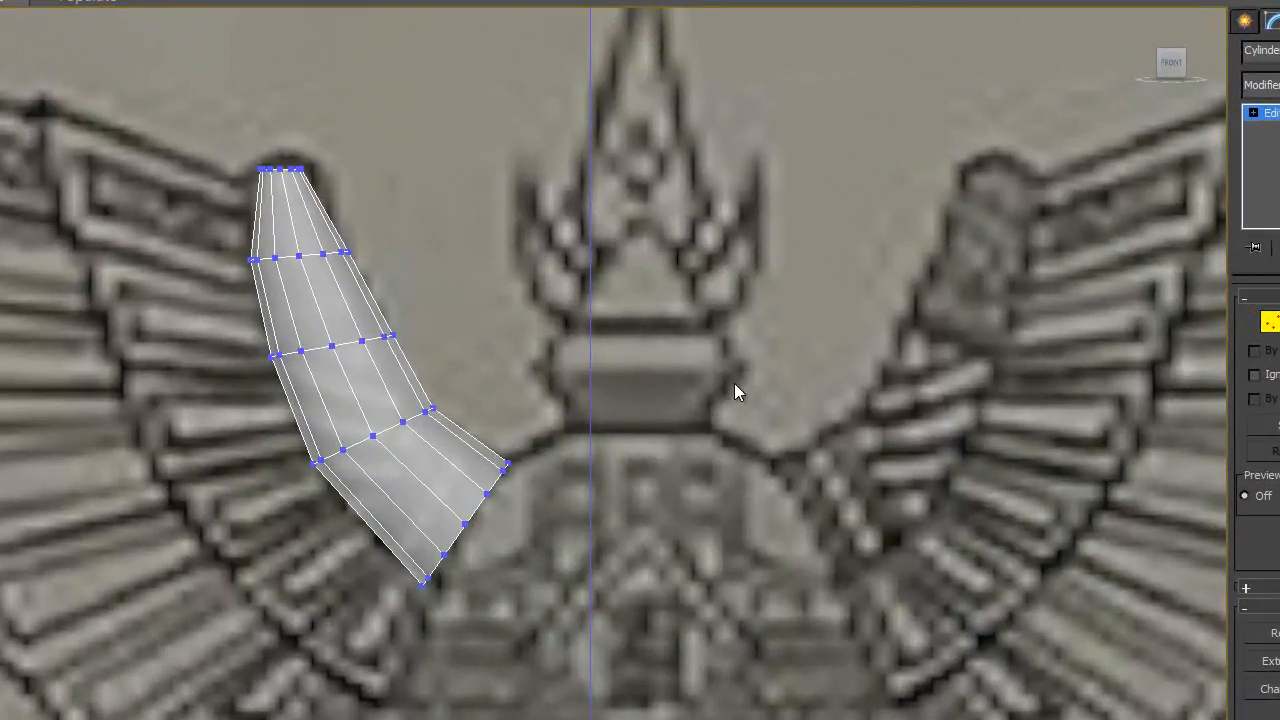
- Scale down the middle and upper inner vertex rings slightly, and scale the tip ring up to match the horn's width
left_click_drag(414, 330, 222, 363)
left_click_drag(349, 323, 331, 346)
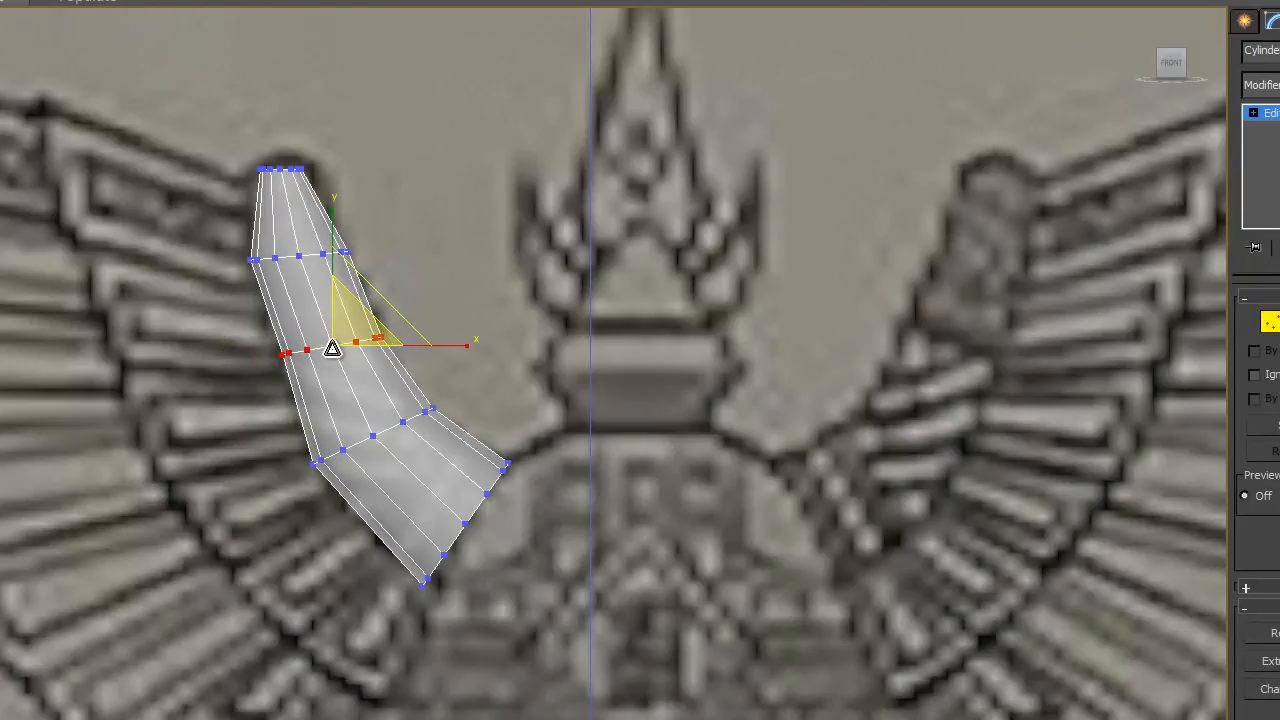
left_click_drag(196, 214, 404, 264)
left_click(404, 264)
left_click_drag(446, 211, 236, 306)
mouse_move(322, 246)
left_mouse_down()
mouse_move(319, 204)
mouse_move(333, 257)
left_mouse_up()
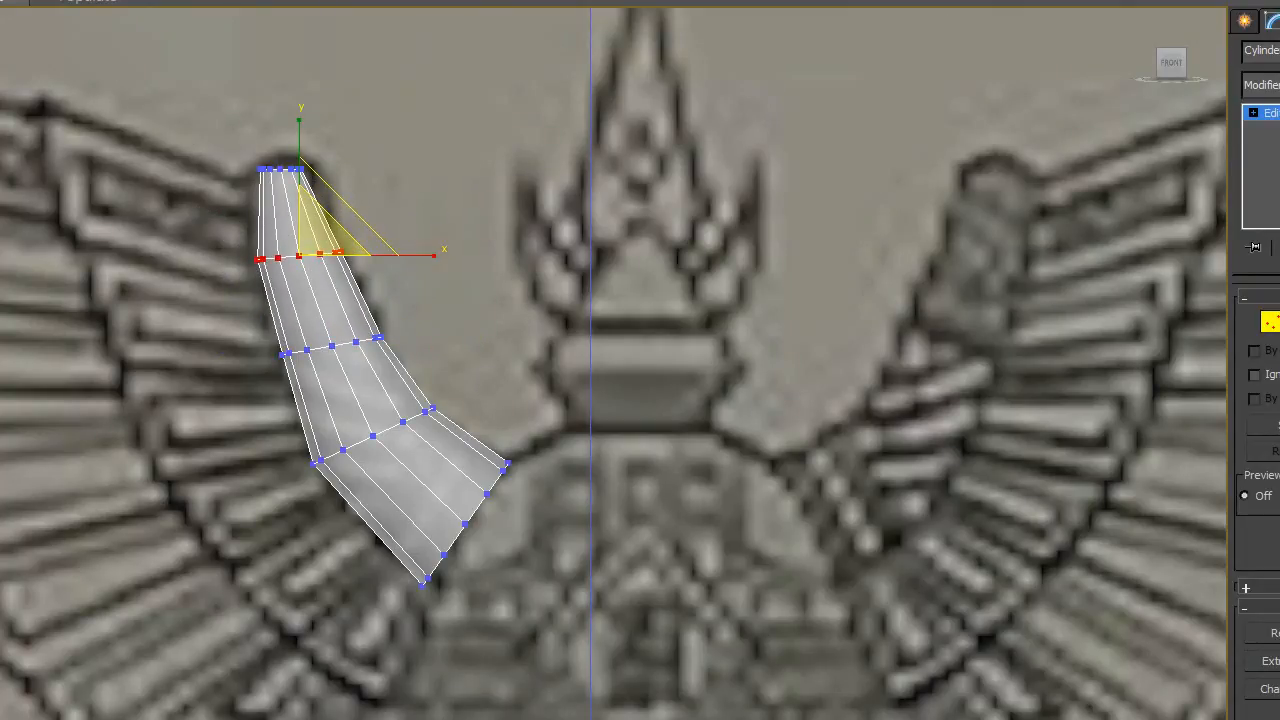
left_click_drag(292, 198, 294, 157)
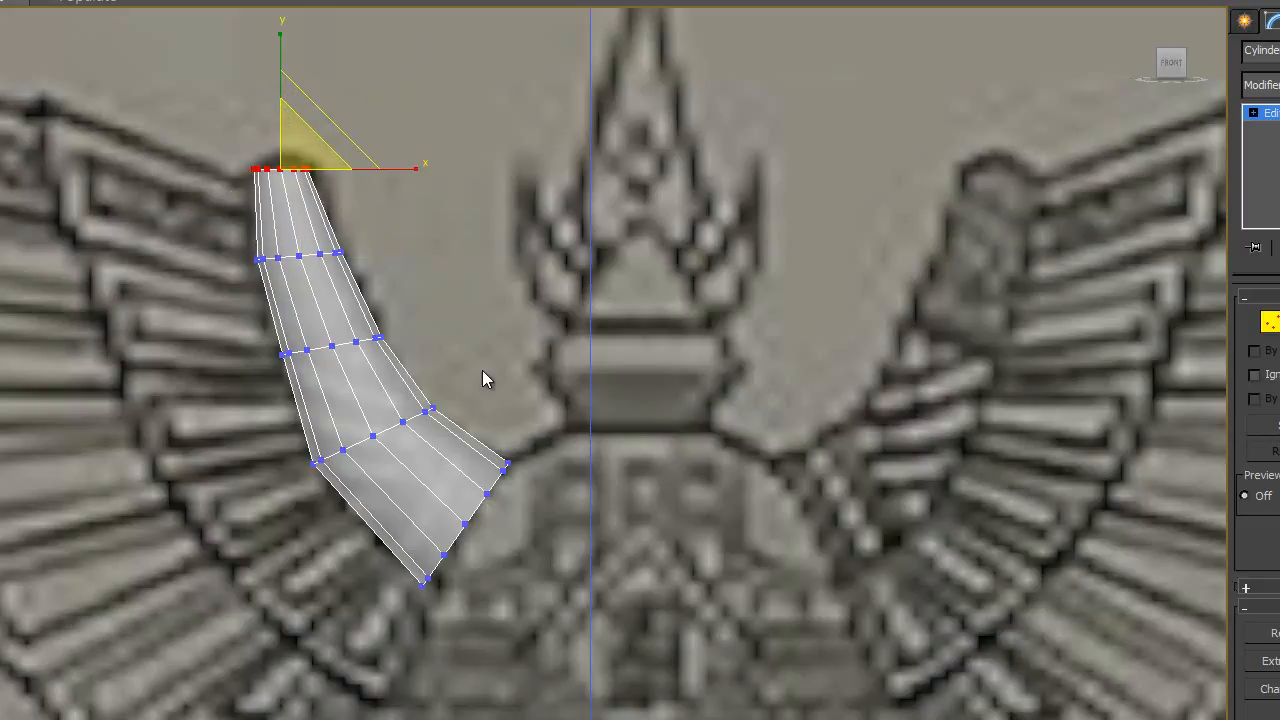
- Scale down the vertex ring nearest the wide end slightly and compare the horn's shape with the reference
mouse_move(449, 377)
left_mouse_down()
mouse_move(271, 549)
mouse_move(518, 373)
left_mouse_up()
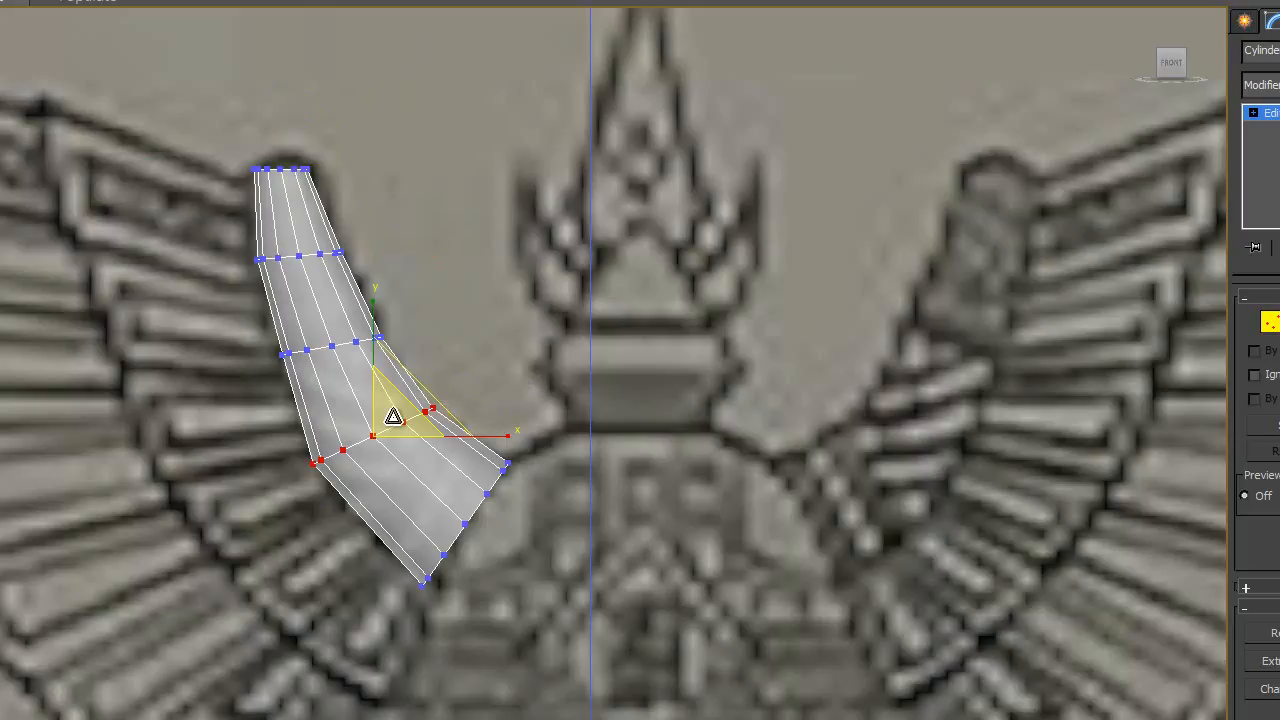
left_click(459, 365)
mouse_move(362, 400)
left_mouse_down()
mouse_move(274, 486)
mouse_move(460, 446)
mouse_move(466, 406)
left_mouse_up()
left_click_drag(390, 420, 414, 438)
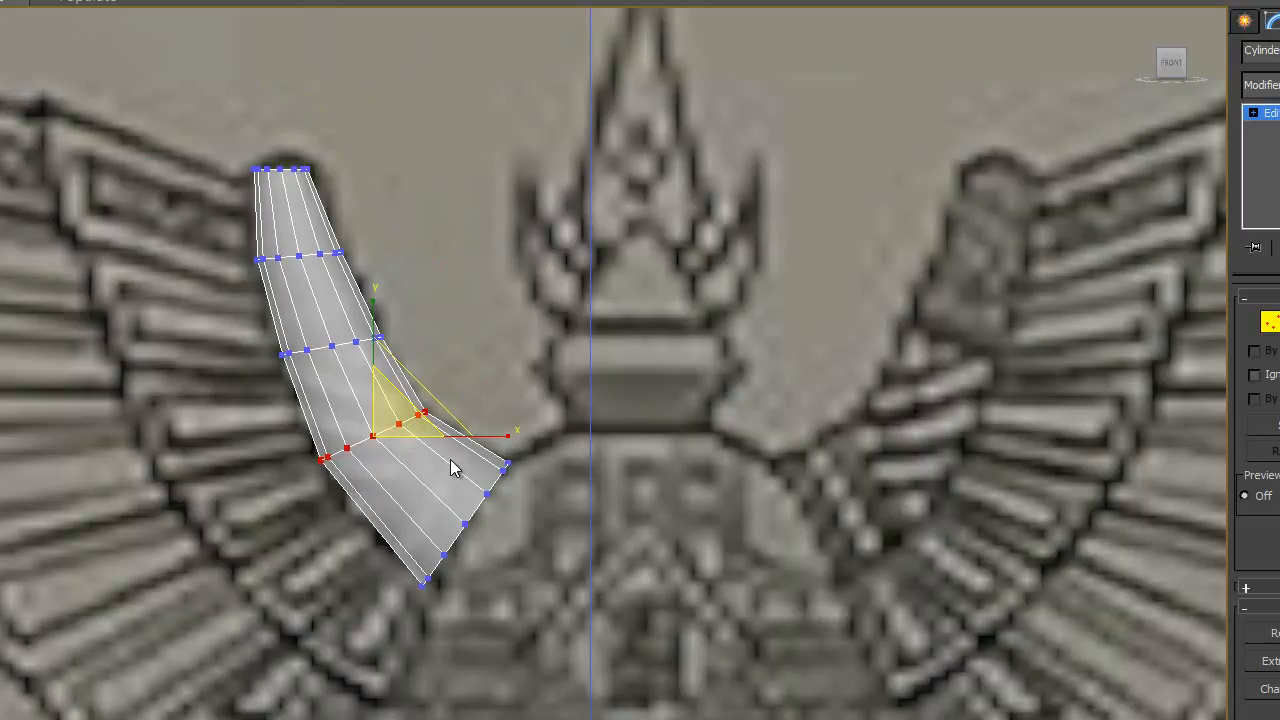
scroll(392, 533, "up", 2)
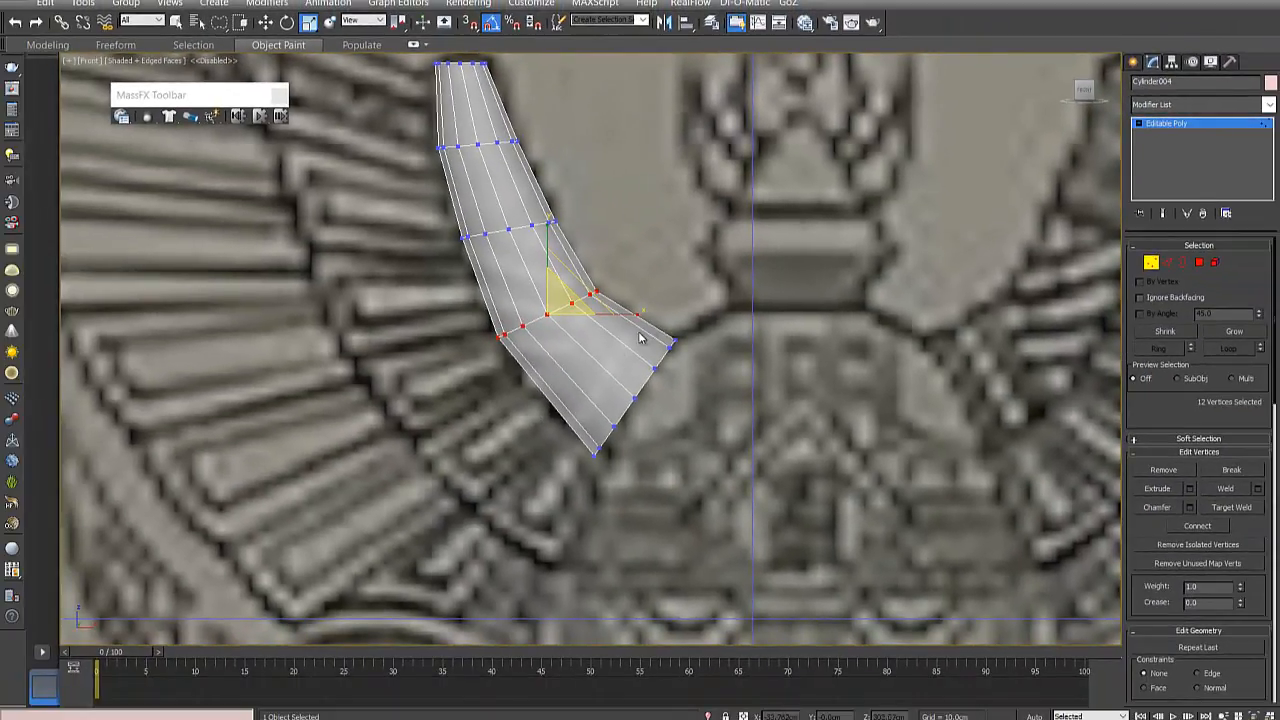
scroll(566, 405, "down", 1)
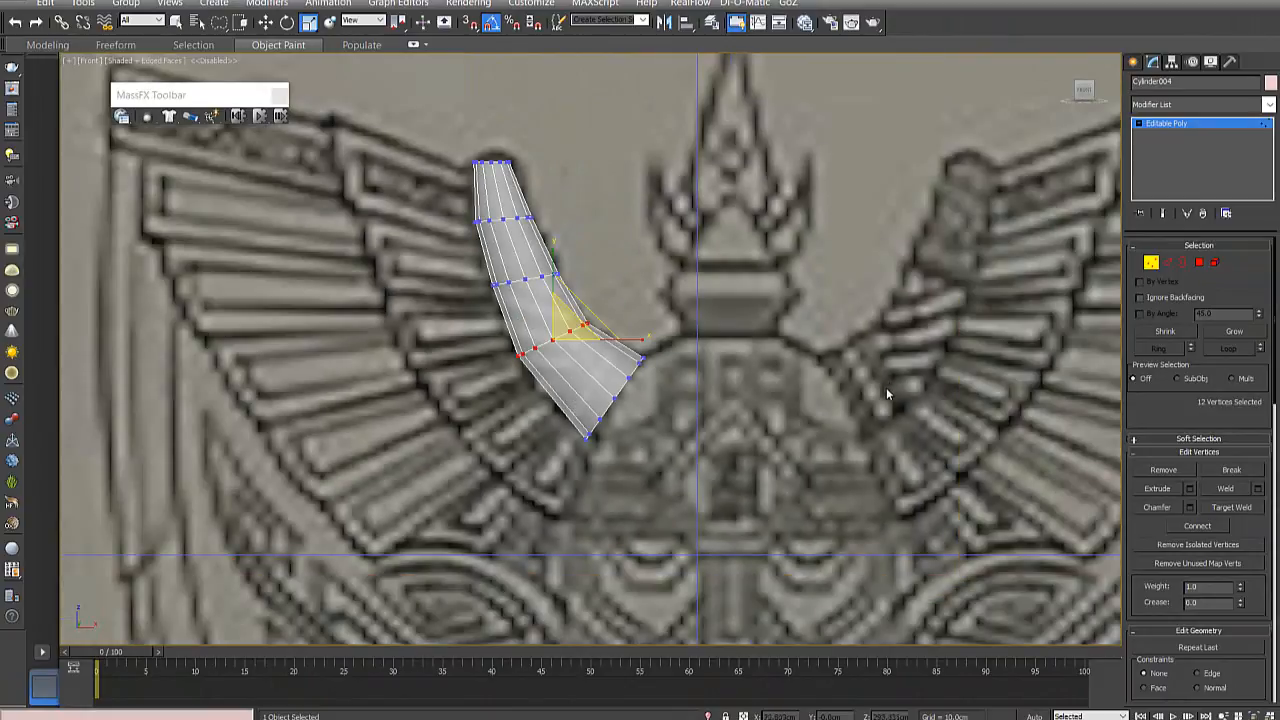
scroll(490, 340, "down", 2)
scroll(484, 307, "up", 2)
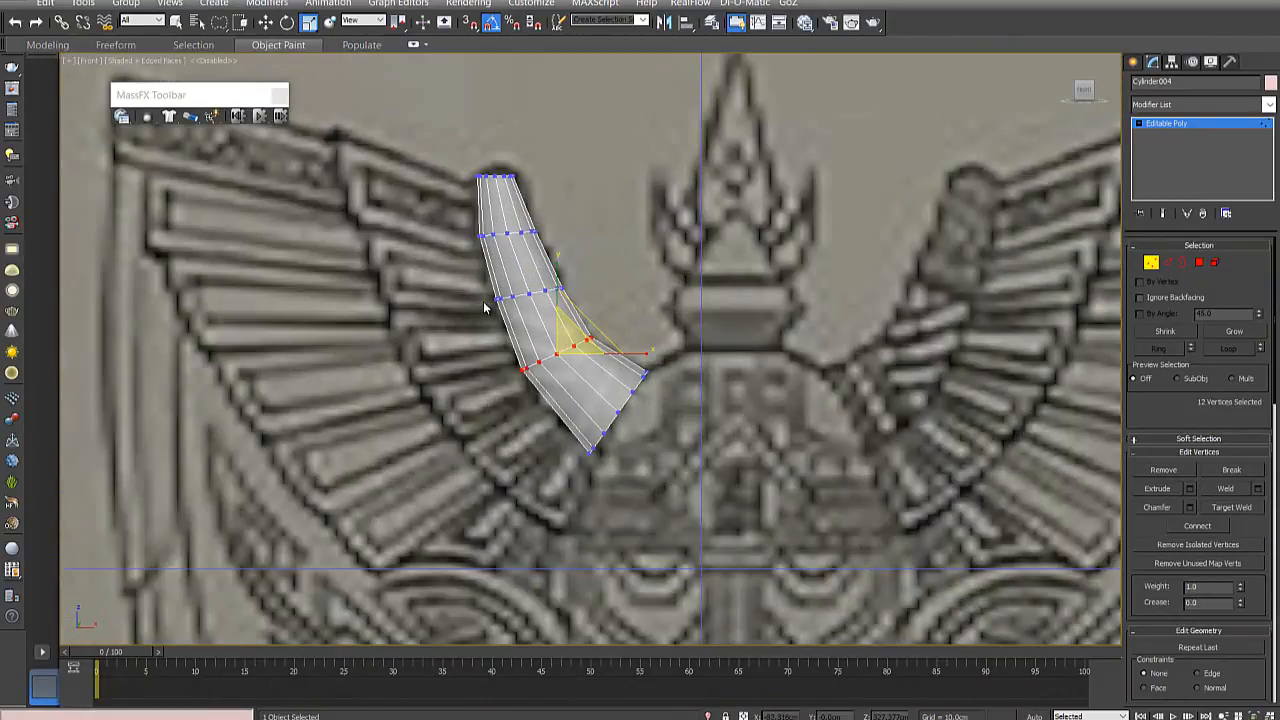
- Switch to edge editing, select all 12 lengthwise edges of the segment at the wide end, and check the selection in perspective
left_click(1166, 264)
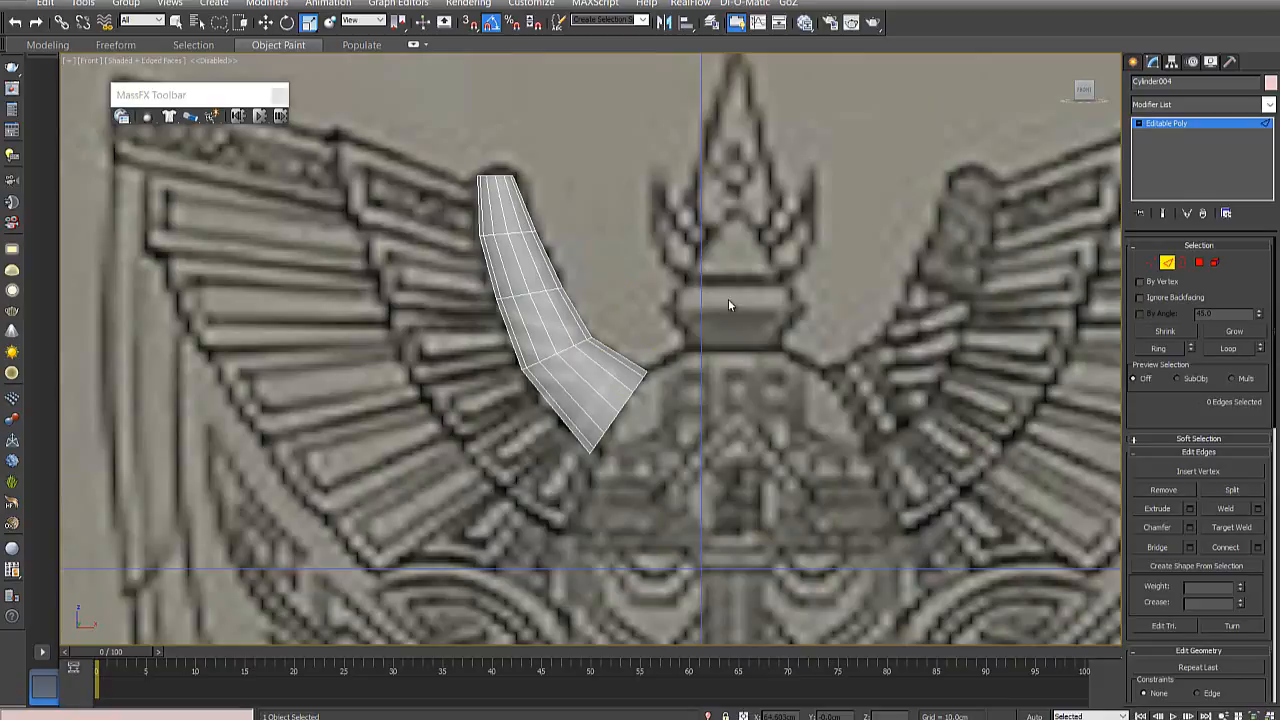
left_click(584, 410)
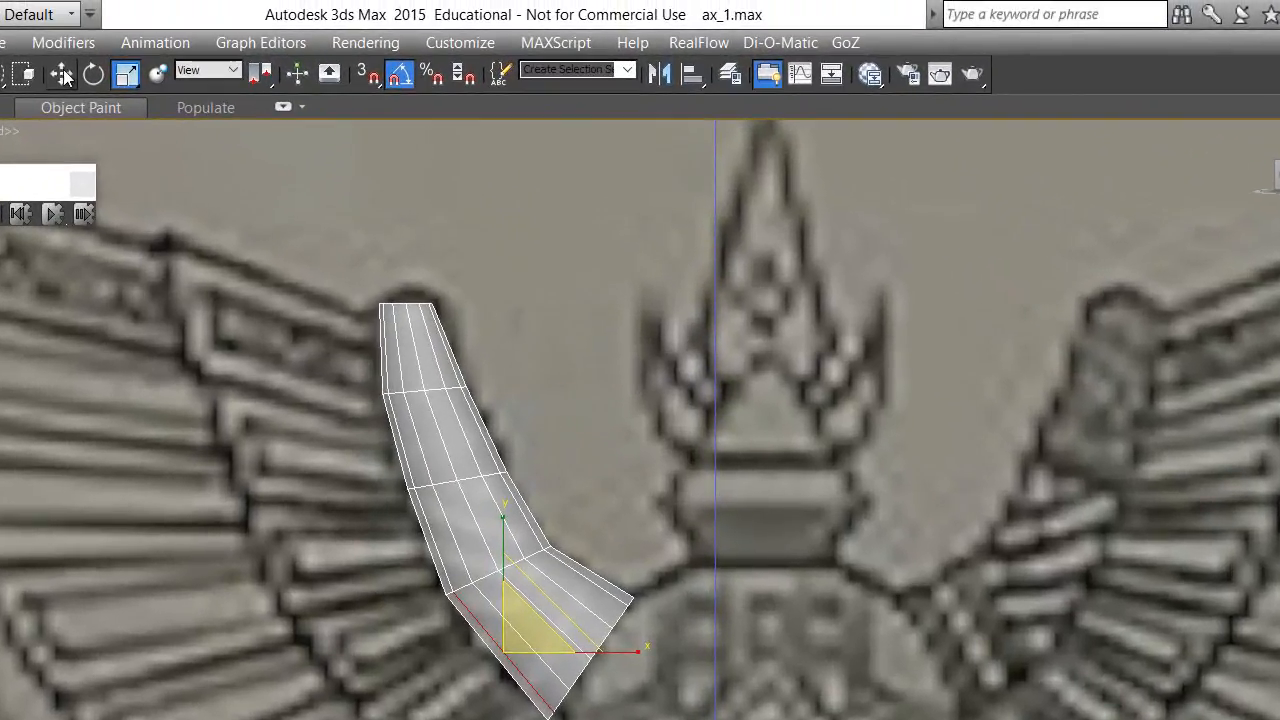
key("w")
left_click(553, 409)
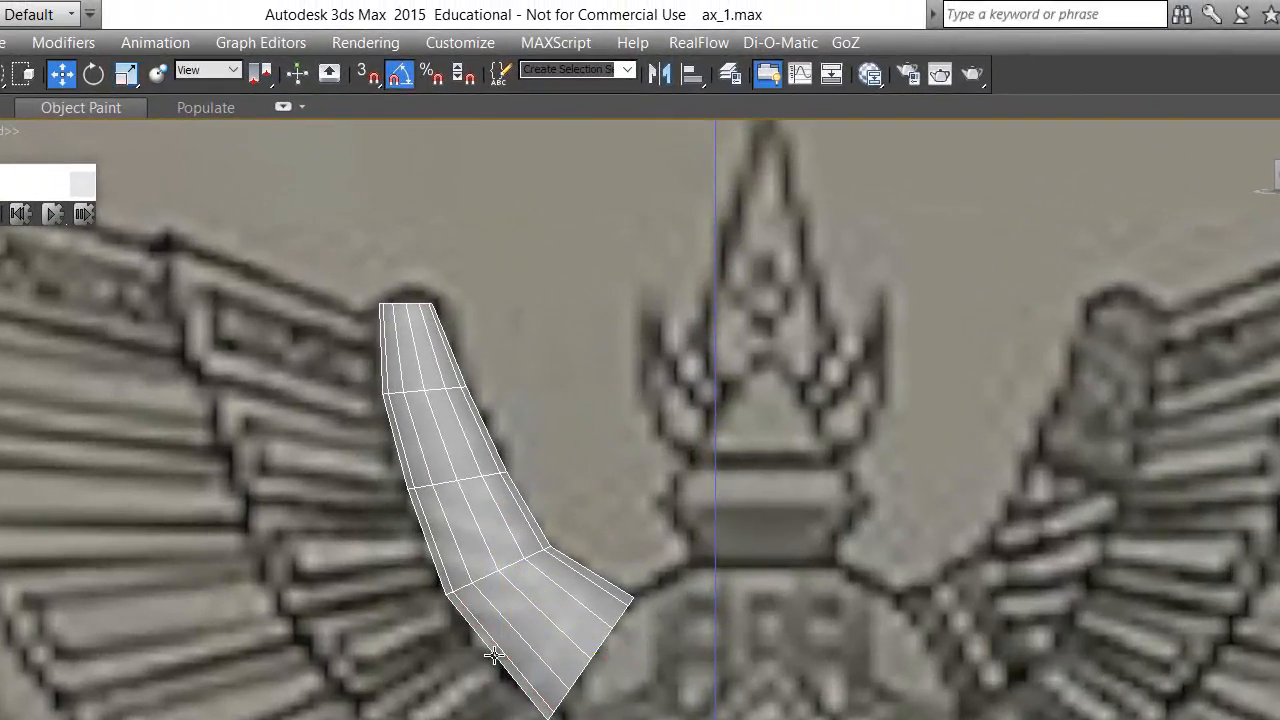
left_click(515, 633)
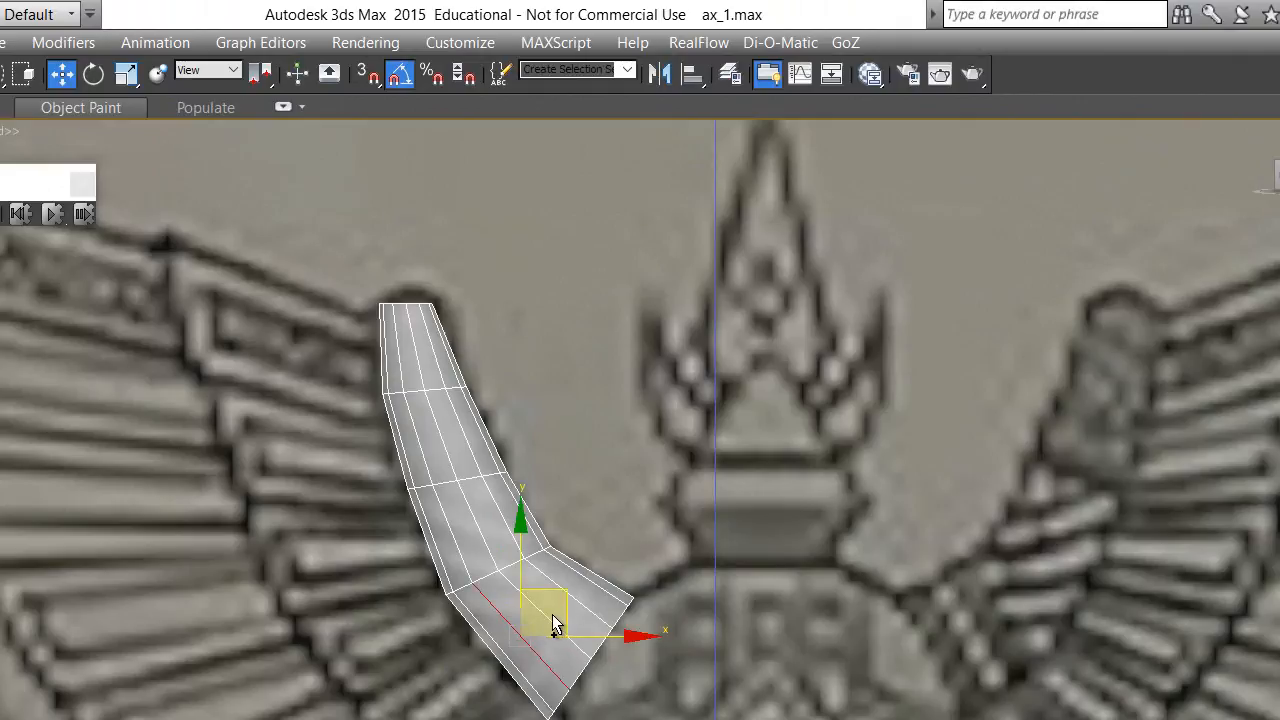
left_click(543, 612, "ctrl")
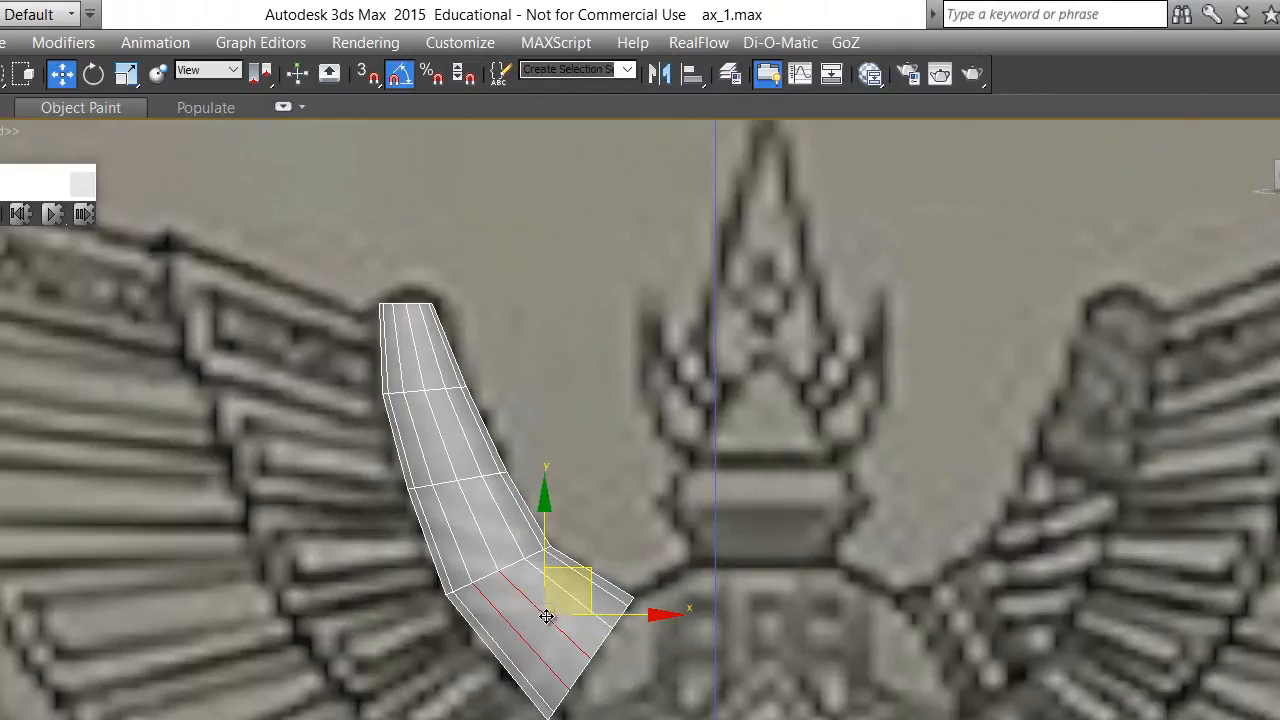
left_click(577, 601, "shift")
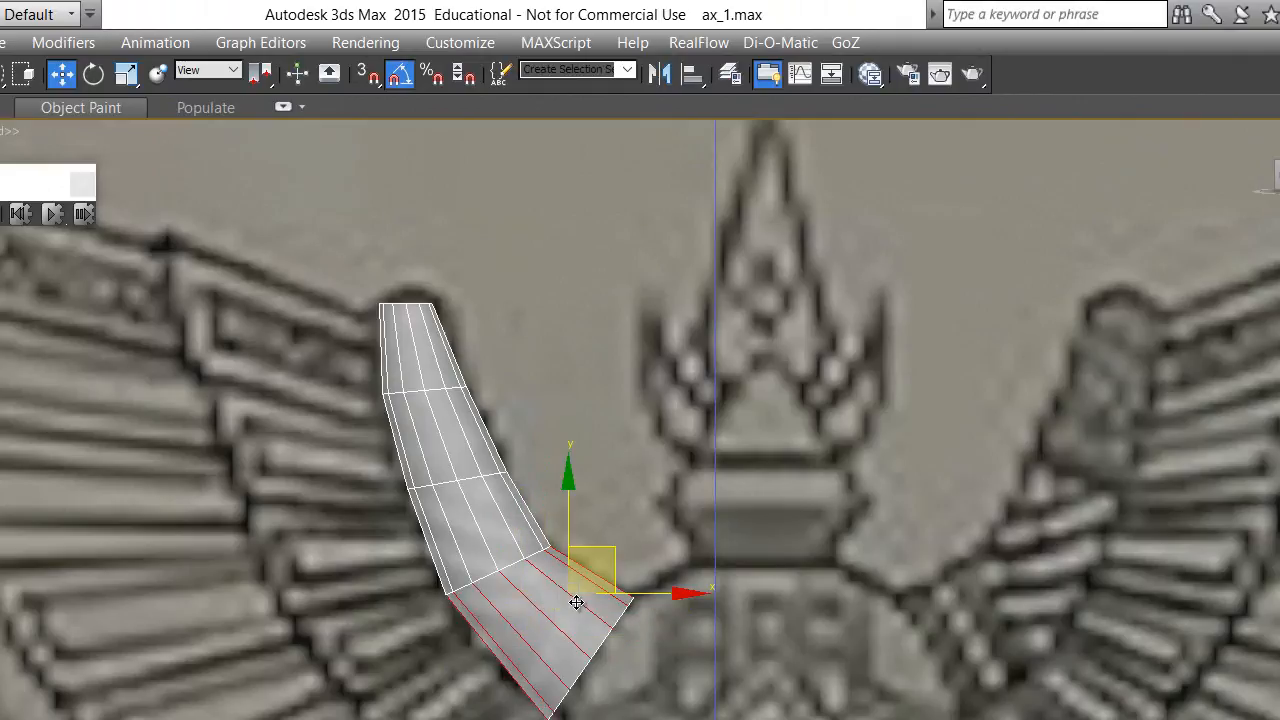
middle_click_drag(500, 620, 533, 615, "alt")
scroll(537, 624, "down", 6)
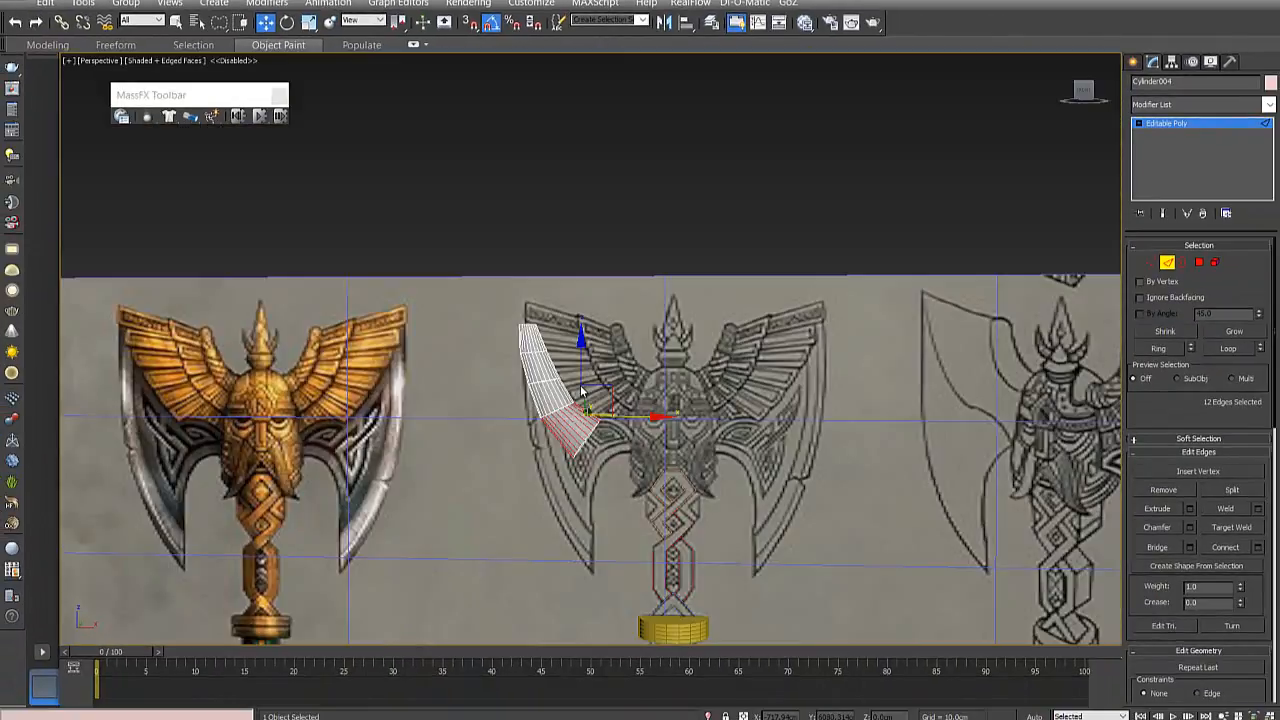
scroll(581, 390, "up", 6)
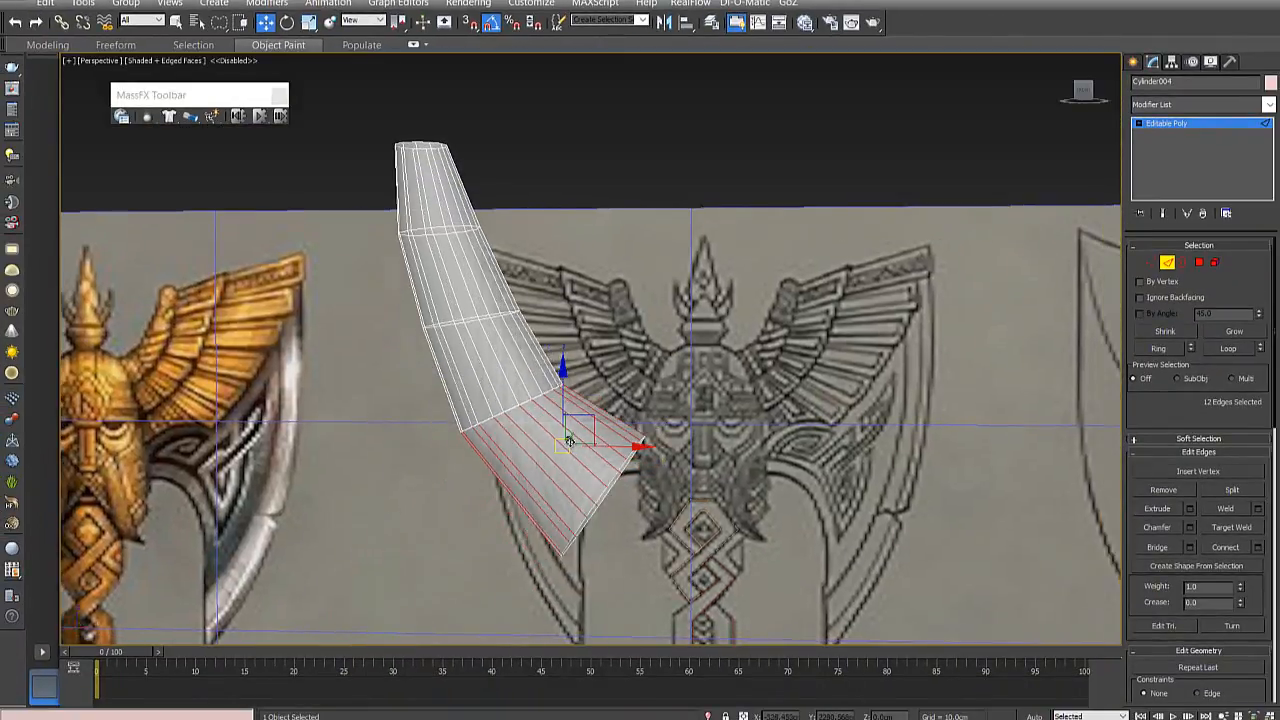
middle_click_drag(569, 441, 560, 447, "alt")
- Return to the front view, connect the selected lengthwise edges with three new edge loops, and deselect them
key("f")
scroll(554, 430, "down", 3)
middle_click_drag(525, 80, 608, 397)
scroll(609, 391, "up", 3)
right_click(580, 344)
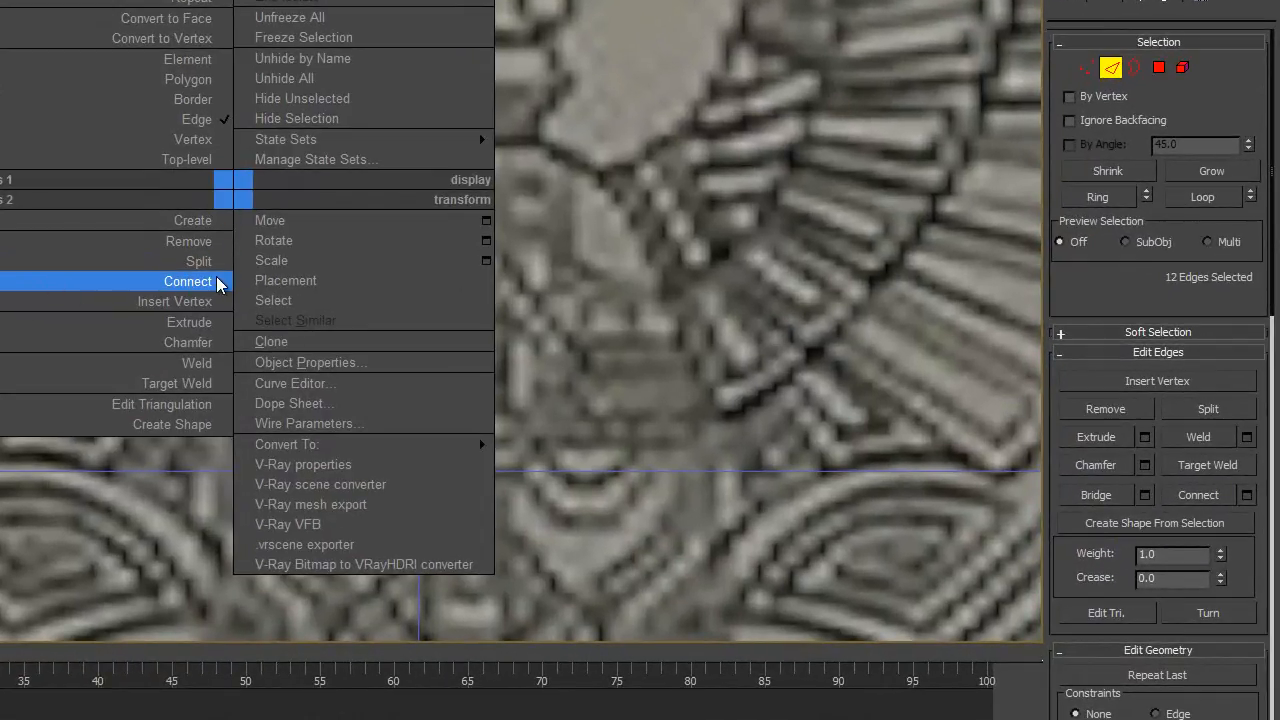
left_click(201, 284)
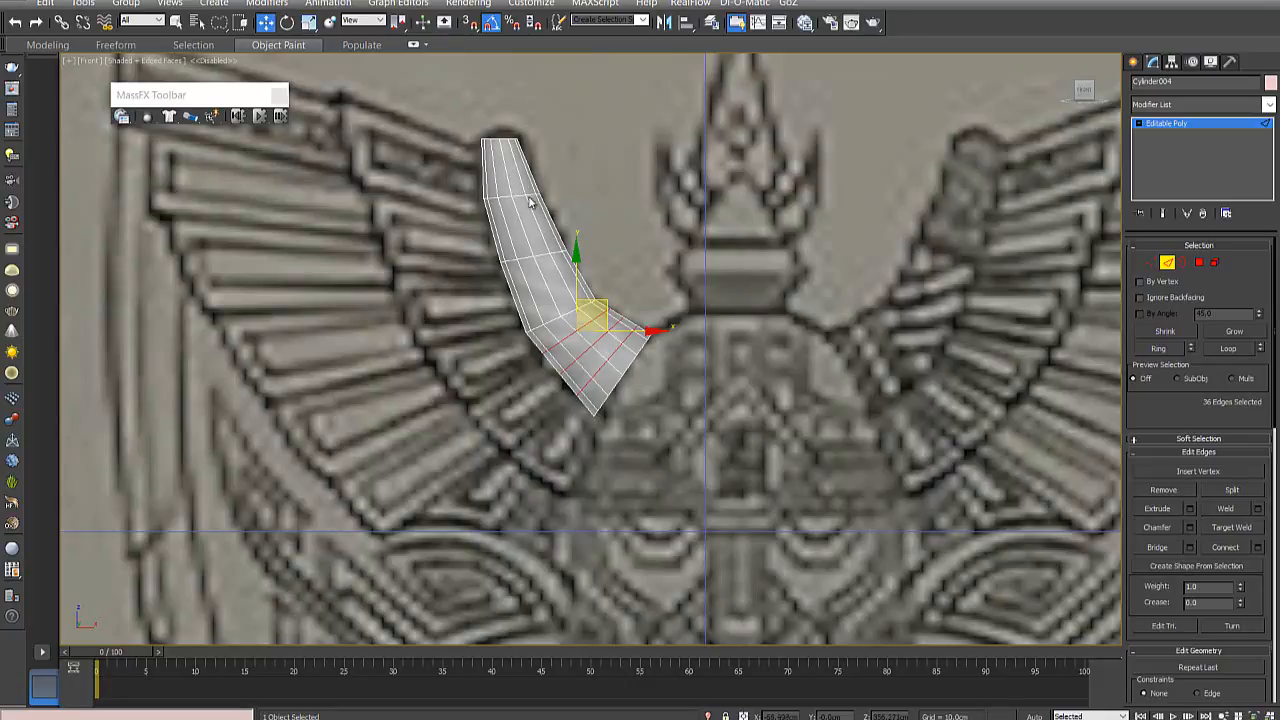
scroll(567, 377, "up", 4)
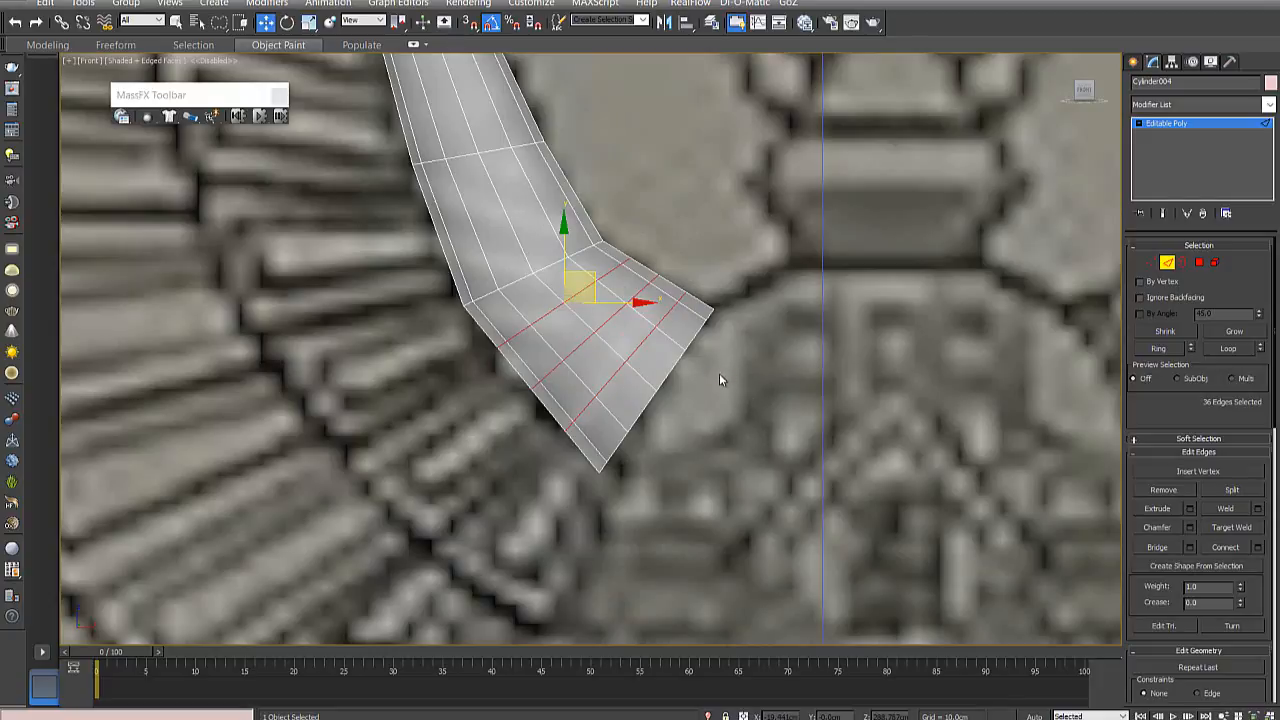
left_click(830, 352)
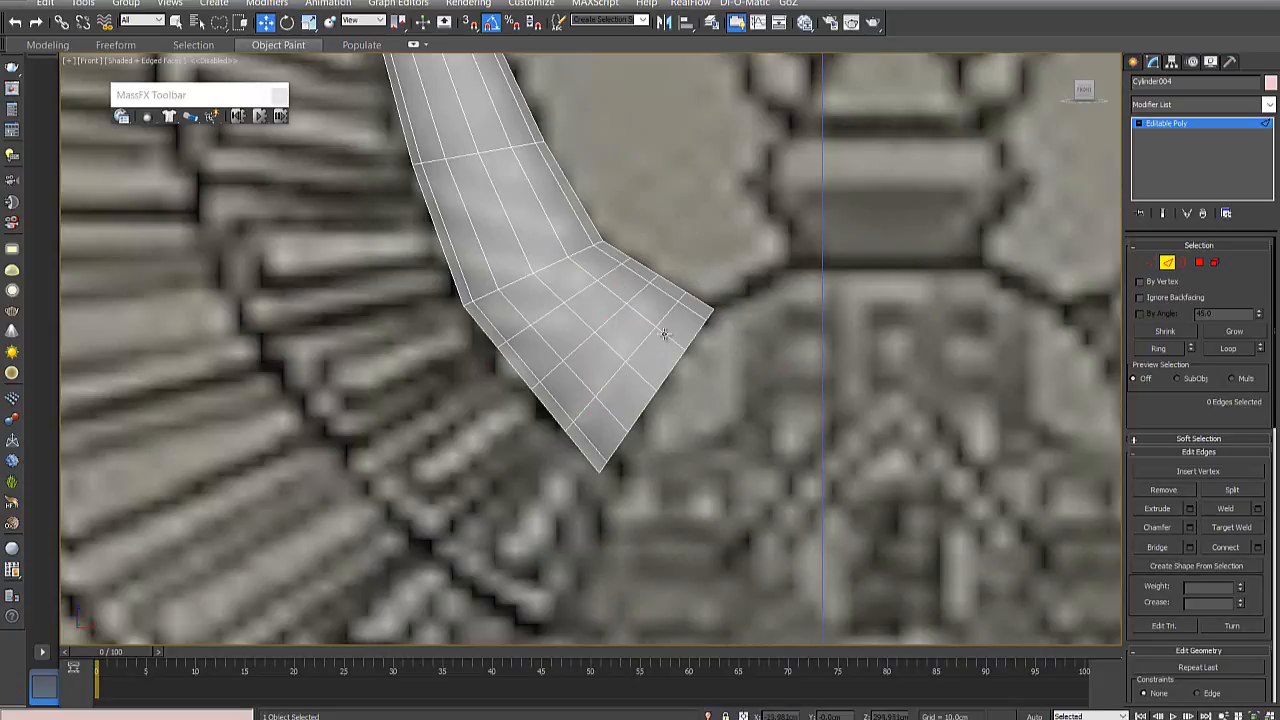
- Select the five front edges of the middle new edge loop at the horn's wide end
left_click(549, 376)
left_click(585, 342, "ctrl")
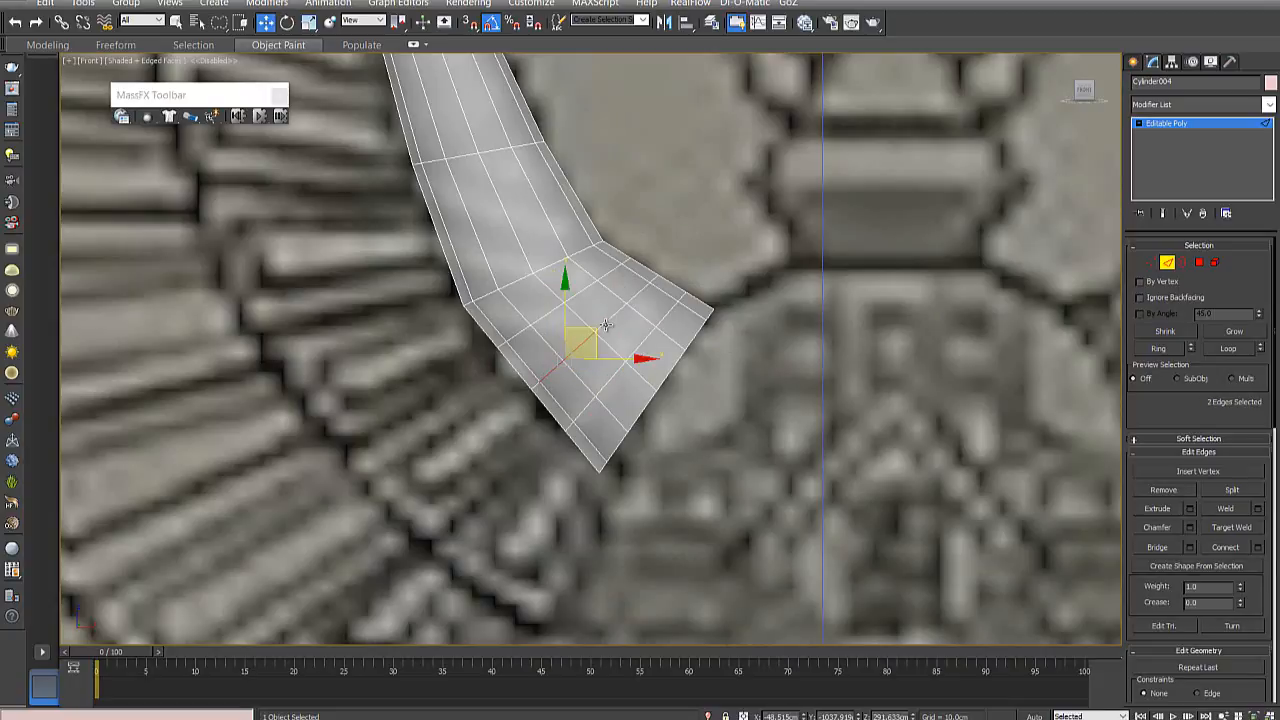
left_click(612, 320, "ctrl")
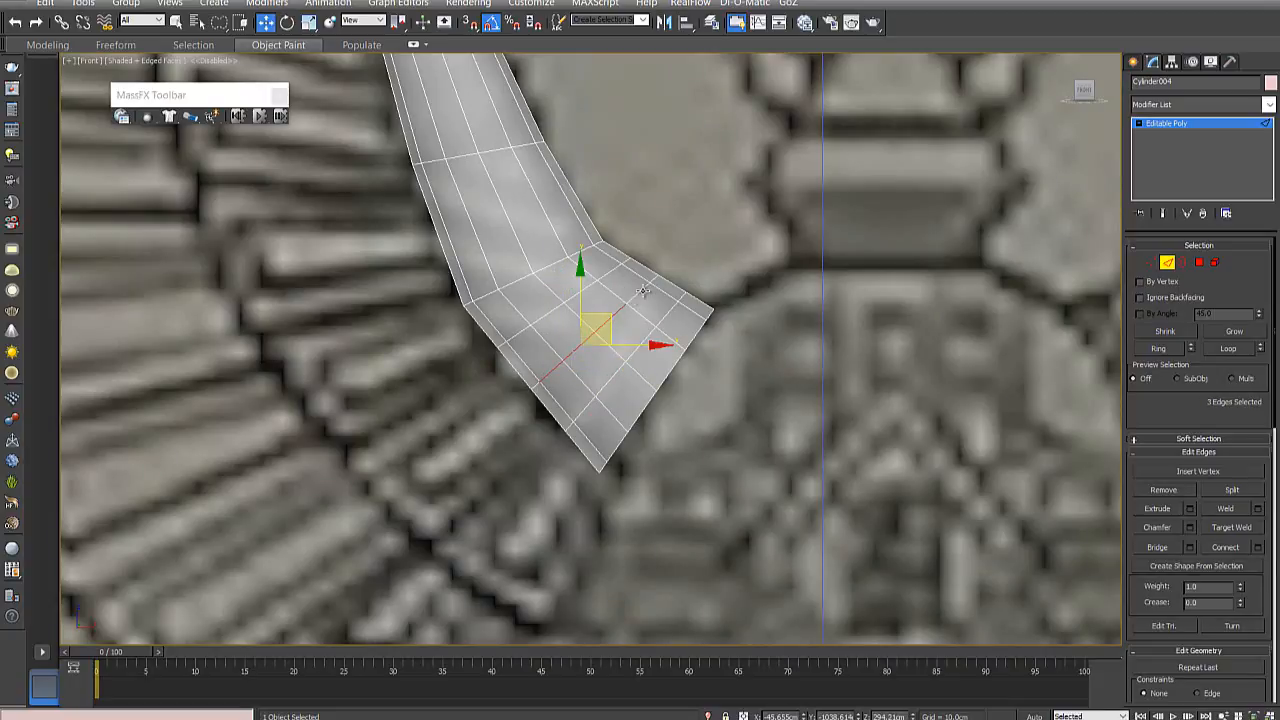
left_click(641, 294, "ctrl")
left_click(648, 289, "ctrl")
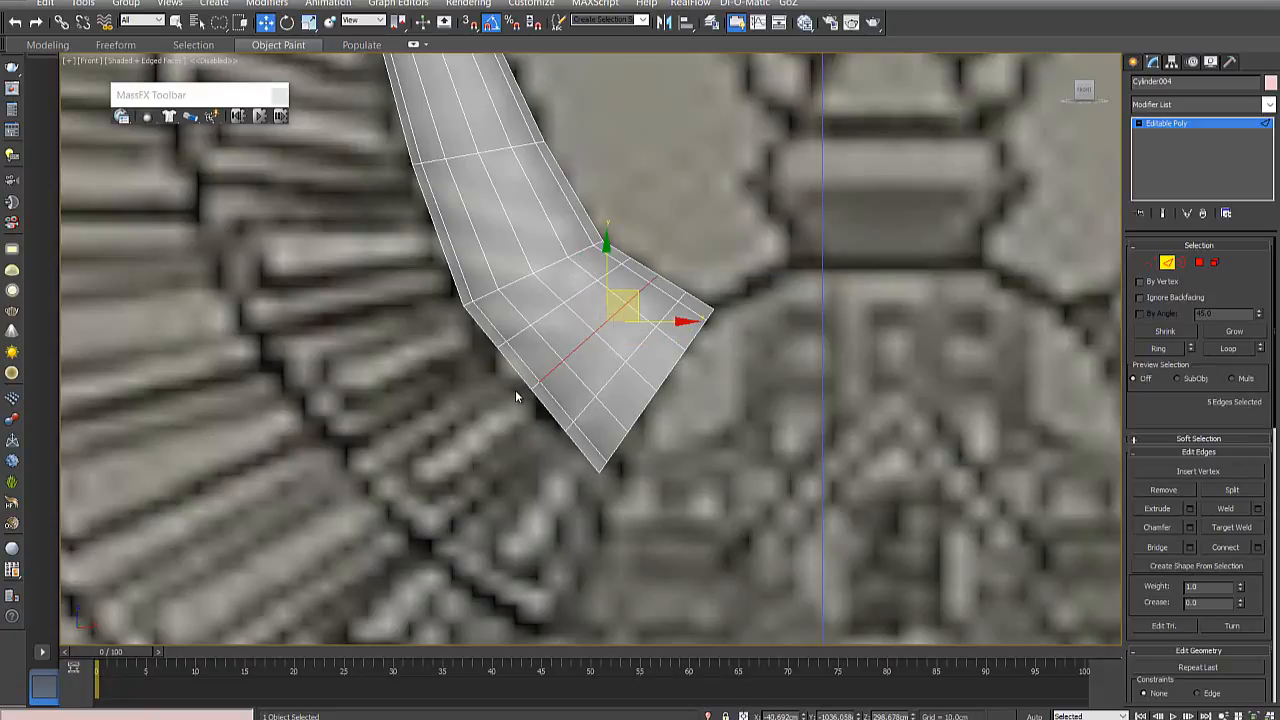
scroll(517, 395, "down", 3)
scroll(540, 380, "up", 3)
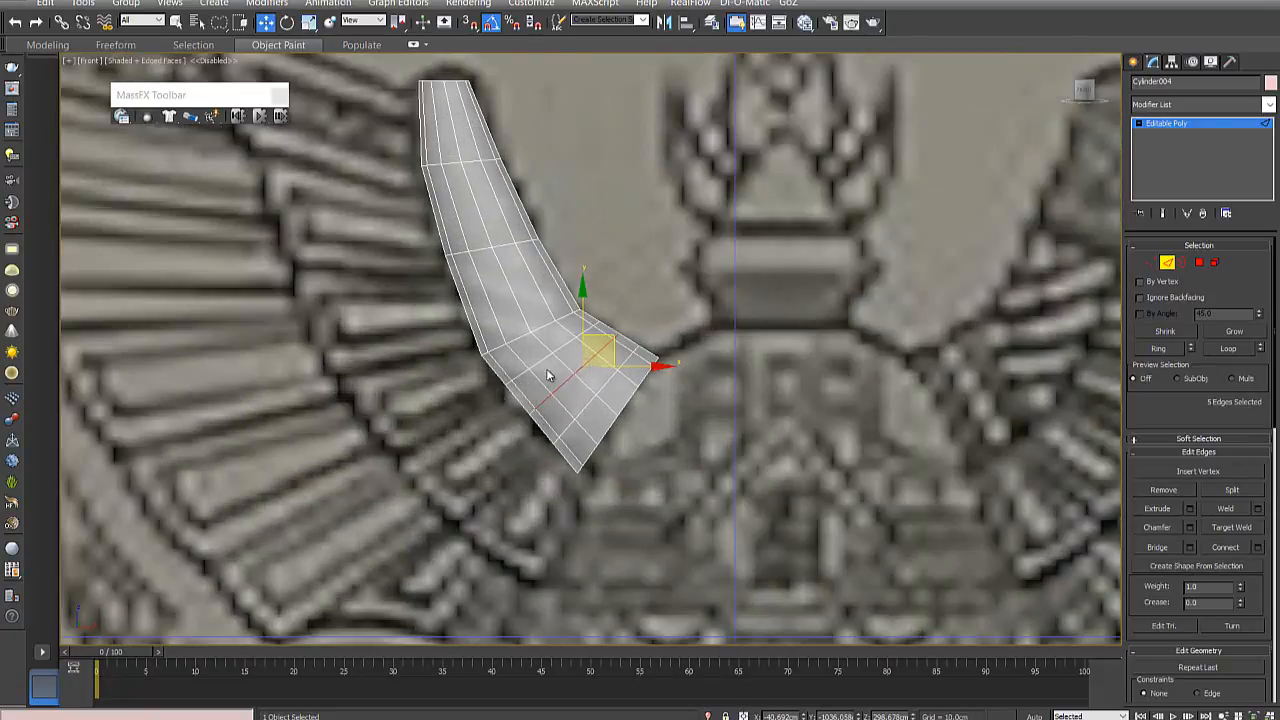
- Try deleting a single front edge of the new loop nearest the bend, and inspect that area from an orthographic angle
left_click(541, 359)
left_click(515, 375, "ctrl")
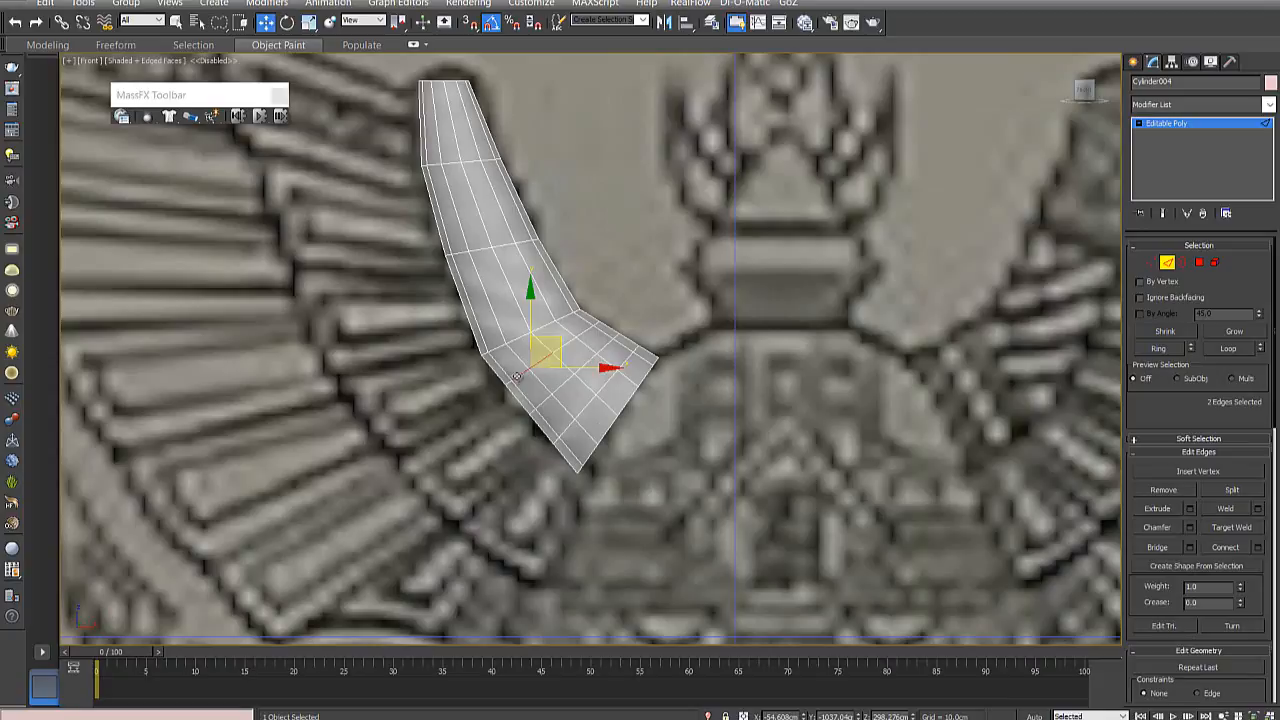
left_click(566, 344)
scroll(560, 355, "down", 5)
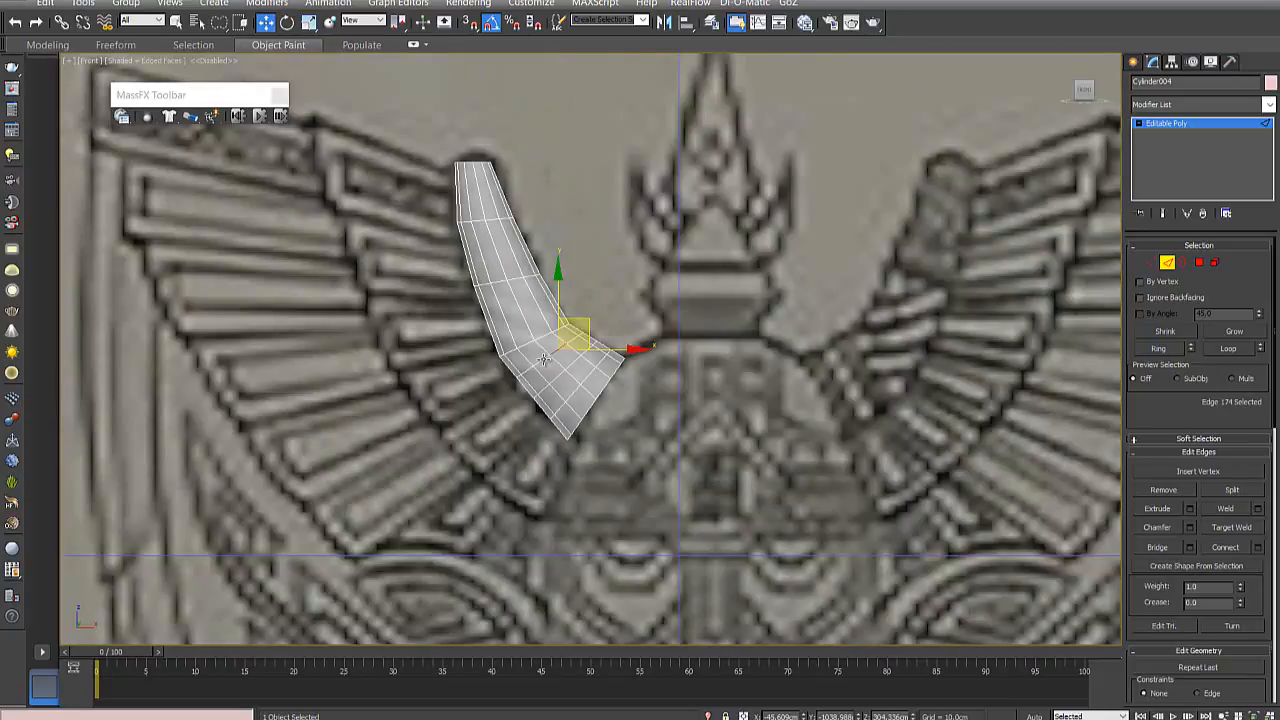
scroll(551, 366, "up", 5)
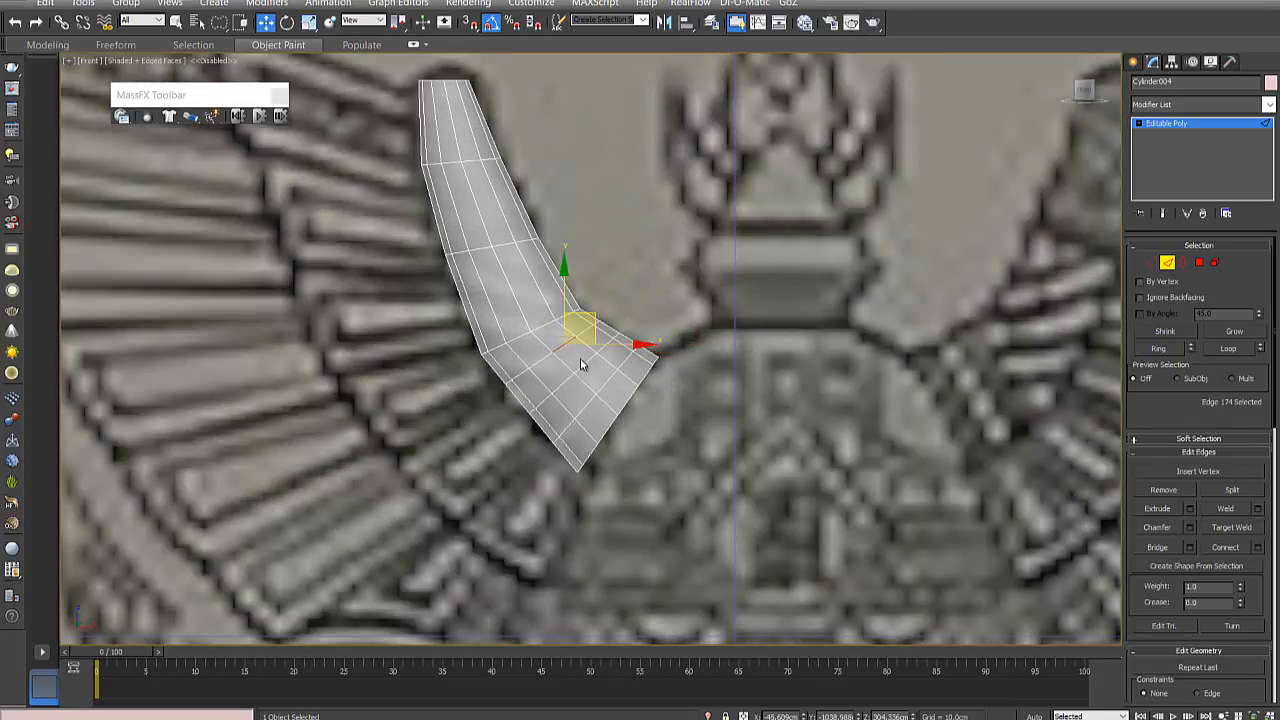
left_click(580, 360)
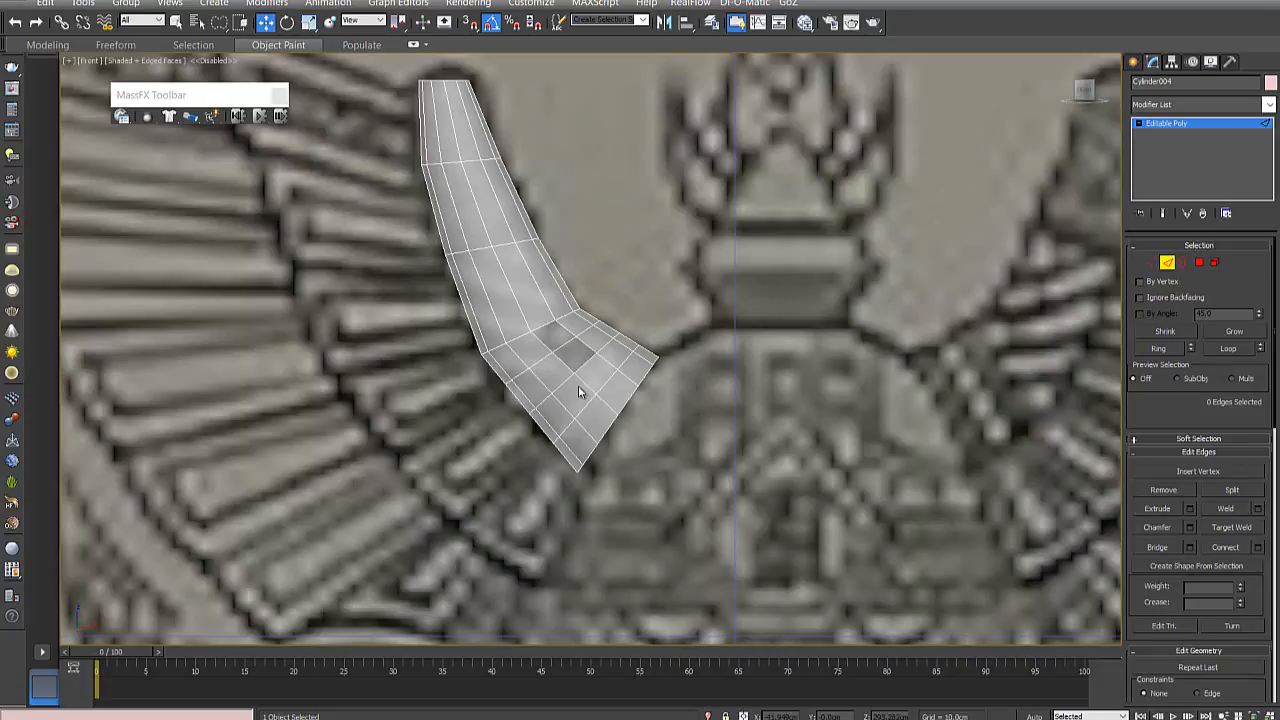
middle_click_drag(578, 385, 591, 374, "alt")
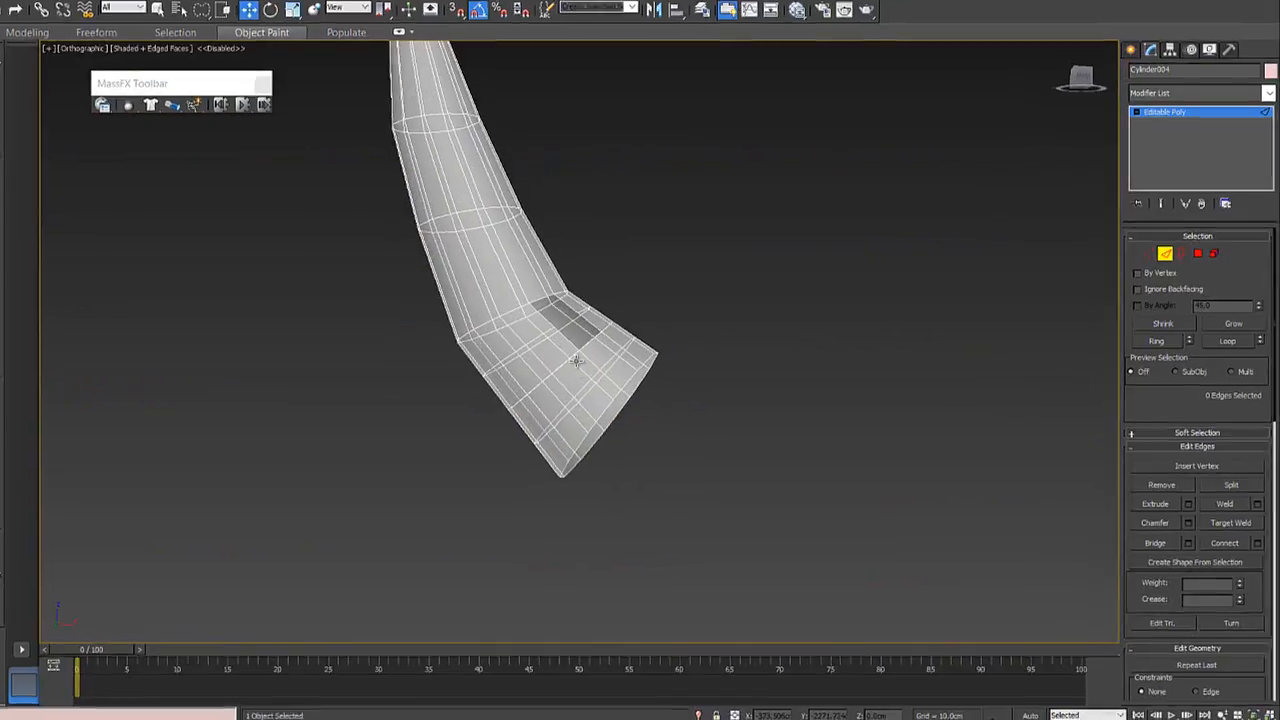
scroll(573, 331, "up", 2)
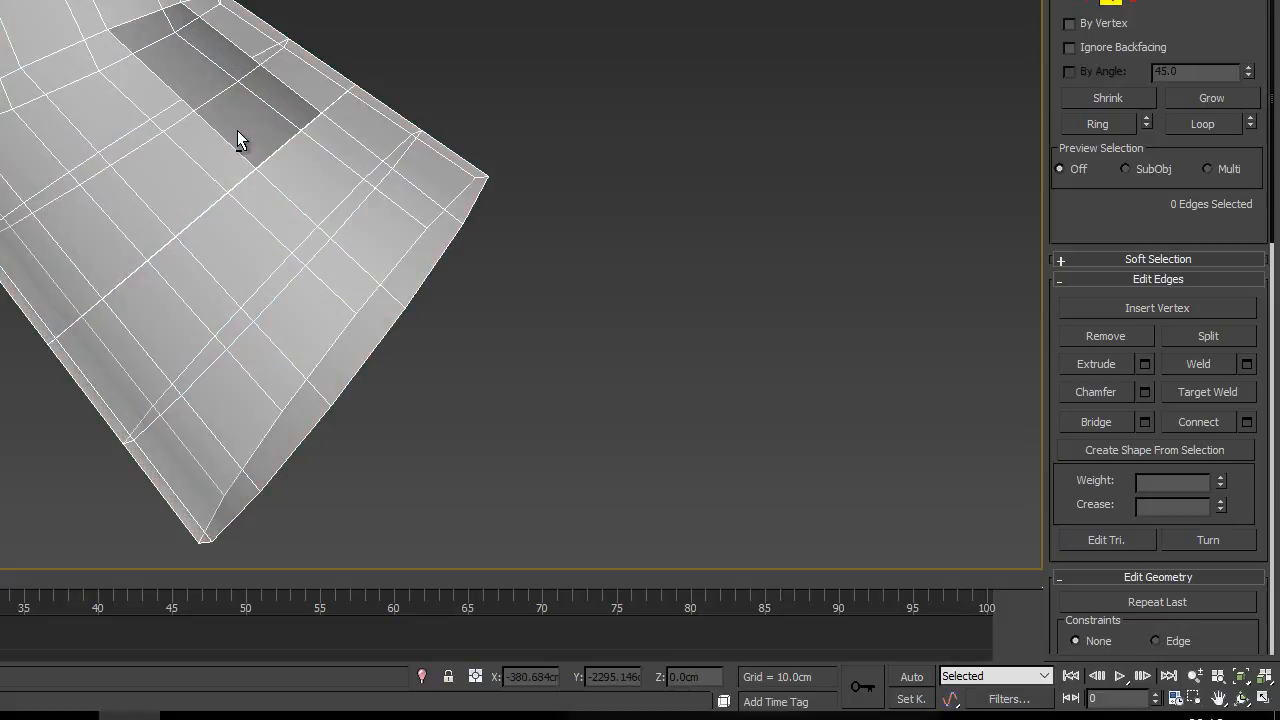
- Compare the deleted edge's area with see-through display on and off, and undo the edge deletion
key("alt+x")
key("alt+x")
key("alt+x")
key("alt+x")
key("alt+x")
key("alt+x")
key("alt+x")
key("alt+x")
key("alt+x")
key("alt+x")
key("alt+x")
key("alt+x")
key("alt+x")
key("alt+x")
key("alt+x")
key("alt+x")
key("alt+x")
key("alt+x")
key("alt+x")
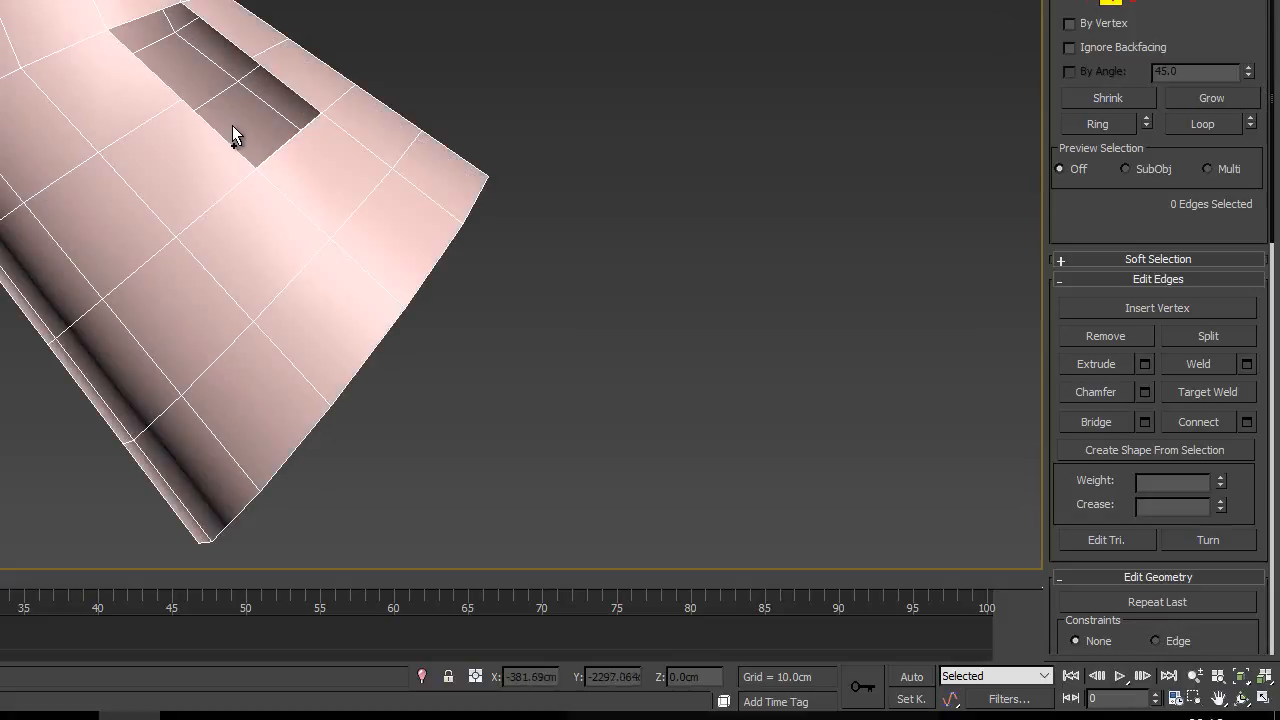
key("alt+x")
key("alt+x")
key("alt+x")
key("alt+x")
key("alt+x")
key("alt+x")
left_click(208, 132)
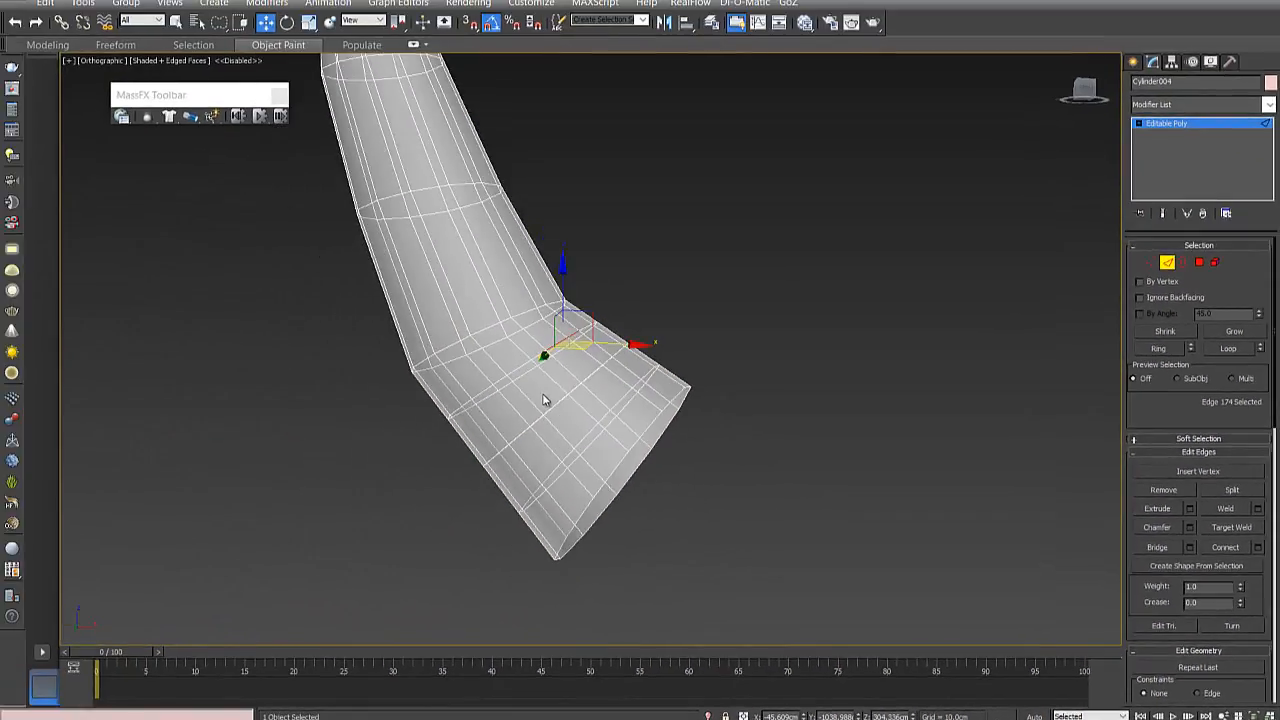
- Return to the front view, remove the selected edge while keeping the surface closed, and turn off see-through display
key("f")
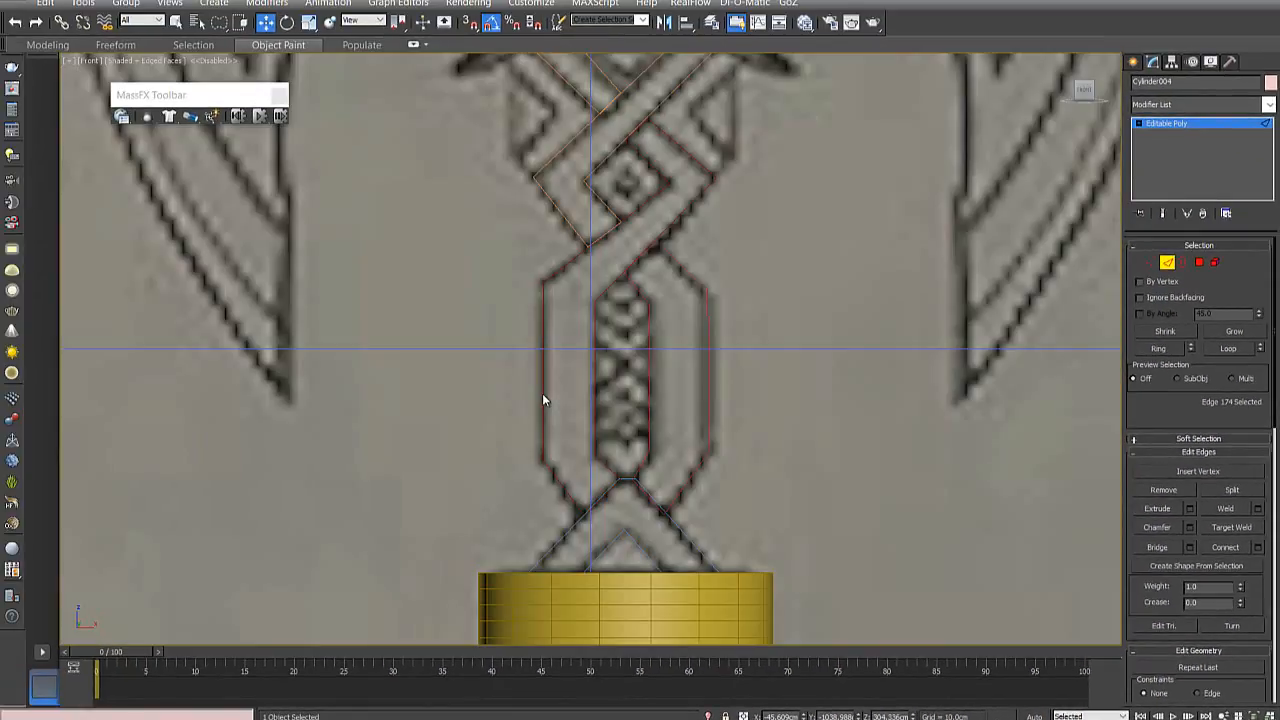
scroll(648, 409, "up", 5)
middle_click_drag(557, 342, 593, 538)
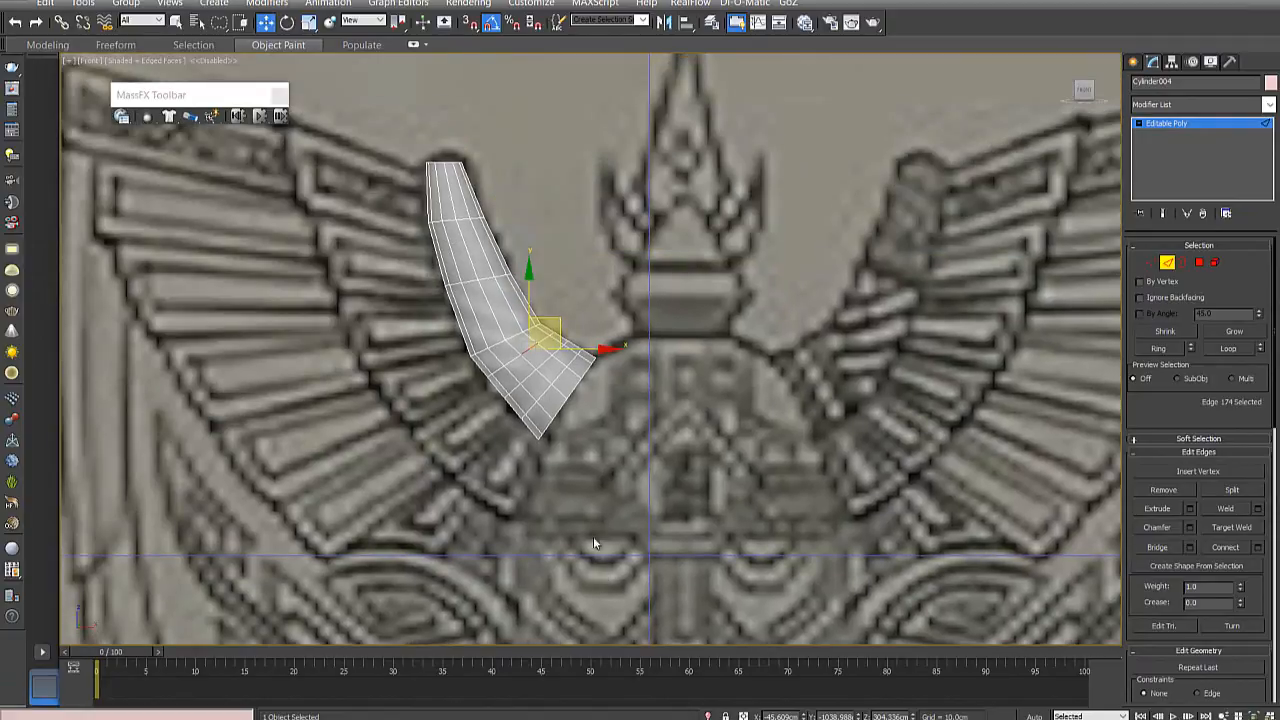
scroll(528, 368, "up", 6)
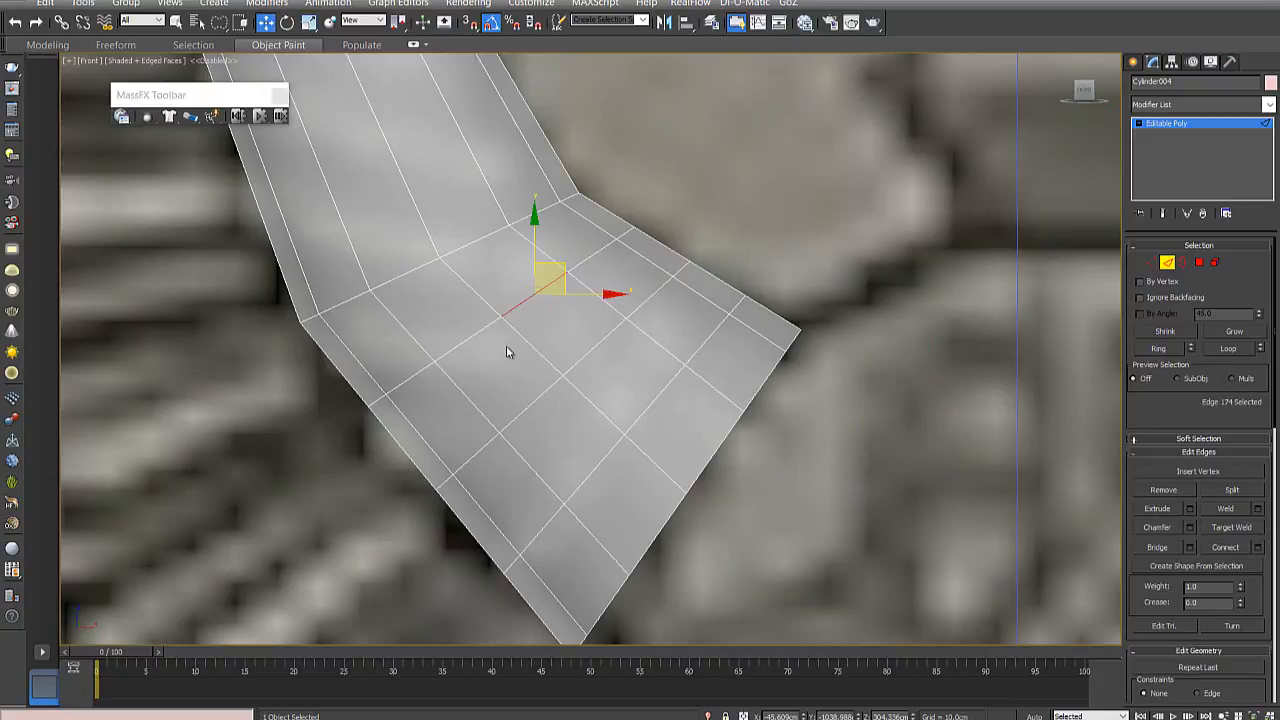
left_click(506, 347)
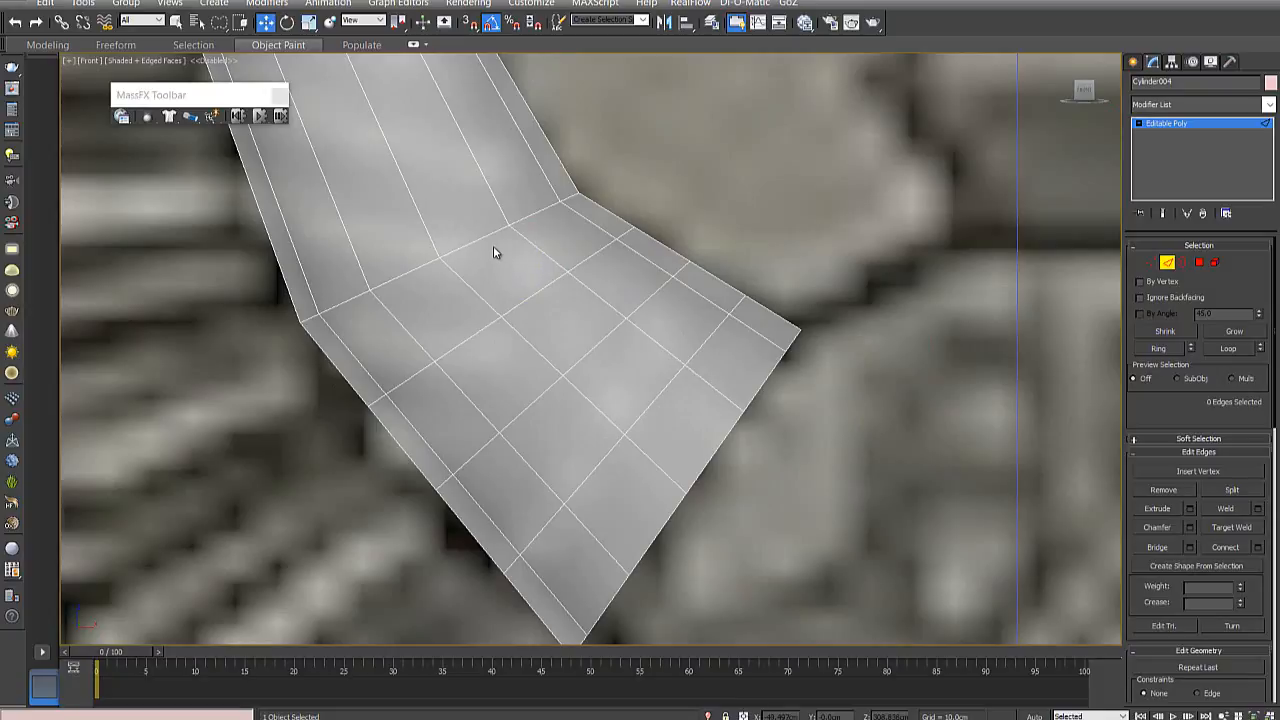
key("F3")
key("F3")
key("alt+x")
left_click(553, 287)
left_click(603, 260)
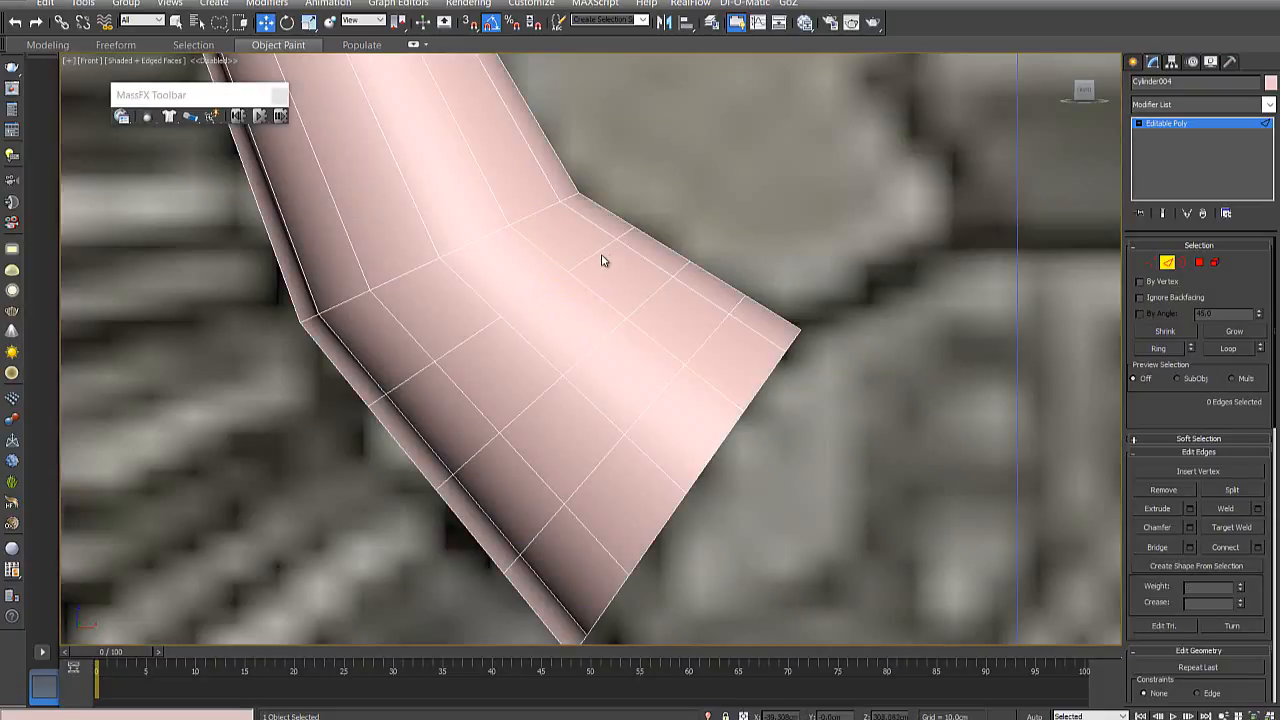
- Remove the adjacent edge of the same loop on the horn's outer side, keeping the surface closed
left_click(599, 251)
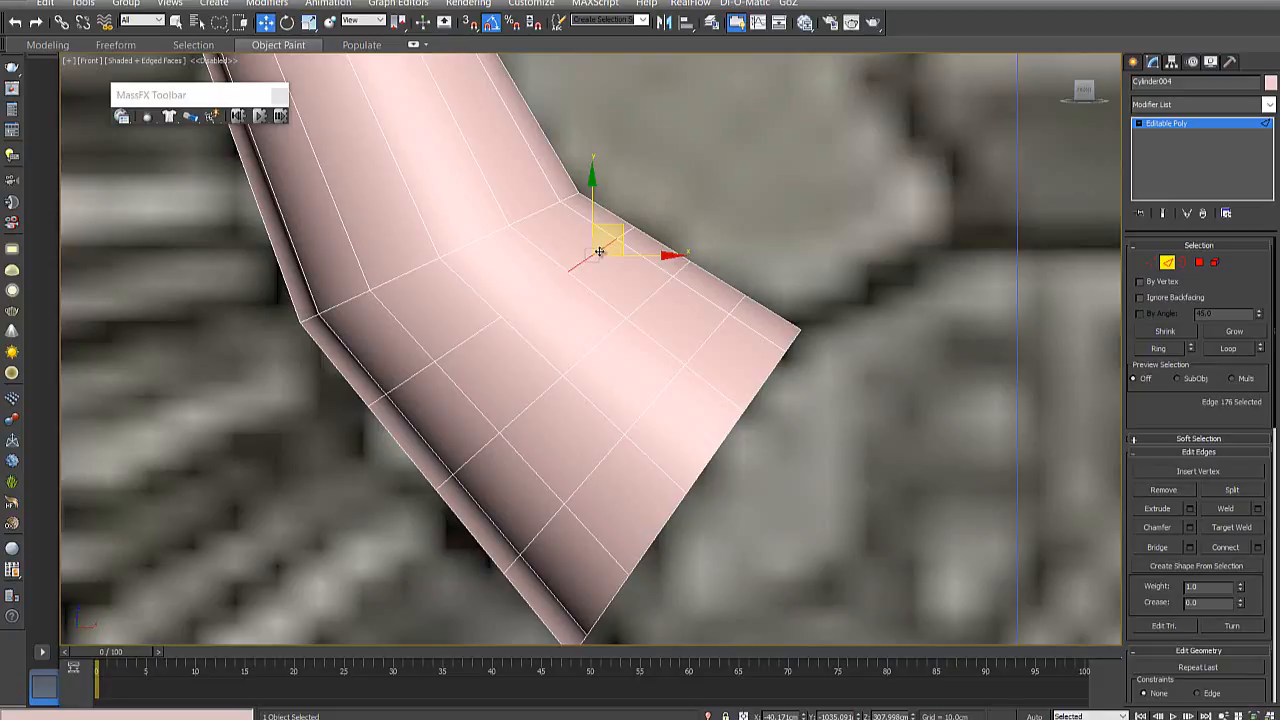
left_click(471, 339)
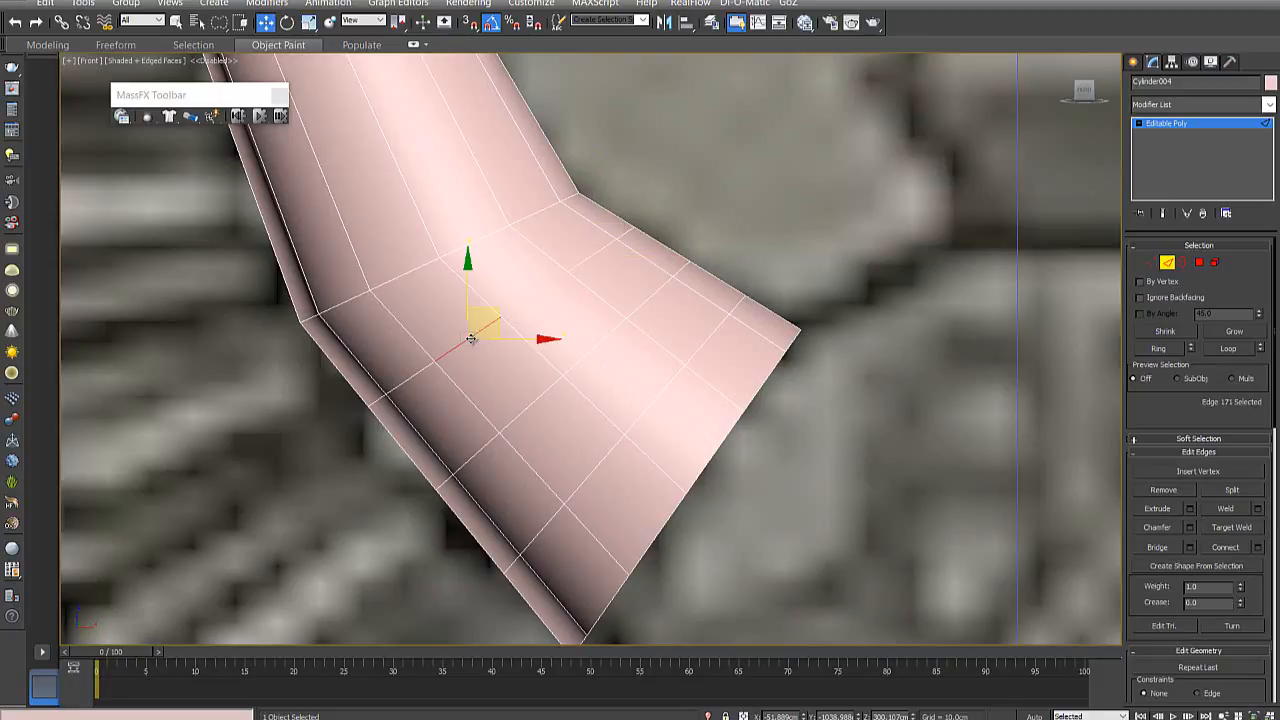
key("ctrl+d")
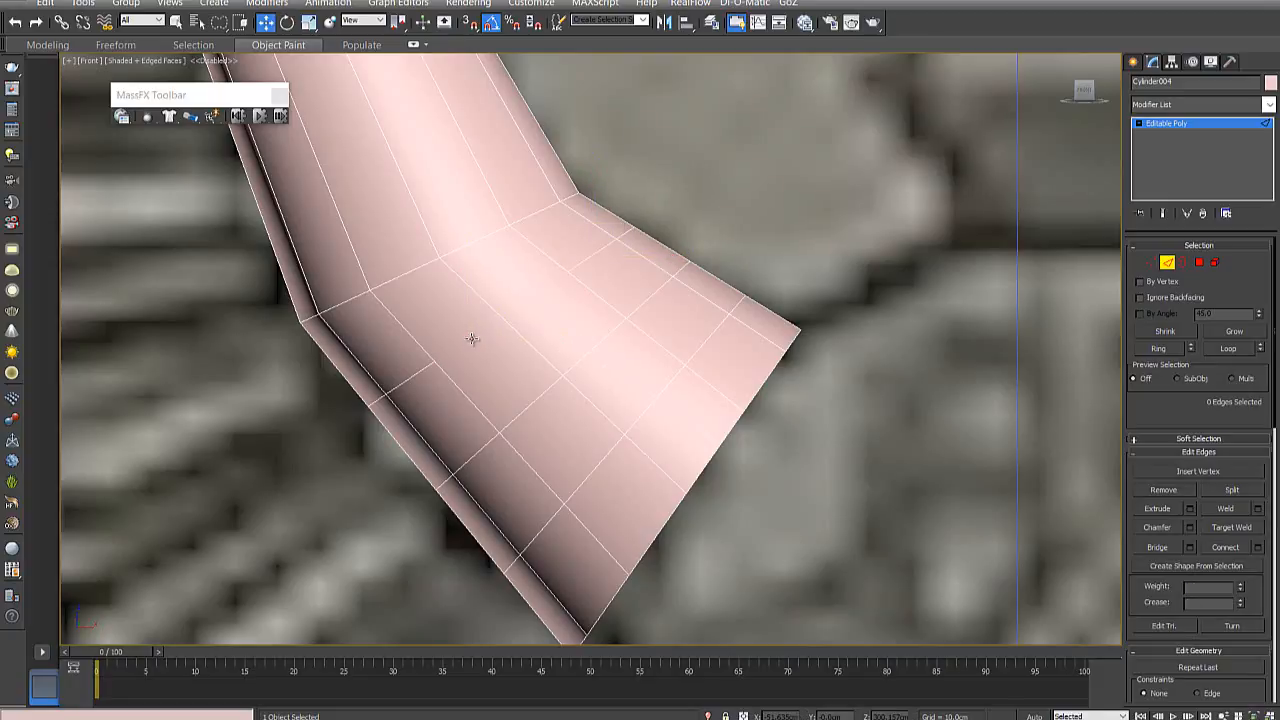
- In wireframe display, select two edges where the removed ones were, and check in a shaded orbited view which side they lie on
scroll(475, 340, "up", 4)
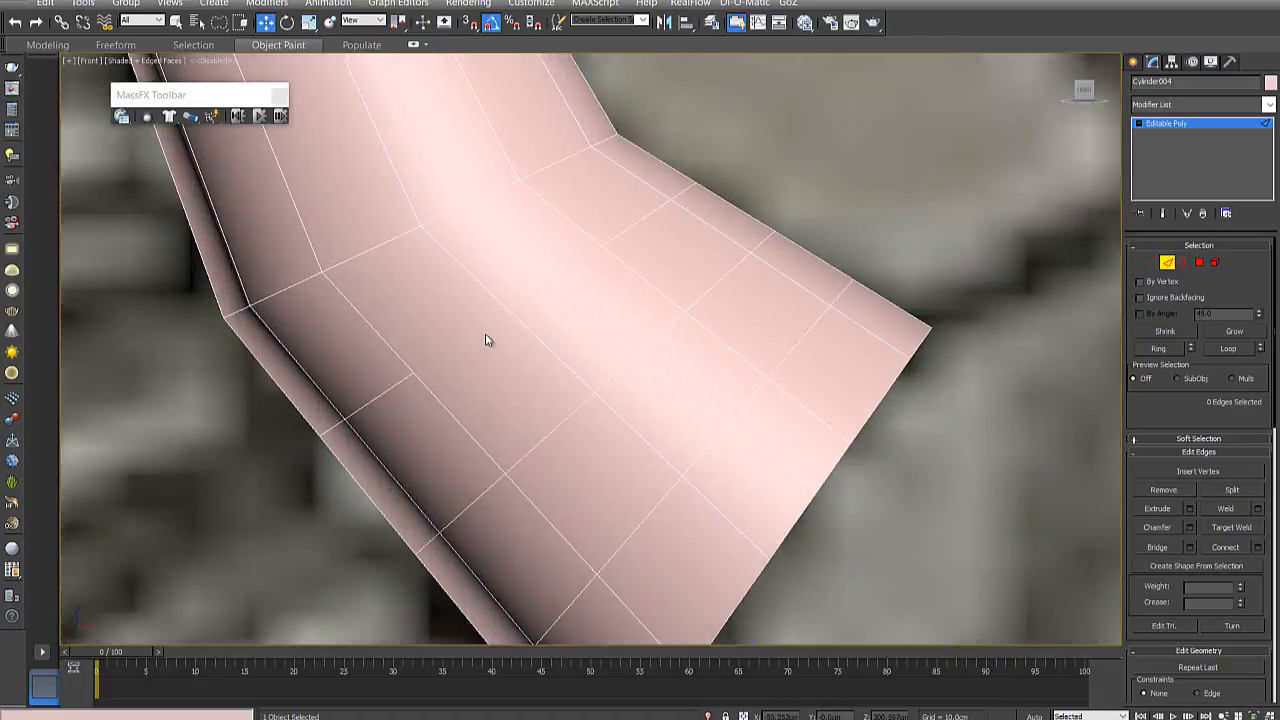
key("F3")
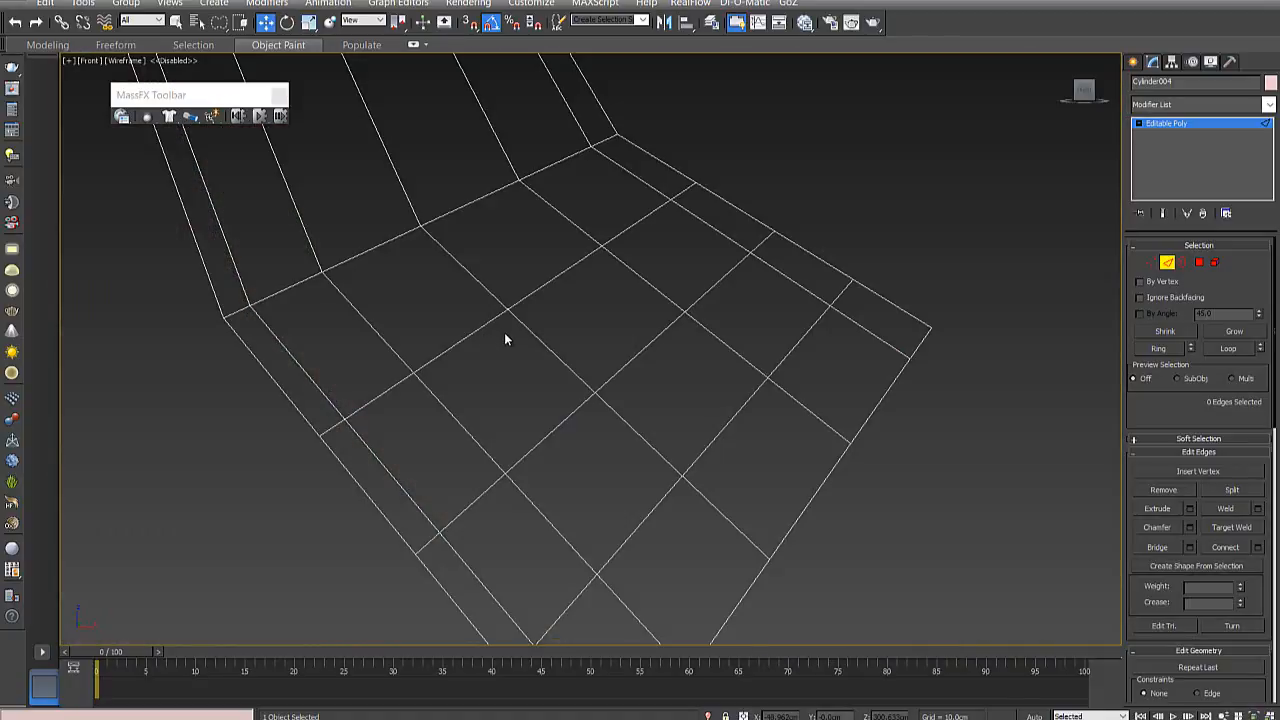
key("F3")
key("F3")
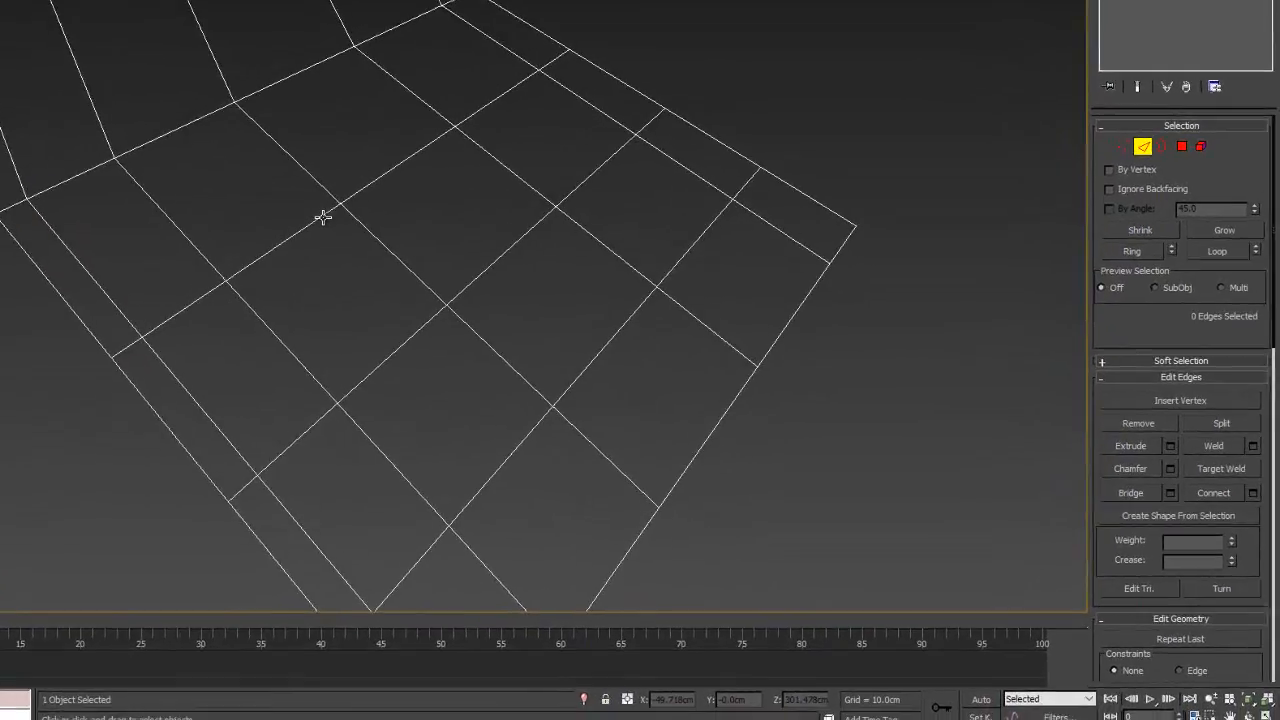
left_click(497, 320)
left_click(542, 287, "ctrl")
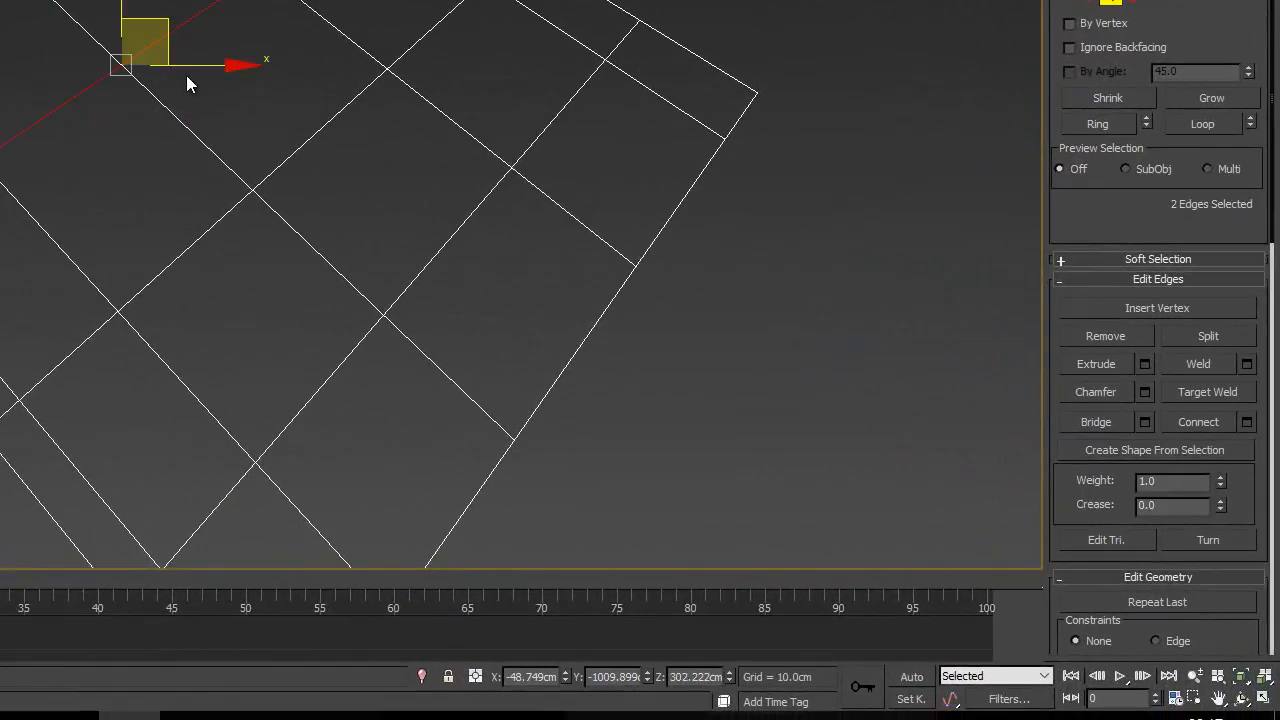
mouse_move(239, 106)
middle_mouse_down("alt")
mouse_move(467, 131)
mouse_move(449, 158)
mouse_move(140, 195)
middle_mouse_up("alt")
key("F3")
scroll(467, 131, "down", 4)
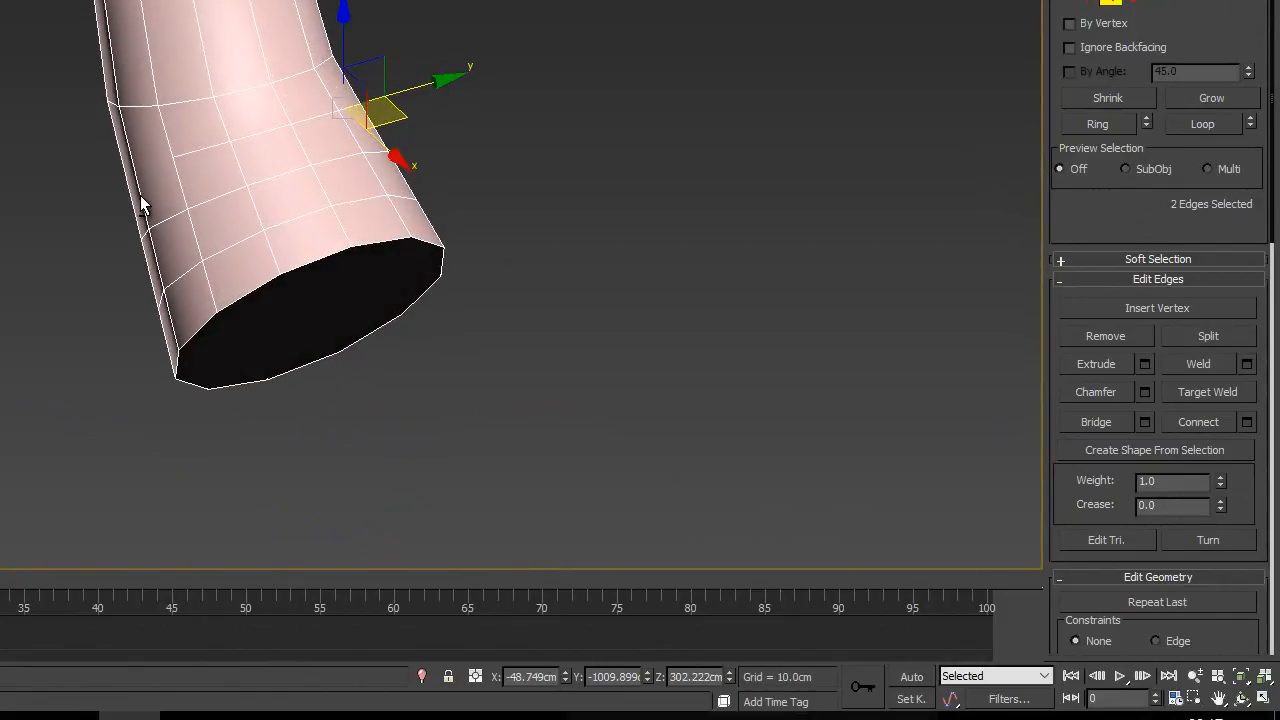
- Change the horn's object color to dark blue and view it from an angle
left_click(1269, 25)
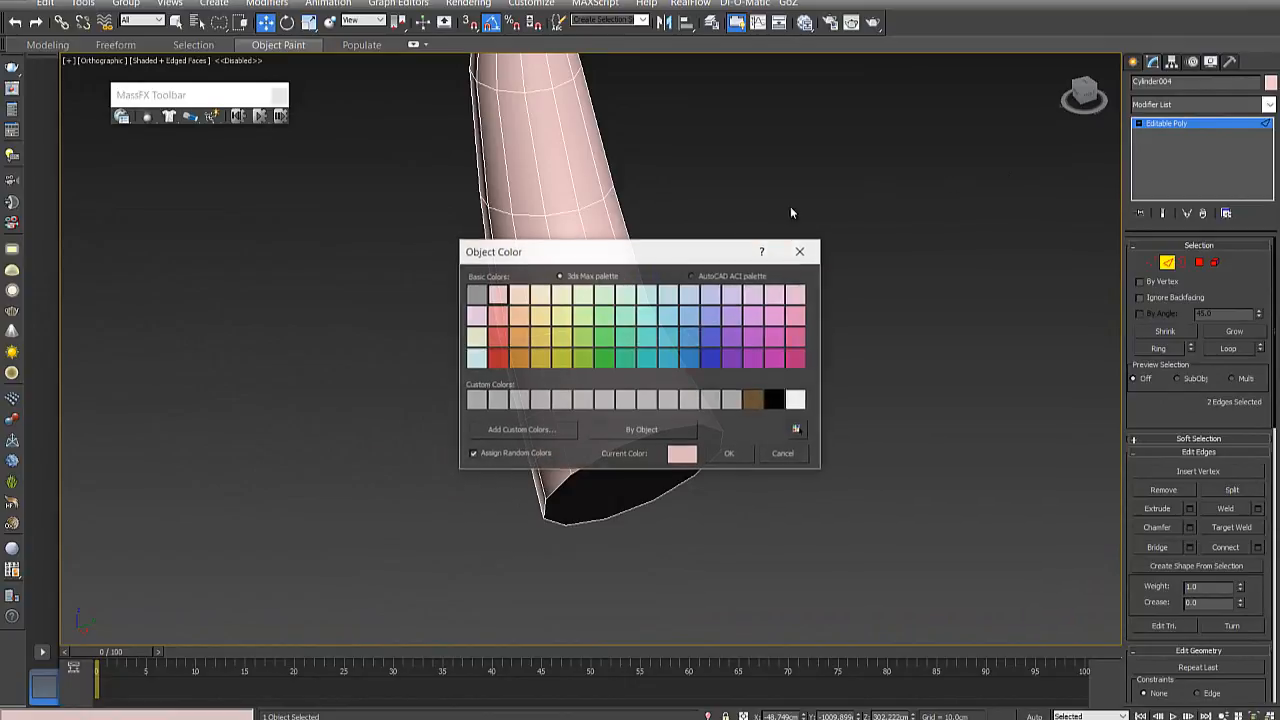
left_click(710, 356)
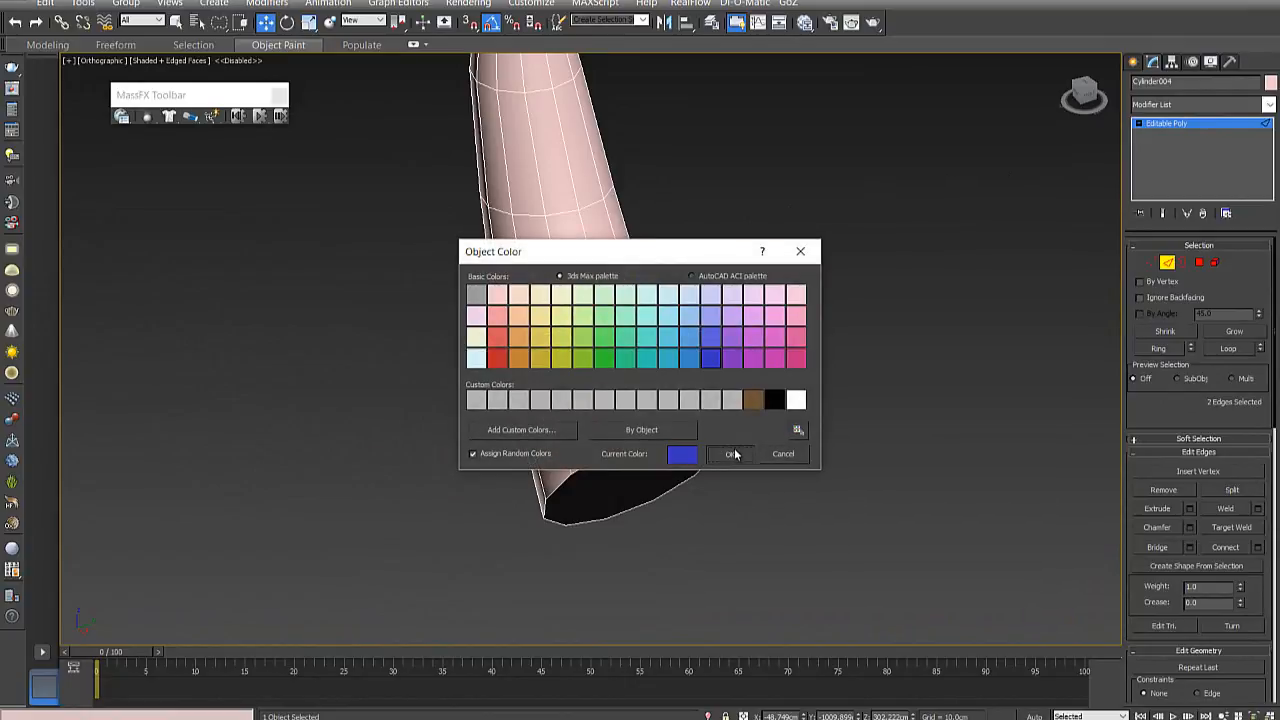
left_click(735, 455)
middle_click_drag(697, 370, 760, 313, "alt")
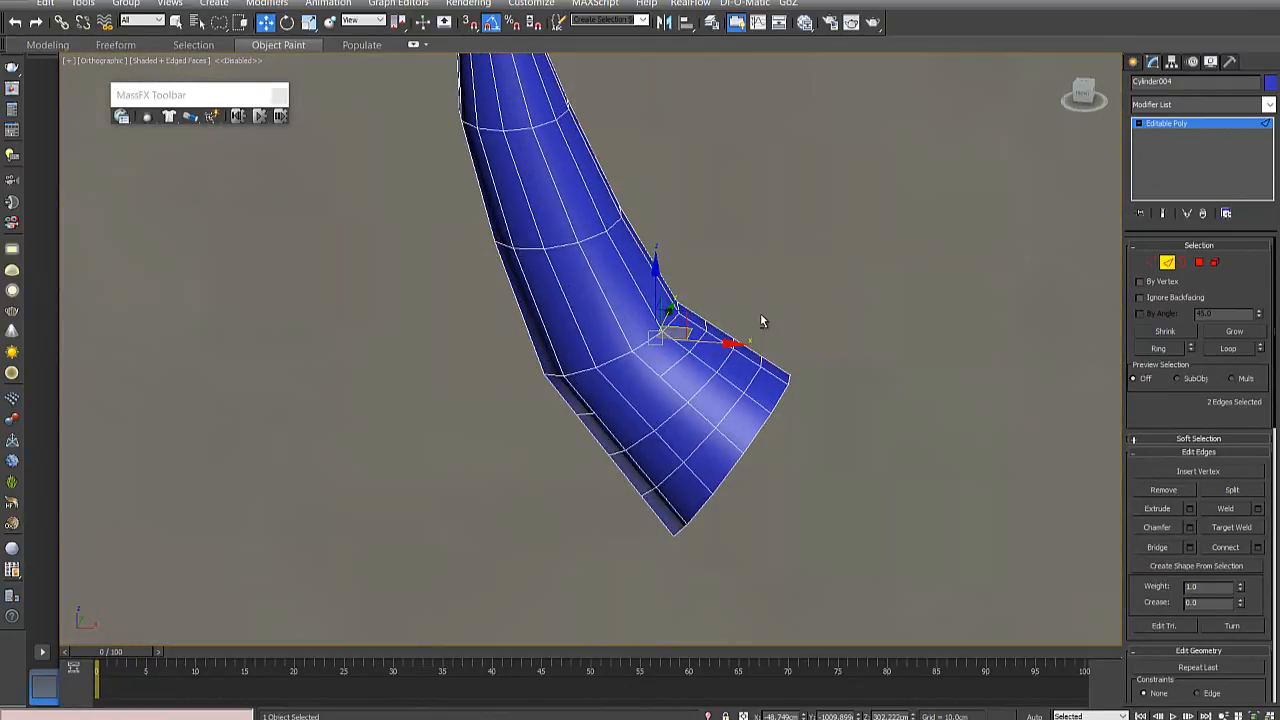
- Return to the front view and remove two adjoining front edges of the loop nearest the open end
key("f")
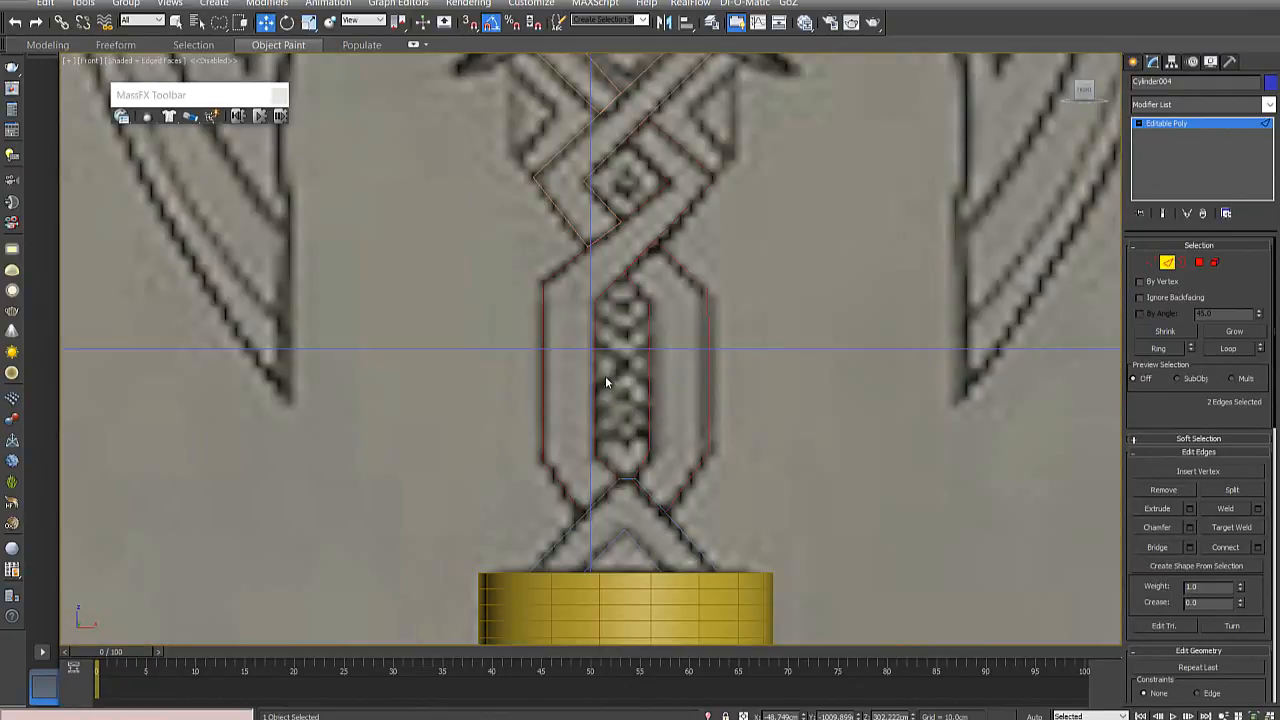
key("z")
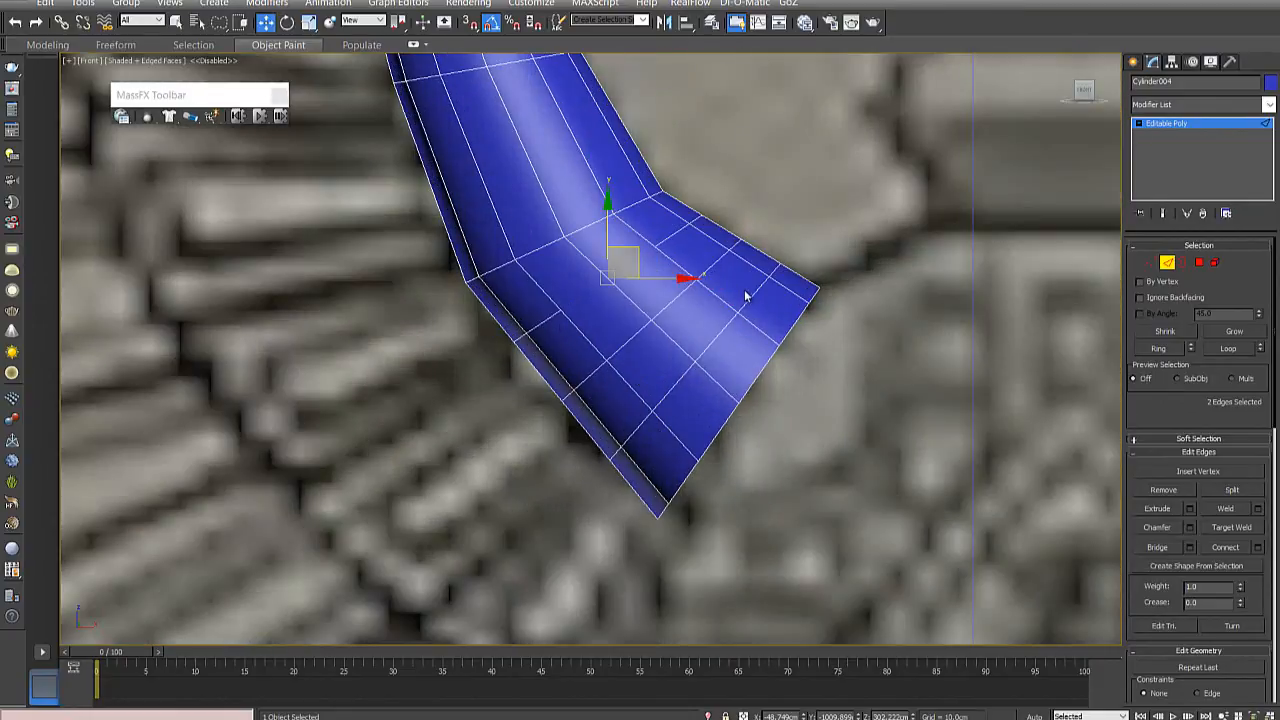
left_click(752, 298)
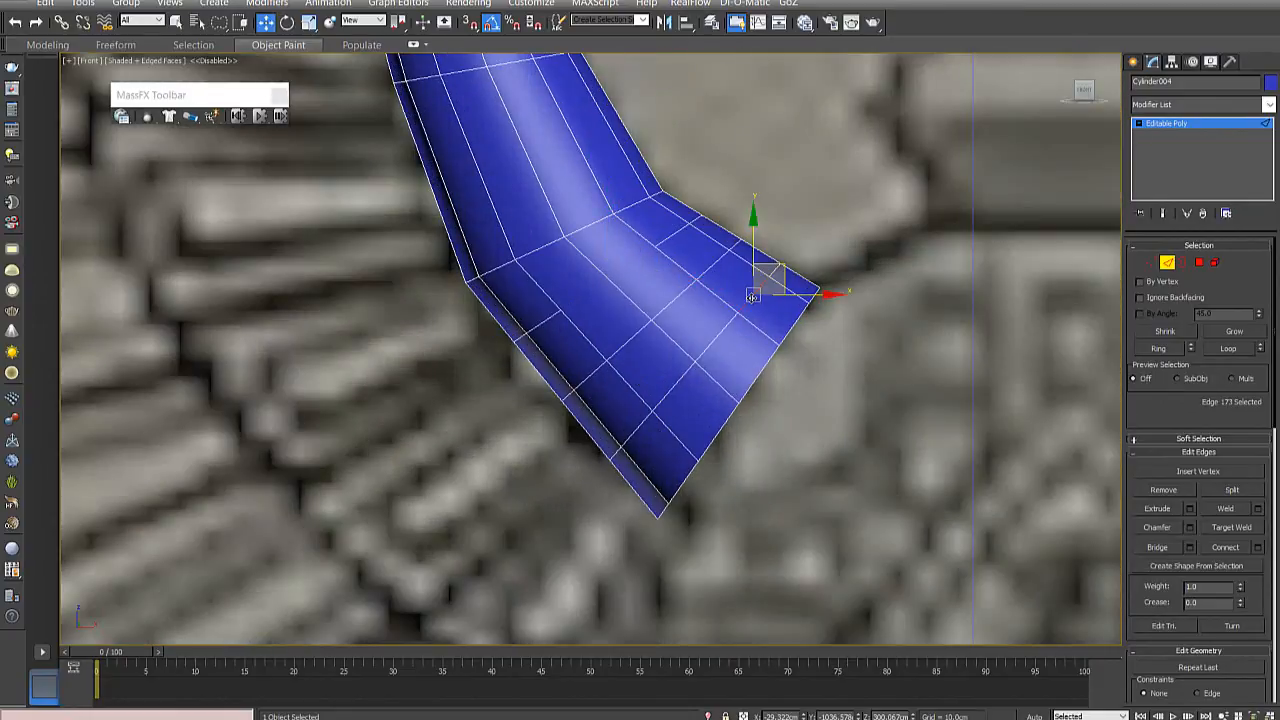
key("BackSpace")
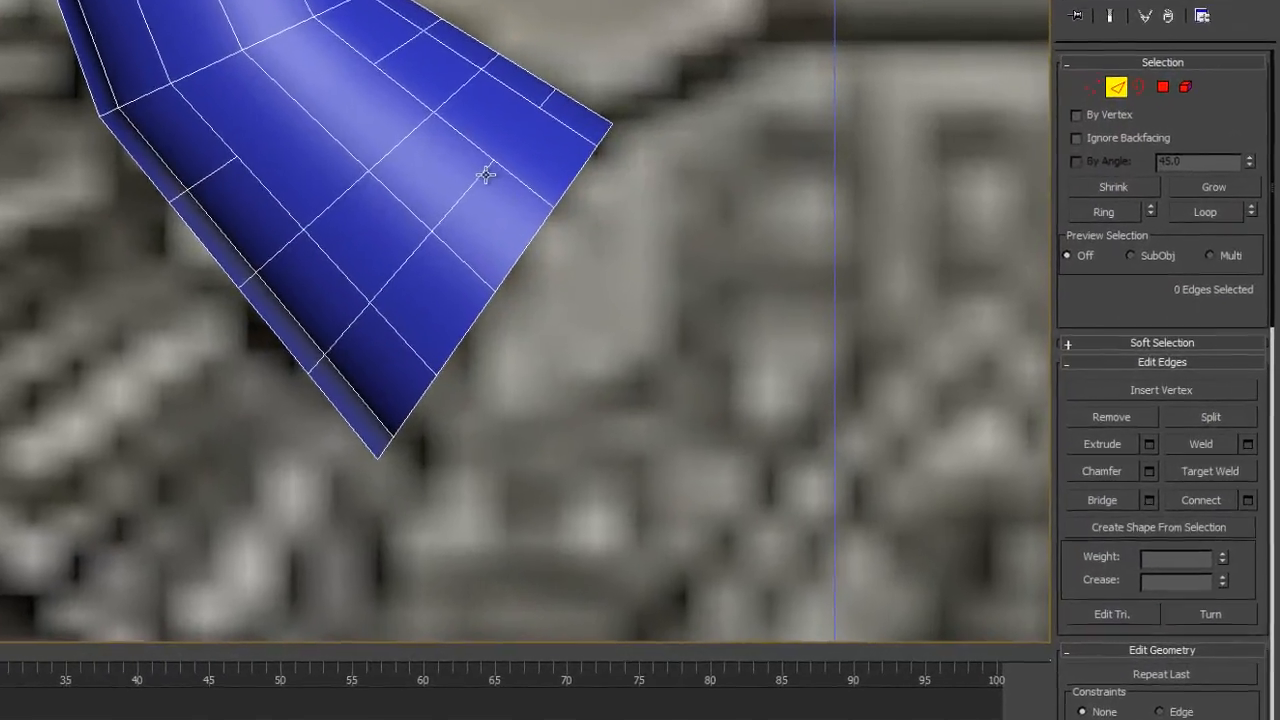
left_click(732, 318)
key("BackSpace")
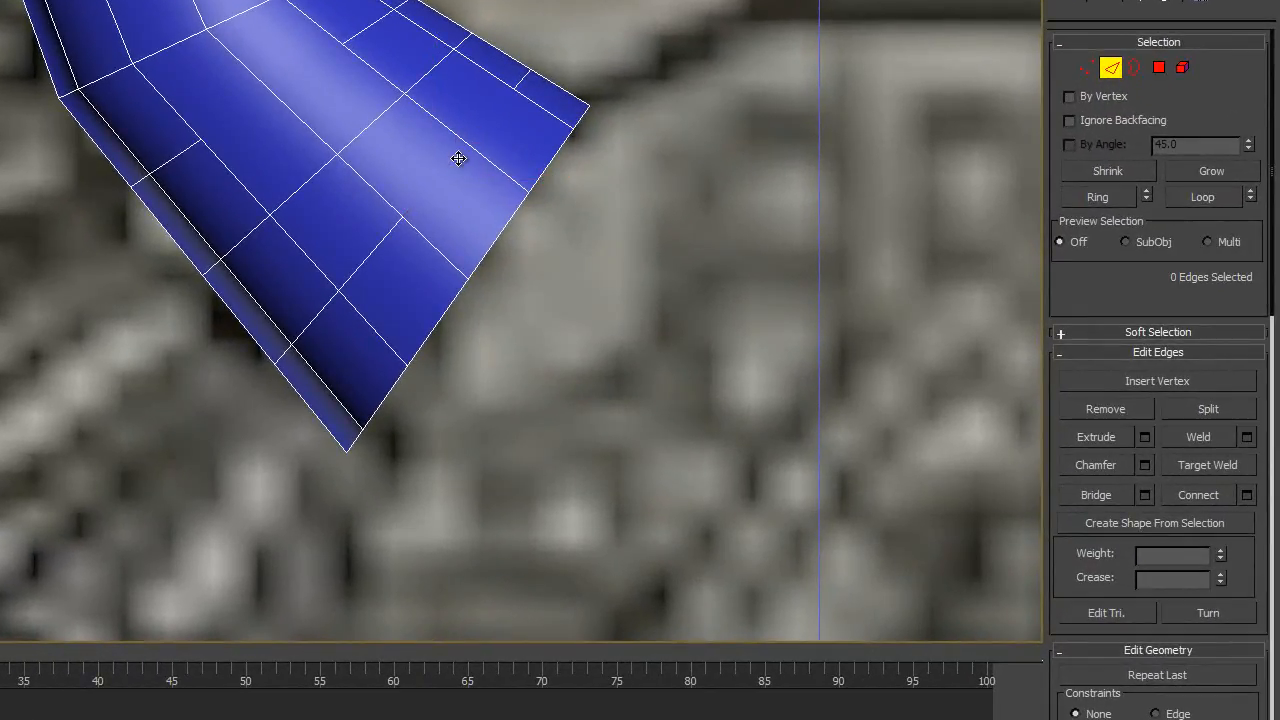
- Try deleting the two leftover vertices where the front loop edges were removed, and undo the deletion
left_click(1086, 68)
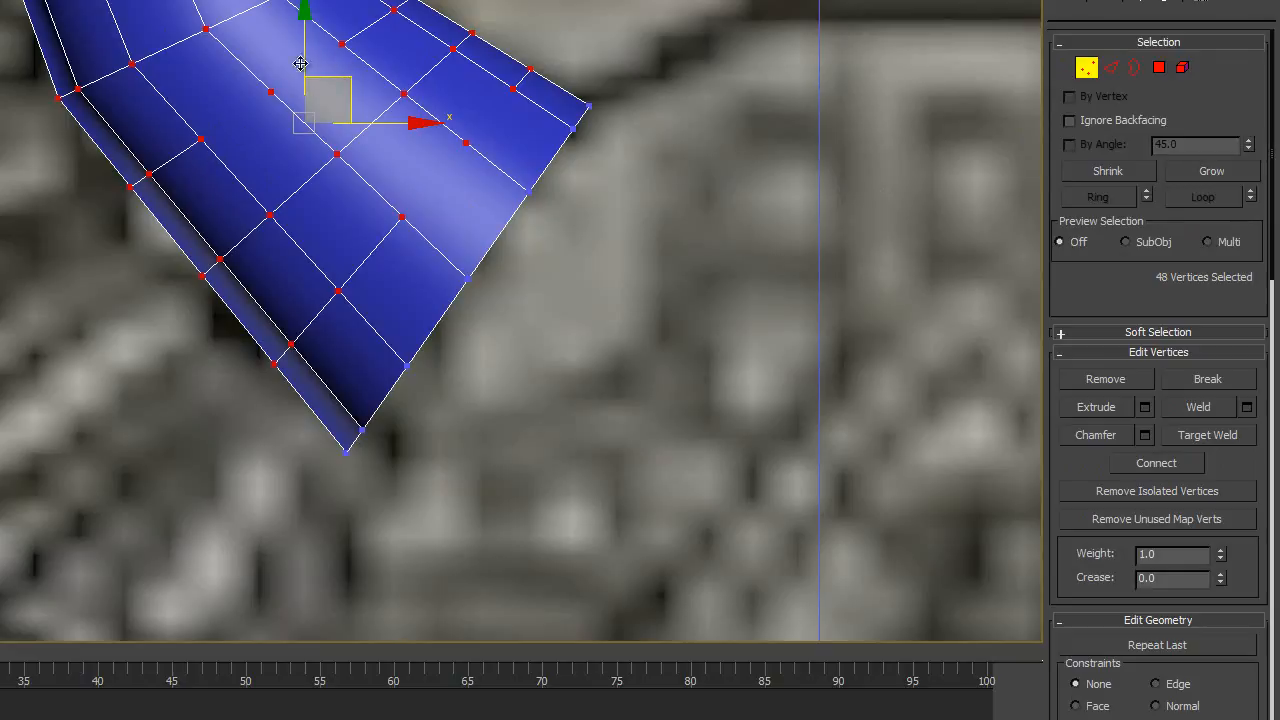
left_click(466, 145)
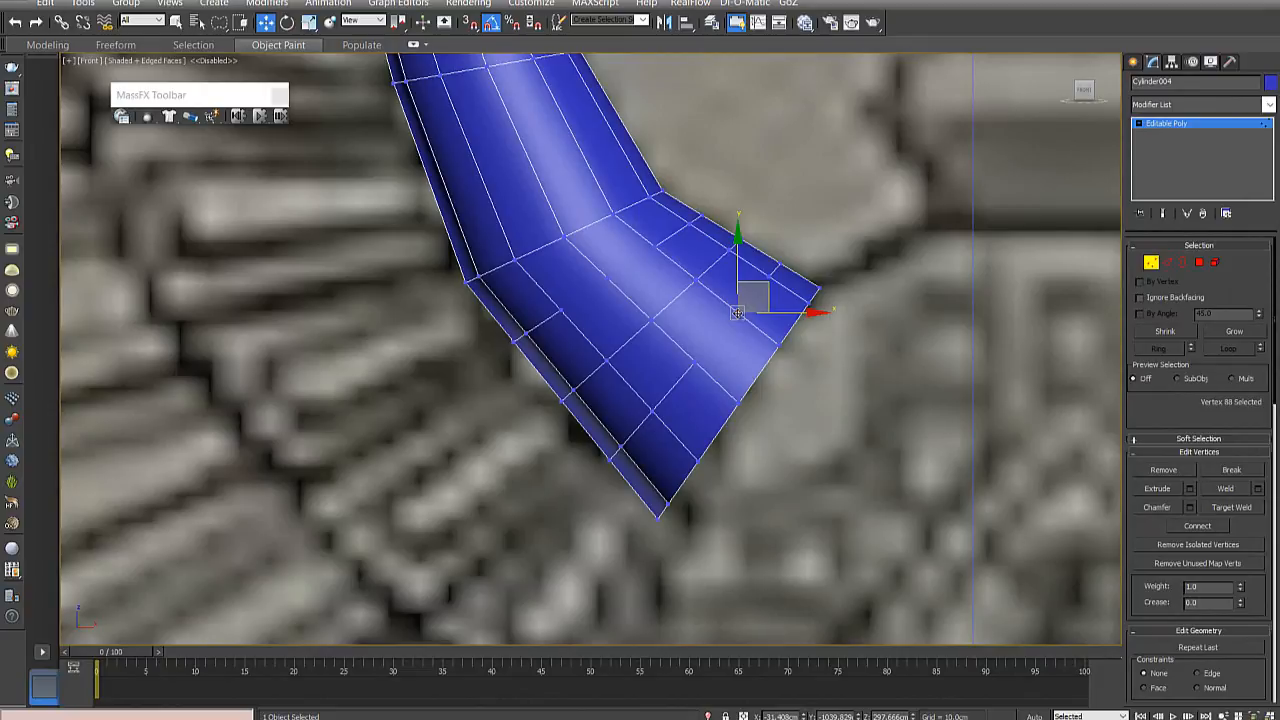
scroll(737, 313, "up", 2)
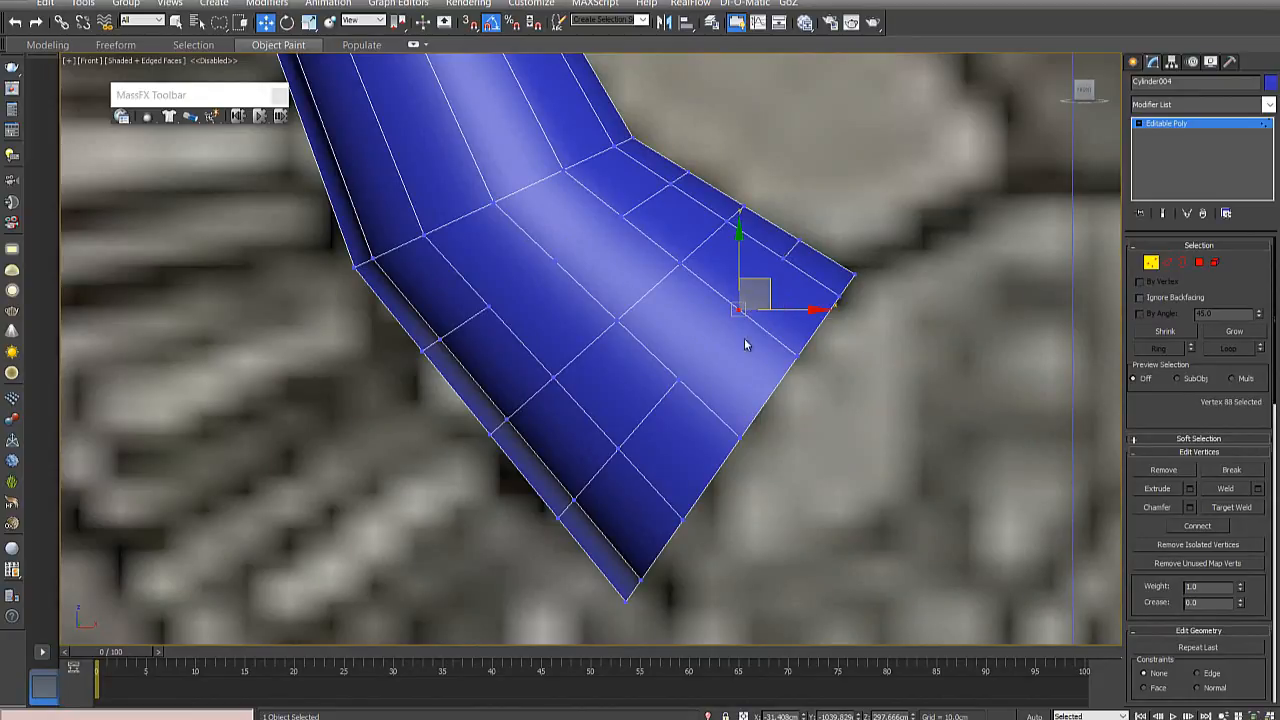
left_click(553, 261)
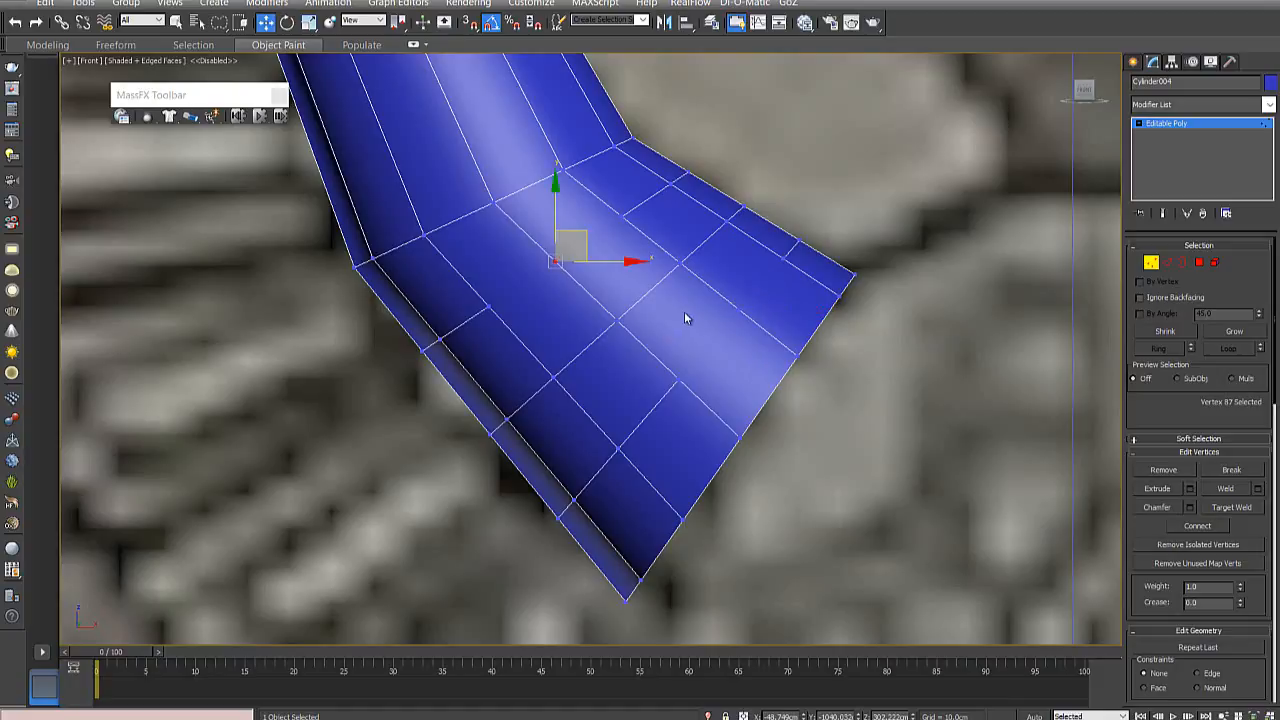
left_click(739, 308)
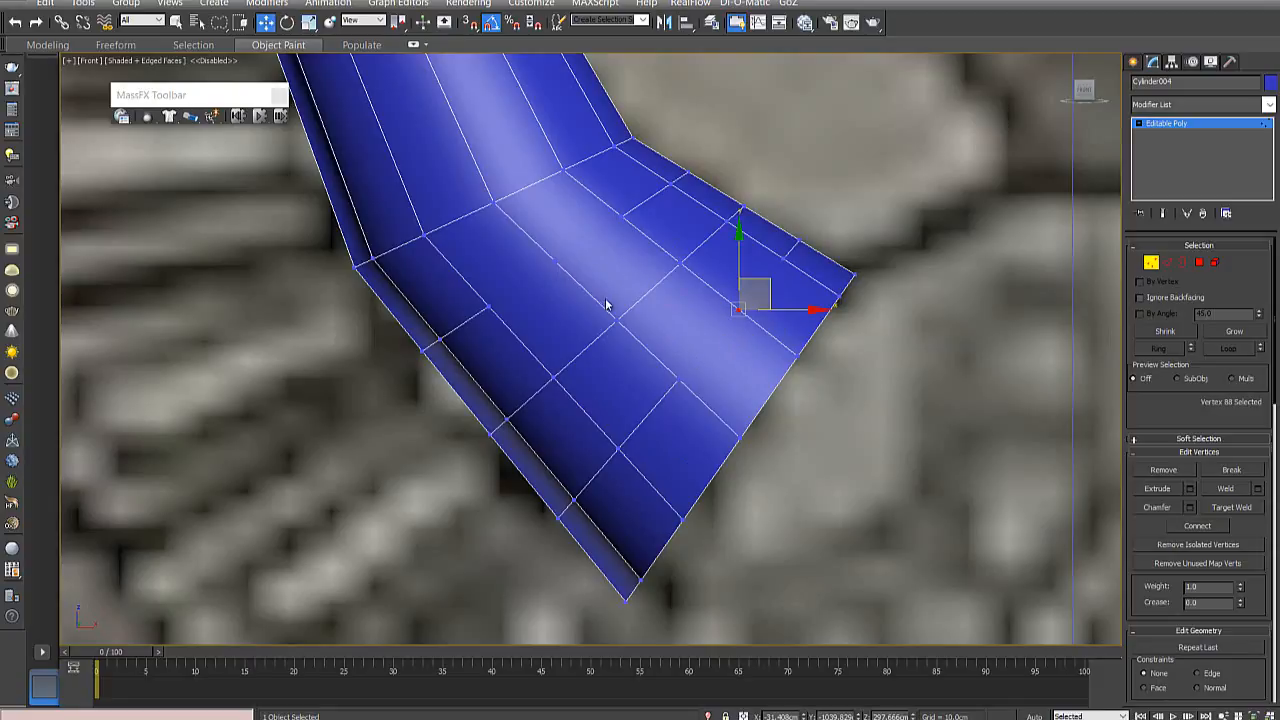
left_click(554, 261, "ctrl")
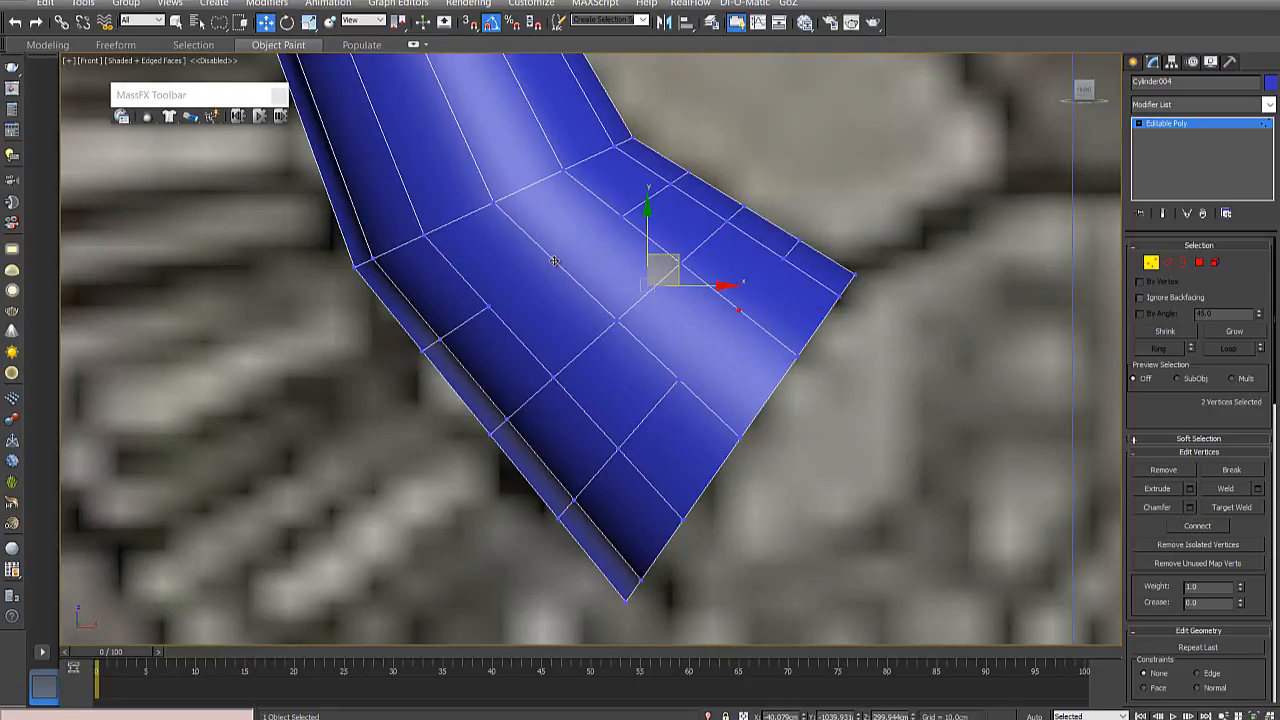
key("Delete")
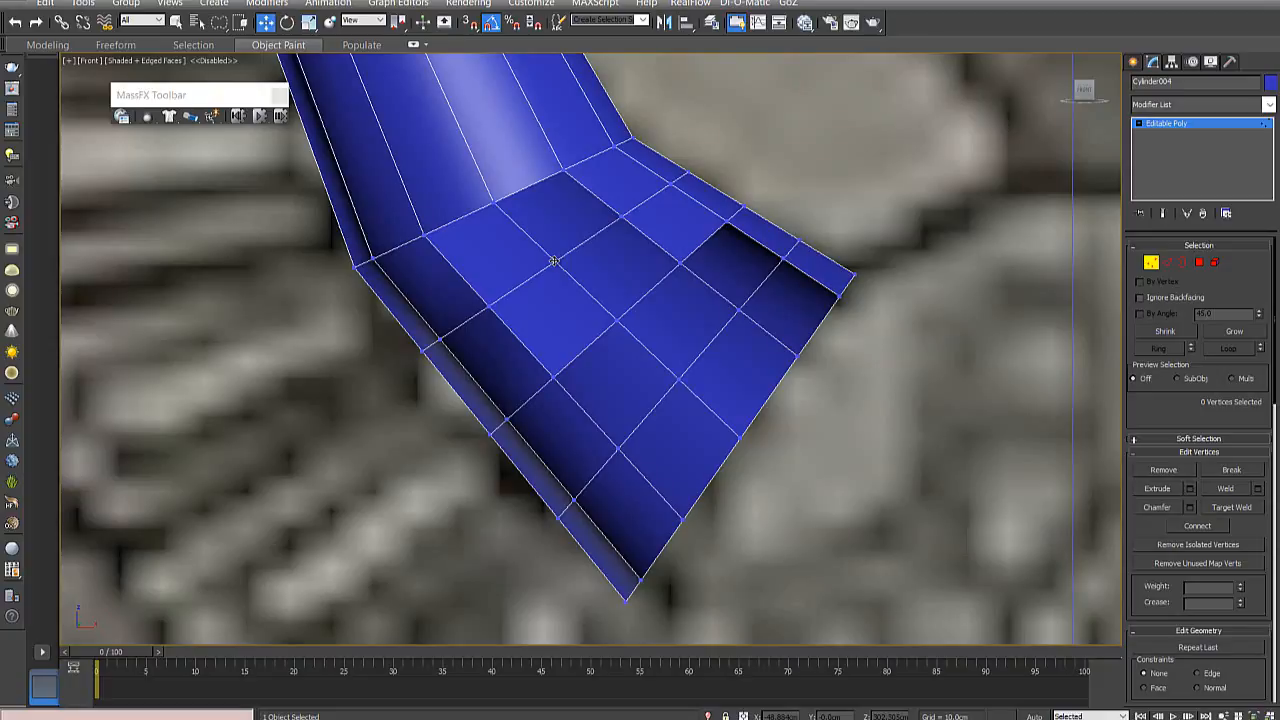
key("ctrl+z")
- Reselect the two leftover vertices on the horn's front and remove them, keeping the surface closed
left_click(722, 307)
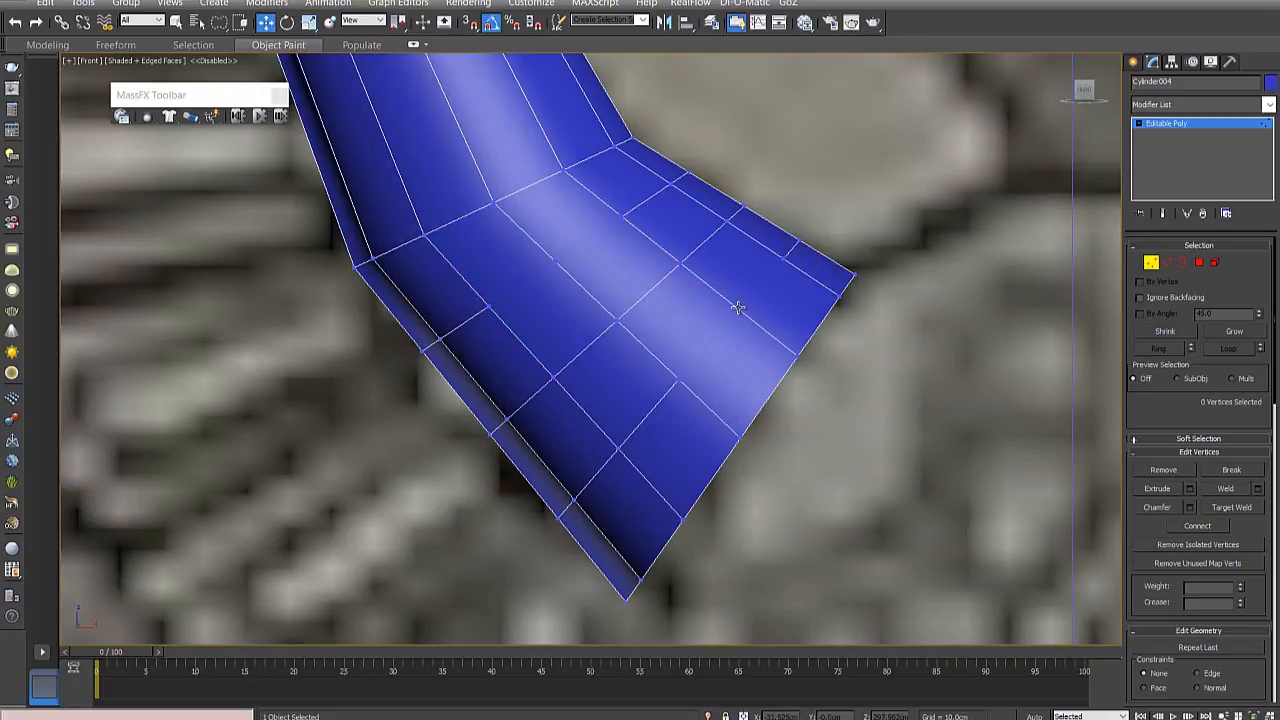
left_click(737, 307)
left_click(554, 261, "ctrl")
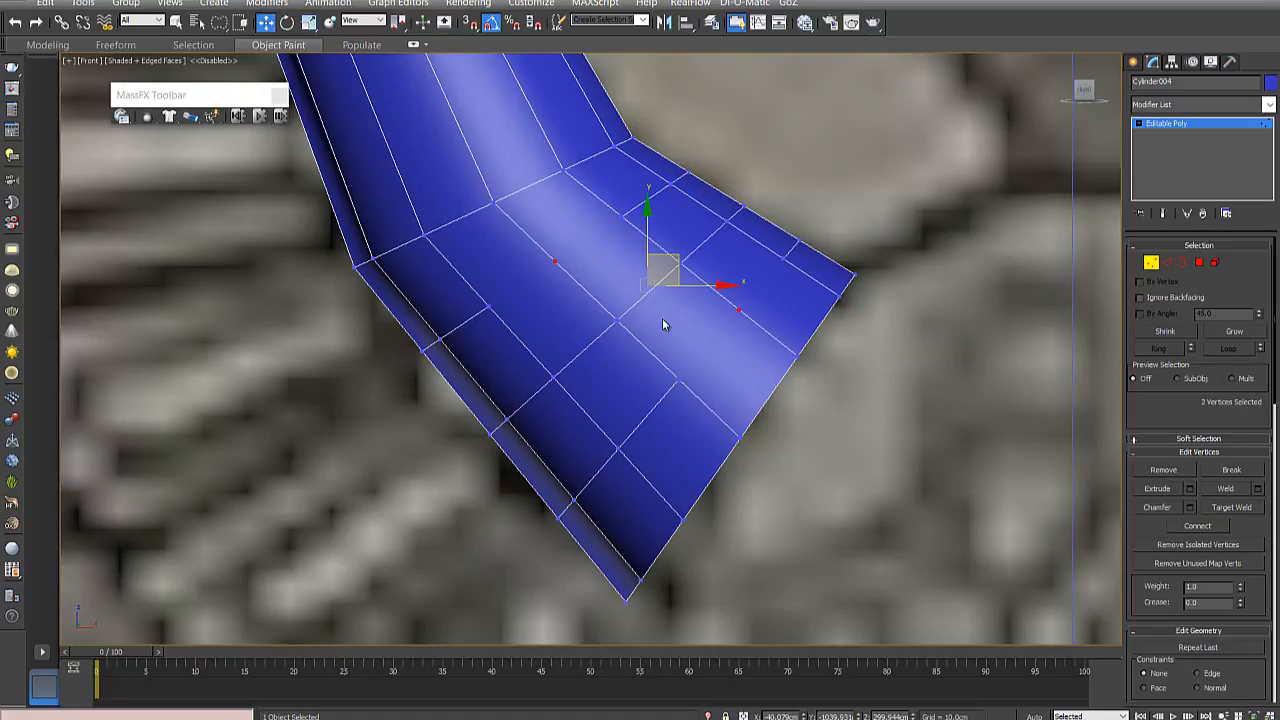
left_click(662, 318)
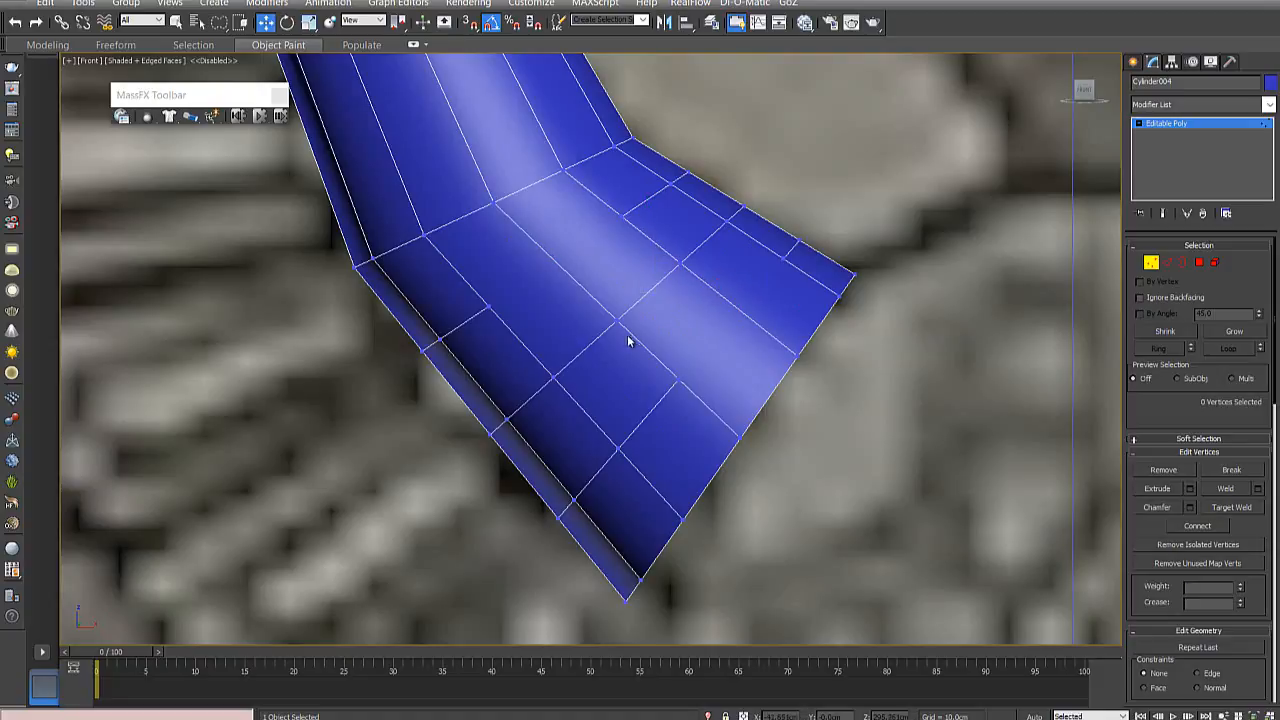
- Select the remaining edges of the partial loop just below the horn's bend, all the way around the horn
middle_click_drag(705, 286, 724, 265, "alt")
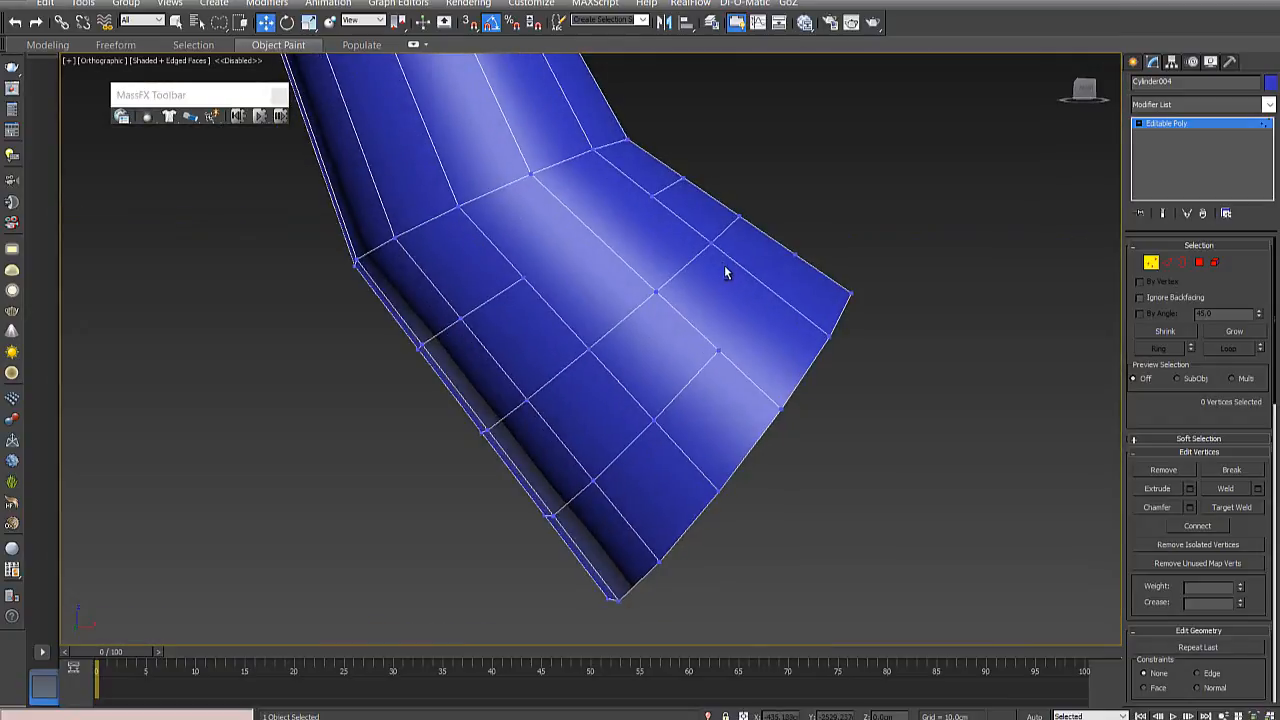
left_click(1167, 262)
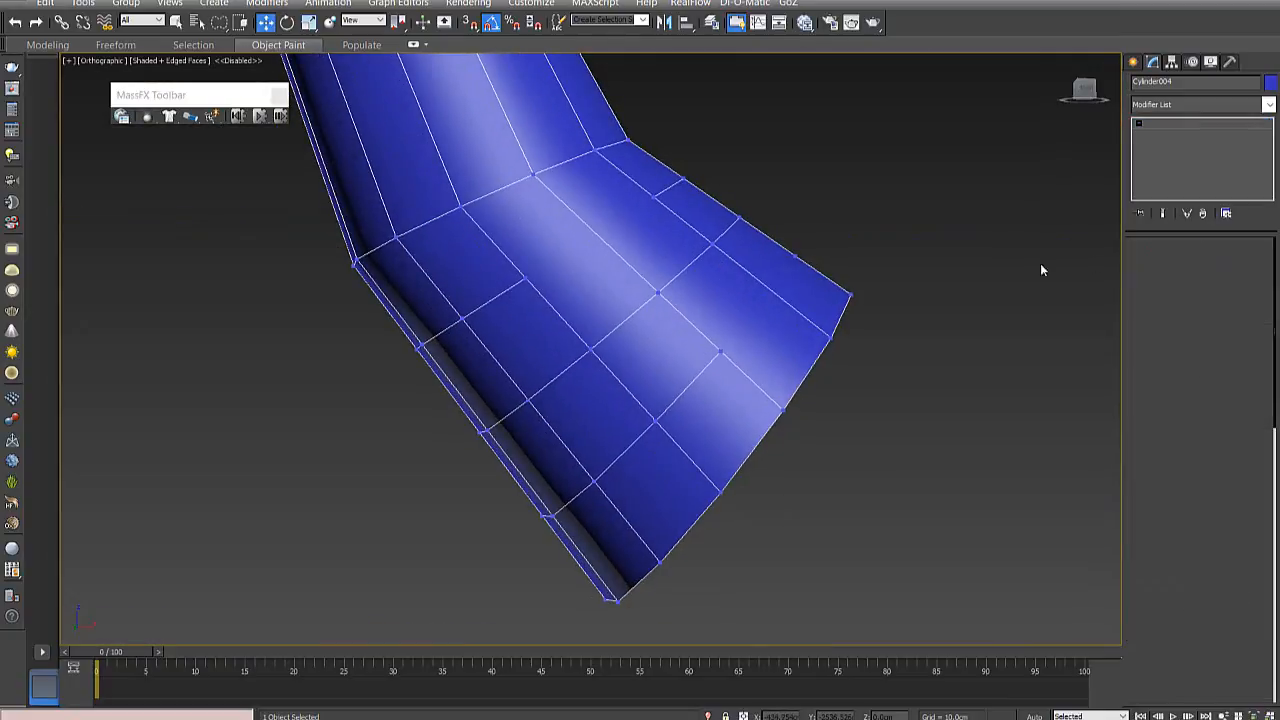
left_click(465, 318)
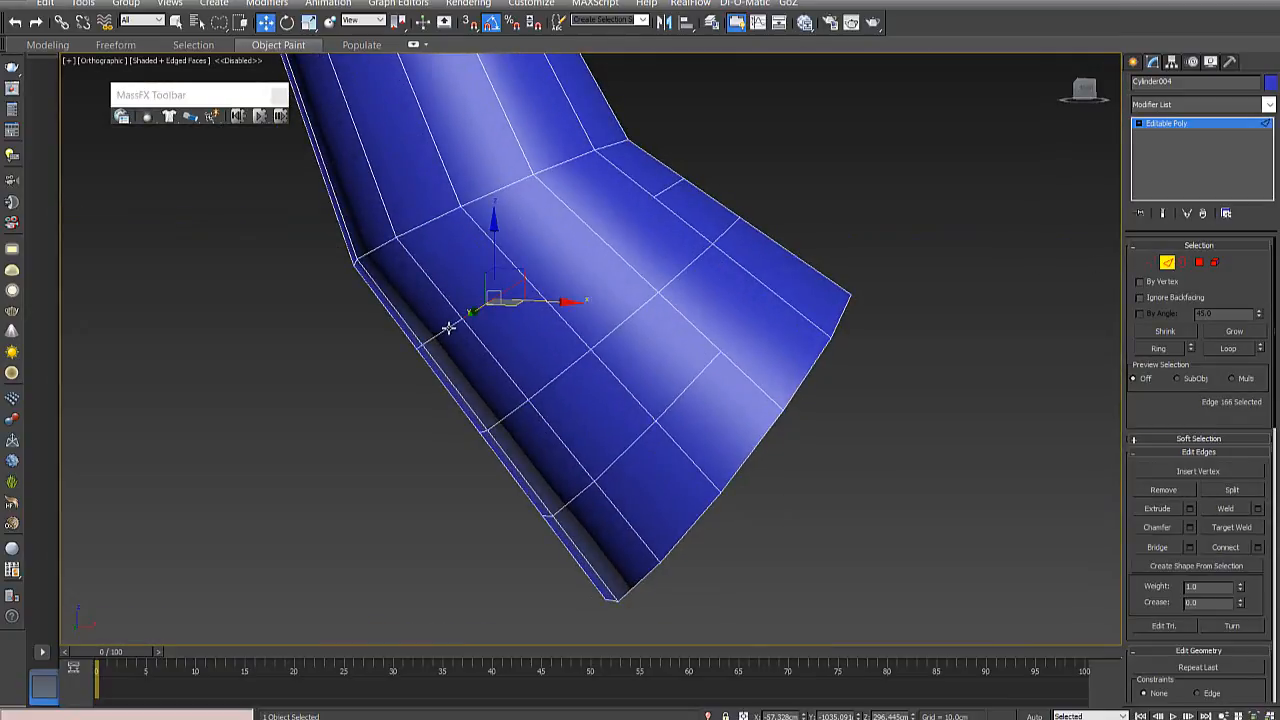
left_click(448, 328, "ctrl")
middle_click_drag(643, 292, 576, 318, "alt")
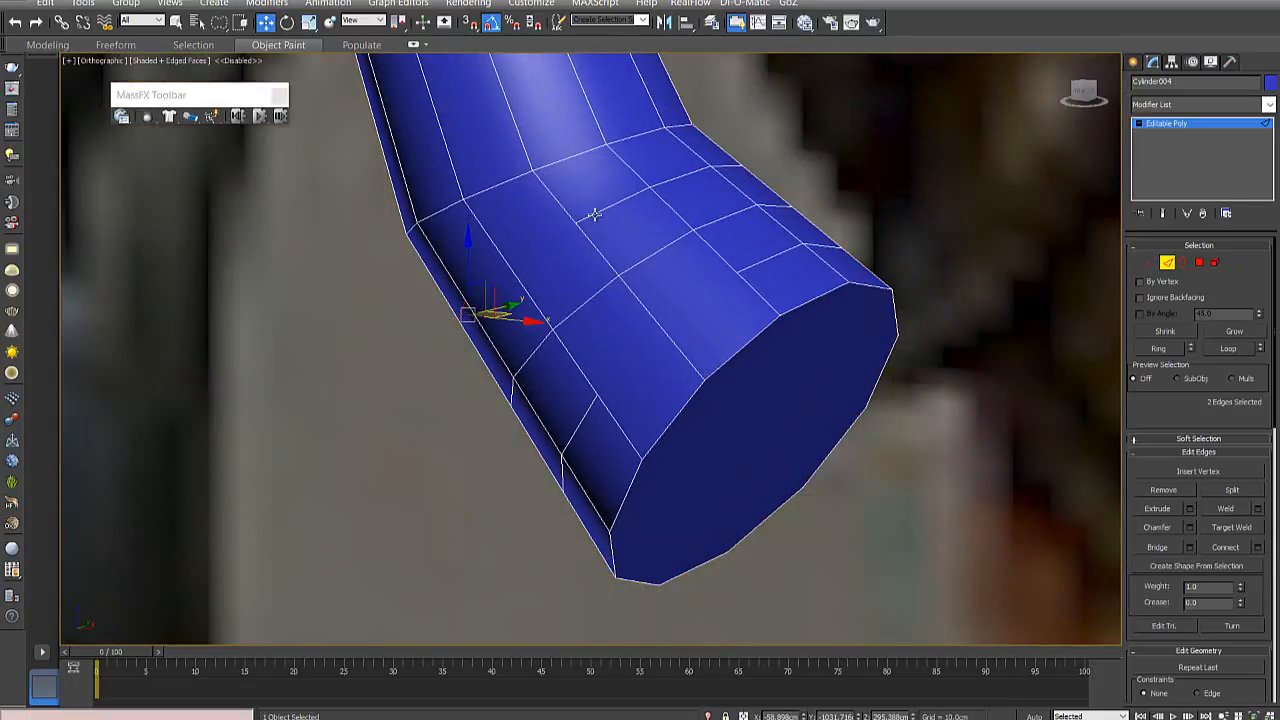
middle_click_drag(594, 214, 606, 289, "alt")
left_click(652, 296, "ctrl")
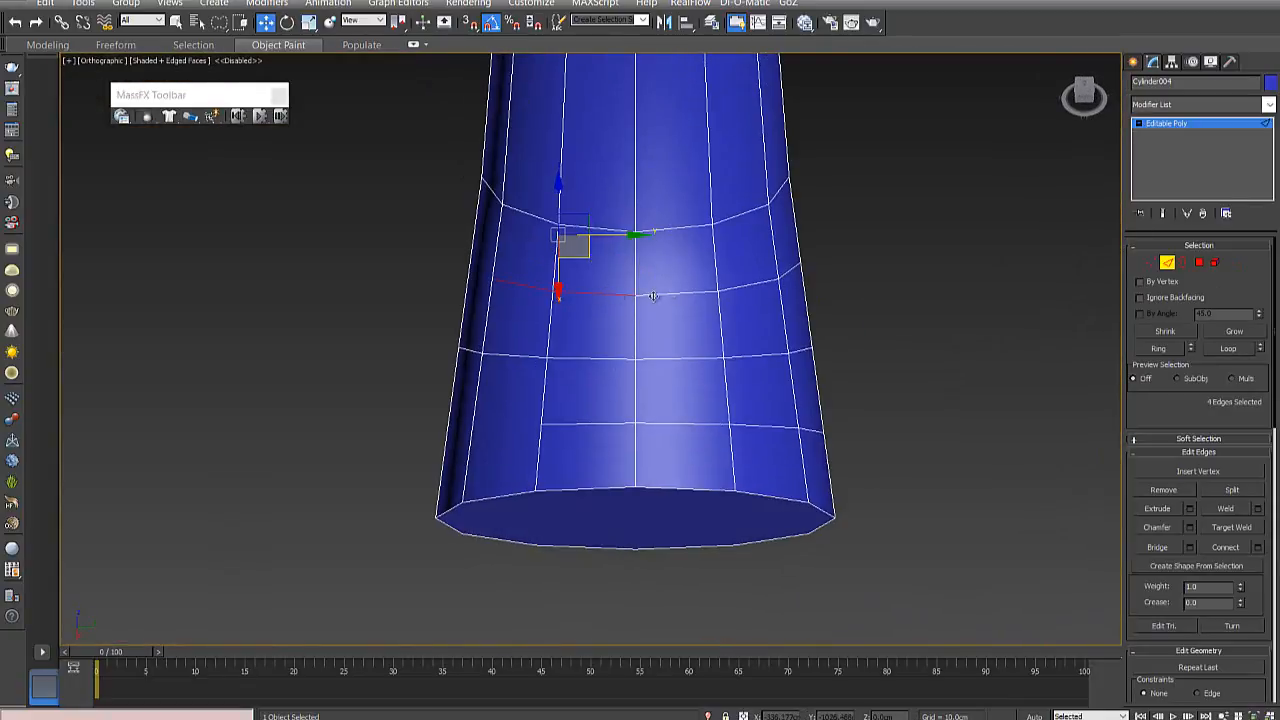
left_click(683, 297, "ctrl")
left_click(736, 291, "ctrl")
middle_click_drag(763, 337, 609, 337, "alt")
left_click(605, 346, "ctrl")
left_click(688, 377, "ctrl")
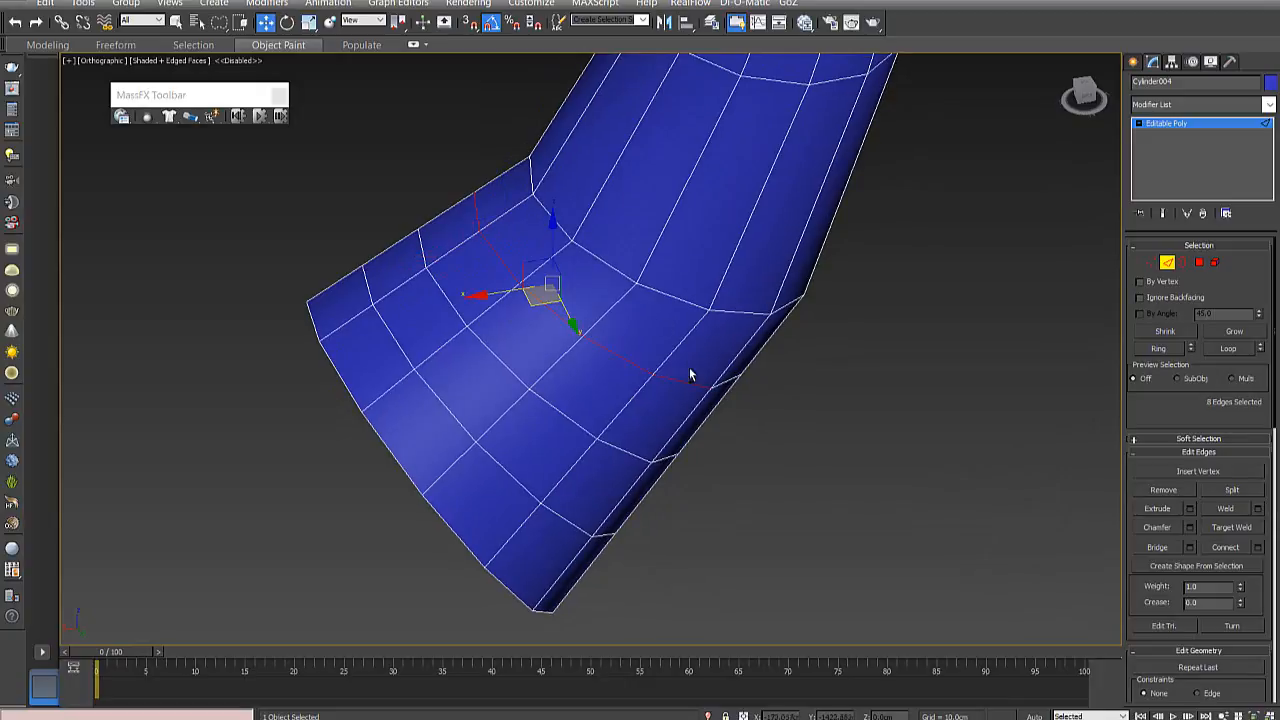
middle_click_drag(690, 375, 557, 297, "alt")
left_click(557, 299, "ctrl")
left_click(627, 322, "ctrl")
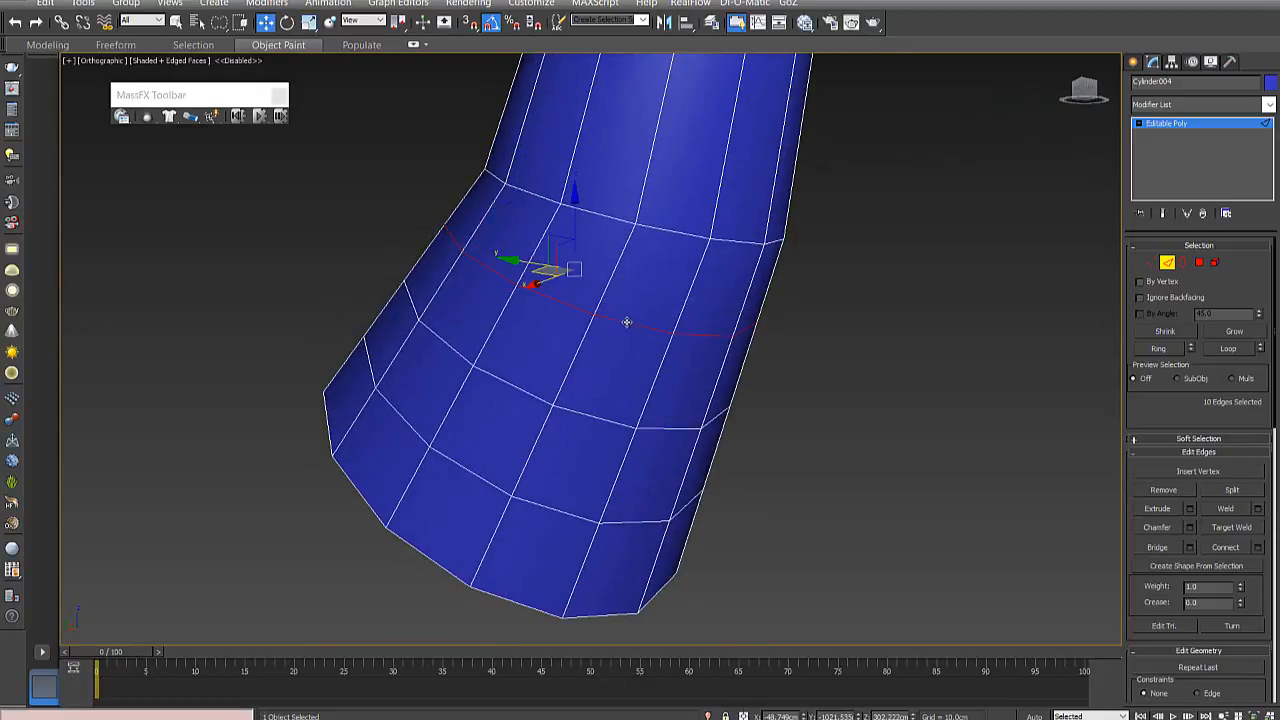
- Try removing the selected loop edges without their vertices, check the leftover vertices, and undo the removal
middle_click_drag(627, 322, 563, 343, "alt")
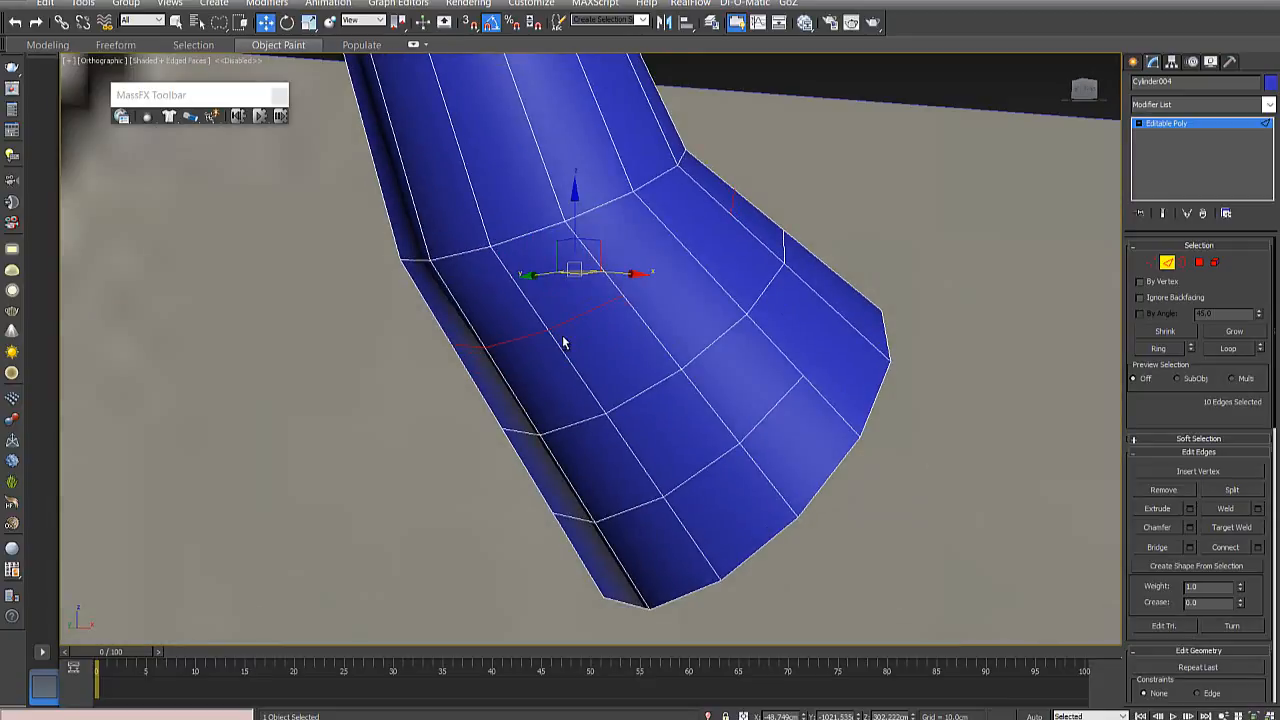
left_click(563, 343)
left_click(1149, 260)
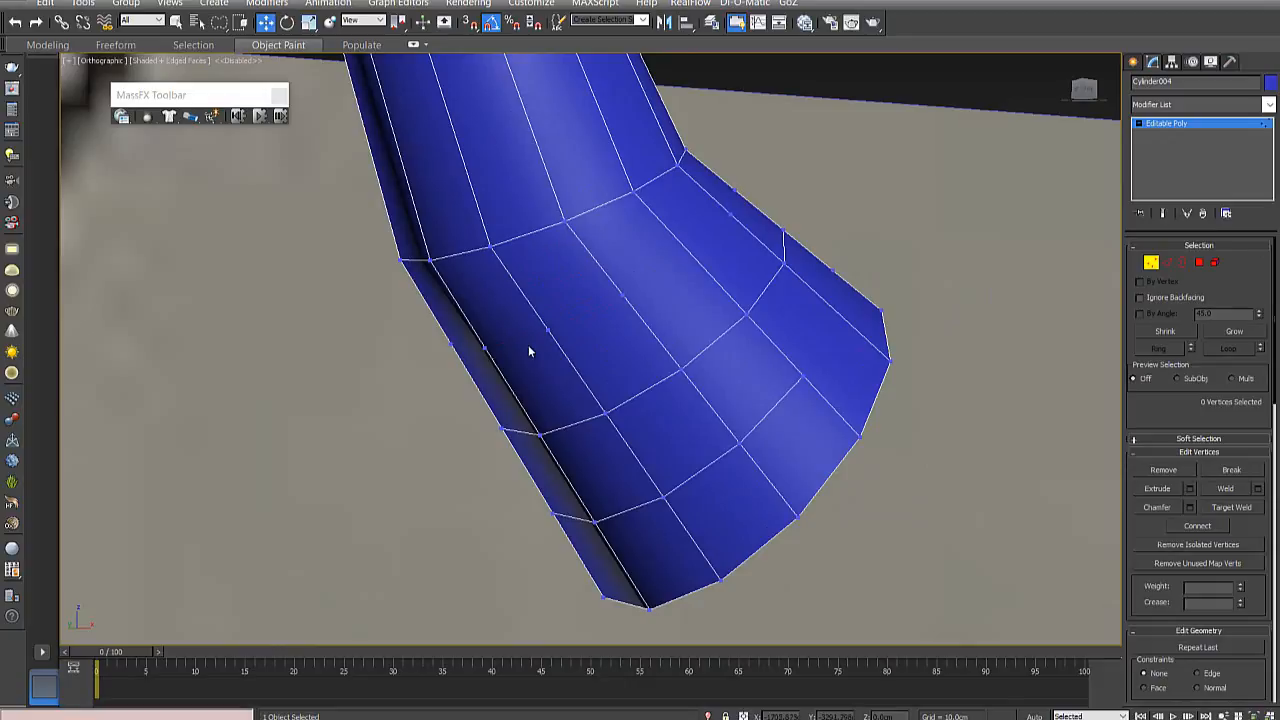
left_click(547, 332)
left_click(484, 349)
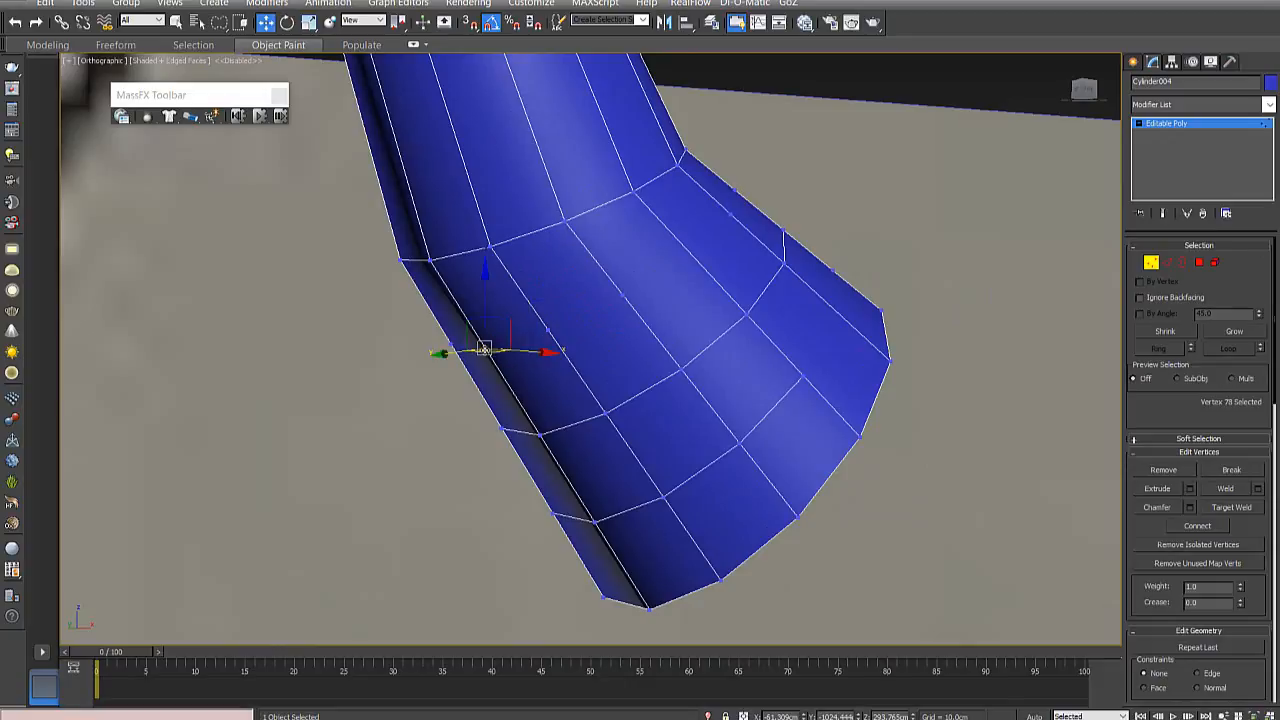
key("ctrl+z")
key("ctrl+z")
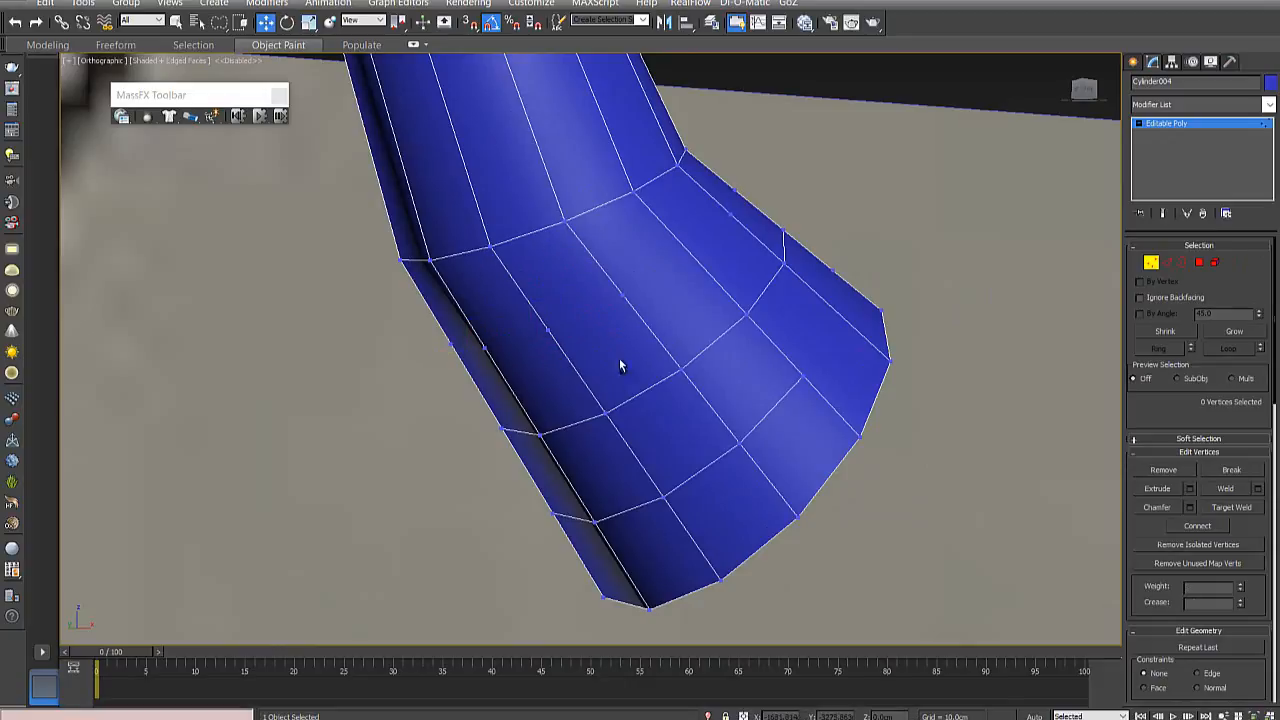
key("ctrl+z")
- Remove the selected edges below the bend together with their vertices, and check the surface for stray vertices
left_click(1166, 263)
middle_click_drag(578, 374, 932, 391, "alt")
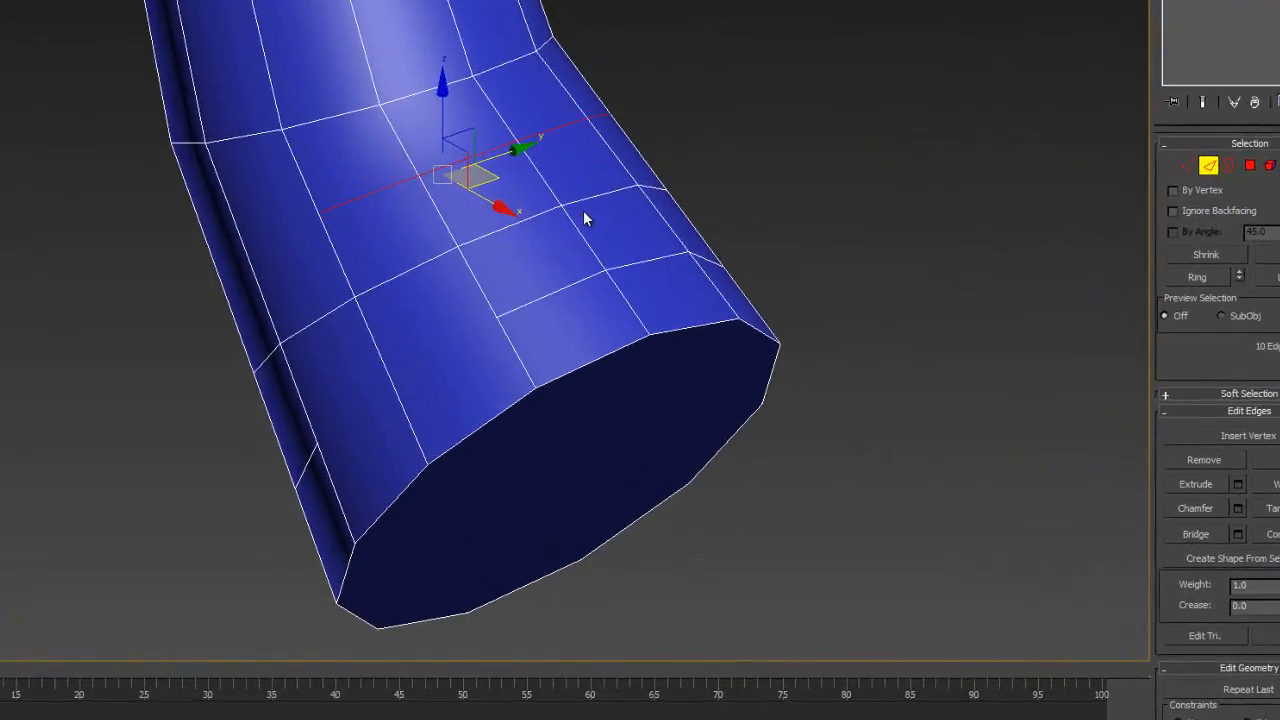
middle_click_drag(683, 299, 622, 308, "alt")
middle_click_drag(229, 146, 736, 95, "alt")
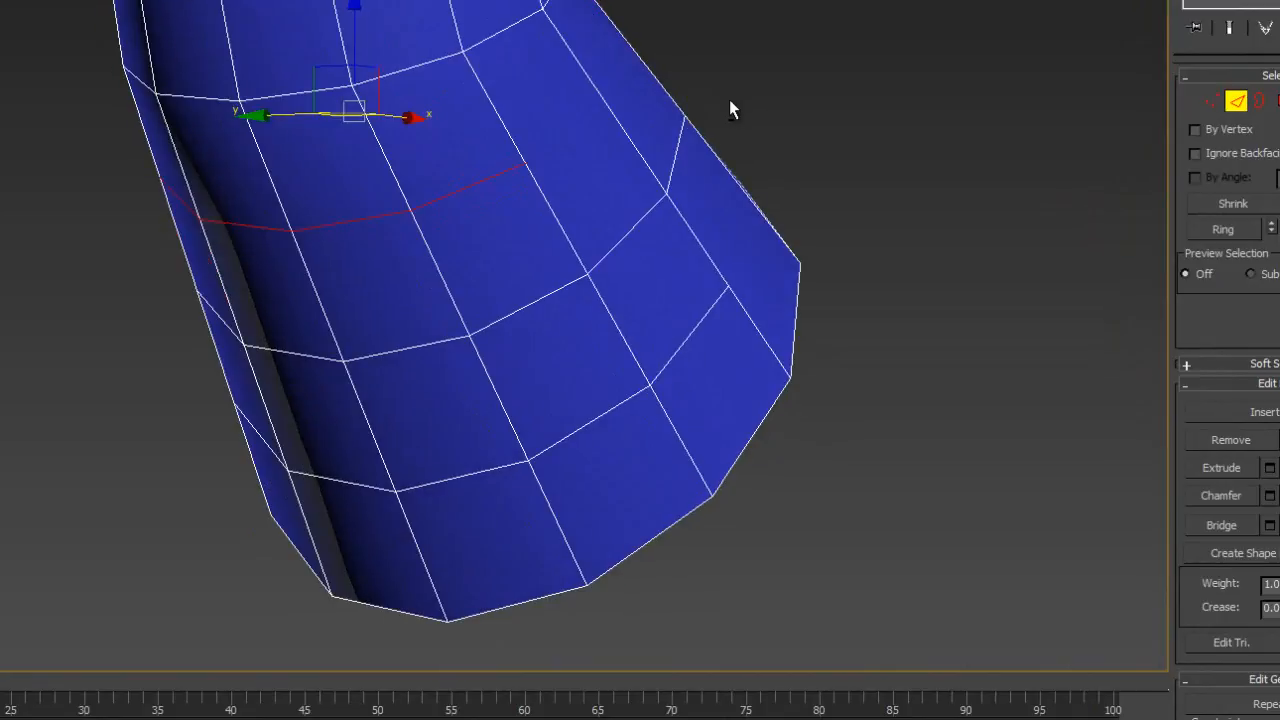
left_click(729, 99)
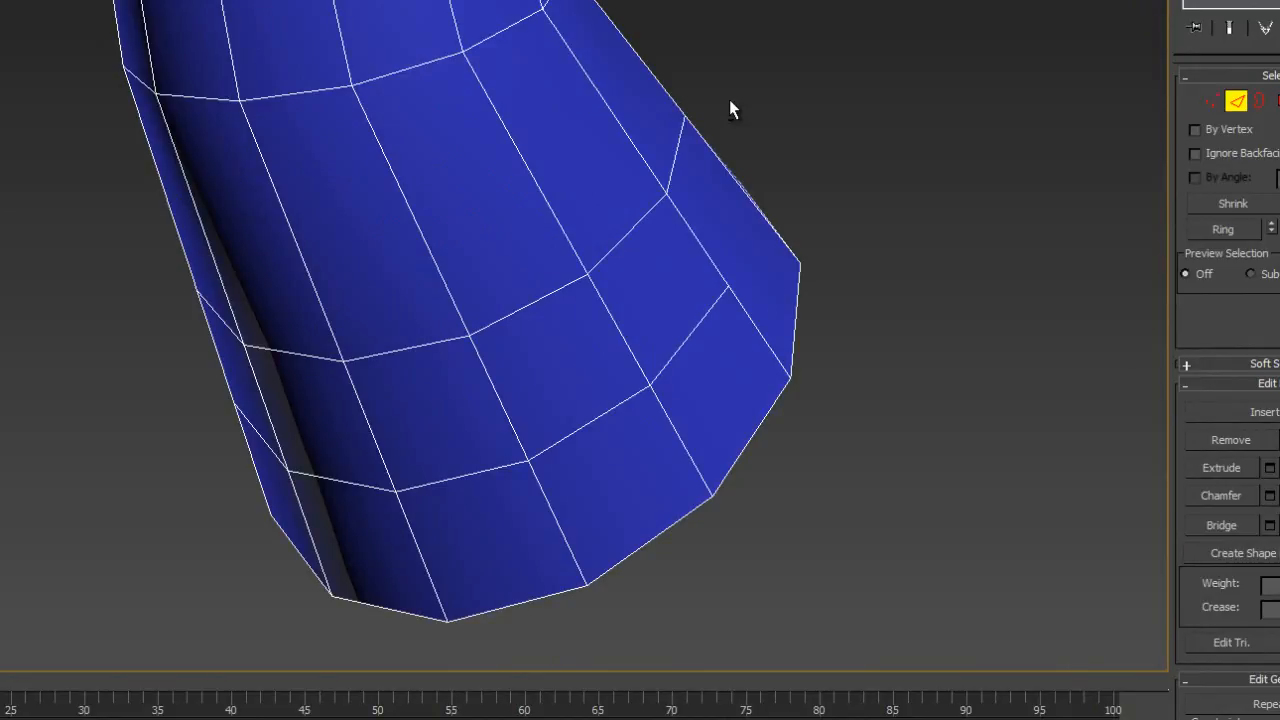
left_click(1210, 101)
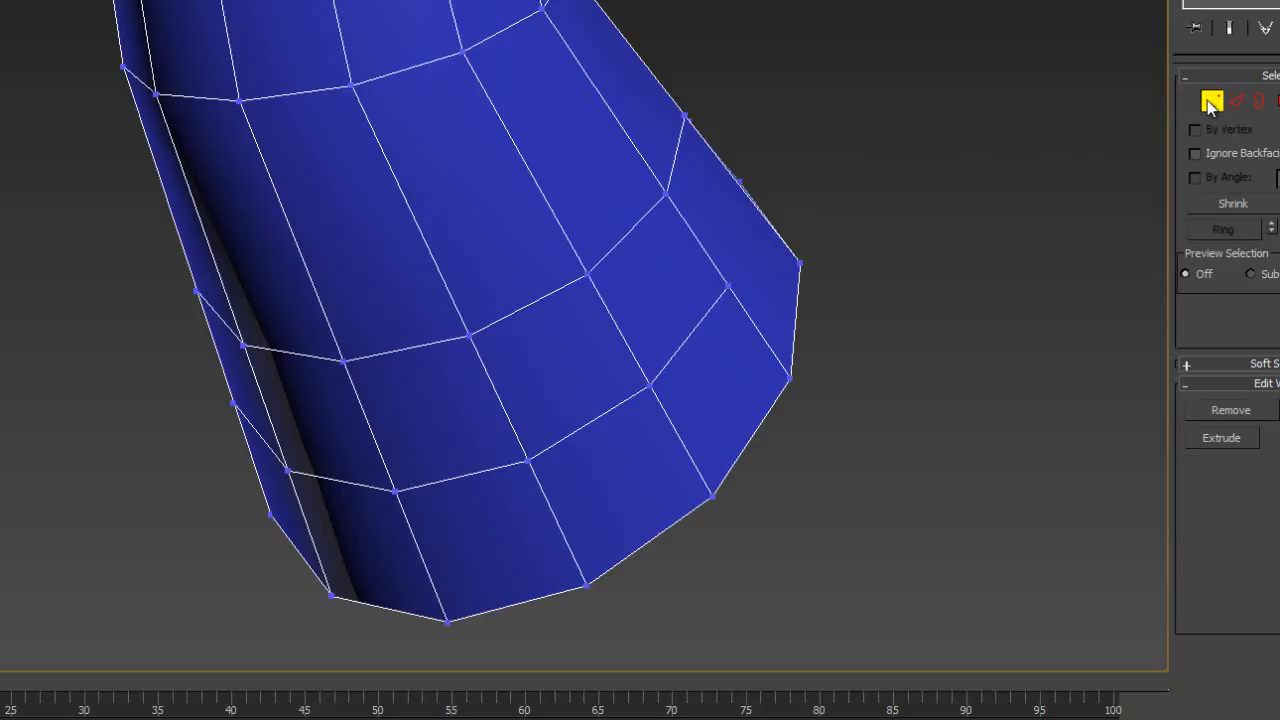
middle_click_drag(523, 160, 475, 163, "alt")
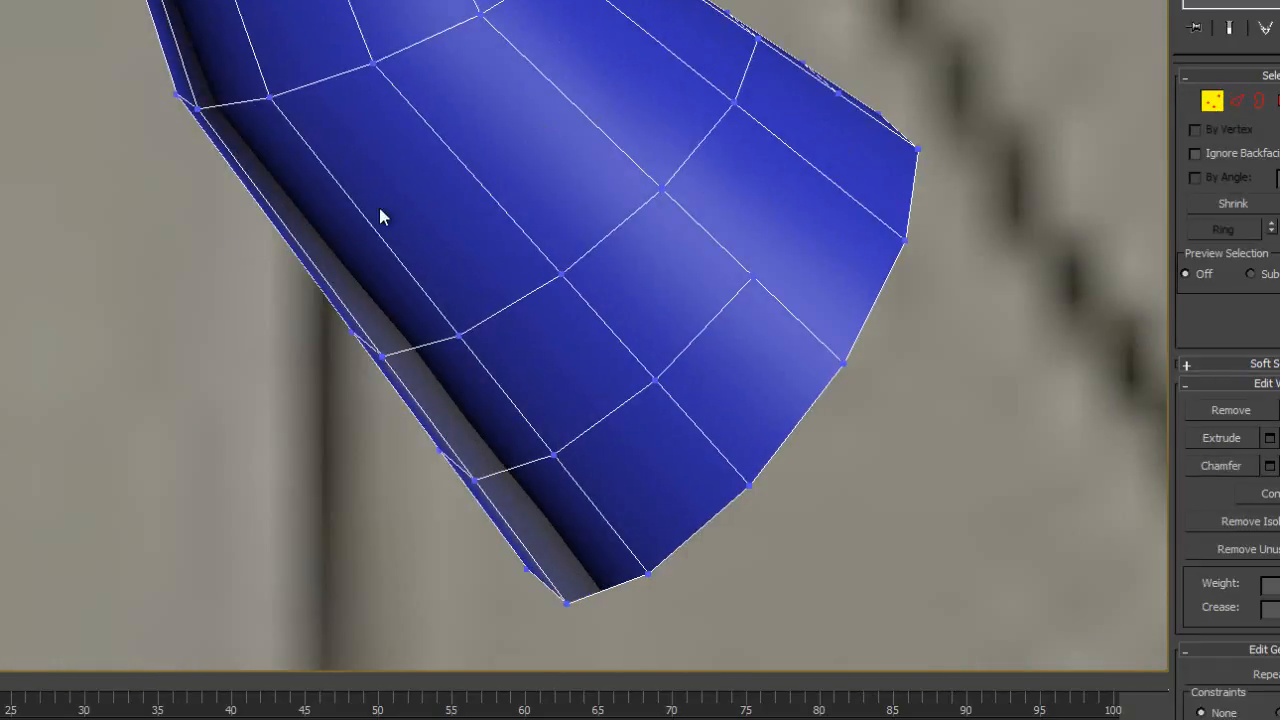
middle_click_drag(275, 233, 420, 220, "alt")
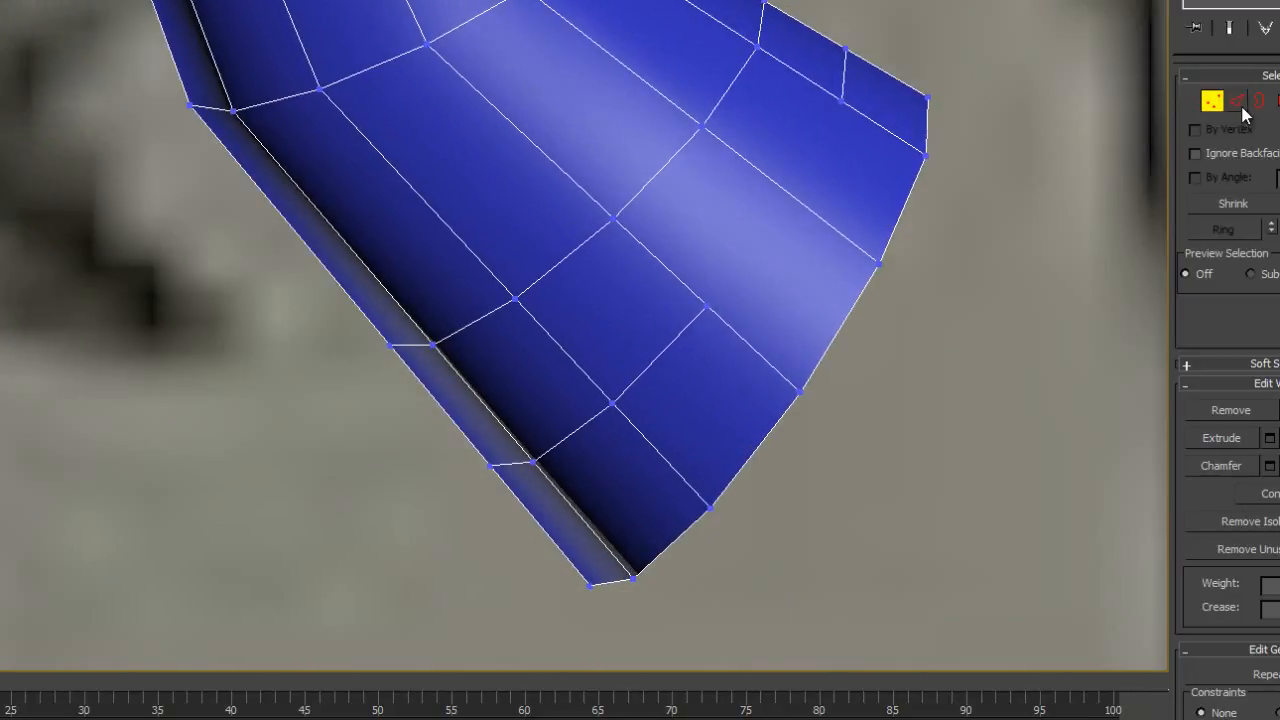
- Select the remaining edges of the partial loop nearest the horn's open end all around and remove them together with their vertices
left_click(1237, 100)
left_click(672, 346)
middle_click_drag(623, 408, 580, 425, "alt")
left_click(580, 429, "ctrl")
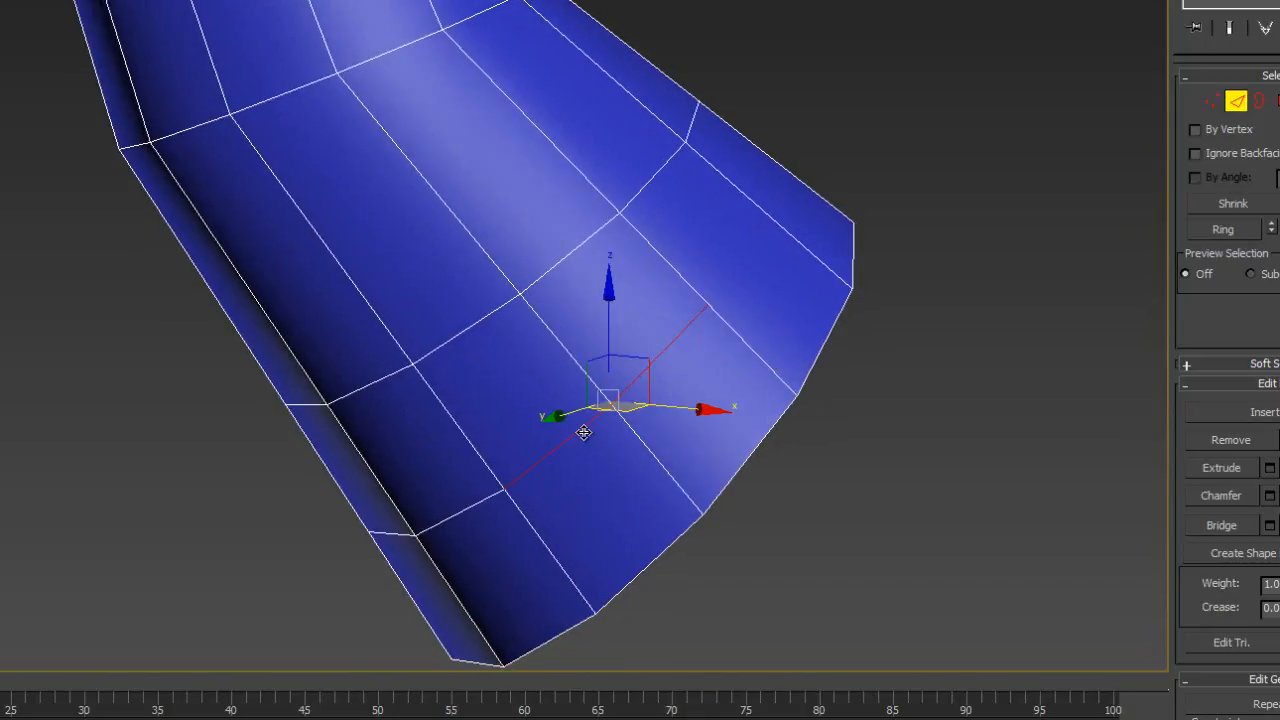
left_click(455, 513, "ctrl")
left_click(390, 535, "ctrl")
middle_click_drag(443, 523, 565, 472, "alt")
left_click(412, 521, "ctrl")
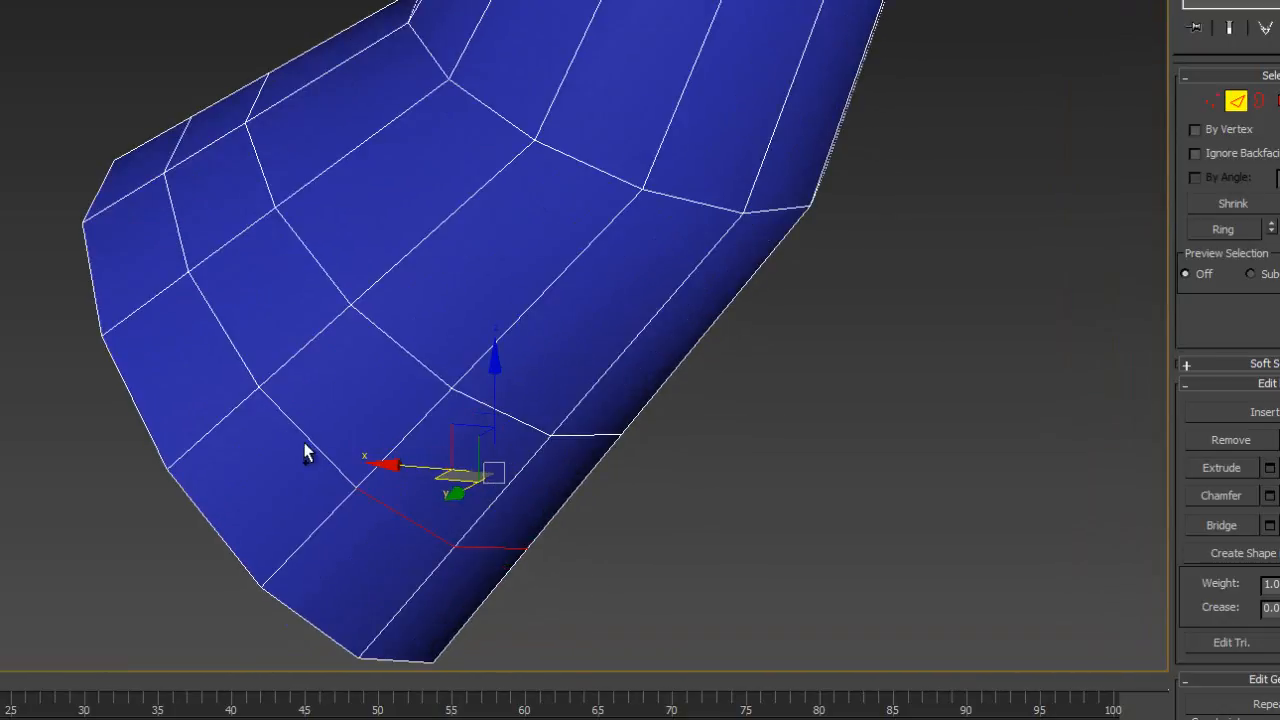
left_click(303, 440, "ctrl")
left_click(235, 351, "ctrl")
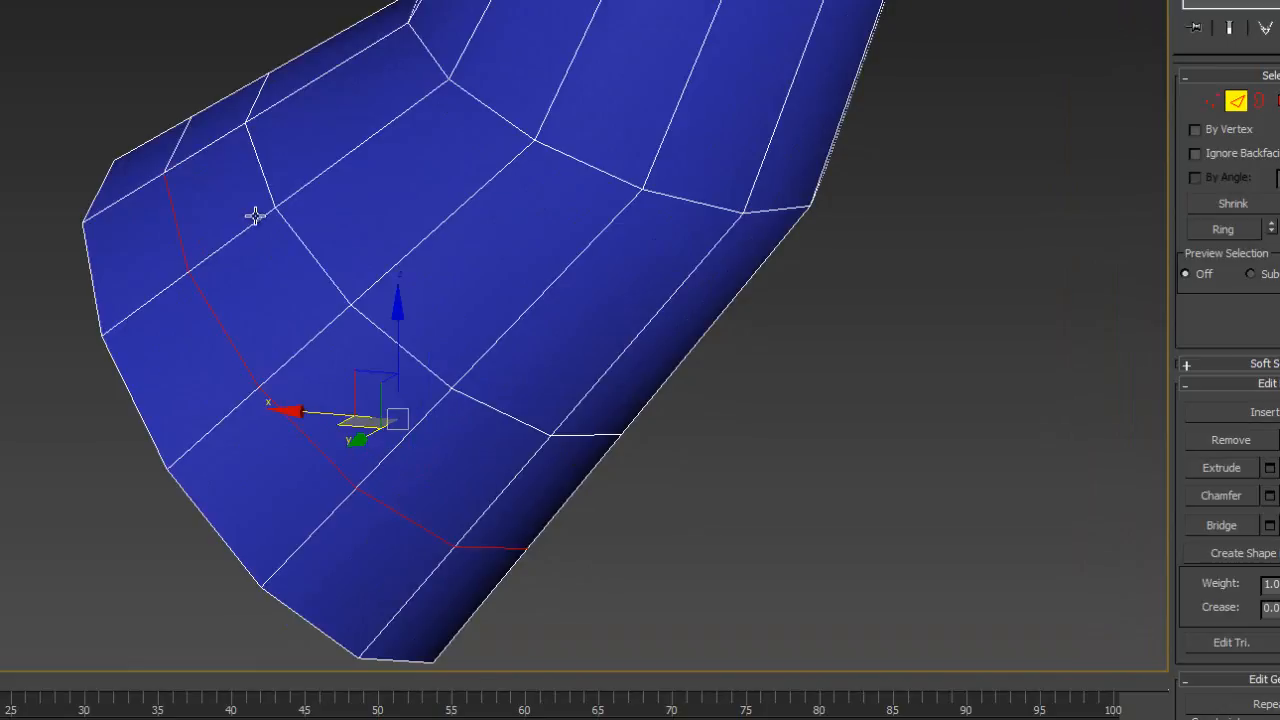
middle_click_drag(256, 216, 314, 349, "alt")
left_click(162, 405, "ctrl")
left_click(140, 320, "ctrl")
middle_click_drag(140, 320, 470, 293, "alt")
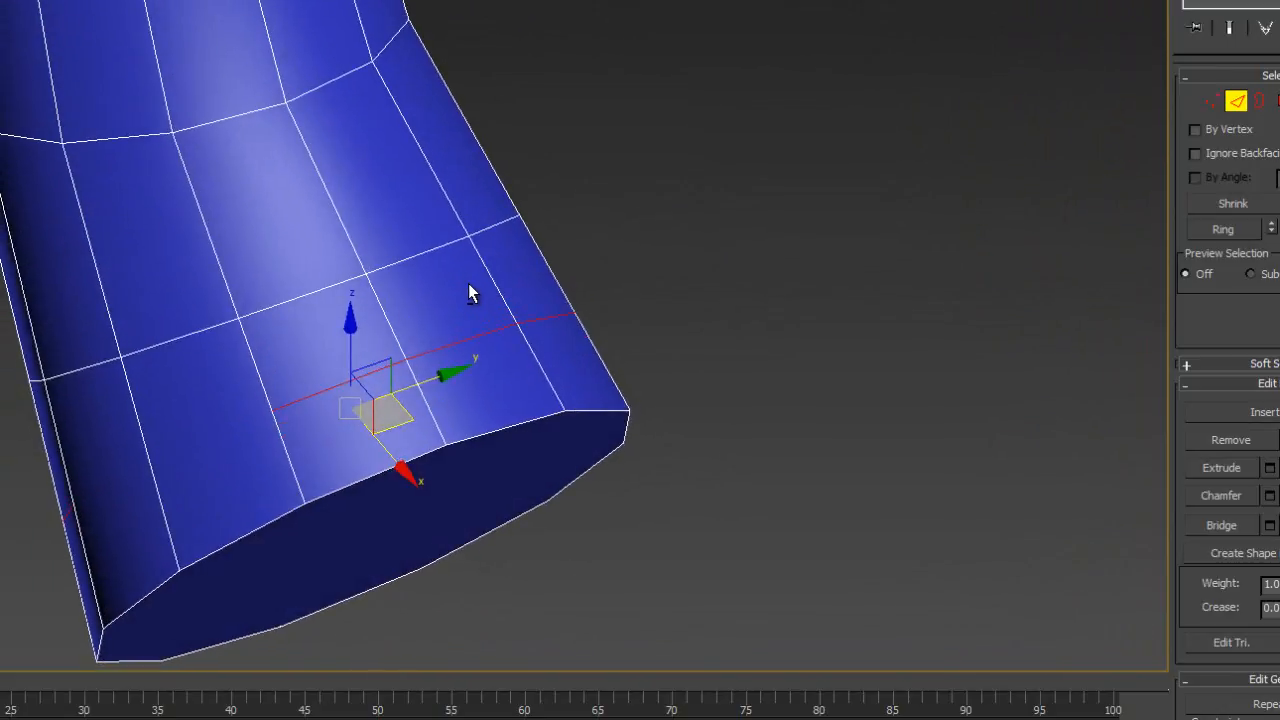
left_click(469, 285)
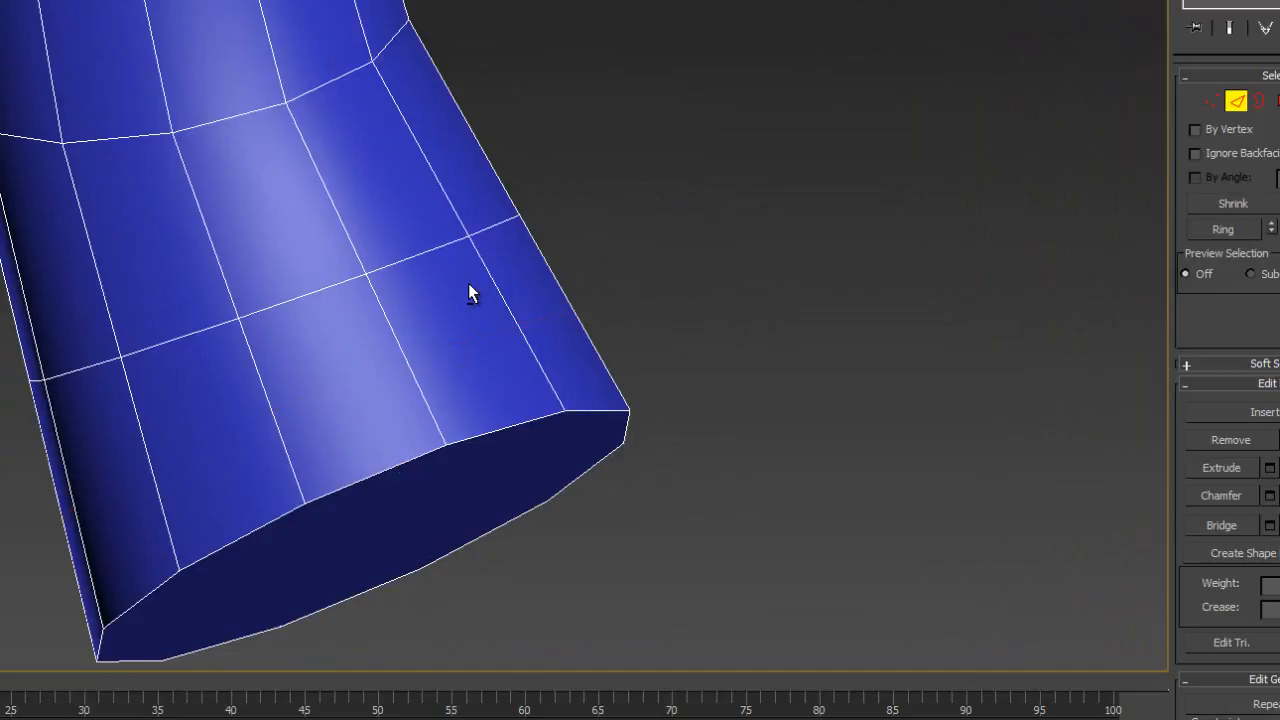
- Select the full ring of vertices between the horn's bend and its wide open end
left_click(1215, 104)
middle_click_drag(642, 315, 818, 201, "alt")
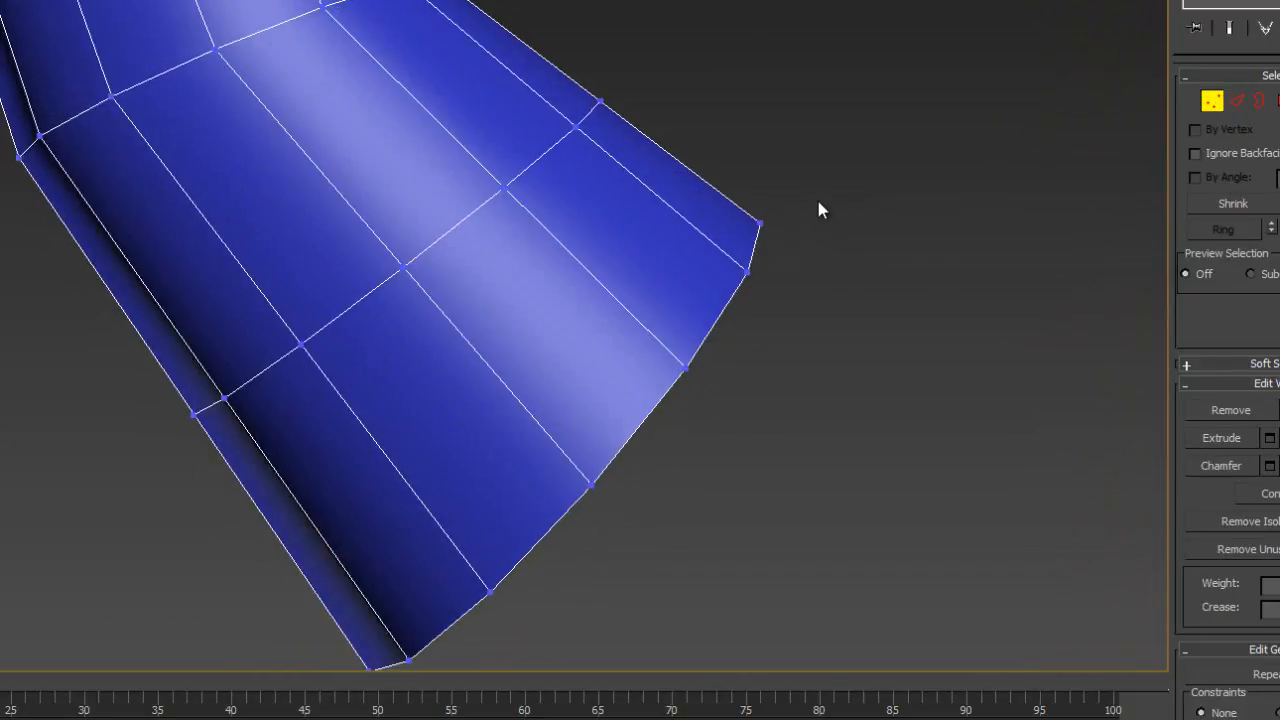
key("F3")
scroll(686, 203, "down", 10)
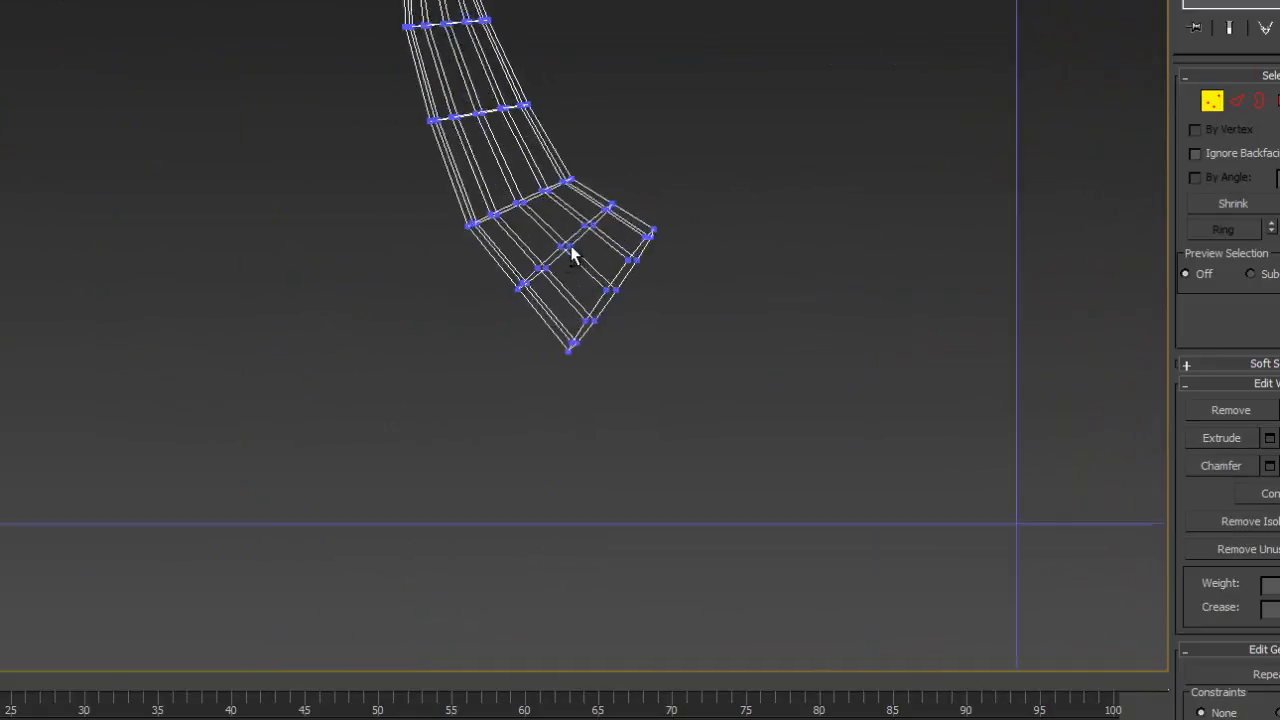
middle_click_drag(570, 255, 590, 245, "alt")
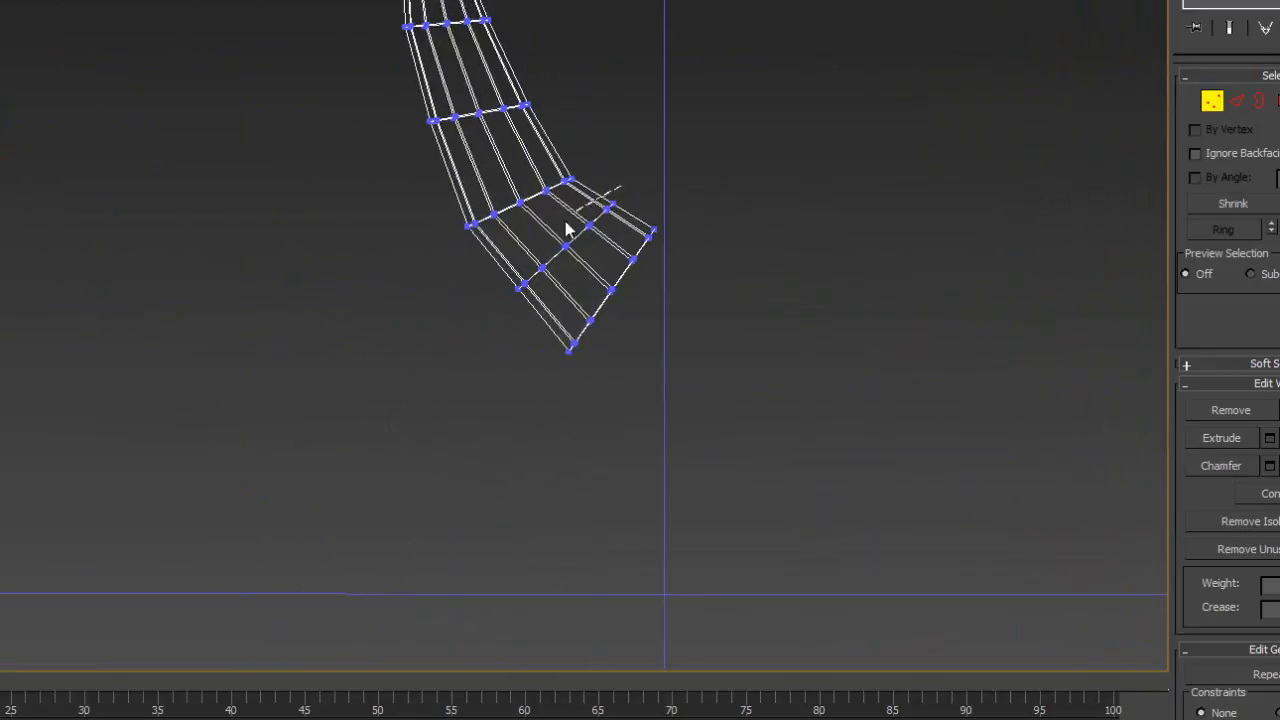
mouse_move(566, 230)
left_mouse_down()
mouse_move(628, 300)
mouse_move(662, 205)
left_mouse_up()
left_click_drag(662, 200, 643, 202)
- Compare the horn's wireframe, shaded and edged-face displays against the reference image, both close up and over the whole axe
key("F3")
key("F3")
key("F3")
key("F3")
key("F3")
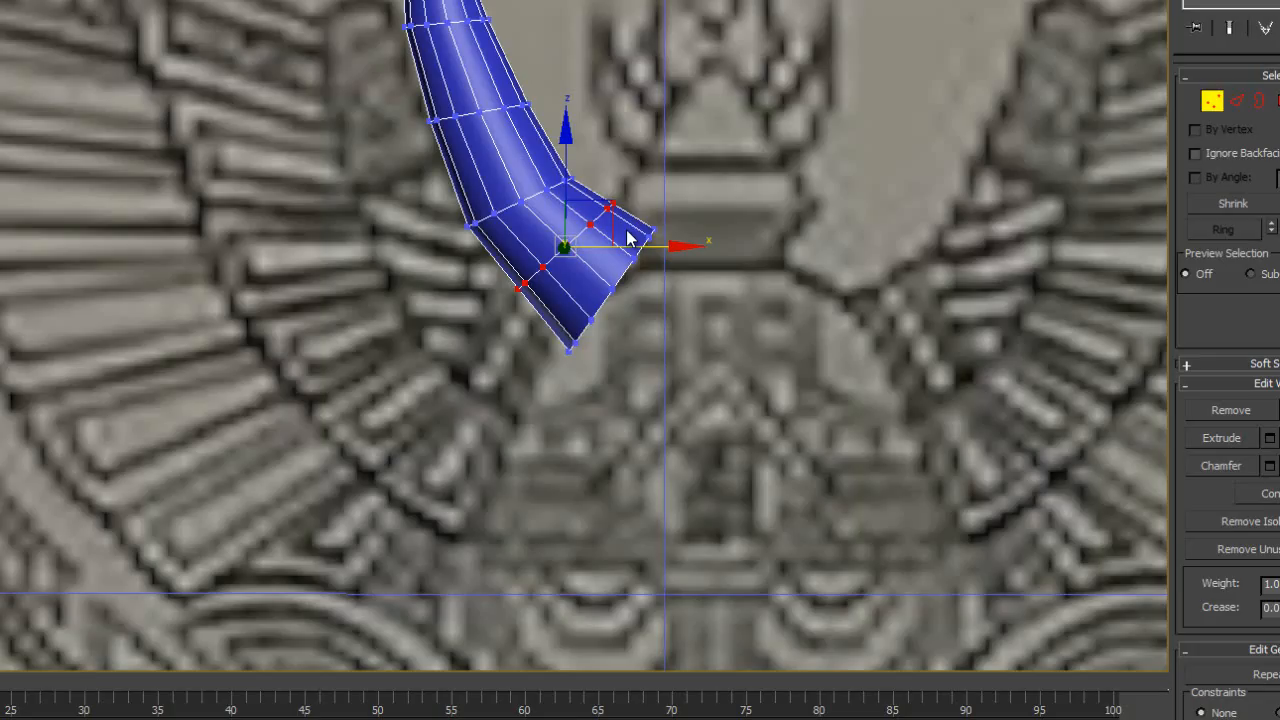
key("F3")
key("F3")
key("F3")
key("F3")
key("F3")
key("F3")
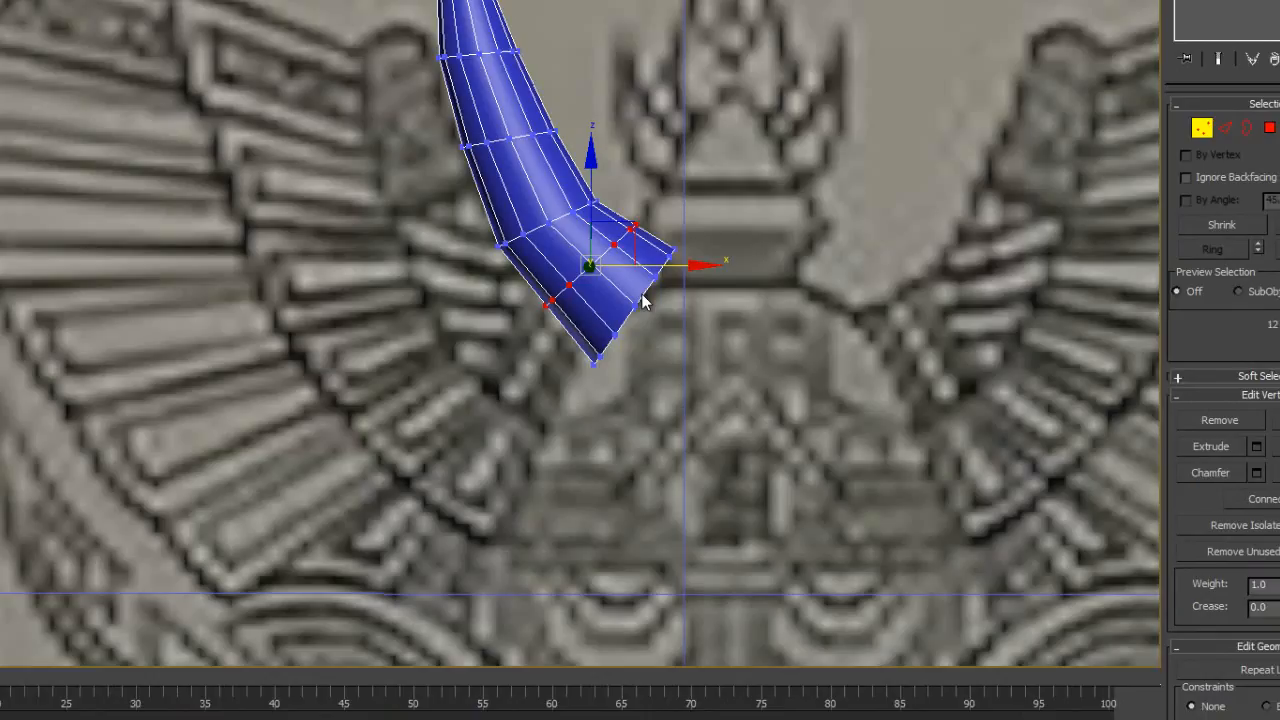
key("F3")
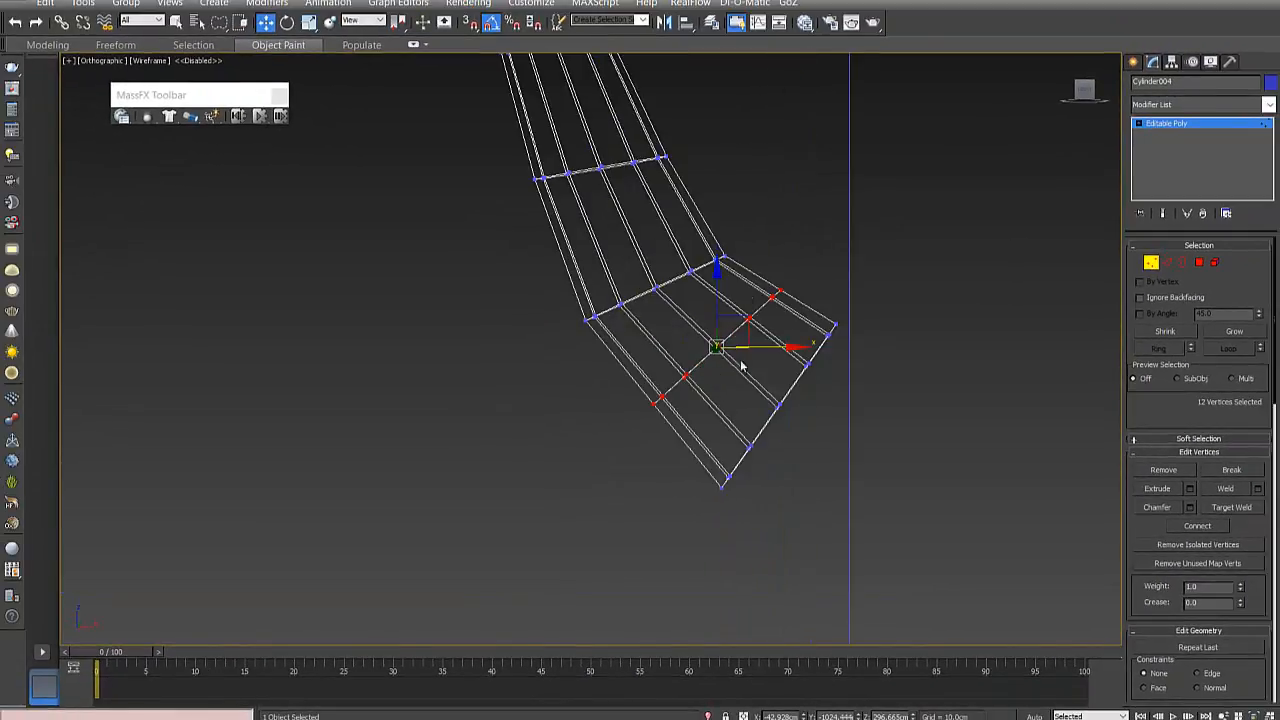
key("F3")
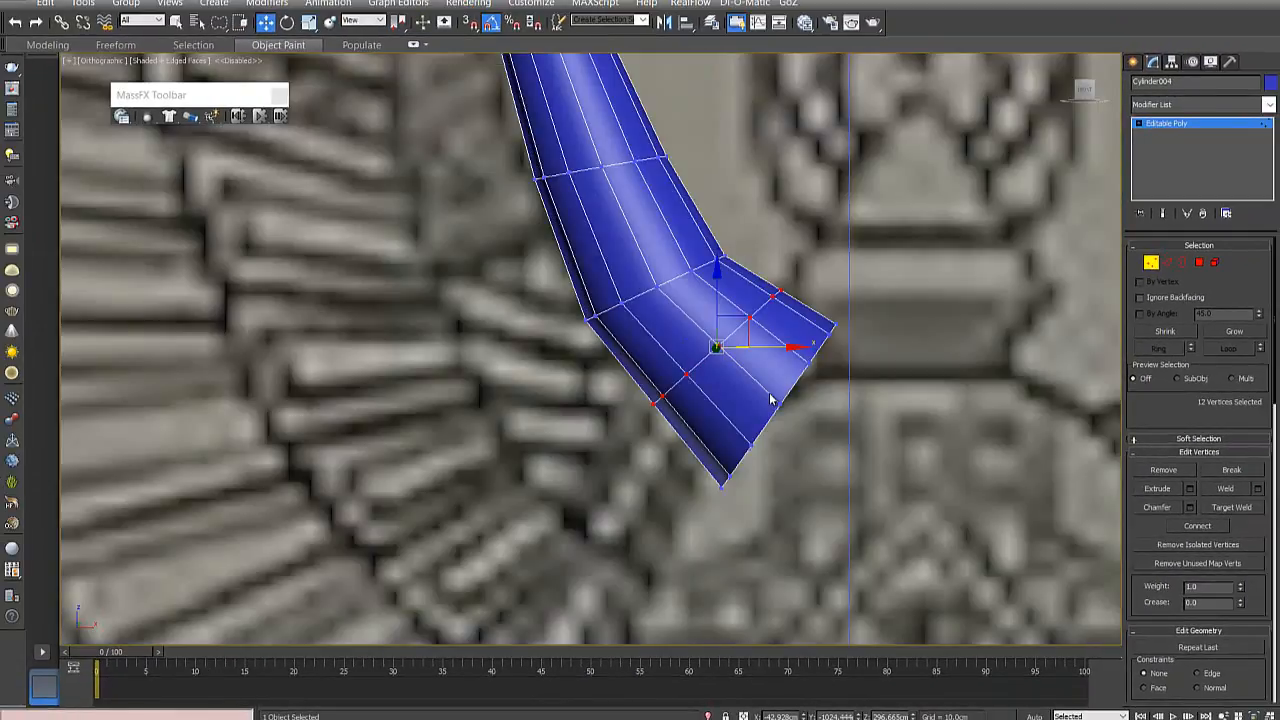
key("F4")
key("F4")
key("F4")
scroll(770, 400, "down", 5)
scroll(668, 315, "down", 3)
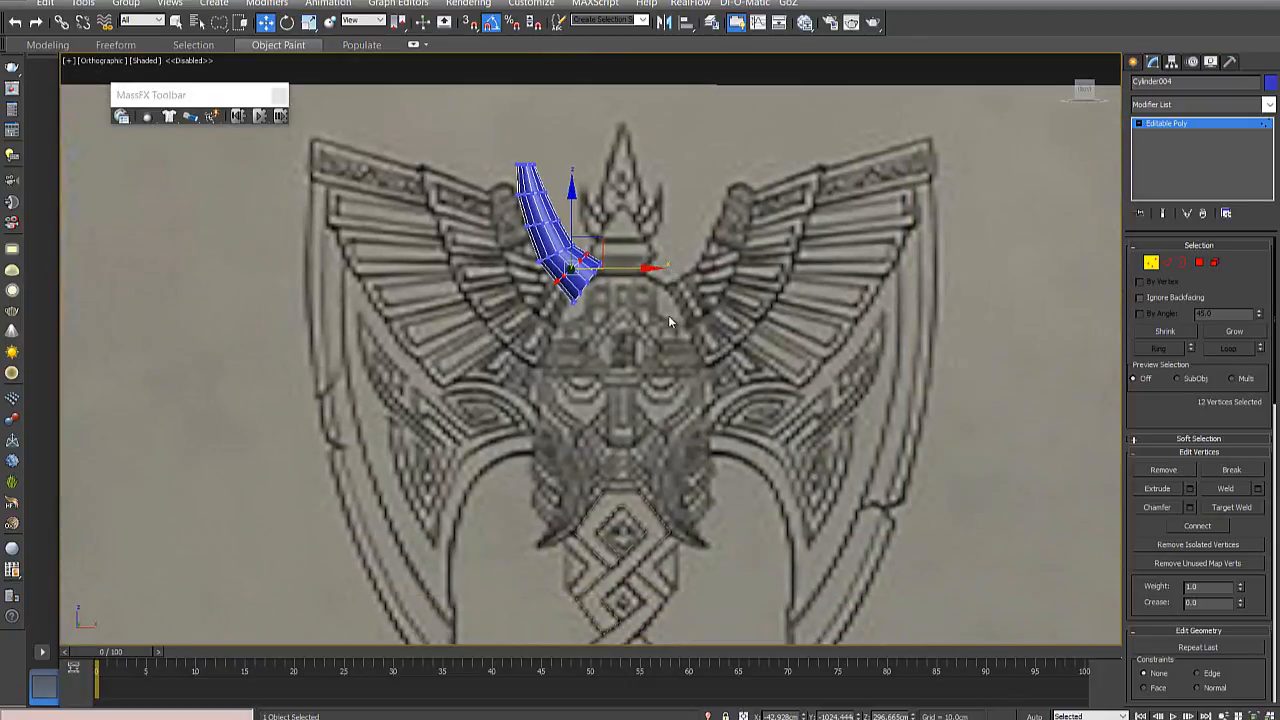
key("F4")
scroll(669, 416, "down", 3)
key("F4")
key("F4")
key("F4")
key("F4")
key("F4")
key("F4")
key("F4")
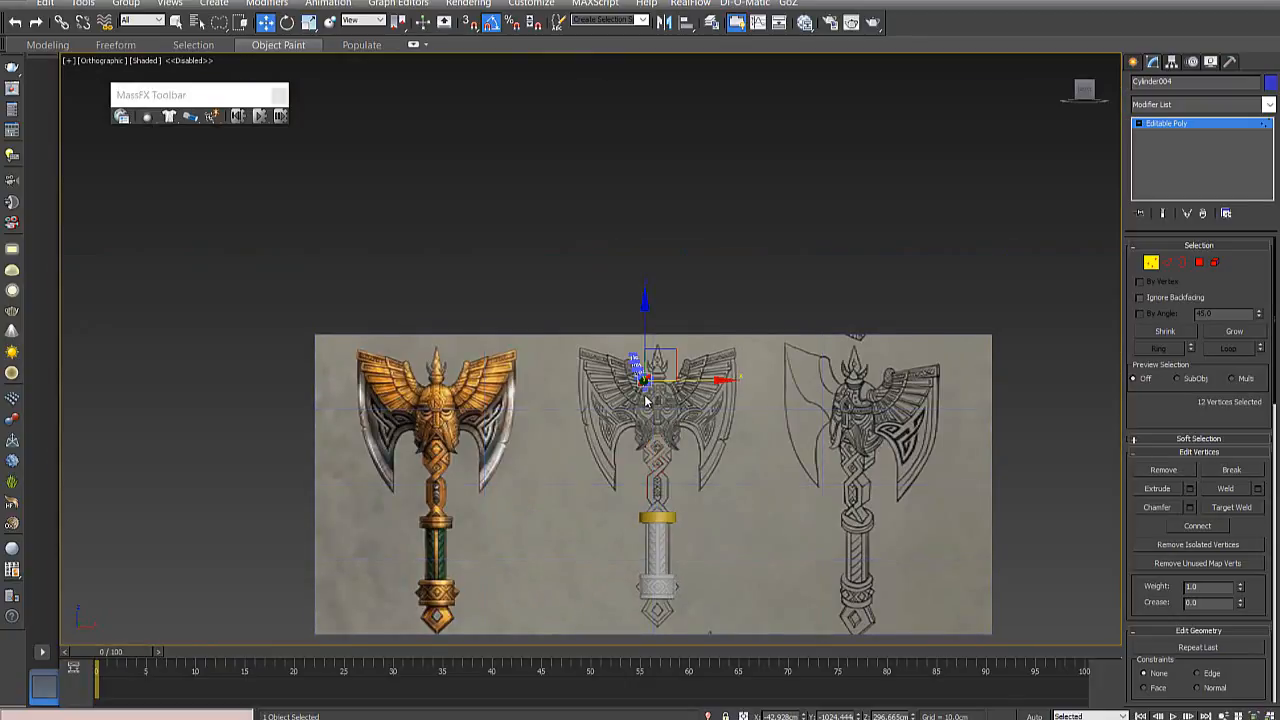
scroll(656, 387, "up", 5)
scroll(656, 378, "up", 5)
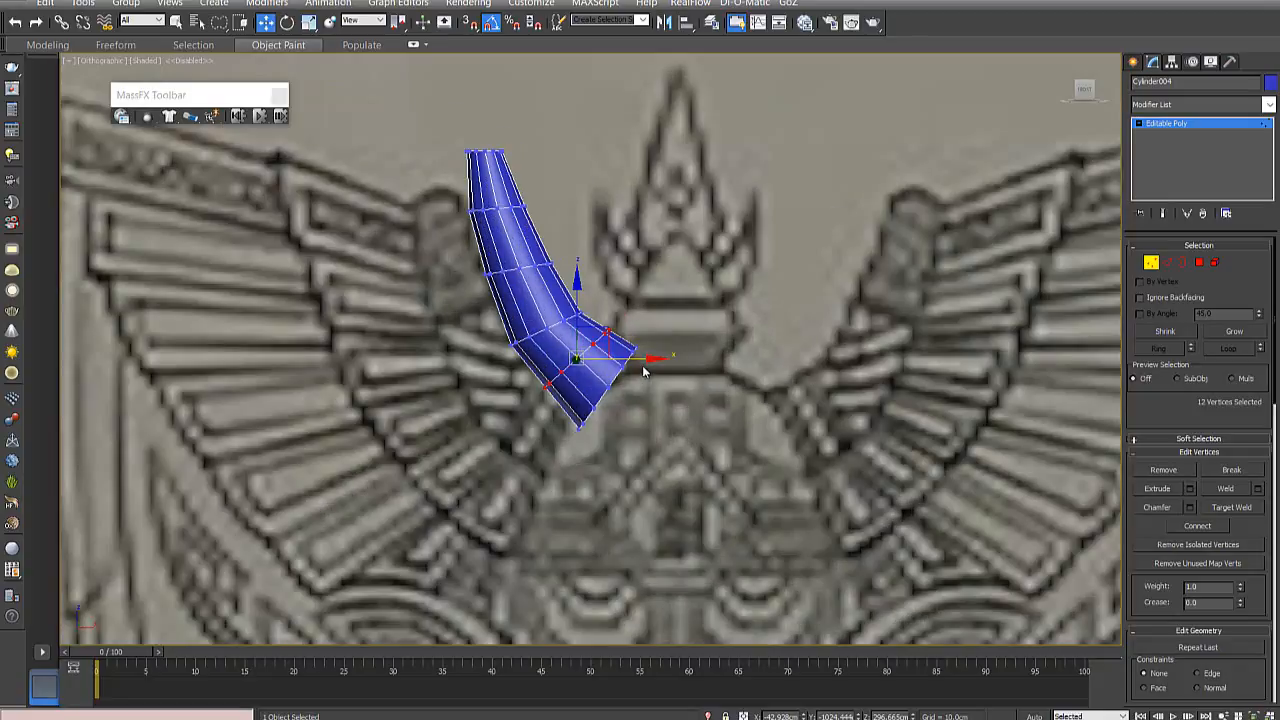
- Make the horn see-through and show its wide end in the Front view over the reference drawing
key("alt+x")
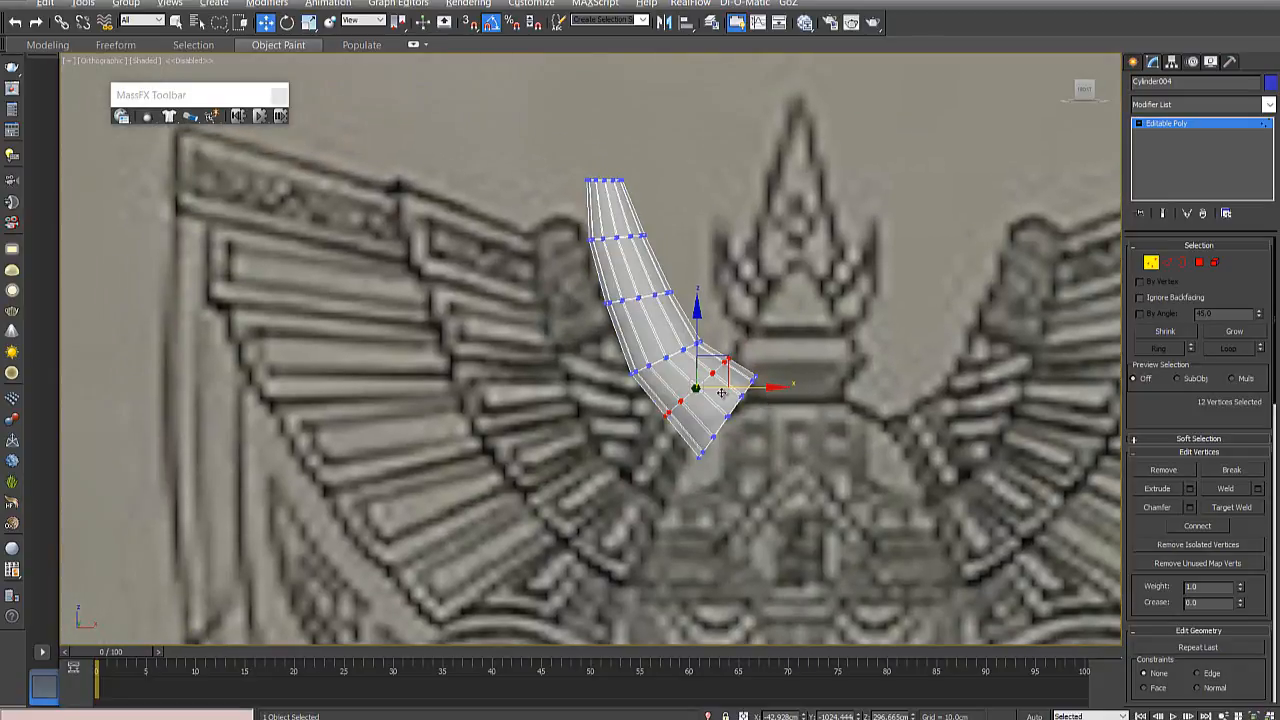
scroll(666, 359, "up", 3)
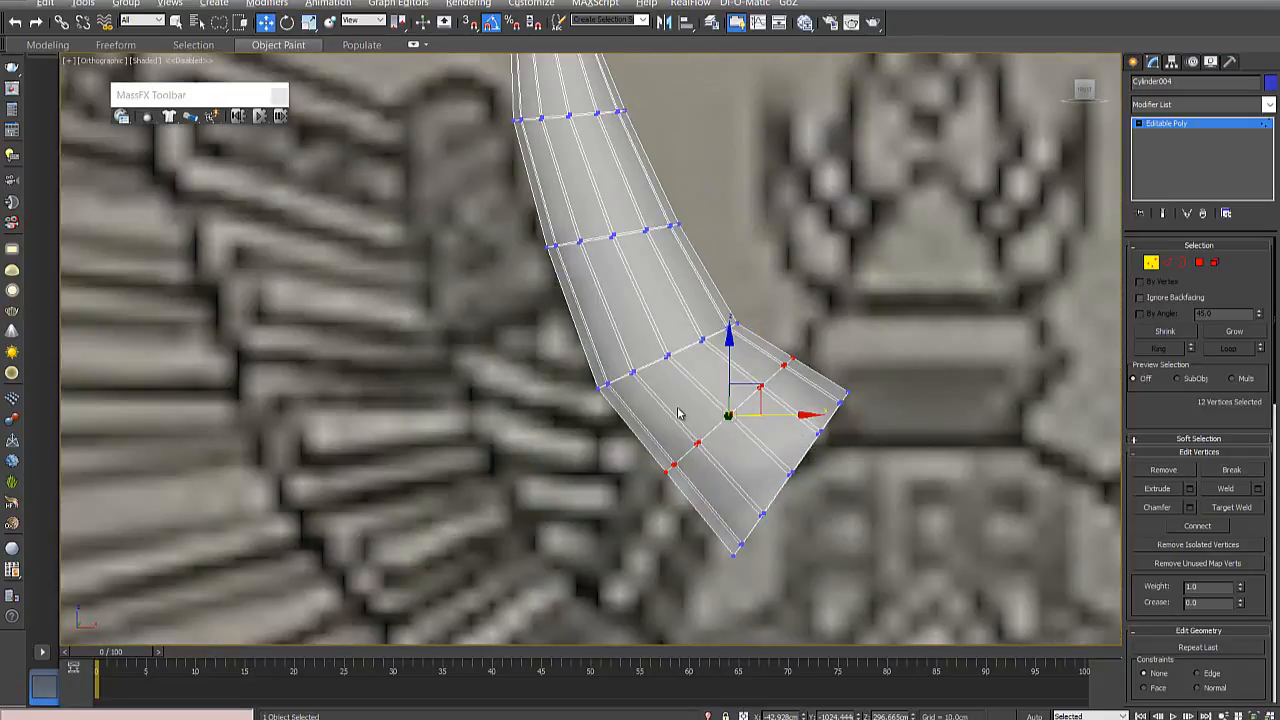
key("f")
scroll(720, 420, "up", 4)
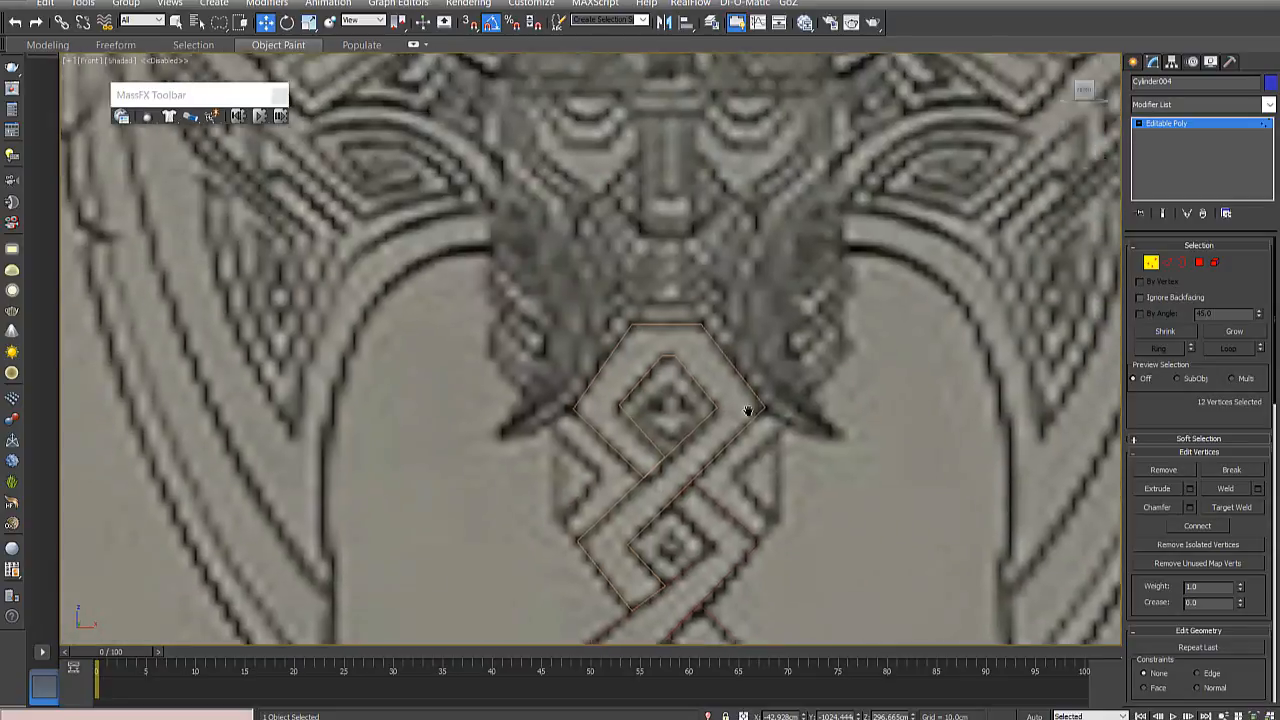
middle_click_drag(748, 411, 772, 540)
middle_click_drag(662, 228, 769, 583)
scroll(696, 468, "up", 4)
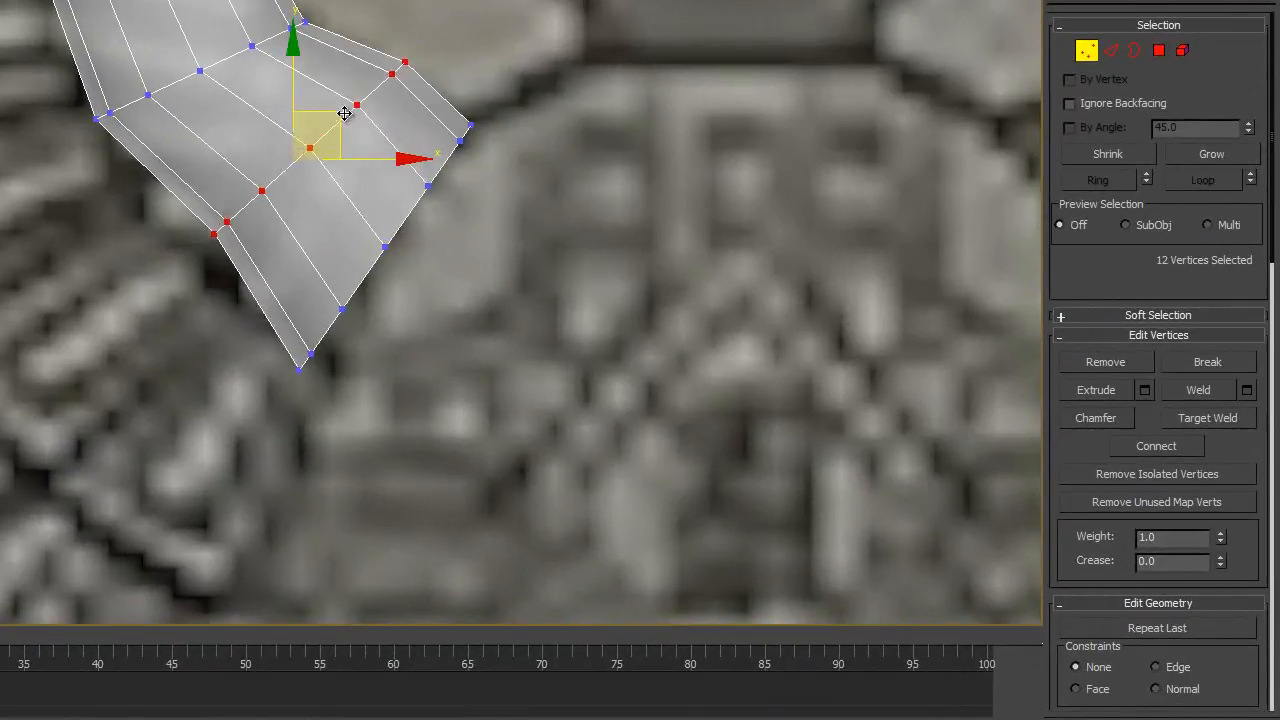
- Move the selected vertex ring near the wide end so the horn follows the reference outline
left_click_drag(344, 113, 289, 118)
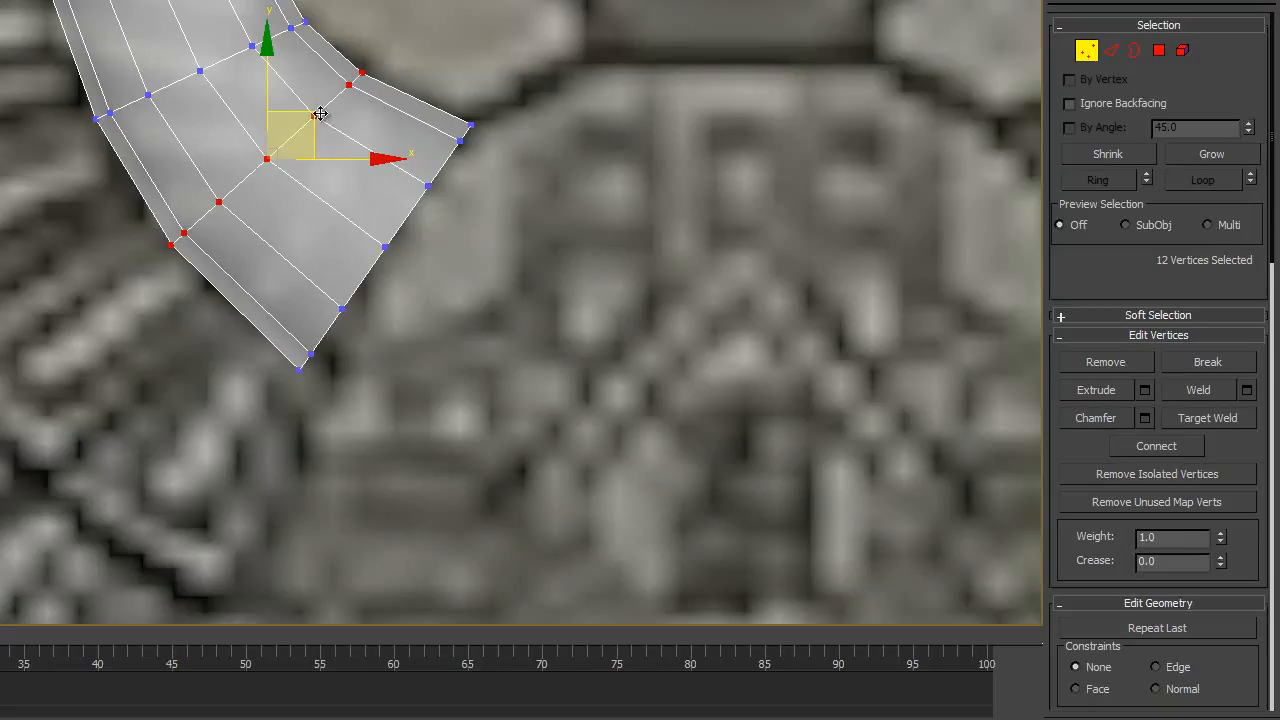
mouse_move(316, 114)
left_mouse_down()
mouse_move(337, 103)
mouse_move(317, 117)
left_mouse_up()
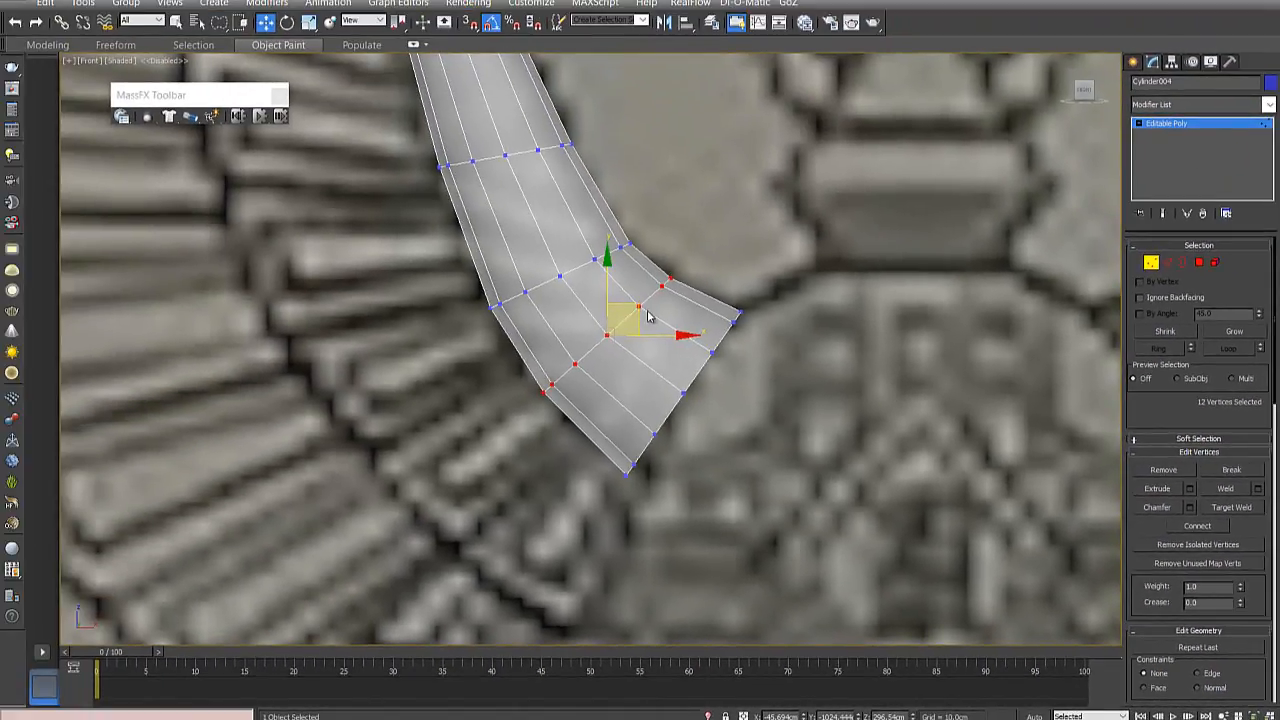
scroll(650, 313, "down", 3)
middle_click_drag(650, 313, 606, 346)
scroll(611, 338, "up", 1)
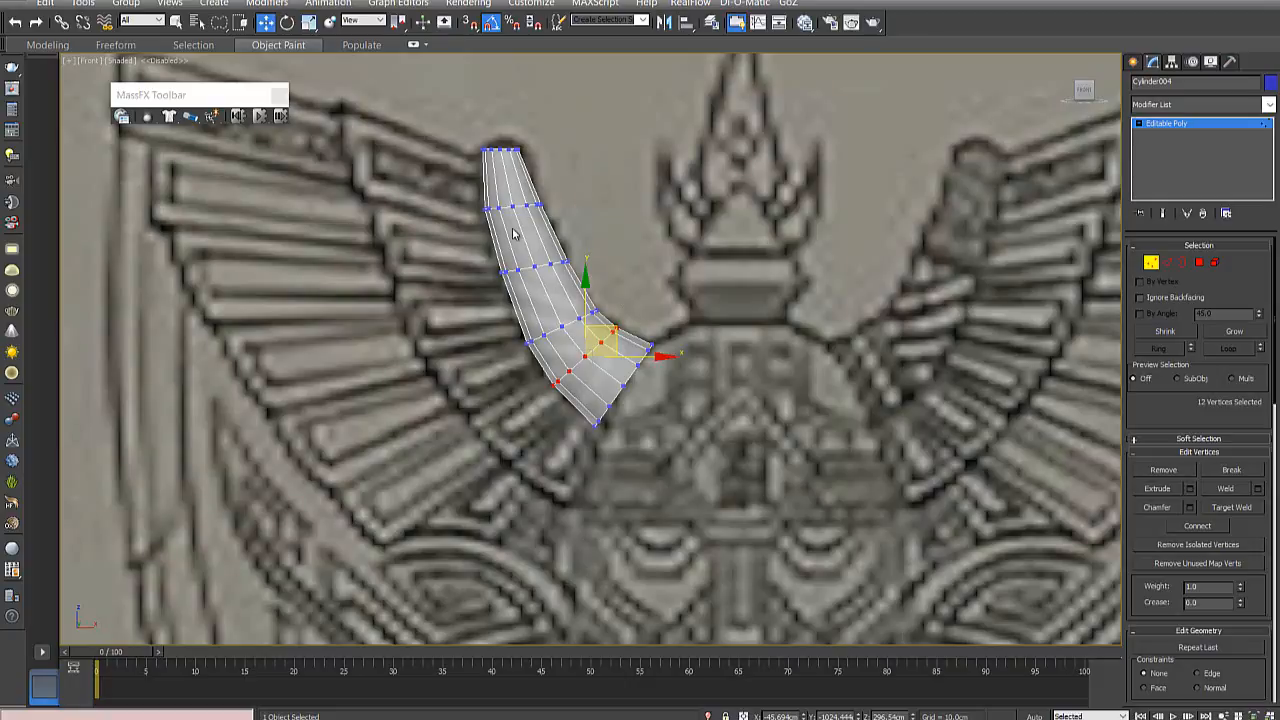
scroll(525, 296, "up", 2)
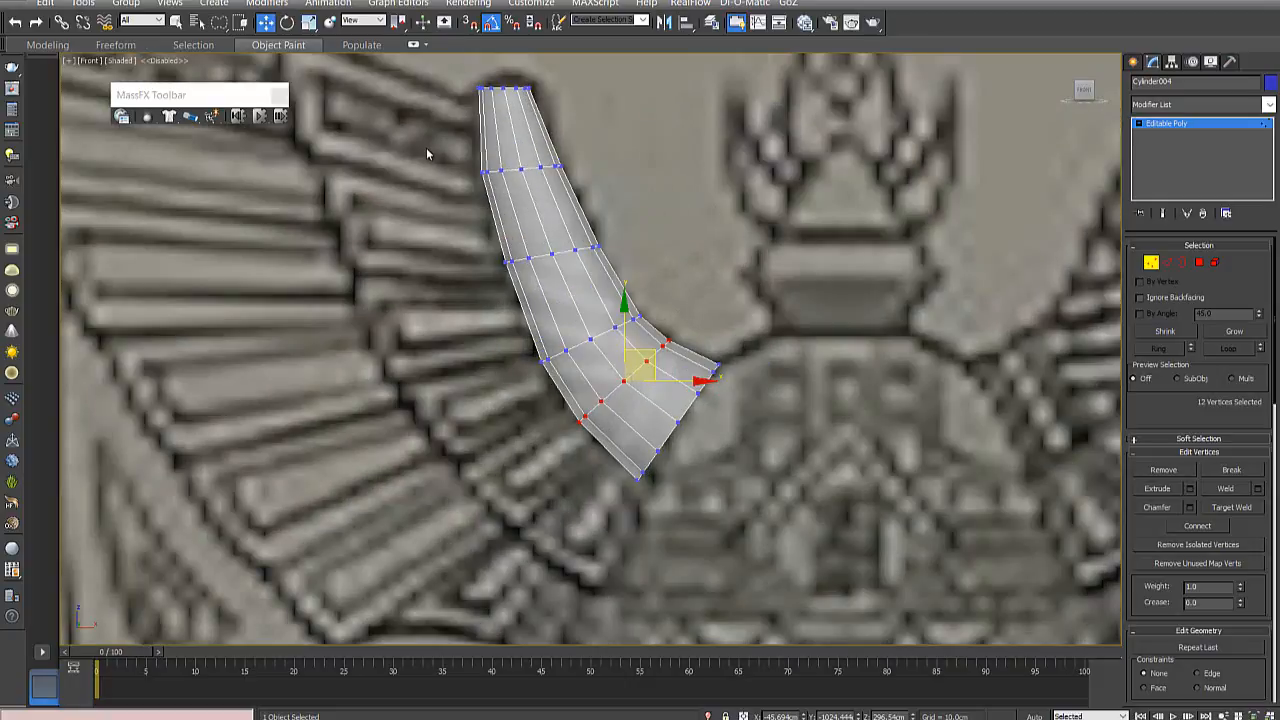
- Move the vertex ring nearest the horn's narrow end closer to the tip and scale it to fit the reference outline
left_click(452, 158)
left_click_drag(592, 180, 593, 182)
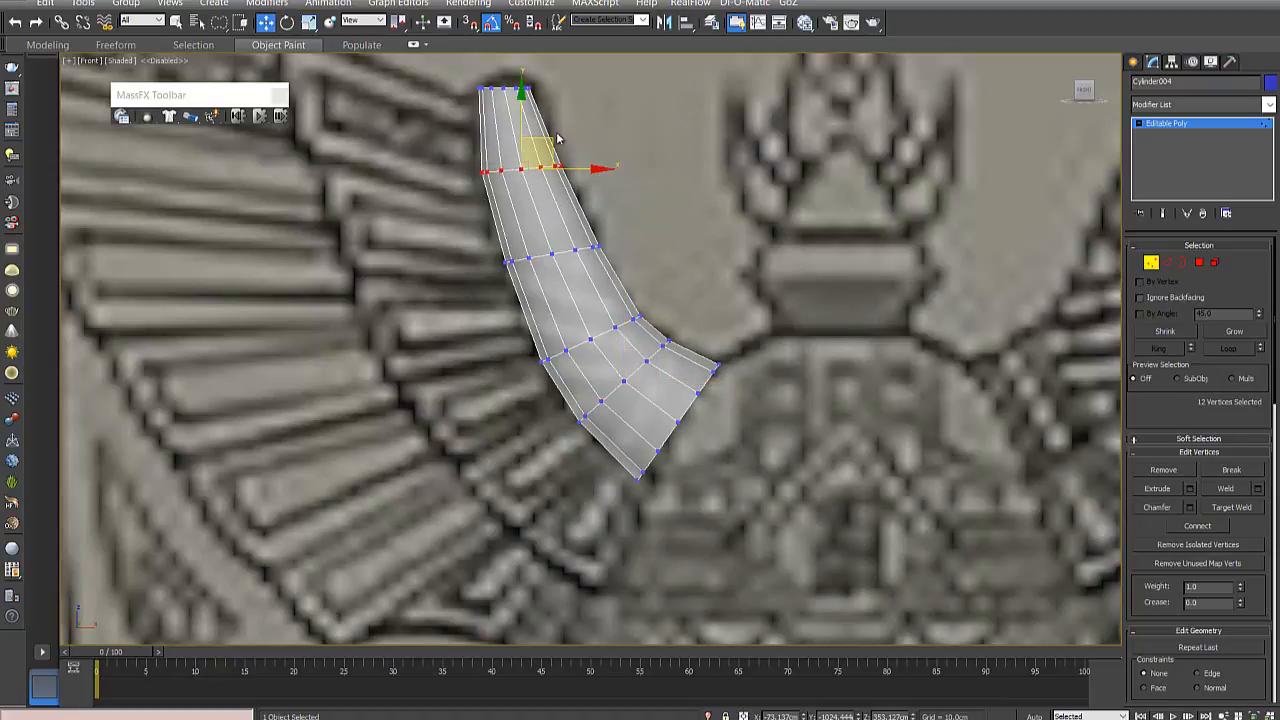
left_click_drag(549, 141, 523, 145)
left_click(309, 22)
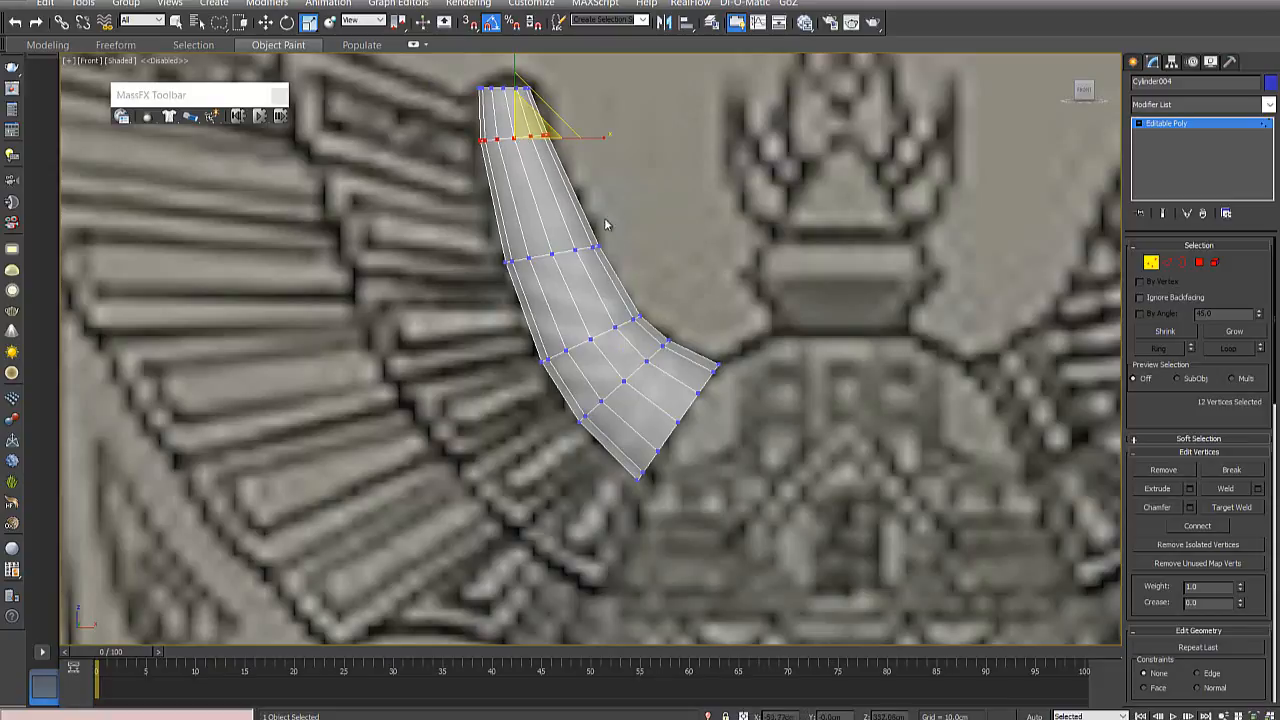
left_click(620, 195)
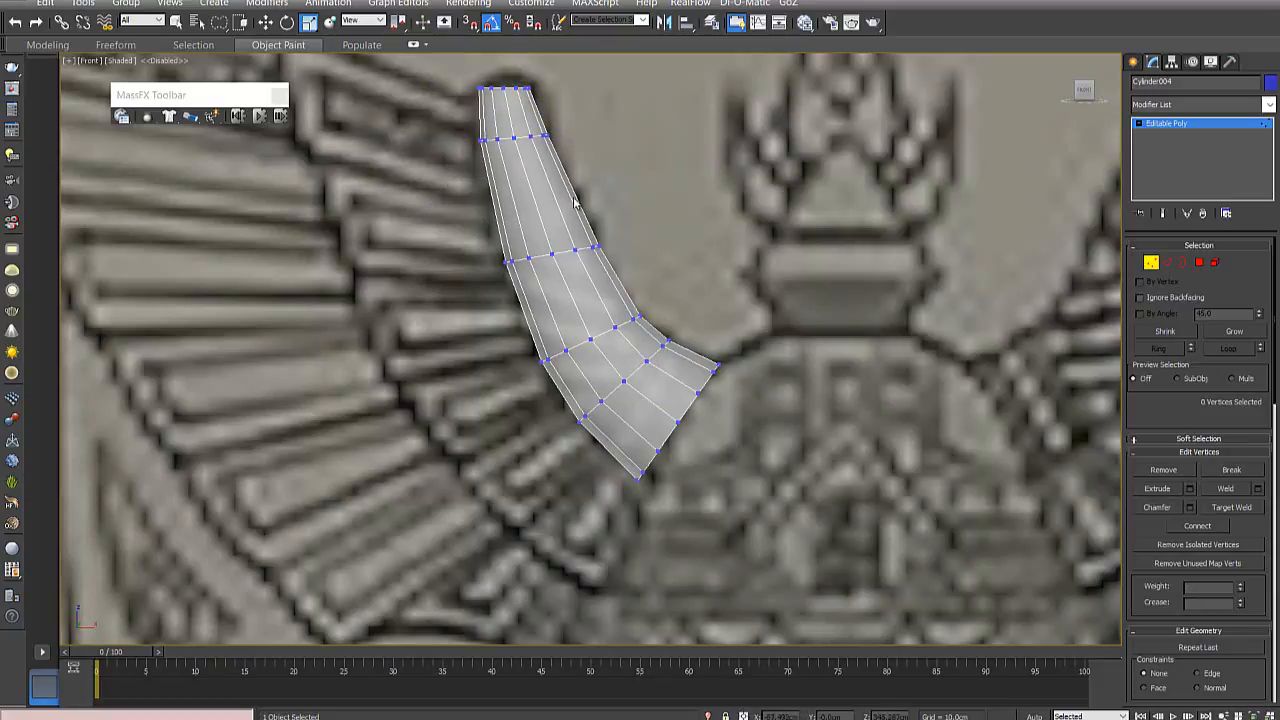
- Move the horn's middle vertex ring slightly down toward the bend, keeping it within the reference outline
left_click_drag(620, 231, 471, 286)
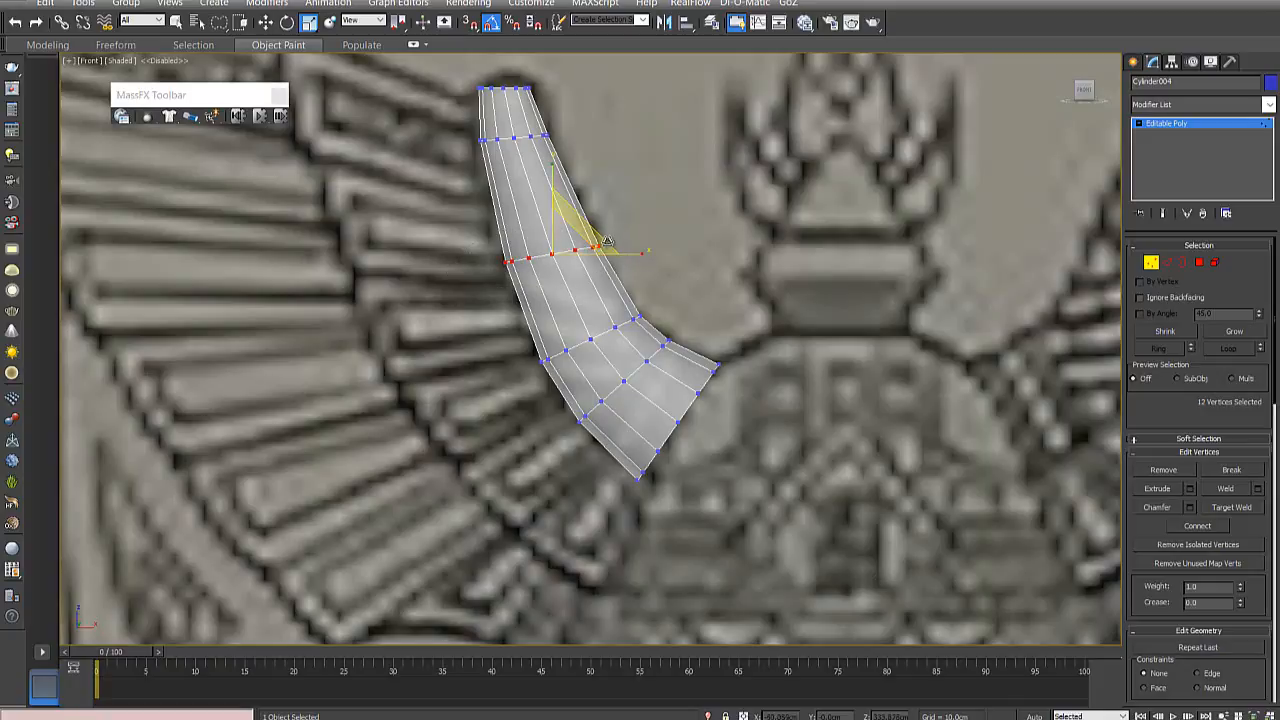
left_click(265, 22)
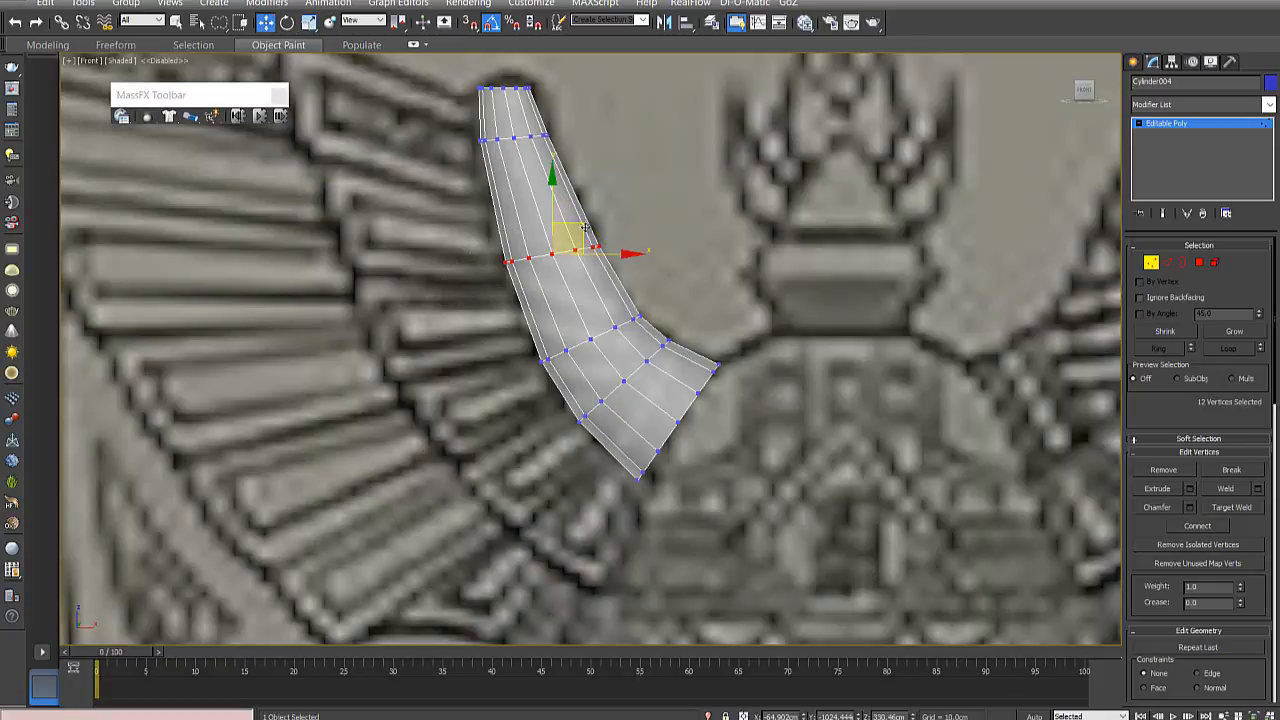
left_click_drag(585, 228, 587, 250)
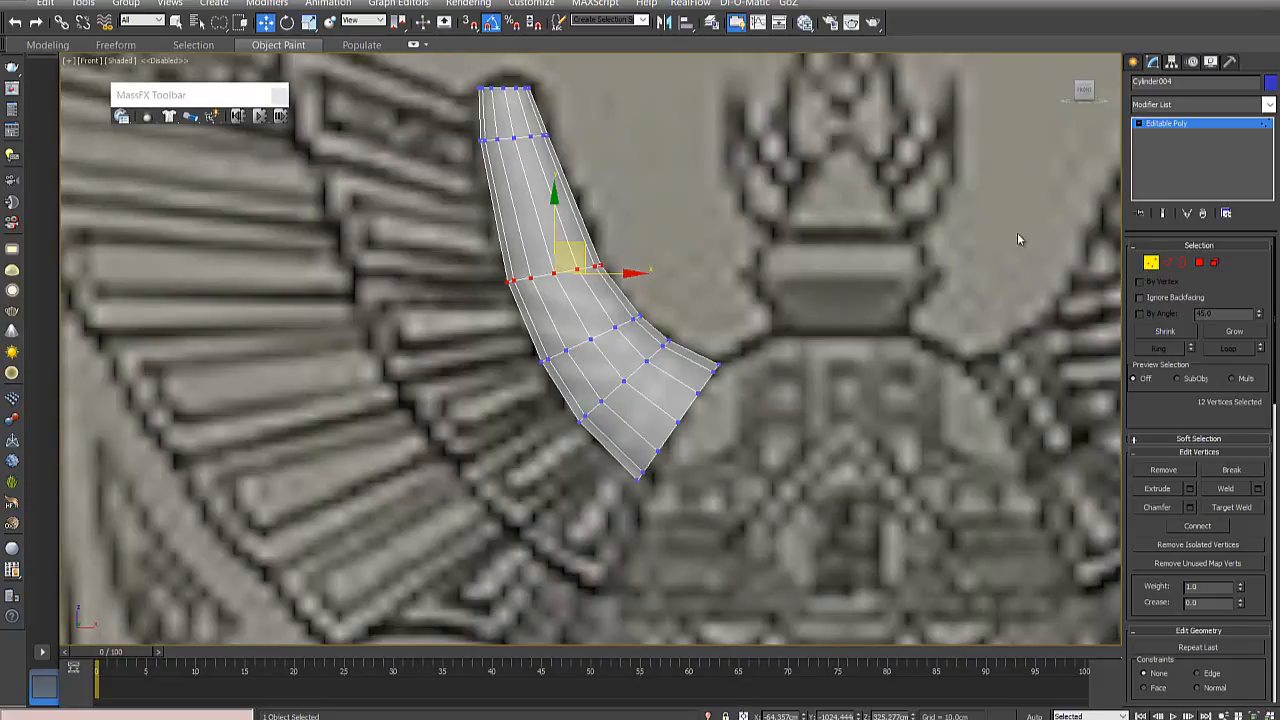
- Connect the lengthwise edges all around the horn's long upper section with 1 segment
left_click(1167, 262)
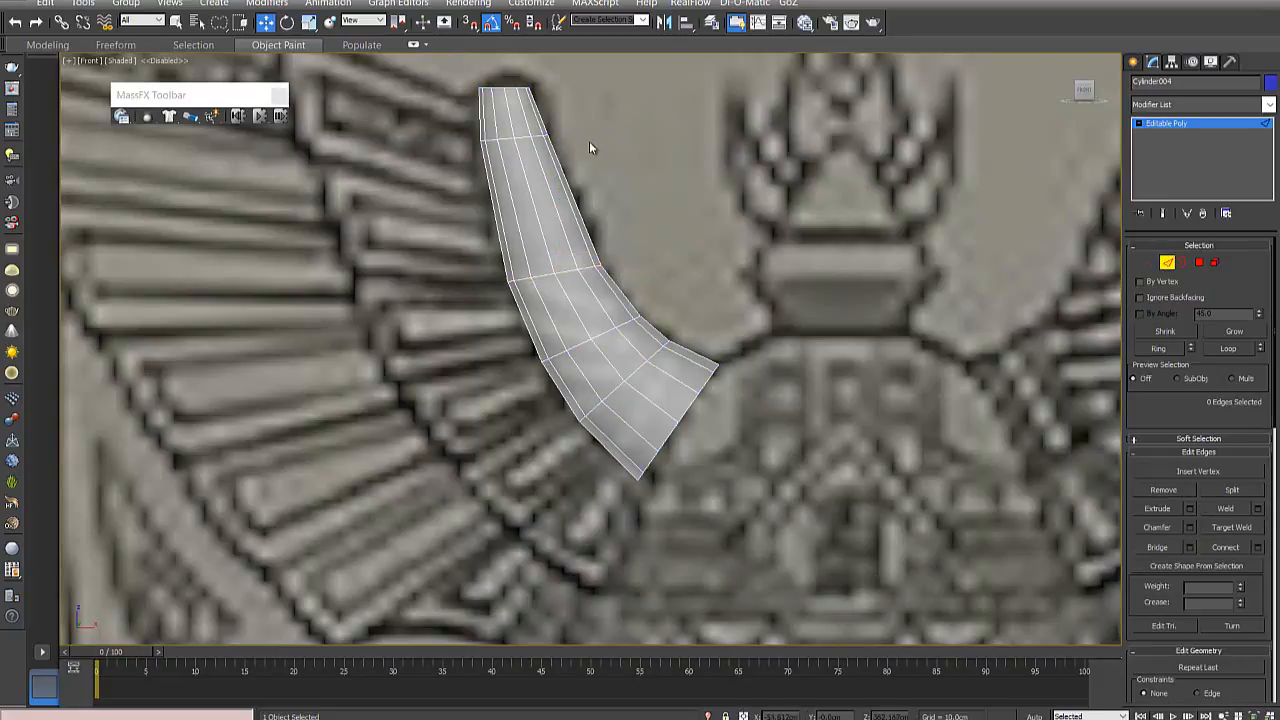
left_click(549, 193)
left_click(534, 209, "ctrl")
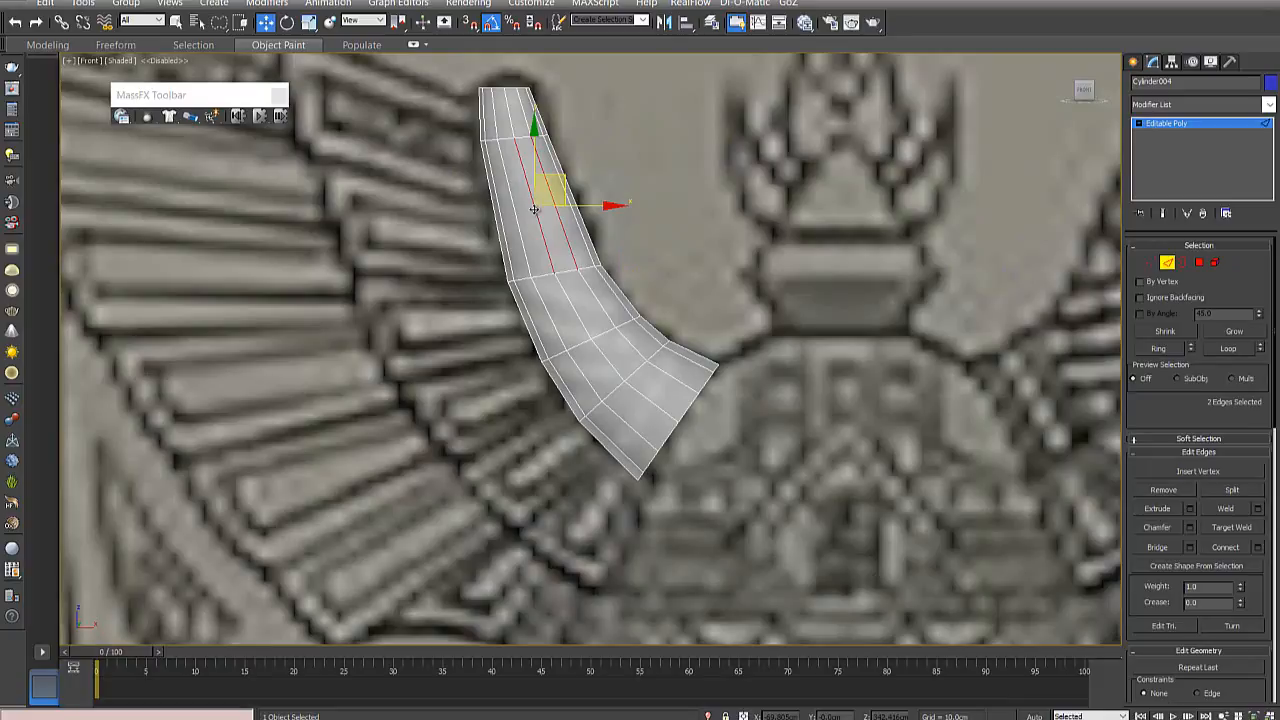
left_click(519, 213, "shift")
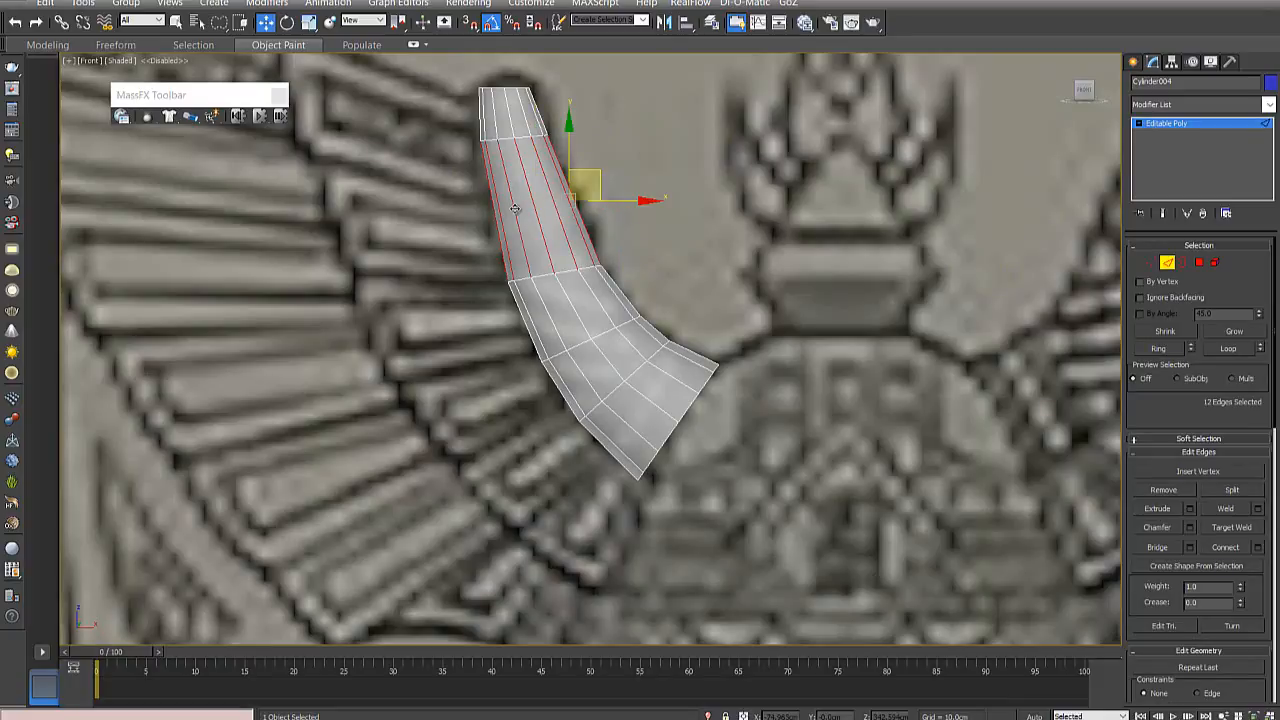
left_click(519, 213)
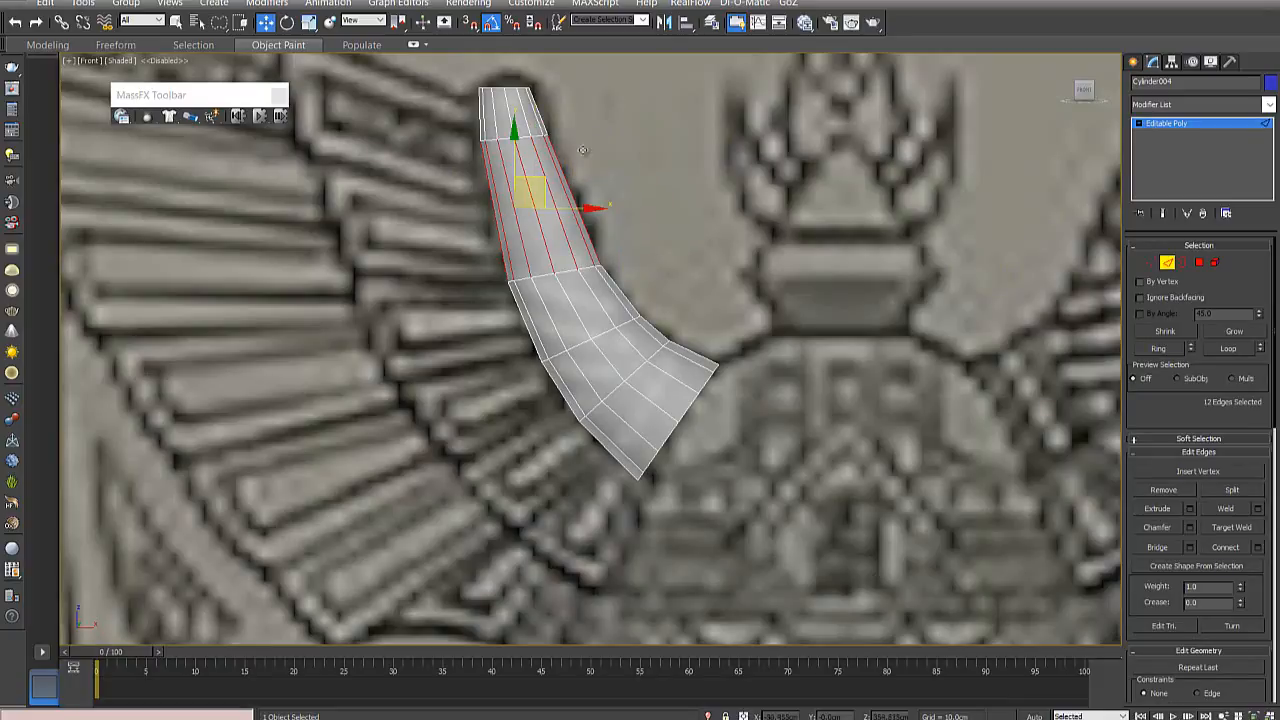
right_click(542, 210)
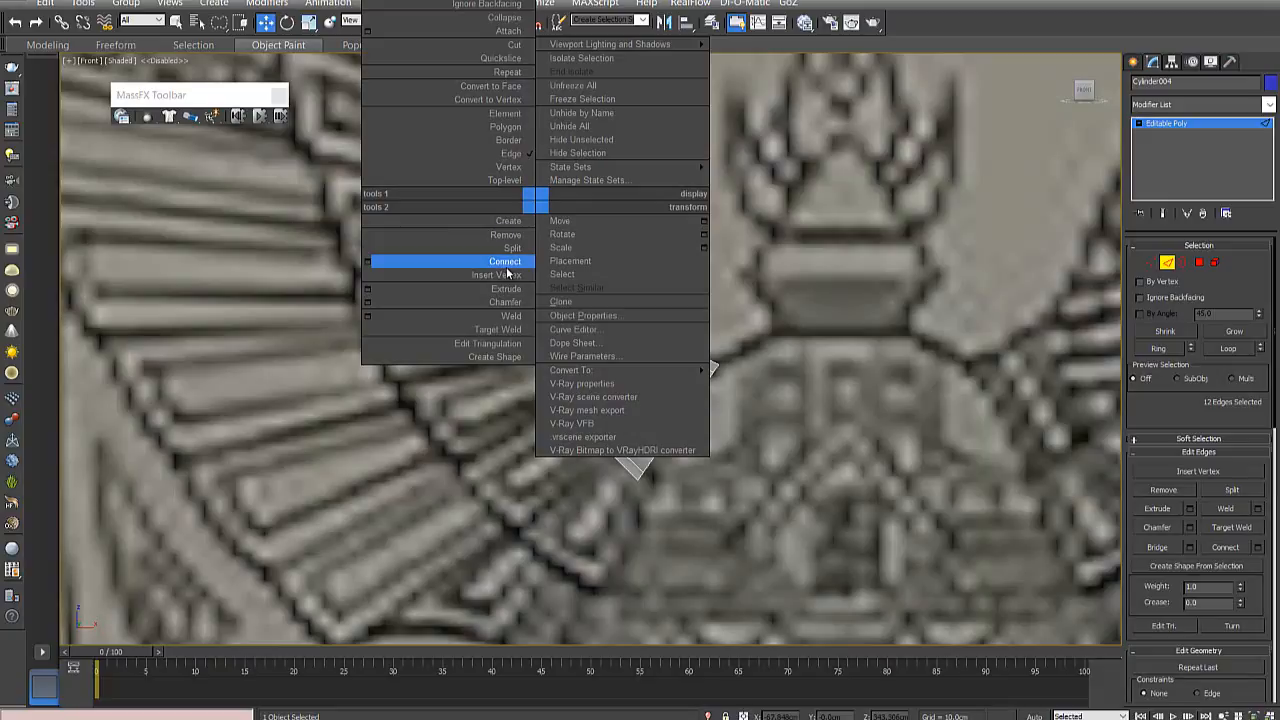
left_click(373, 267)
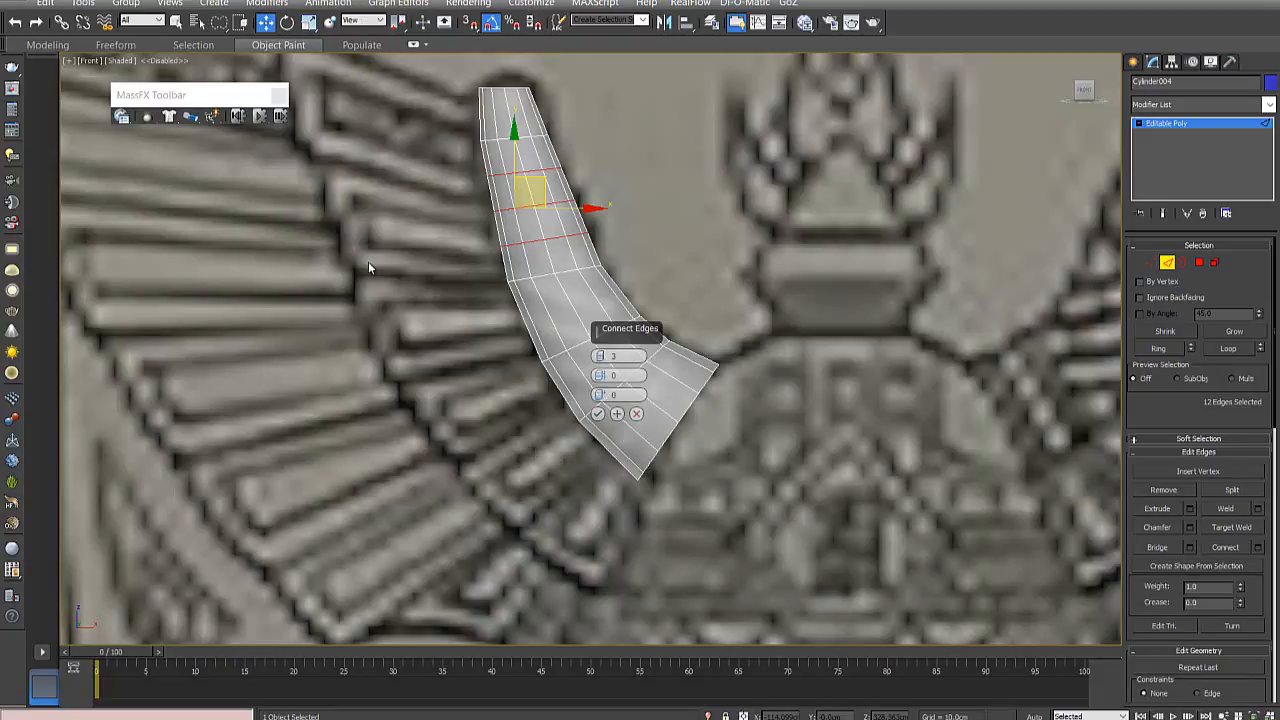
left_click(598, 360)
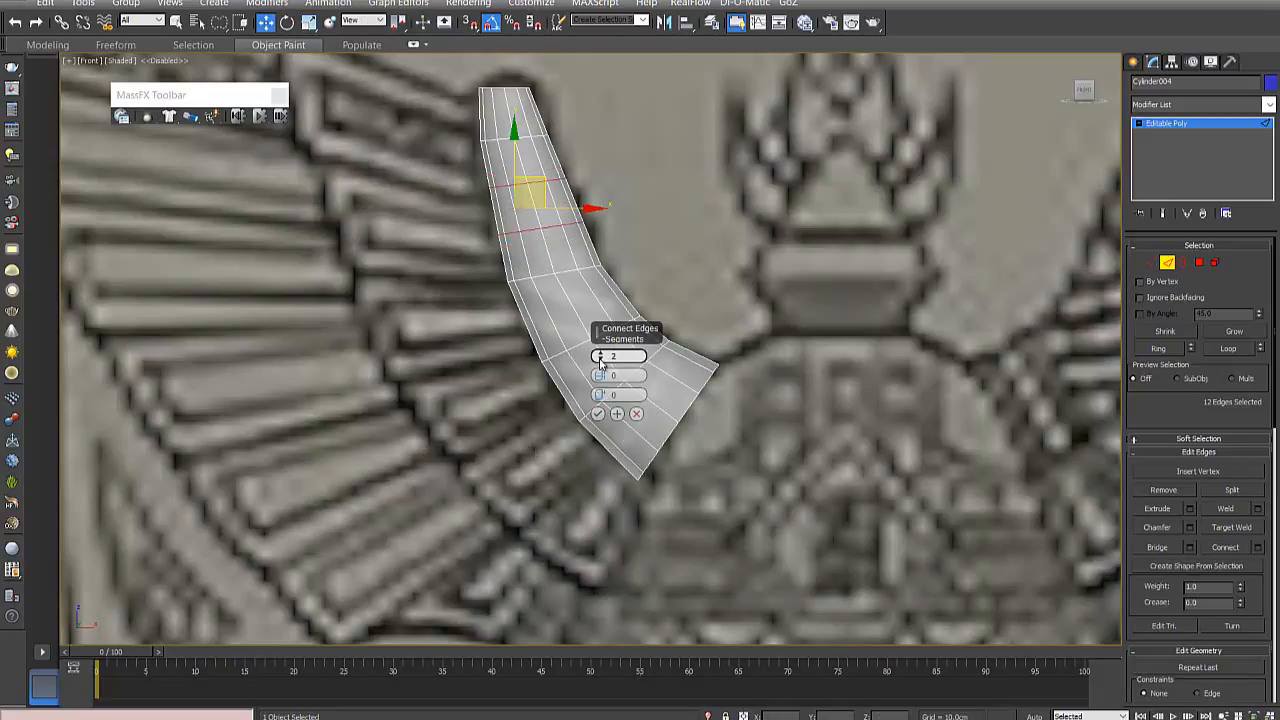
left_click(598, 360)
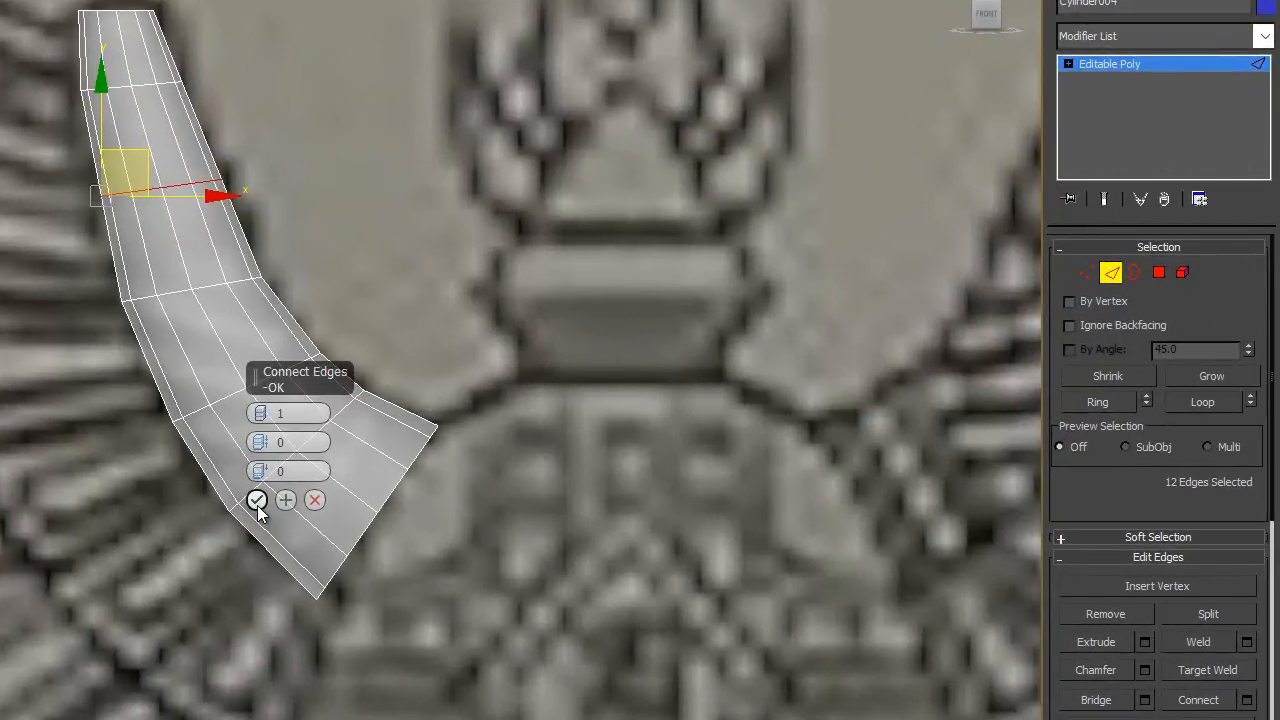
left_click(257, 501)
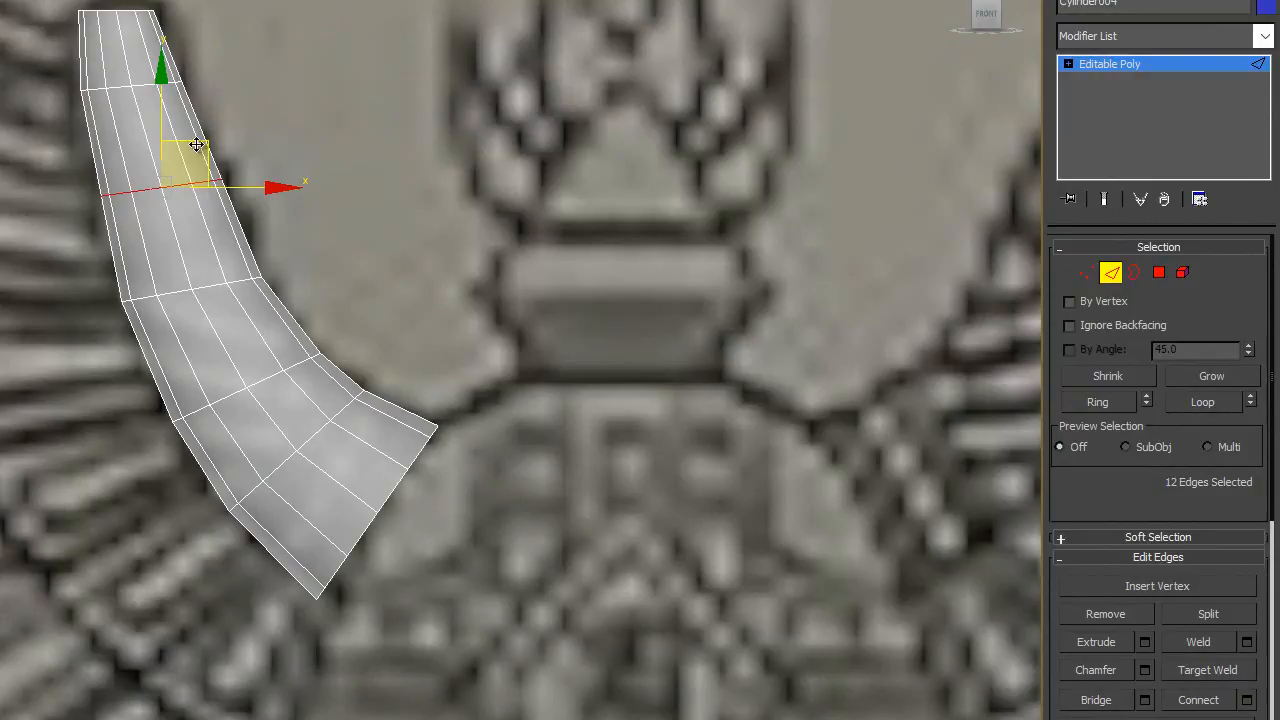
- Move the new edge loop on the upper horn to match the reference curve and clear the edge selection
left_click_drag(202, 146, 238, 132)
key("e")
key("w")
key("e")
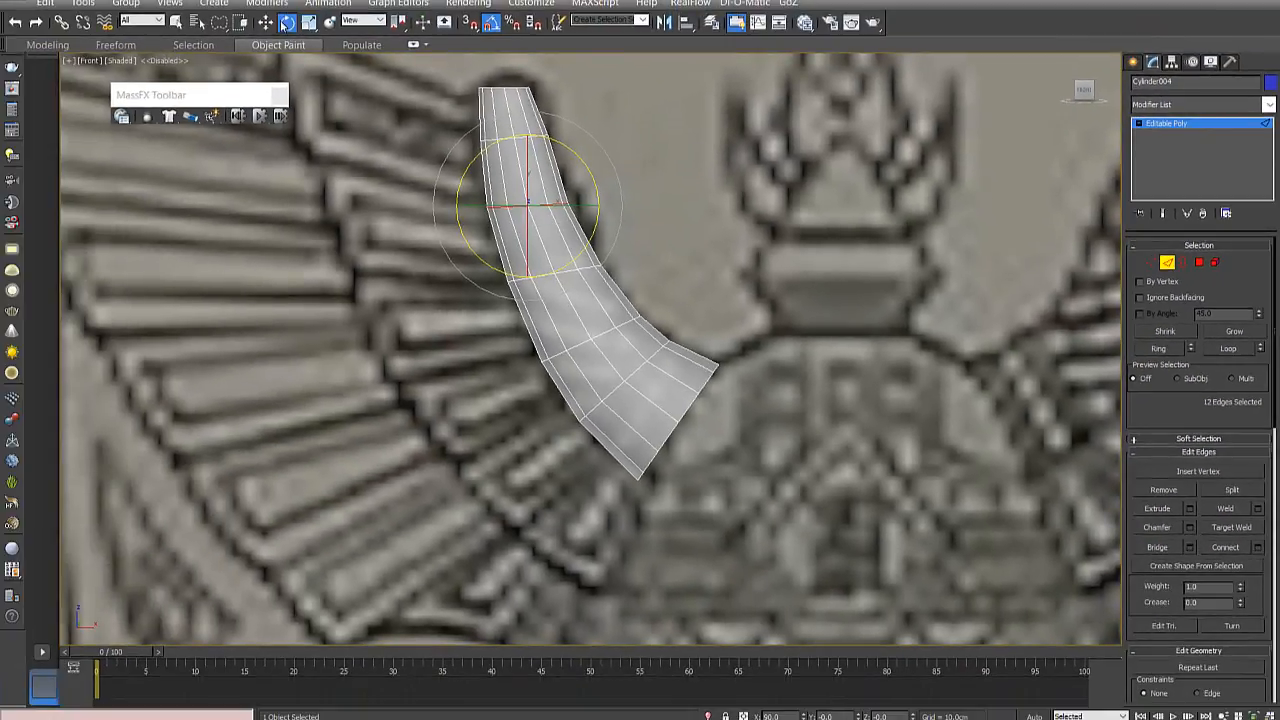
left_click(266, 23)
left_click(706, 233)
scroll(638, 292, "down", 5)
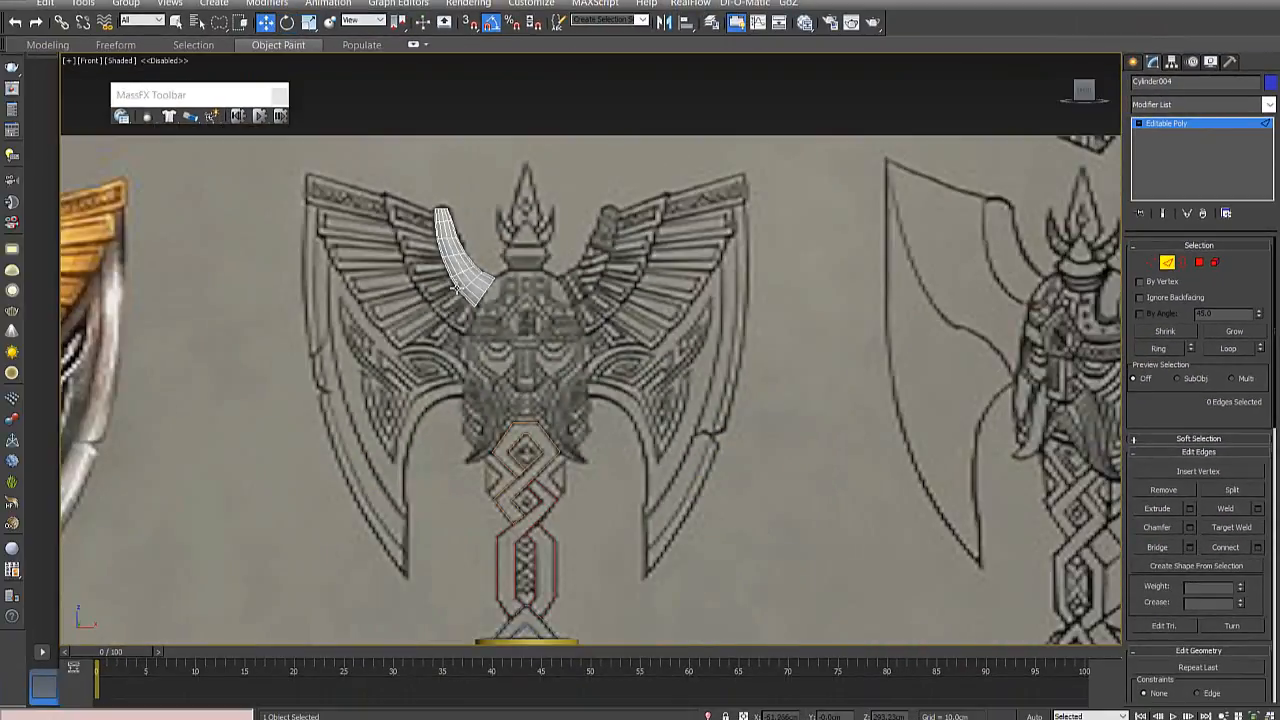
- Examine the wing tops and horn in the coloured and line-art references around the modelled horn
middle_click_drag(455, 287, 559, 266, "alt")
middle_click_drag(397, 237, 560, 335, "alt")
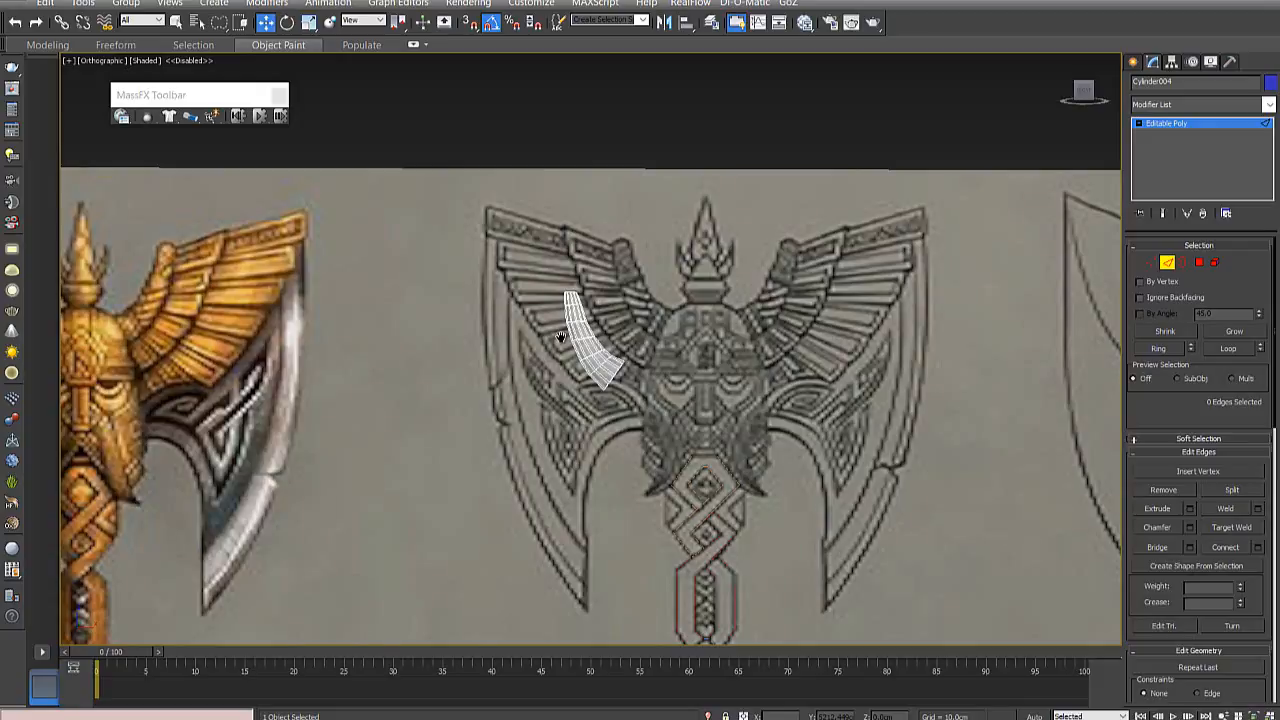
key("f")
scroll(561, 337, "up", 5)
left_click(766, 528)
scroll(686, 352, "up", 2)
scroll(800, 400, "down", 5)
middle_click_drag(883, 352, 587, 355)
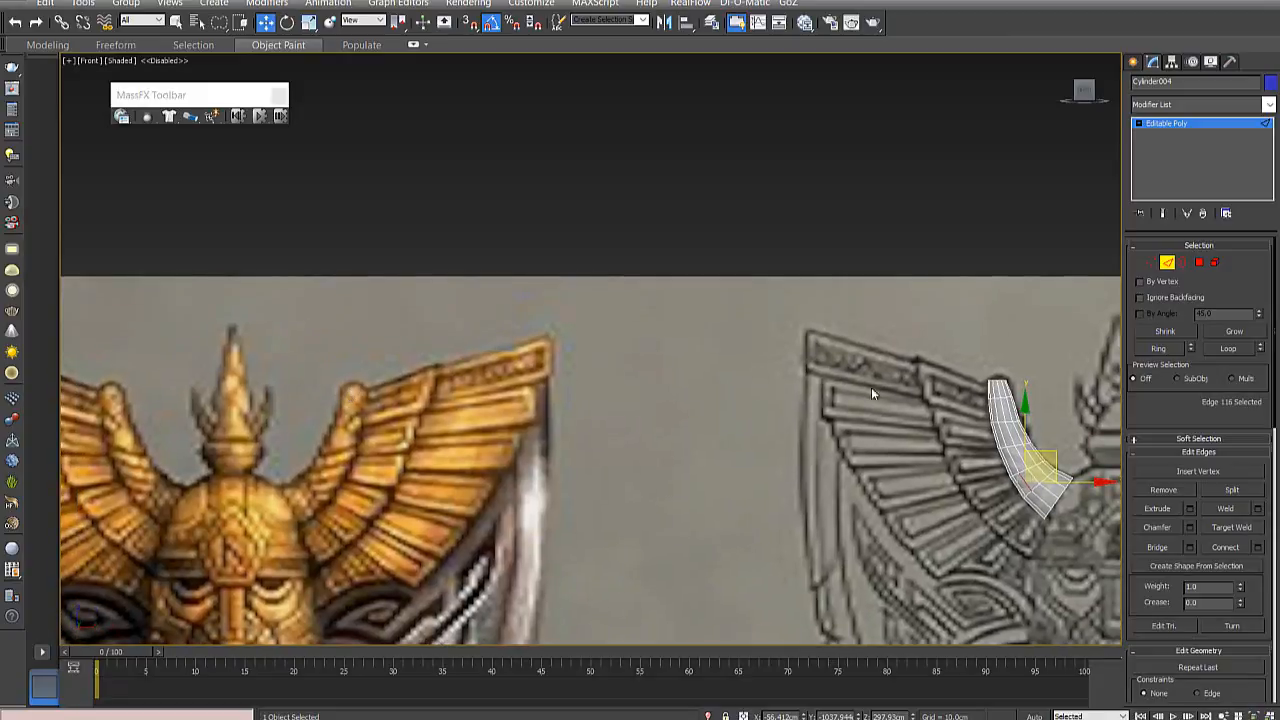
scroll(410, 393, "up", 4)
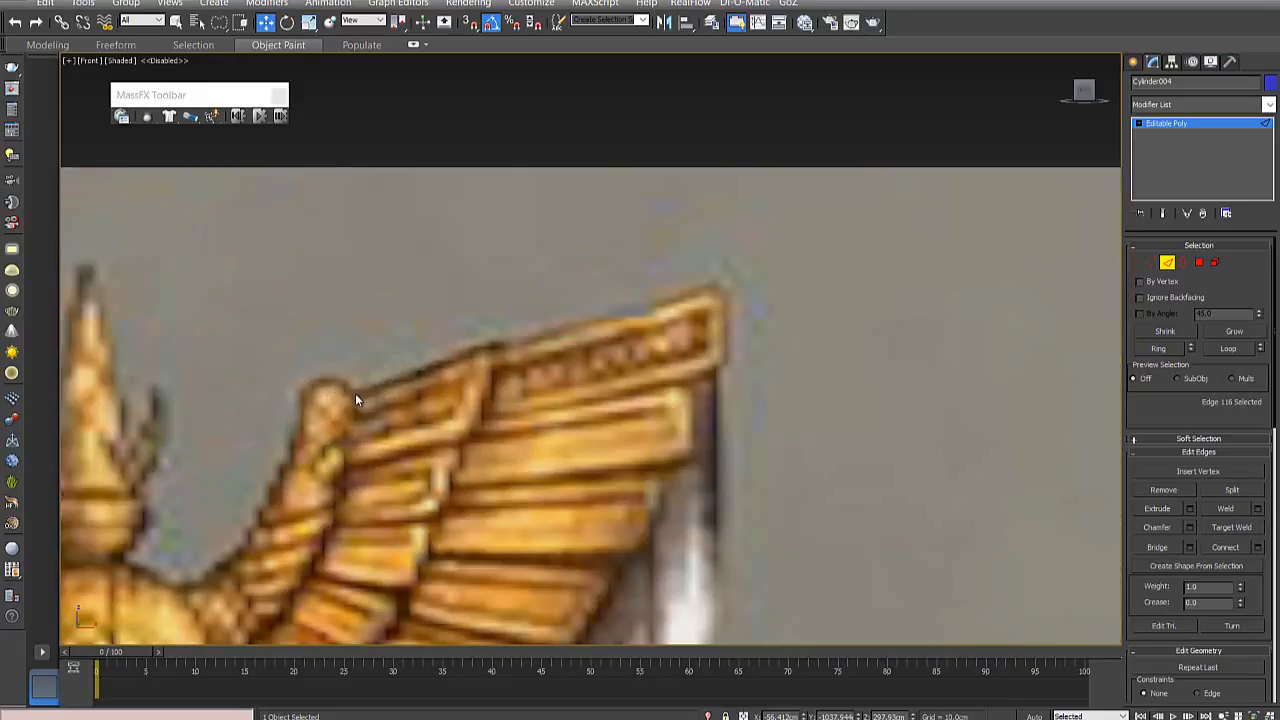
middle_click_drag(746, 401, 589, 391)
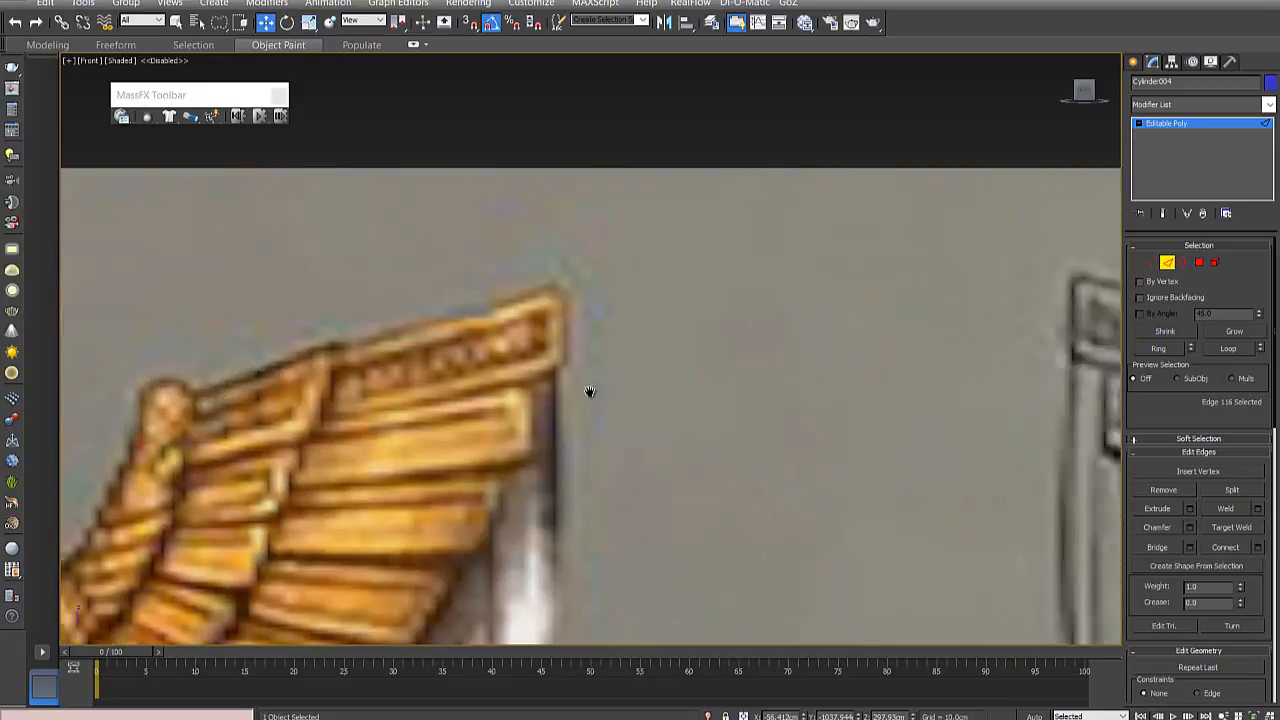
middle_click_drag(1088, 388, 574, 279)
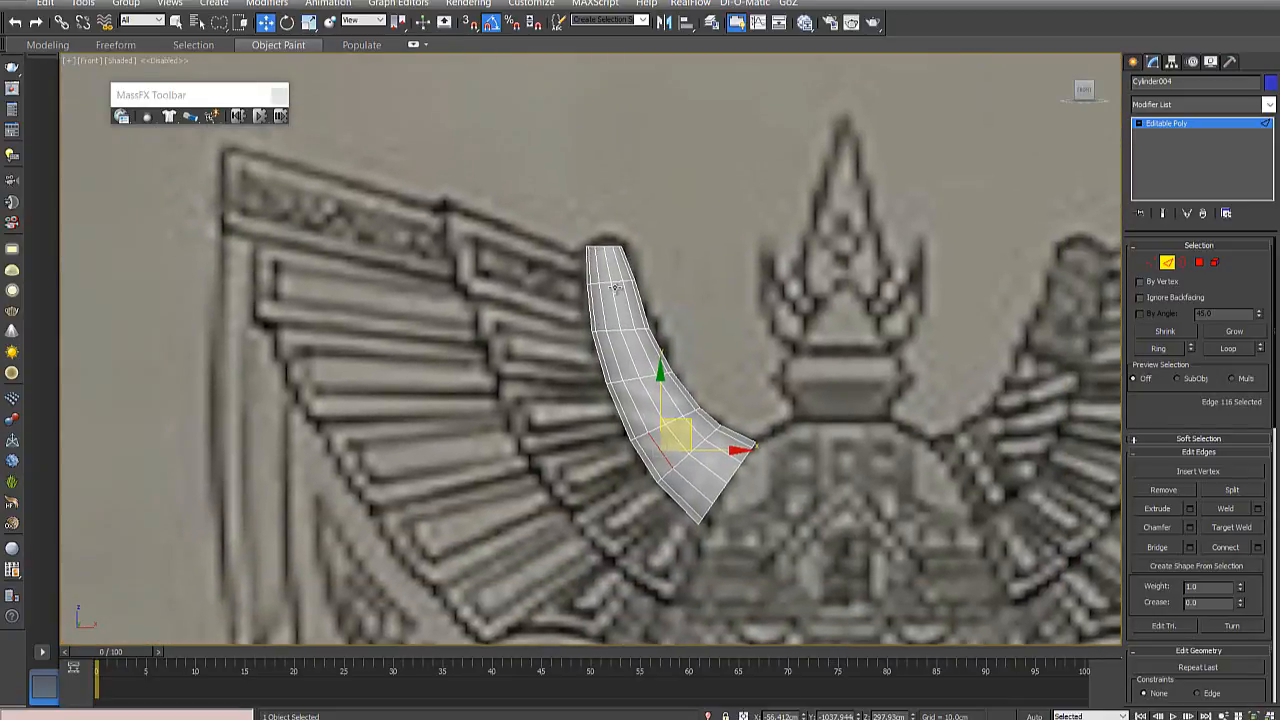
- Shift the vertex ring just below the horn's narrow end slightly left to follow the reference outline
left_click(615, 288)
scroll(615, 288, "up", 4)
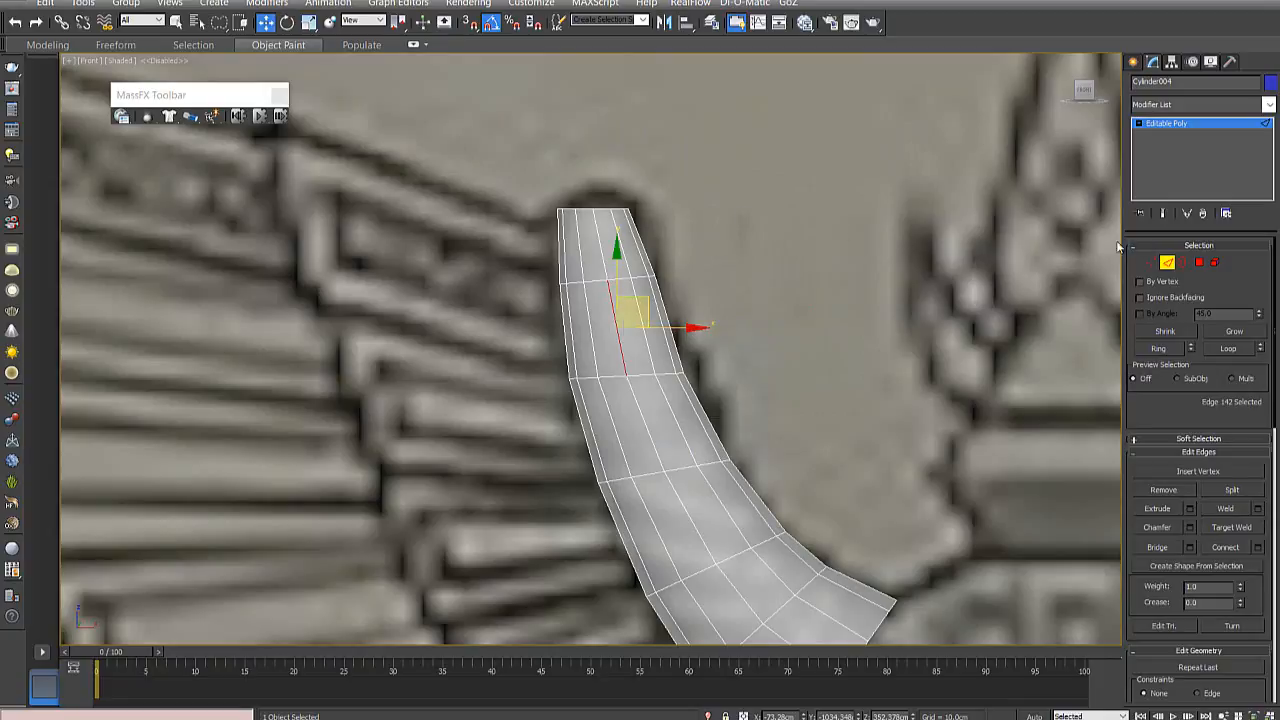
key("1")
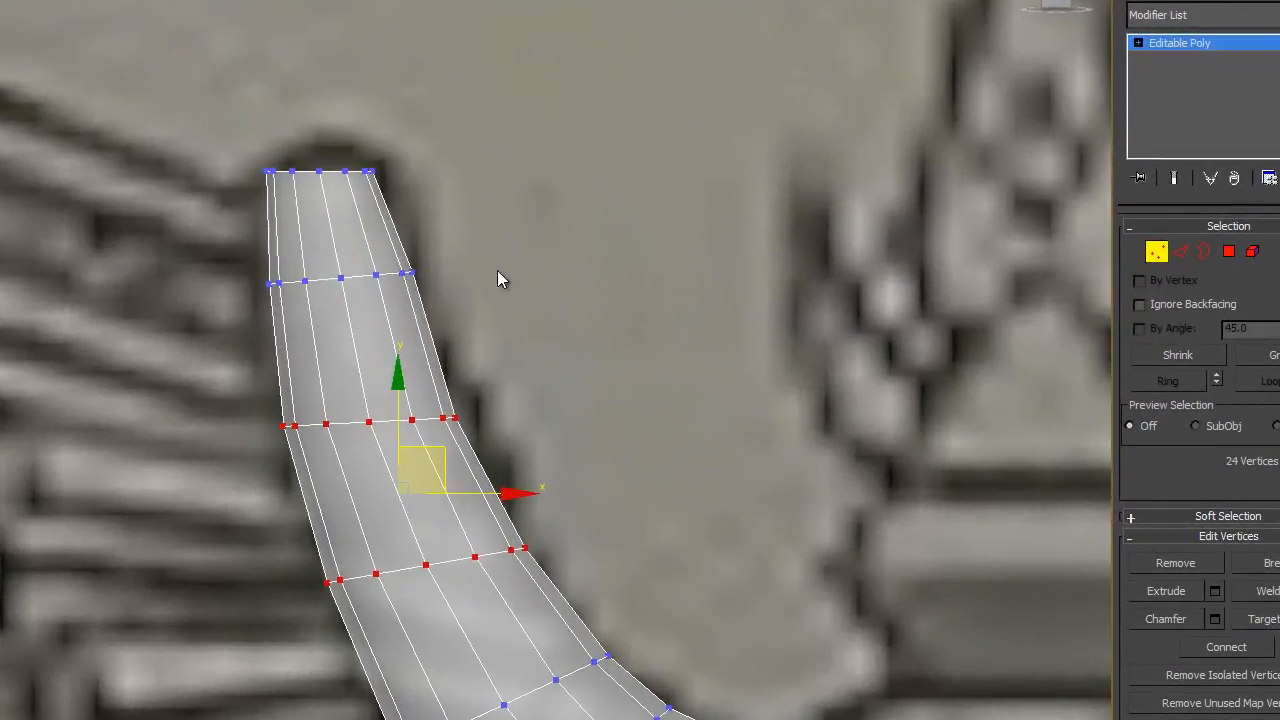
left_click_drag(97, 281, 99, 285)
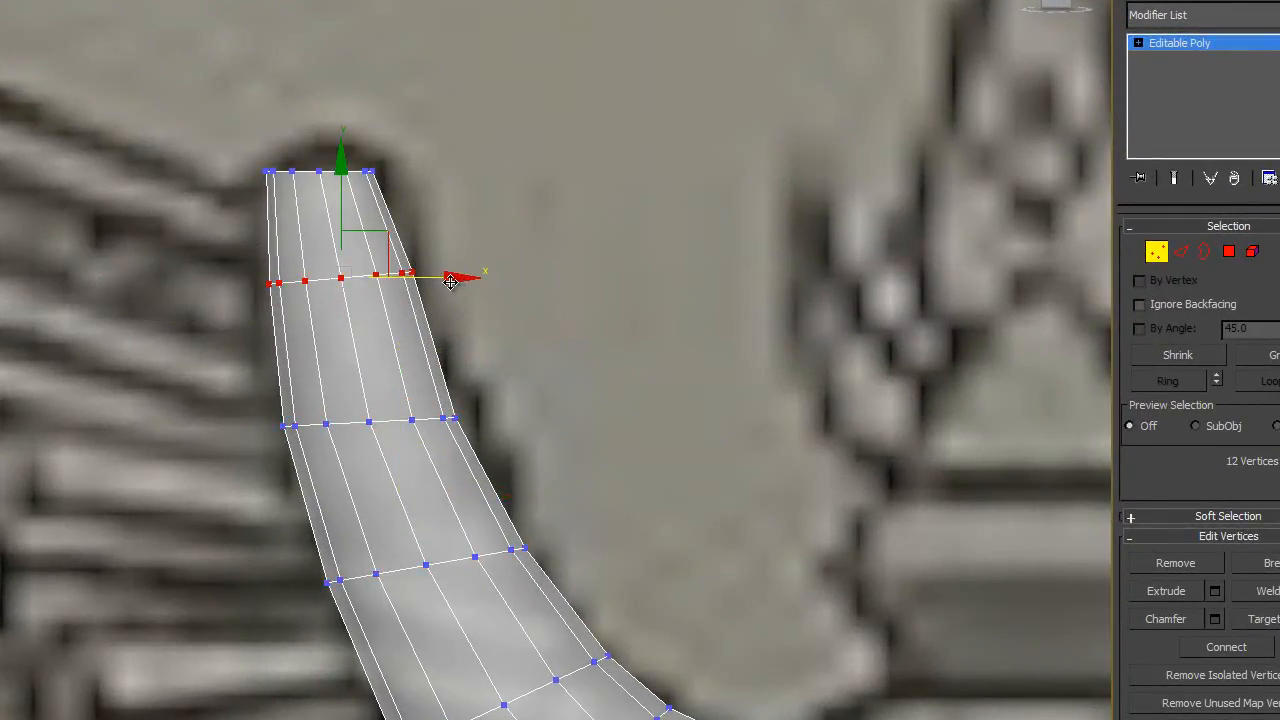
left_click_drag(450, 282, 444, 282)
- Move the vertex ring at the horn's narrow end slightly right and down, inside the rounded tip of the drawing
left_click_drag(430, 216, 407, 109)
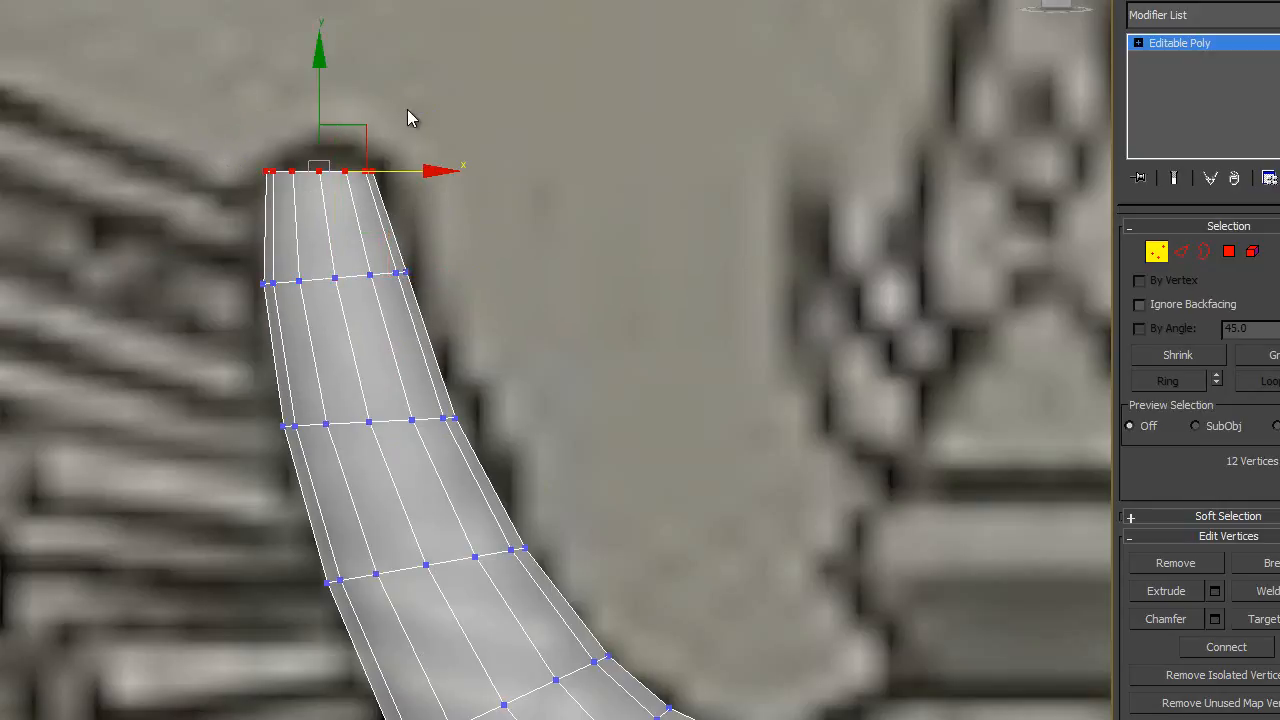
left_click_drag(400, 171, 406, 171)
left_click_drag(217, 76, 393, 196)
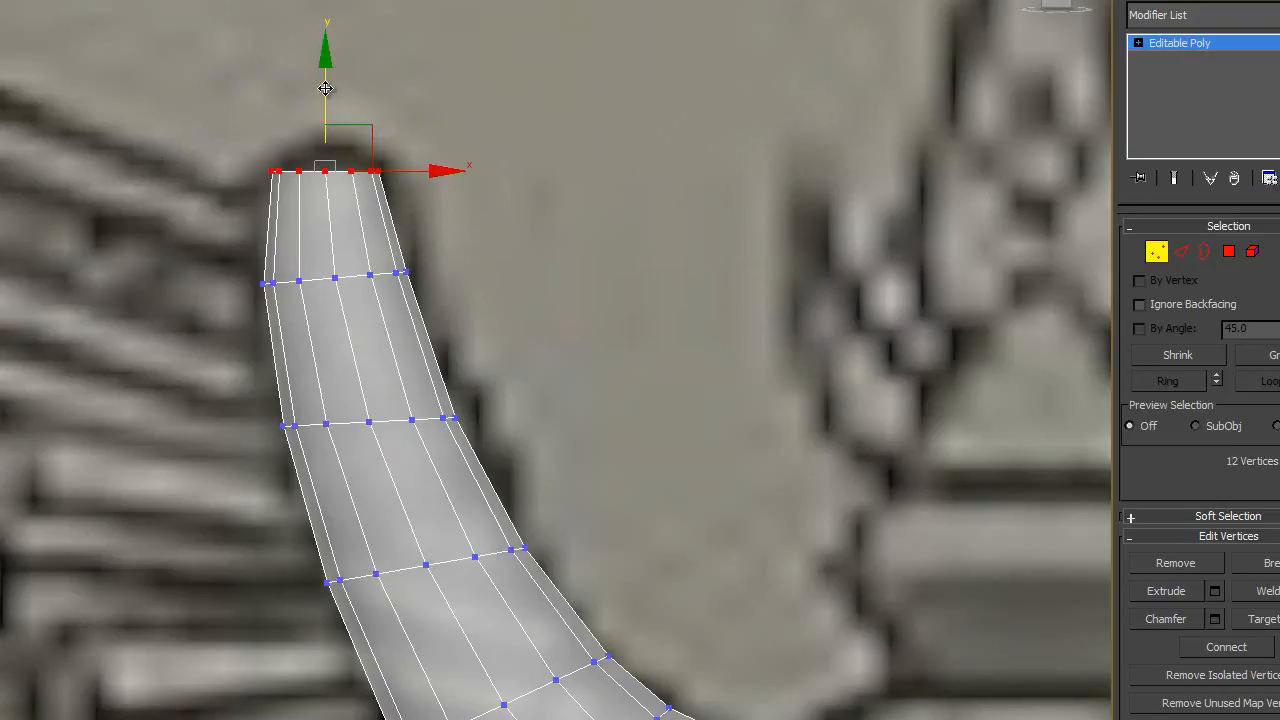
left_click_drag(325, 88, 323, 99)
- Turn off the horn's see-through display and select the cap polygon at its narrow end
key("alt+x")
key("alt+x")
key("alt+x")
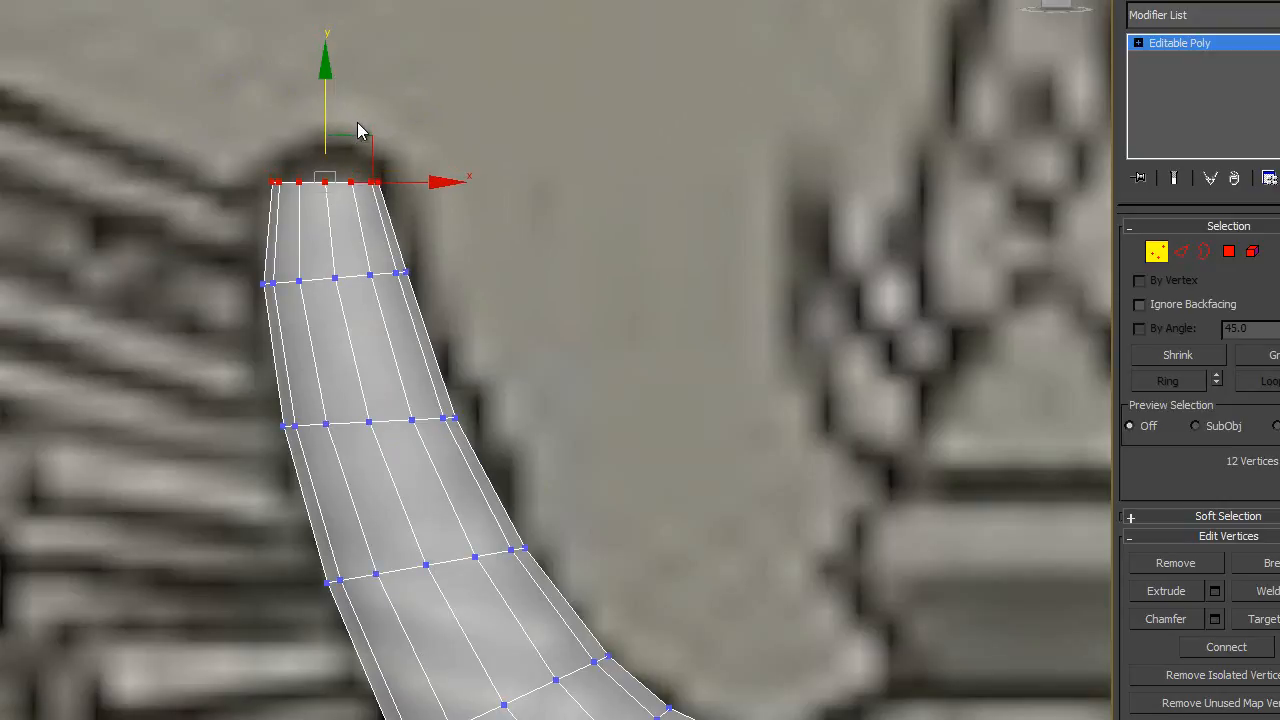
middle_click_drag(417, 238, 509, 333, "alt")
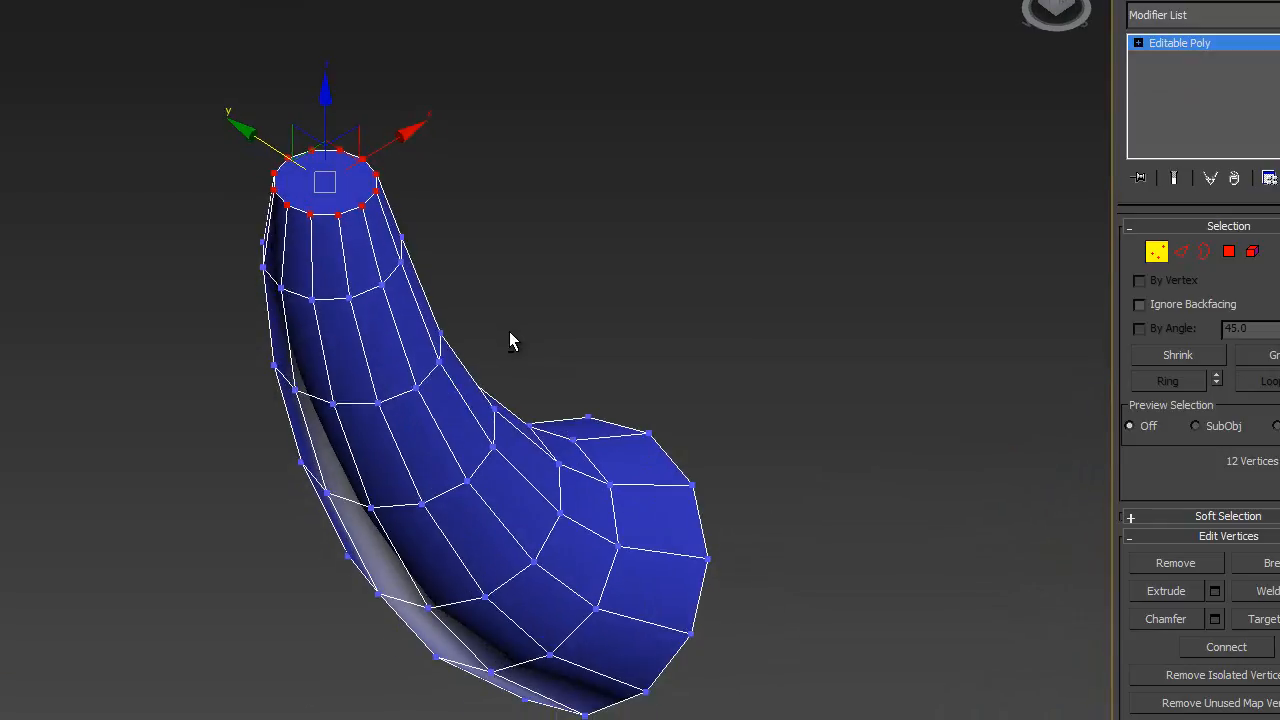
left_click(1229, 251)
key("ctrl+a")
left_click(625, 127)
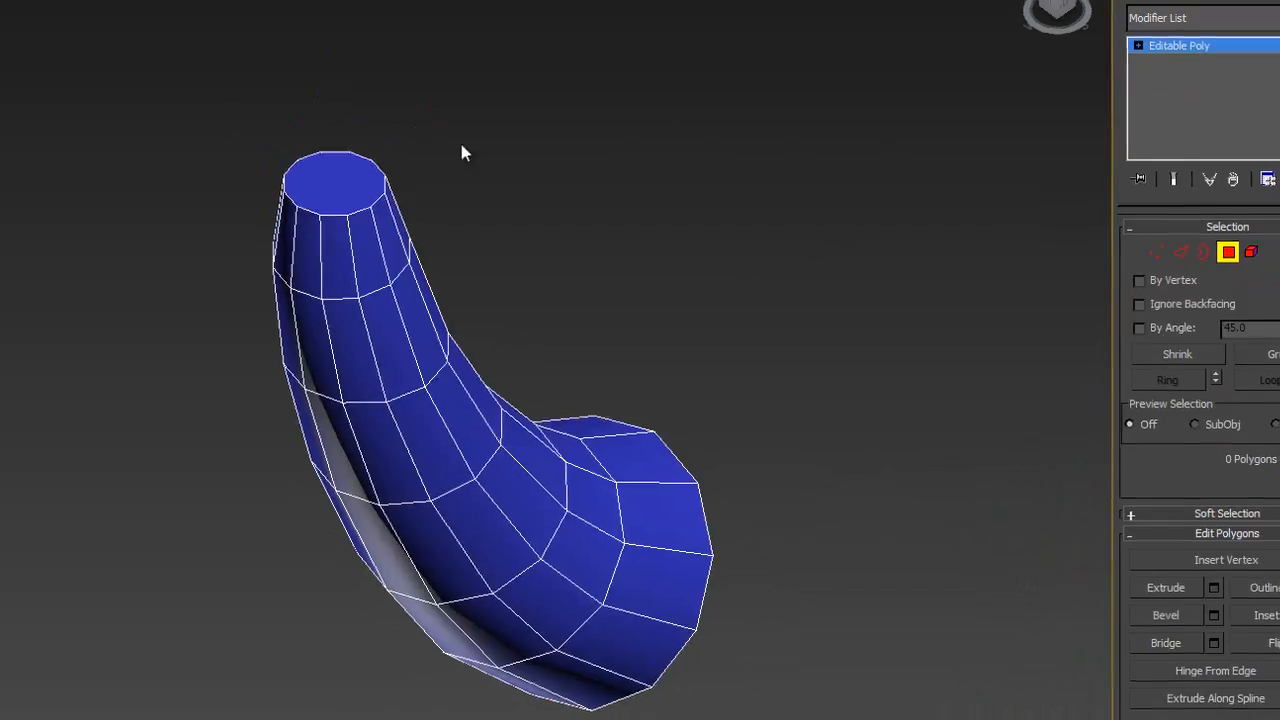
left_click(328, 183)
- Examine the rounded horn tip in the coloured reference and compare it with the model's flat end cap
scroll(395, 206, "down", 6)
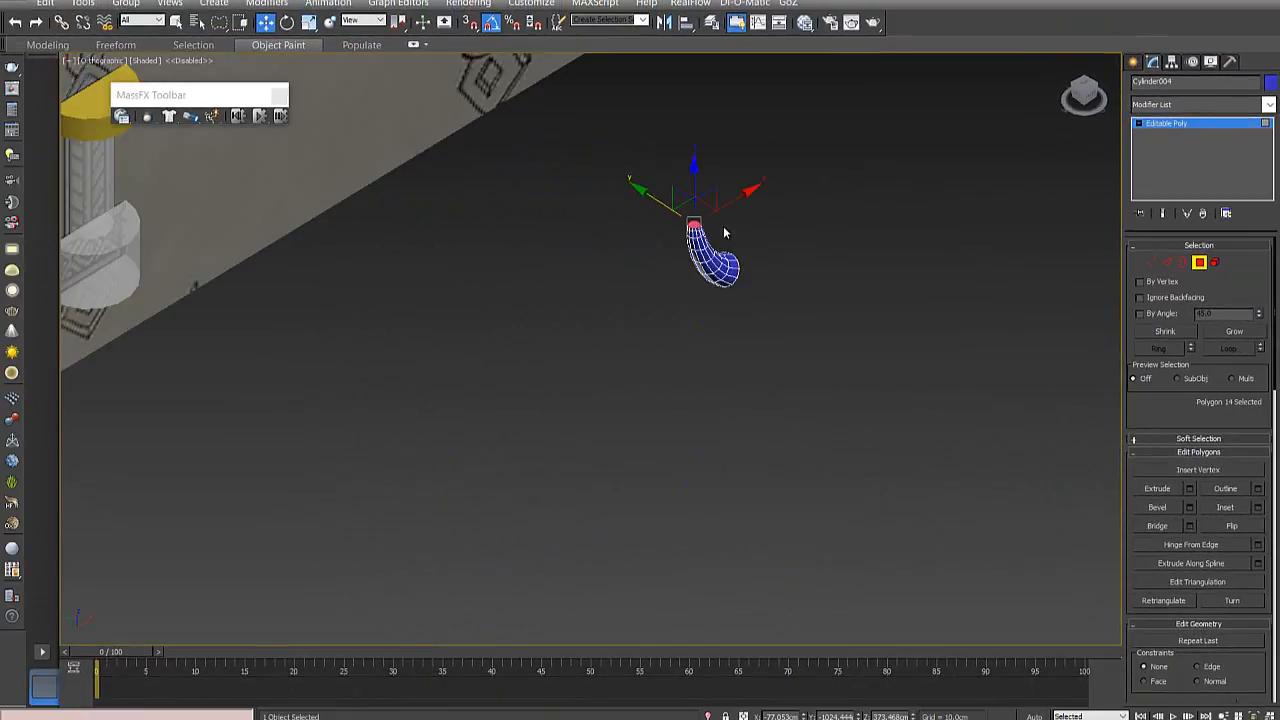
middle_click_drag(724, 230, 565, 299)
scroll(526, 297, "up", 5)
scroll(526, 297, "up", 3)
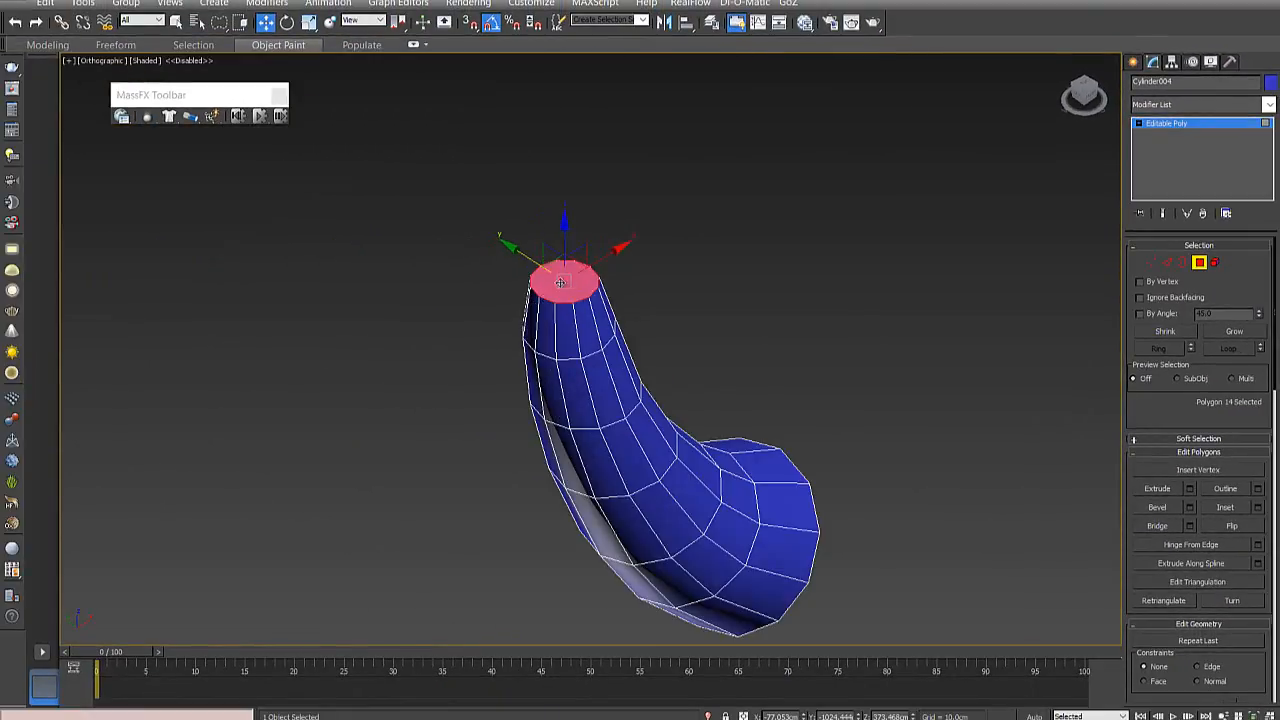
scroll(424, 248, "down", 6)
scroll(451, 250, "up", 4)
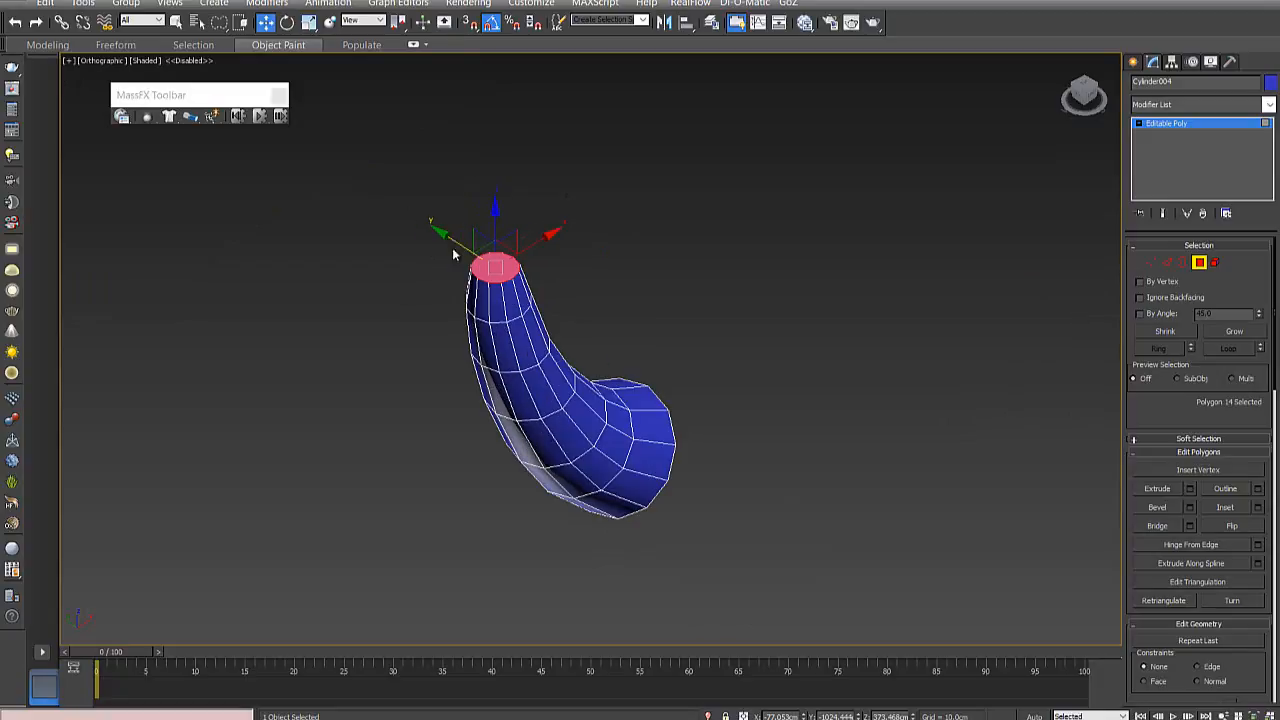
middle_click_drag(451, 250, 985, 390, "alt")
scroll(545, 238, "down", 6)
middle_click_drag(360, 234, 487, 329)
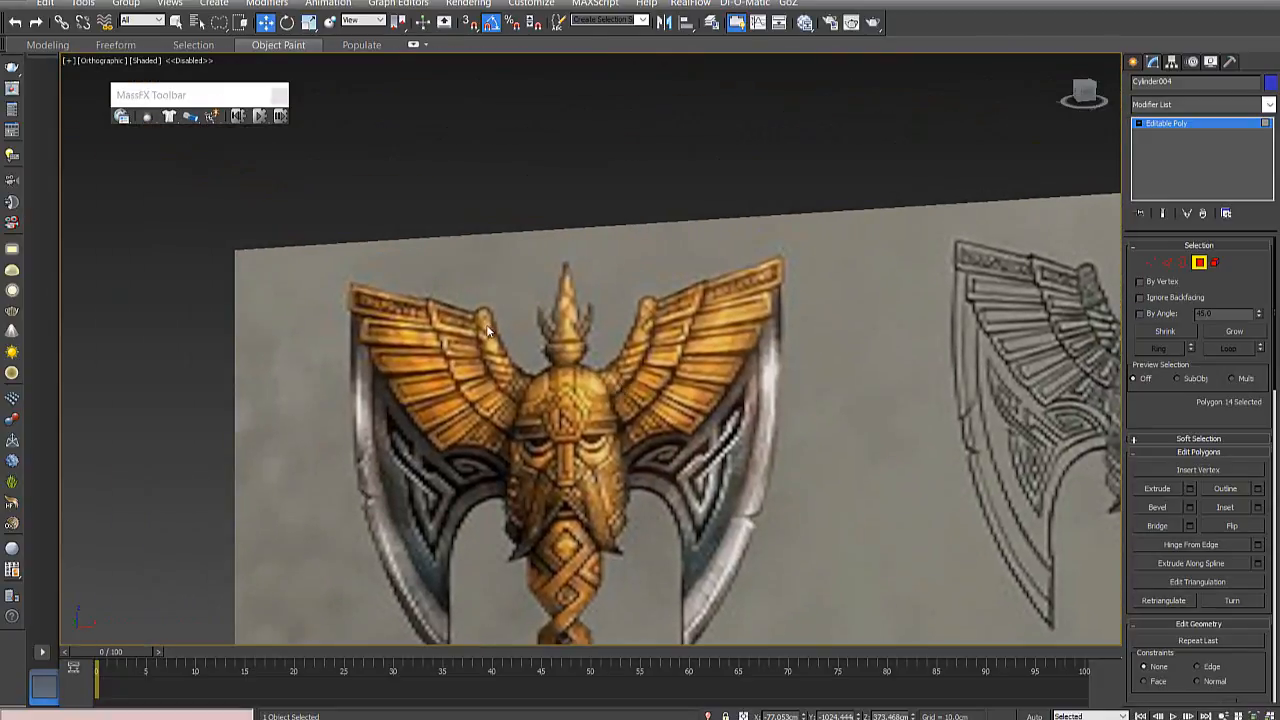
scroll(486, 327, "up", 6)
scroll(486, 286, "up", 3)
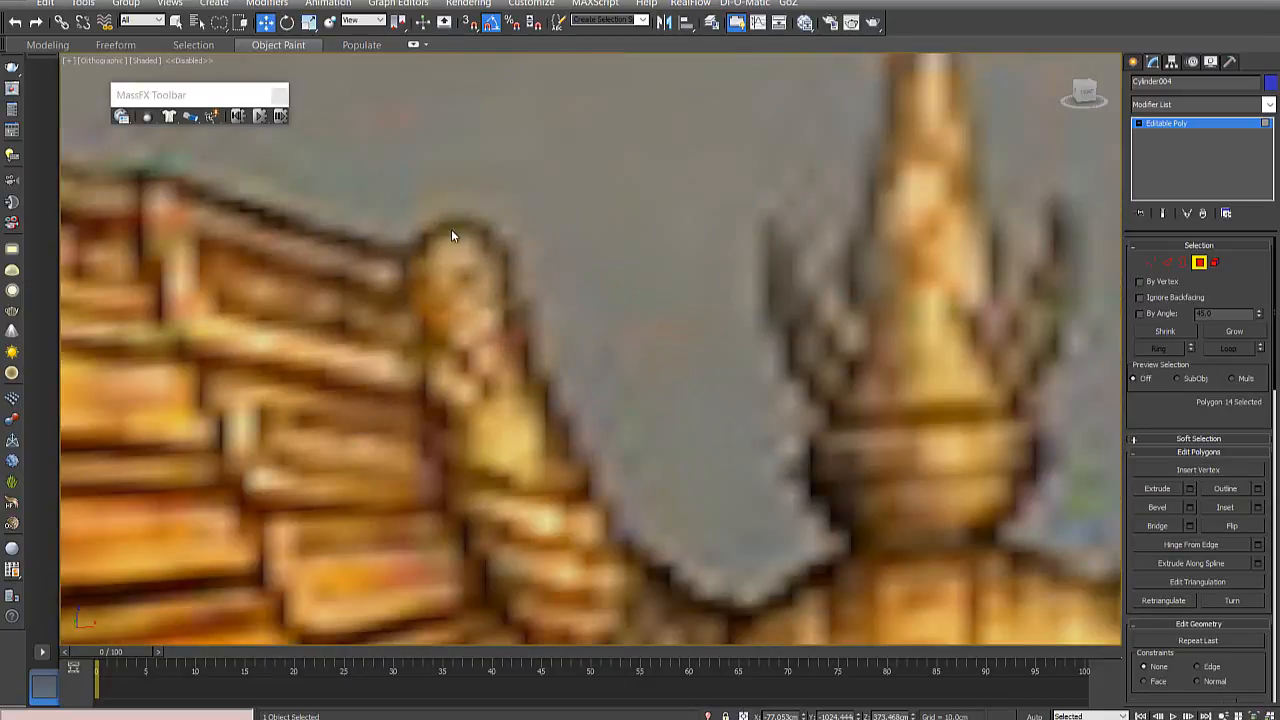
scroll(478, 261, "down", 10)
middle_click_drag(767, 360, 460, 360)
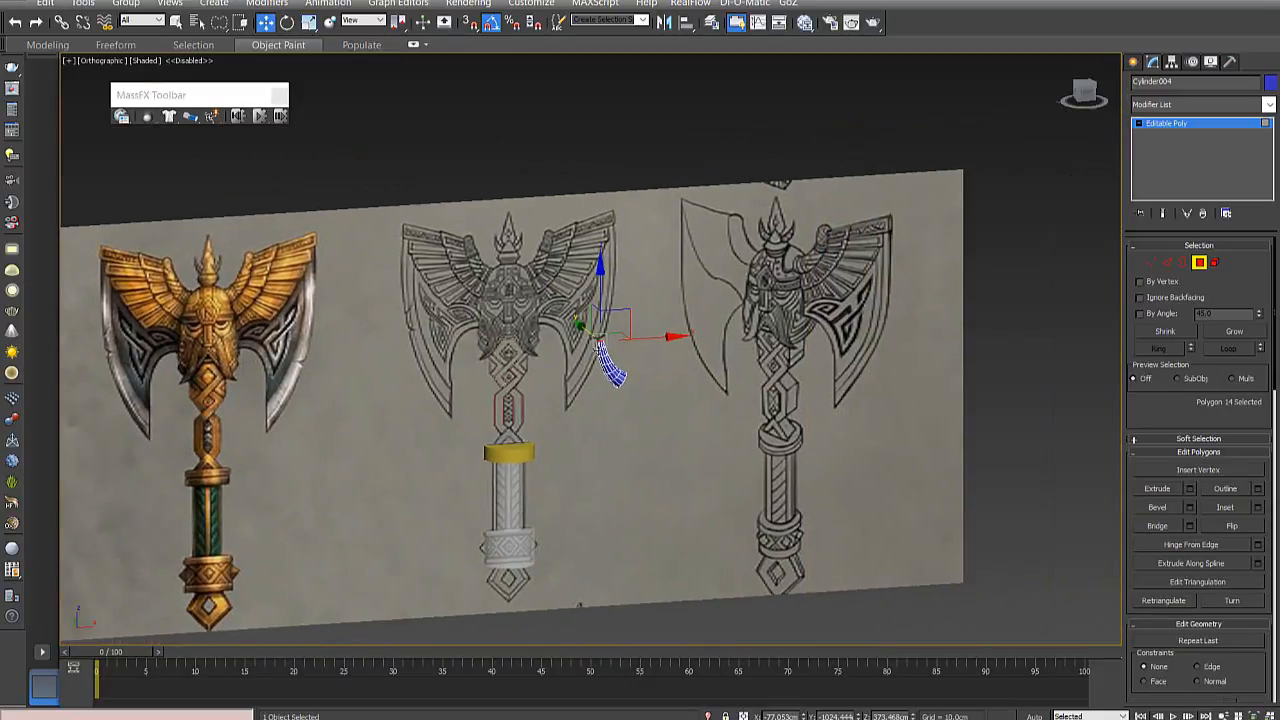
scroll(656, 306, "up", 4)
scroll(536, 370, "up", 3)
middle_click_drag(506, 426, 559, 340)
scroll(537, 358, "up", 8)
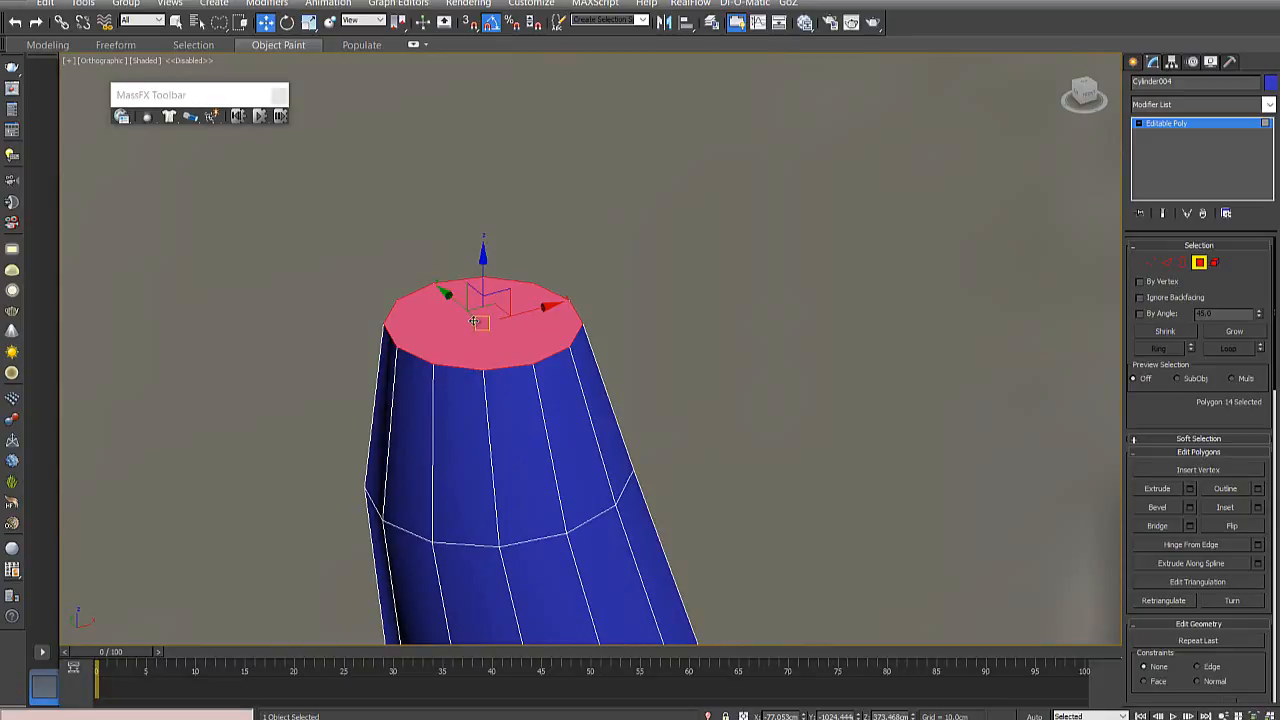
scroll(475, 322, "down", 2)
scroll(484, 329, "up", 2)
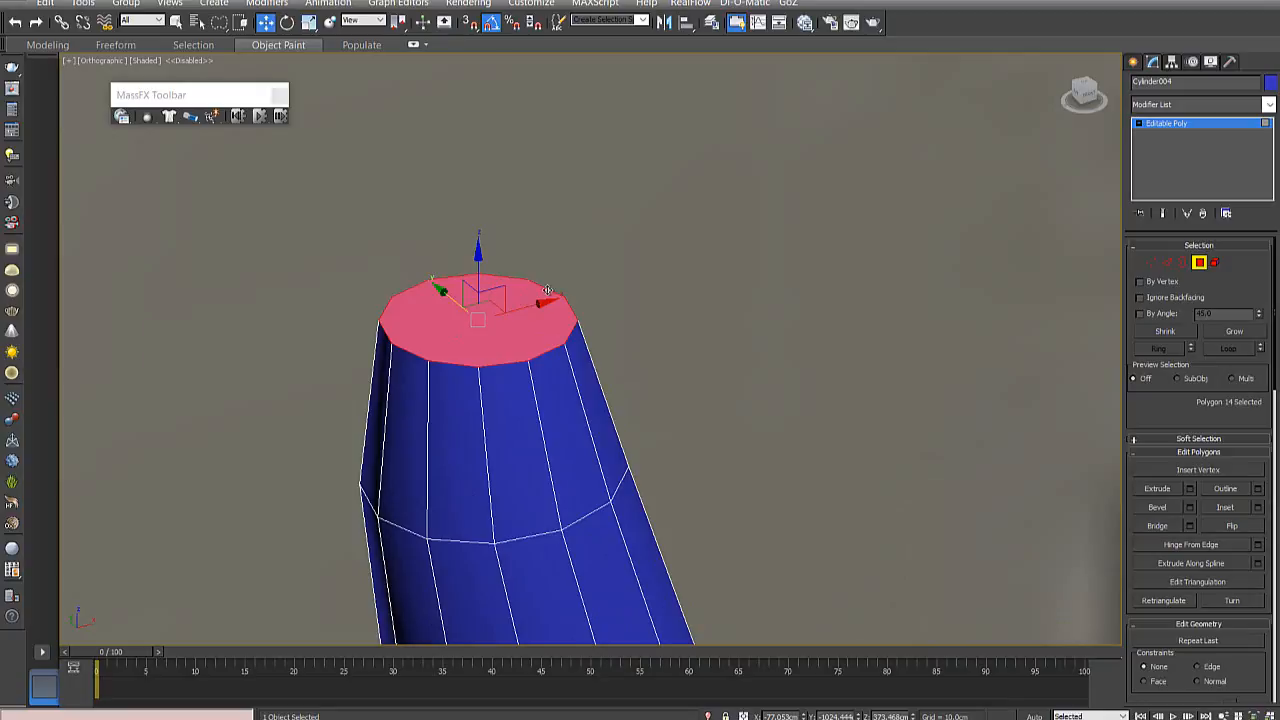
- Inset the selected cap polygon at the horn's narrow end by about a third of its radius
right_click(513, 317)
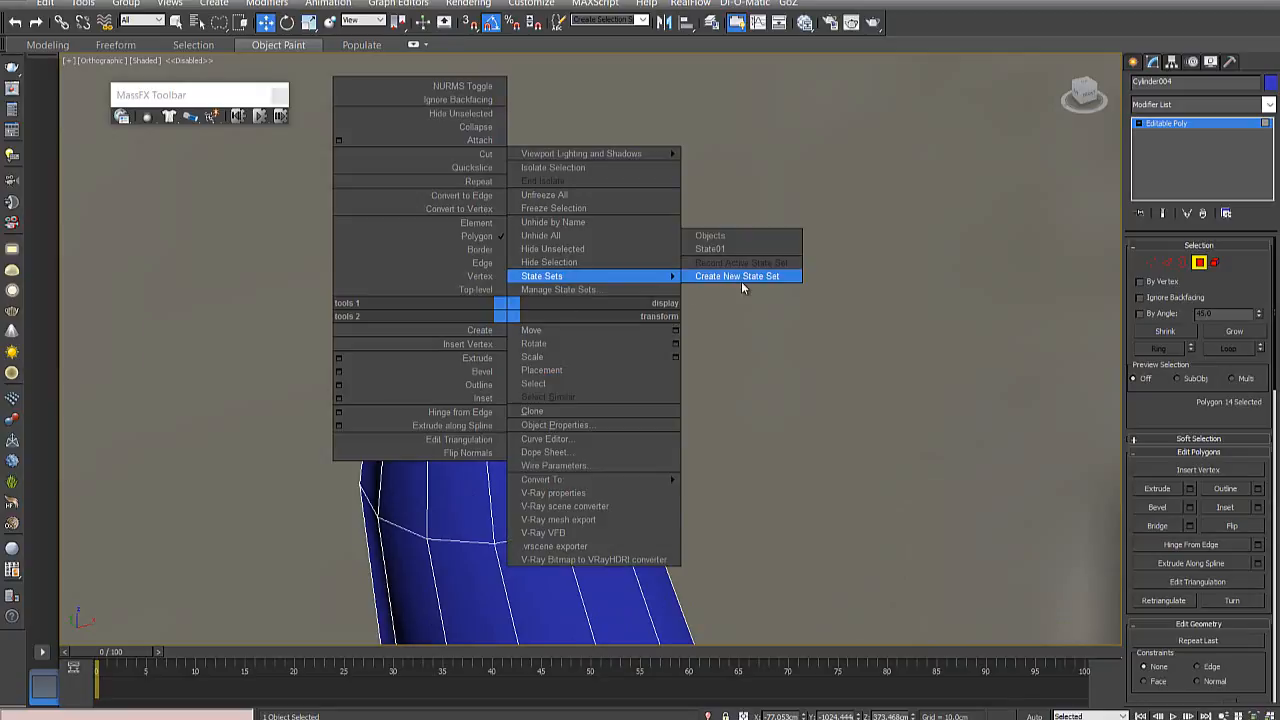
left_click(526, 328)
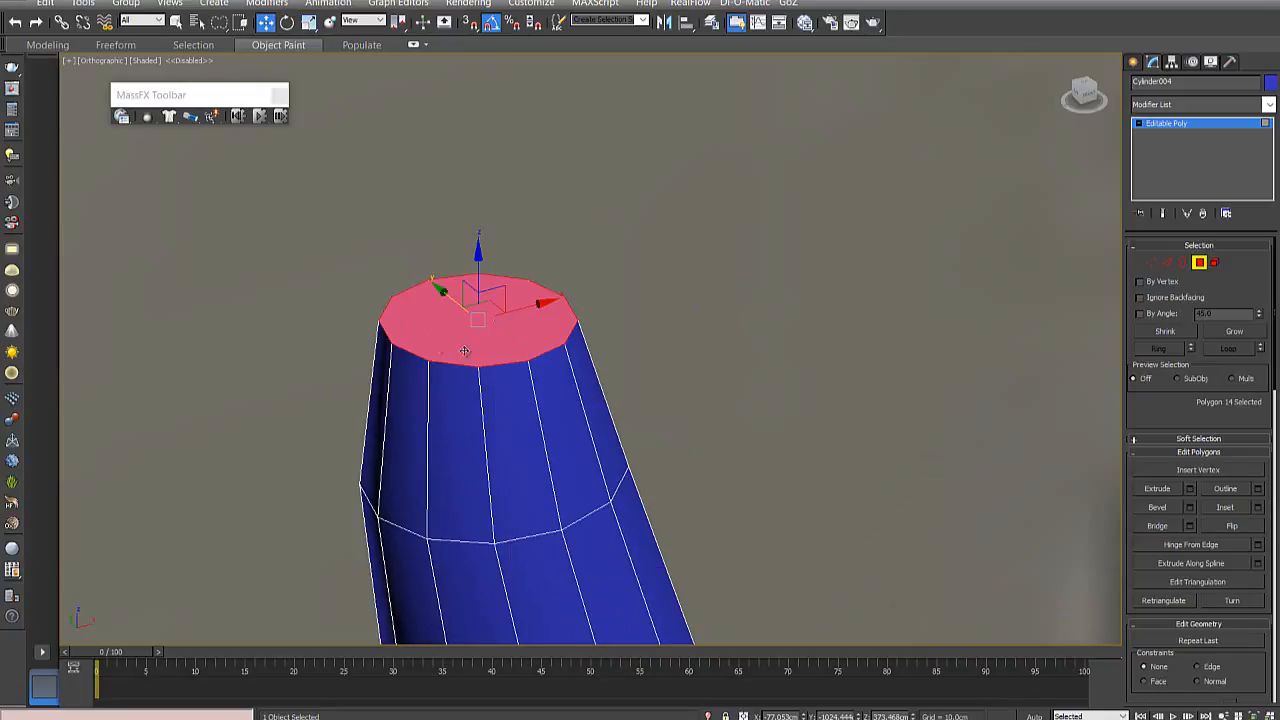
right_click(538, 322)
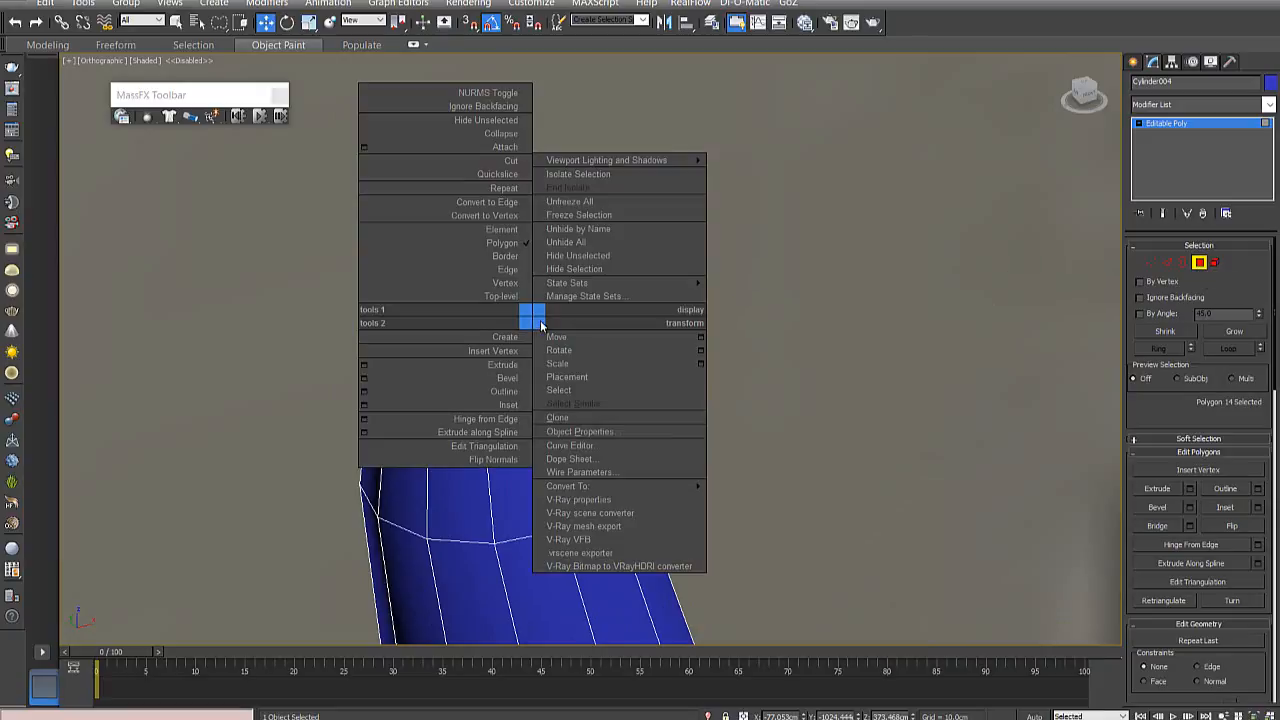
left_click(508, 405)
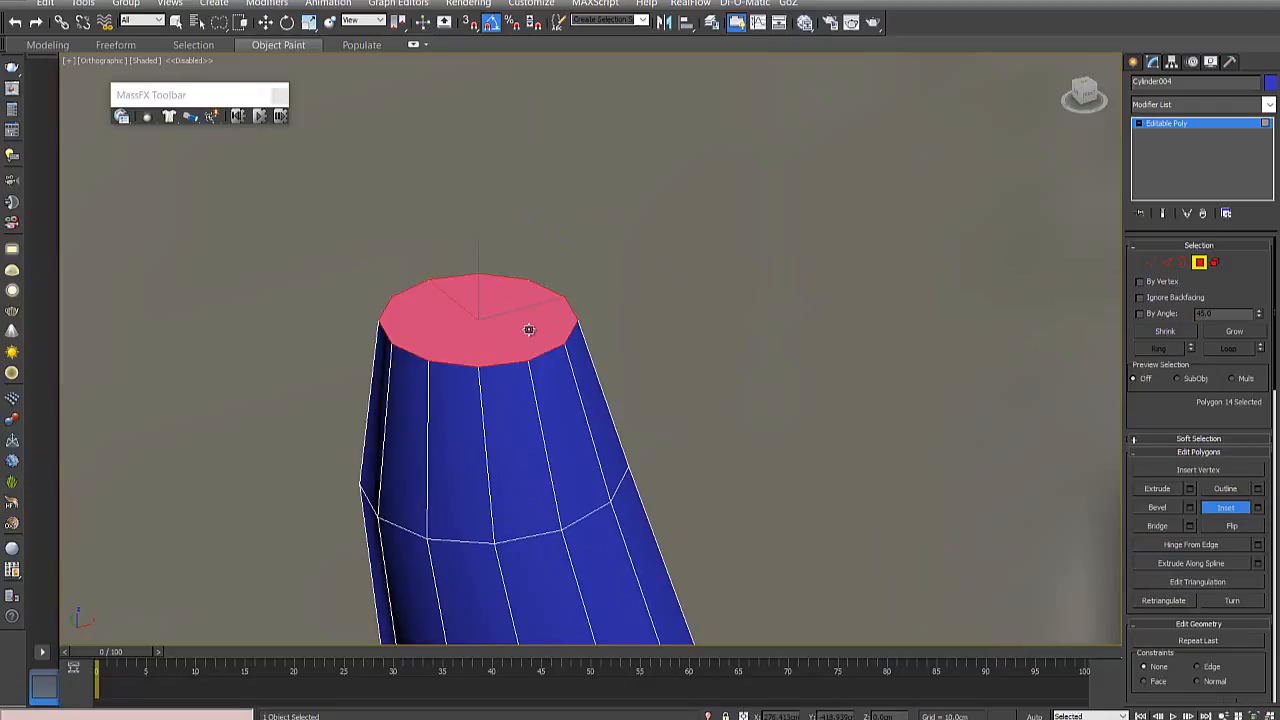
left_click_drag(528, 326, 531, 297)
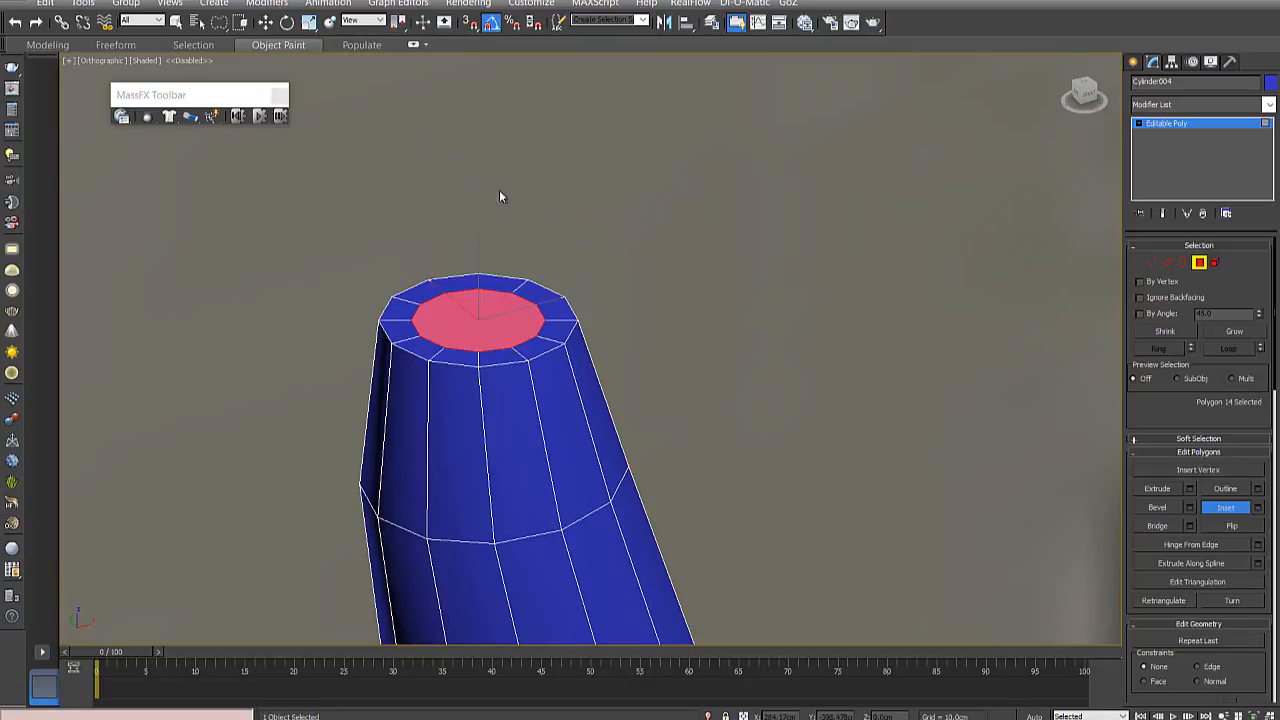
- Raise the inset cap polygon along Z to start rounding the horn tip, checking it against the front reference
key("w")
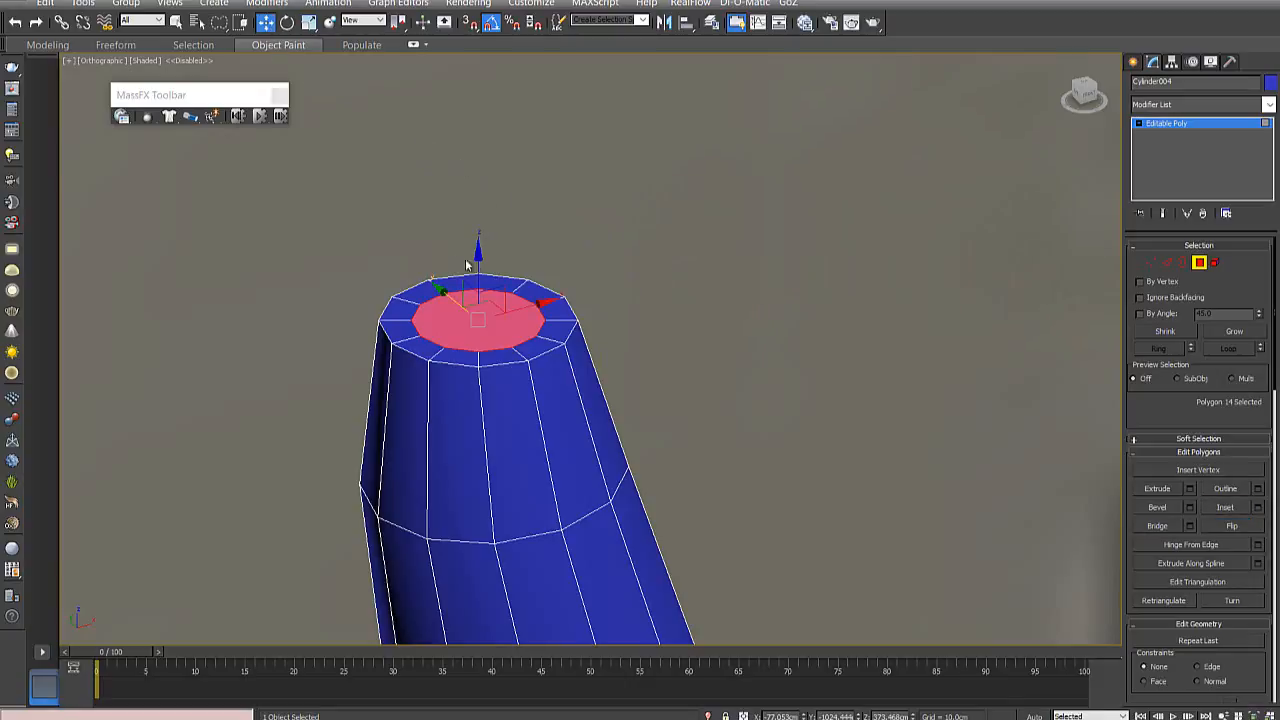
middle_click_drag(554, 356, 547, 330, "alt")
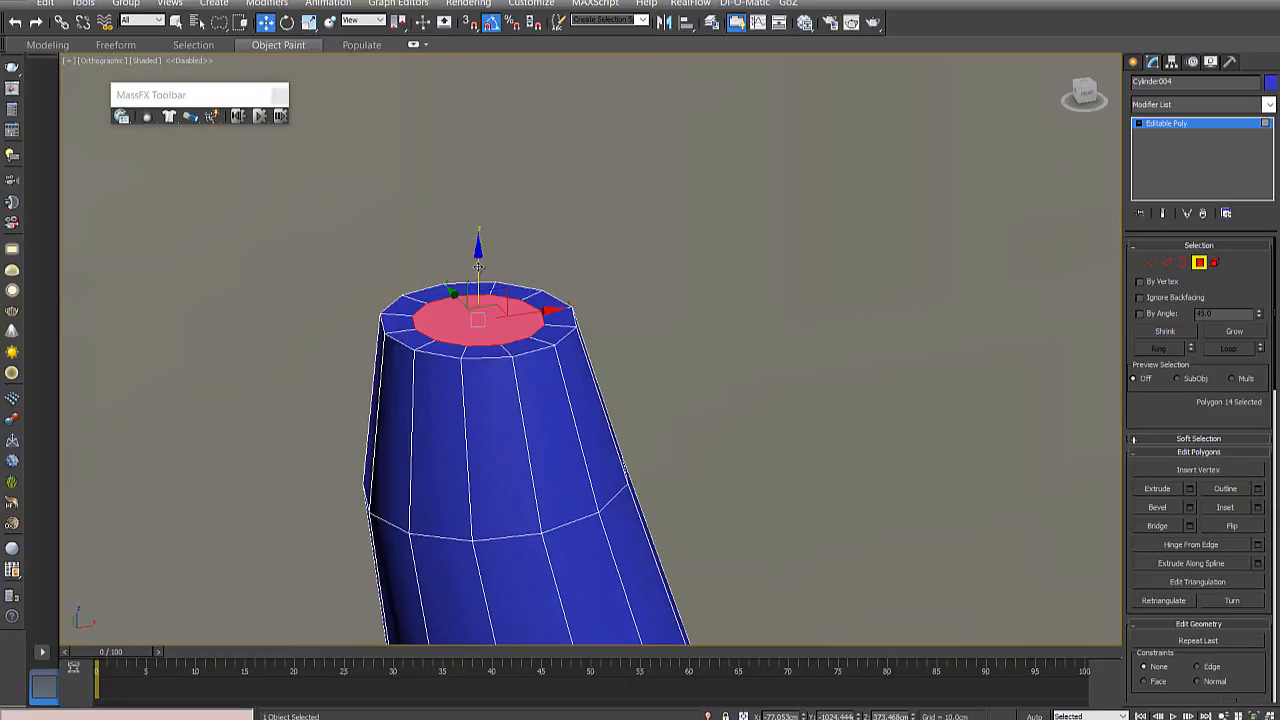
left_click_drag(478, 262, 474, 236)
middle_click_drag(531, 329, 509, 305, "alt")
left_click_drag(480, 249, 480, 247)
key("f")
scroll(523, 294, "down", 10)
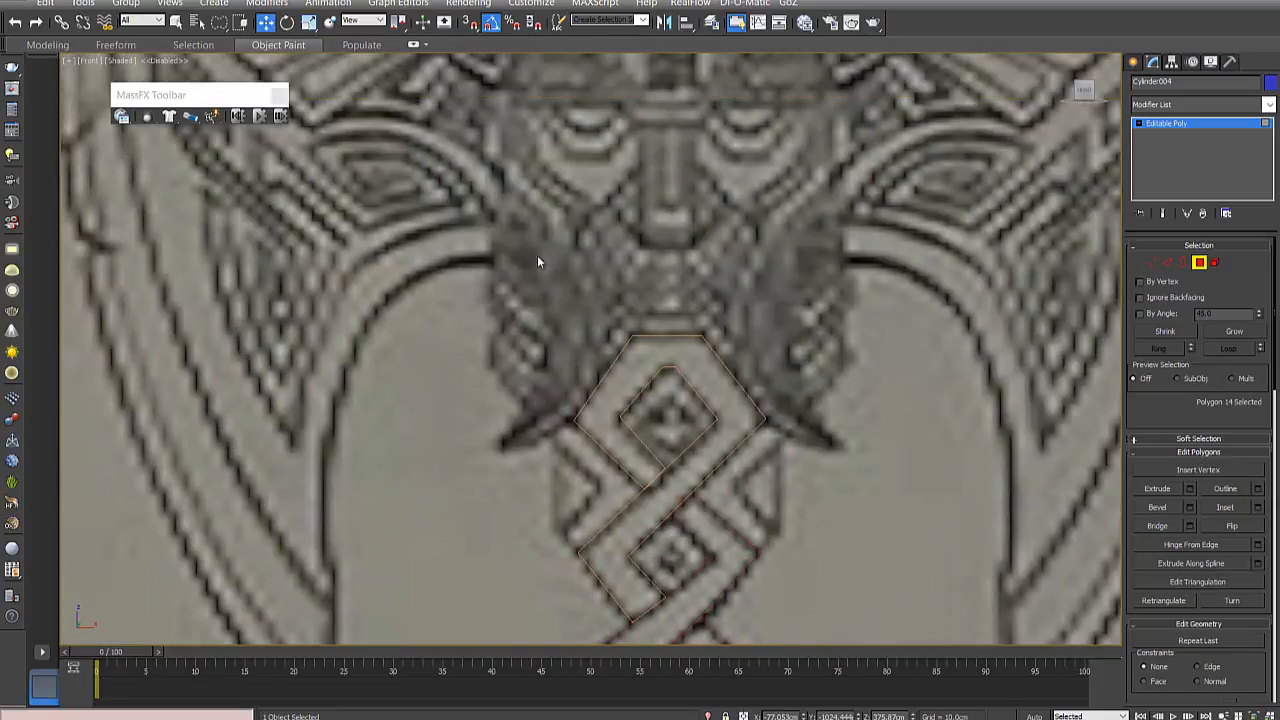
scroll(548, 385, "up", 5)
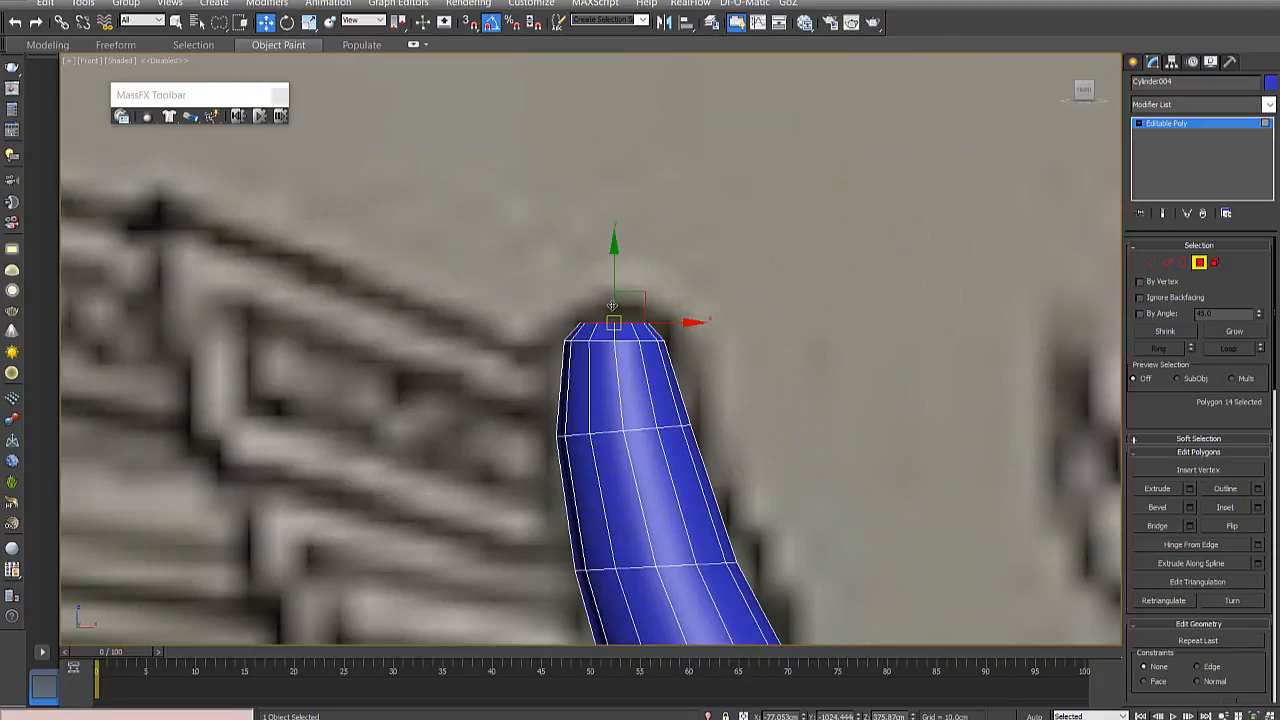
- Inset the raised cap polygon again to form a second, smaller ring on the horn tip
middle_click_drag(612, 305, 600, 290, "alt")
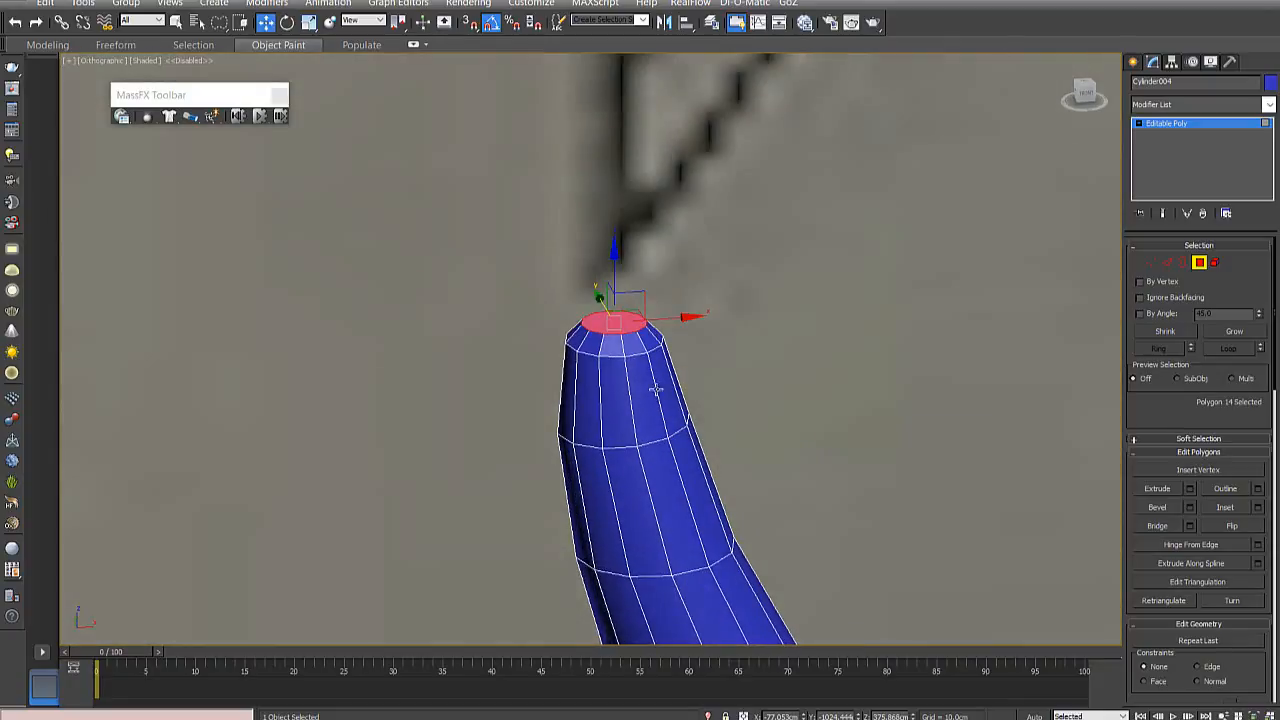
scroll(590, 312, "up", 4)
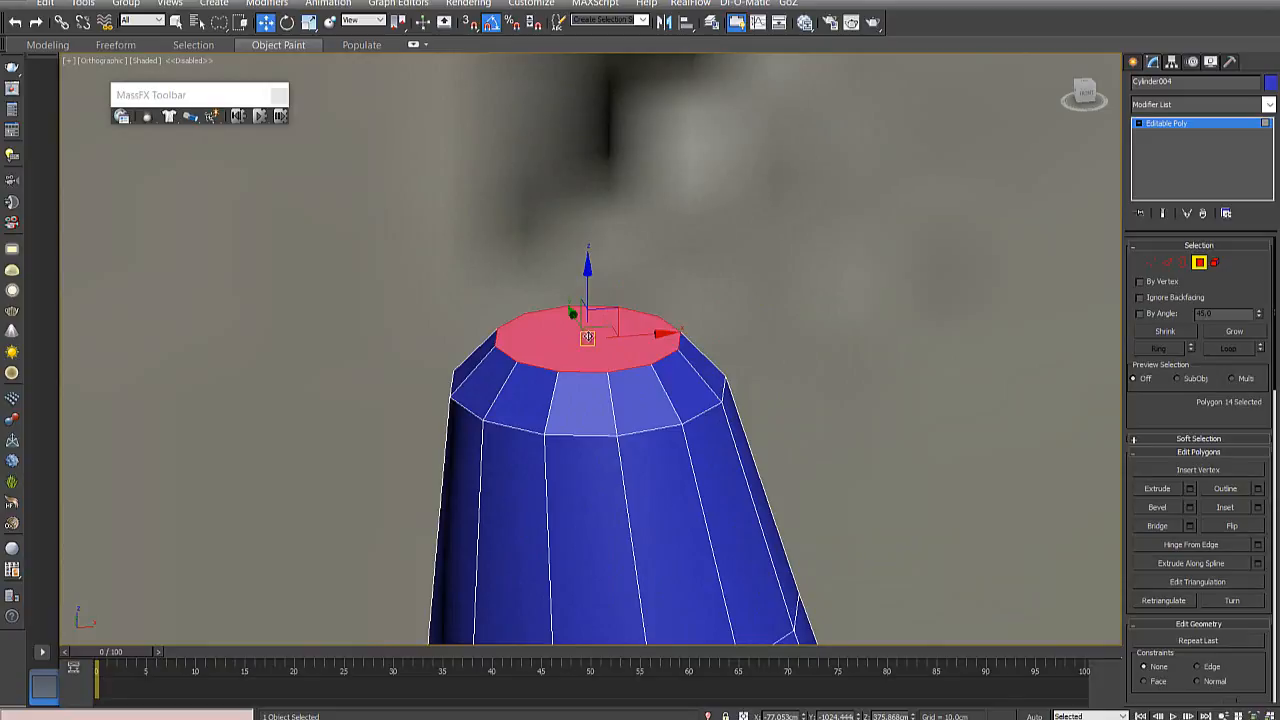
right_click(587, 337)
left_click(578, 402)
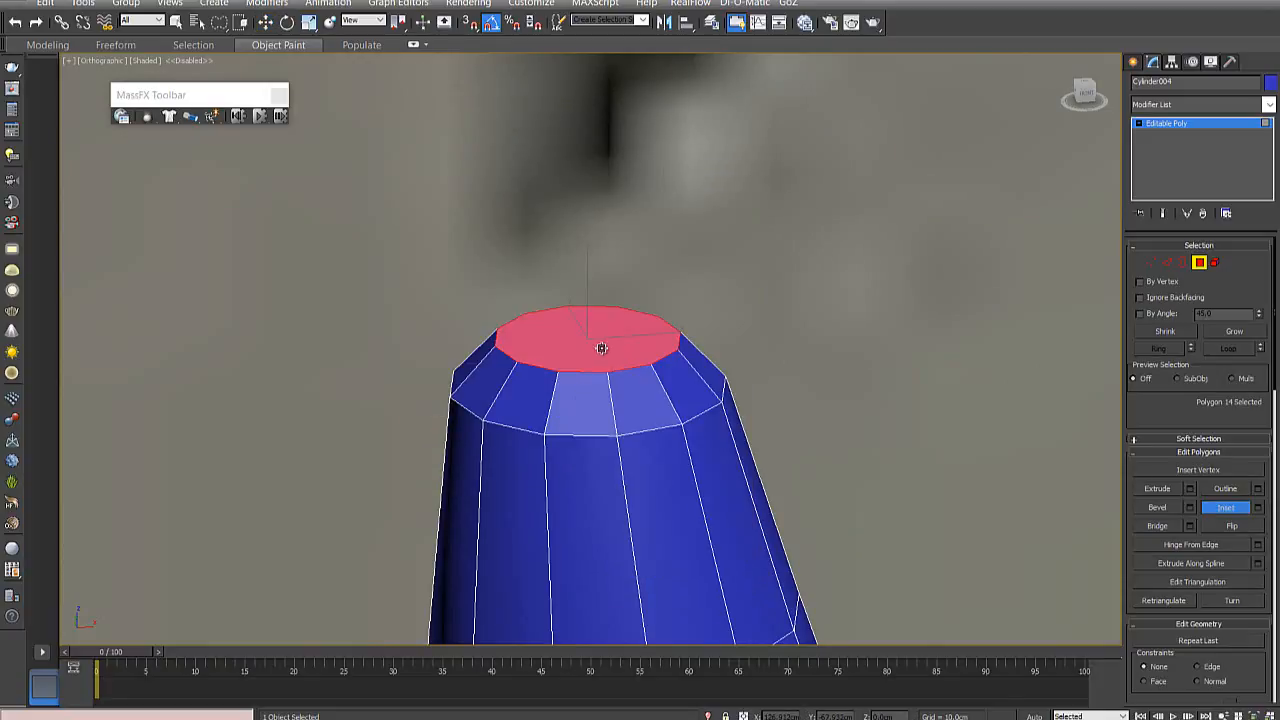
left_click_drag(601, 347, 610, 371)
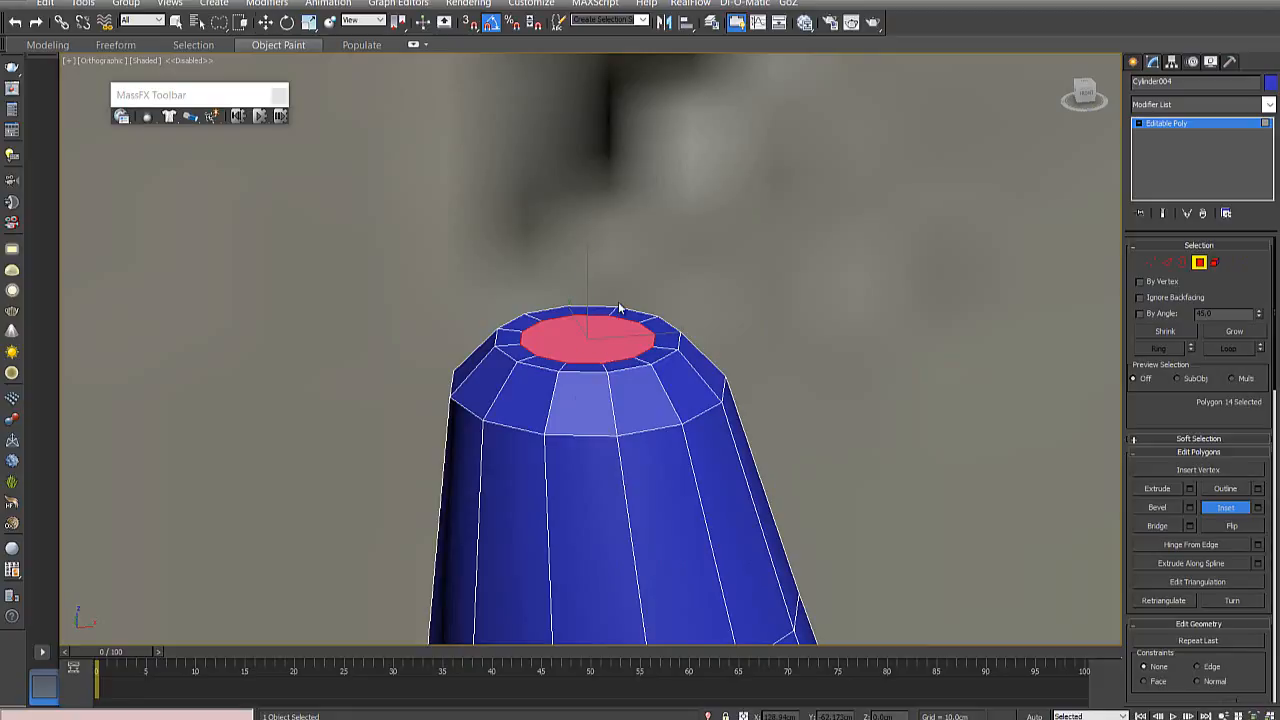
- Raise the innermost cap polygon slightly along Z to continue the tip's dome and return to the front view
key("w")
left_click_drag(572, 337, 572, 313)
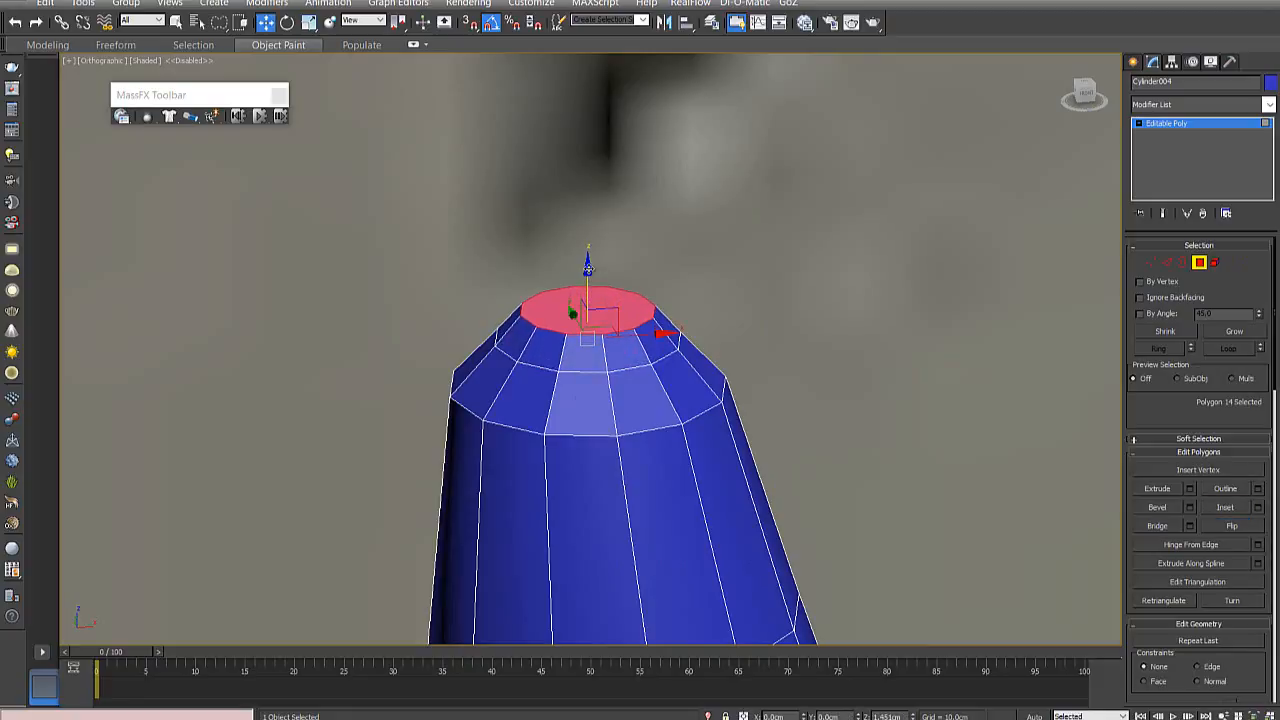
left_click_drag(588, 265, 590, 281)
key("f")
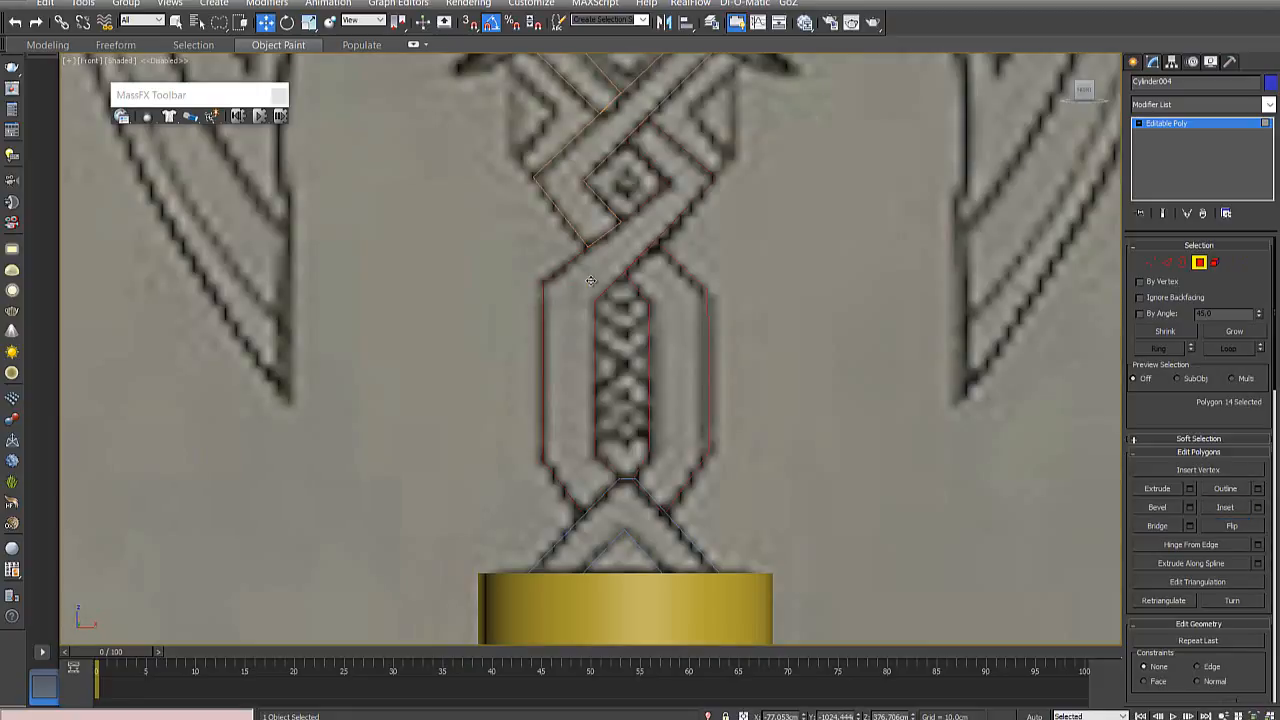
- Reposition the vertex rings at the horn's tip in the front view so its rounding follows the reference drawing
mouse_move(608, 245)
middle_mouse_down()
mouse_move(609, 551)
mouse_move(646, 477)
mouse_move(668, 575)
middle_mouse_up()
middle_click_drag(620, 250, 656, 455)
middle_click_drag(519, 141, 590, 330)
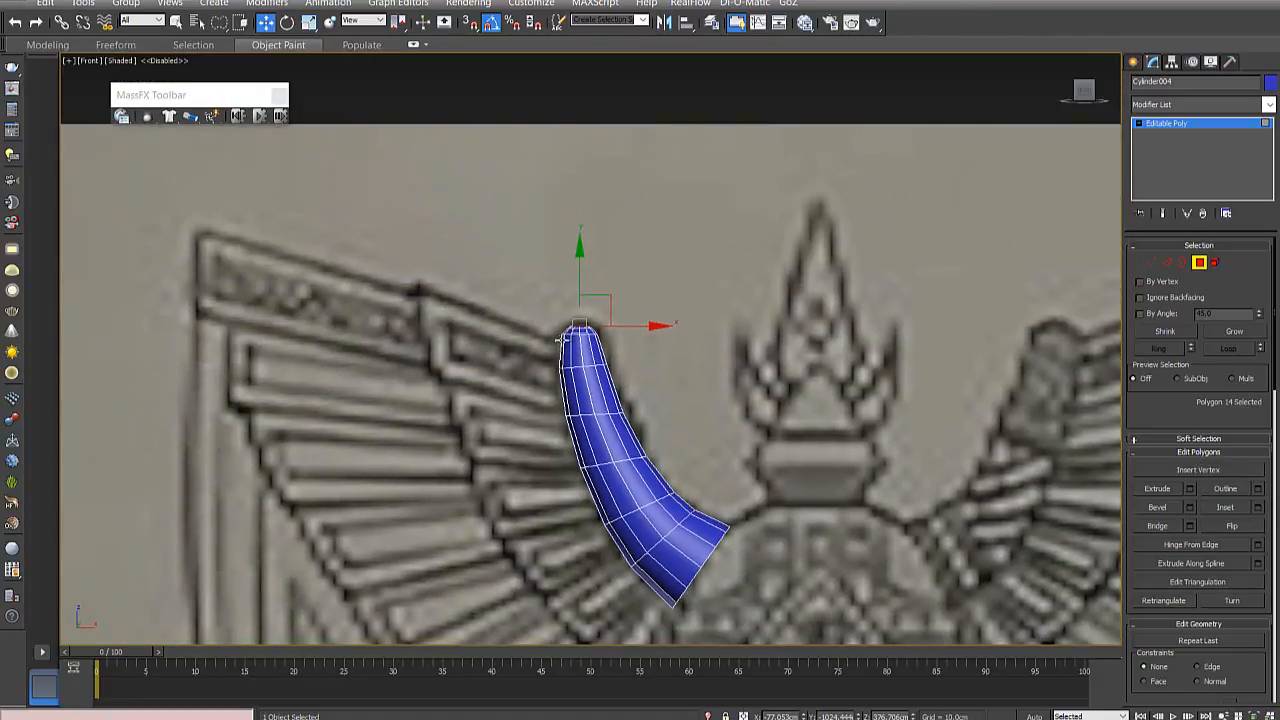
scroll(590, 330, "up", 5)
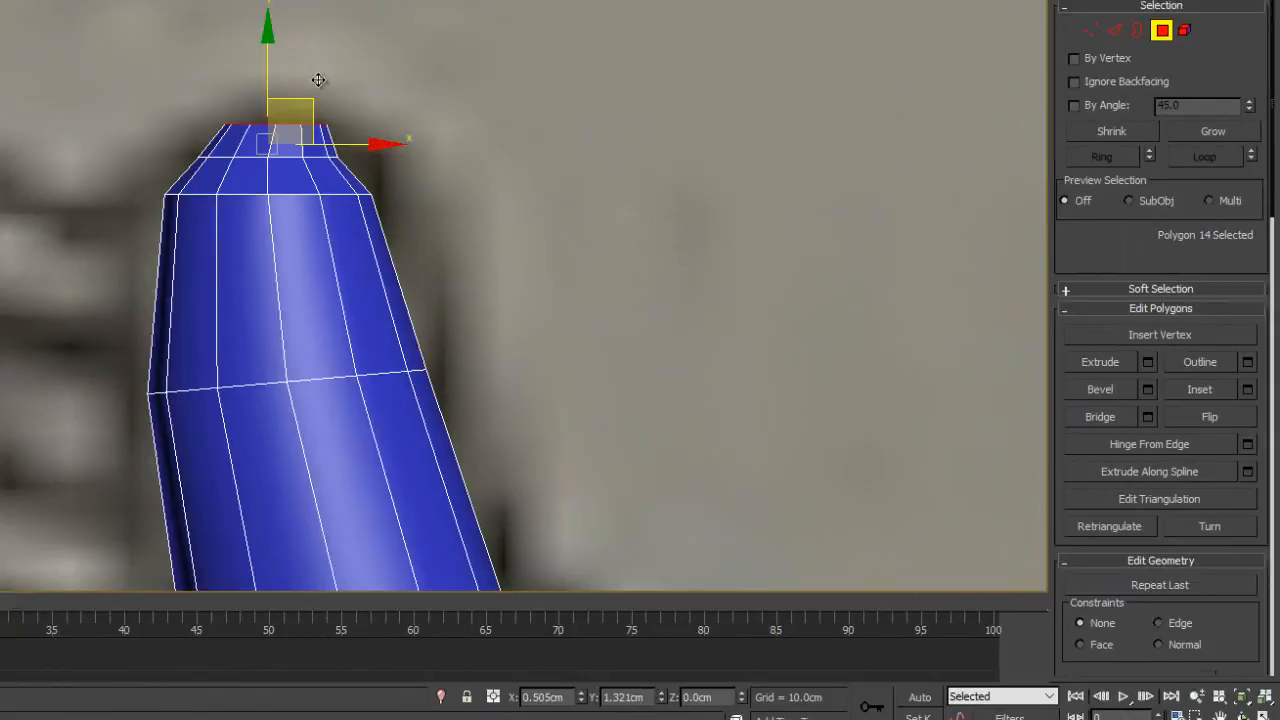
left_click(1090, 30)
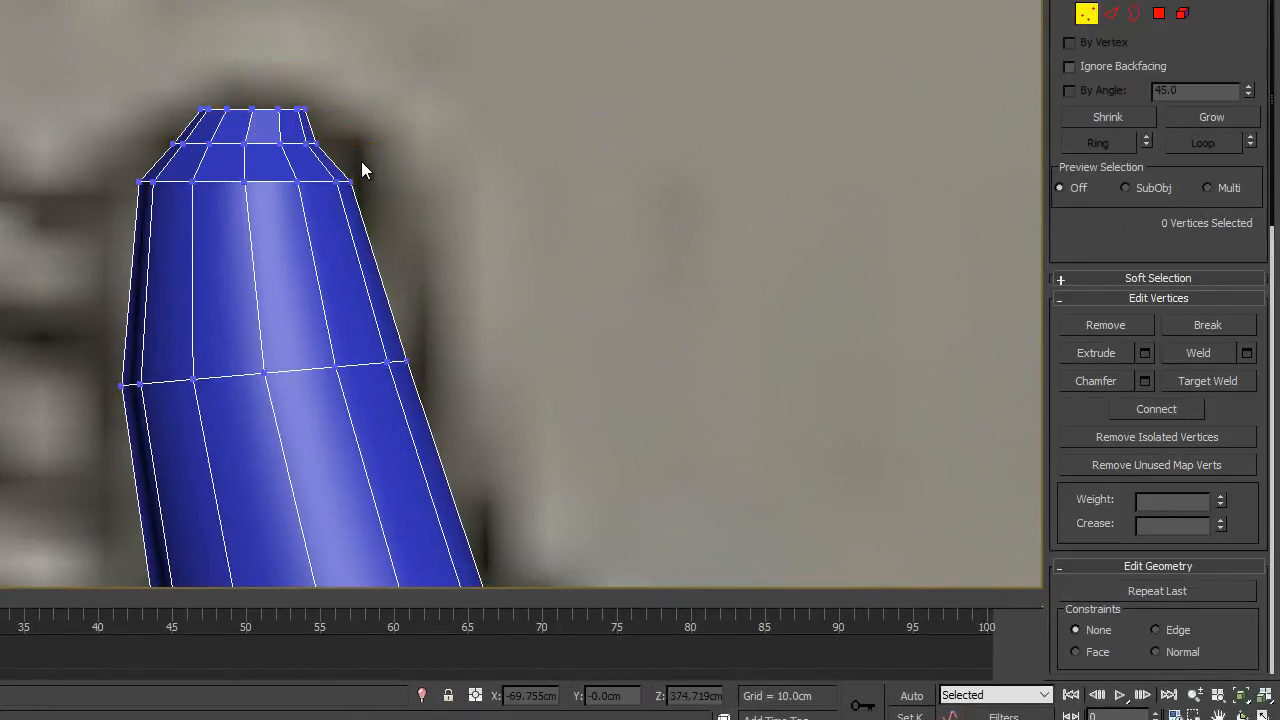
left_click_drag(362, 163, 226, 157)
left_click_drag(139, 131, 350, 138)
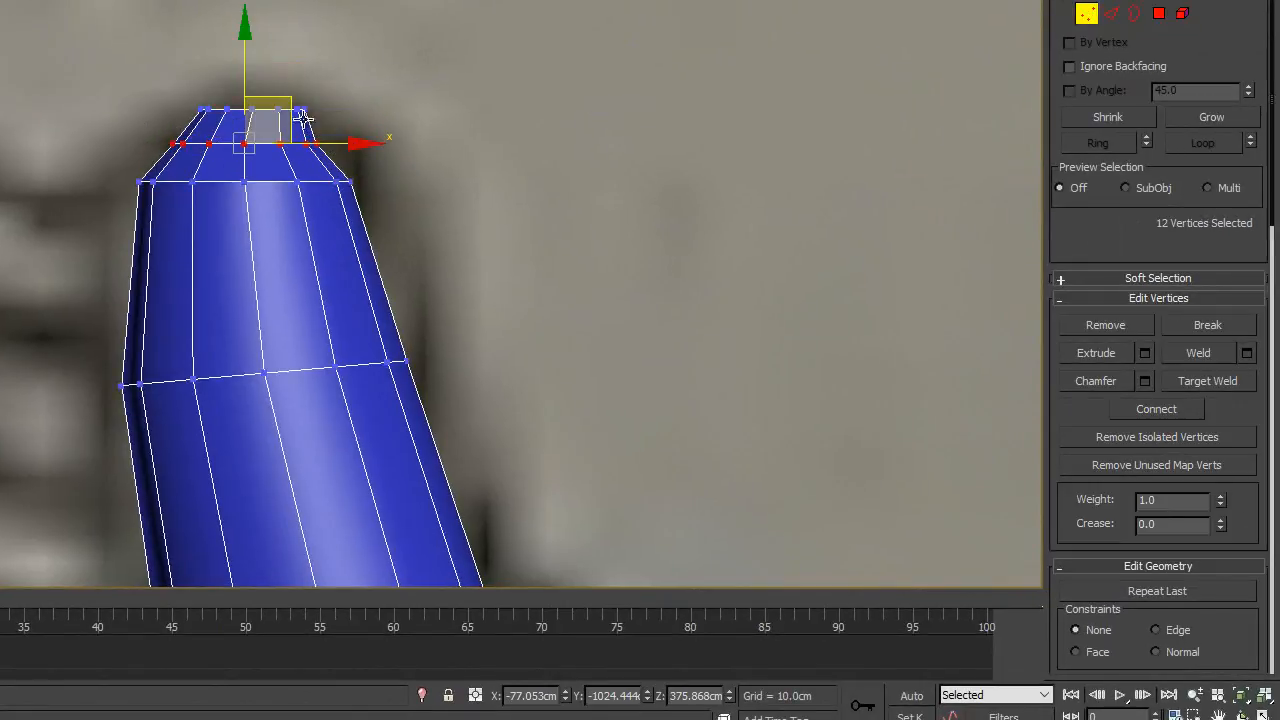
left_click_drag(294, 108, 299, 104)
mouse_move(275, 158)
left_mouse_down()
mouse_move(359, 156)
mouse_move(186, 129)
mouse_move(300, 165)
mouse_move(345, 150)
left_mouse_up()
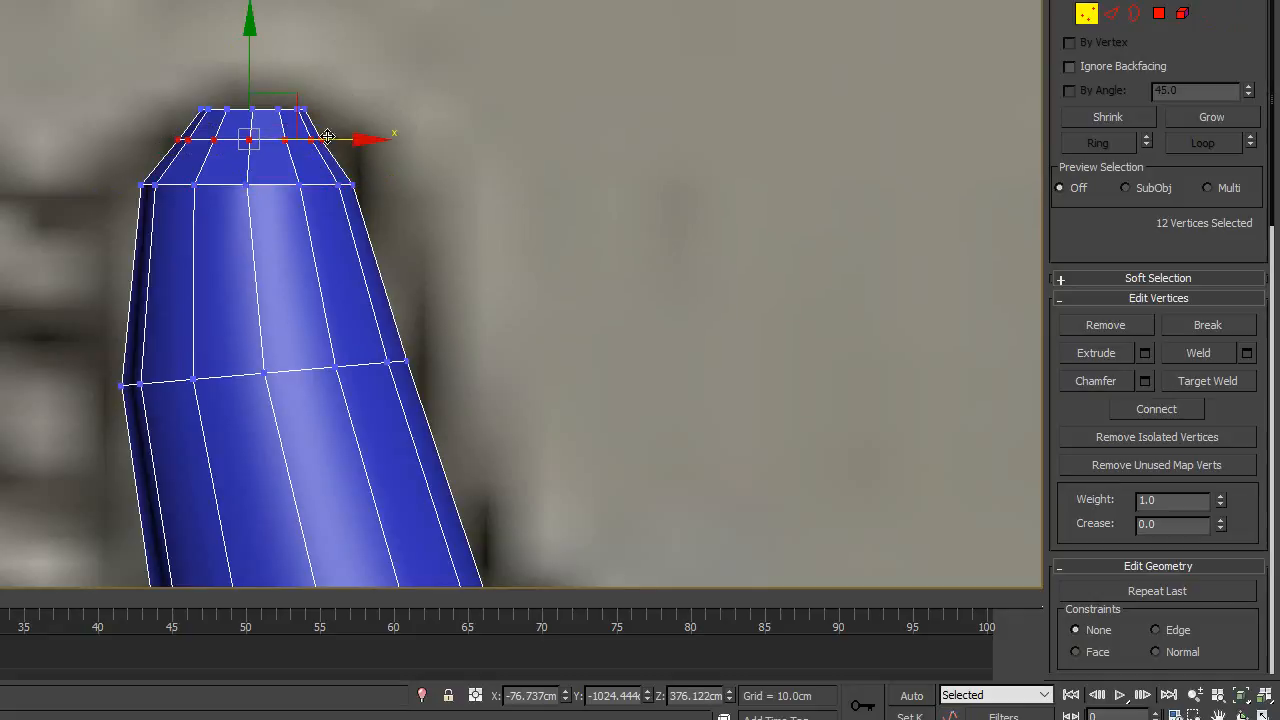
mouse_move(294, 106)
left_mouse_down()
mouse_move(292, 117)
mouse_move(200, 120)
mouse_move(329, 86)
mouse_move(322, 100)
mouse_move(291, 77)
left_mouse_up()
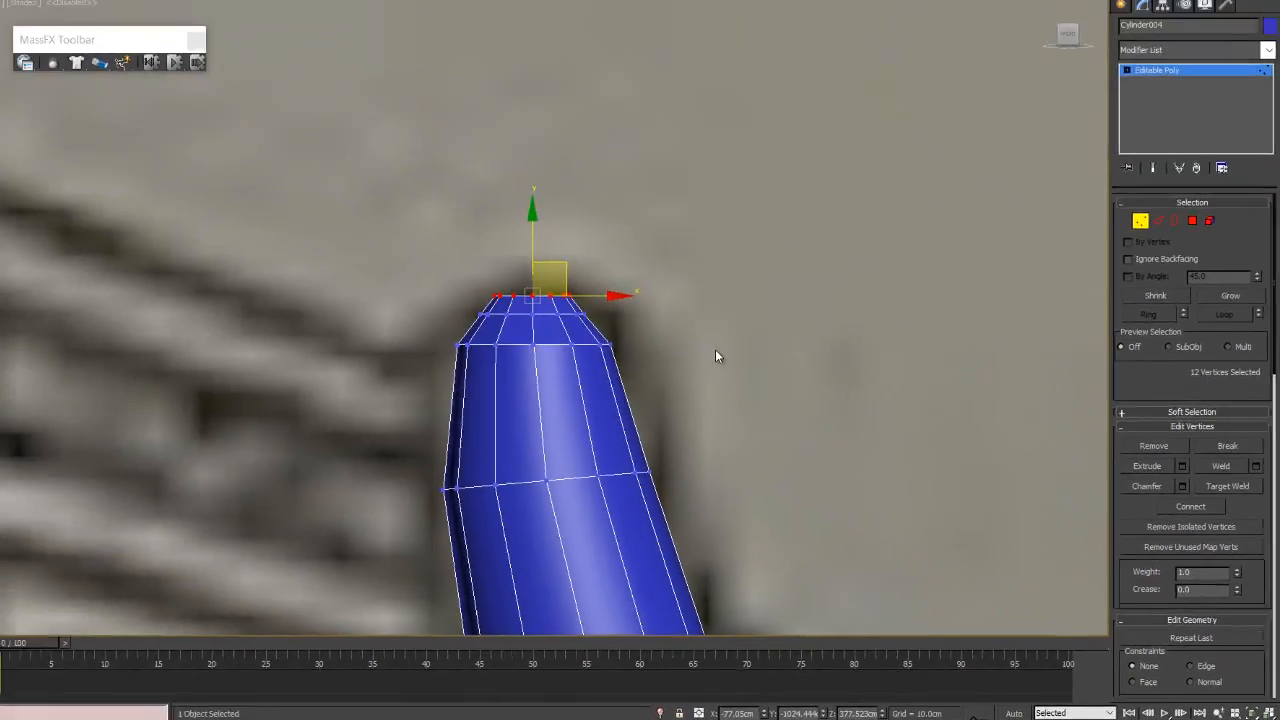
left_click(514, 192)
- Select the flat cap polygon on the horn tip and inset it until only a tiny polygon remains at the centre
scroll(366, 199, "down", 5)
middle_click_drag(692, 388, 658, 432, "alt")
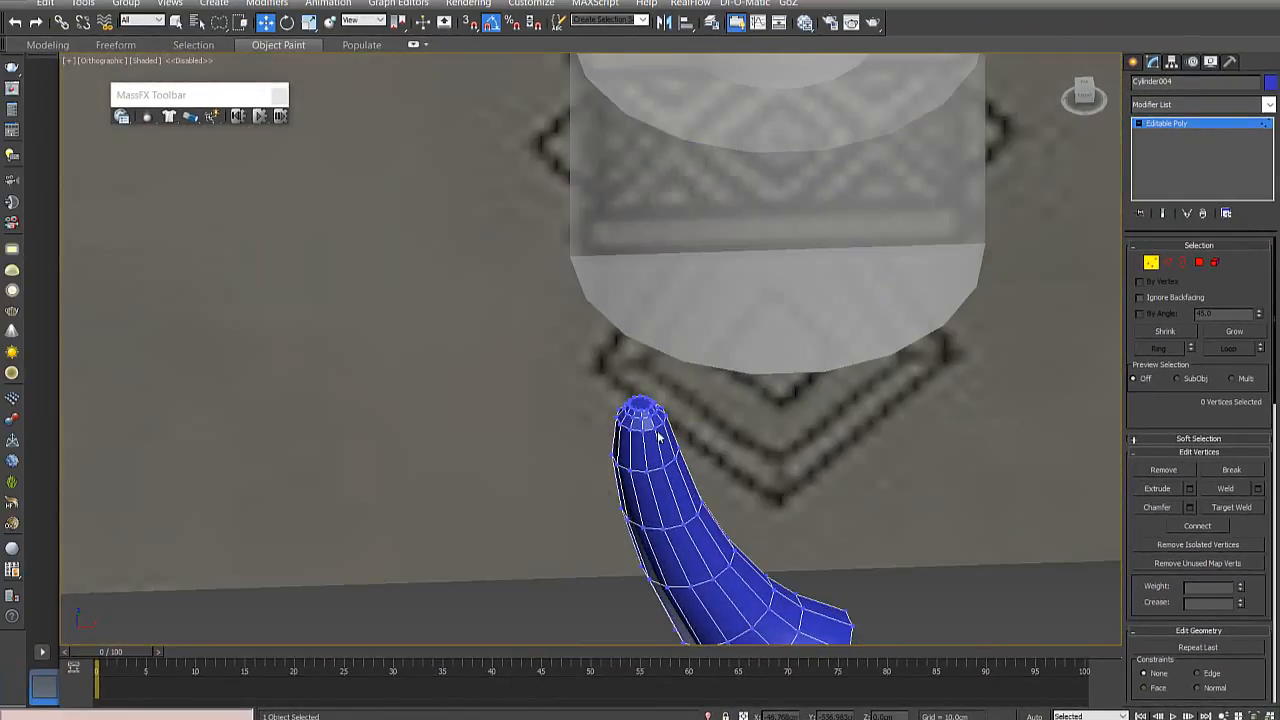
scroll(656, 428, "up", 6)
scroll(604, 365, "up", 3)
middle_click_drag(666, 370, 666, 383, "alt")
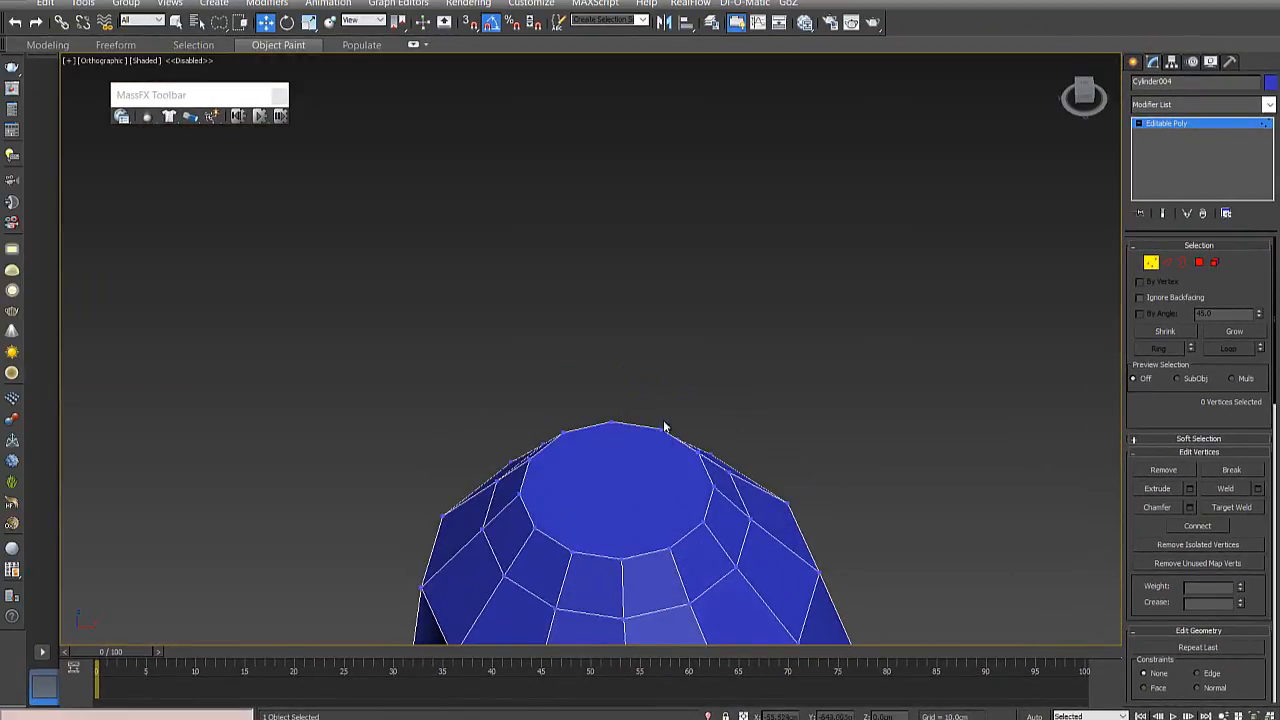
scroll(666, 439, "down", 3)
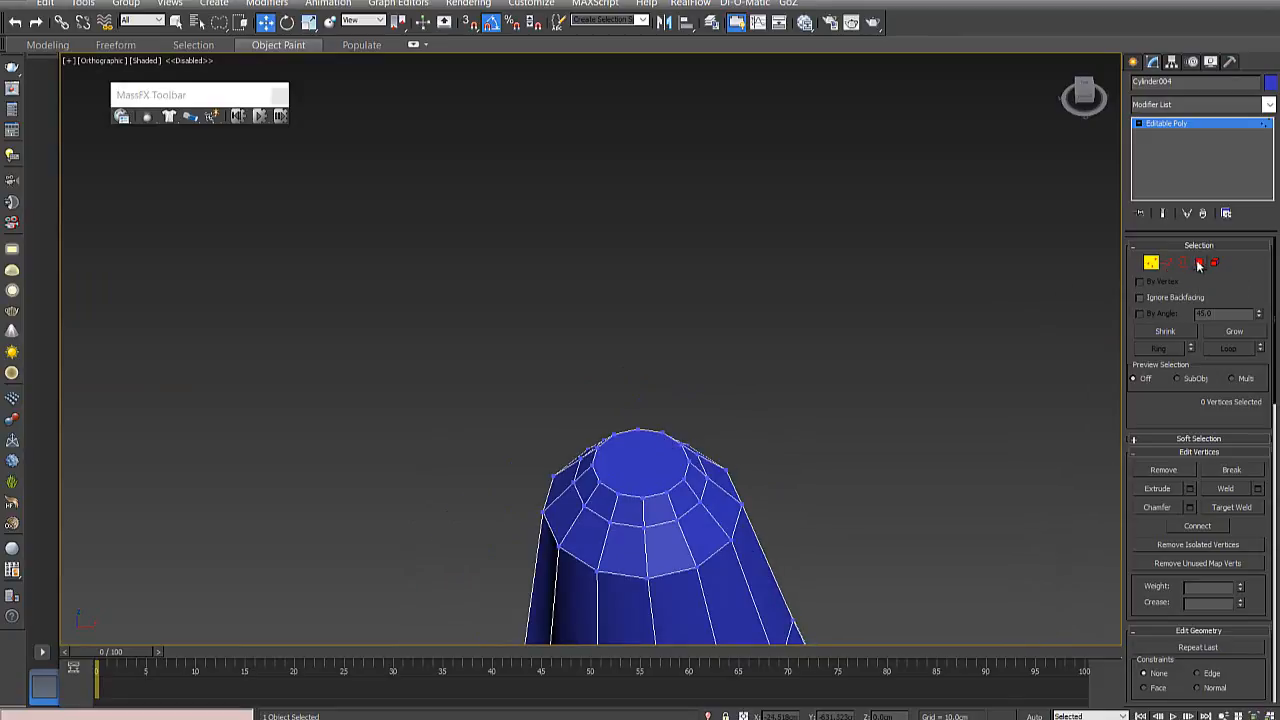
left_click(1199, 264)
left_click(794, 404)
left_click(645, 482)
scroll(637, 478, "up", 3)
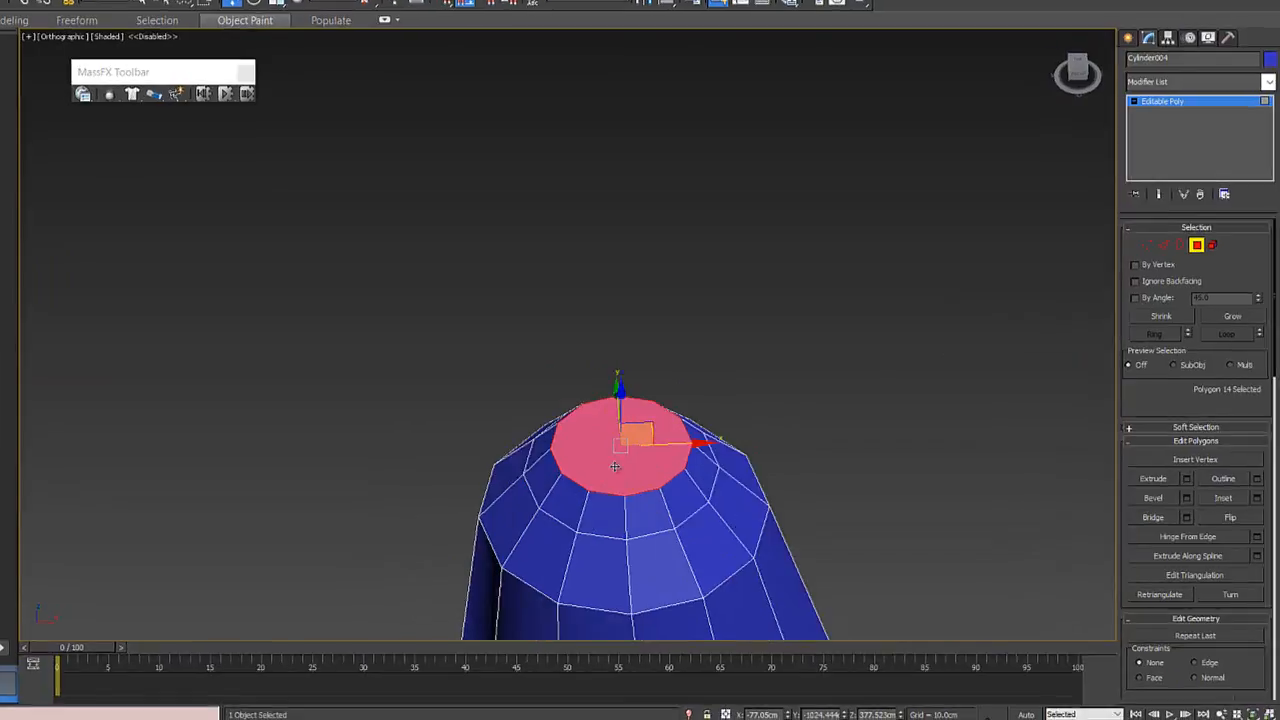
middle_click_drag(624, 448, 652, 480, "alt")
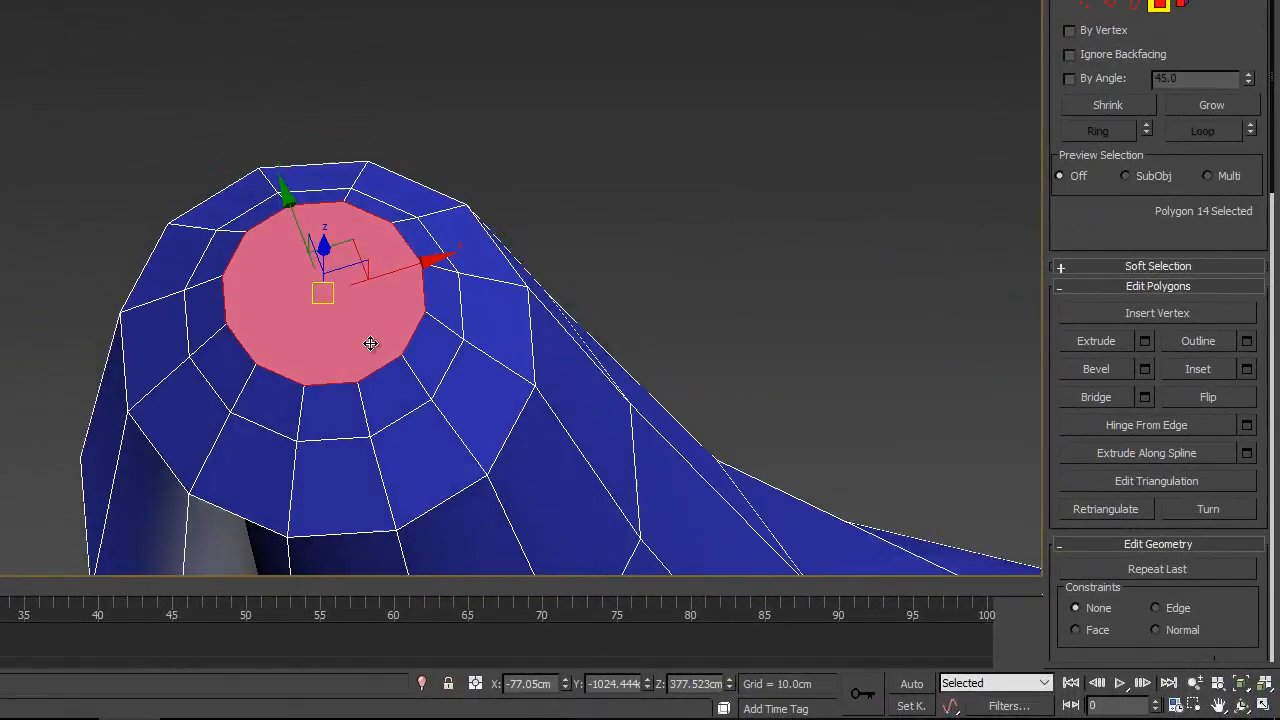
middle_click_drag(370, 344, 371, 340, "alt")
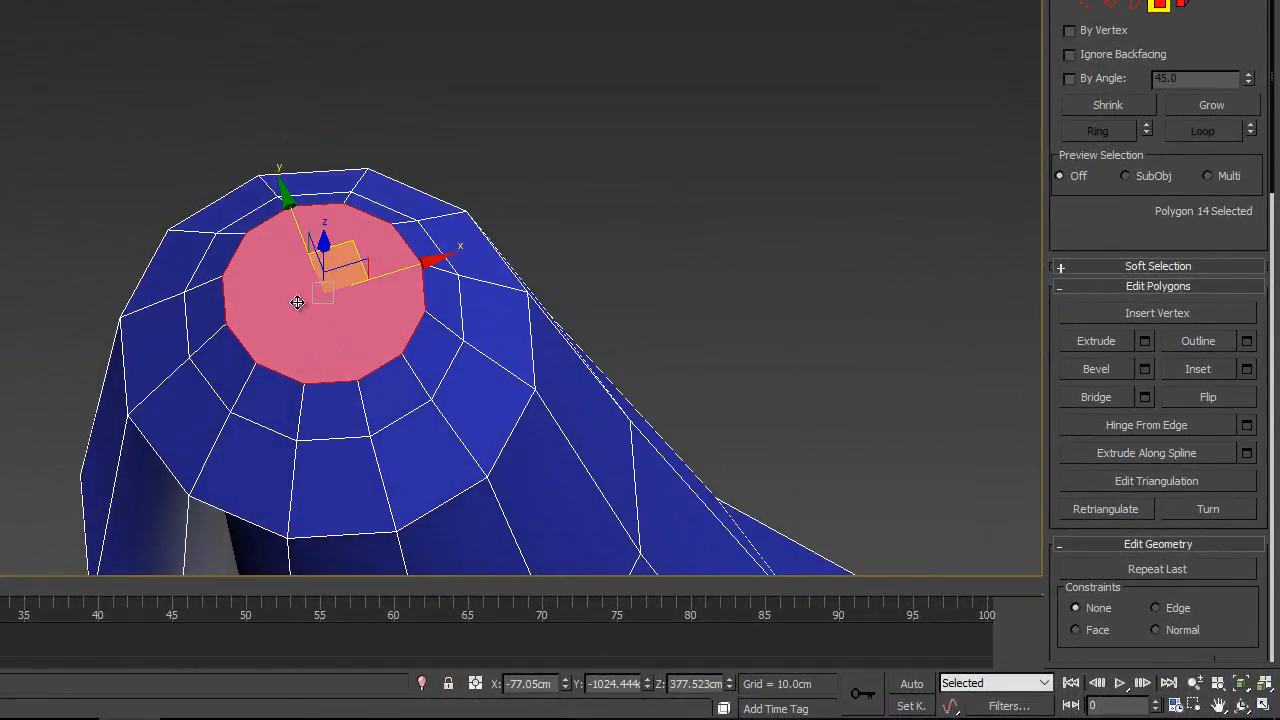
middle_click_drag(297, 302, 411, 230, "alt")
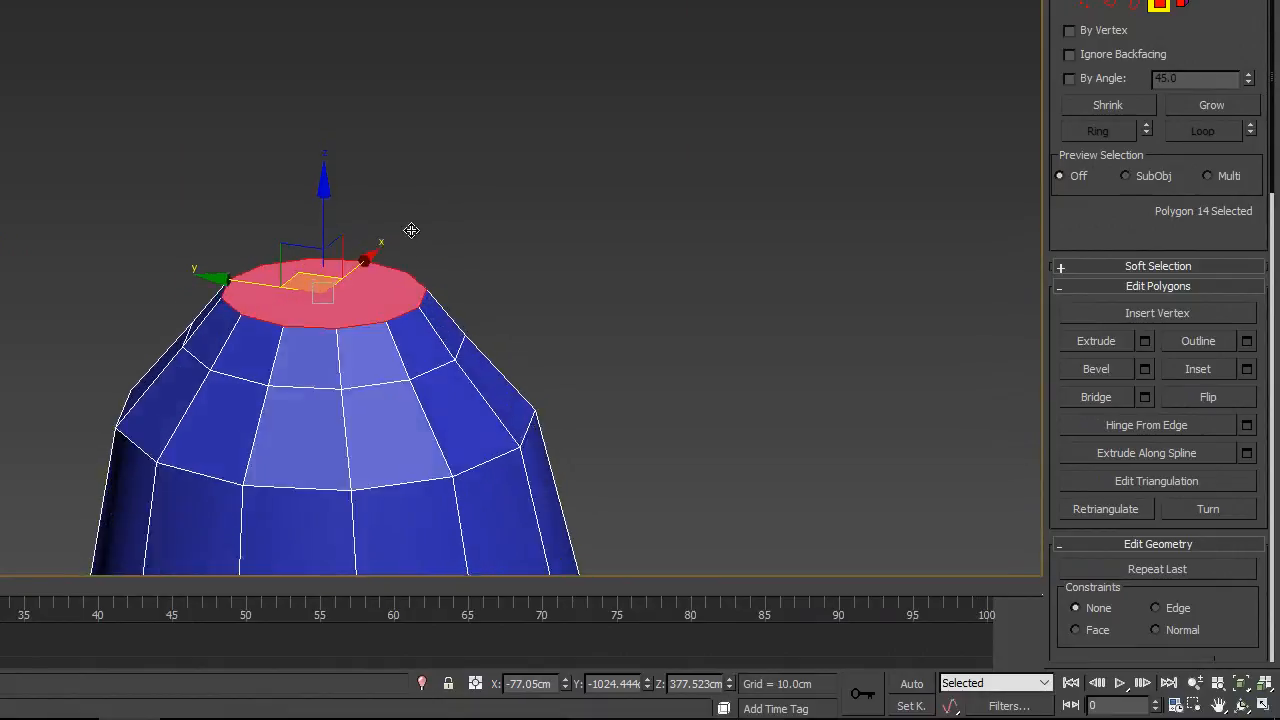
middle_click_drag(297, 243, 314, 311, "alt")
right_click(313, 311)
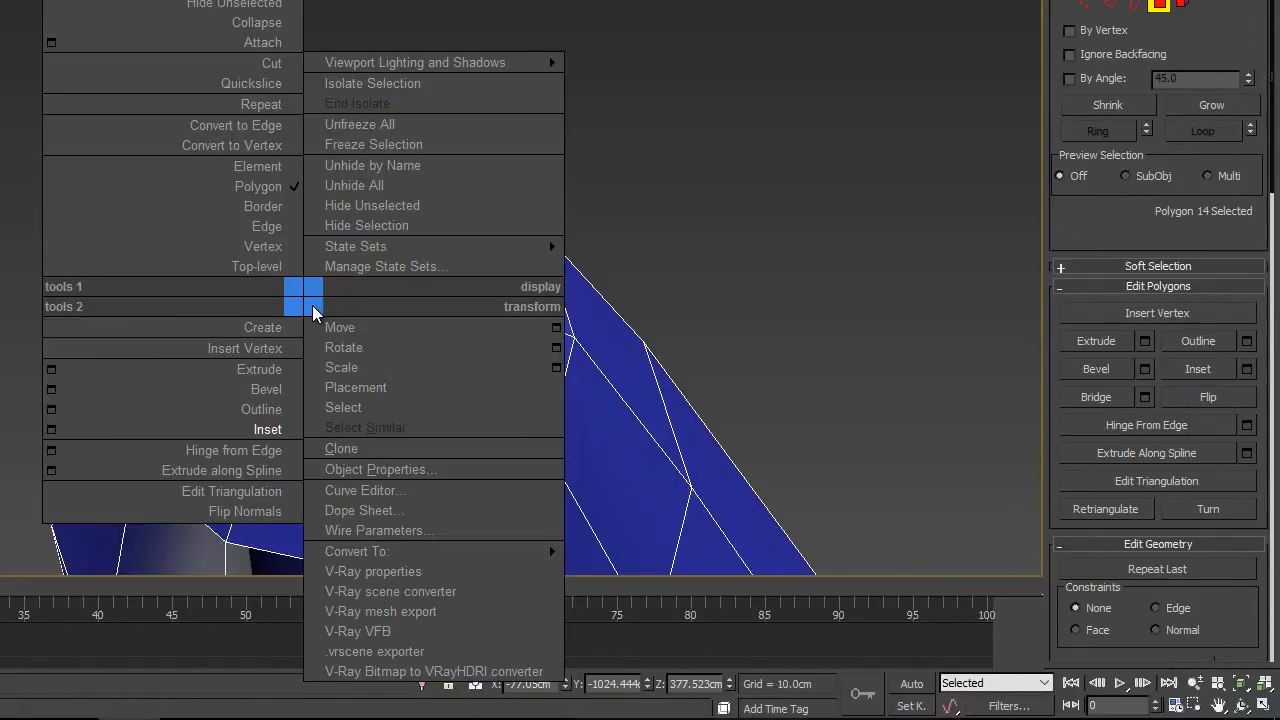
left_click(283, 429)
left_click_drag(363, 294, 369, 388)
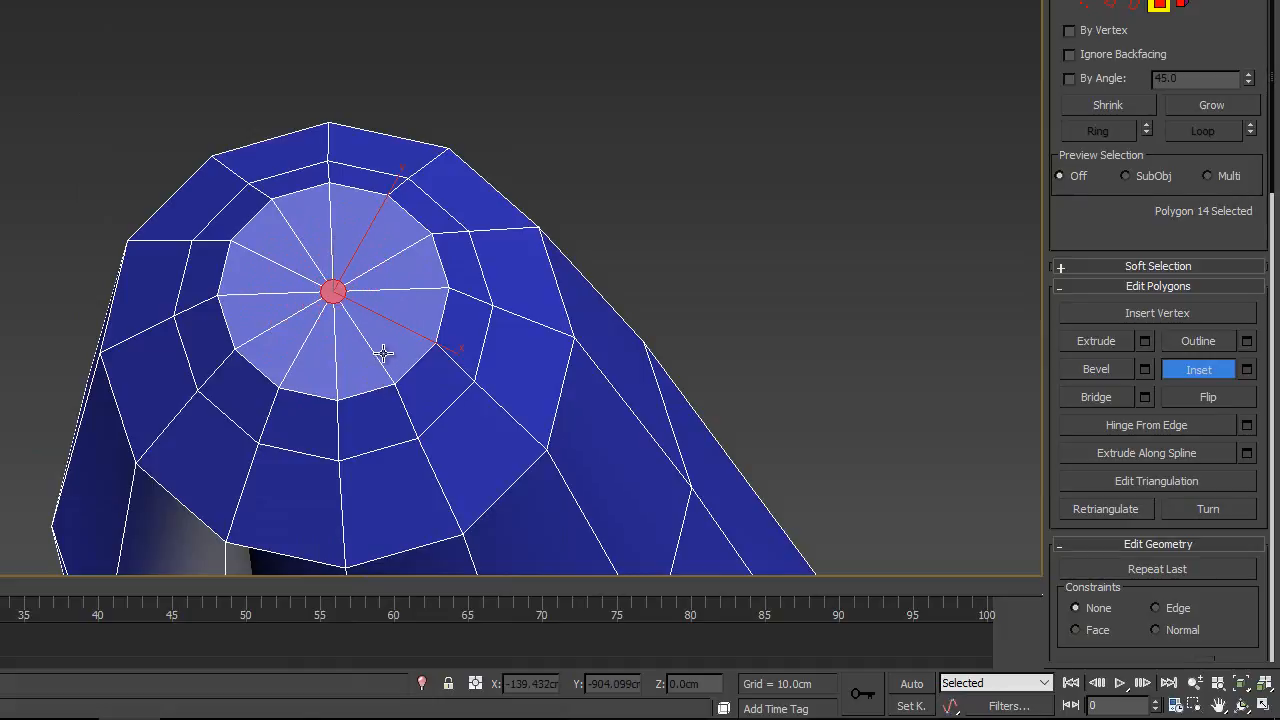
- Raise the tiny centre polygon along Z to about 378.4 cm to give the horn tip a shallow peak
key("w")
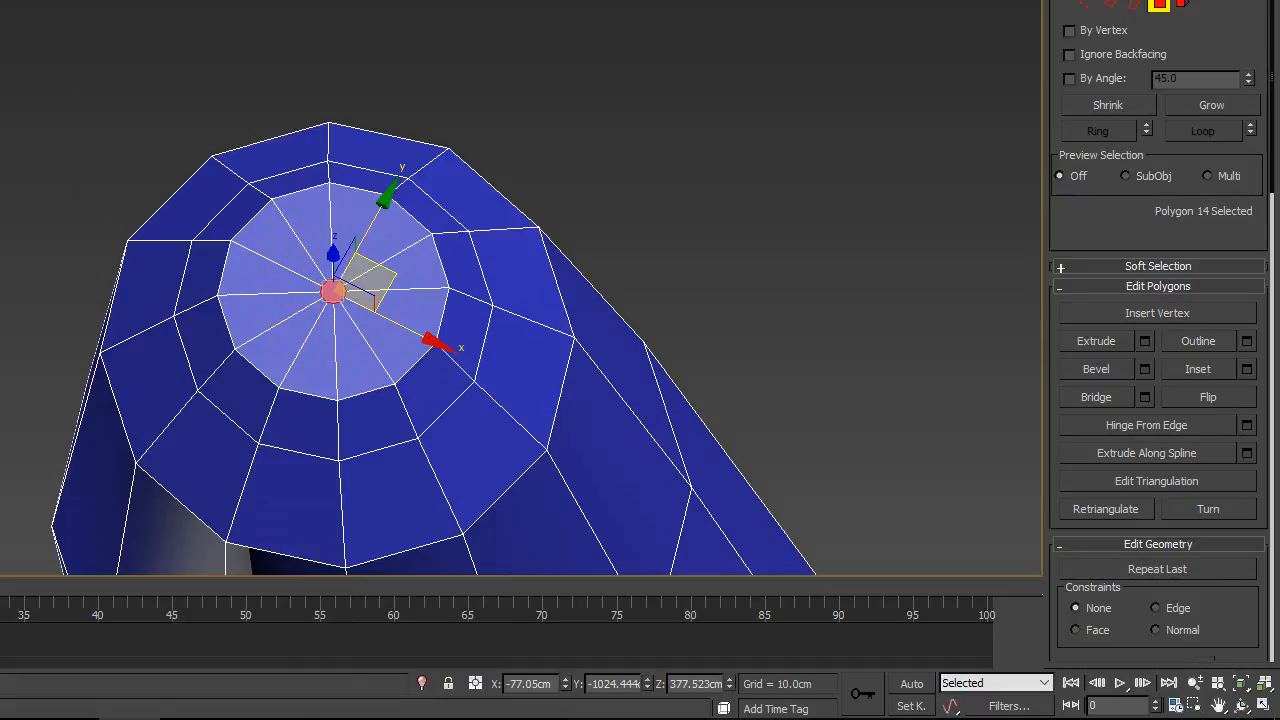
middle_click_drag(471, 309, 471, 194, "alt")
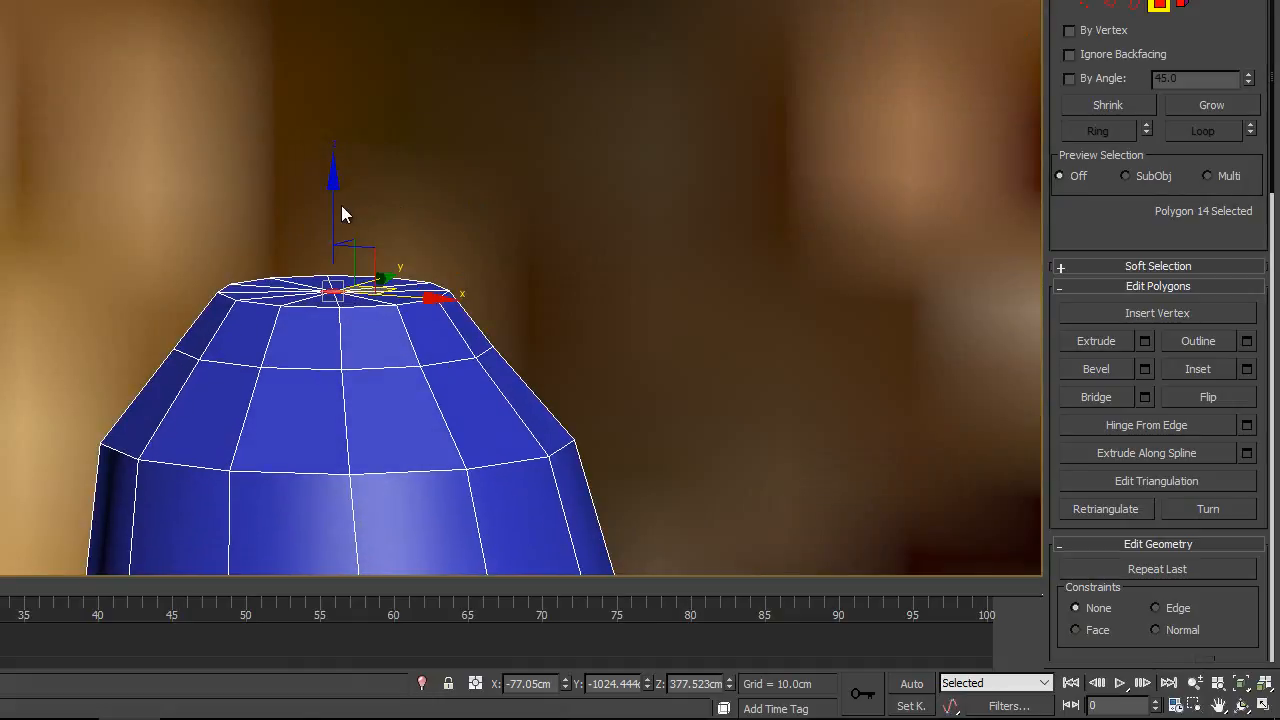
left_click_drag(333, 182, 333, 187)
left_click_drag(332, 174, 332, 173)
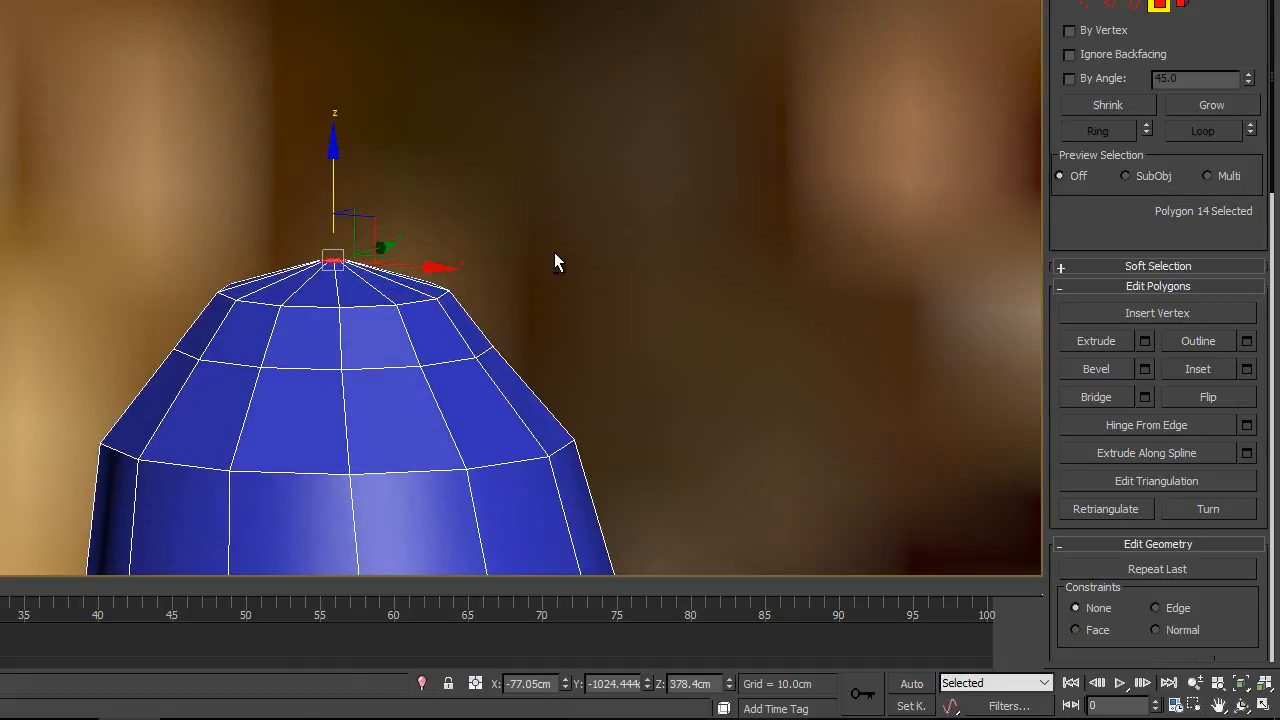
middle_click_drag(554, 252, 531, 286, "alt")
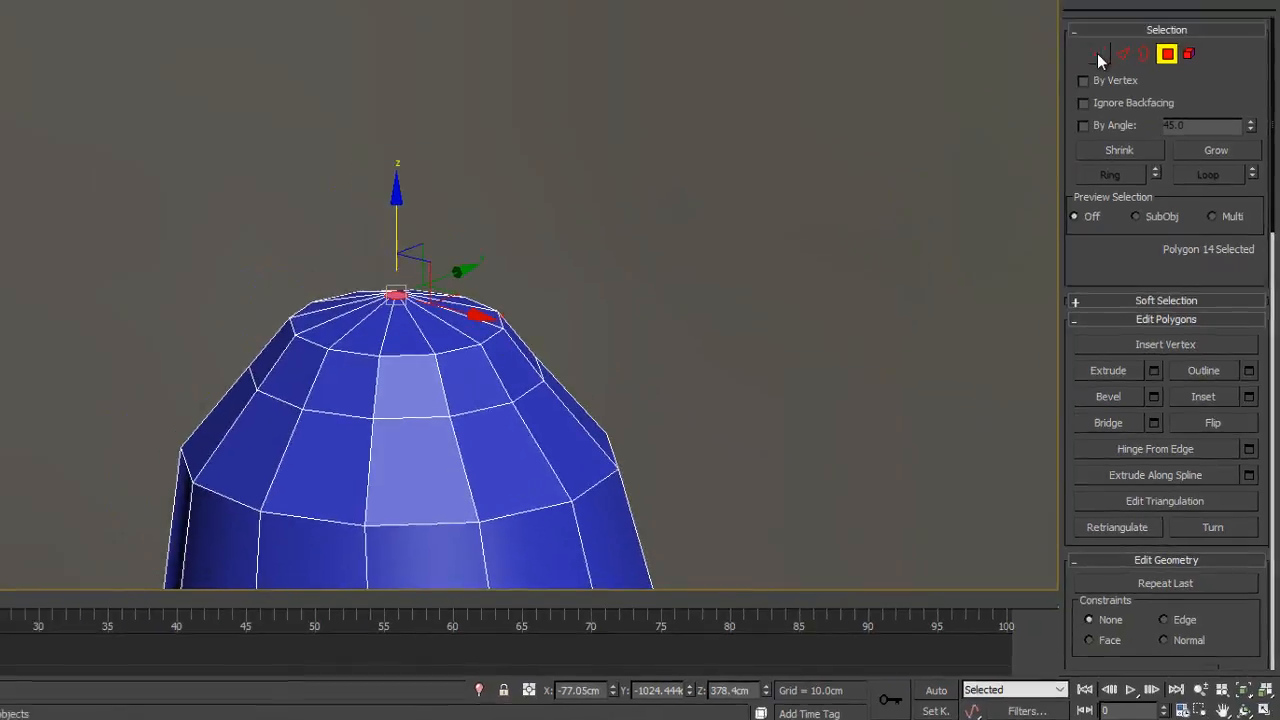
- Switch to vertex editing and inspect the horn tip and its small centre ring up close and from a distance
left_click(1097, 53)
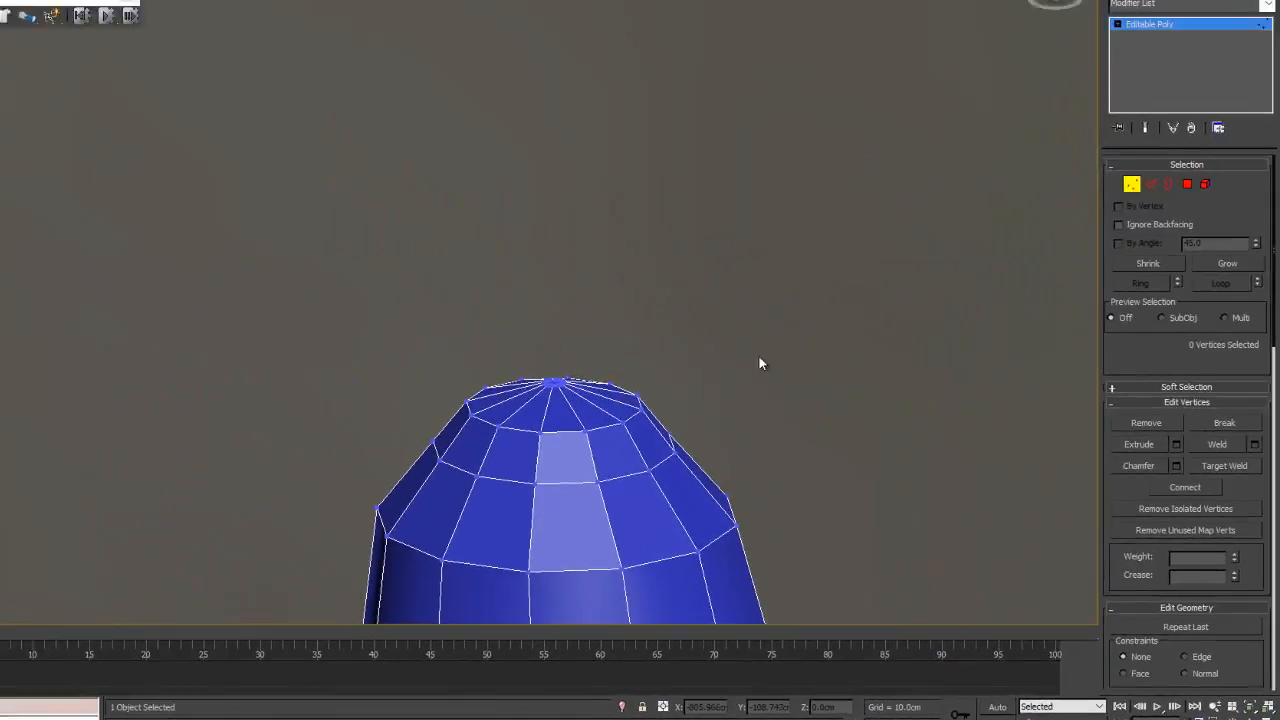
scroll(433, 282, "up", 2)
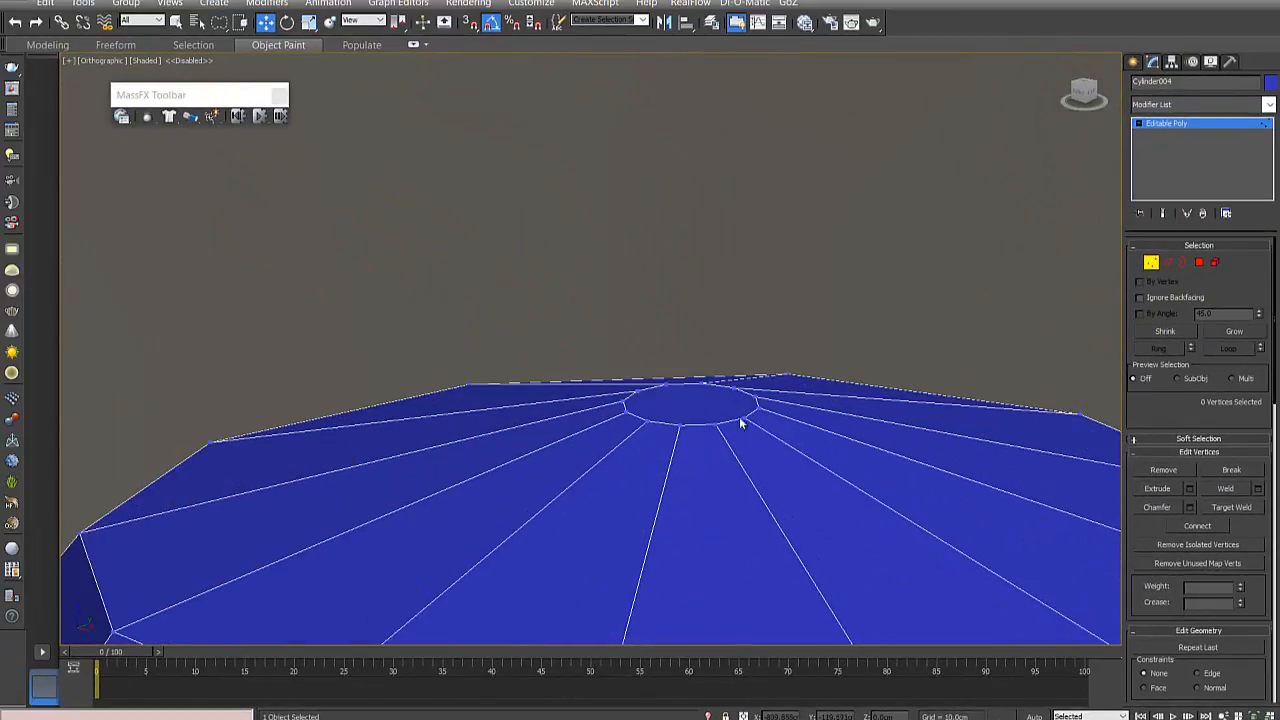
scroll(677, 448, "down", 5)
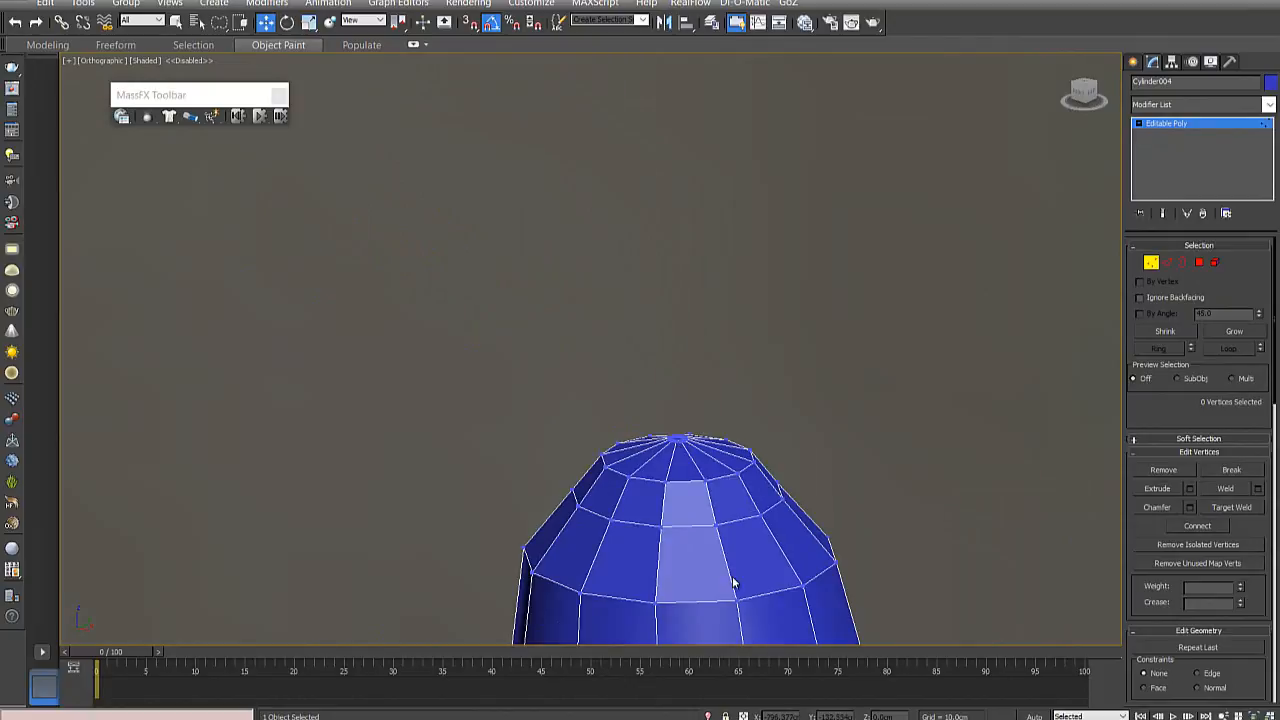
mouse_move(734, 583)
middle_mouse_down()
mouse_move(681, 372)
mouse_move(734, 583)
middle_mouse_up()
middle_click_drag(696, 465, 674, 331)
scroll(671, 362, "down", 6)
scroll(689, 416, "down", 4)
scroll(686, 405, "up", 10)
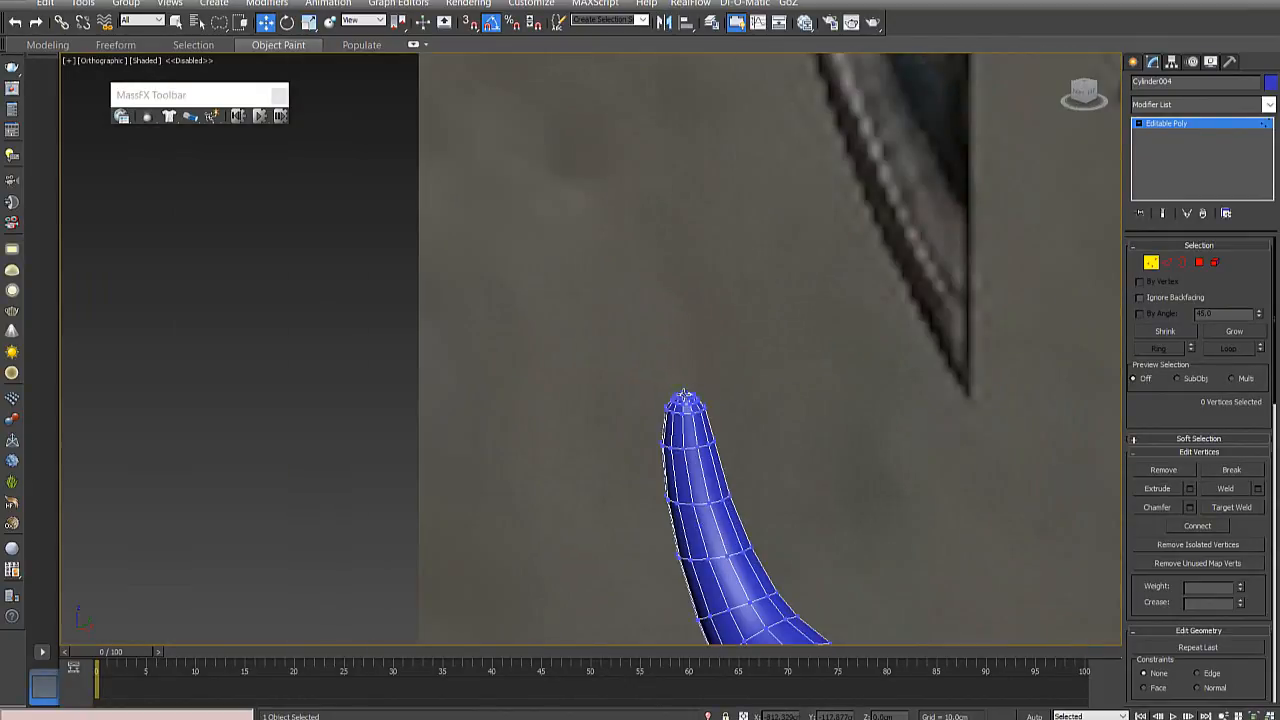
middle_click_drag(683, 384, 689, 428, "alt")
middle_click_drag(709, 482, 654, 394)
scroll(656, 392, "up", 5)
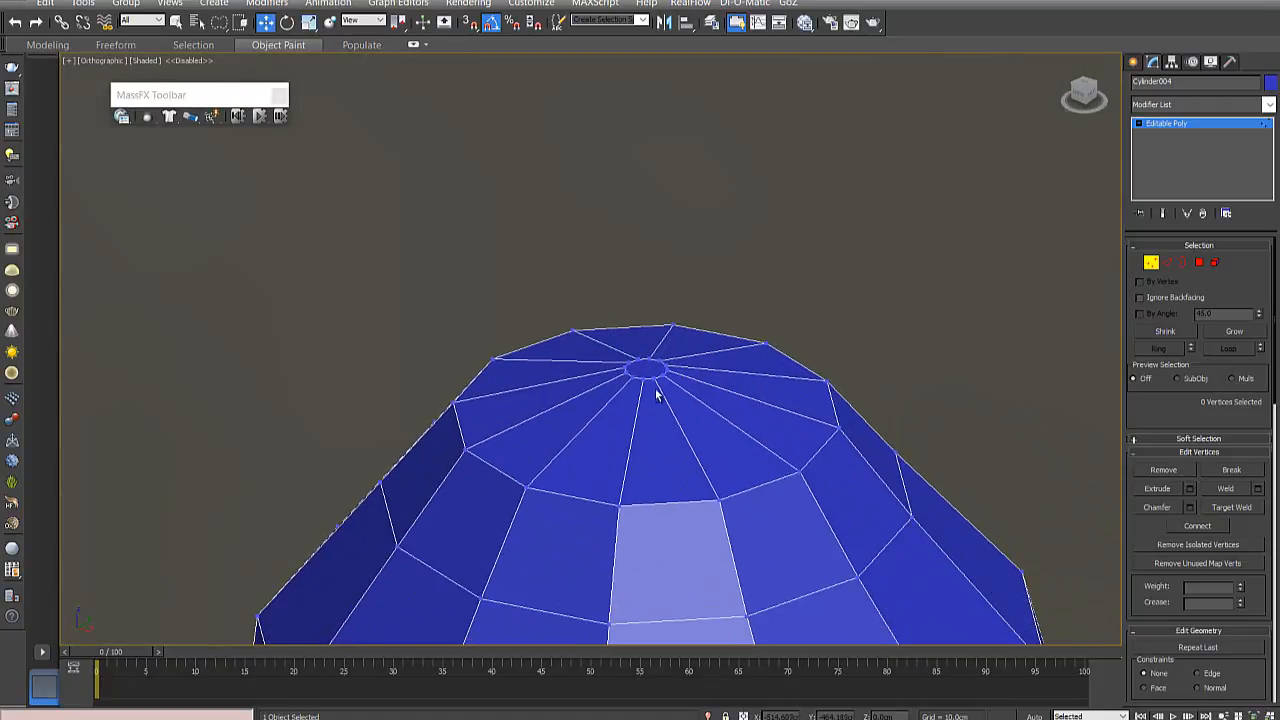
- Select all 12 vertices around the small ring at the peak of the horn tip and check the selection from several angles
left_click(654, 373)
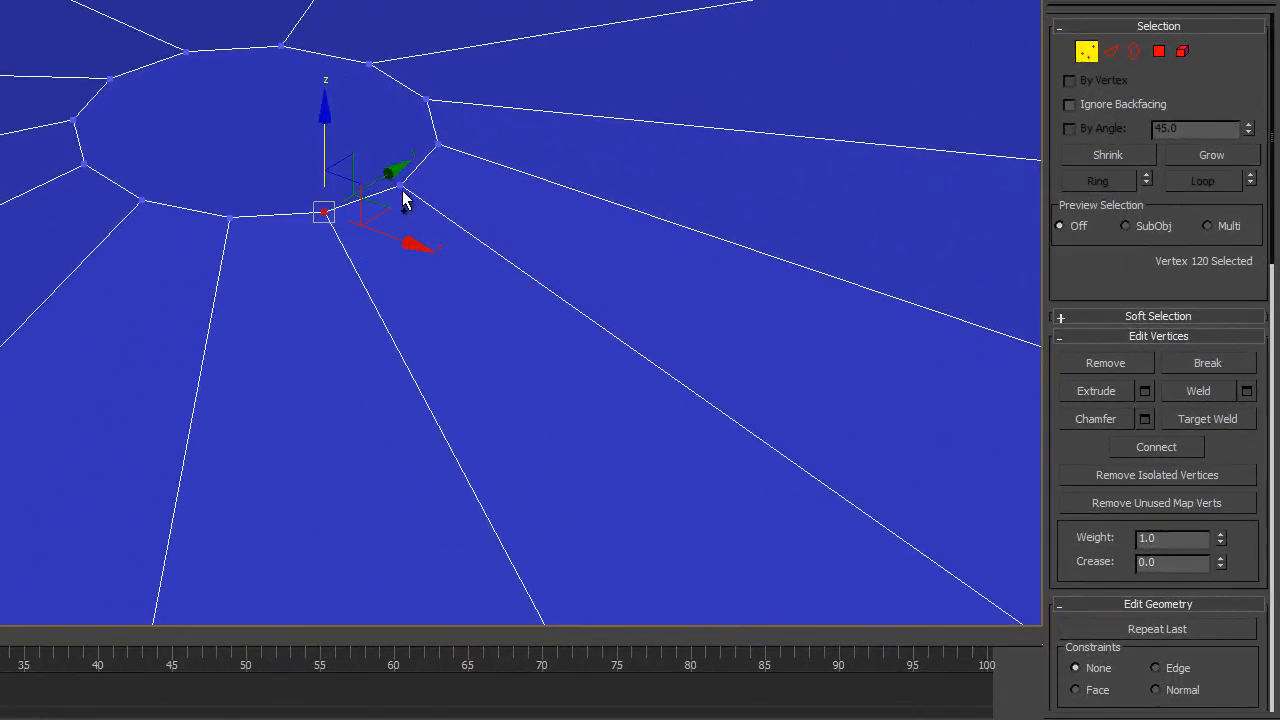
left_click(437, 147, "ctrl")
left_click(437, 147, "ctrl")
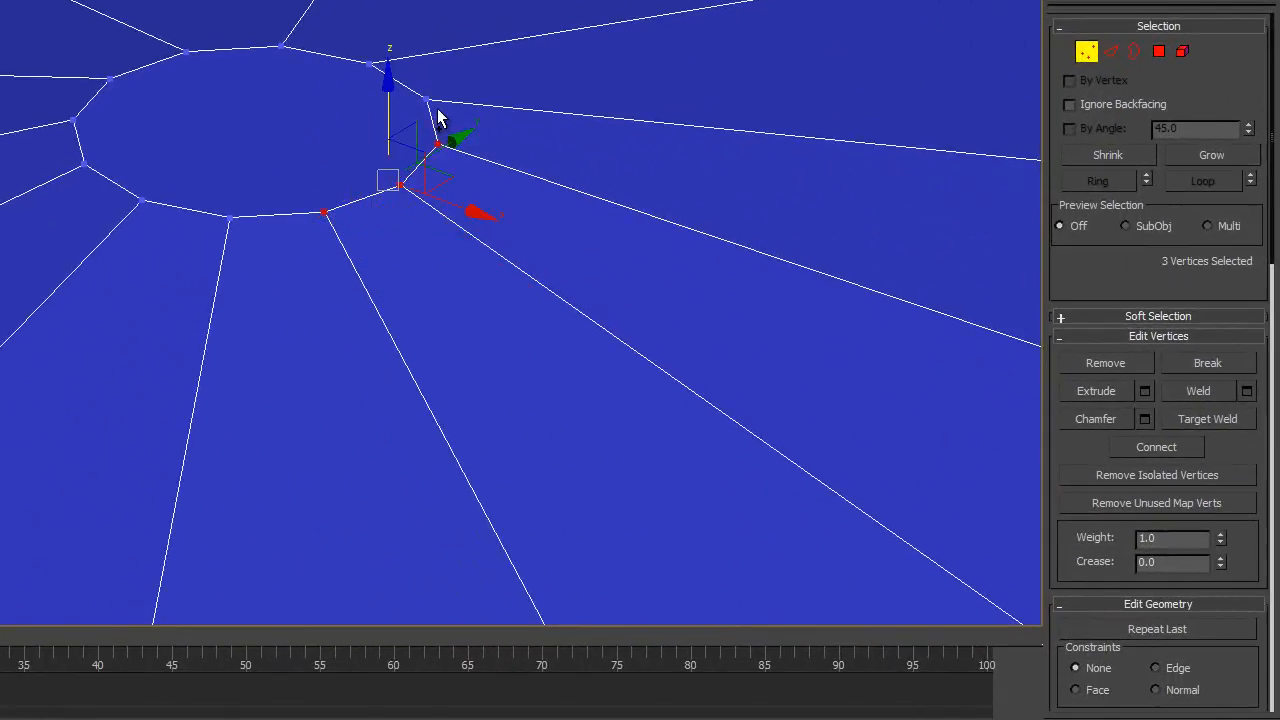
left_click(427, 100, "ctrl")
left_click(366, 63, "ctrl")
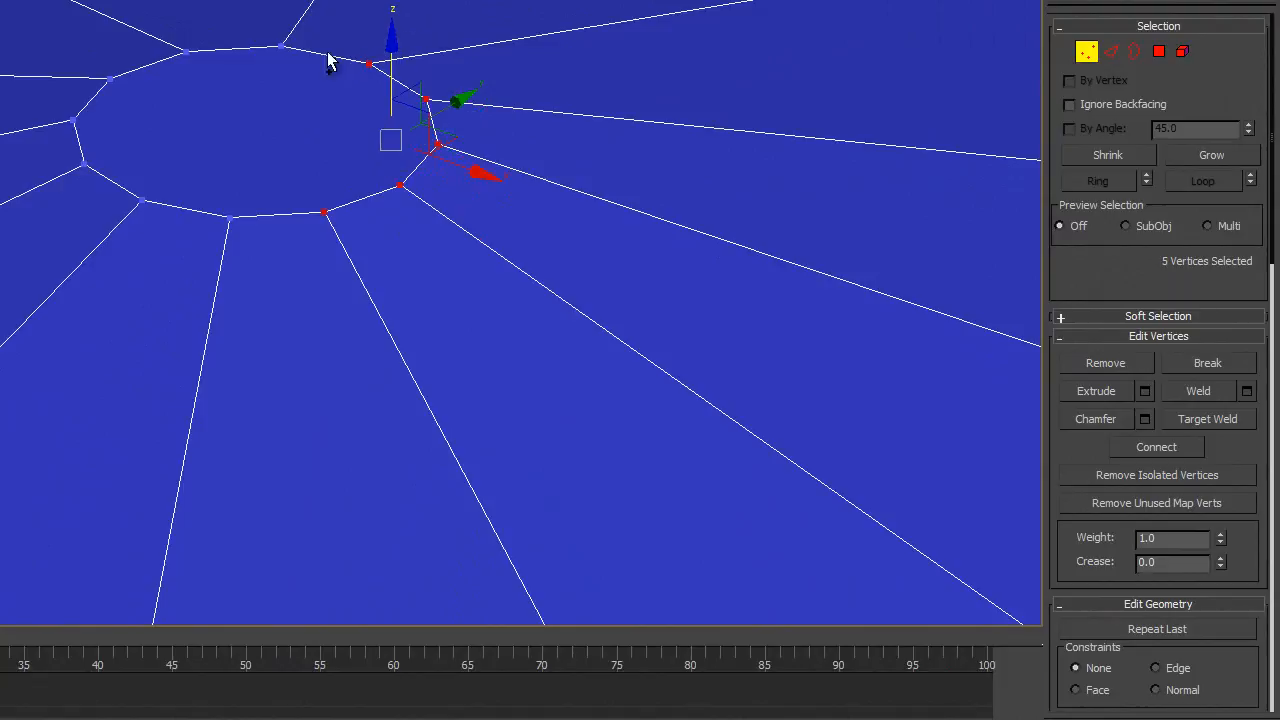
left_click(283, 47, "ctrl")
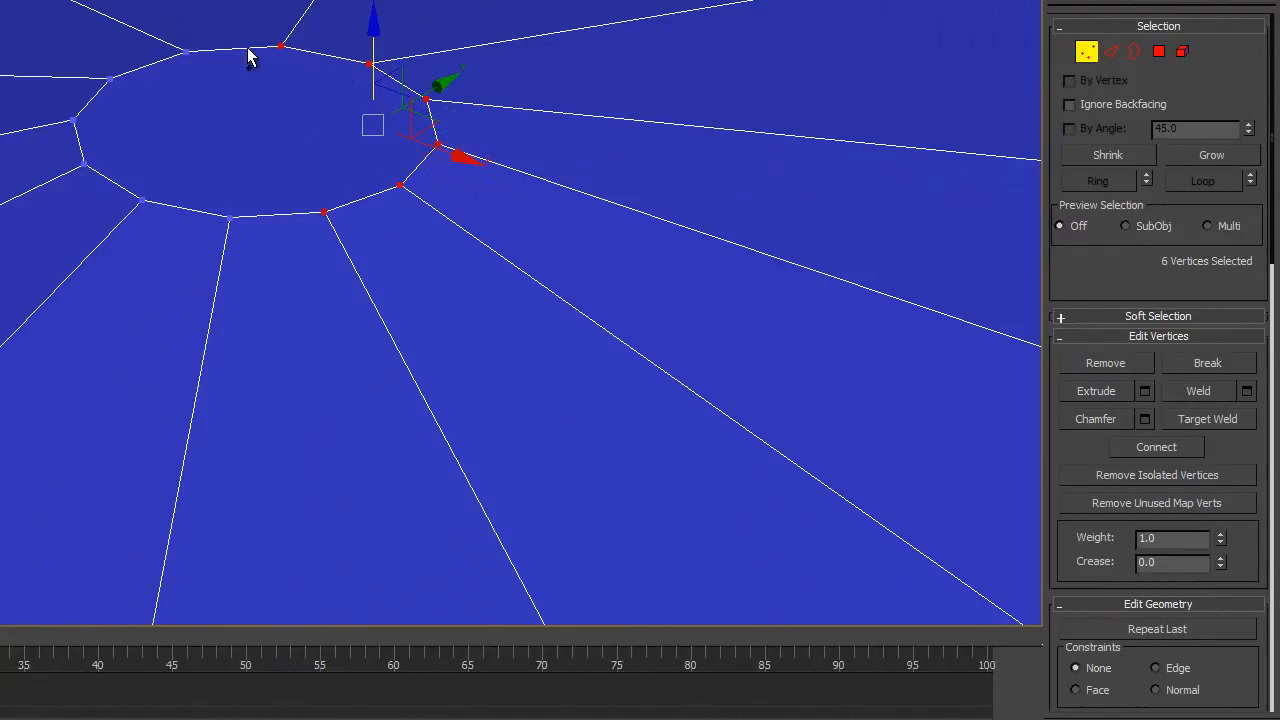
left_click(184, 51, "ctrl")
left_click(110, 78, "ctrl")
left_click(72, 121, "ctrl")
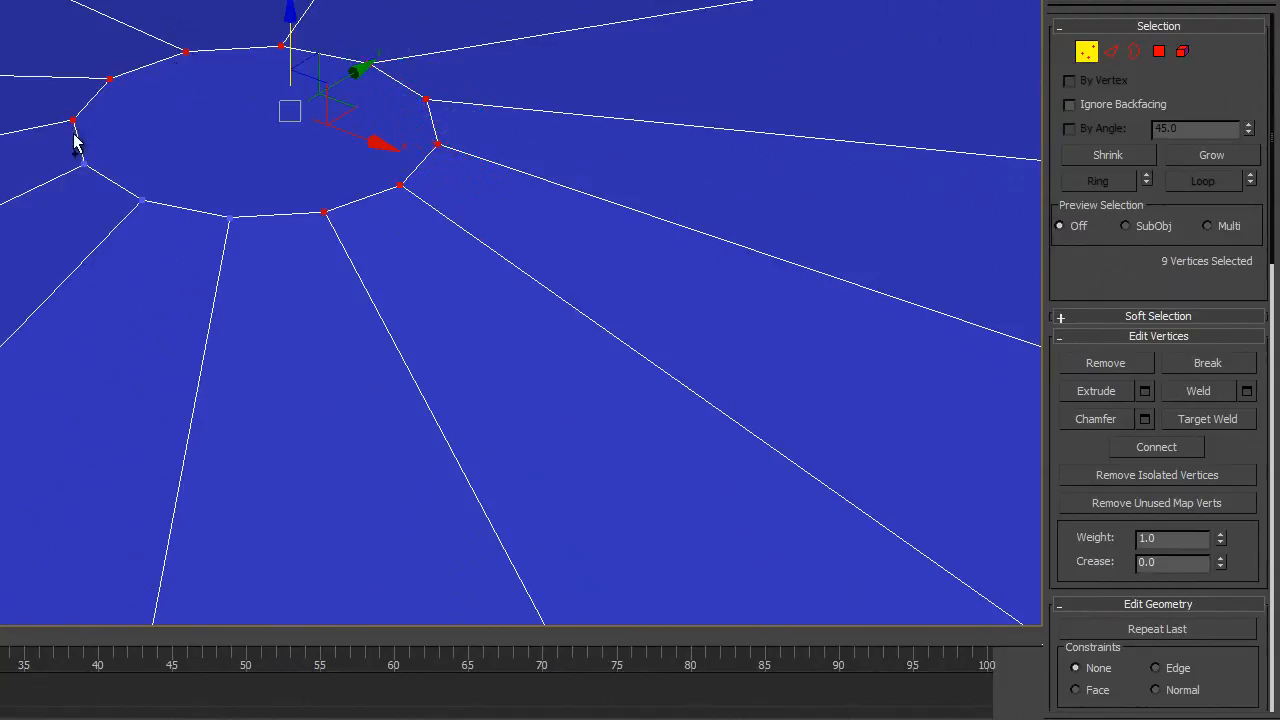
left_click(141, 201, "ctrl")
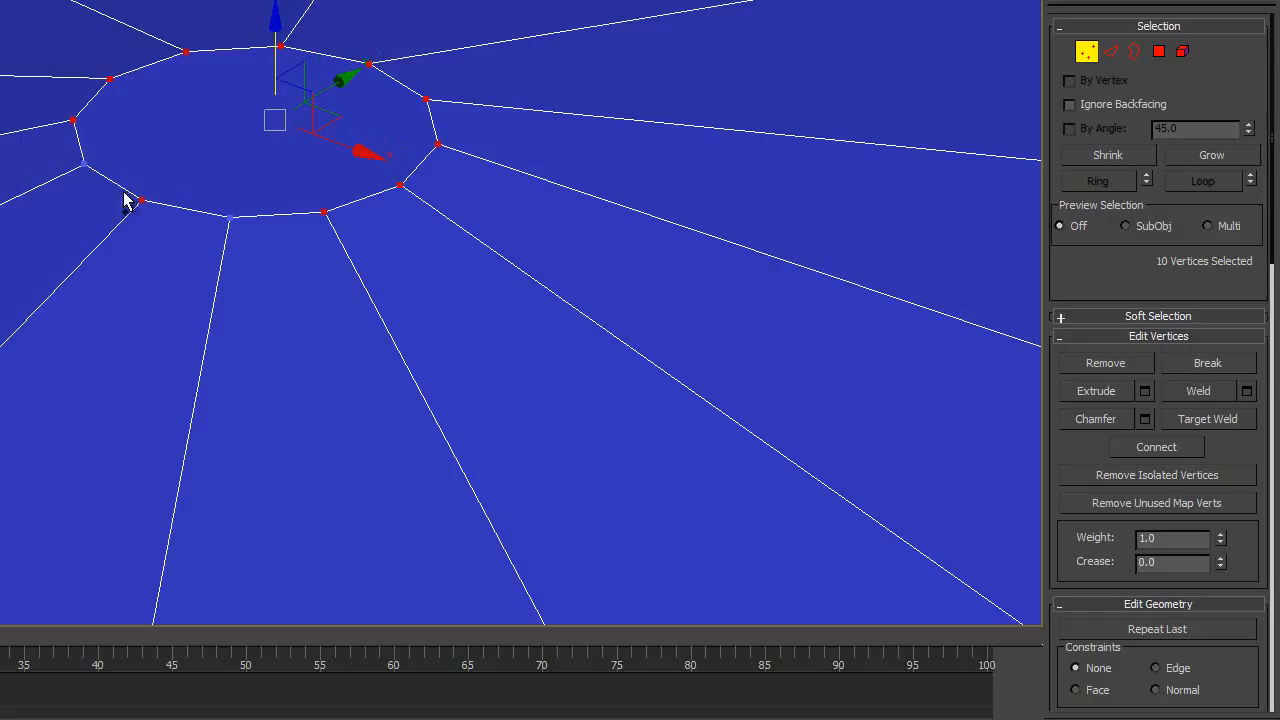
left_click(84, 163, "ctrl")
left_click(228, 216, "ctrl")
scroll(228, 217, "down", 3)
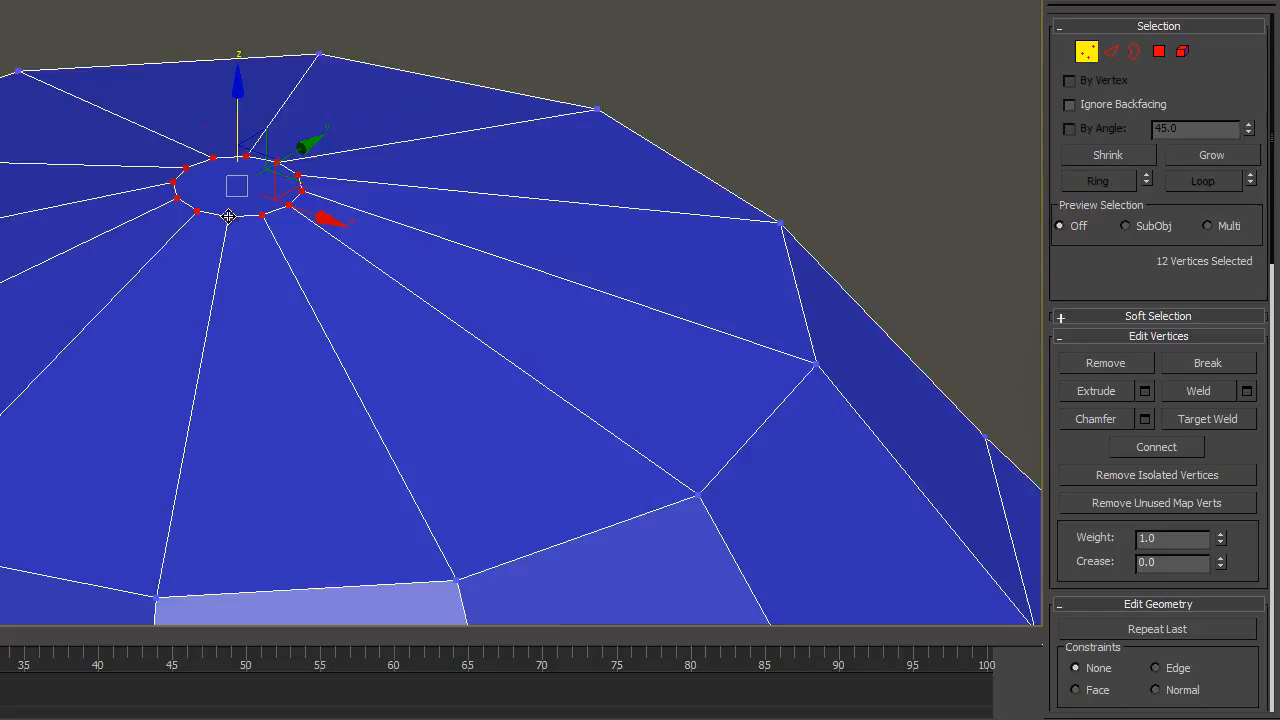
middle_click_drag(276, 267, 308, 280, "alt")
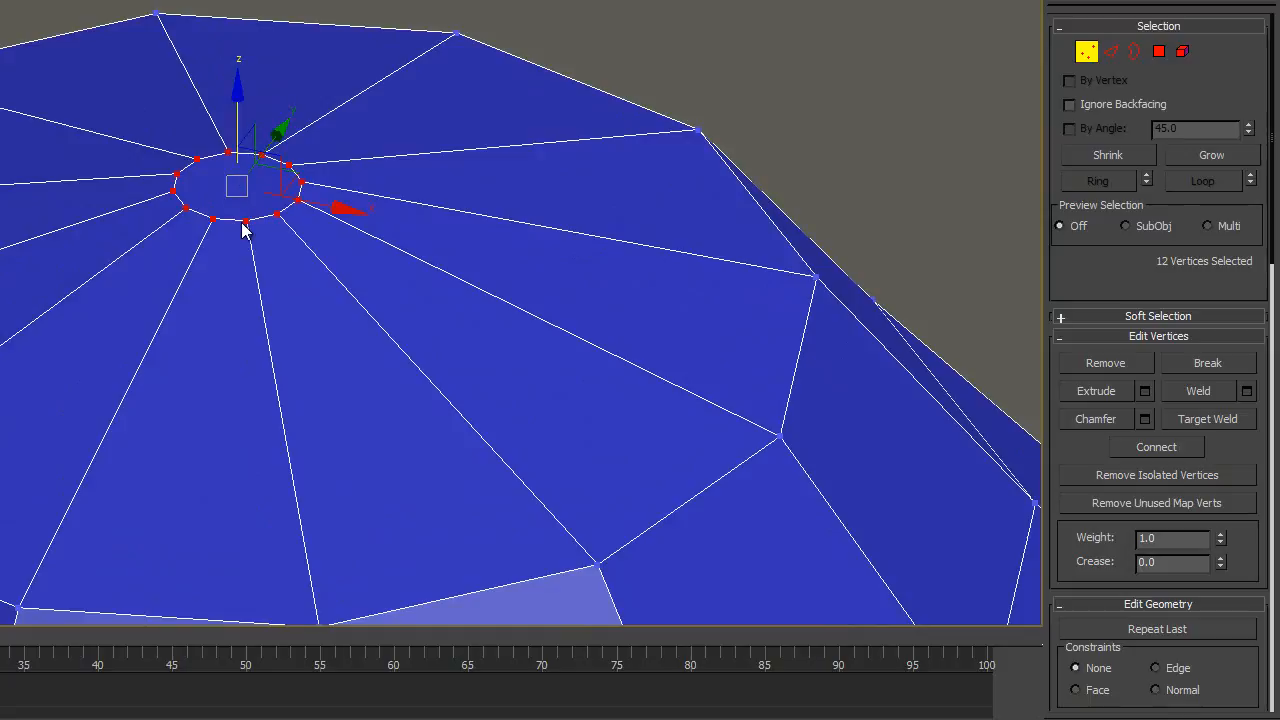
middle_click_drag(306, 251, 235, 215, "alt")
scroll(287, 200, "up", 2)
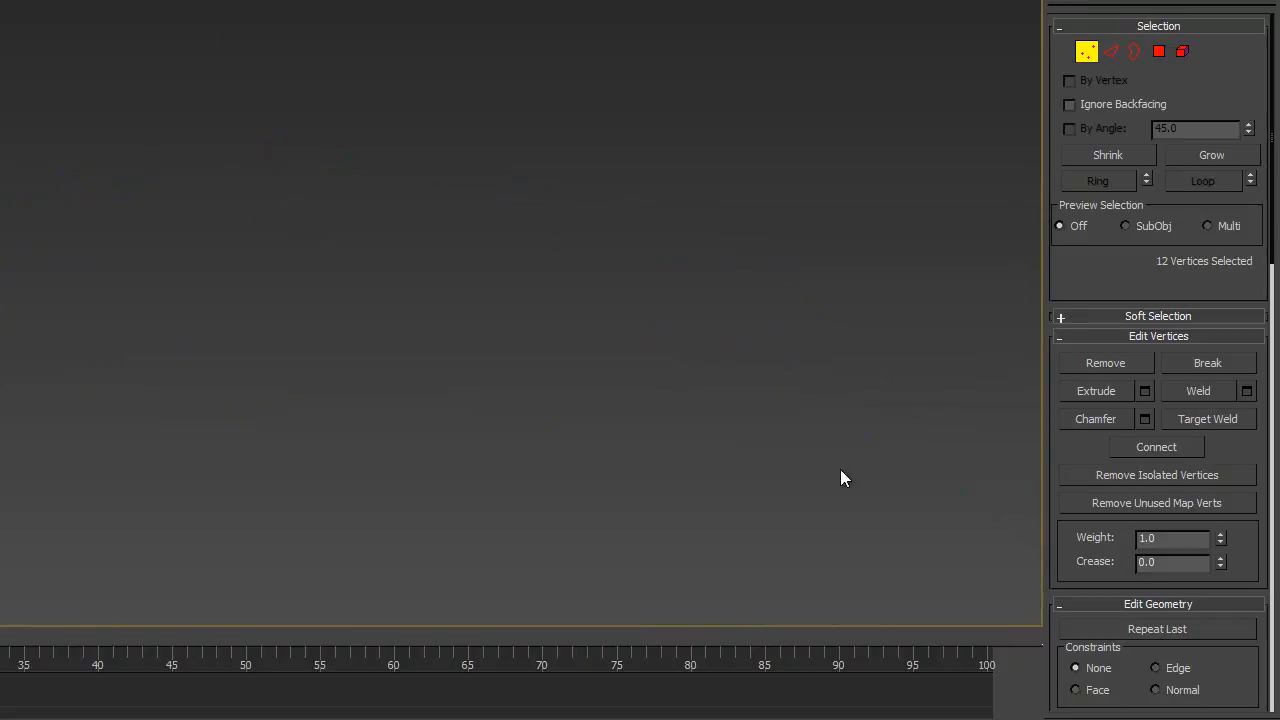
scroll(423, 329, "down", 4)
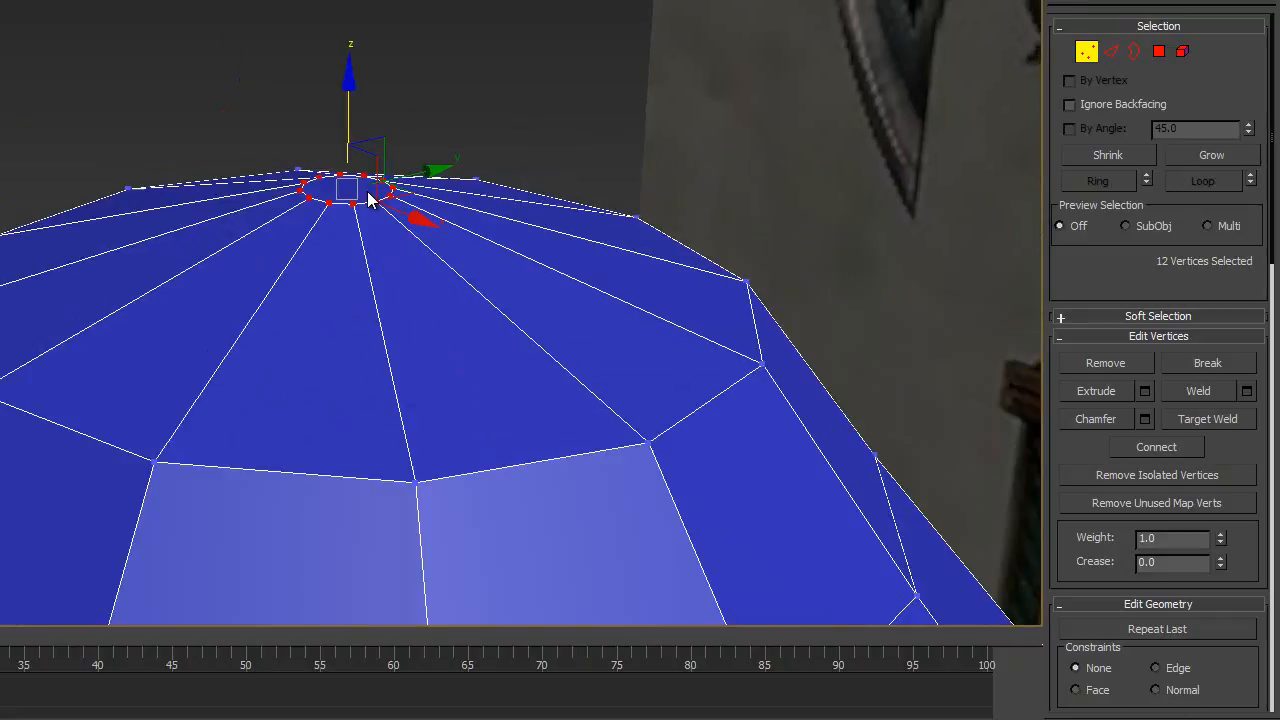
middle_click_drag(391, 234, 280, 129)
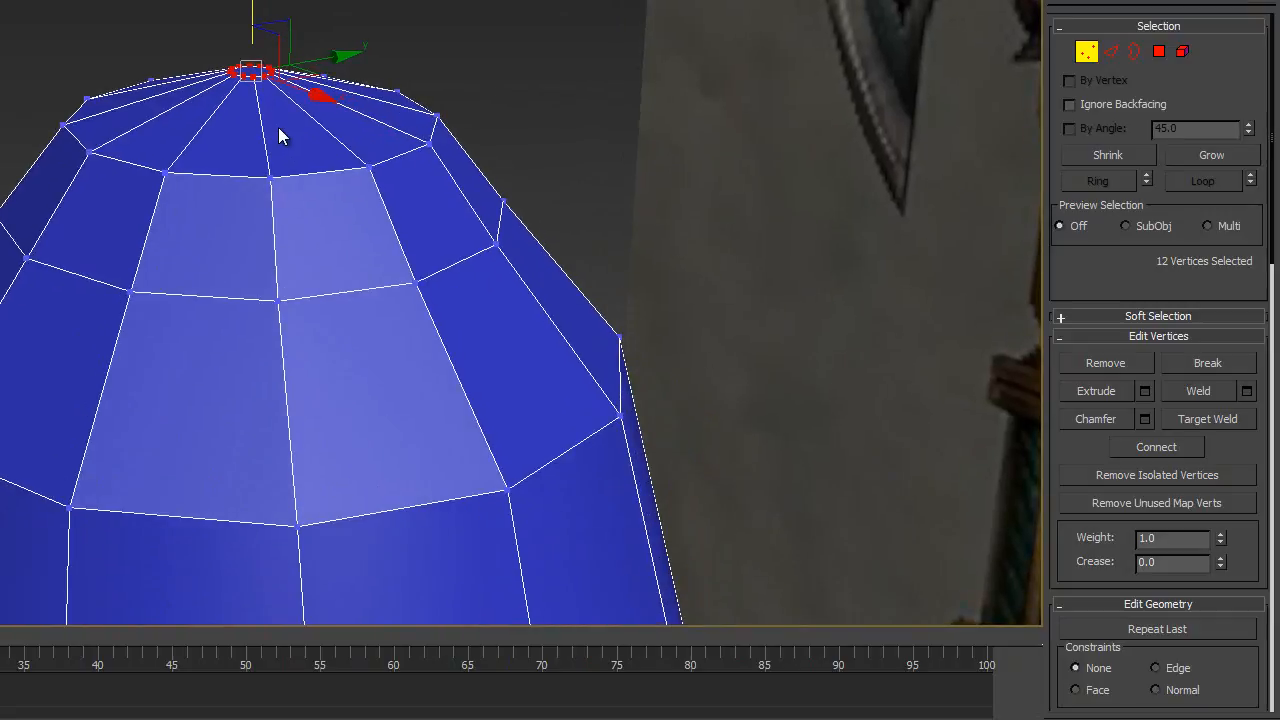
- Weld the 12 selected vertices at the horn tip's peak into a single vertex with a threshold of about 22.508 cm
right_click(270, 76)
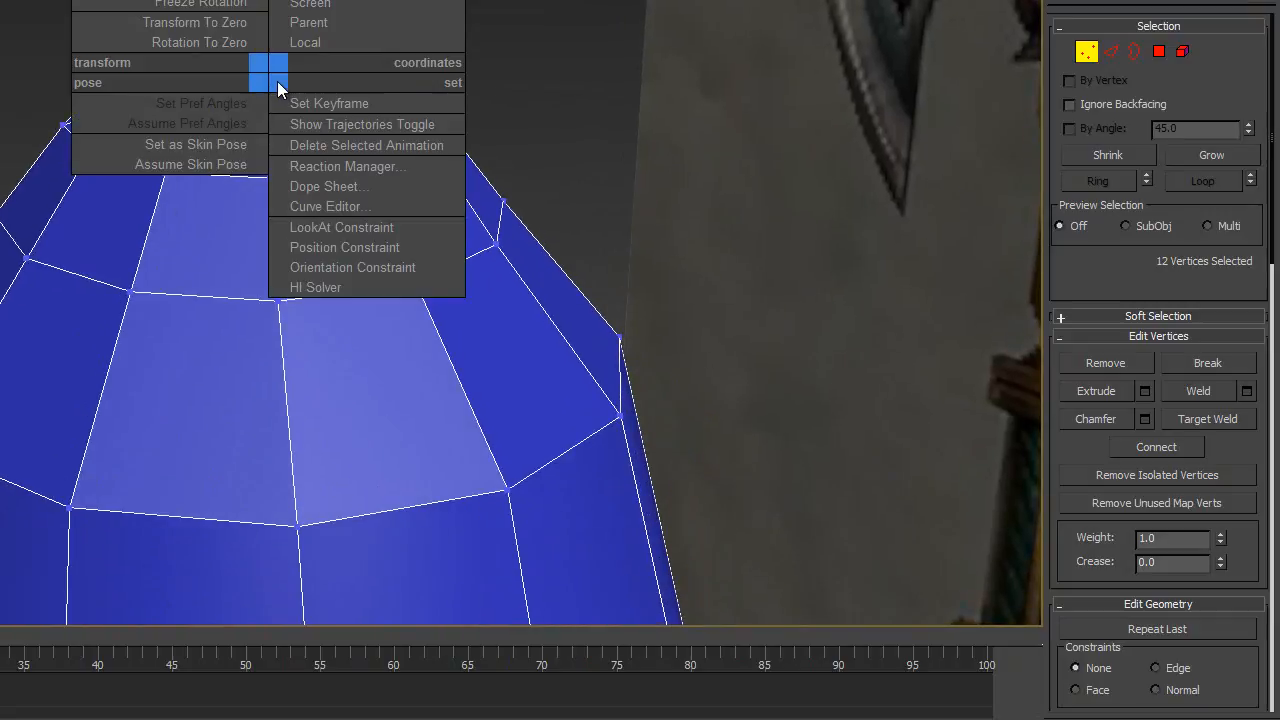
left_click(250, 75)
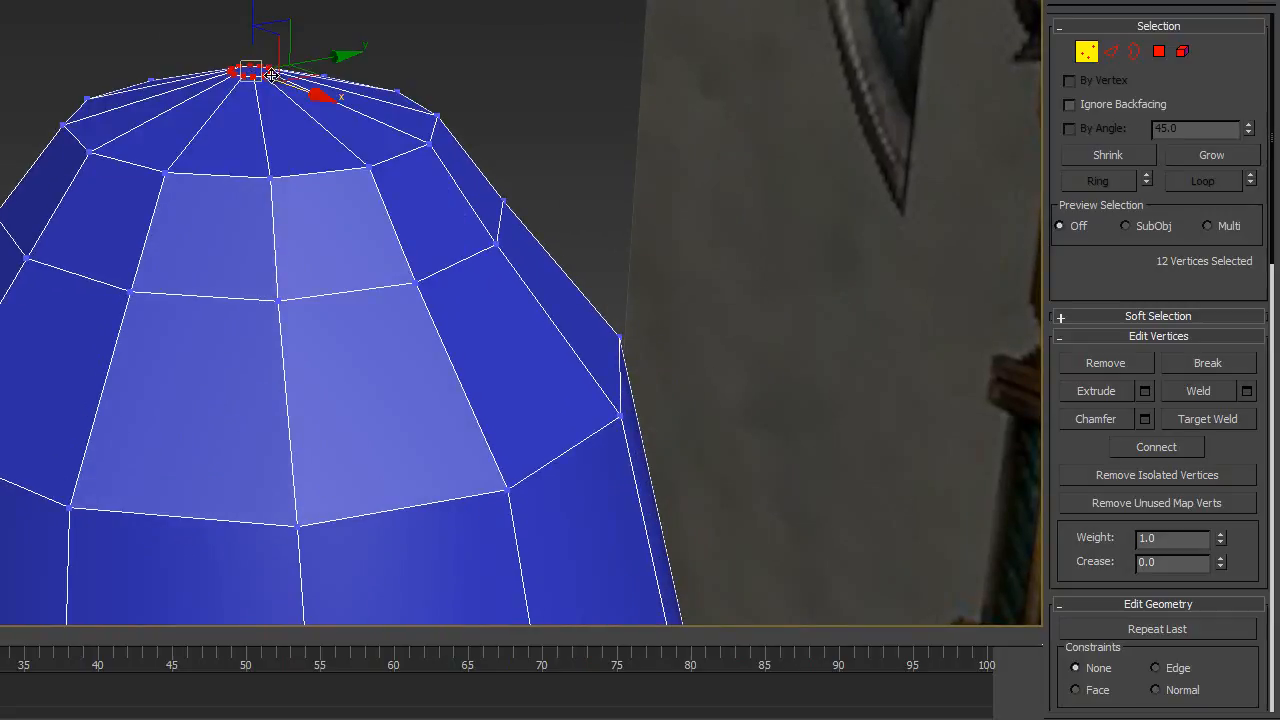
right_click(272, 76)
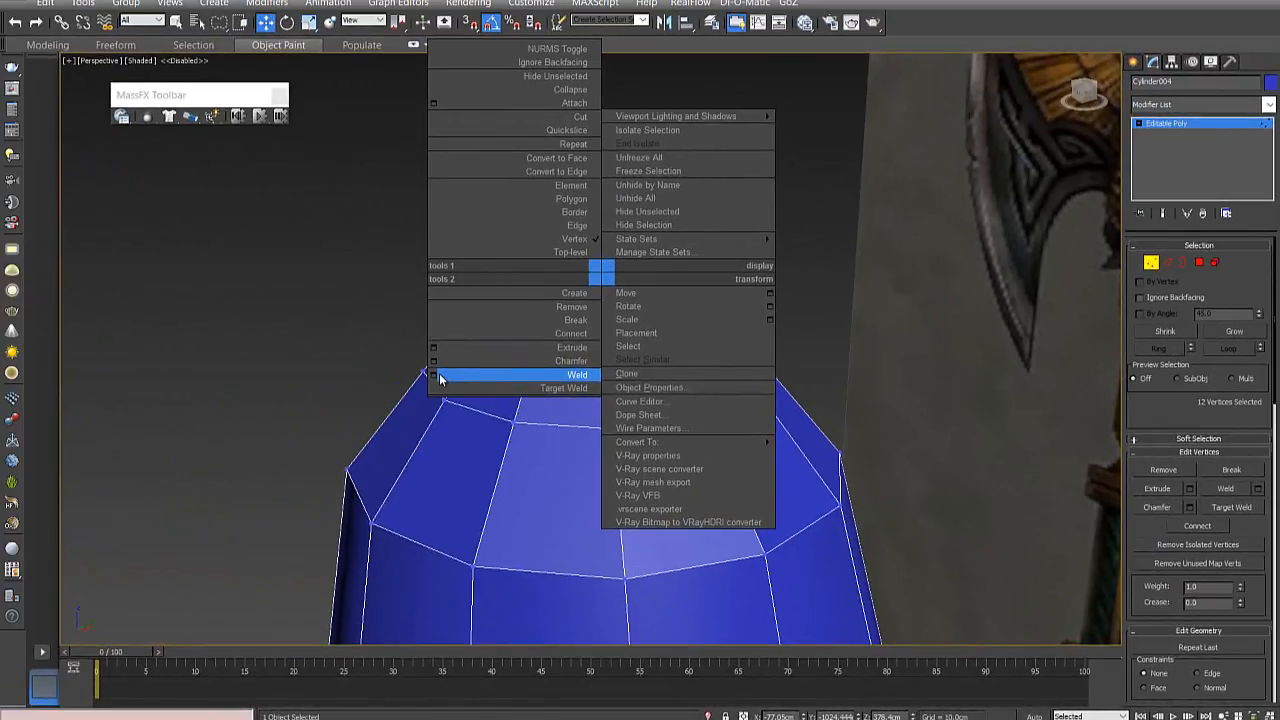
left_click(434, 375)
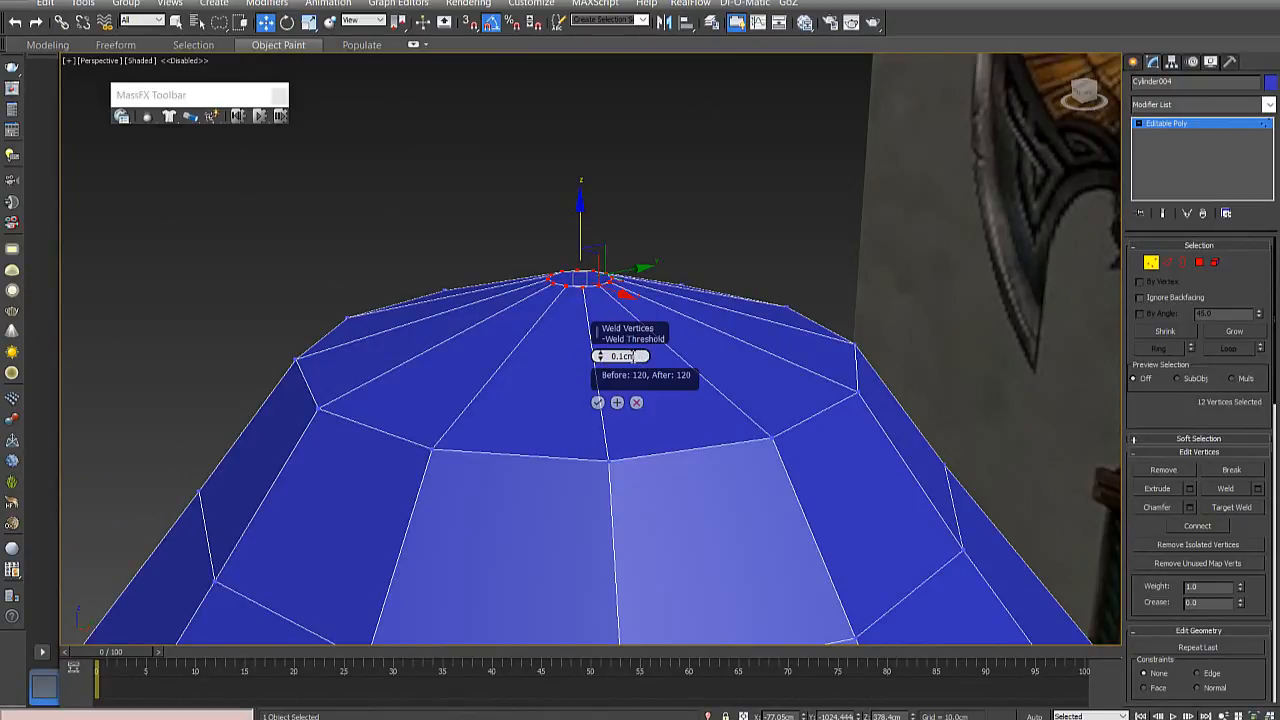
mouse_move(598, 356)
left_mouse_down()
mouse_move(599, 242)
mouse_move(591, 380)
left_mouse_up()
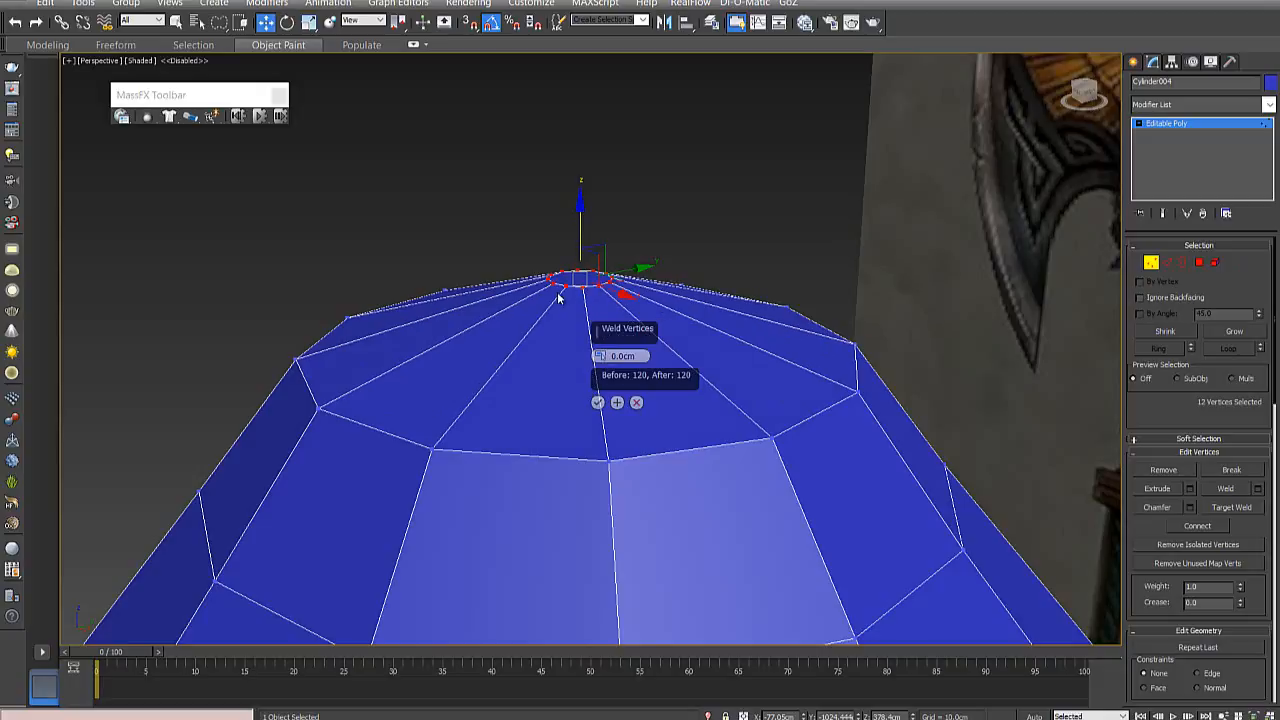
left_click_drag(600, 356, 601, 247)
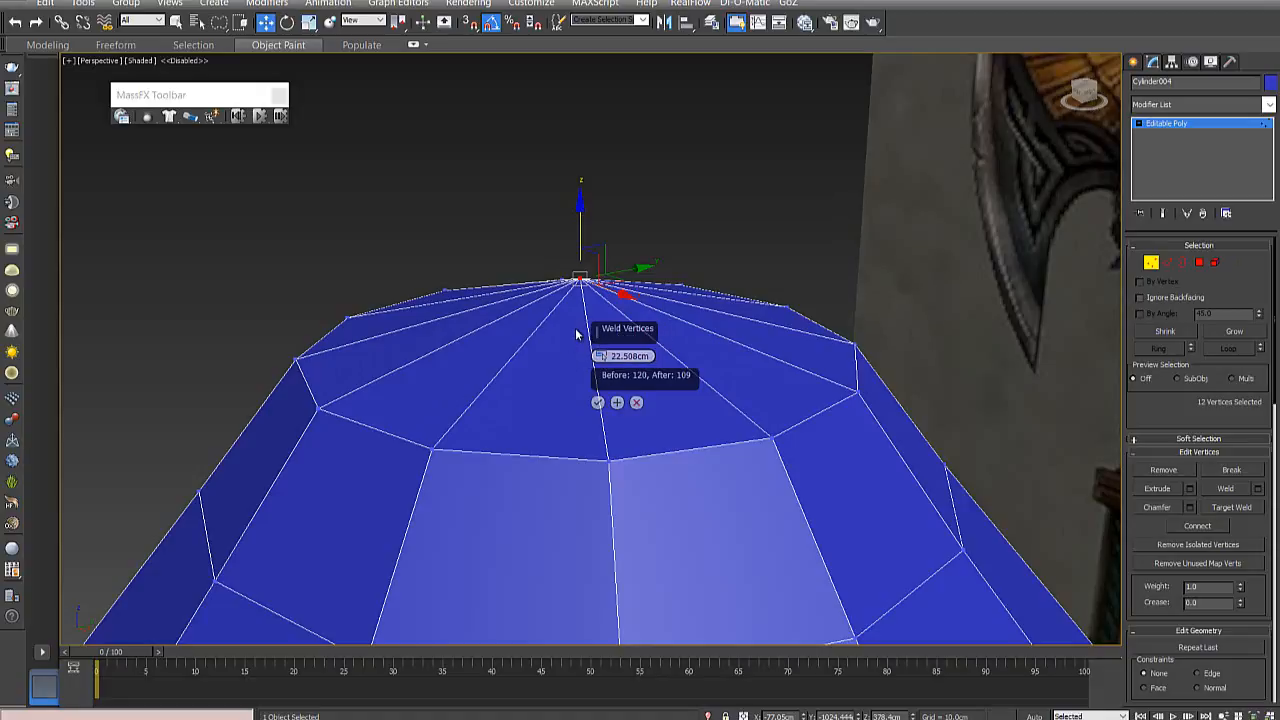
middle_click_drag(580, 283, 583, 279, "alt")
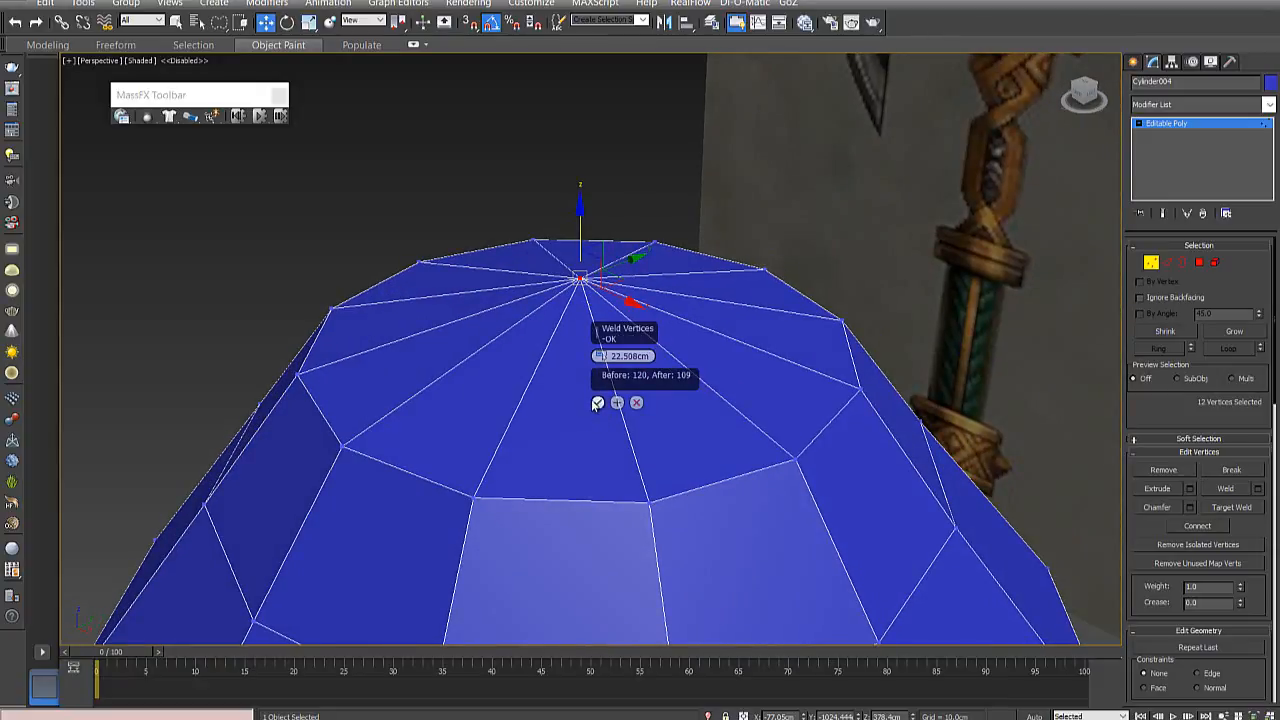
left_click(597, 403)
scroll(628, 378, "down", 4)
scroll(628, 378, "up", 2)
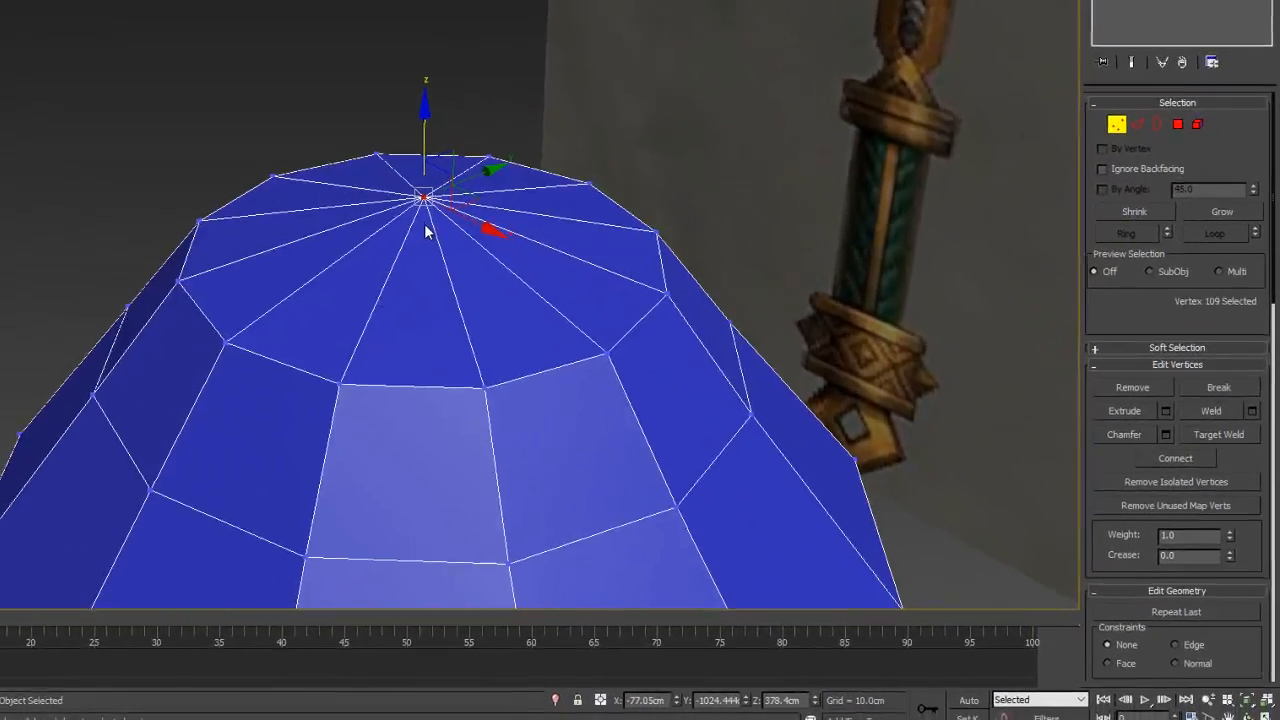
- Select the welded vertex at the horn tip's peak and examine where the surrounding edges meet
left_click(604, 340)
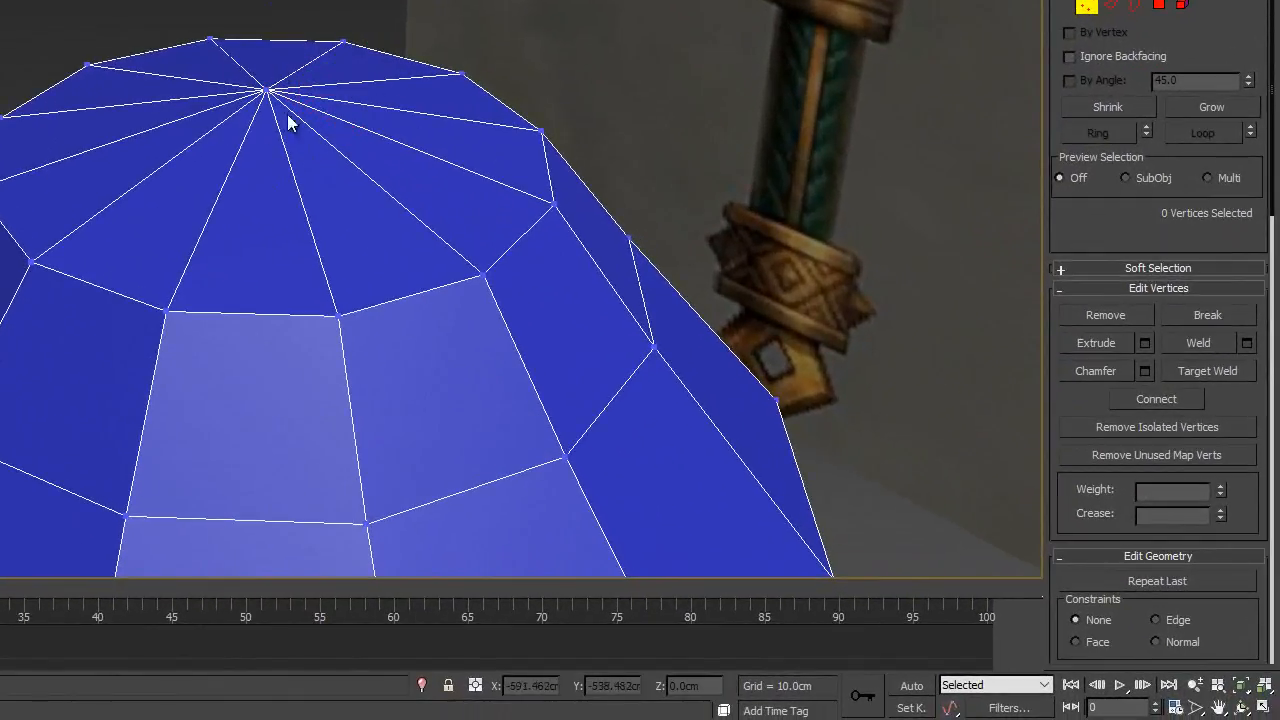
left_click(264, 91)
middle_click_drag(251, 166, 226, 194, "alt")
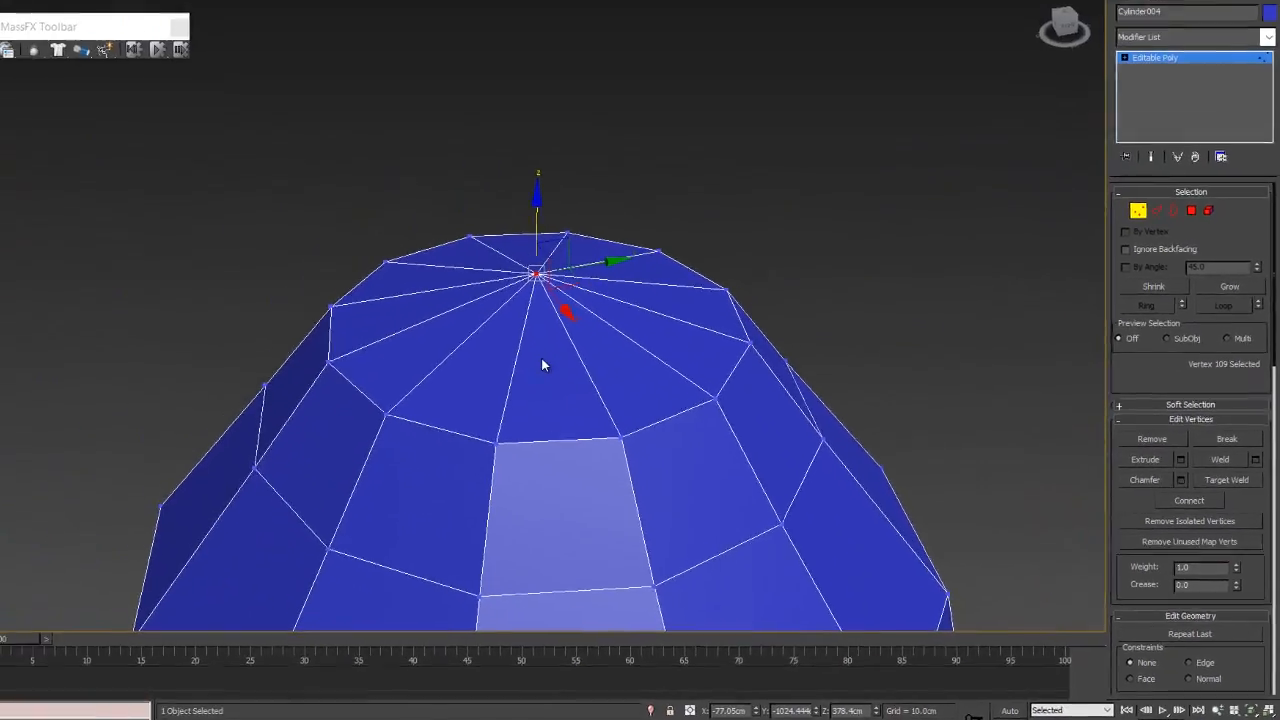
scroll(541, 360, "down", 5)
scroll(528, 364, "up", 3)
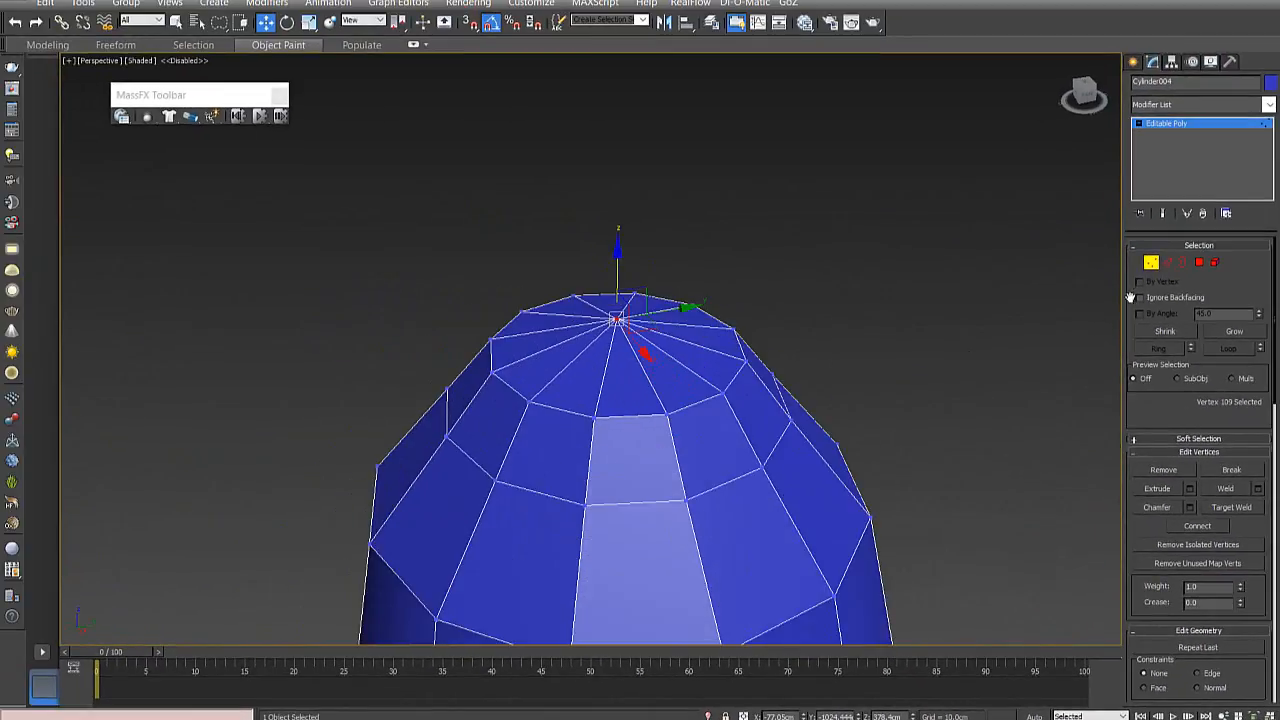
- Select one triangular polygon beside the peak and inspect the horn tip up close and from a distance
left_click(1207, 263)
left_click(686, 364)
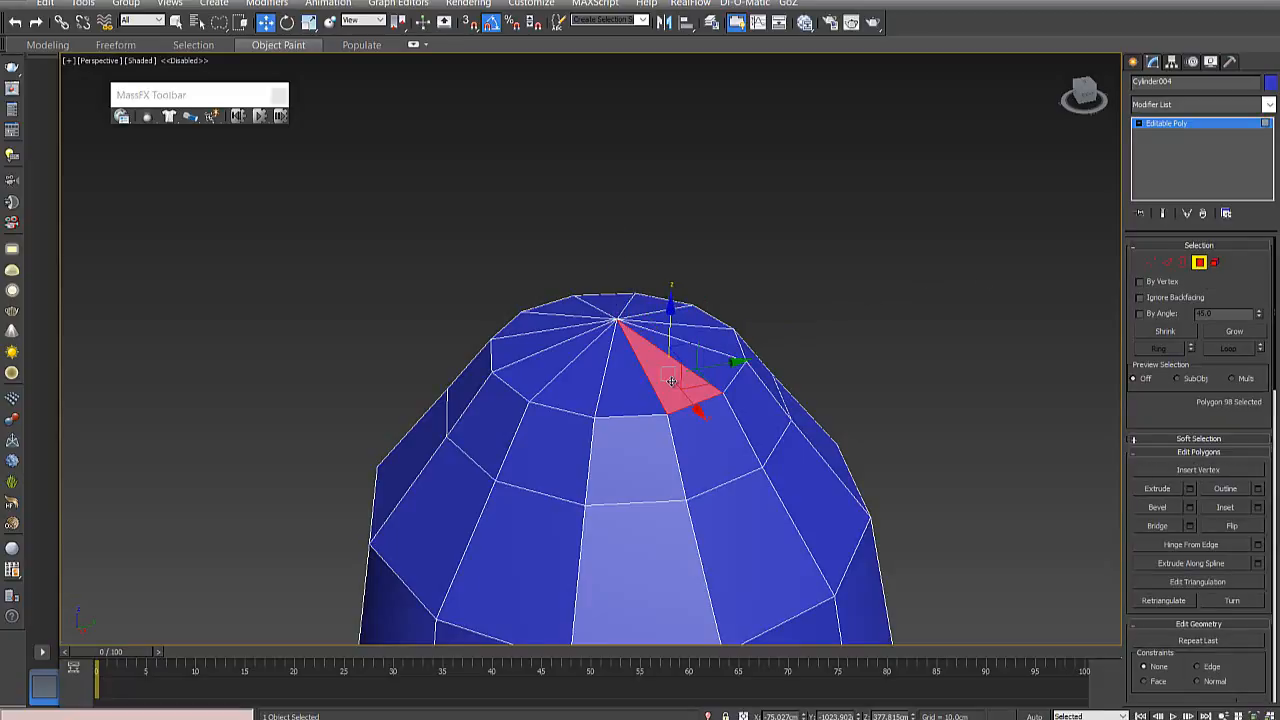
scroll(672, 380, "down", 3)
scroll(667, 382, "down", 3)
scroll(663, 443, "up", 4)
scroll(703, 460, "down", 5)
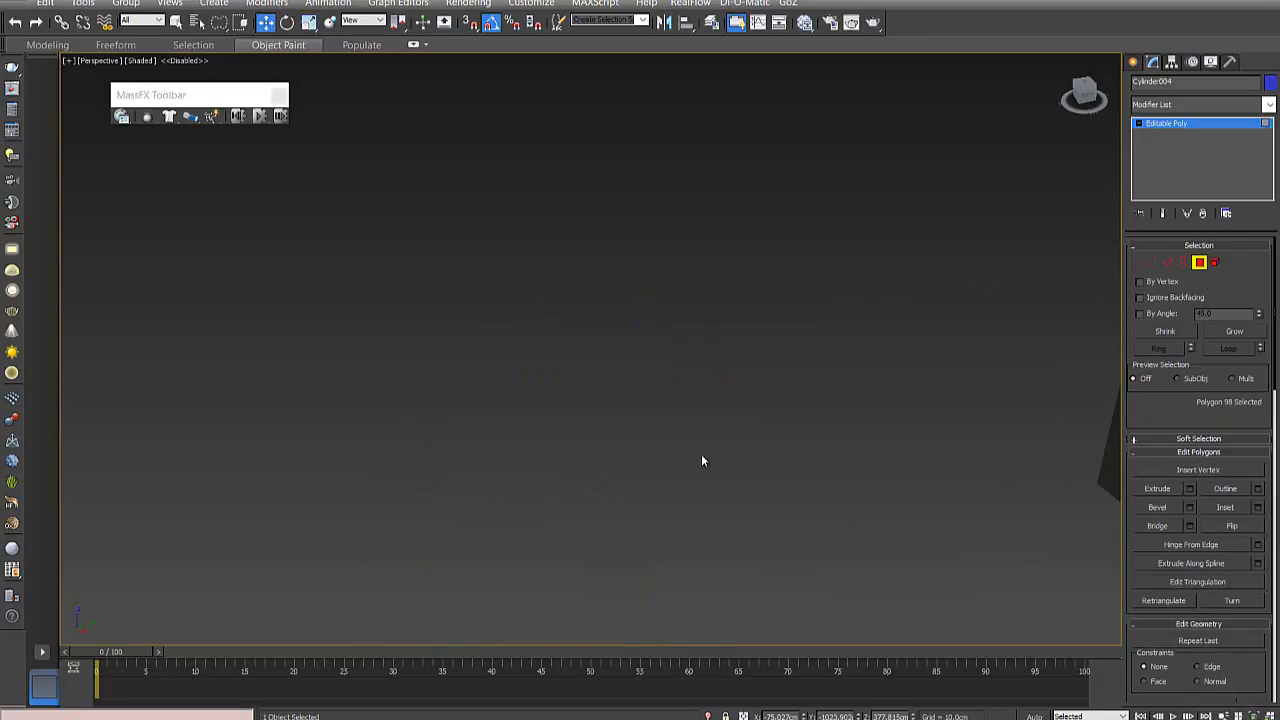
scroll(925, 540, "down", 3)
middle_click_drag(925, 540, 763, 394)
scroll(689, 339, "up", 5)
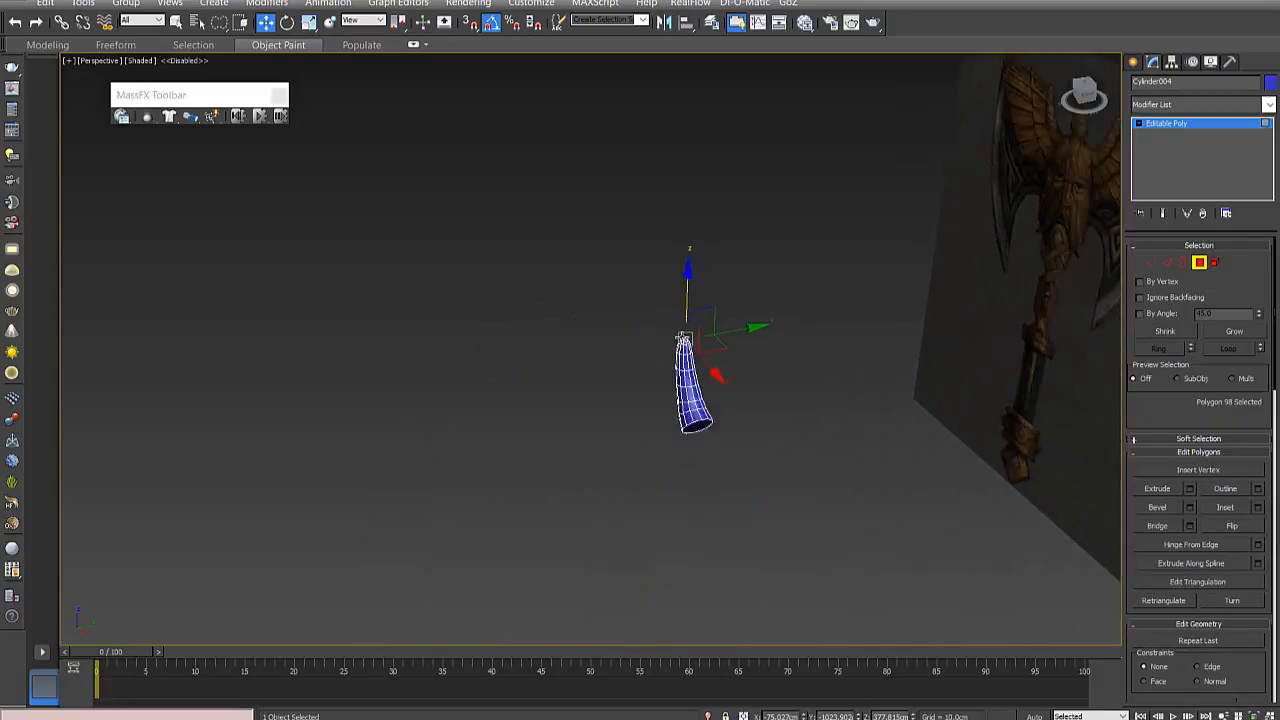
scroll(688, 340, "up", 5)
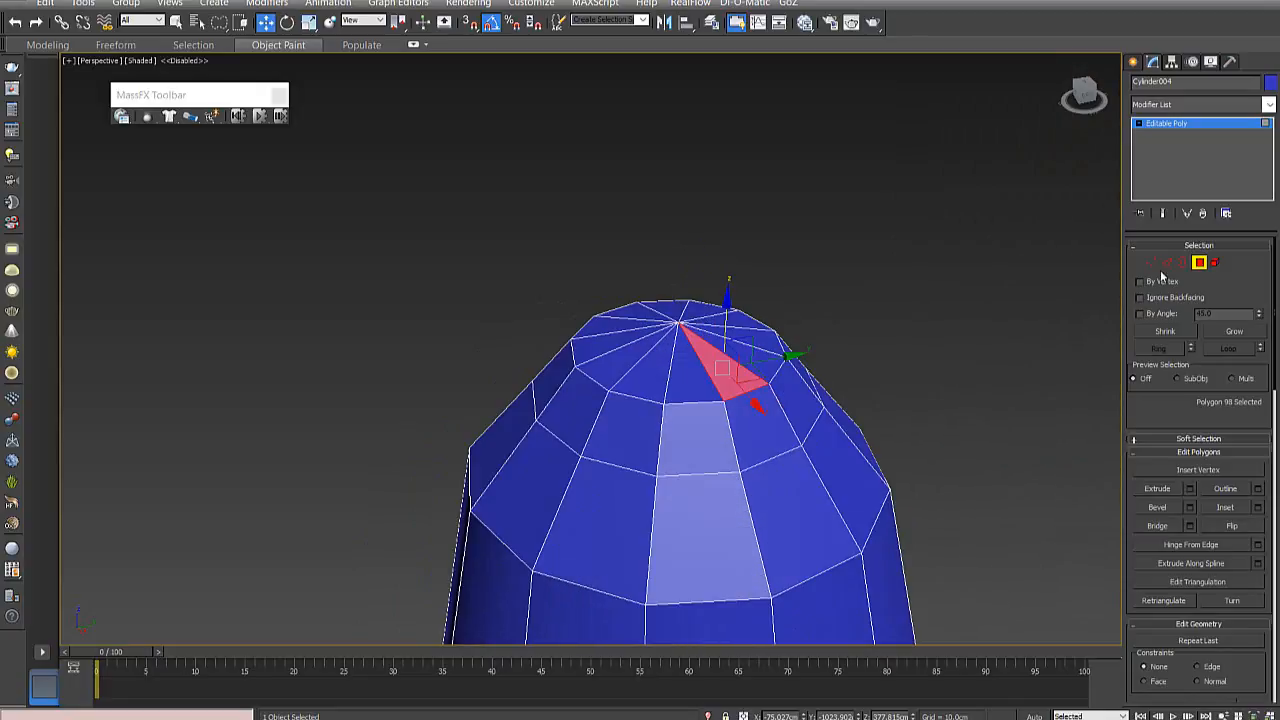
- Return to vertex editing and lower the peak vertex slightly in the front view, to about Z 378.284 cm
left_click(1149, 264)
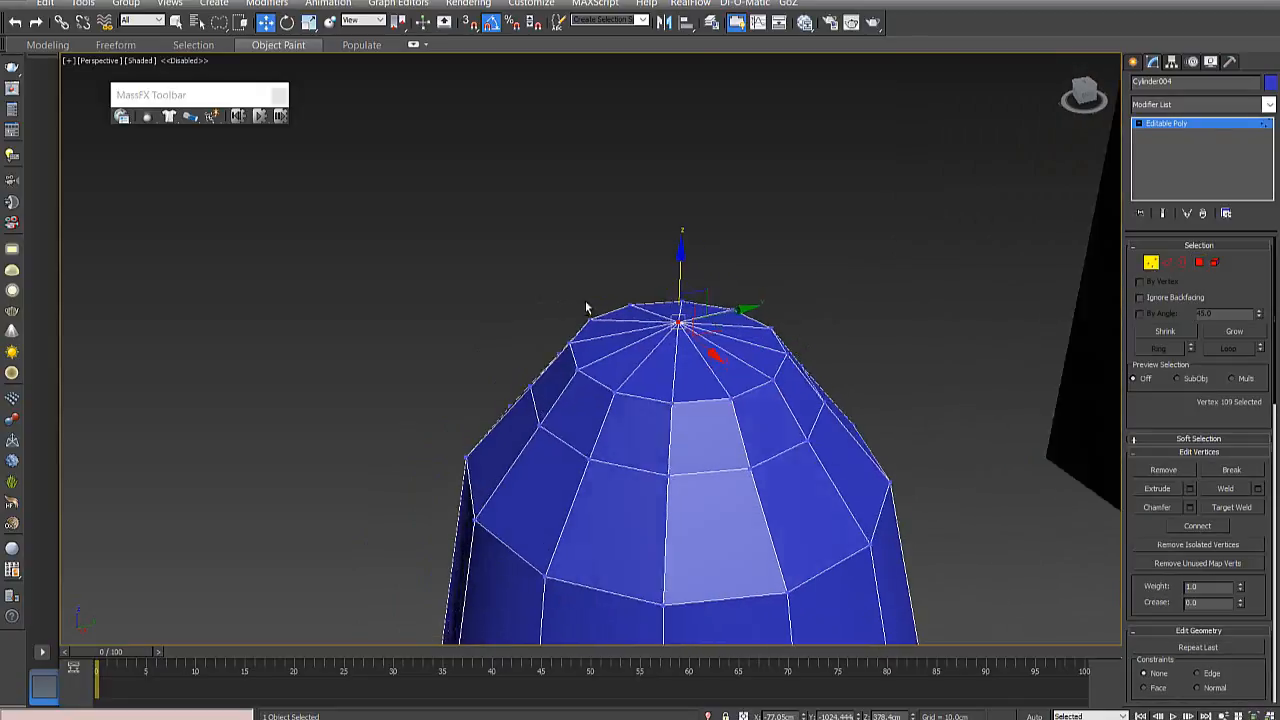
key("f")
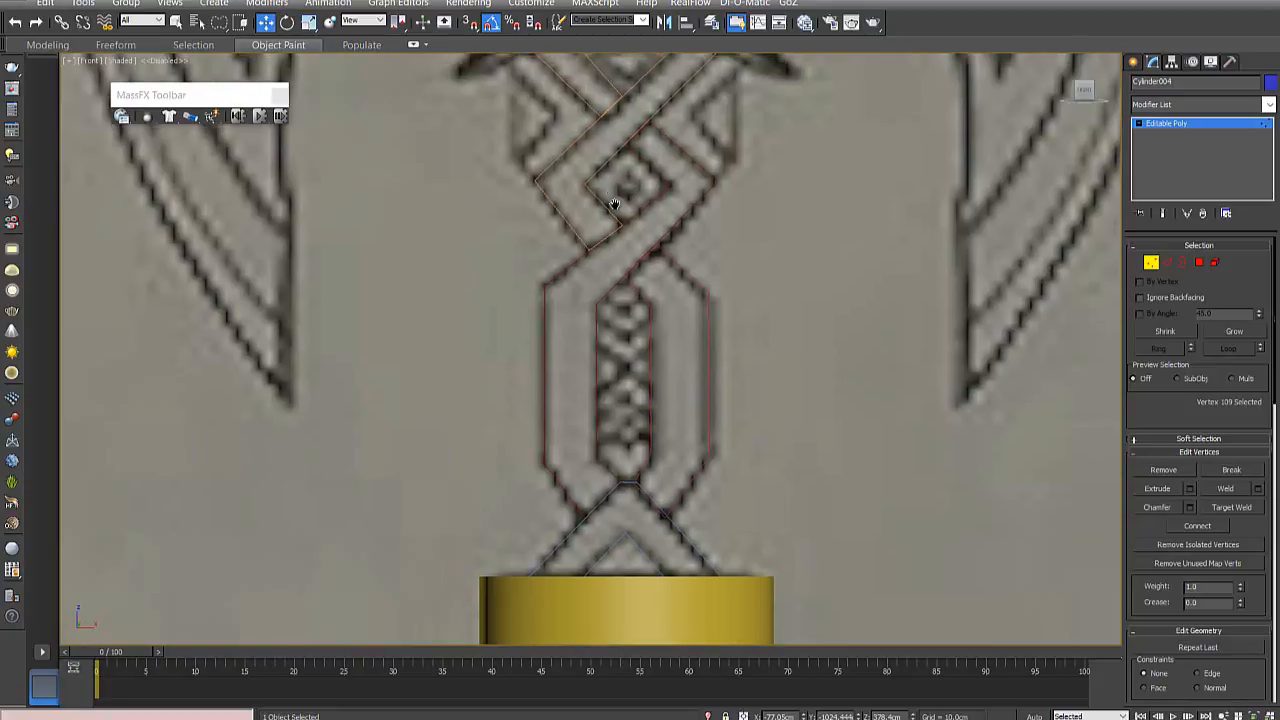
scroll(645, 253, "up", 3)
middle_click_drag(645, 253, 742, 573)
middle_click_drag(662, 210, 708, 548)
scroll(631, 317, "up", 5)
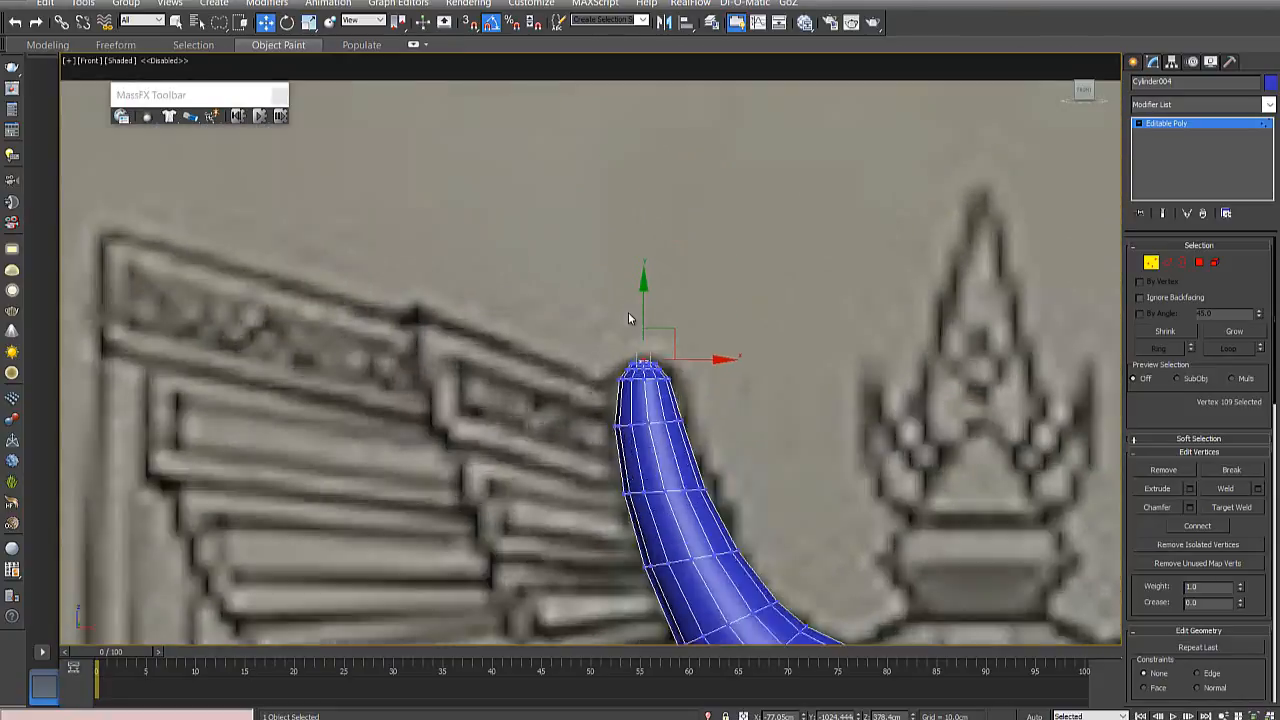
scroll(650, 361, "up", 3)
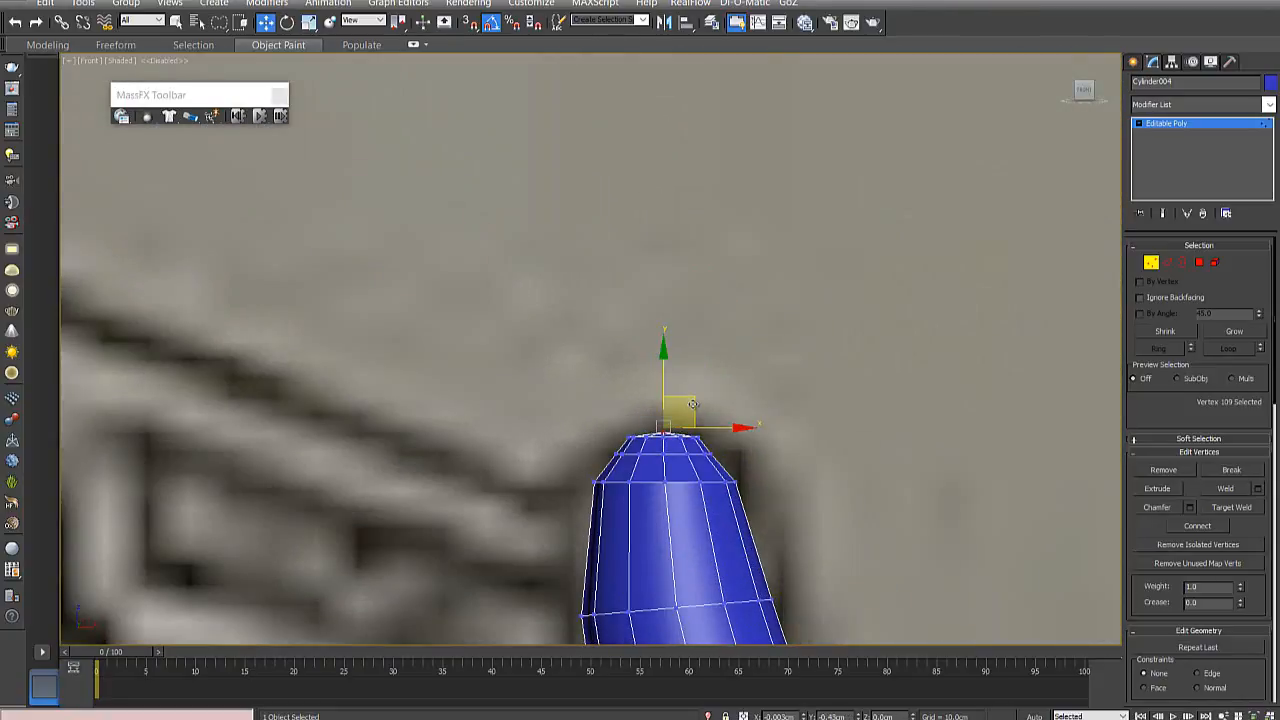
mouse_move(692, 401)
left_mouse_down()
mouse_move(692, 373)
mouse_move(693, 402)
left_mouse_up()
scroll(760, 431, "down", 4)
middle_click_drag(768, 449, 733, 379)
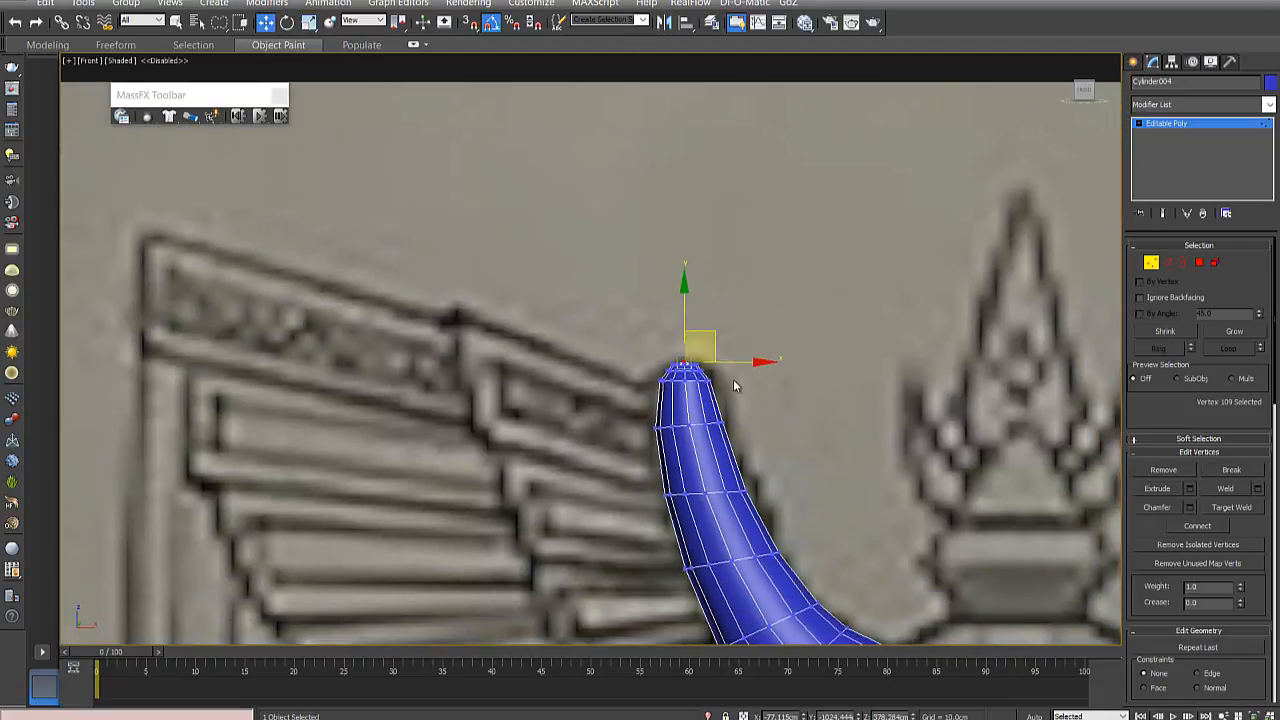
- Select the 12-vertex ring at the base of the rounded tip and lower it about 0.5 cm to match the drawing
scroll(733, 379, "up", 3)
mouse_move(527, 378)
left_mouse_down()
mouse_move(700, 386)
mouse_move(626, 367)
left_mouse_up()
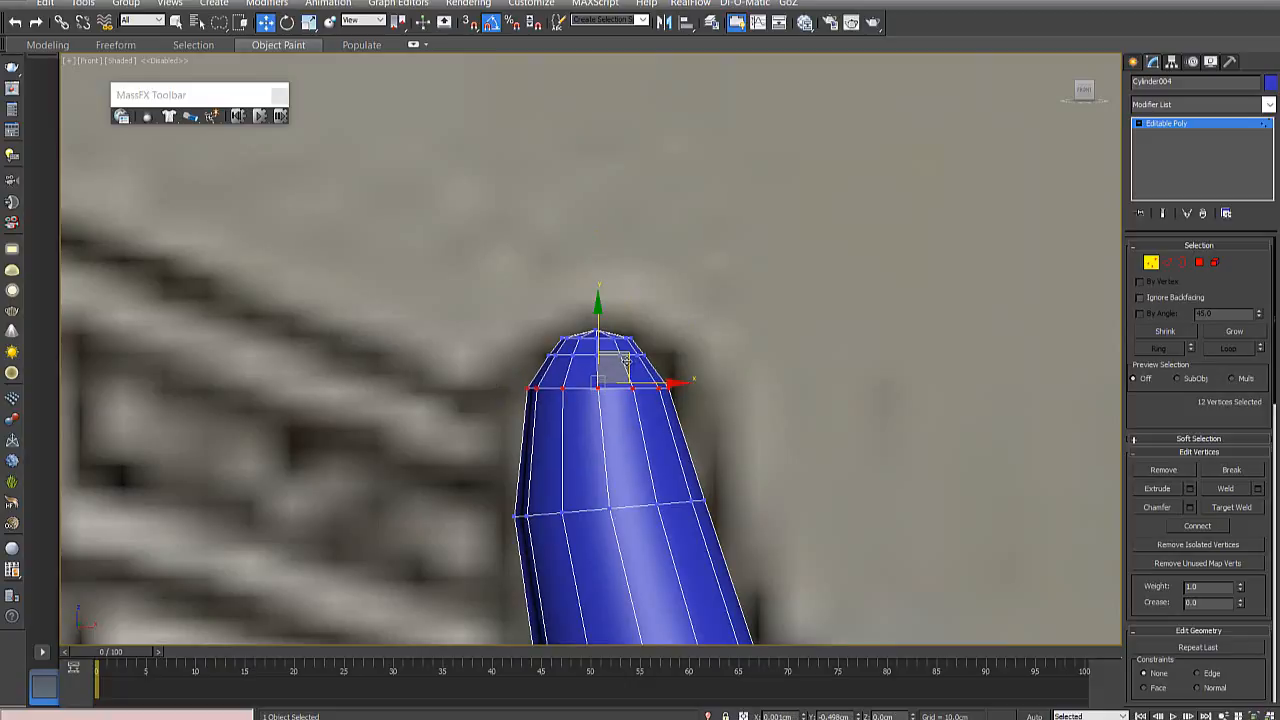
left_click(777, 367)
scroll(742, 382, "down", 6)
middle_click_drag(733, 447, 624, 365)
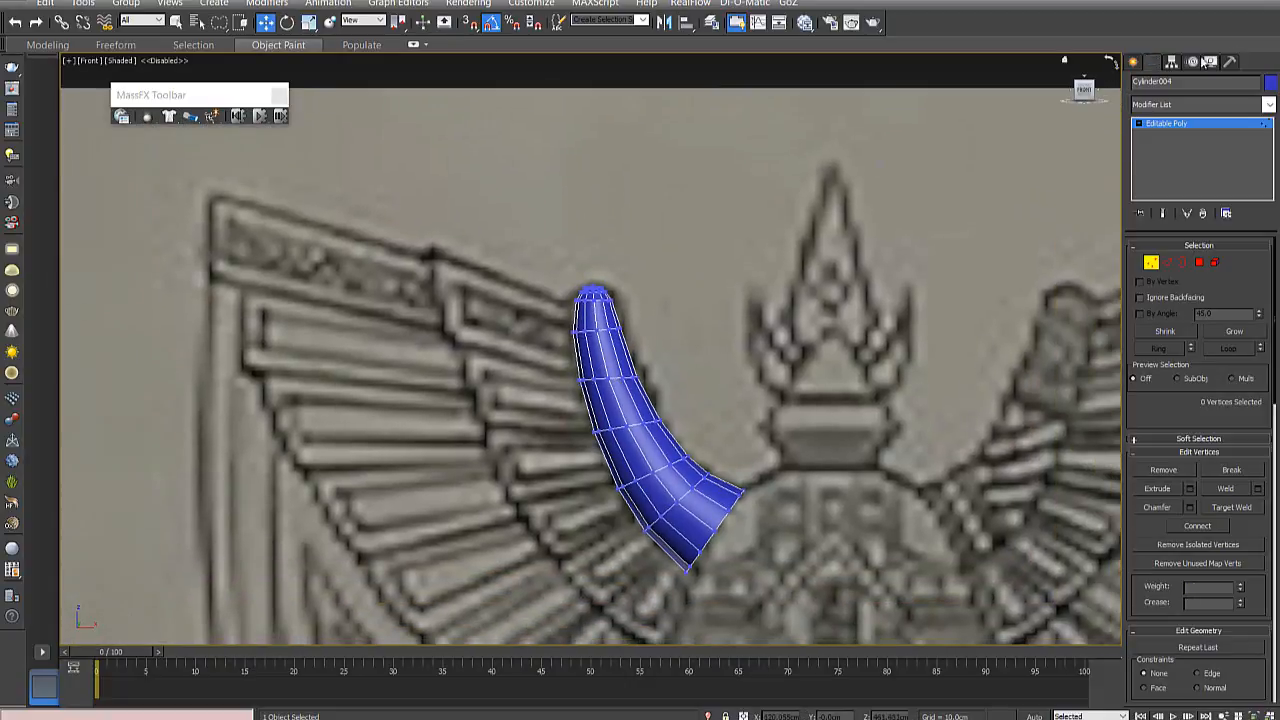
- Leave vertex editing and apply a TurboSmooth modifier to the whole horn to preview its smoothed shape
left_click(1151, 261)
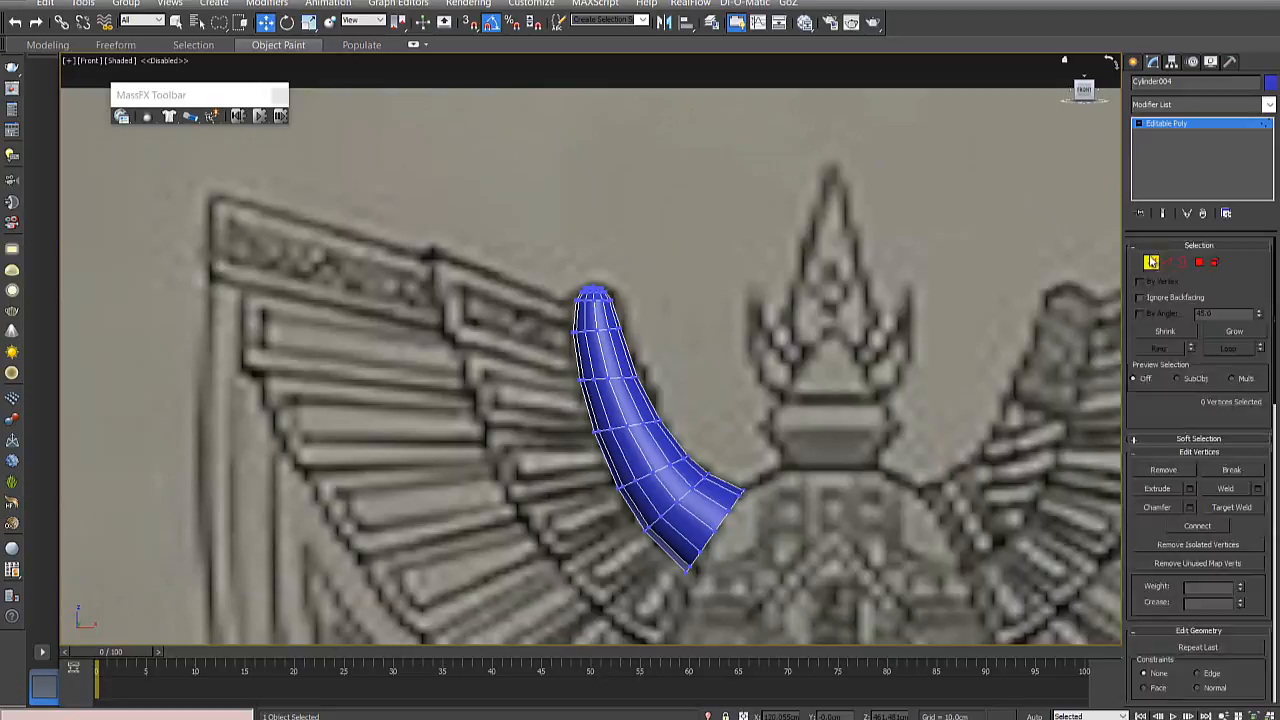
left_click(1184, 126)
left_click(1267, 106)
type("tu")
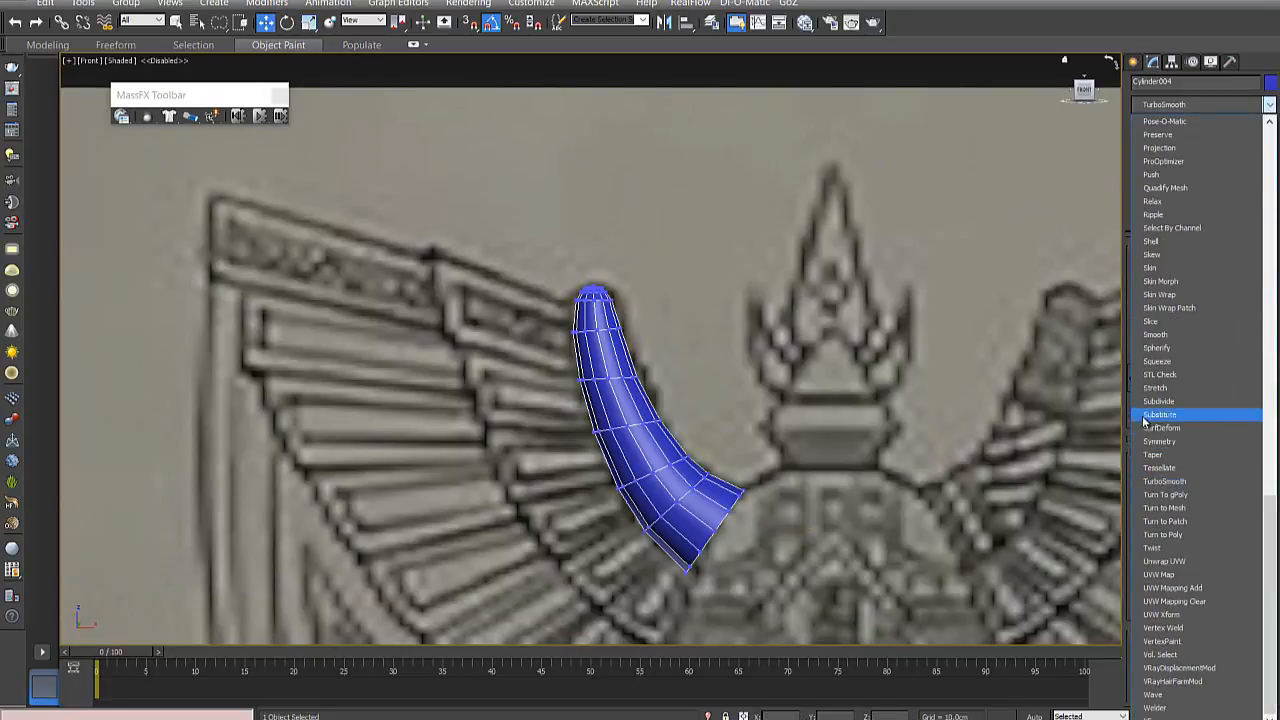
left_click(1165, 481)
left_click(913, 433)
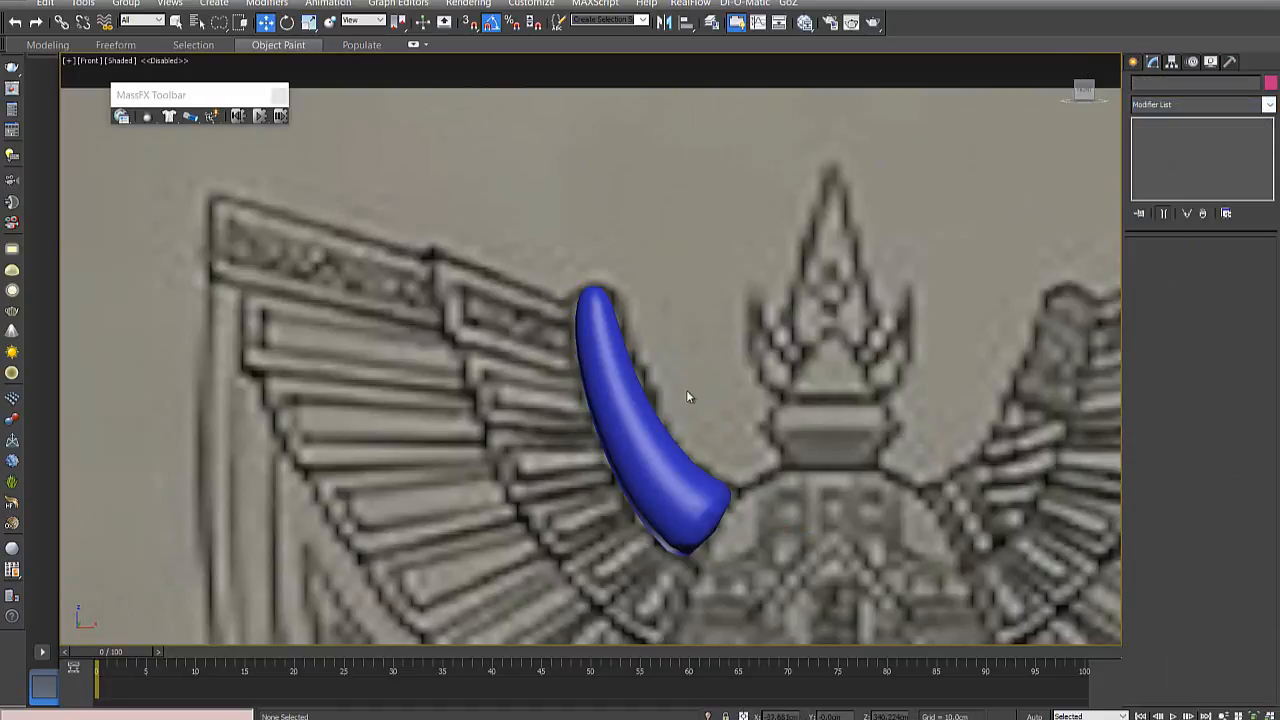
- Inspect the smoothed horn against the reference image and remove its TurboSmooth modifier
left_click(634, 422)
scroll(637, 423, "down", 5)
middle_click_drag(677, 484, 641, 479, "alt")
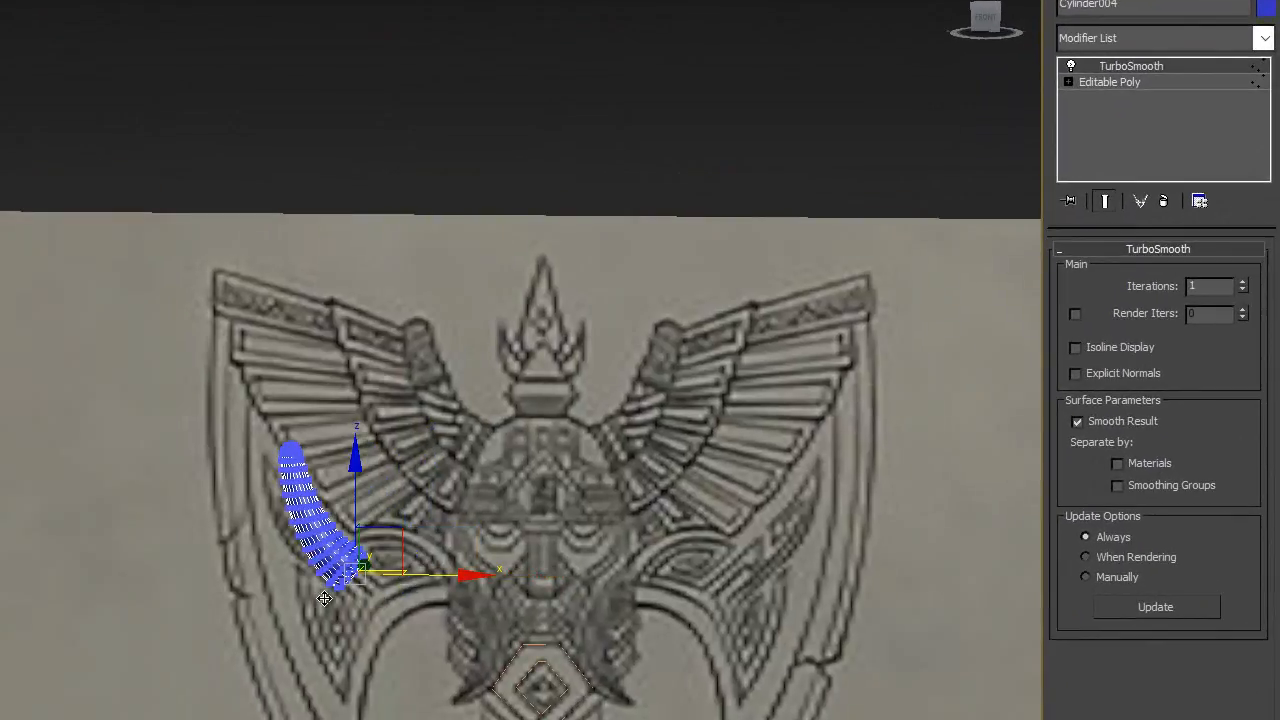
scroll(76, 531, "down", 5)
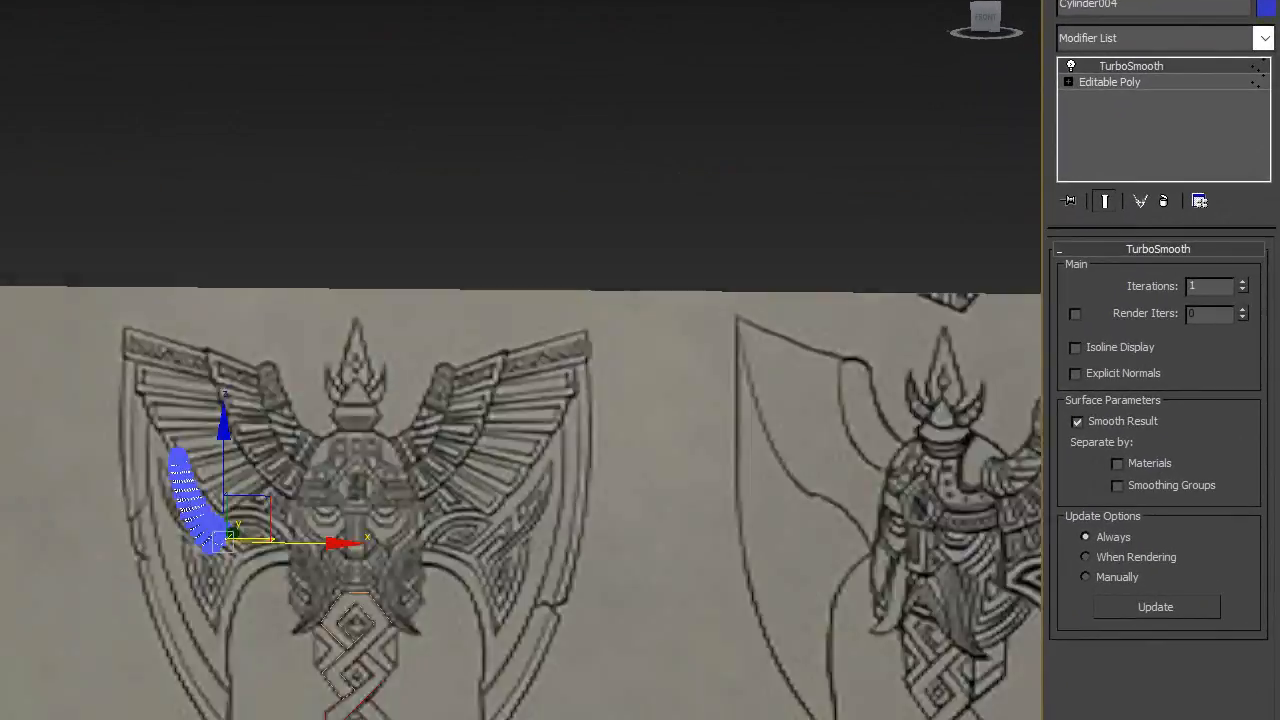
scroll(15, 473, "up", 5)
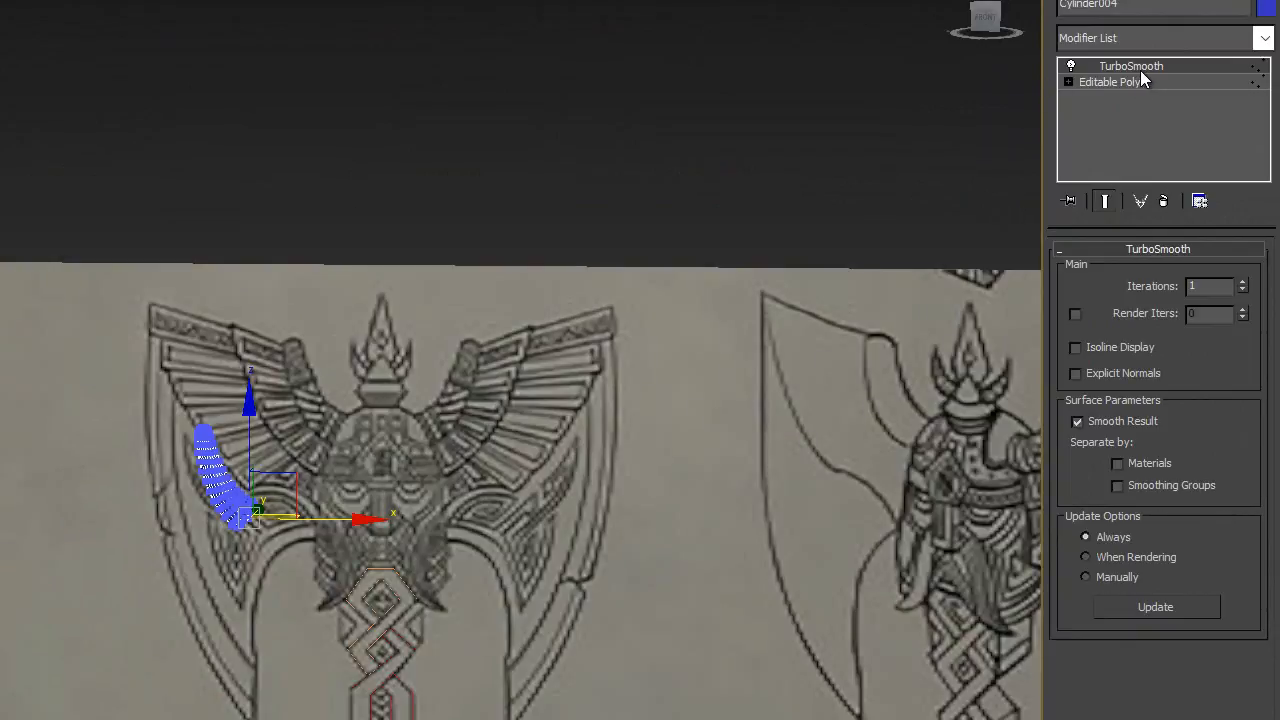
left_click(1072, 66)
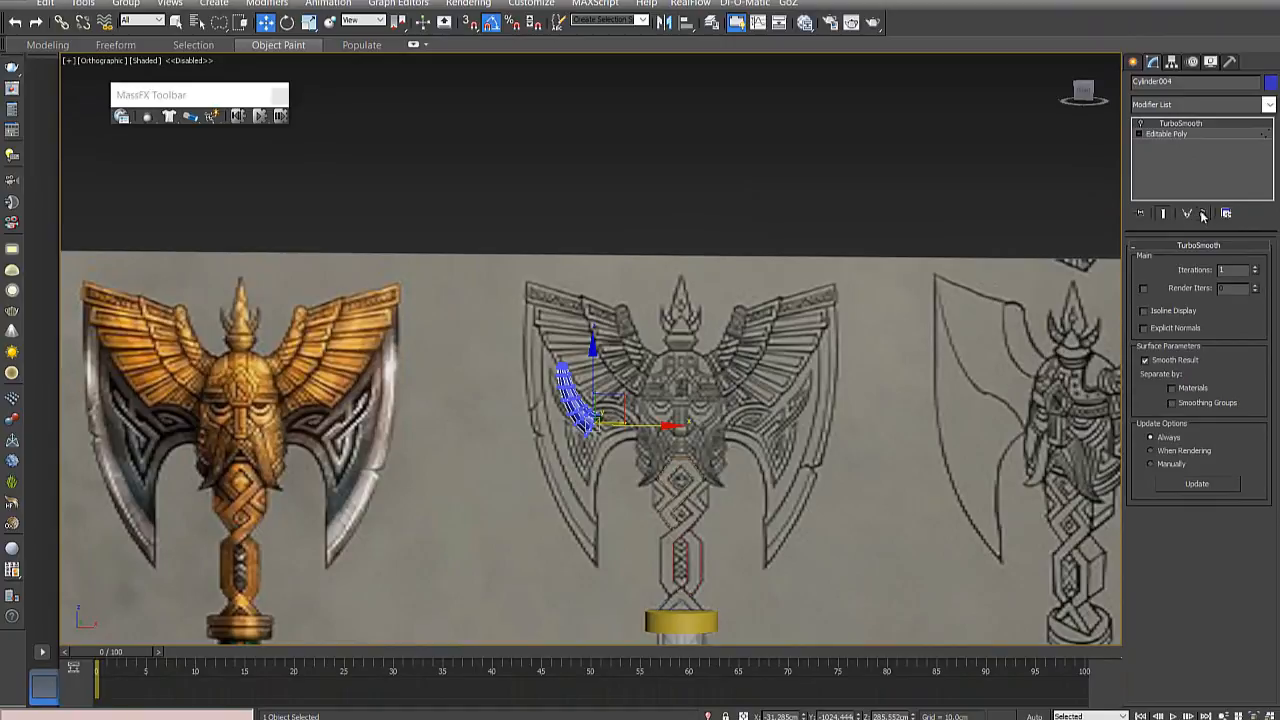
left_click(1203, 214)
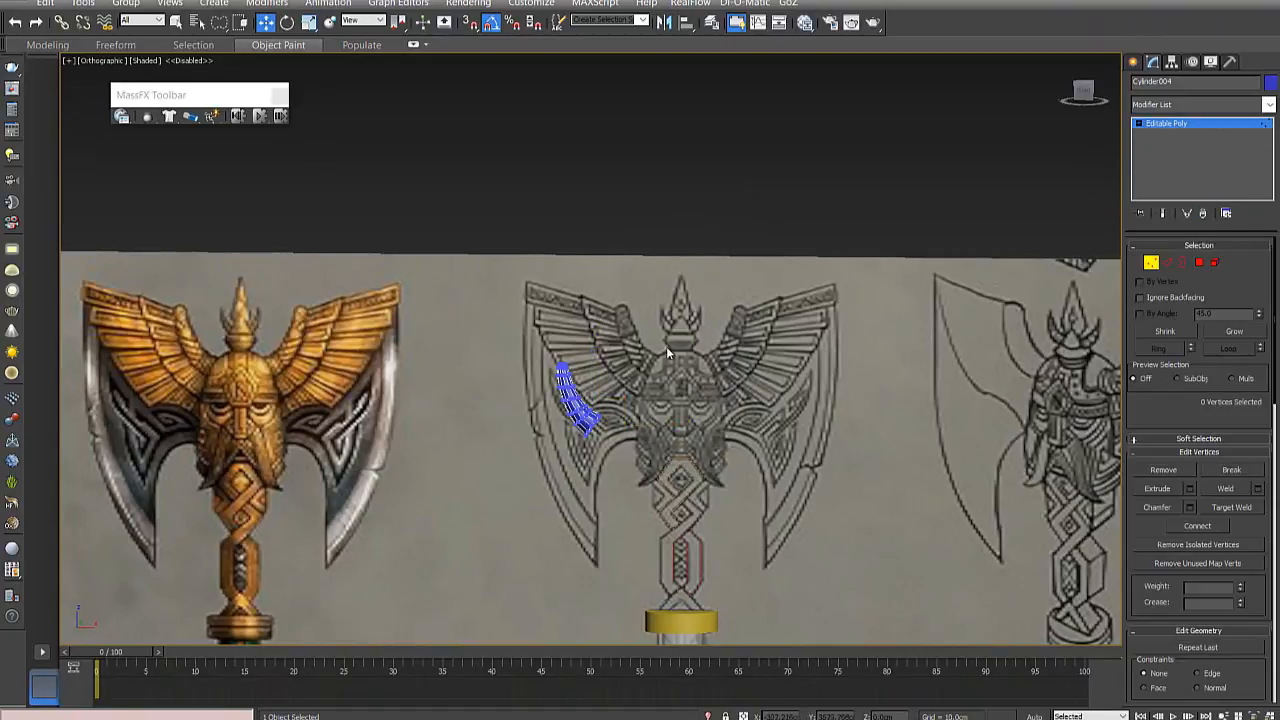
- Leave vertex editing and examine the horn's distance from the reference plane and axe handle from several angles
middle_click_drag(666, 346, 763, 354, "alt")
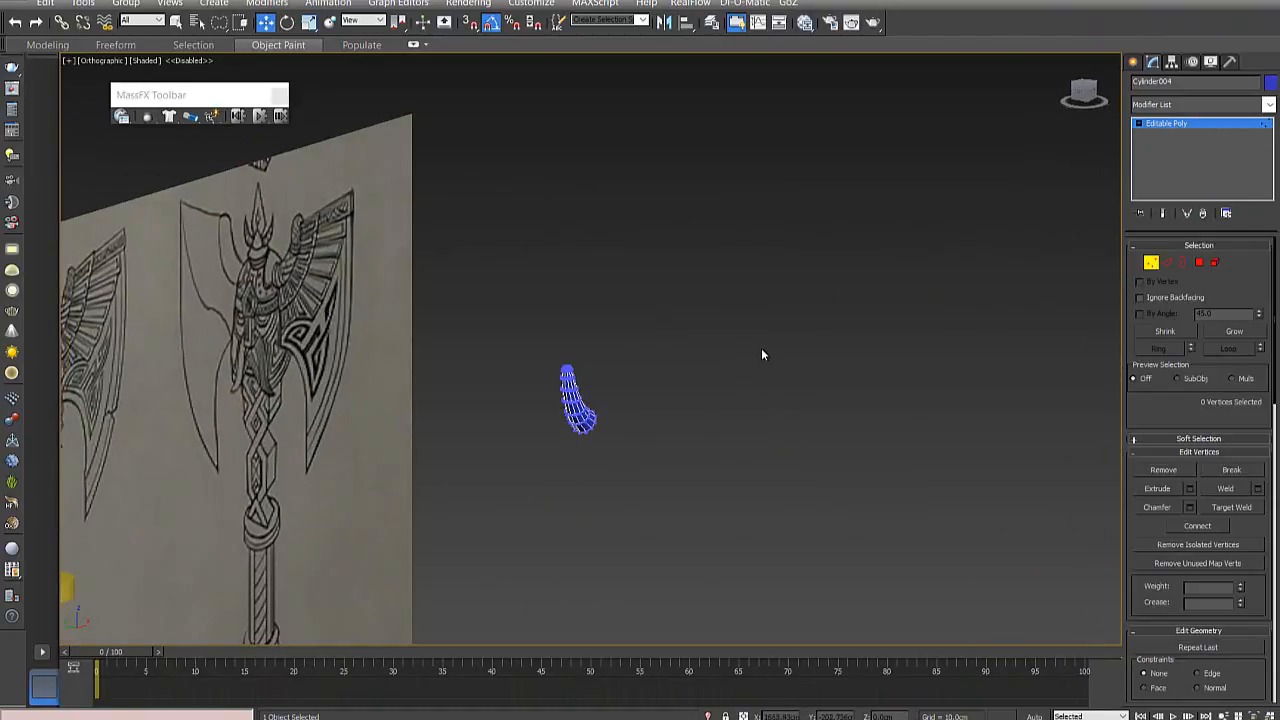
left_click(1133, 62)
left_click(749, 337)
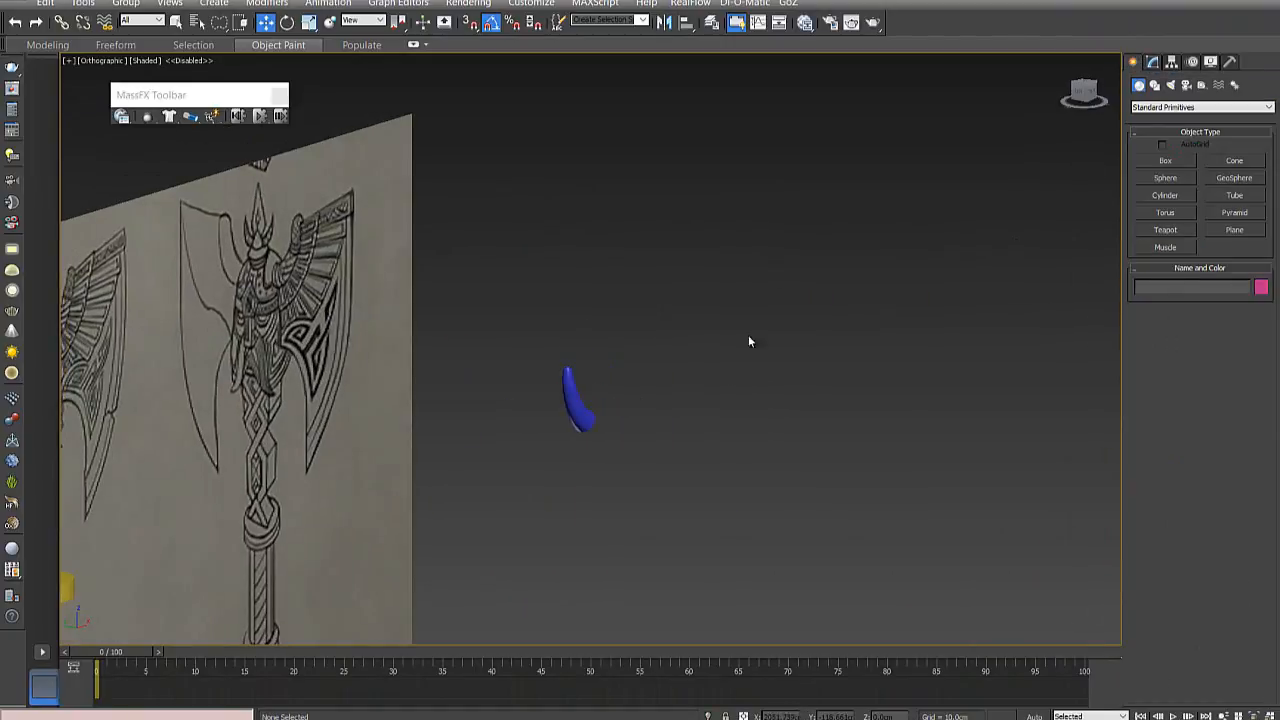
left_click(586, 410)
scroll(590, 410, "down", 5)
middle_click_drag(574, 446, 766, 294)
scroll(580, 403, "up", 3)
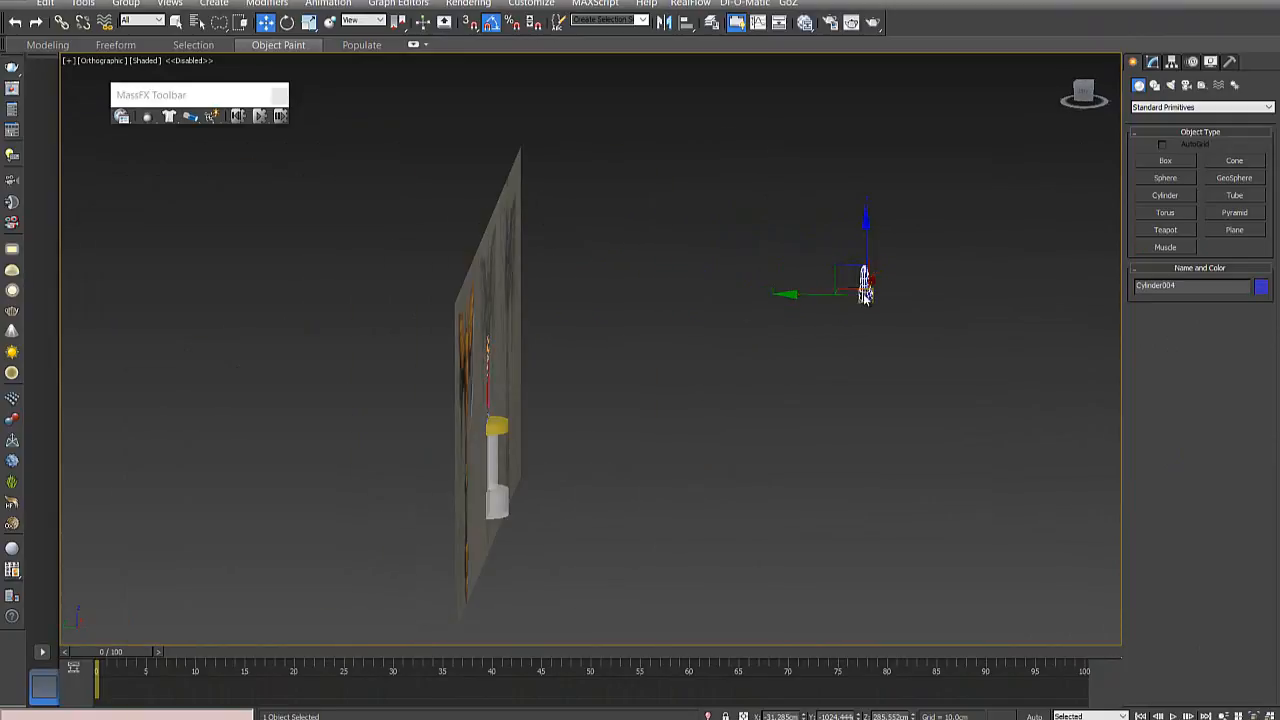
middle_click_drag(746, 363, 605, 401, "alt")
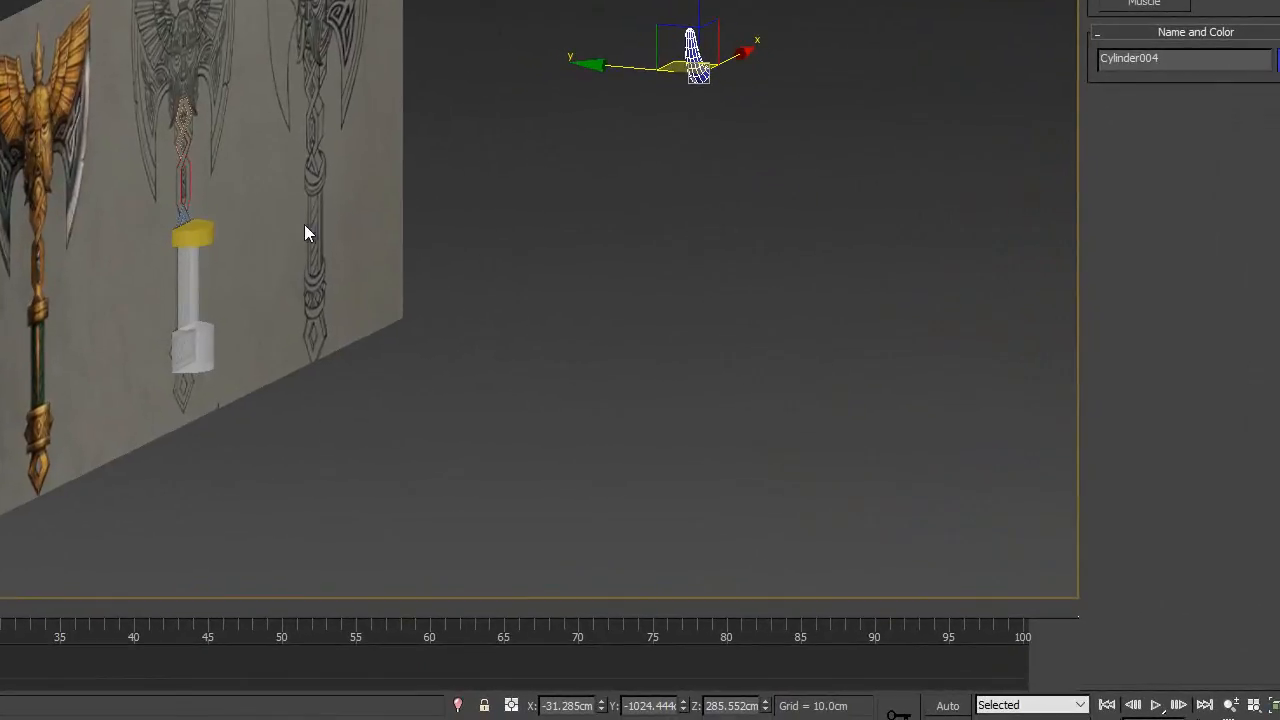
middle_click_drag(684, 175, 679, 185, "alt")
left_click(728, 122)
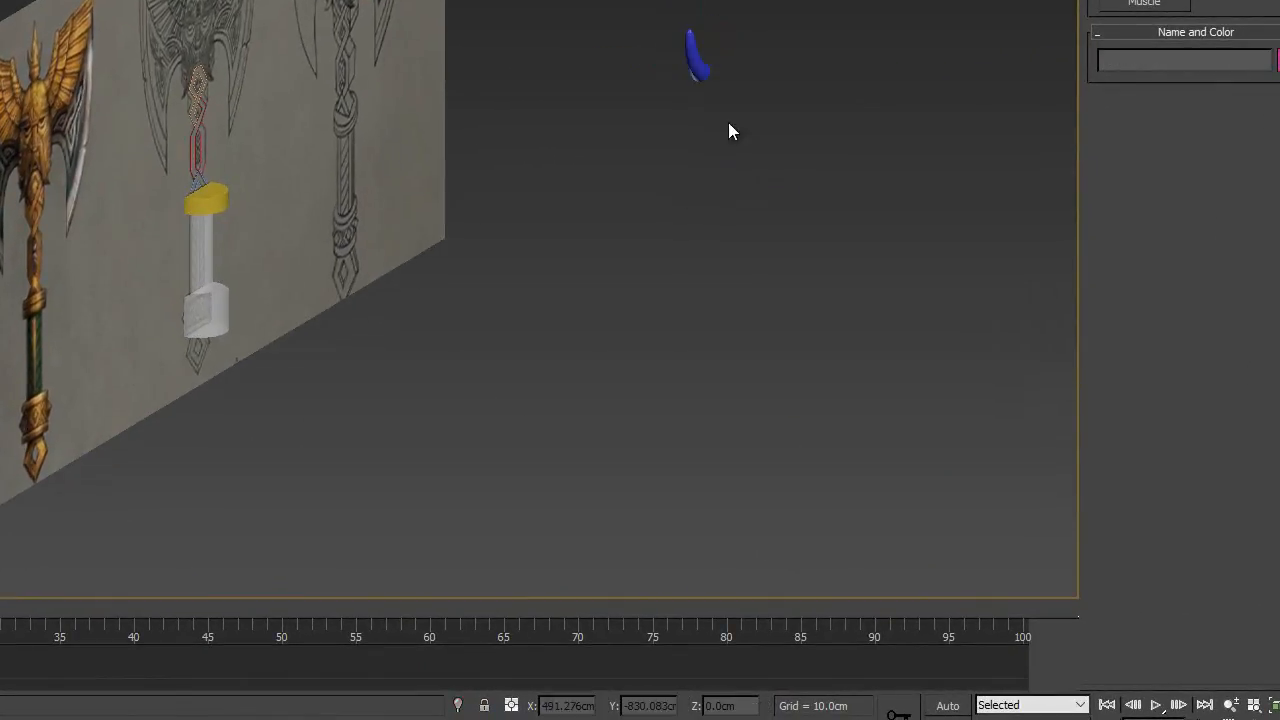
- Select the horn and move it along Y to about -445.447 cm, closer to the reference plane
left_click(699, 75)
left_click_drag(652, 69, 360, 156)
middle_click_drag(212, 155, 283, 206, "alt")
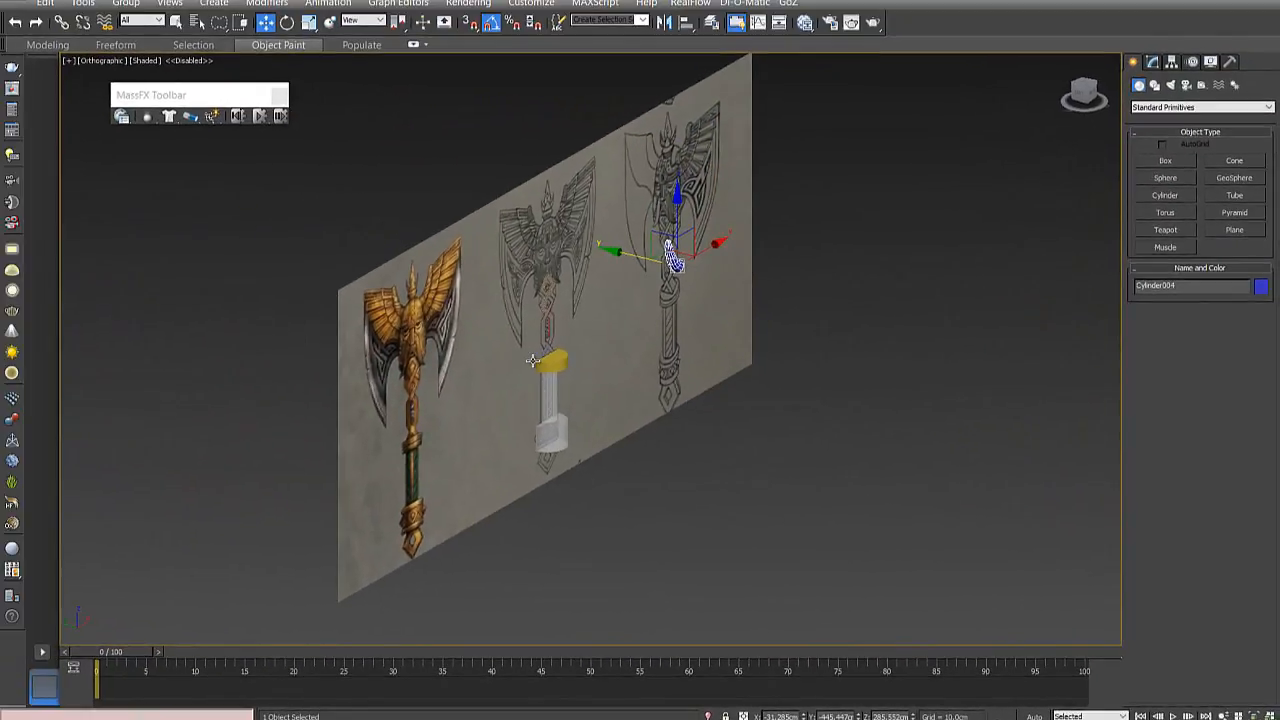
scroll(533, 360, "up", 6)
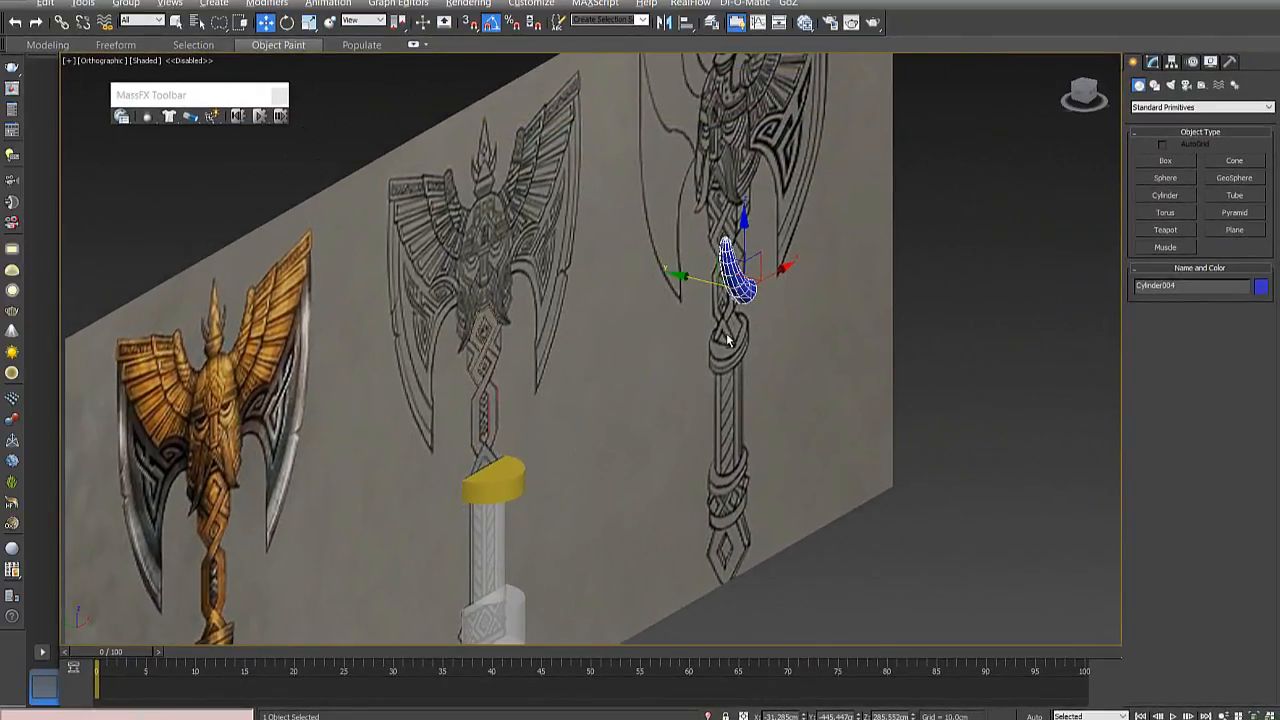
- Start aligning the horn with the yellow collar on the axe handle as the target, keeping the Align Selection dialog clear of the model
middle_click_drag(726, 336, 736, 312, "alt")
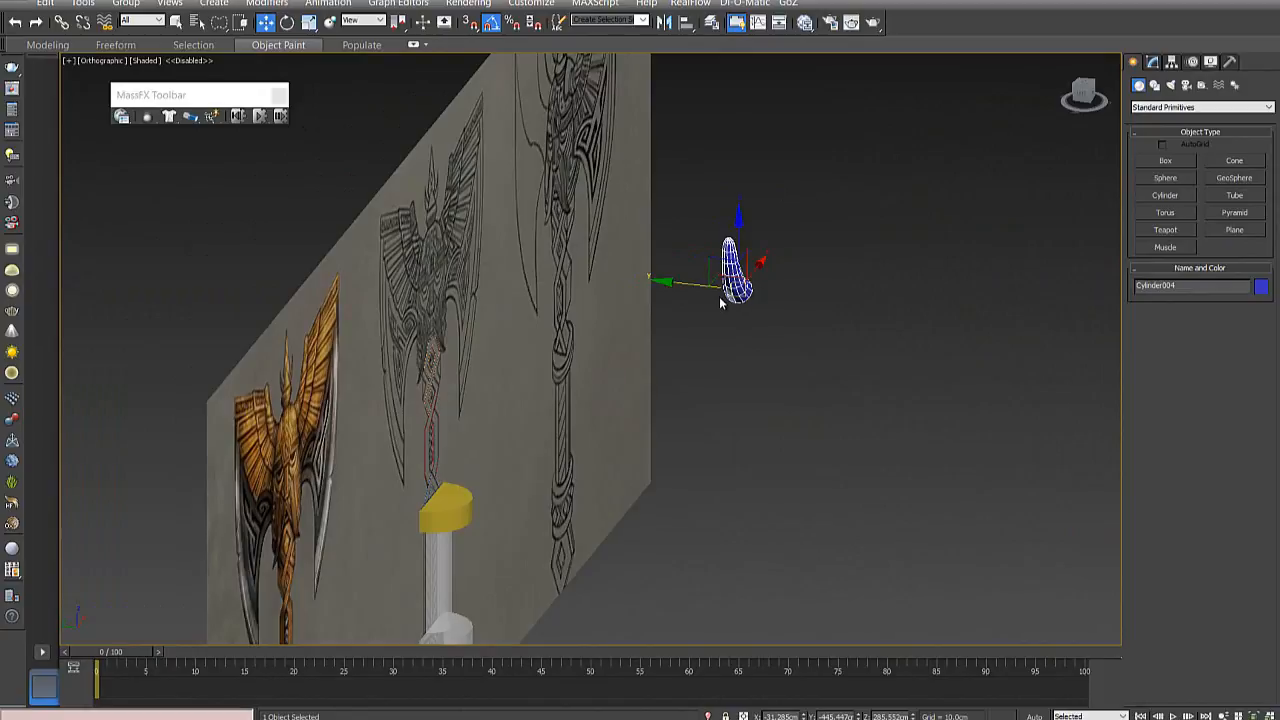
left_click(443, 479)
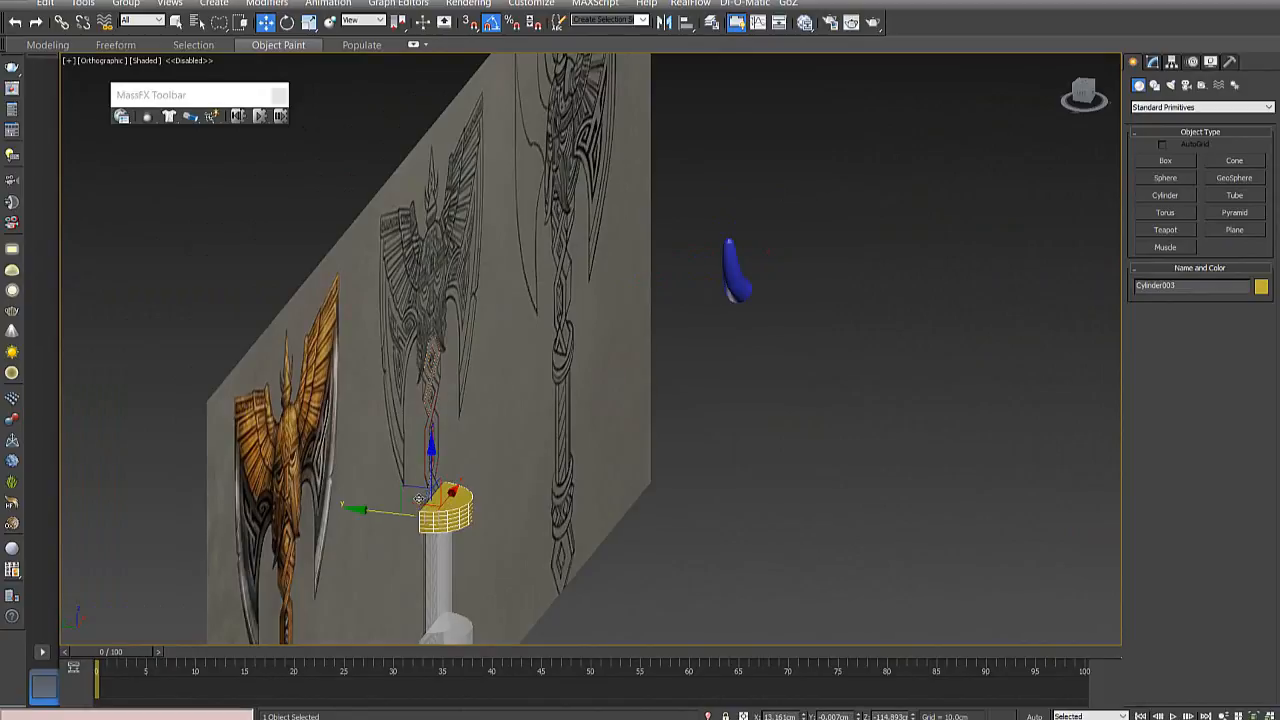
mouse_move(420, 500)
middle_mouse_down("alt")
mouse_move(432, 477)
mouse_move(396, 501)
middle_mouse_up("alt")
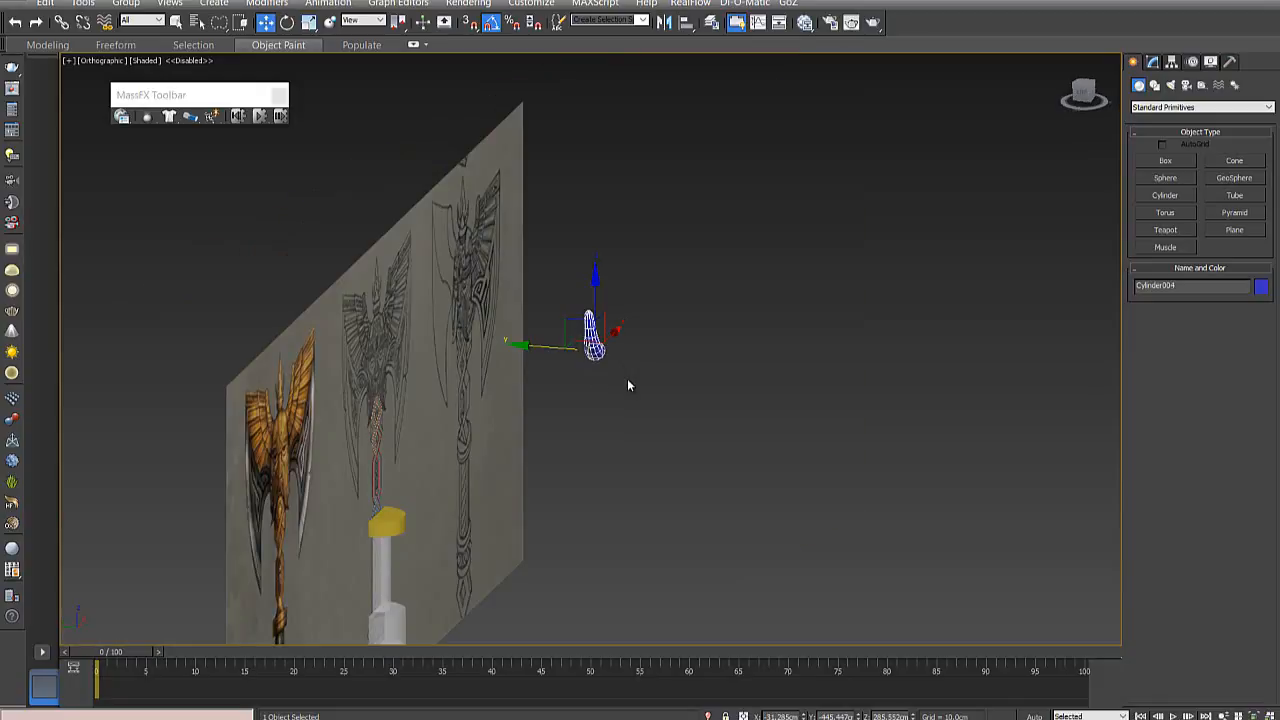
key("alt+a")
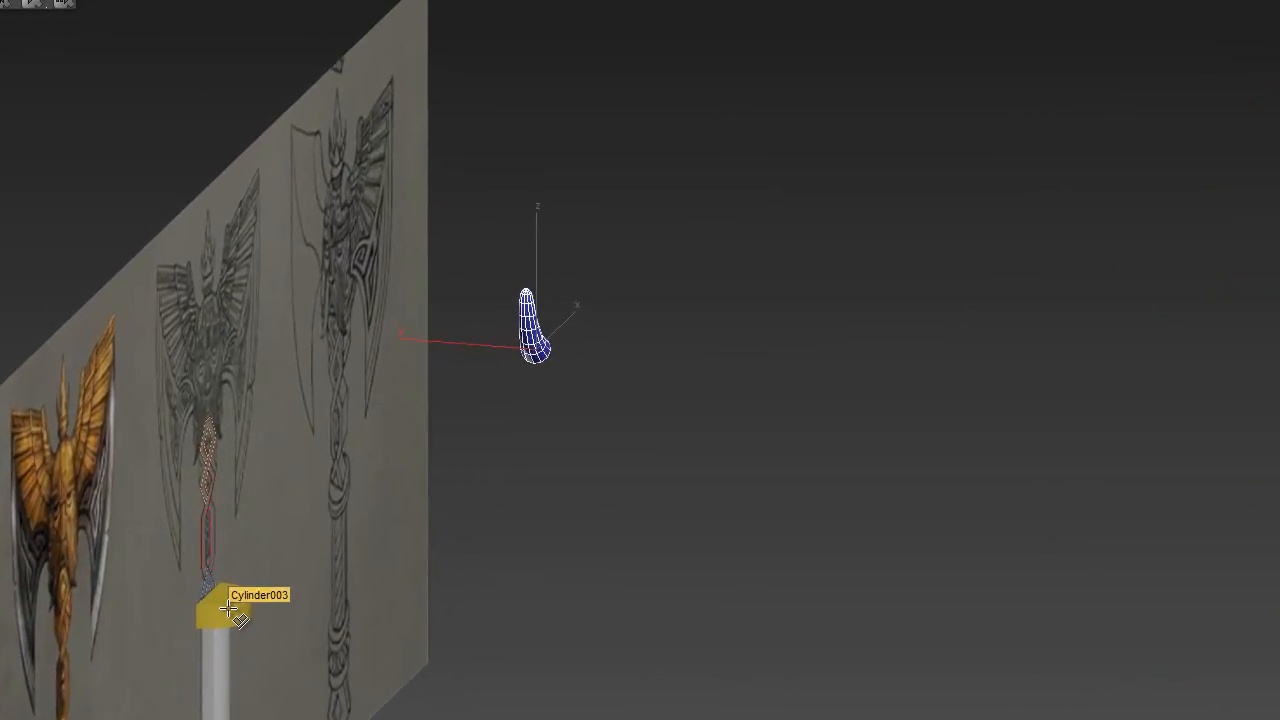
left_click(390, 524)
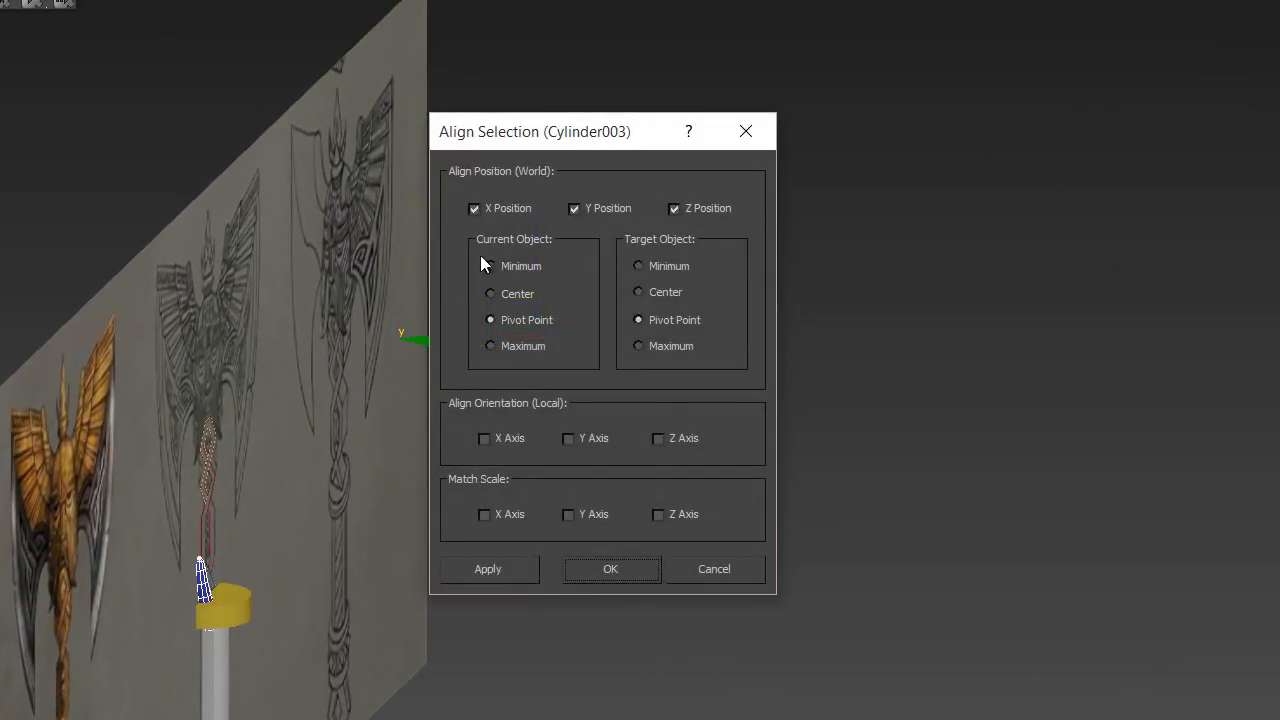
left_click_drag(556, 145, 886, 96)
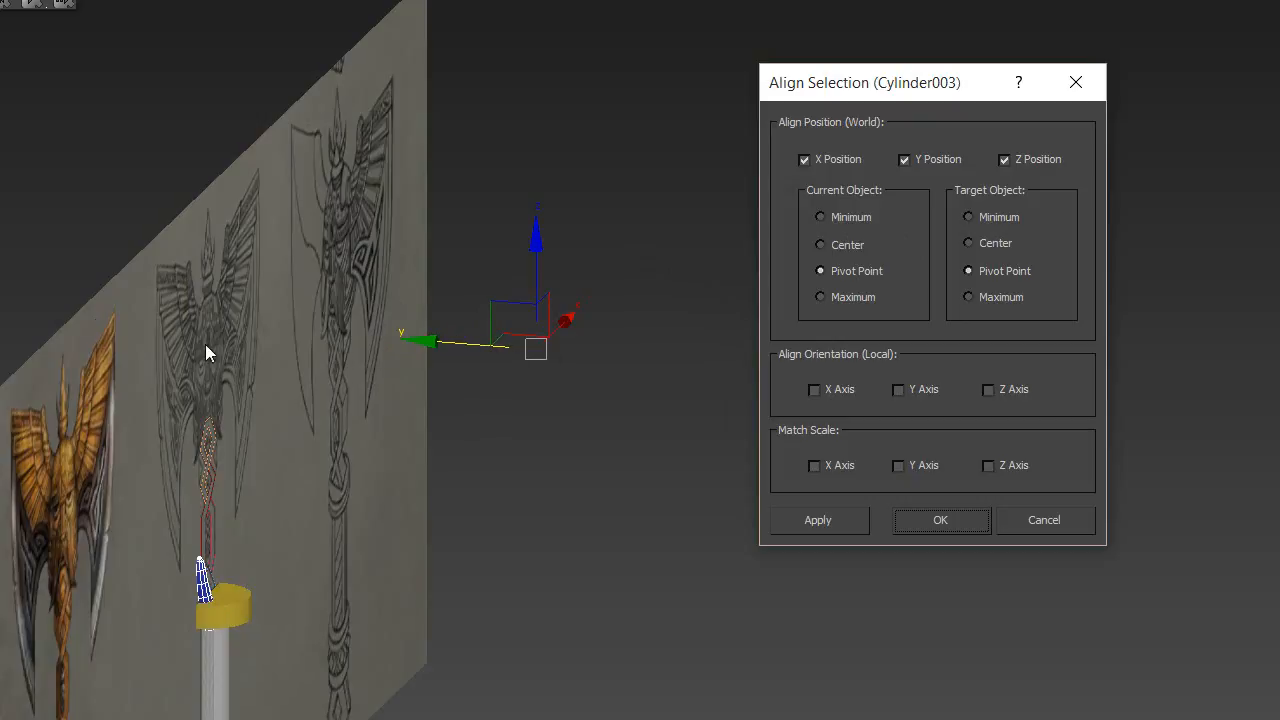
- Align the horn with the yellow collar on the Y position only, matching pivot point to pivot point
left_click(805, 160)
left_click(1004, 161)
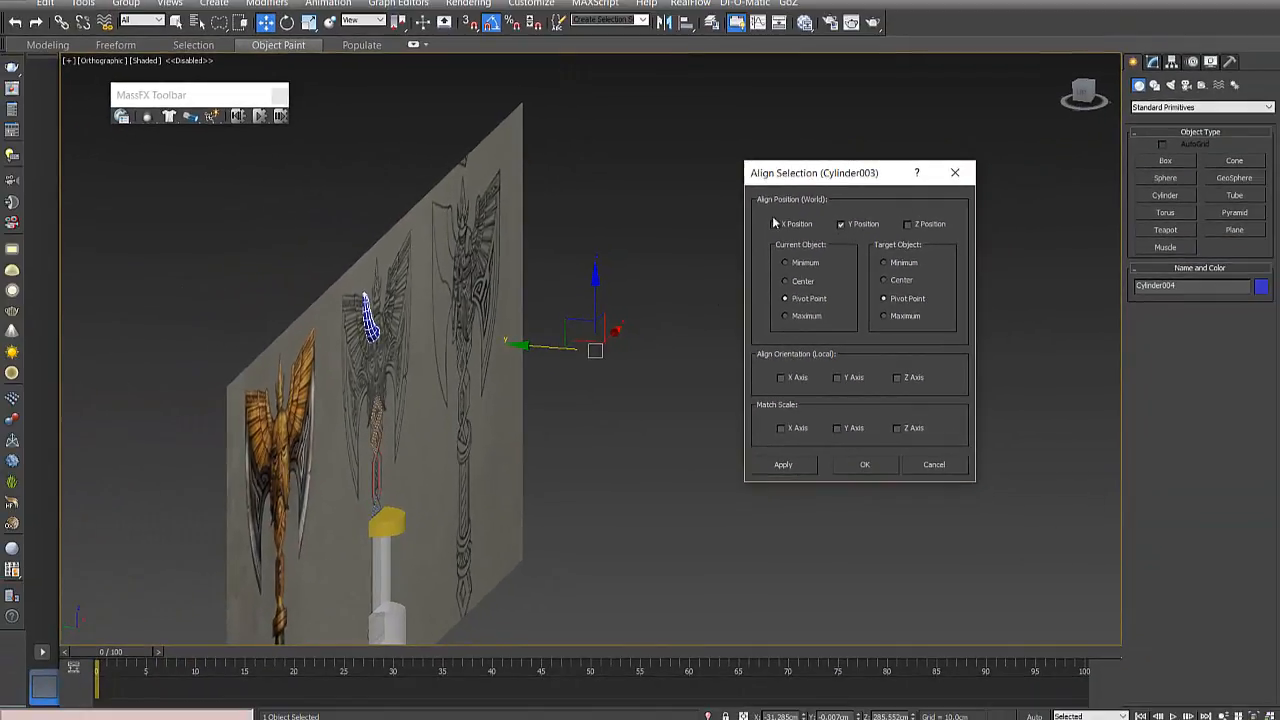
left_click(869, 466)
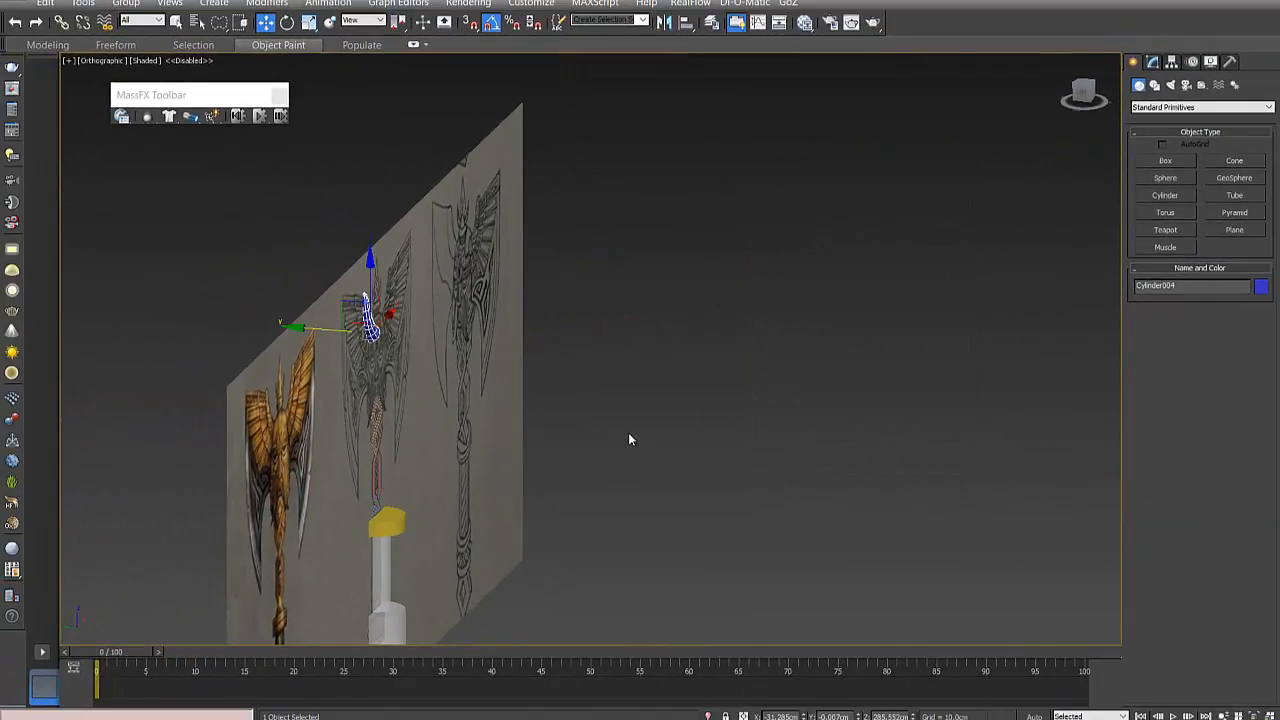
- Examine the aligned horn from front and angled views, checking its position against the reference wing and the axe handle
left_click(689, 397)
scroll(465, 375, "up", 5)
middle_click_drag(416, 386, 614, 288, "alt")
left_click(525, 269)
scroll(525, 269, "up", 3)
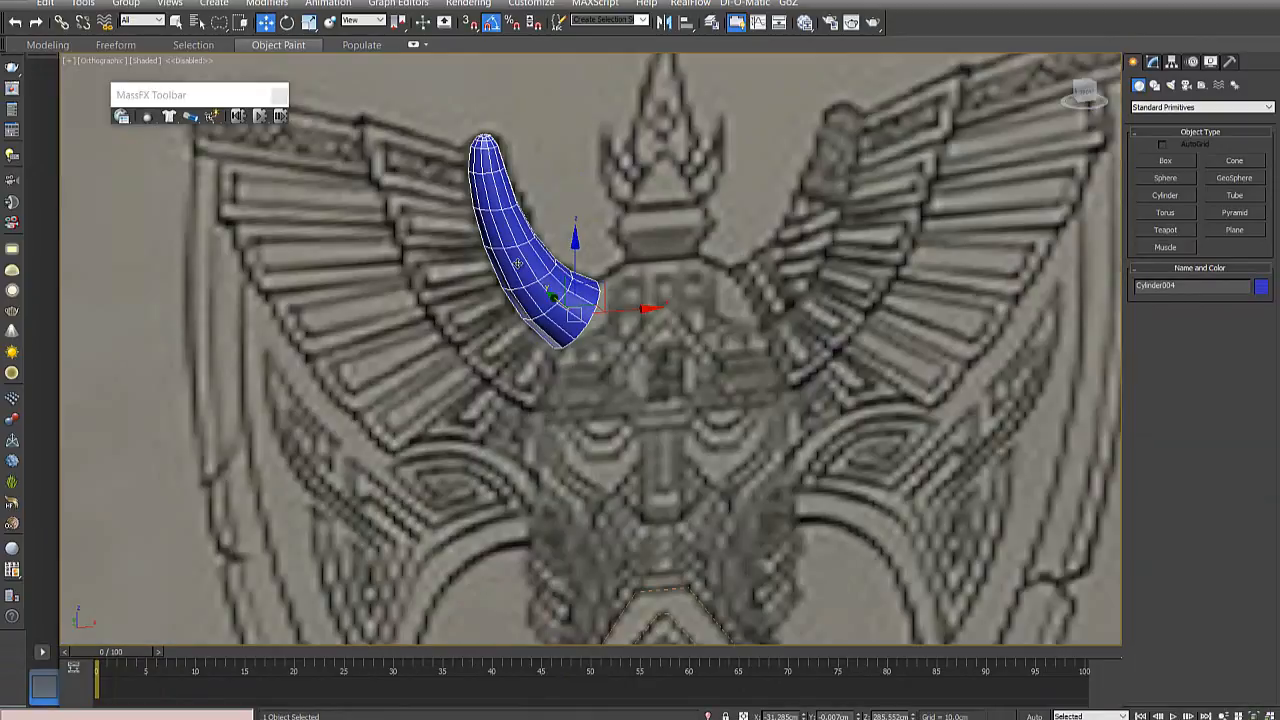
scroll(560, 285, "up", 2)
scroll(575, 289, "down", 2)
scroll(576, 289, "down", 3)
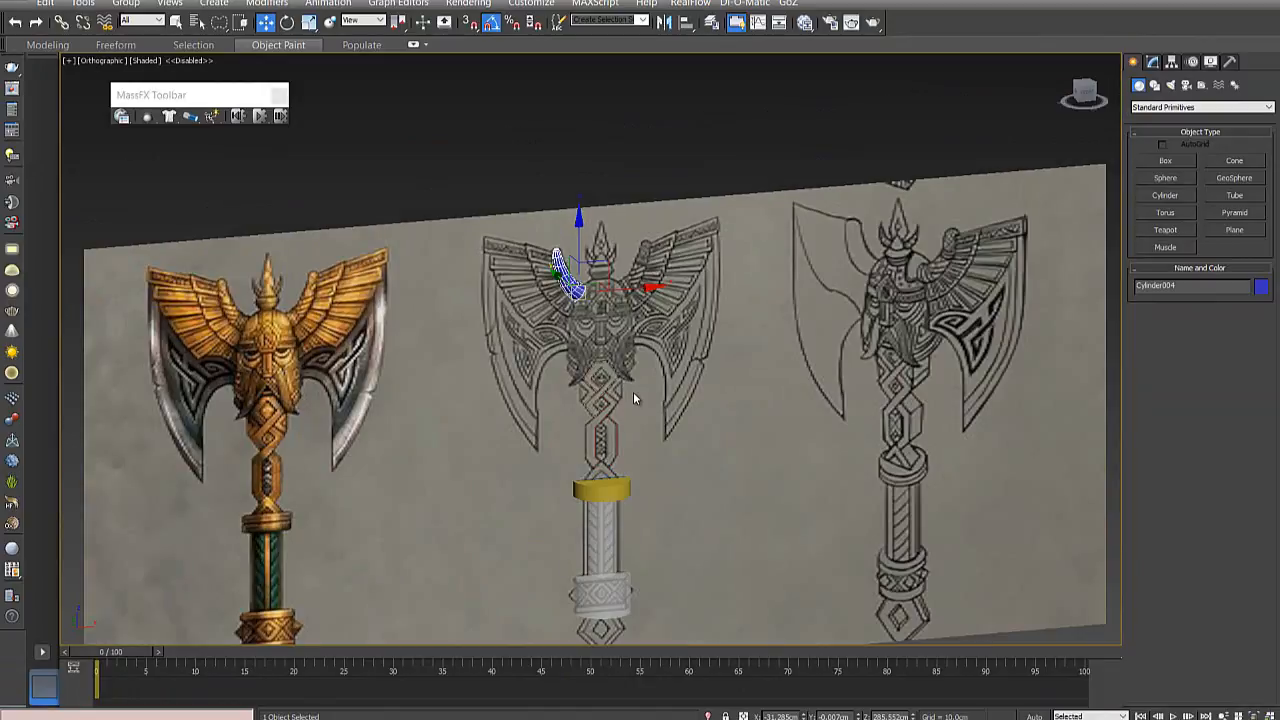
middle_click_drag(633, 393, 656, 393, "alt")
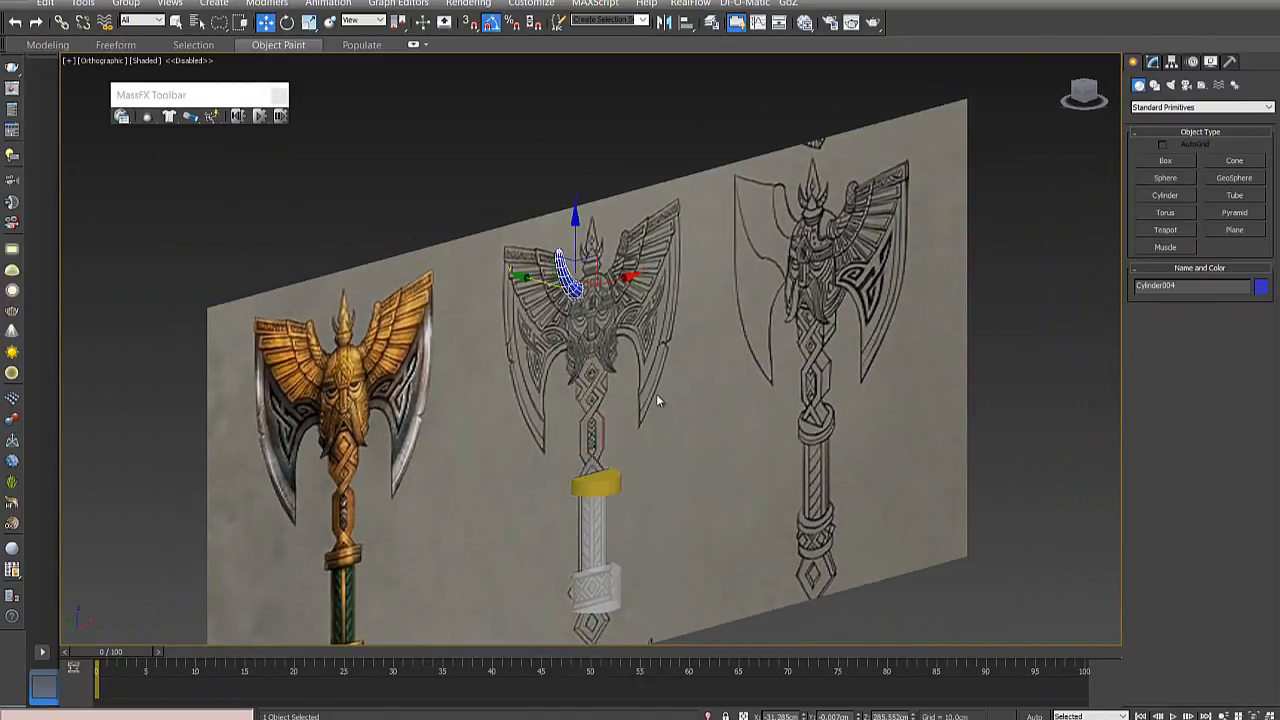
scroll(604, 398, "up", 5)
scroll(650, 358, "down", 5)
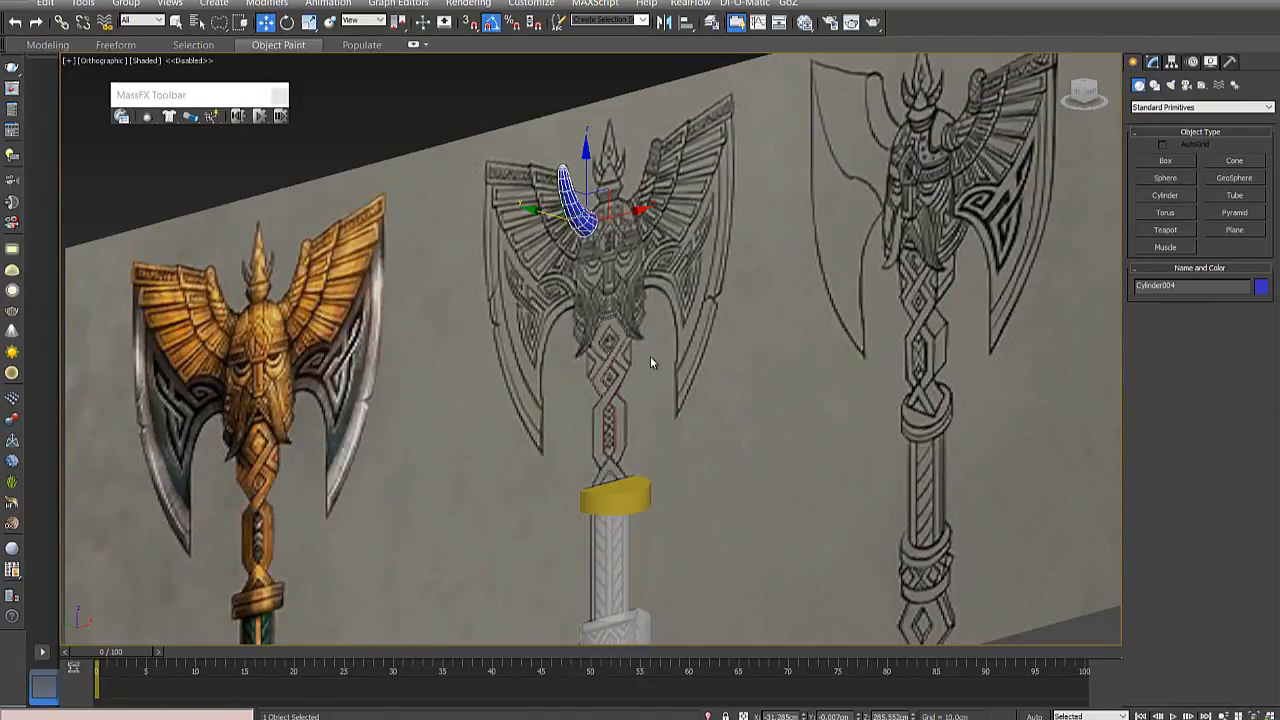
scroll(666, 376, "up", 2)
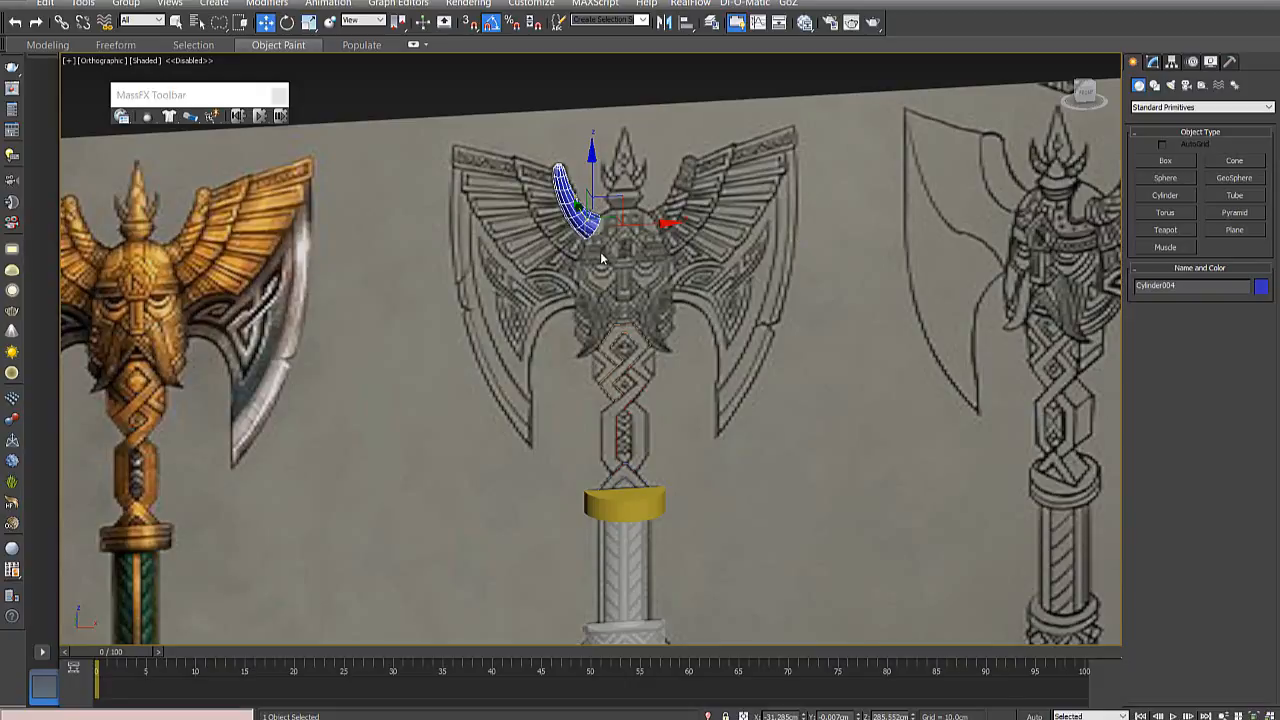
scroll(603, 259, "down", 8)
scroll(640, 325, "up", 8)
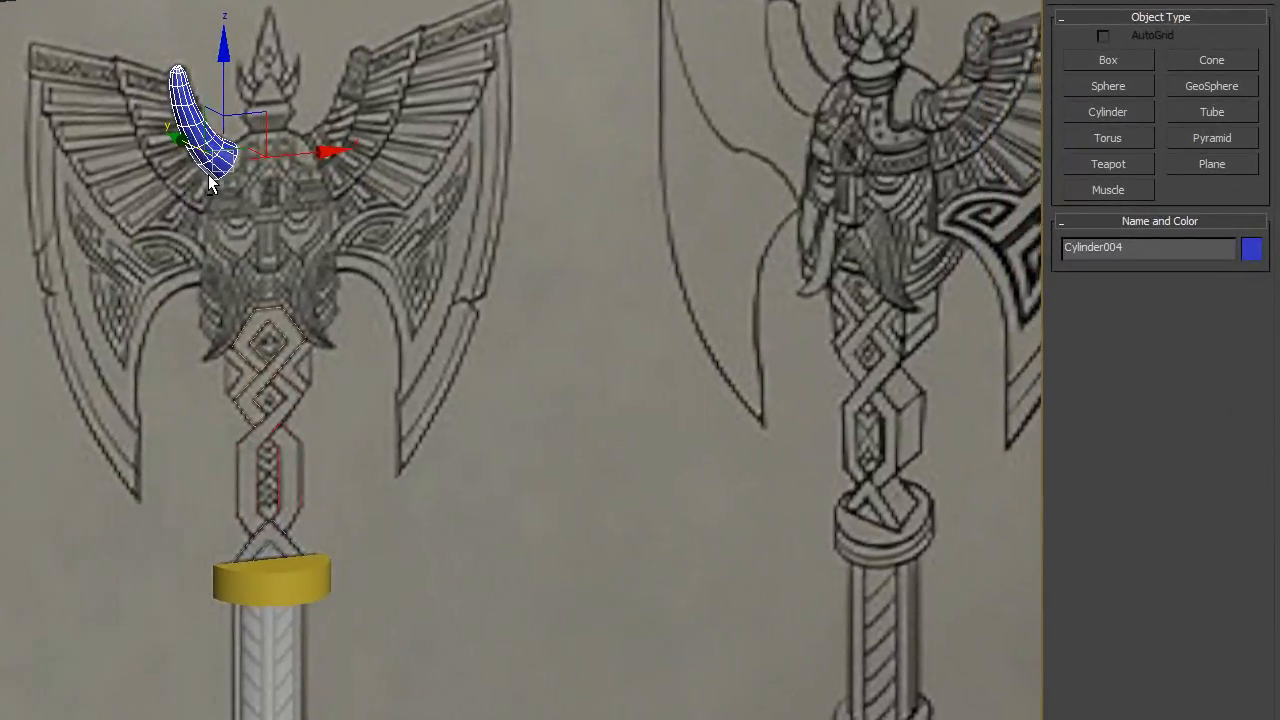
middle_click_drag(208, 175, 170, 176, "alt")
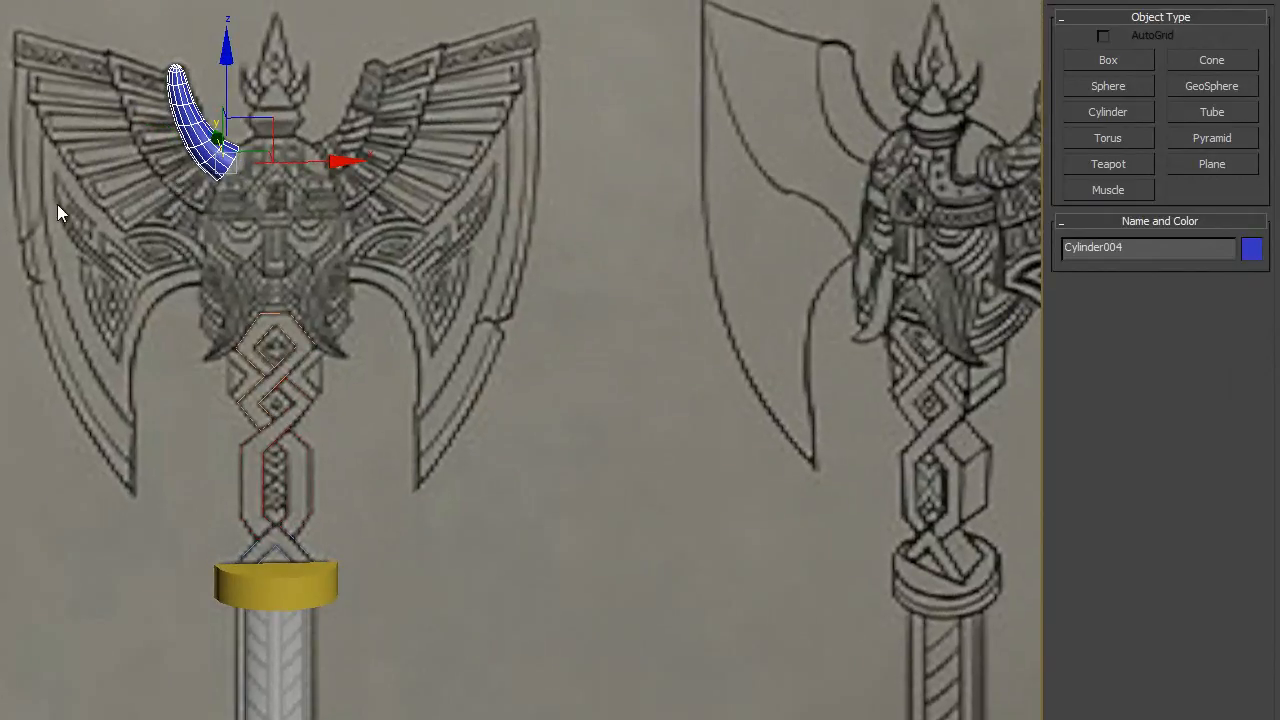
middle_click_drag(57, 208, 561, 253)
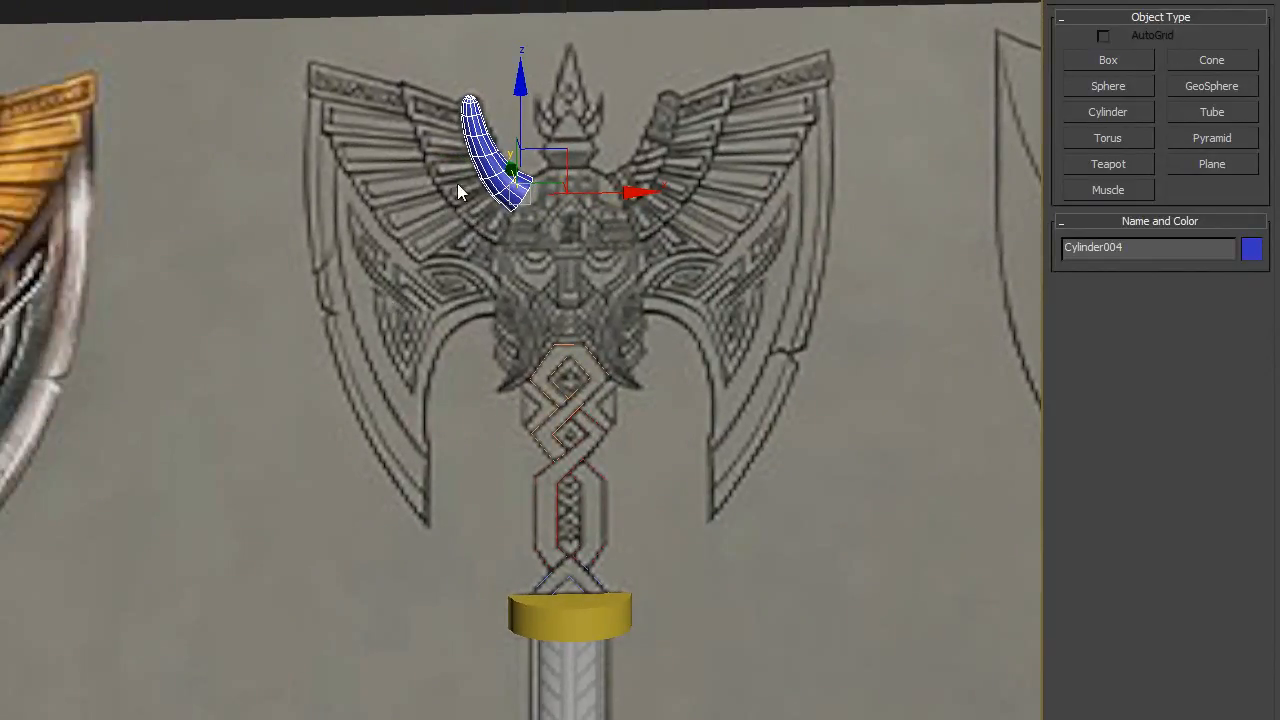
middle_click_drag(535, 205, 574, 222, "alt")
- Select the two grey handle cylinders, the yellow collar and the interlaced outlines above it together
middle_click_drag(590, 612, 448, 446)
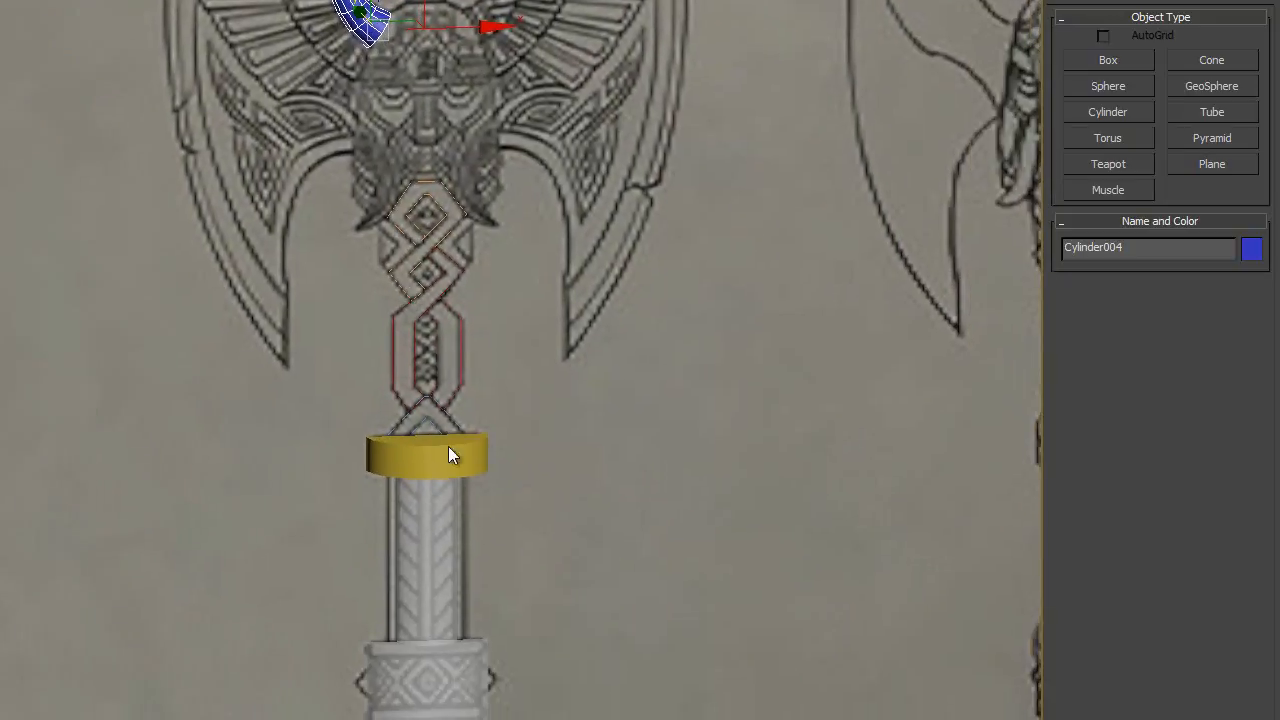
left_click(420, 694)
left_click(432, 558, "ctrl")
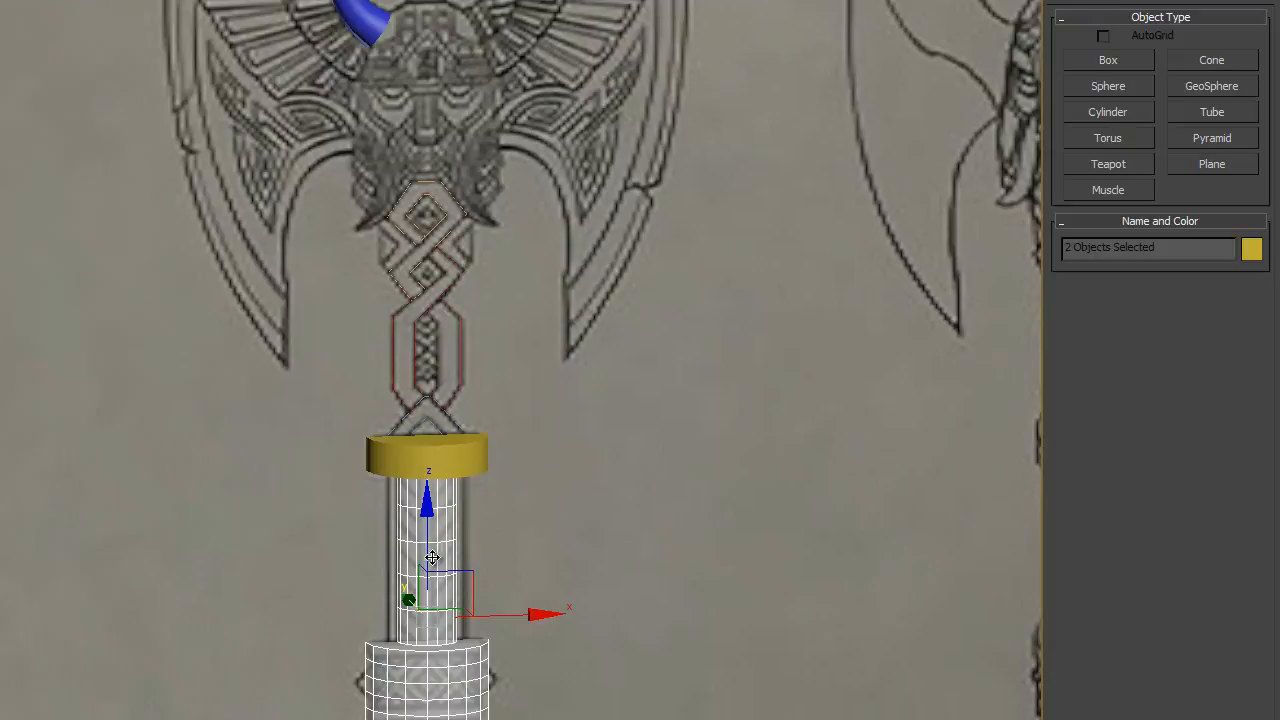
left_click(440, 456, "ctrl")
left_click(450, 375, "ctrl")
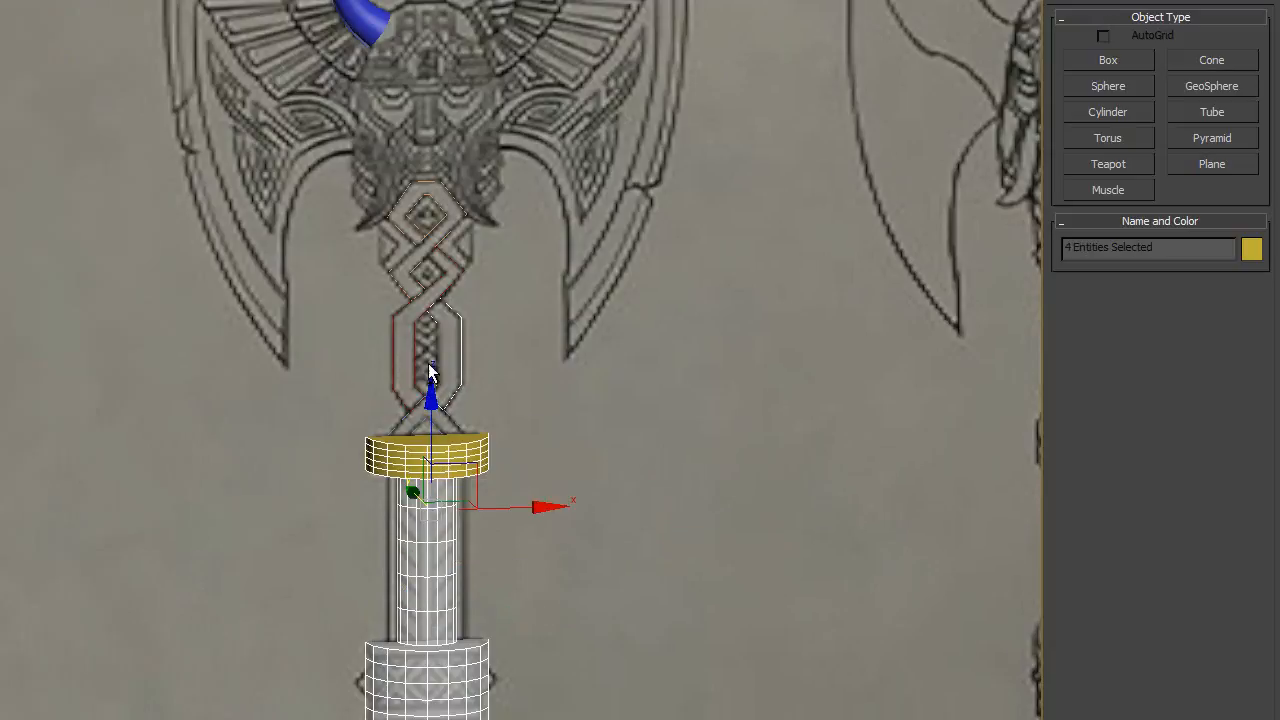
left_click(416, 235, "ctrl")
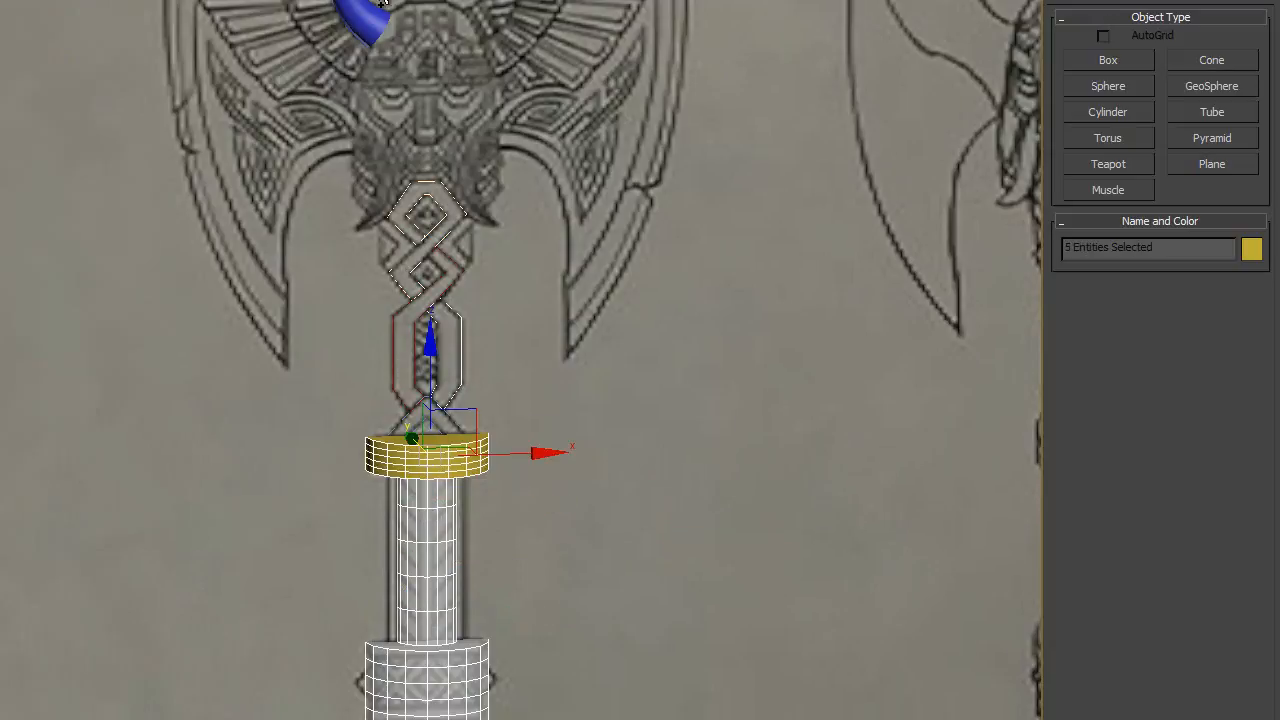
left_click(405, 255, "ctrl")
middle_click_drag(400, 252, 390, 278, "alt")
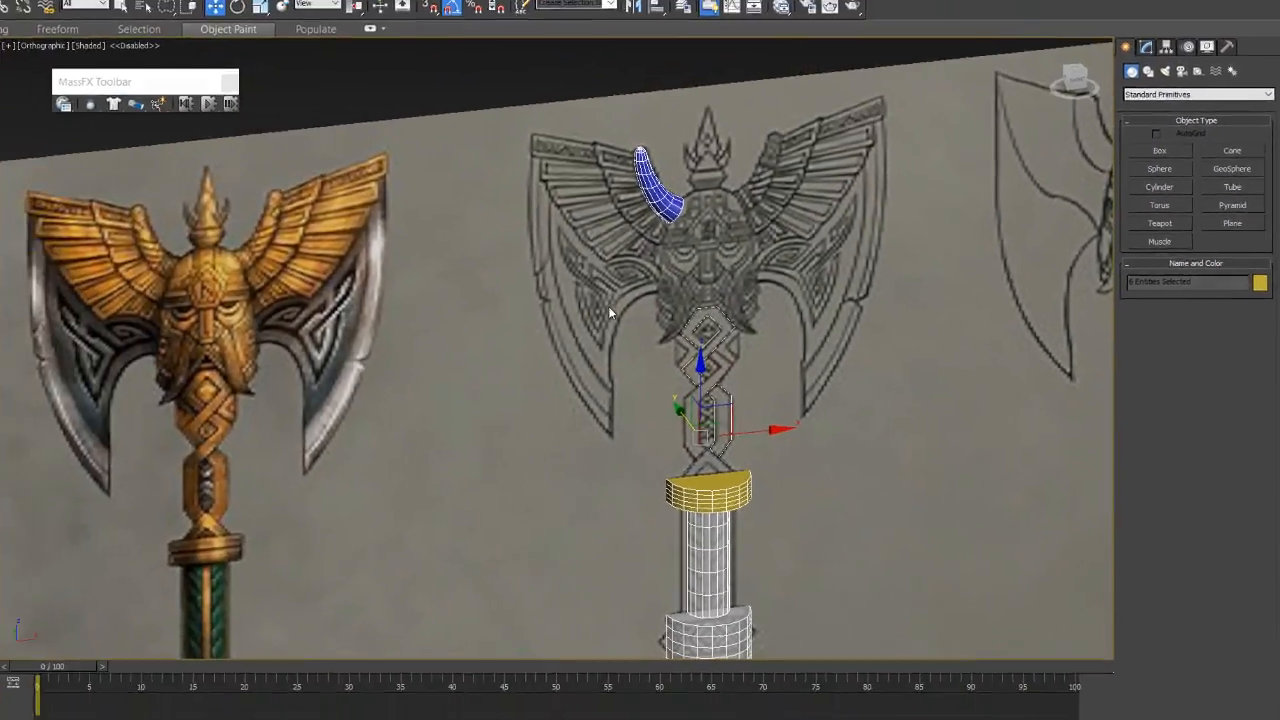
- Study the wing on the coloured axe and in the three-quarter drawing, including its upper outer corner and feather layers
scroll(608, 306, "up", 3)
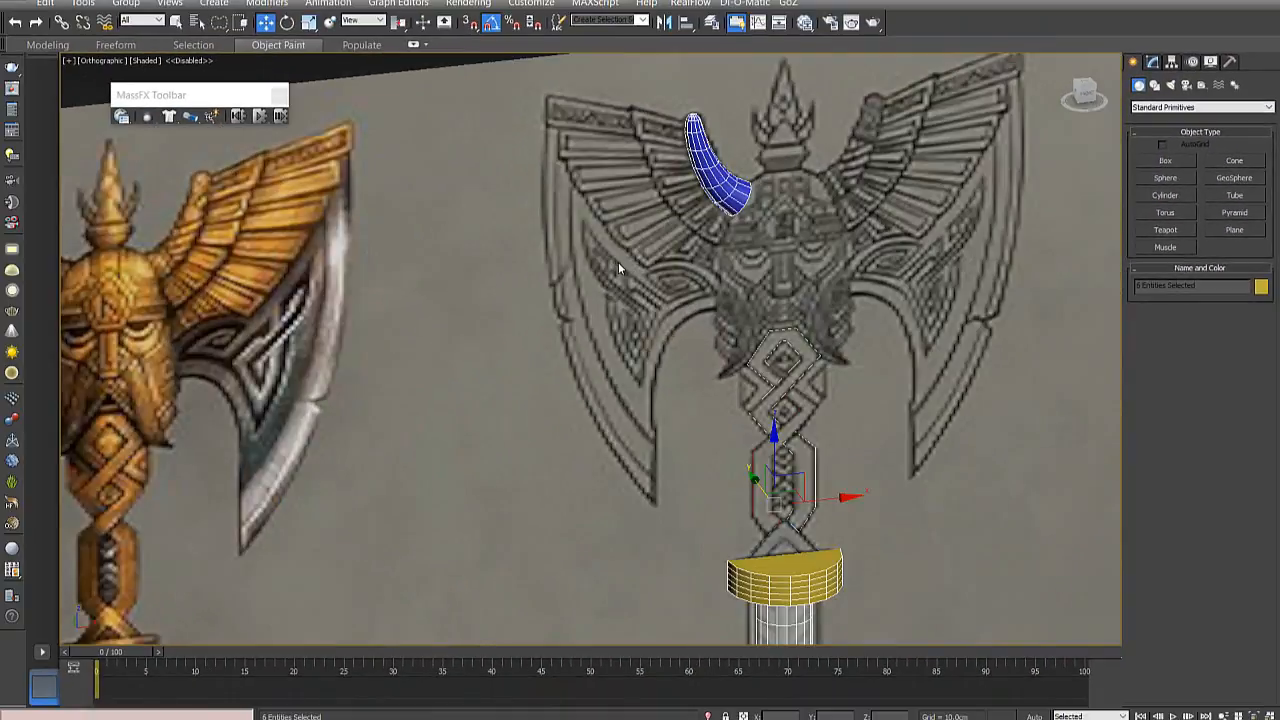
middle_click_drag(268, 282, 504, 301)
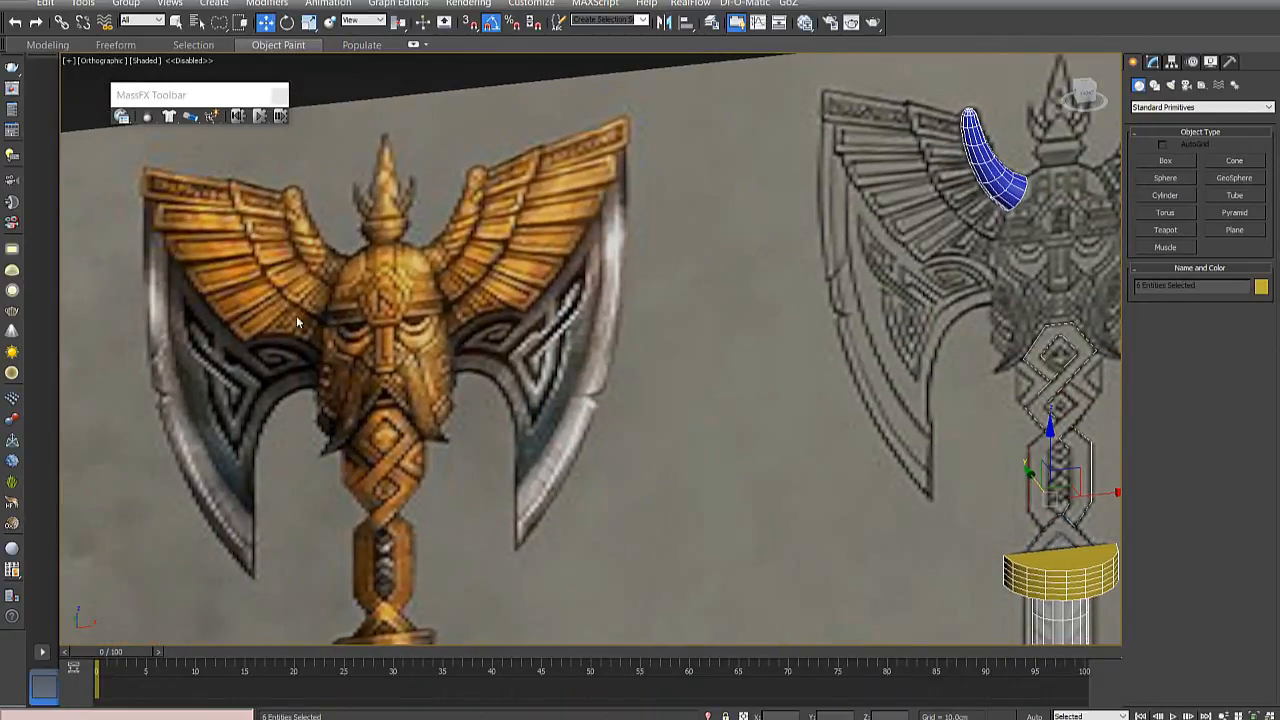
middle_click_drag(802, 326, 600, 391)
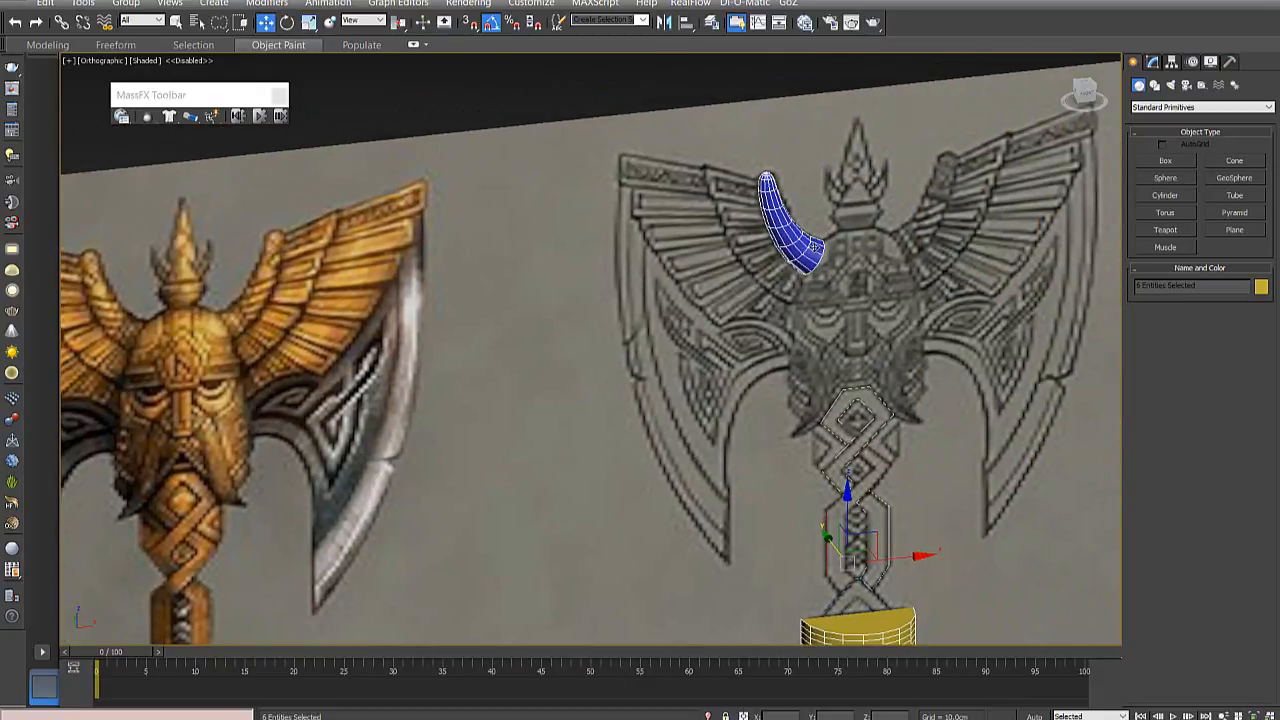
middle_click_drag(922, 291, 427, 278)
scroll(568, 264, "down", 2)
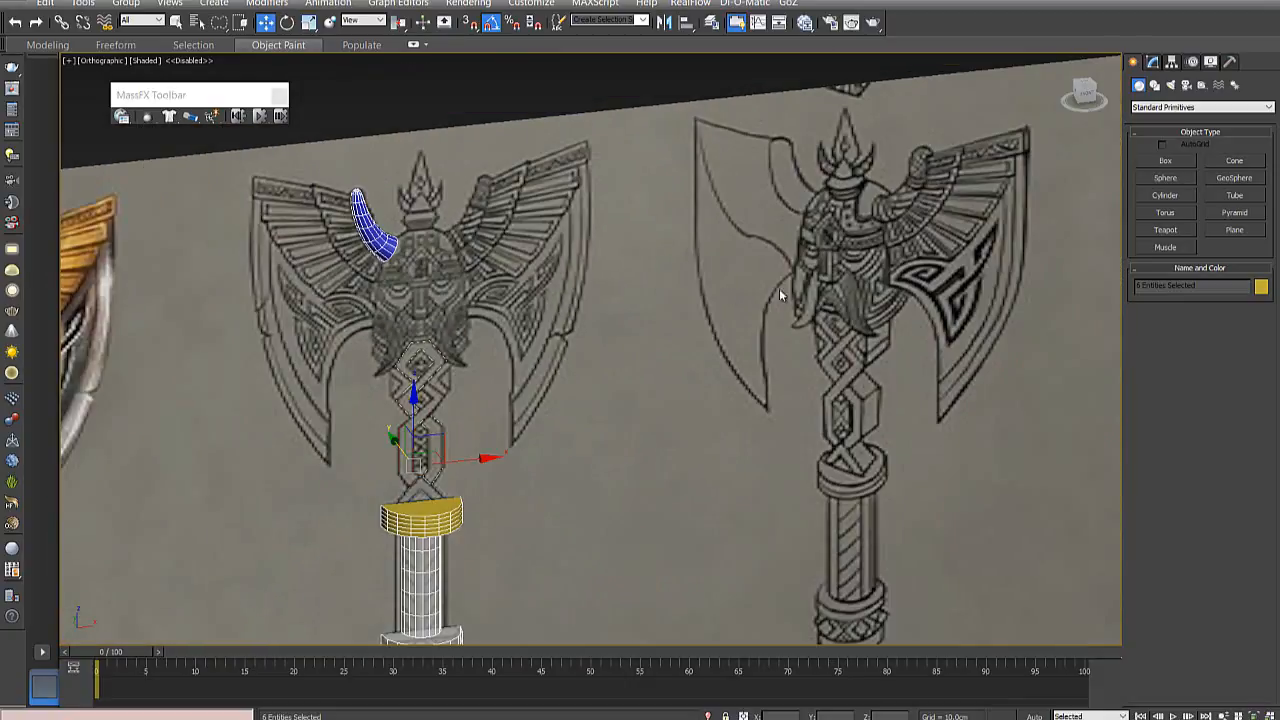
middle_click_drag(926, 246, 870, 264)
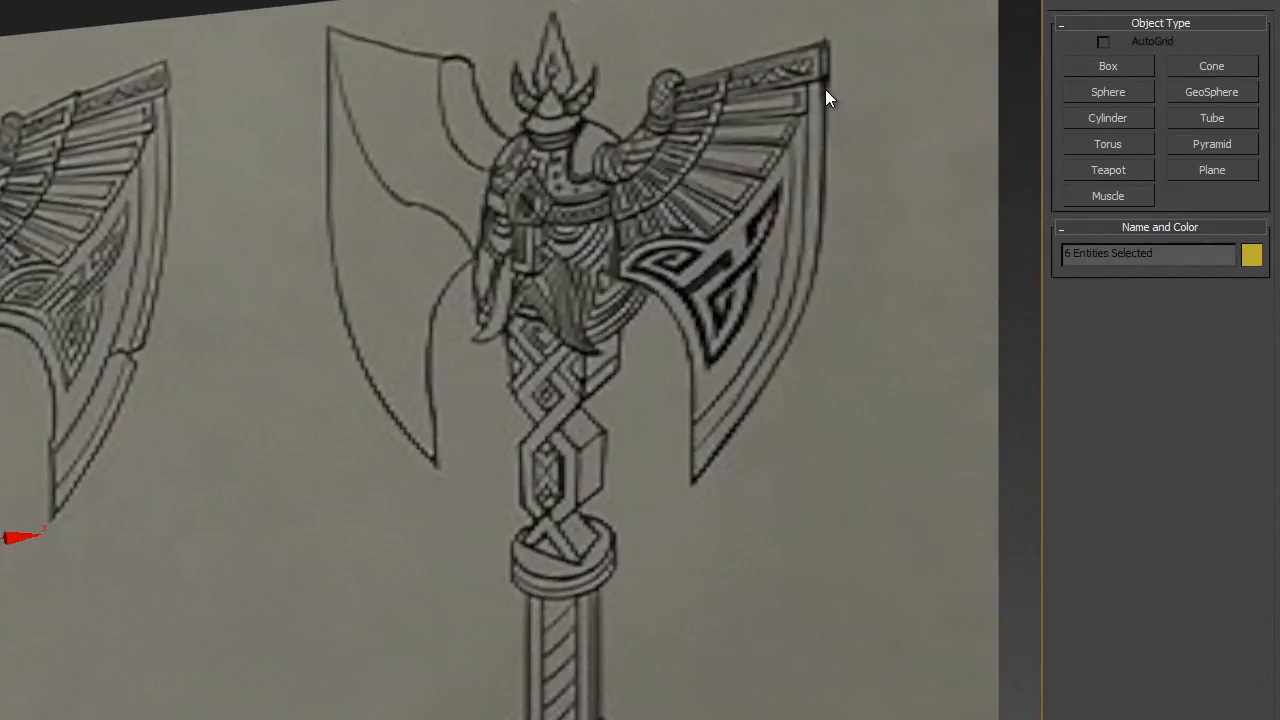
middle_click_drag(838, 66, 740, 190)
scroll(740, 190, "up", 5)
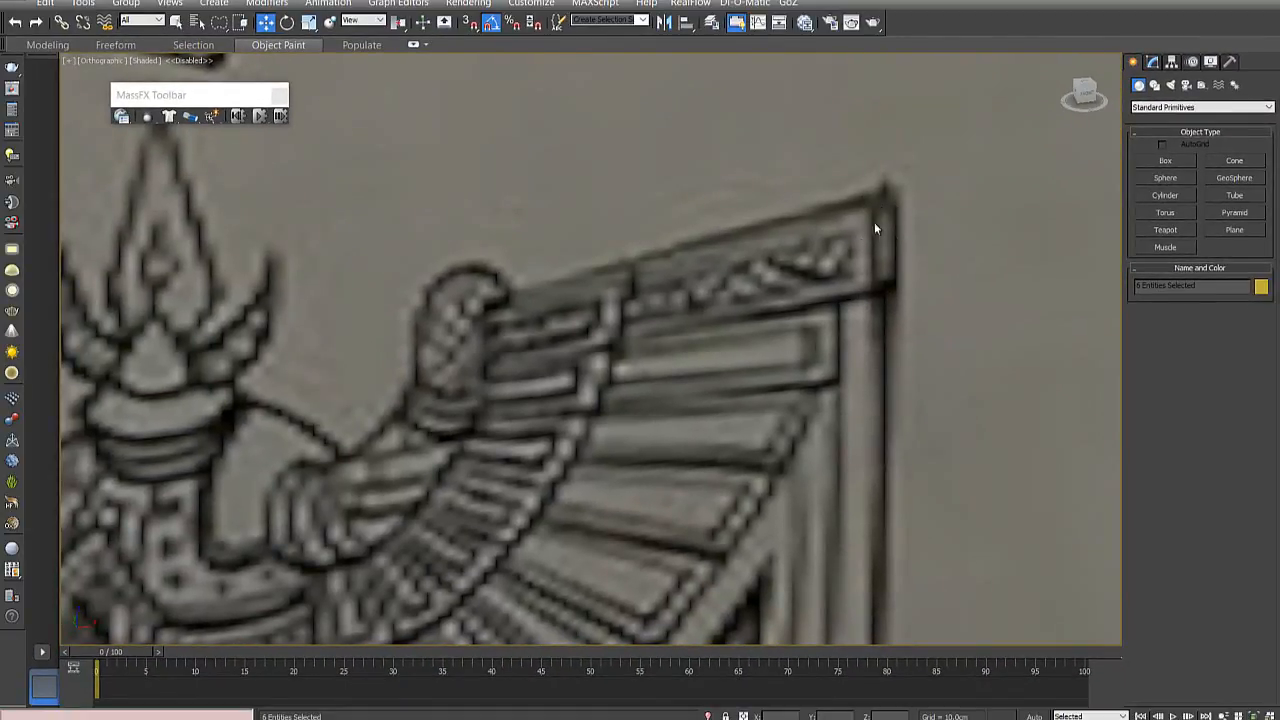
scroll(769, 297, "down", 3)
middle_click_drag(747, 310, 831, 279)
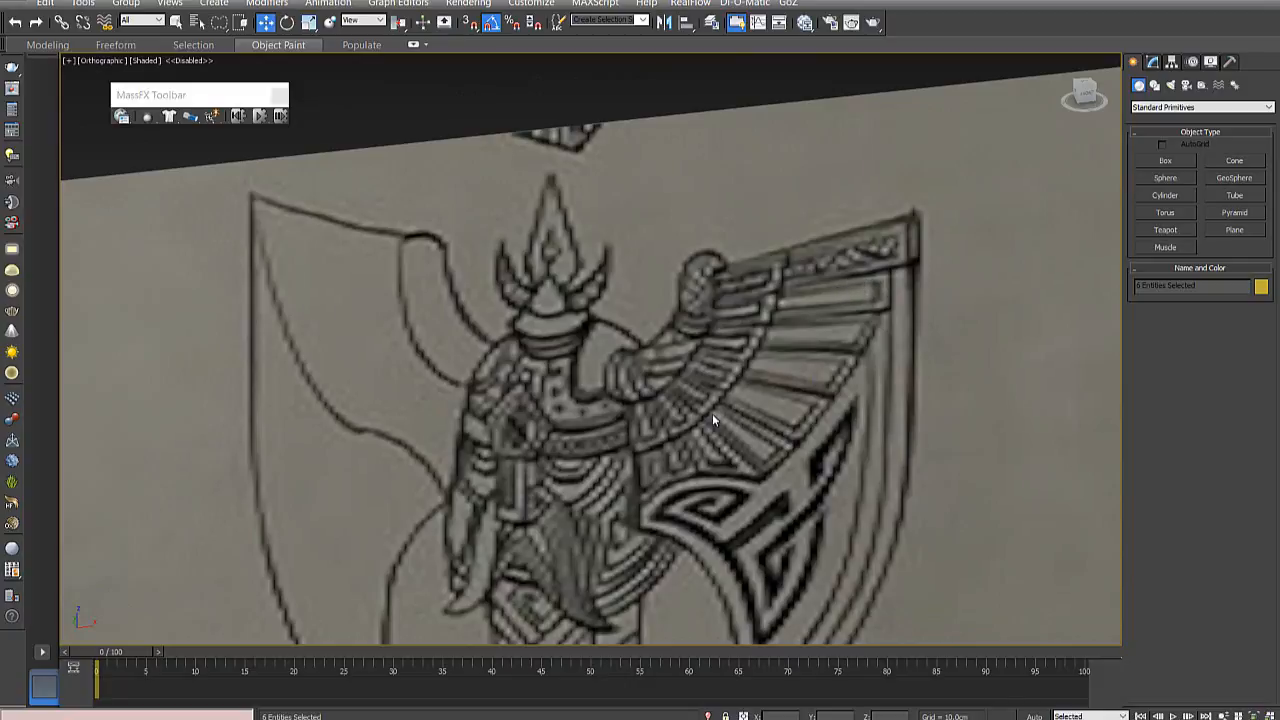
- Compare the wing and blade shapes between the front-view drawing and the three-quarter drawing
scroll(712, 420, "down", 6)
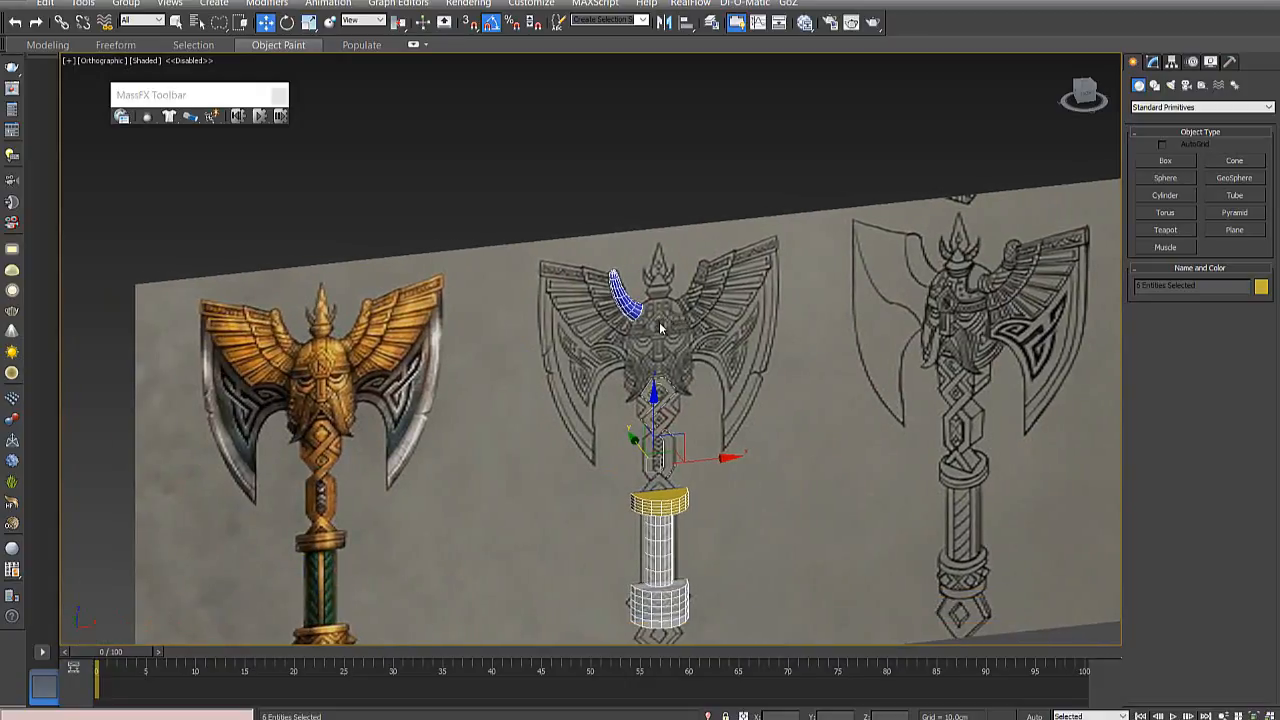
scroll(570, 300, "up", 4)
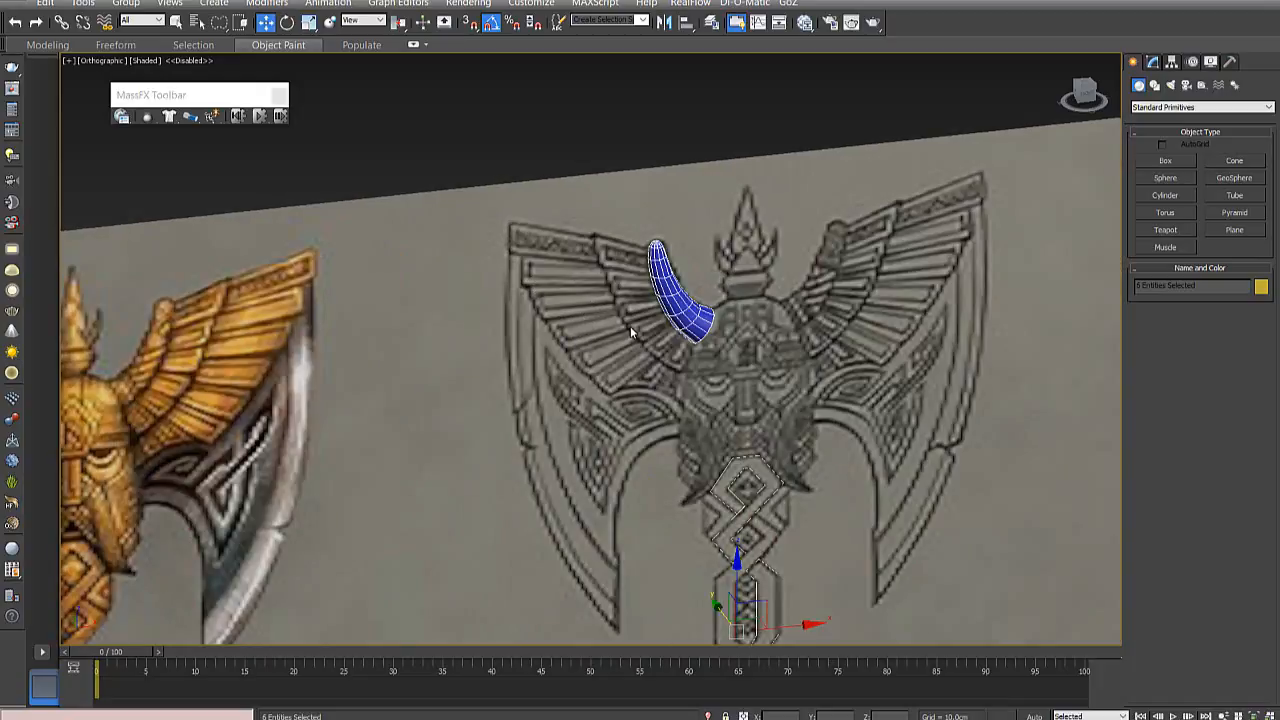
middle_click_drag(630, 326, 889, 324)
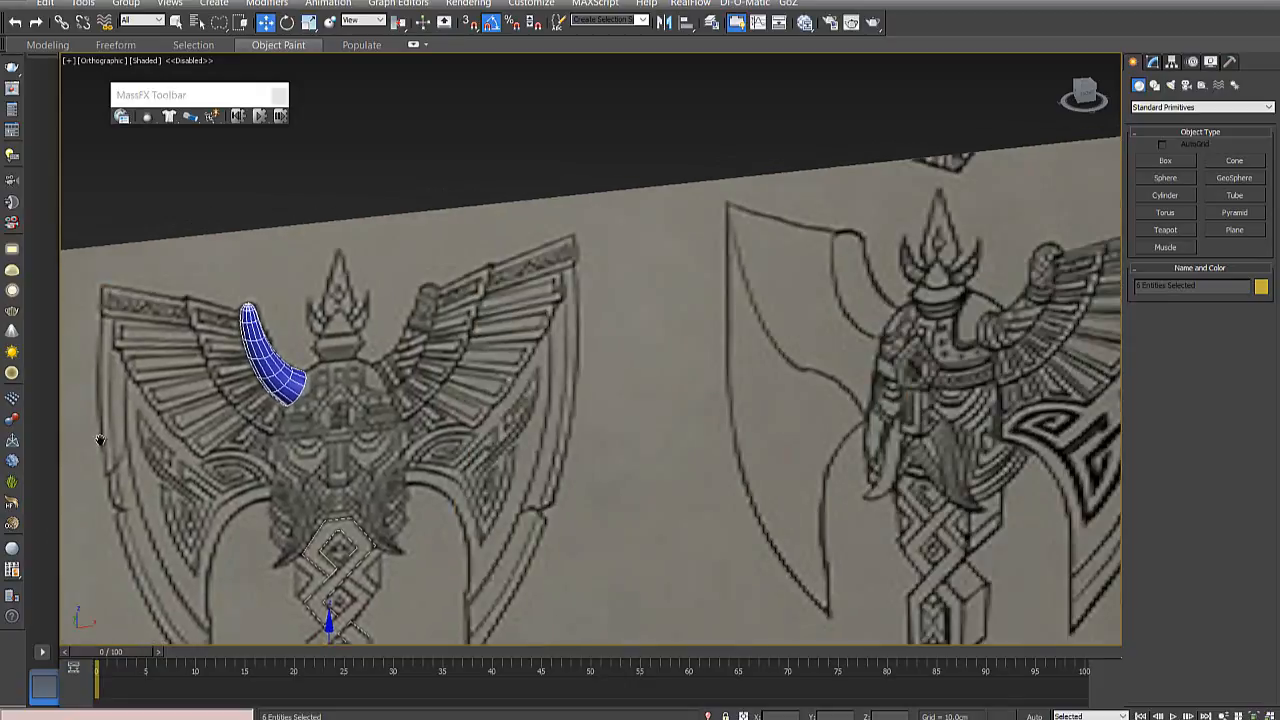
middle_click_drag(763, 378, 729, 400)
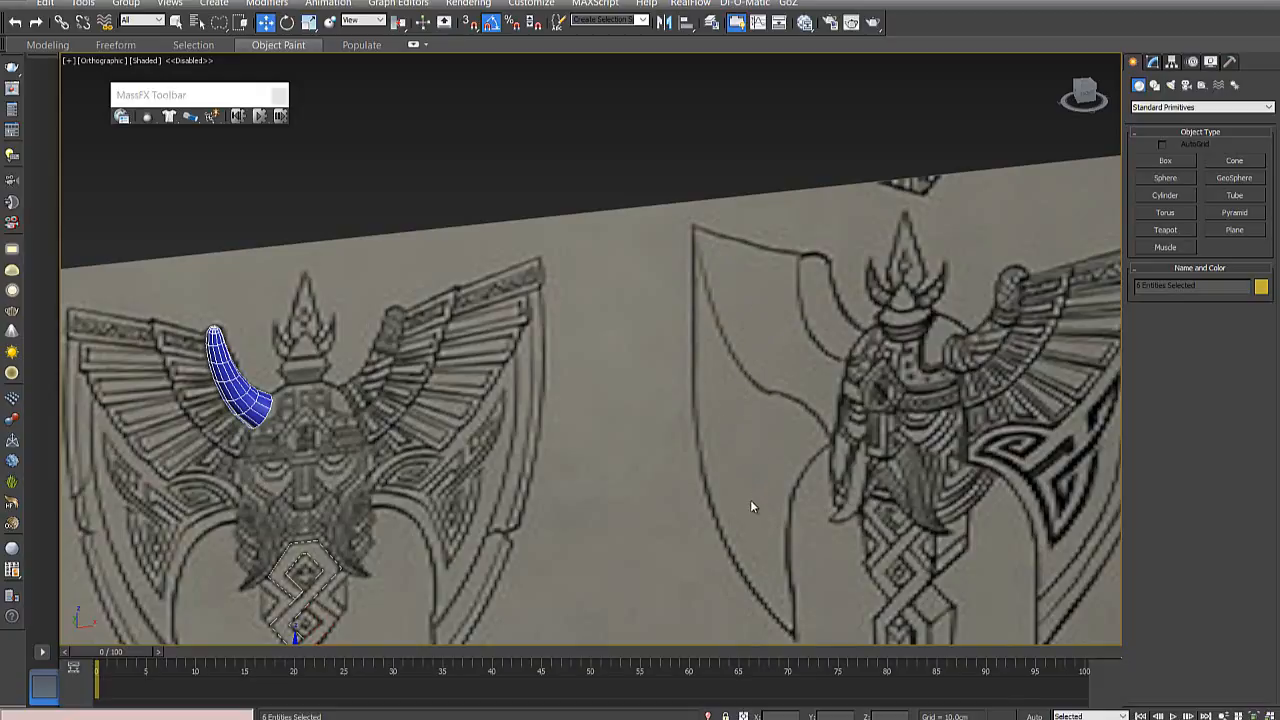
middle_click_drag(774, 411, 780, 293)
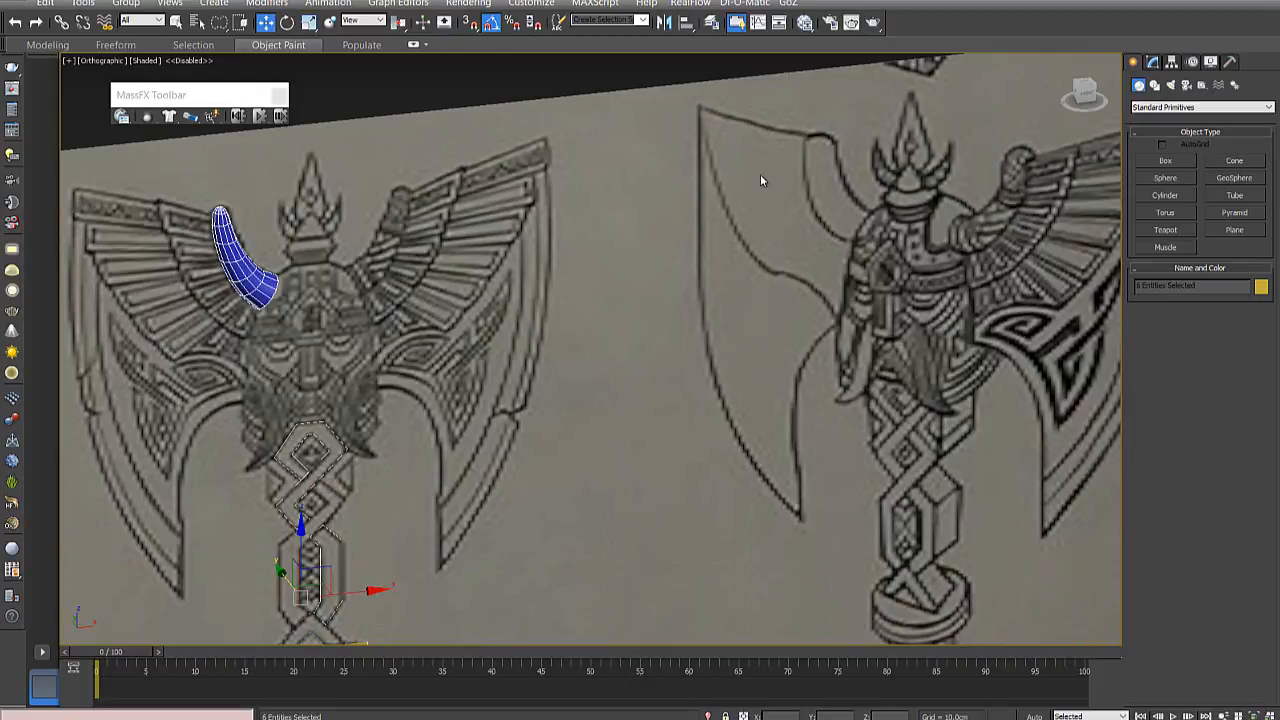
scroll(590, 271, "down", 5)
scroll(636, 318, "up", 3)
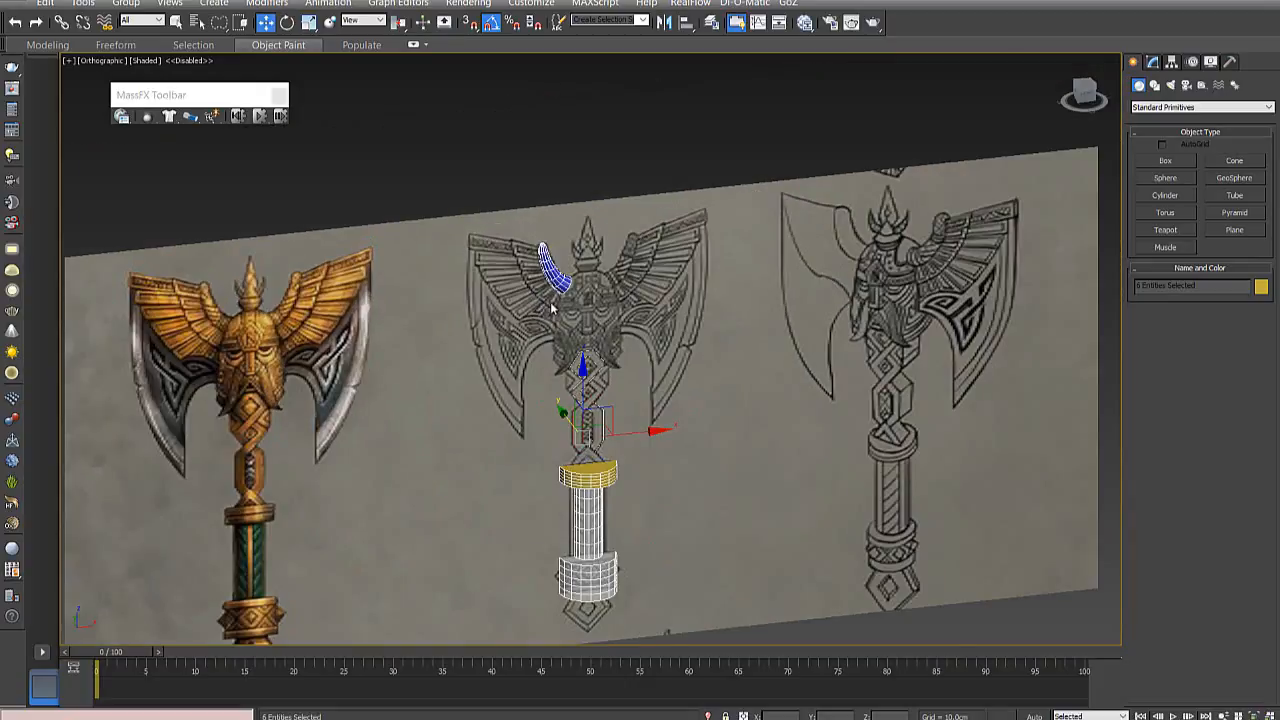
scroll(636, 318, "up", 2)
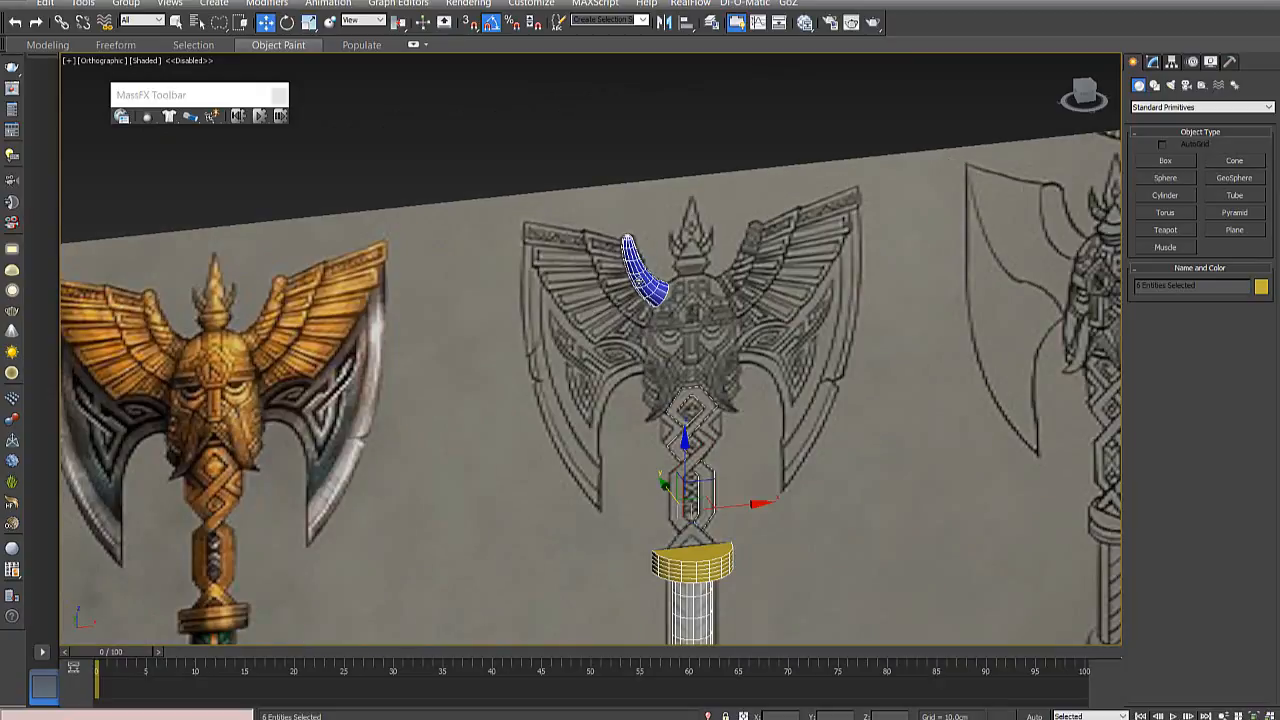
- Start a box primitive and compare the wing on the coloured axe with the front-view line drawing
left_click(1166, 161)
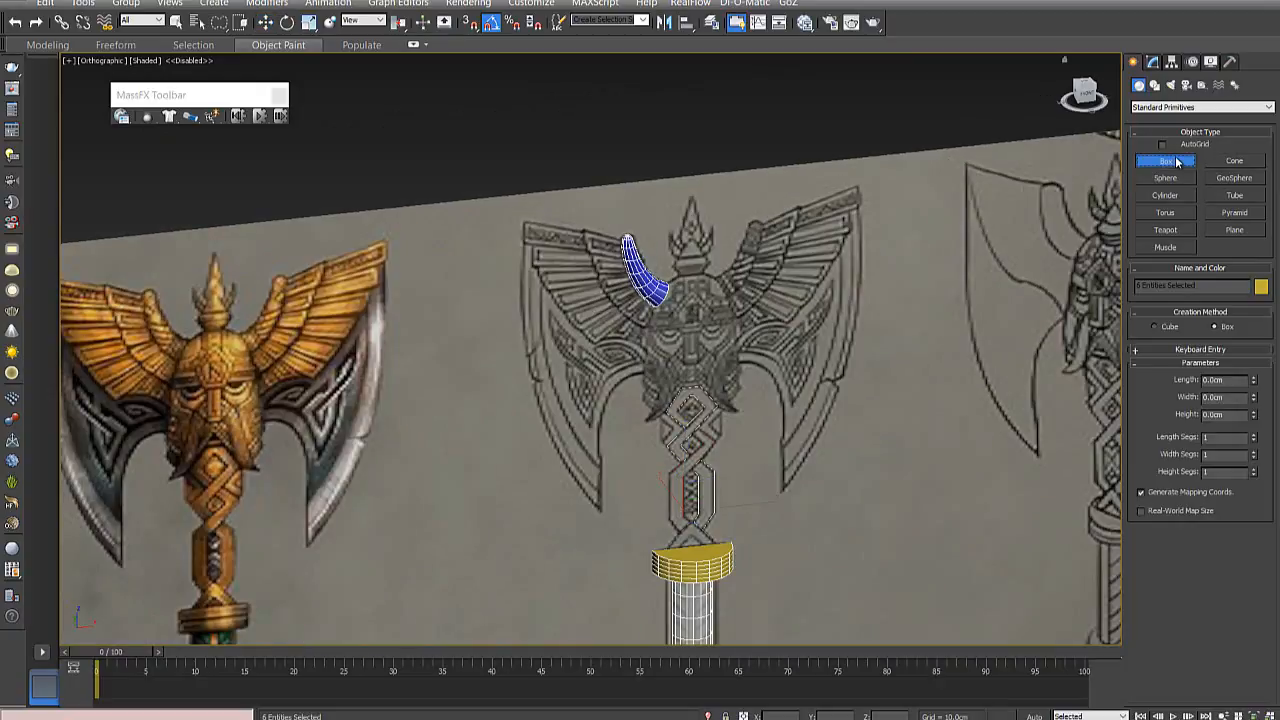
key("f")
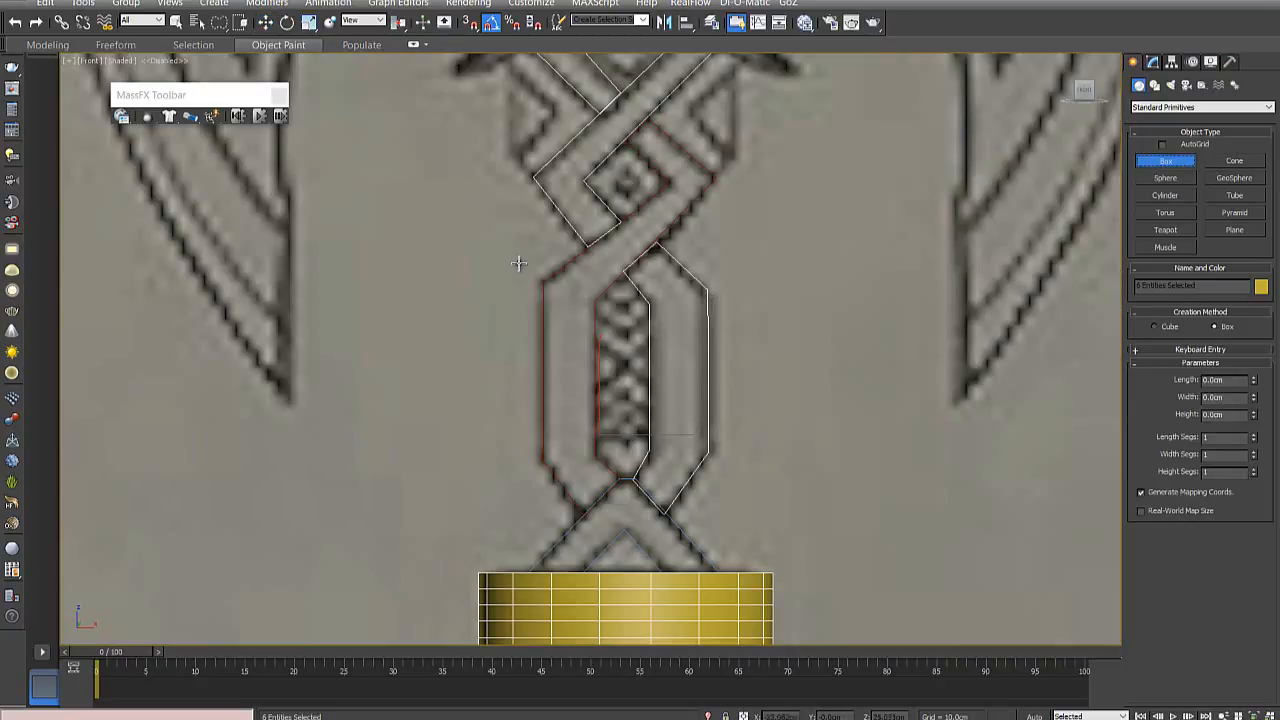
middle_click_drag(569, 268, 760, 585)
middle_click_drag(633, 335, 770, 680)
scroll(694, 438, "down", 4)
middle_click_drag(694, 436, 640, 449)
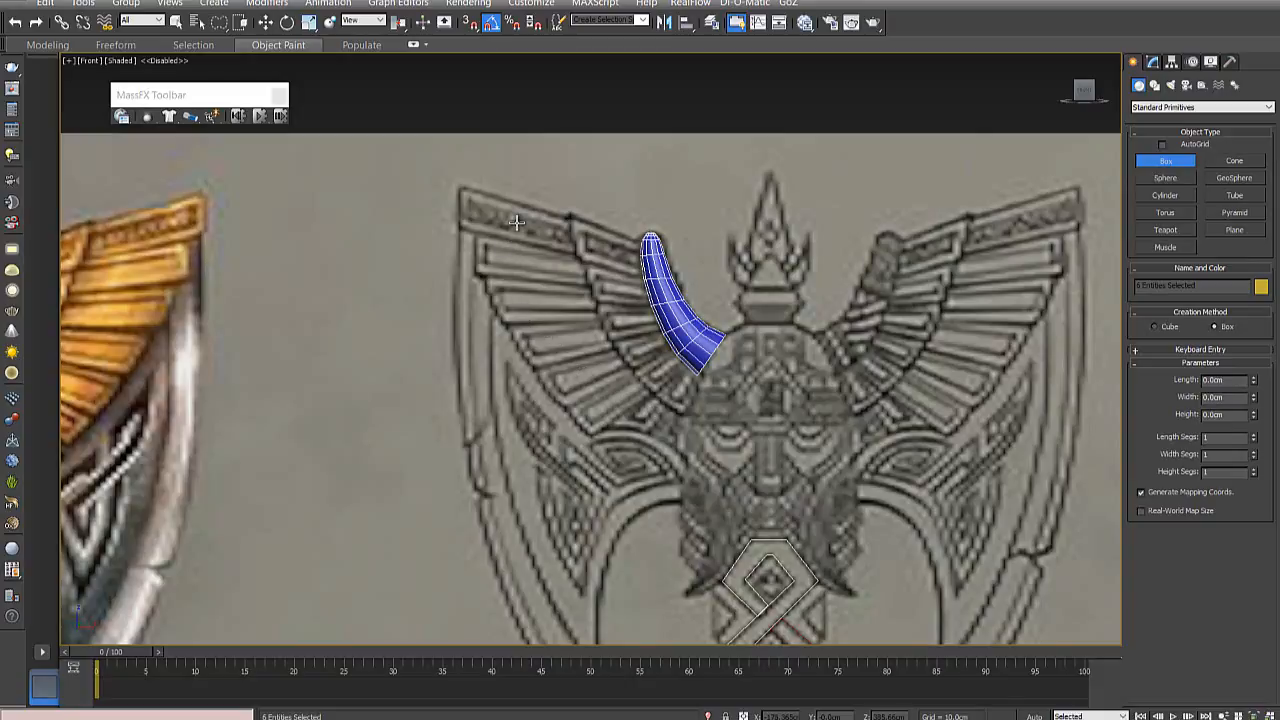
scroll(428, 446, "down", 5)
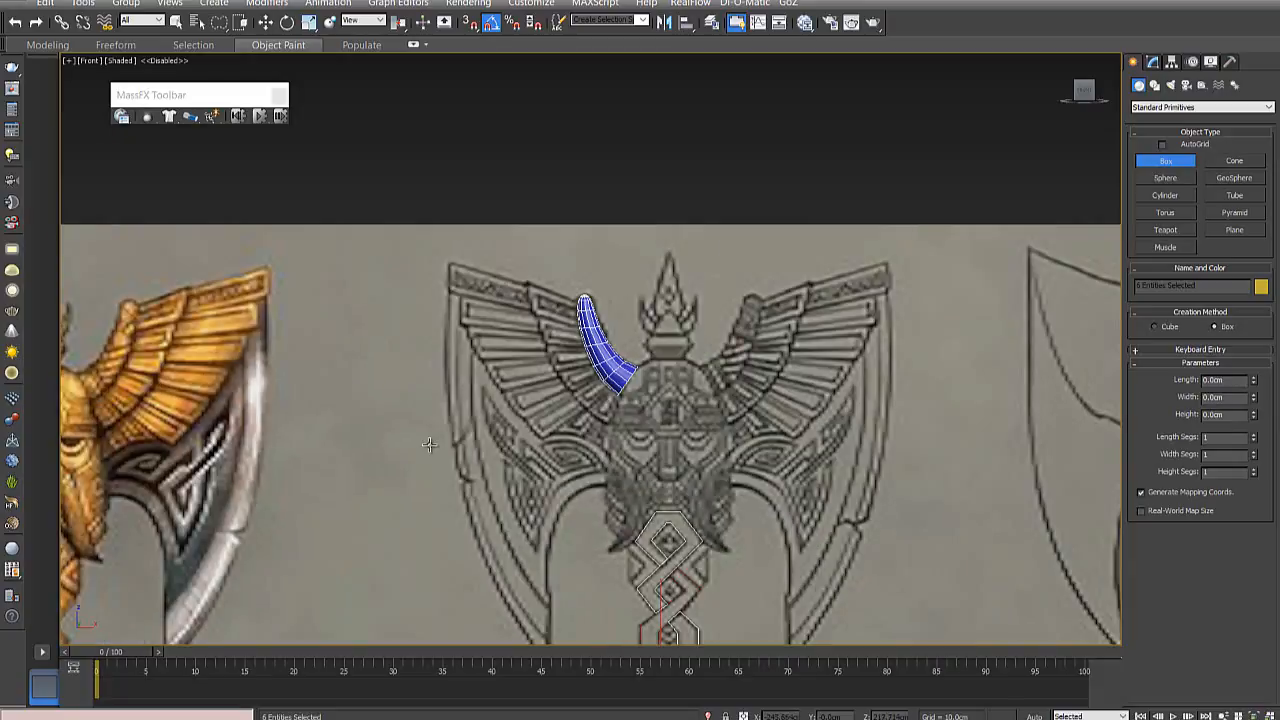
middle_click_drag(250, 458, 488, 457)
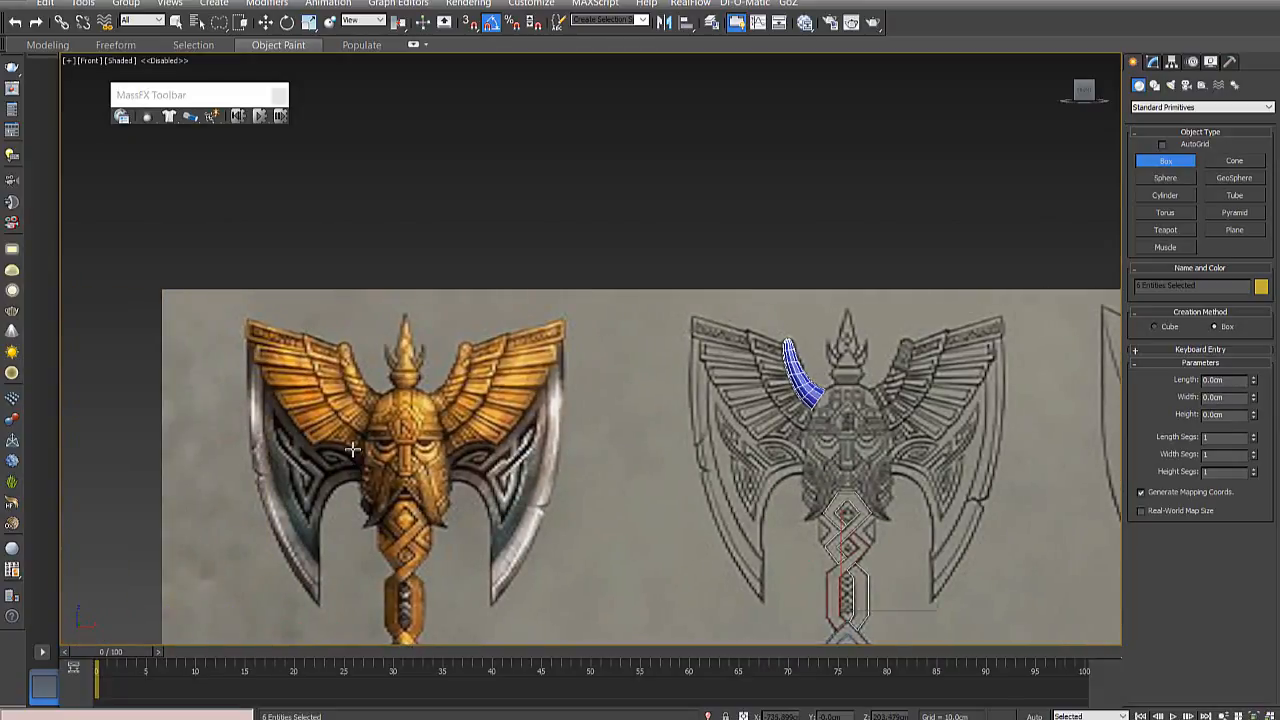
scroll(434, 489, "up", 2)
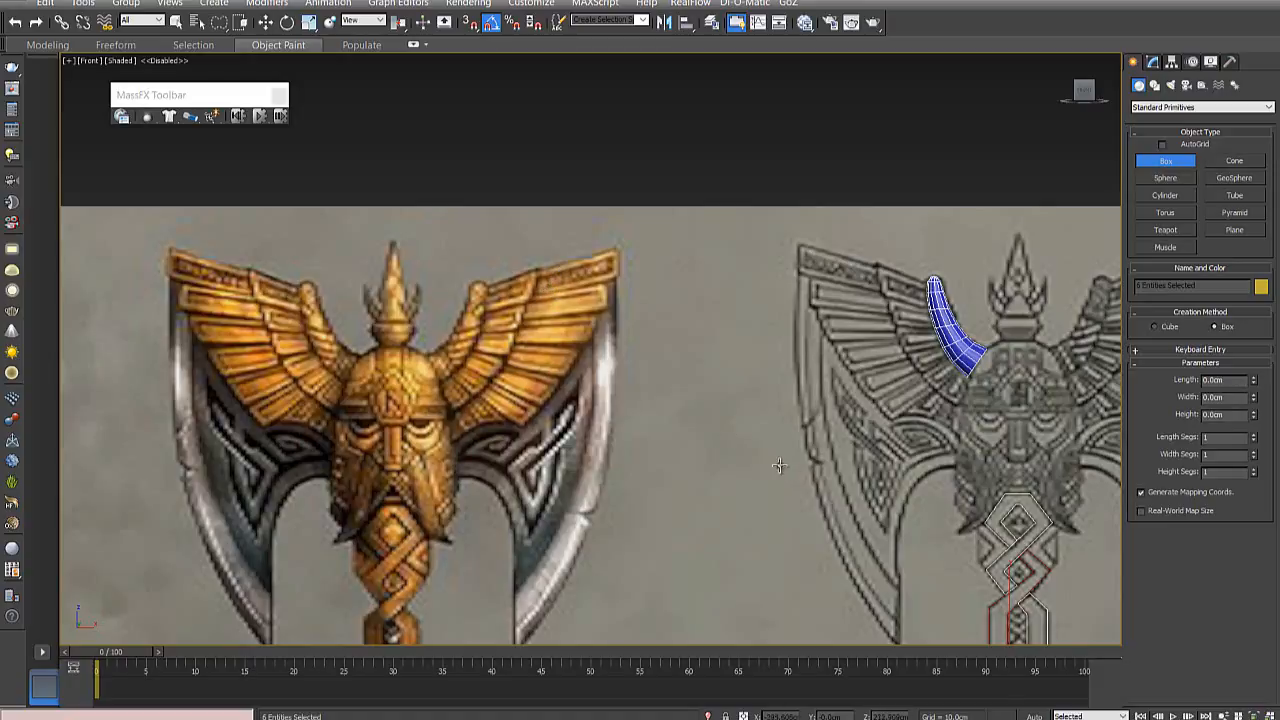
middle_click_drag(779, 465, 566, 510)
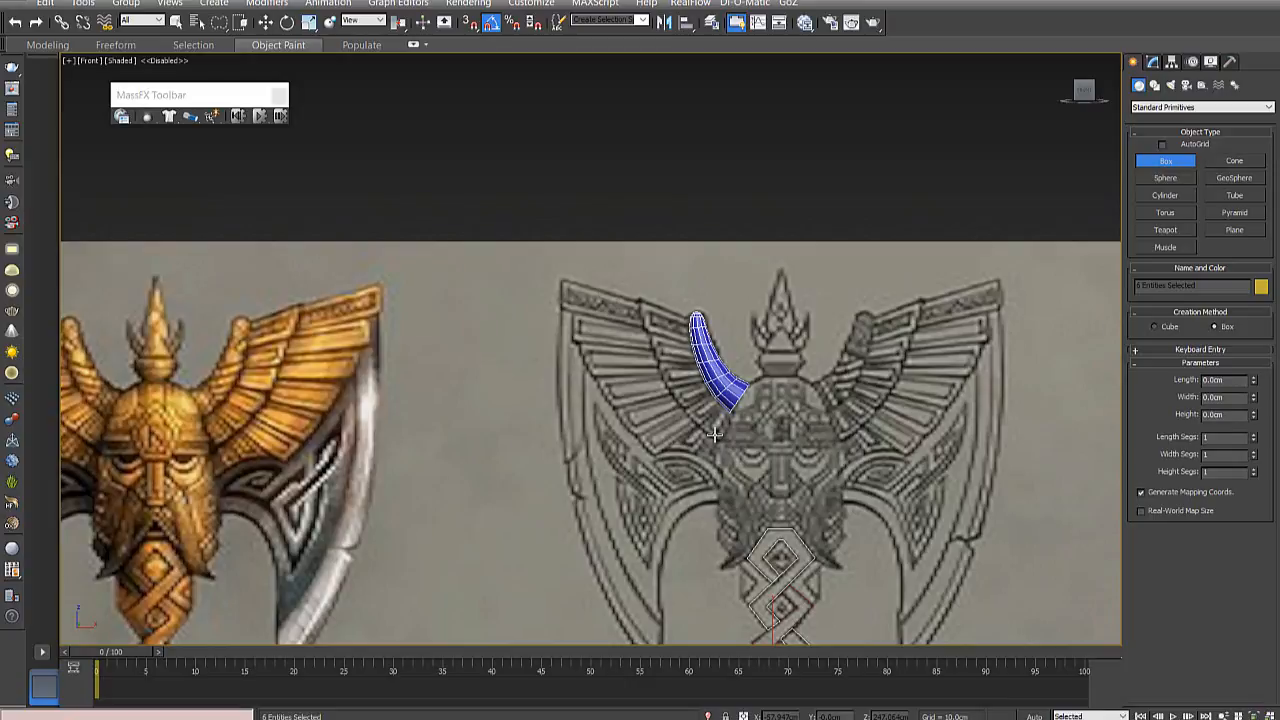
scroll(716, 433, "up", 5)
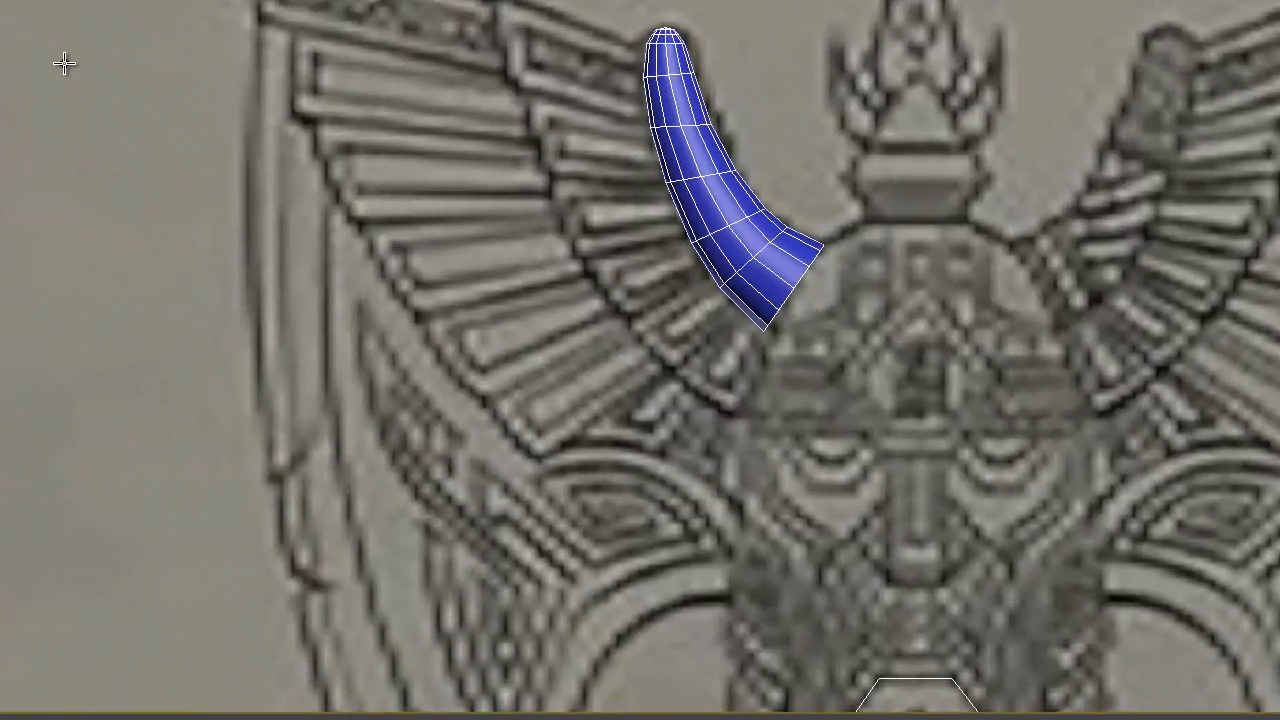
- Create a box about 153 × 67 × 27 cm beside the drawn wing's outer edge, with 9 length segments
left_click_drag(268, 208, 362, 400)
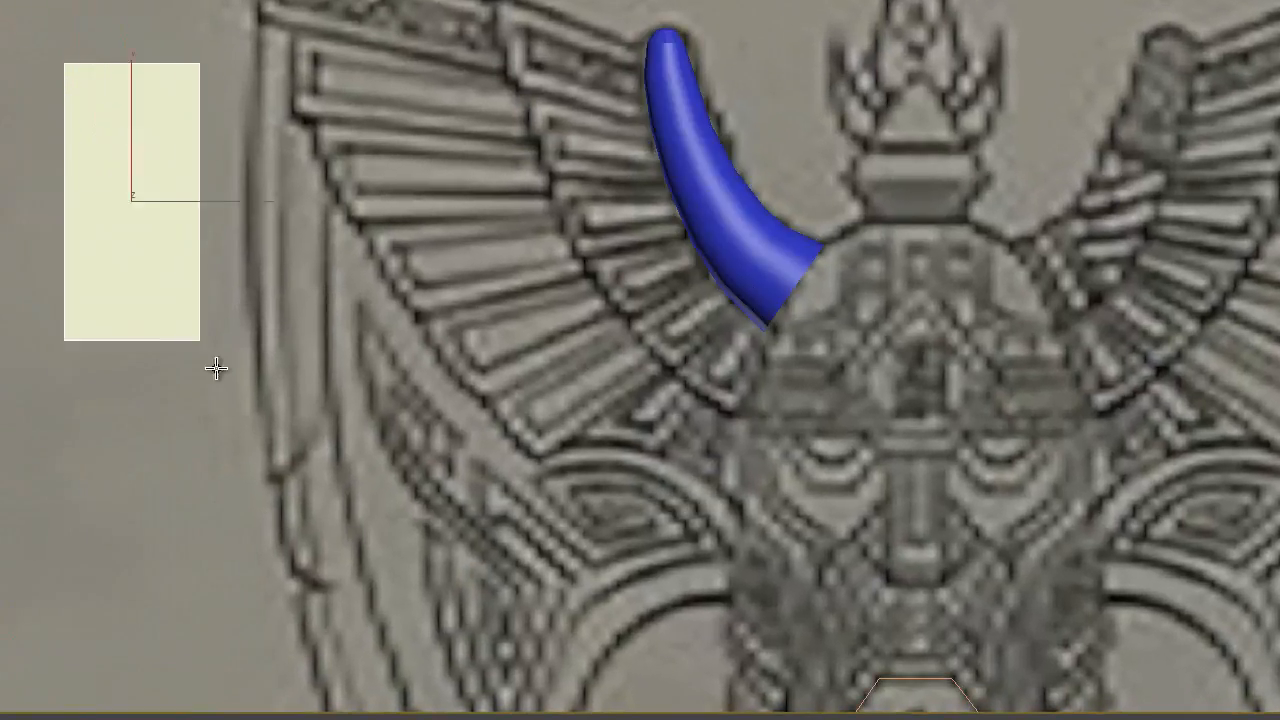
left_click_drag(216, 369, 252, 493)
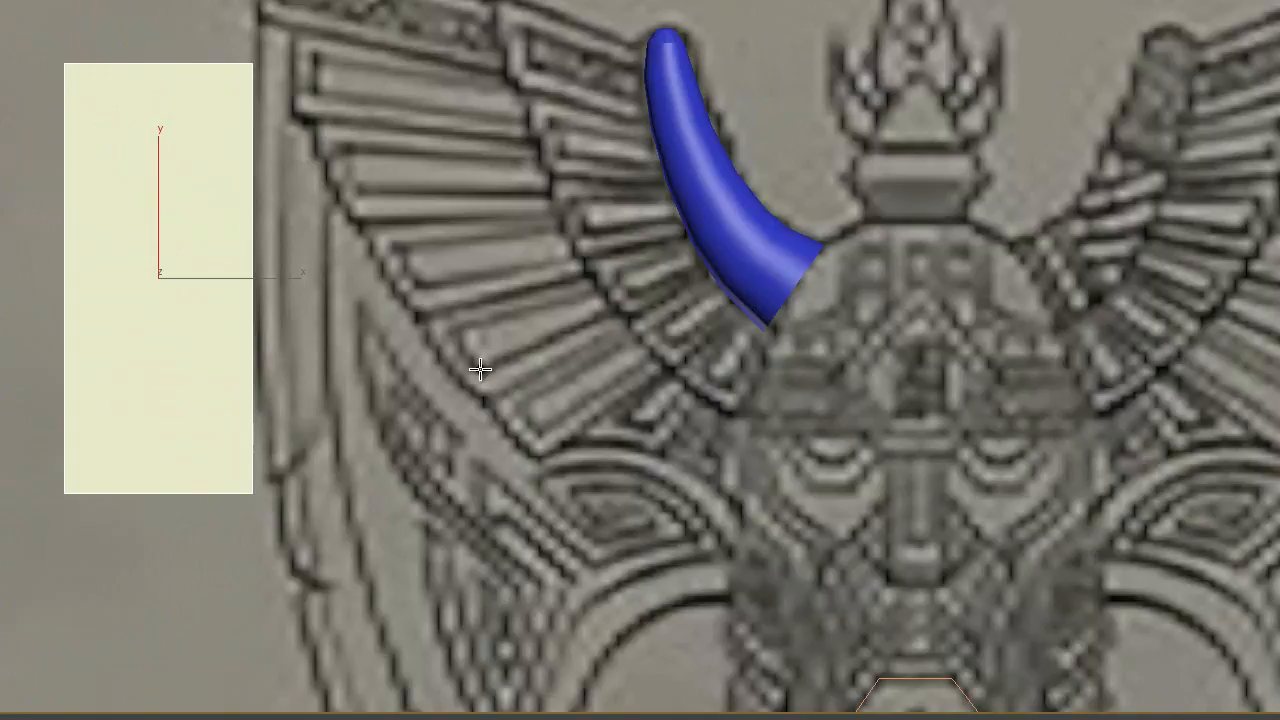
middle_click_drag(234, 351, 494, 374, "alt")
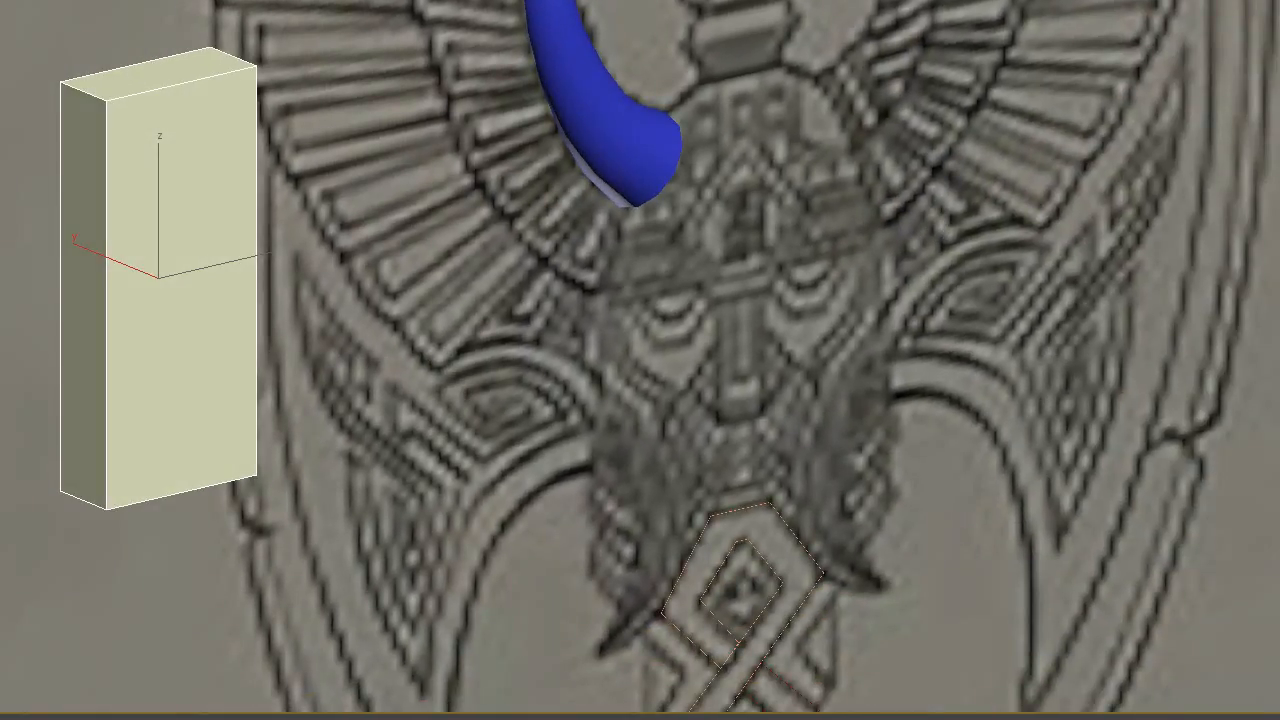
middle_click_drag(644, 288, 534, 257, "alt")
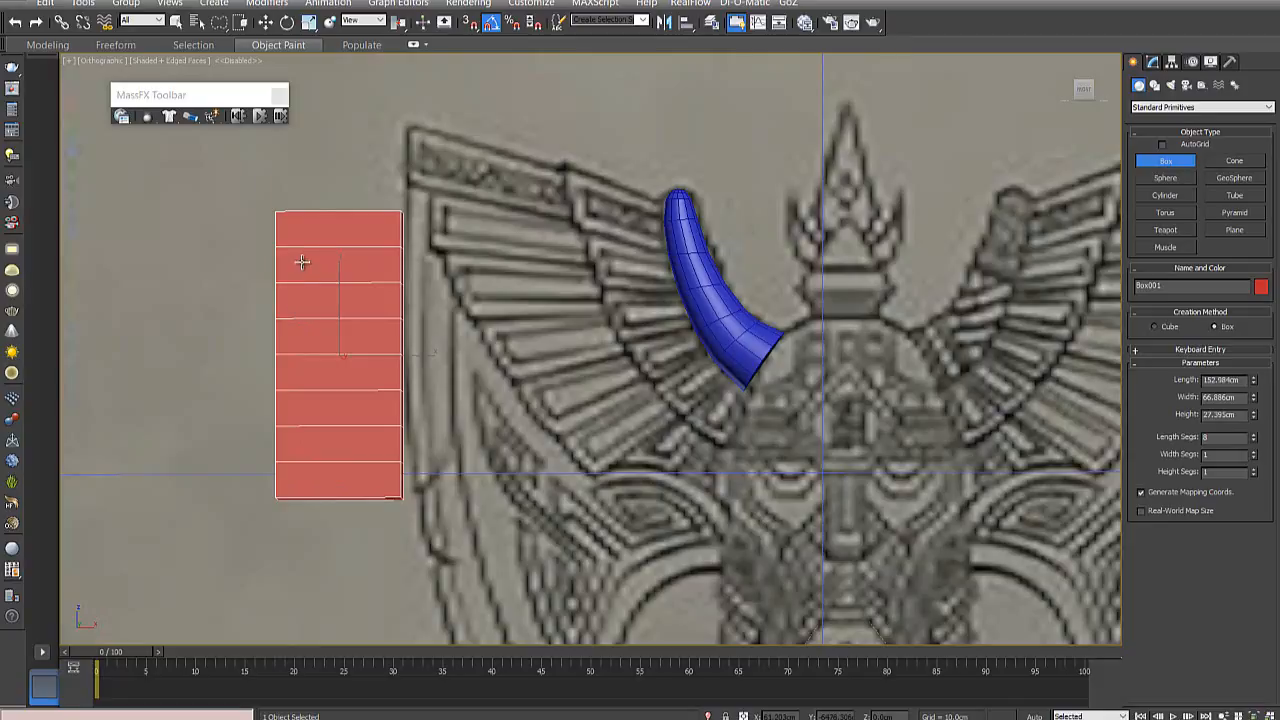
left_click(1254, 436)
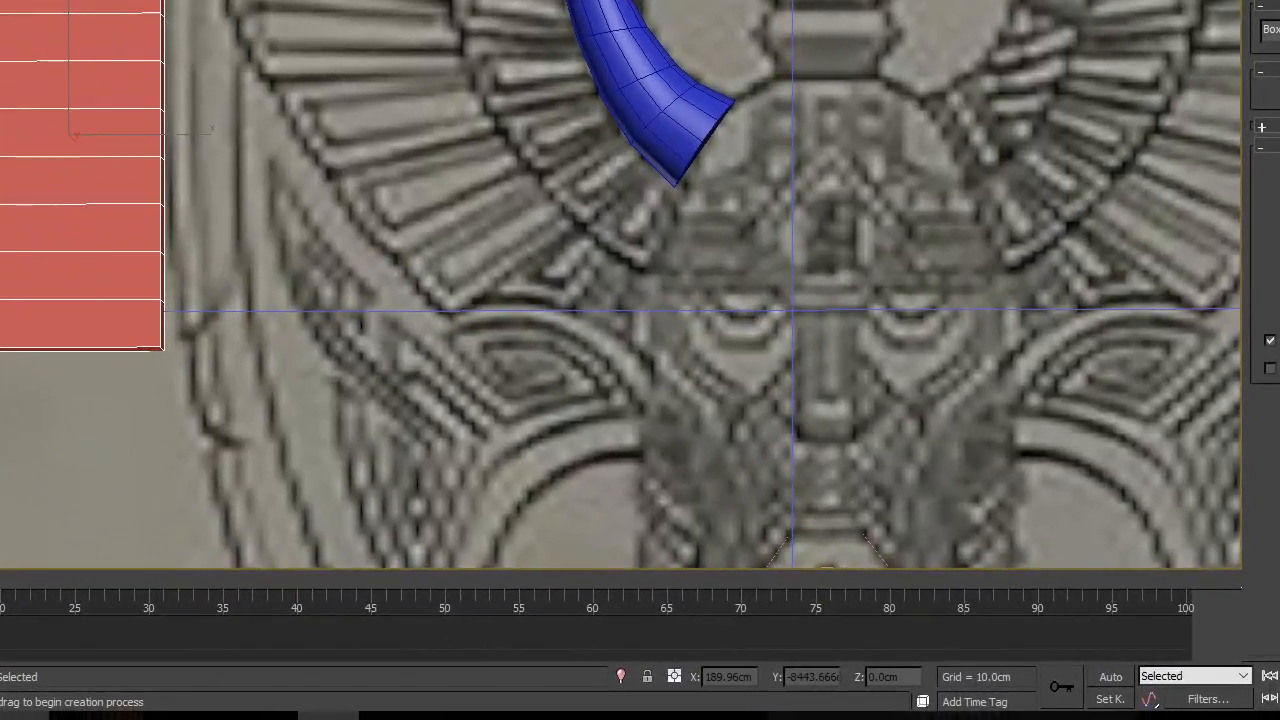
- Convert the box to an editable poly and make it see-through over the reference image
key("w")
middle_click_drag(131, 156, 200, 234, "alt")
key("f")
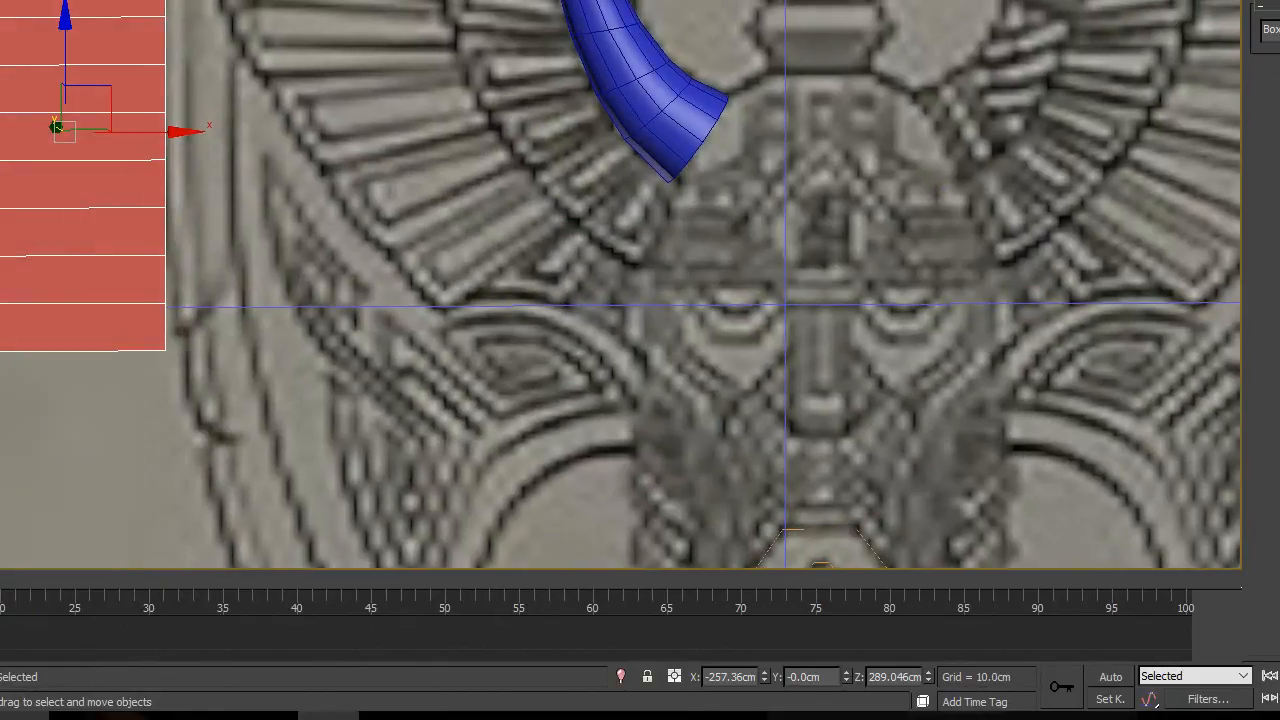
middle_click_drag(143, 92, 87, 124, "alt")
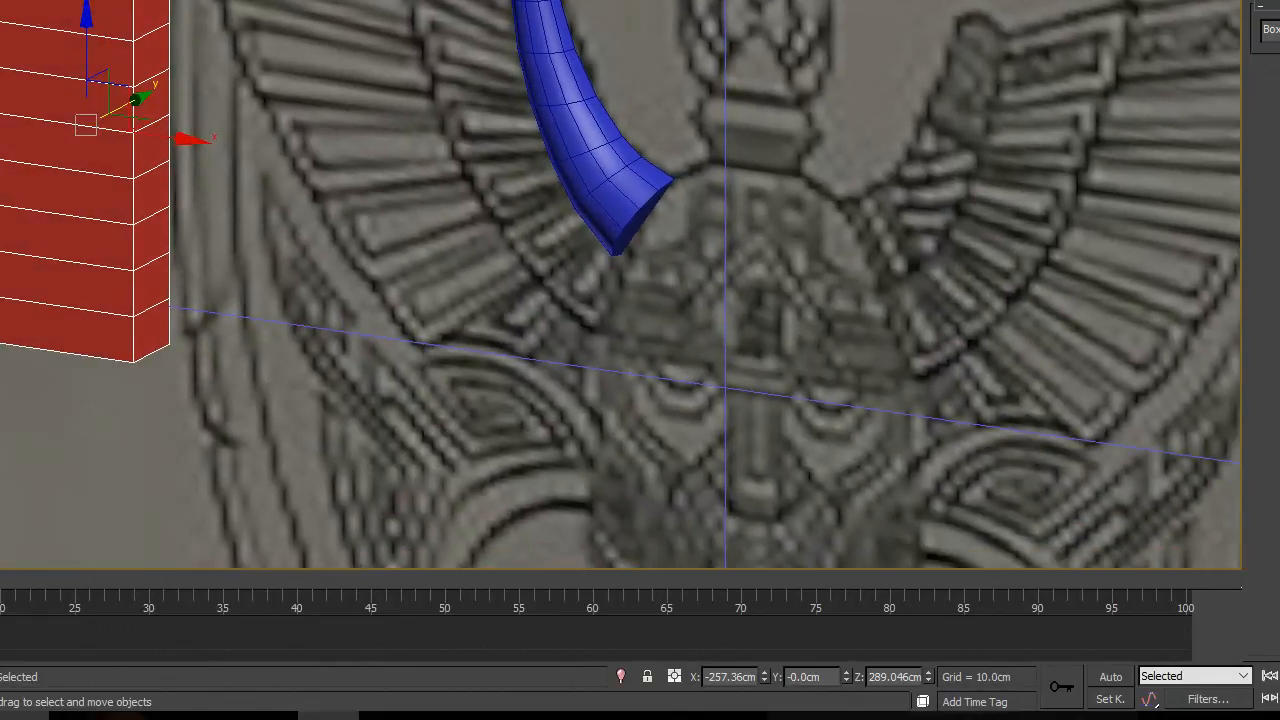
key("f")
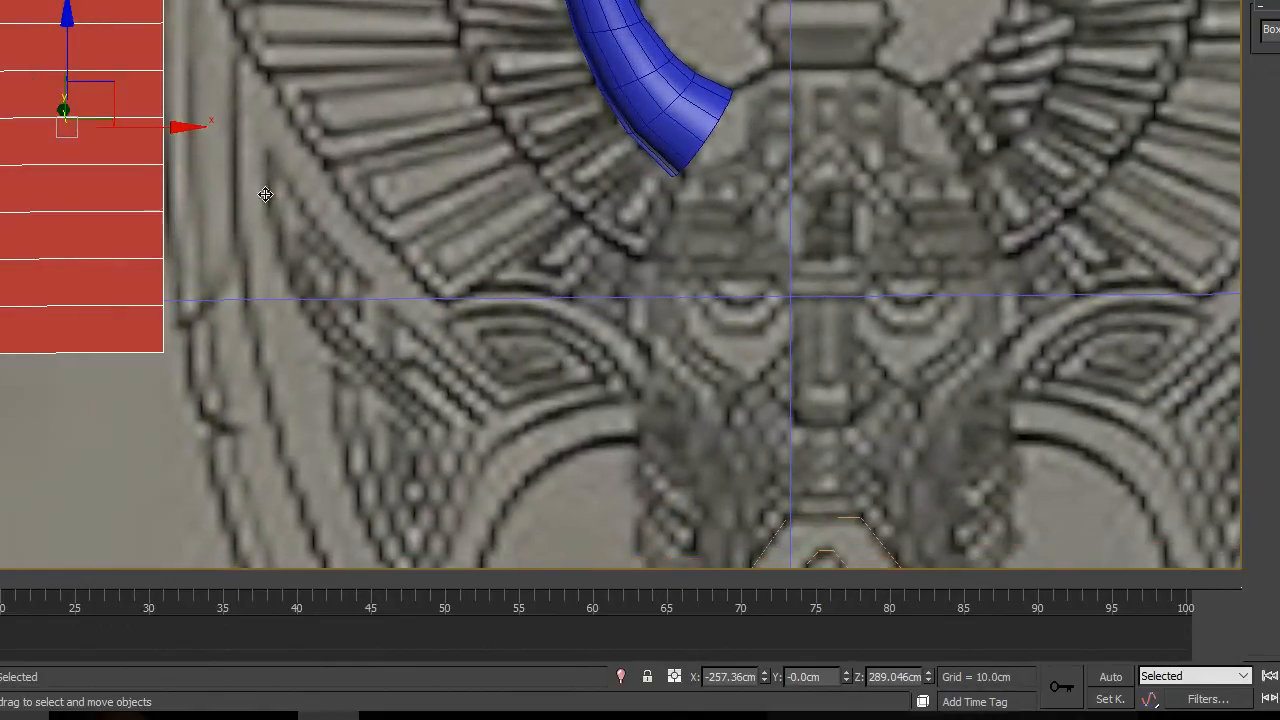
middle_click_drag(108, 109, 82, 112, "alt")
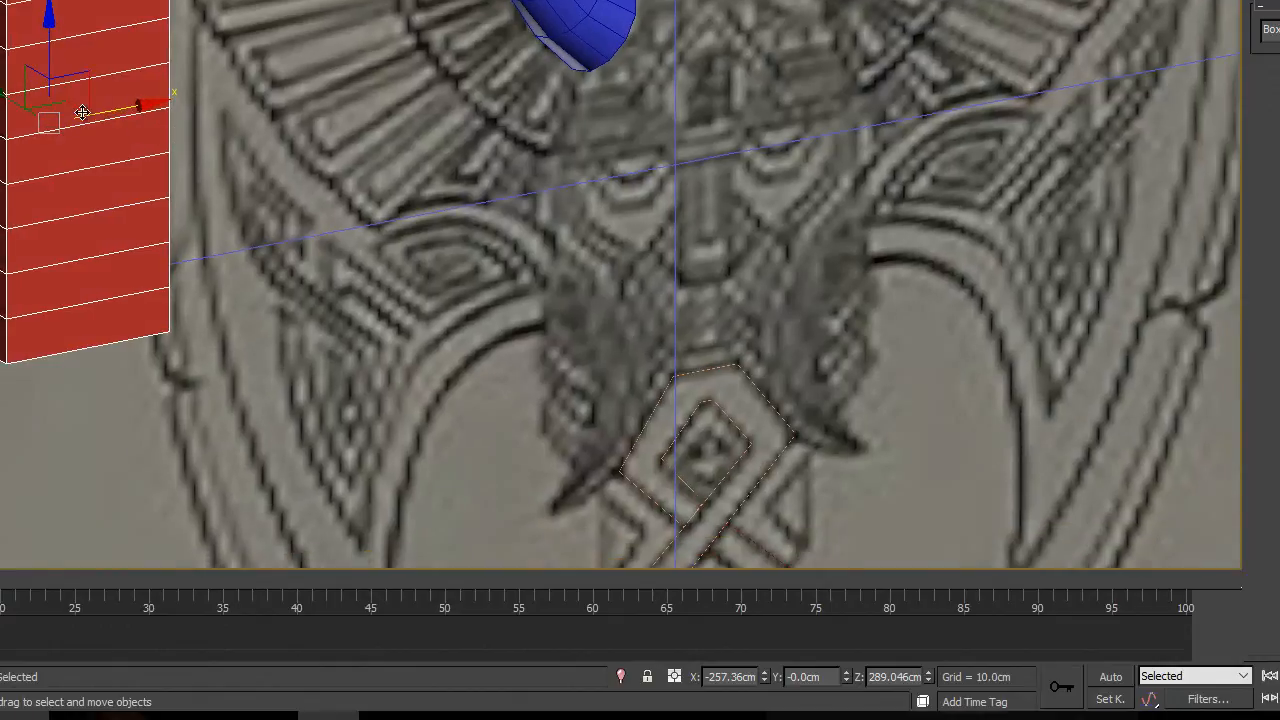
right_click(82, 112)
mouse_move(284, 361)
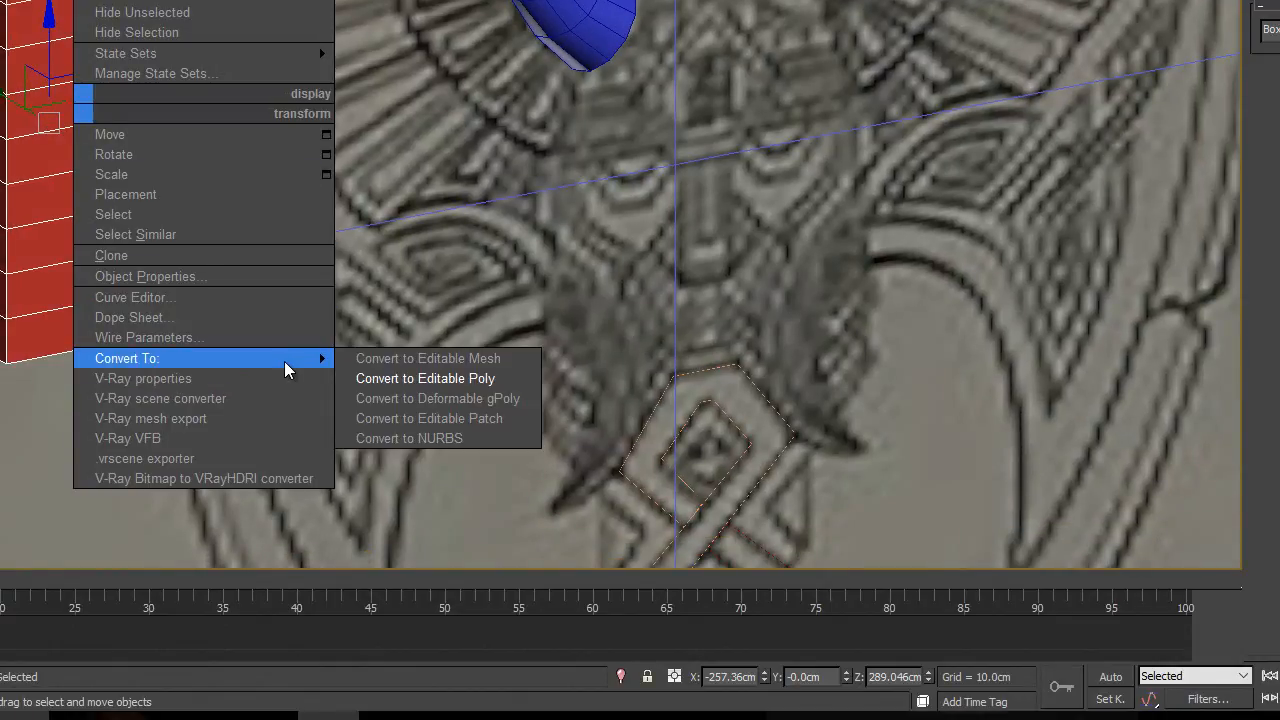
left_click(429, 378)
key("f")
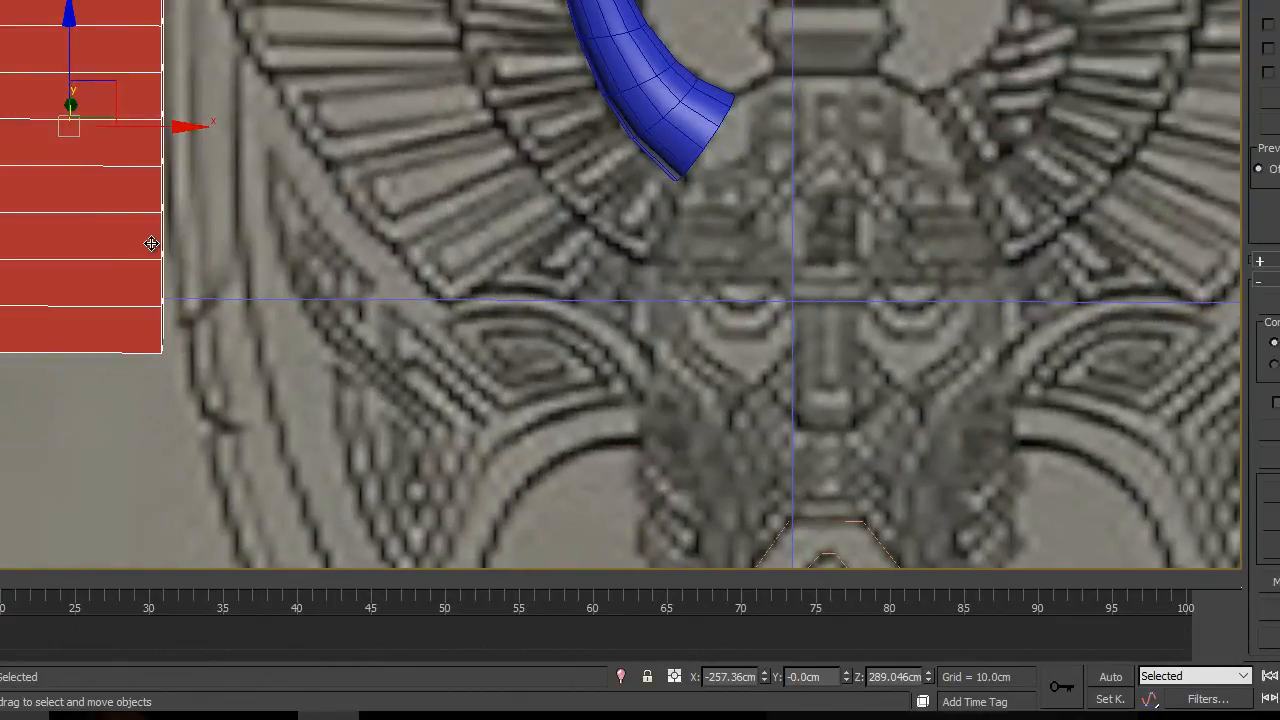
key("alt+x")
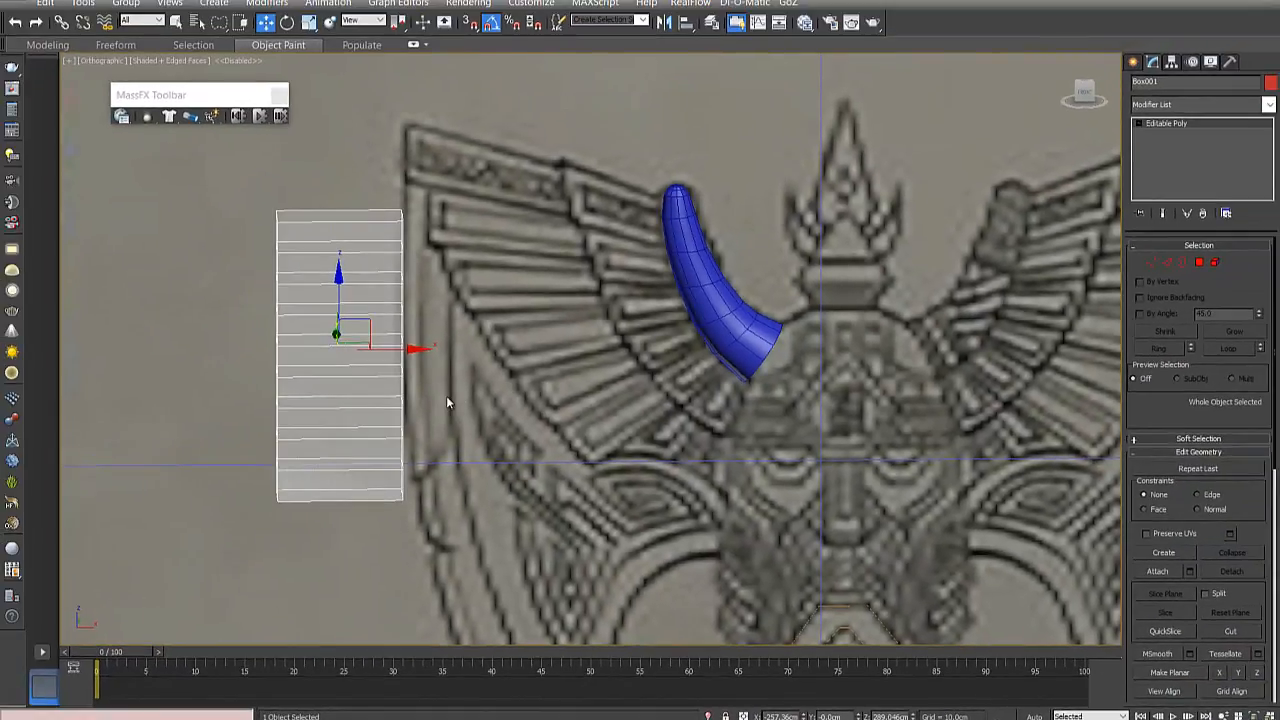
- Move the see-through box horizontally in the front view onto the wing's inner feathers, overlapping the blue horn
key("f")
scroll(433, 369, "down", 7)
middle_click_drag(440, 347, 690, 529)
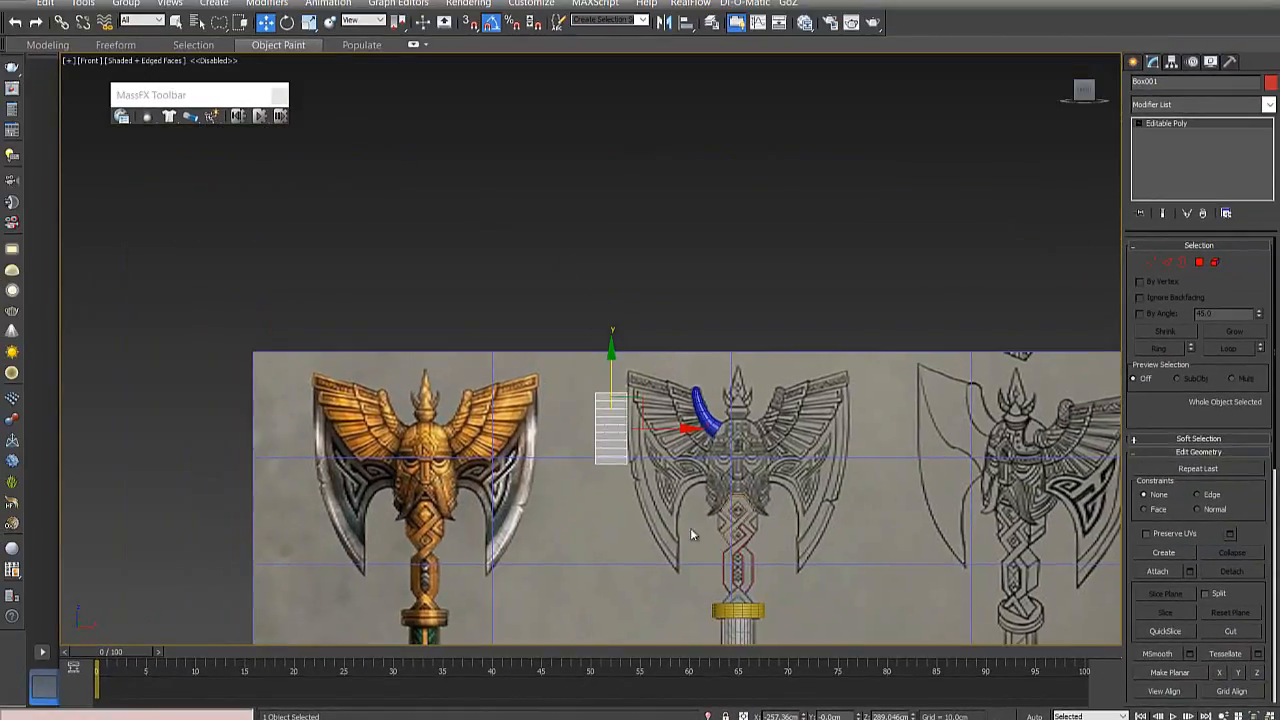
scroll(621, 430, "up", 3)
left_click_drag(645, 428, 785, 428)
scroll(788, 430, "up", 4)
middle_click_drag(811, 466, 569, 403)
scroll(572, 405, "up", 2)
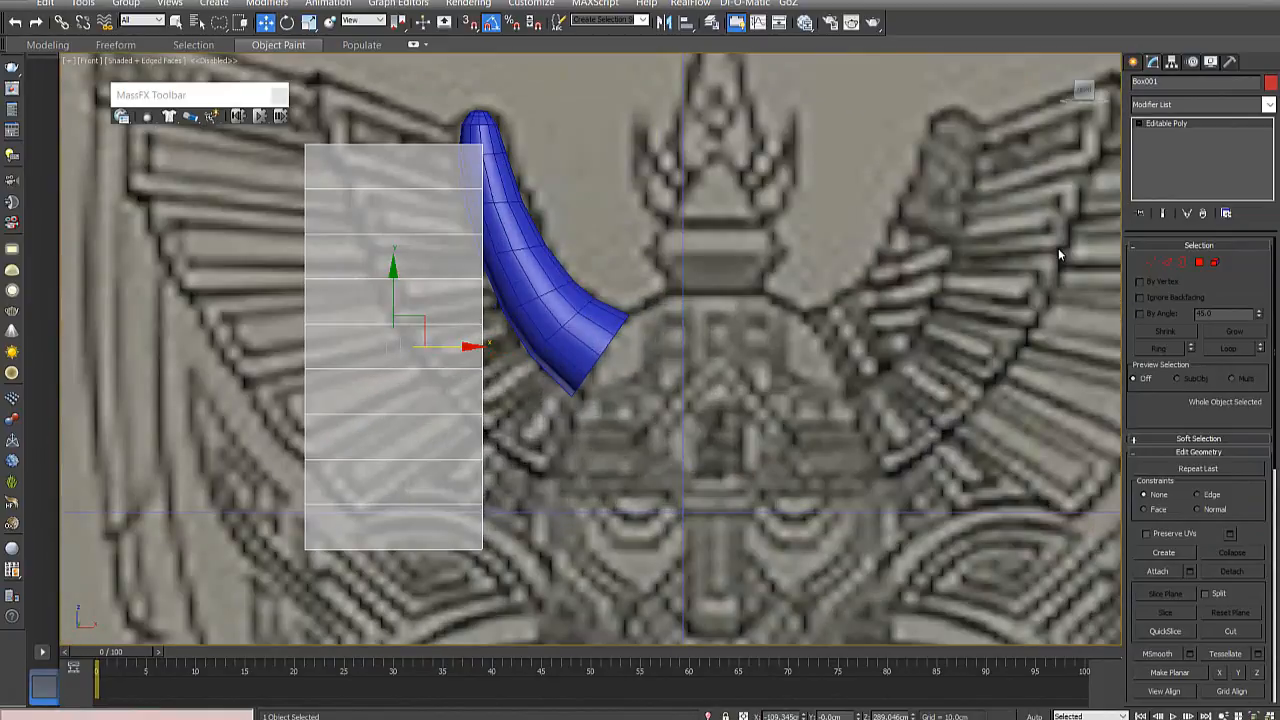
- Narrow the box to about half its width by moving all vertices on its horn side away from the horn
left_click(1151, 262)
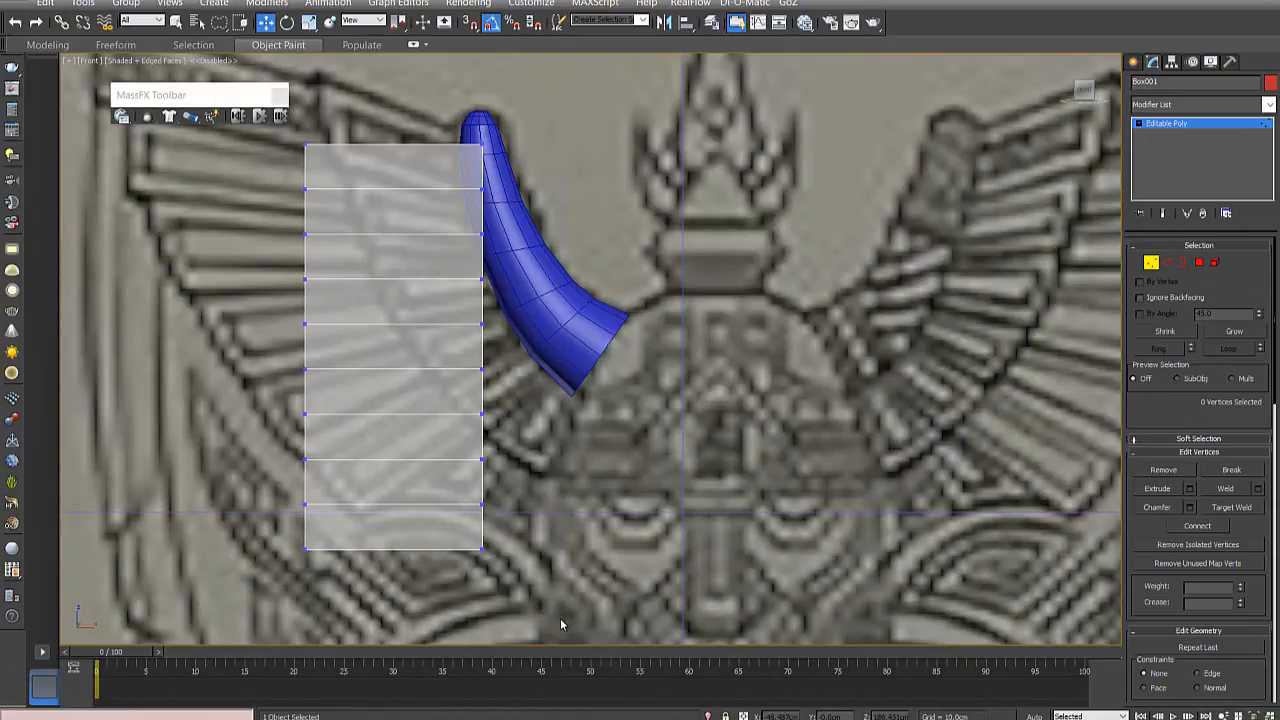
left_click_drag(509, 99, 532, 113)
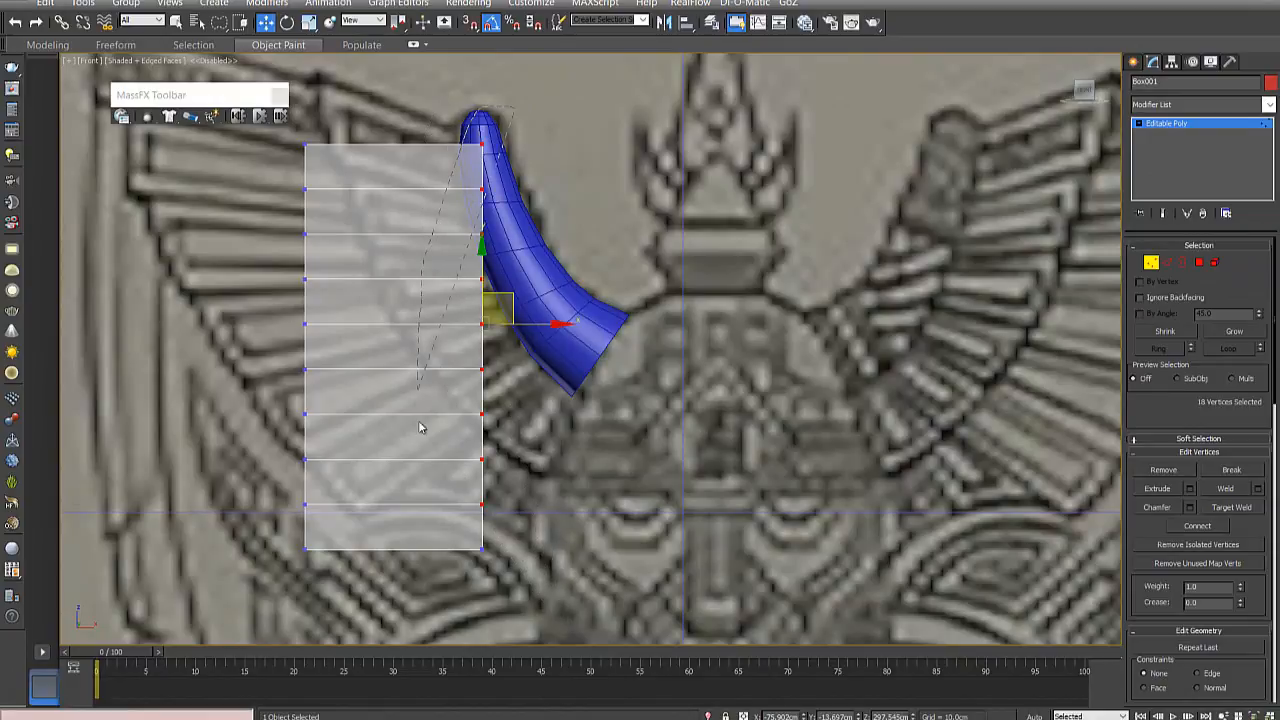
left_click_drag(538, 349, 459, 348)
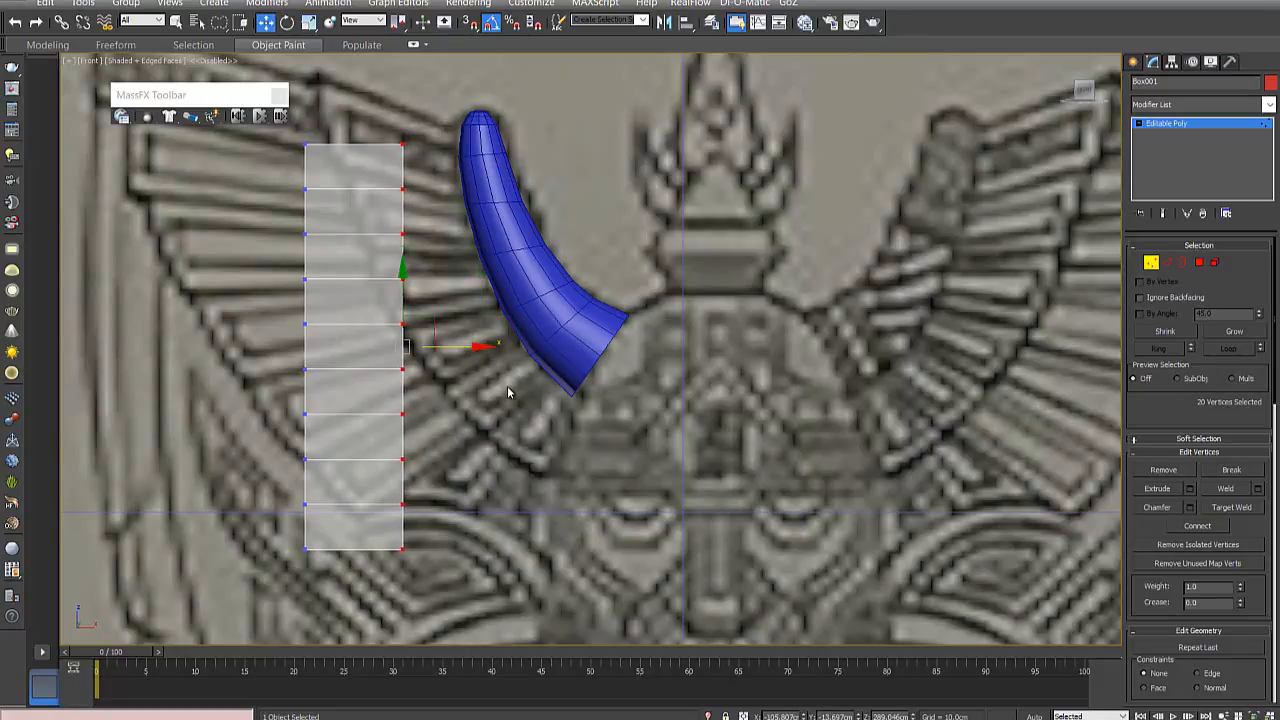
middle_click_drag(507, 392, 623, 405)
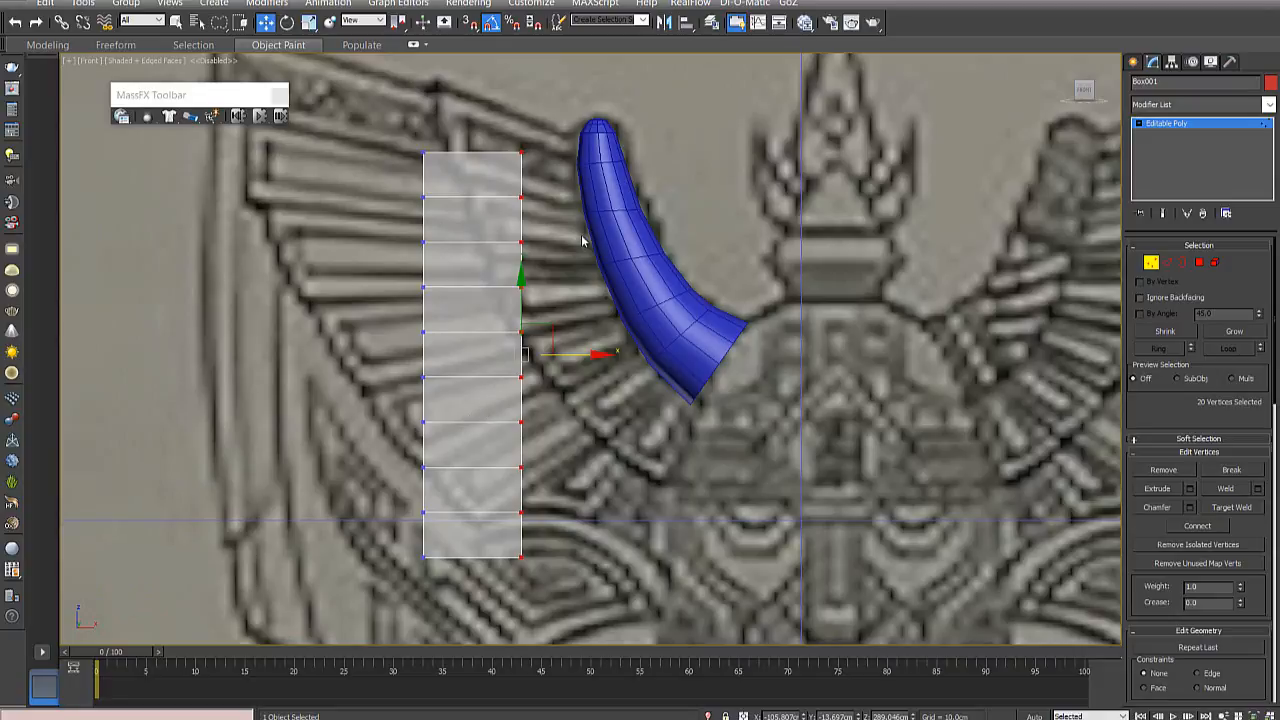
middle_click_drag(583, 240, 514, 233)
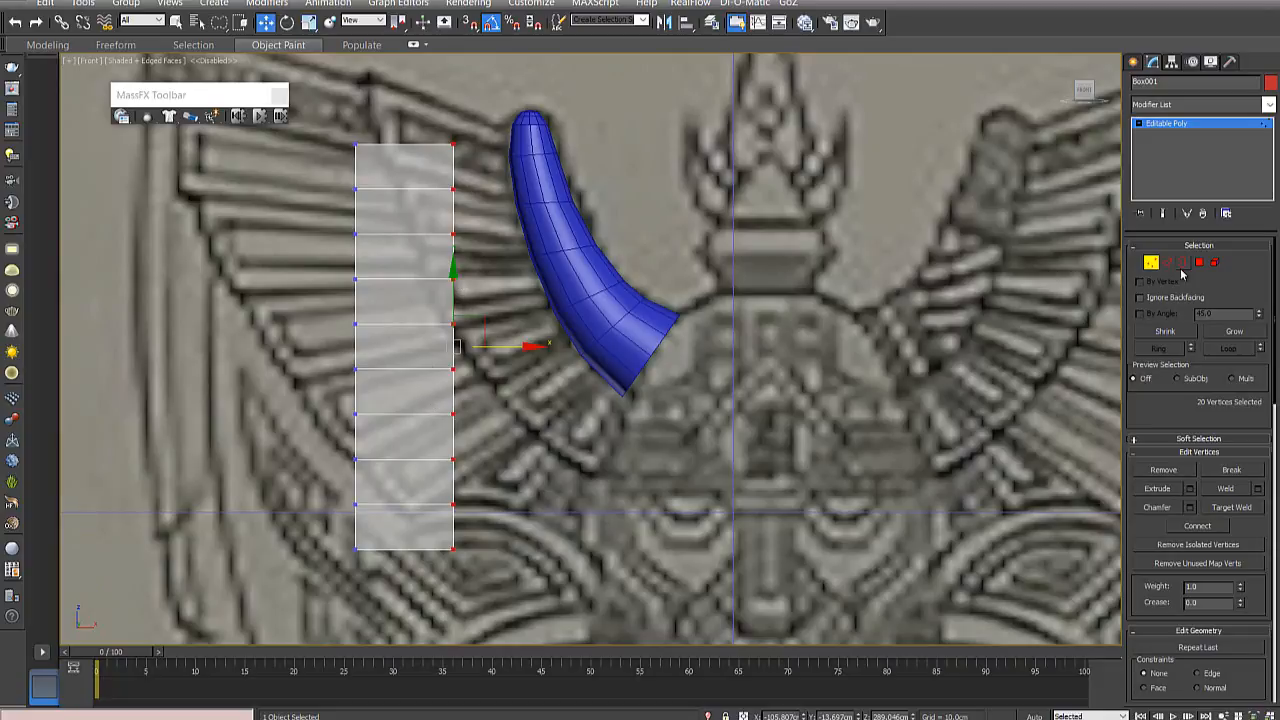
left_click(1167, 262)
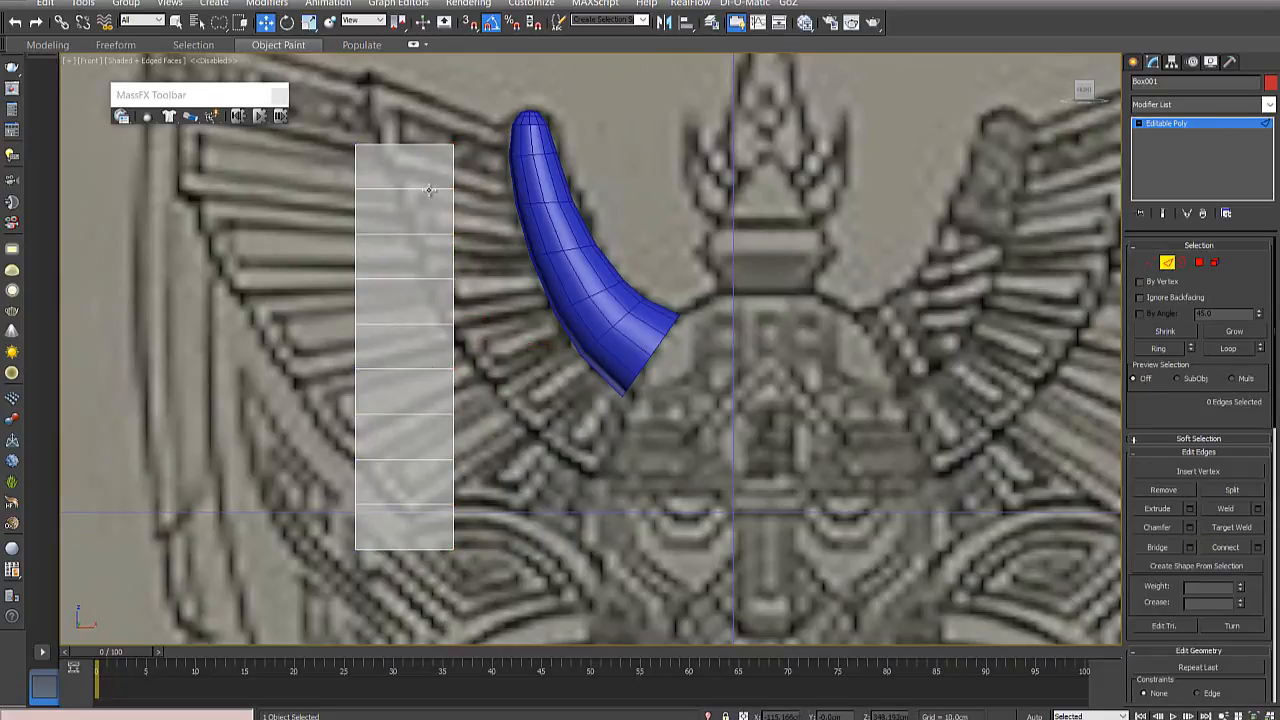
middle_click_drag(428, 190, 448, 236, "alt")
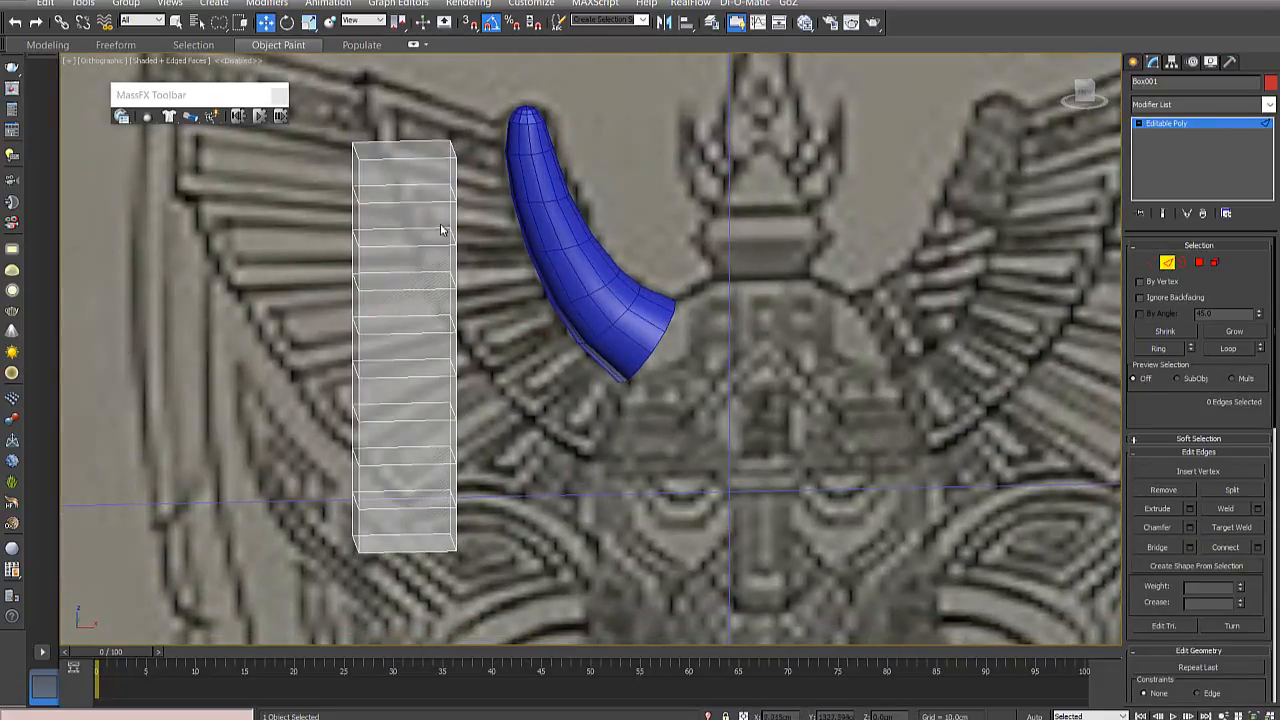
key("f")
scroll(575, 257, "down", 2)
middle_click_drag(575, 257, 677, 509)
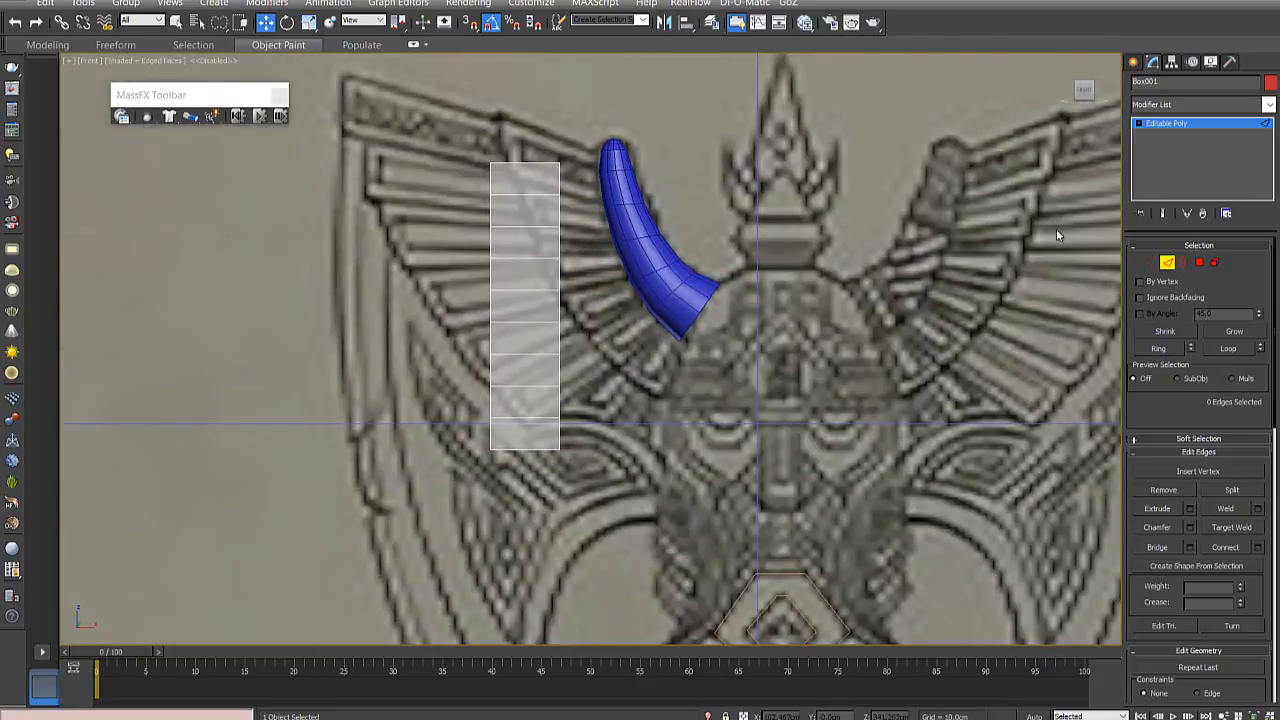
- Select all vertices of the box and move them together so its upper inner corner meets the horn's edge
left_click(1152, 262)
middle_click_drag(580, 200, 591, 263)
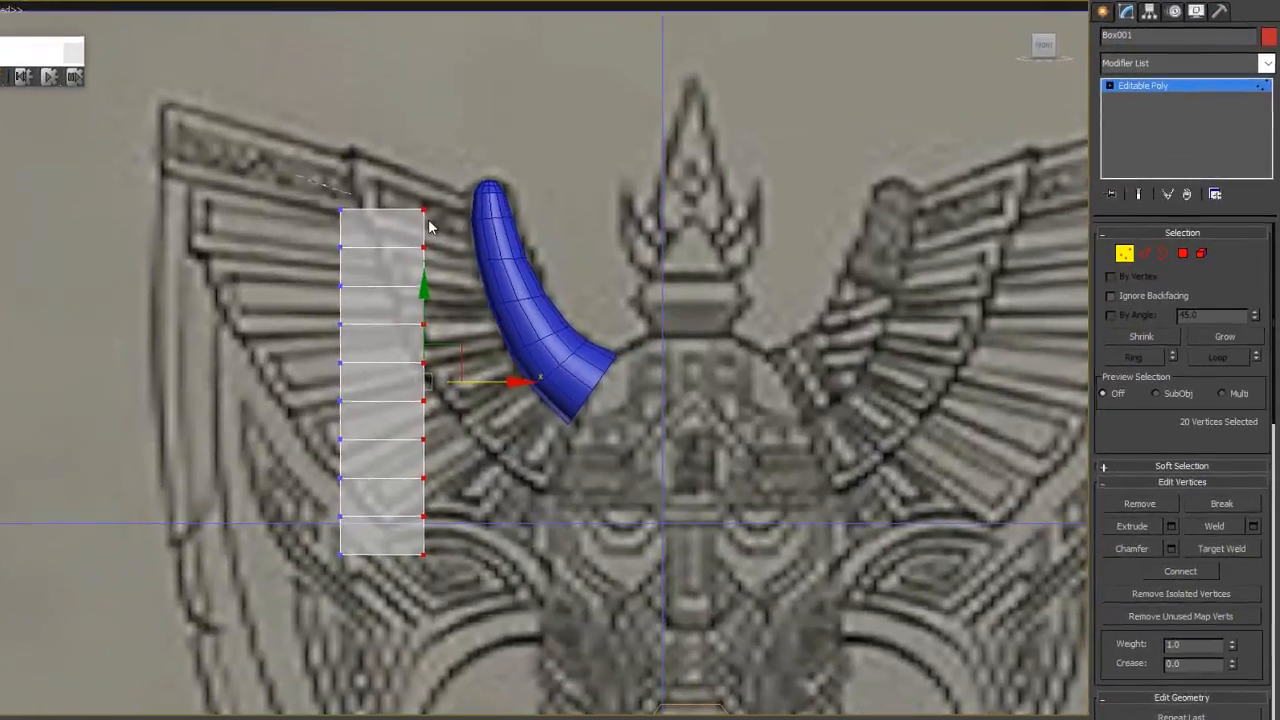
left_click_drag(460, 198, 595, 245)
mouse_move(295, 220)
left_mouse_down()
mouse_move(285, 167)
mouse_move(218, 194)
mouse_move(260, 216)
mouse_move(255, 200)
left_mouse_up()
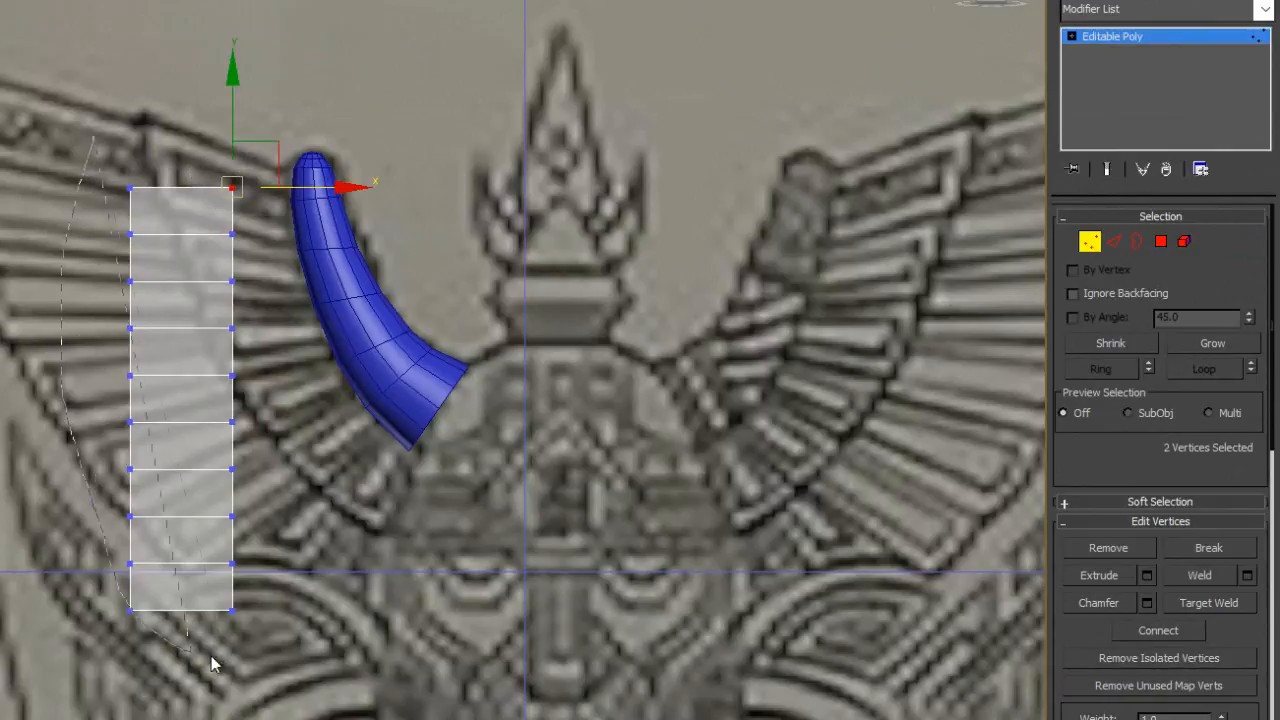
mouse_move(212, 664)
left_mouse_down()
mouse_move(271, 123)
mouse_move(271, 223)
left_mouse_up()
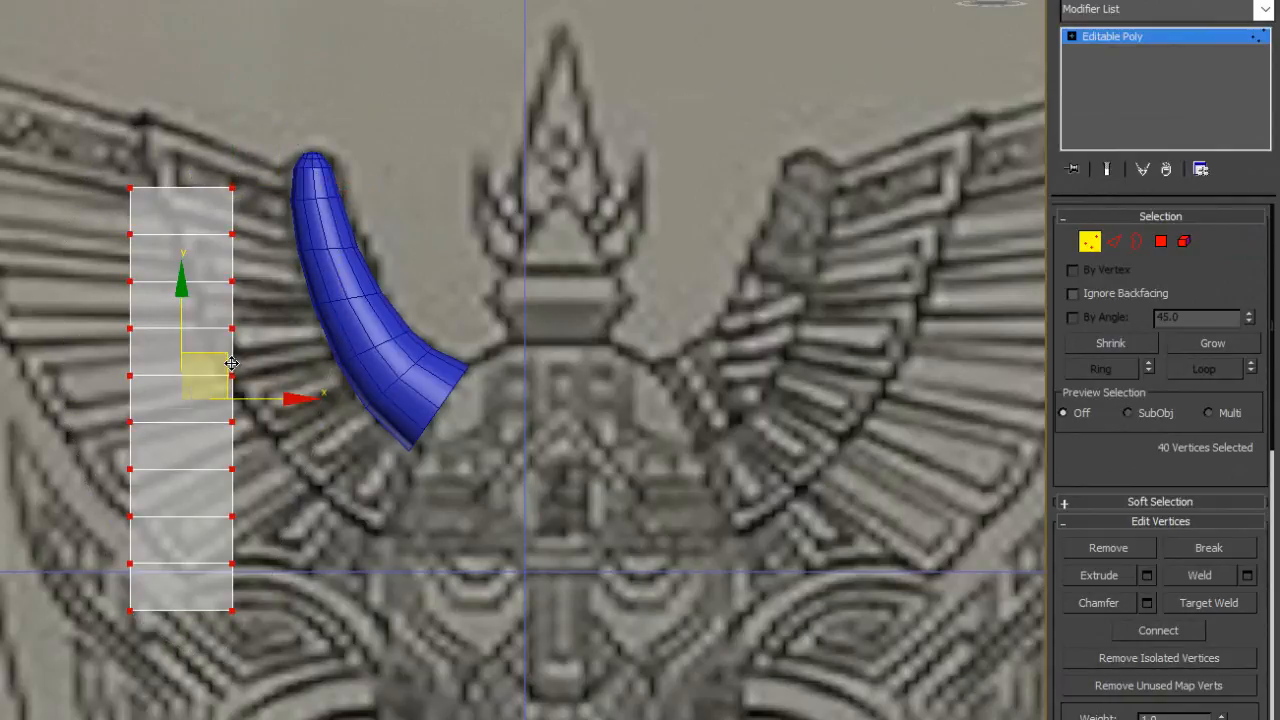
left_click_drag(231, 363, 291, 348)
left_click(175, 111)
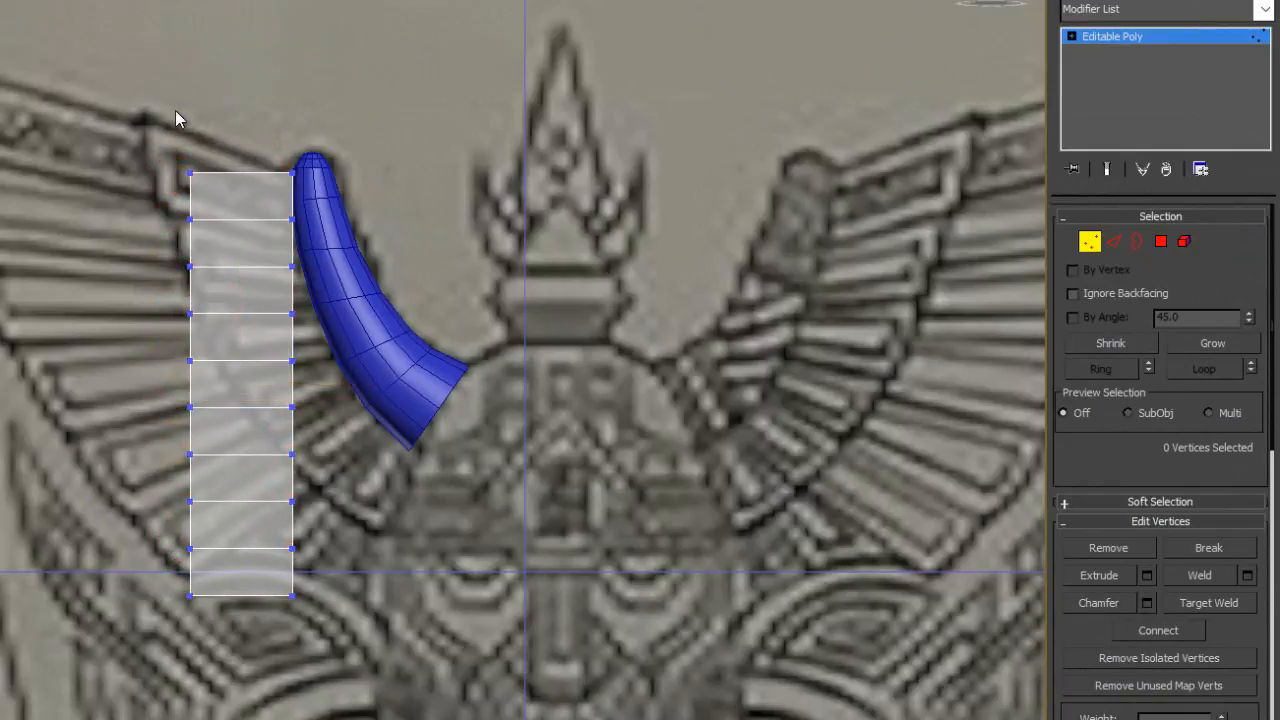
- Move the box's upper outer corner vertices onto the upper corner of the drawn wing's inner feather layer
mouse_move(174, 166)
left_mouse_down()
mouse_move(187, 193)
mouse_move(223, 170)
left_mouse_up()
left_click_drag(233, 127, 185, 69)
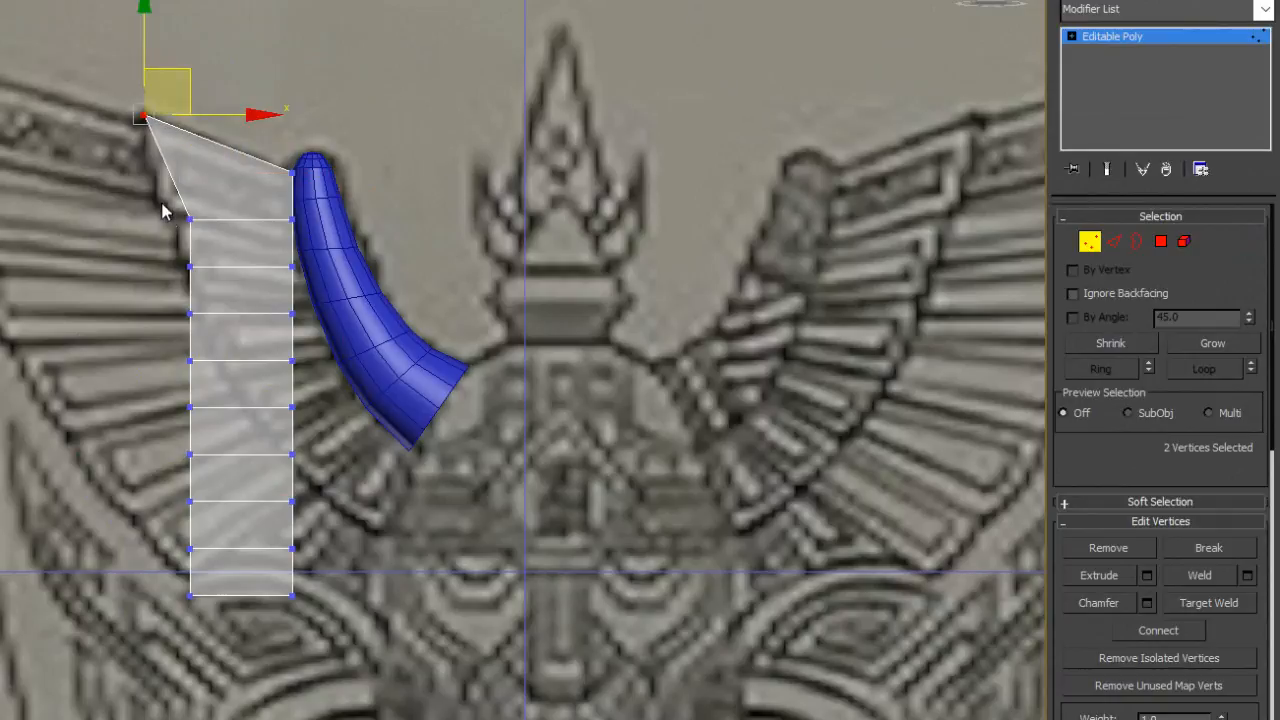
- Move the box's second and third rows of vertices onto the upper feathers, outer ends on the layer's edge and inner ends against the horn
mouse_move(163, 207)
left_mouse_down()
mouse_move(231, 226)
mouse_move(220, 182)
mouse_move(199, 167)
left_mouse_up()
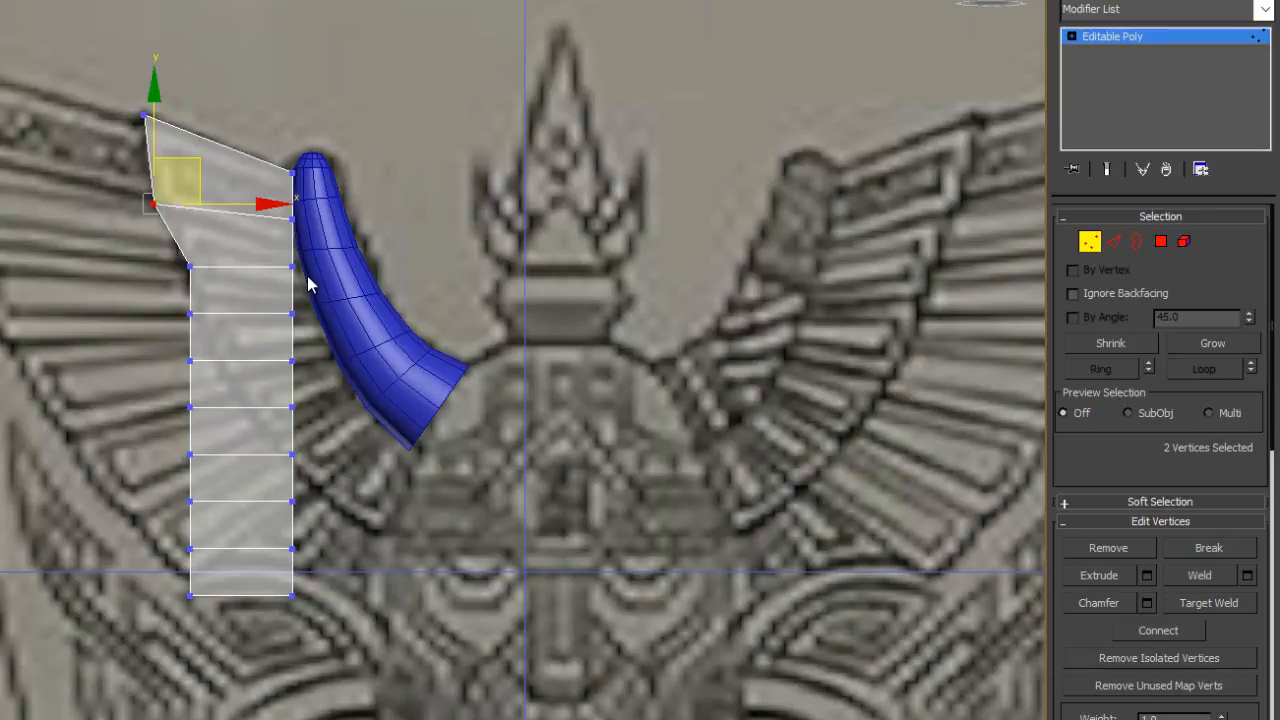
left_click(291, 218)
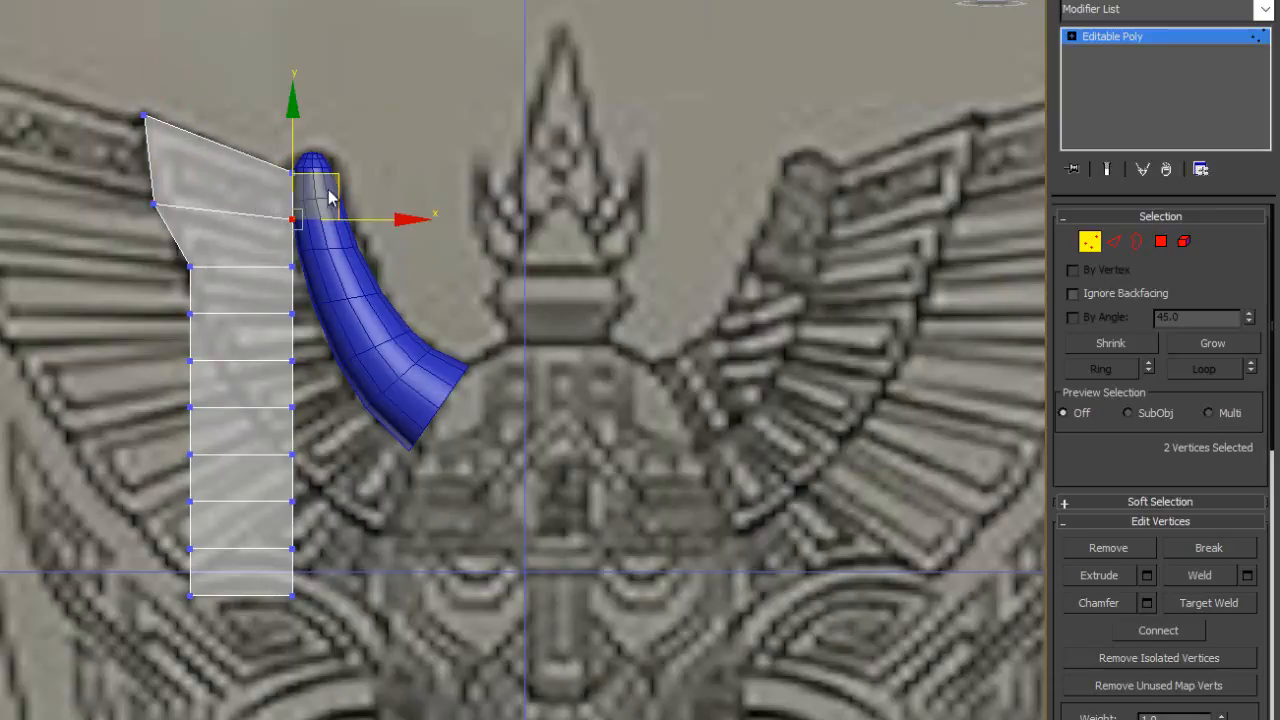
left_click_drag(331, 187, 301, 273)
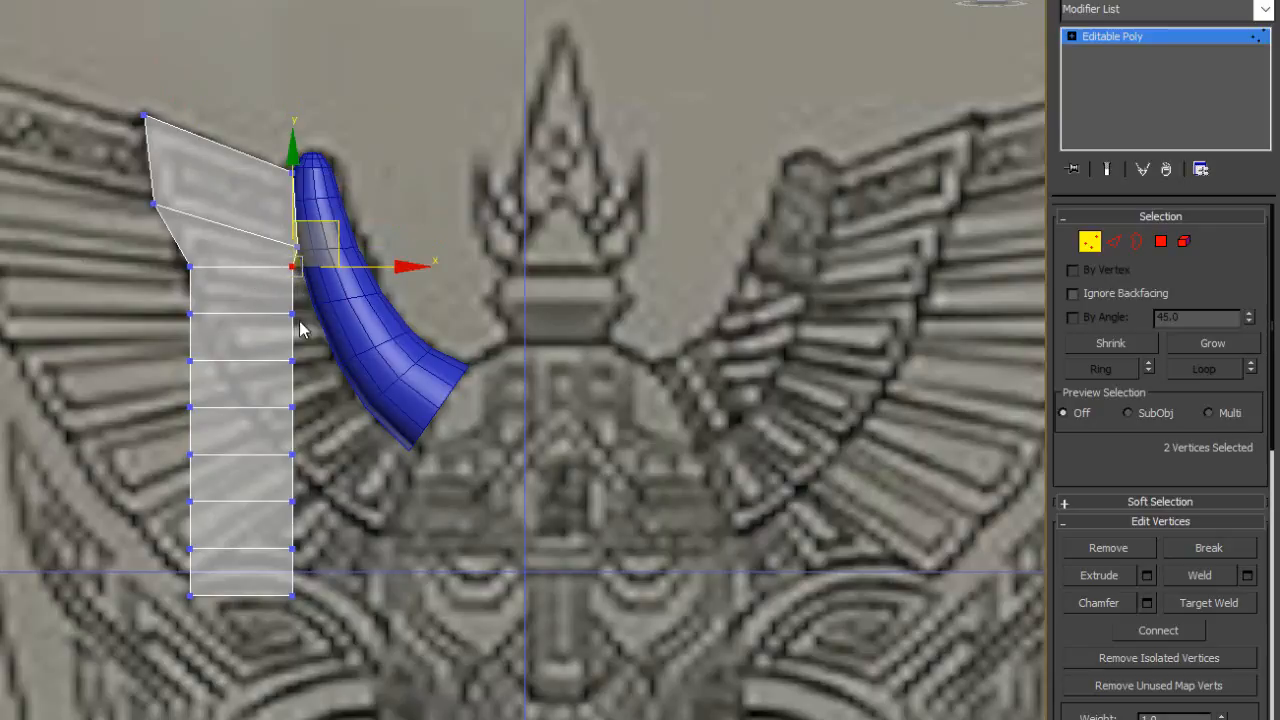
left_click_drag(331, 224, 346, 246)
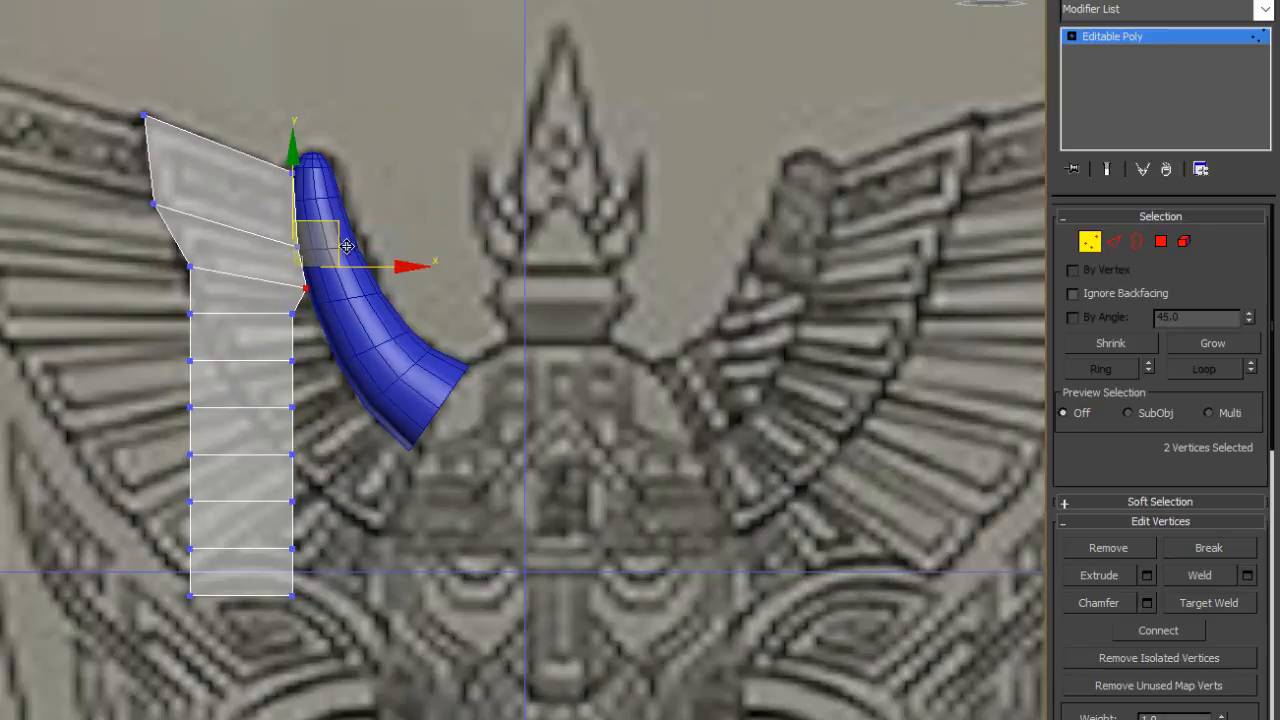
left_click_drag(182, 250, 215, 292)
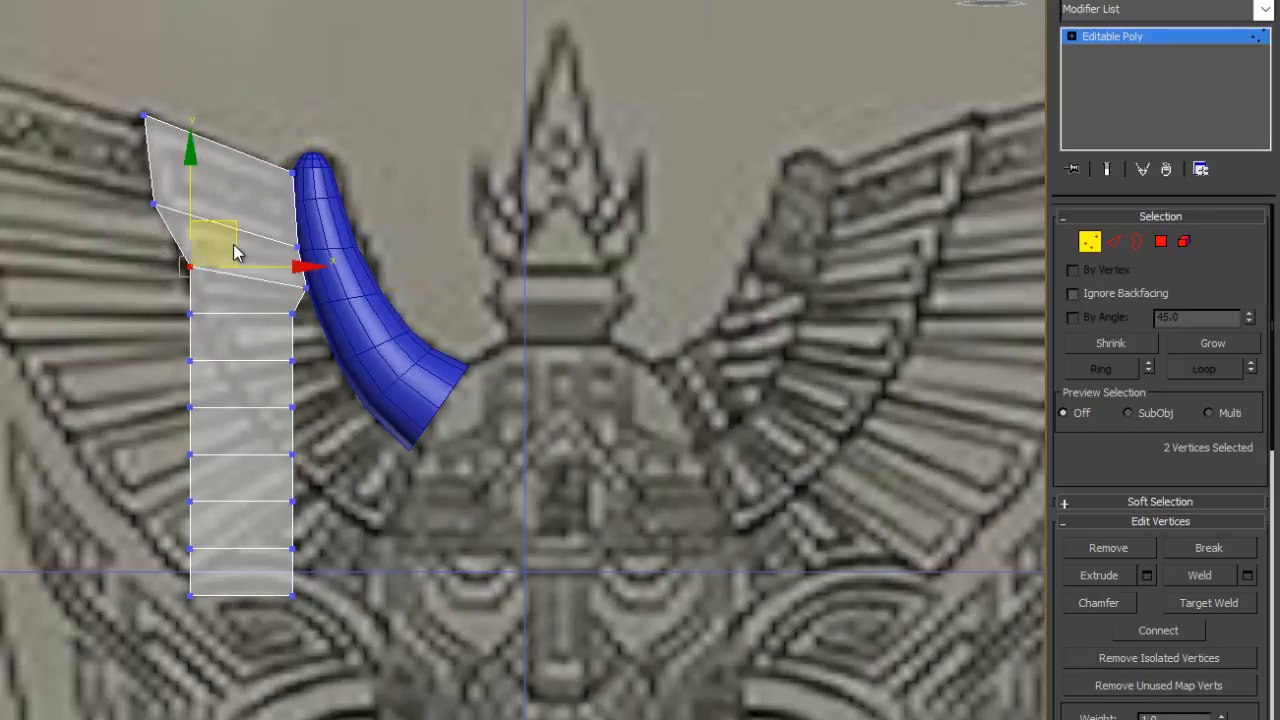
mouse_move(237, 221)
left_mouse_down()
mouse_move(248, 247)
mouse_move(220, 229)
mouse_move(208, 246)
mouse_move(329, 216)
mouse_move(304, 192)
mouse_move(235, 245)
left_mouse_up()
- Shift the box's fourth and fifth vertex rows toward the horn to follow the curve of the drawn inner feather layer
mouse_move(171, 320)
left_mouse_down()
mouse_move(277, 351)
mouse_move(309, 314)
mouse_move(172, 320)
left_mouse_up()
left_click_drag(286, 294, 320, 321)
mouse_move(159, 358)
left_mouse_down()
mouse_move(330, 367)
mouse_move(180, 352)
left_mouse_up()
mouse_move(286, 362)
left_mouse_down()
mouse_move(280, 348)
mouse_move(307, 358)
mouse_move(335, 338)
mouse_move(377, 342)
left_mouse_up()
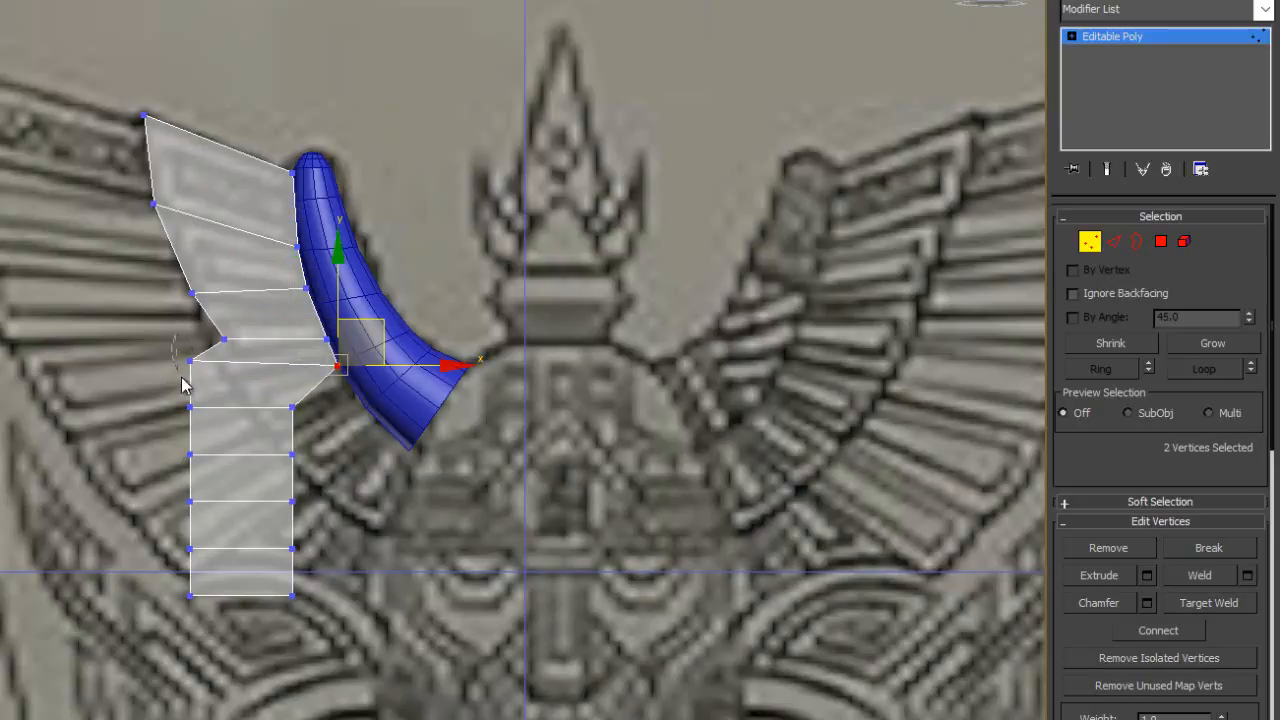
mouse_move(180, 379)
left_mouse_down()
mouse_move(209, 351)
mouse_move(307, 361)
mouse_move(266, 335)
left_mouse_up()
- Move the sixth to eighth vertex rows onto the lower feathers, fitting their inner vertices along the horn's lower edge
mouse_move(321, 429)
left_mouse_down()
mouse_move(115, 423)
mouse_move(322, 403)
mouse_move(311, 375)
mouse_move(425, 405)
mouse_move(368, 393)
left_mouse_up()
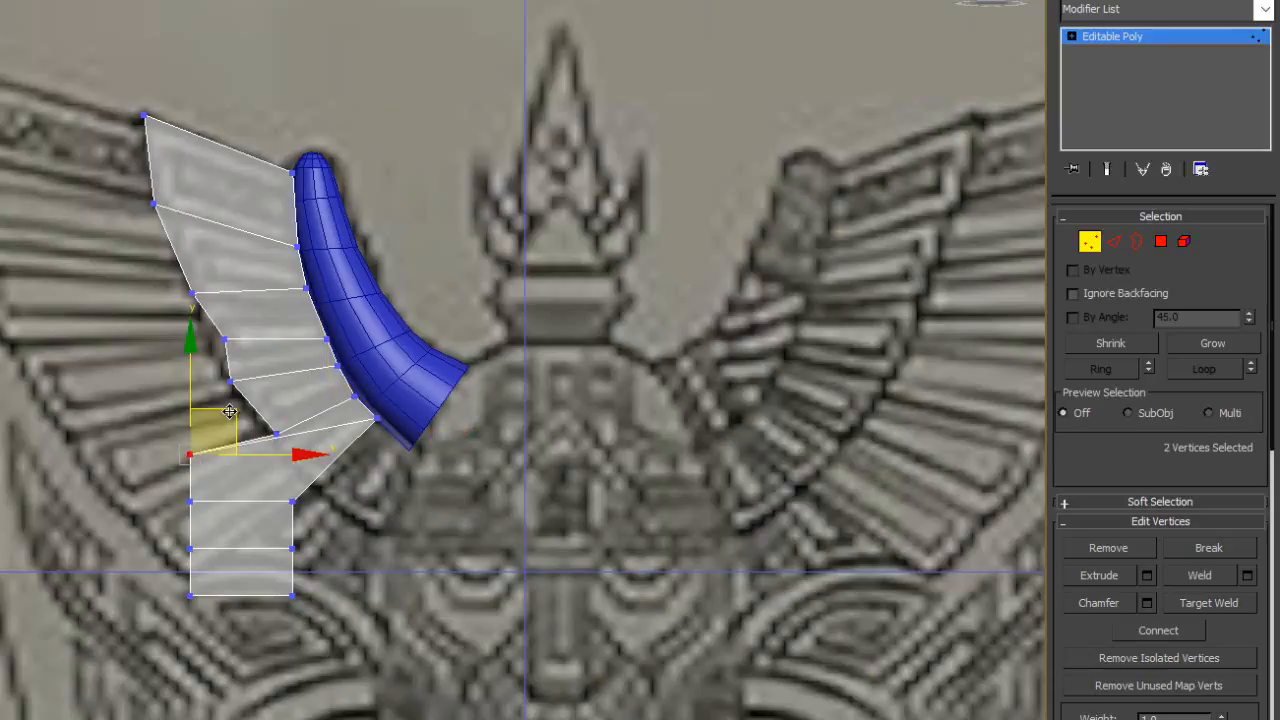
left_click_drag(232, 409, 334, 411)
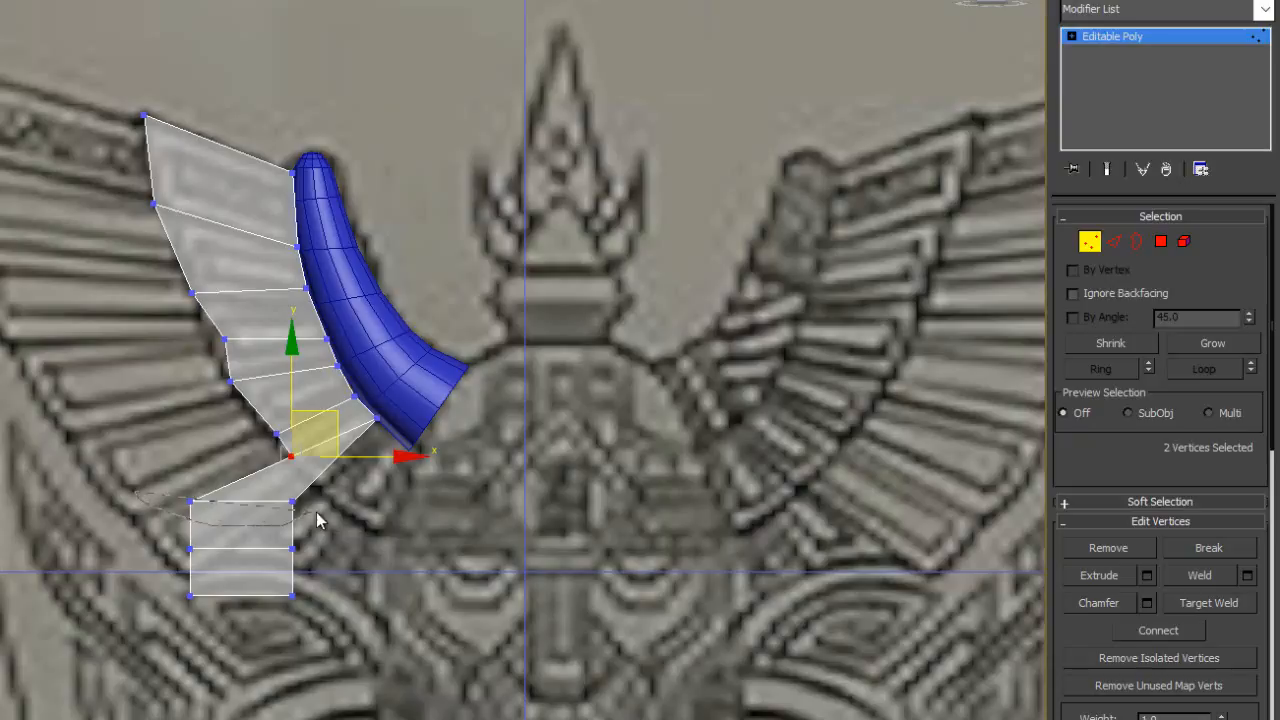
left_click_drag(185, 489, 312, 510)
left_click_drag(279, 458, 409, 447)
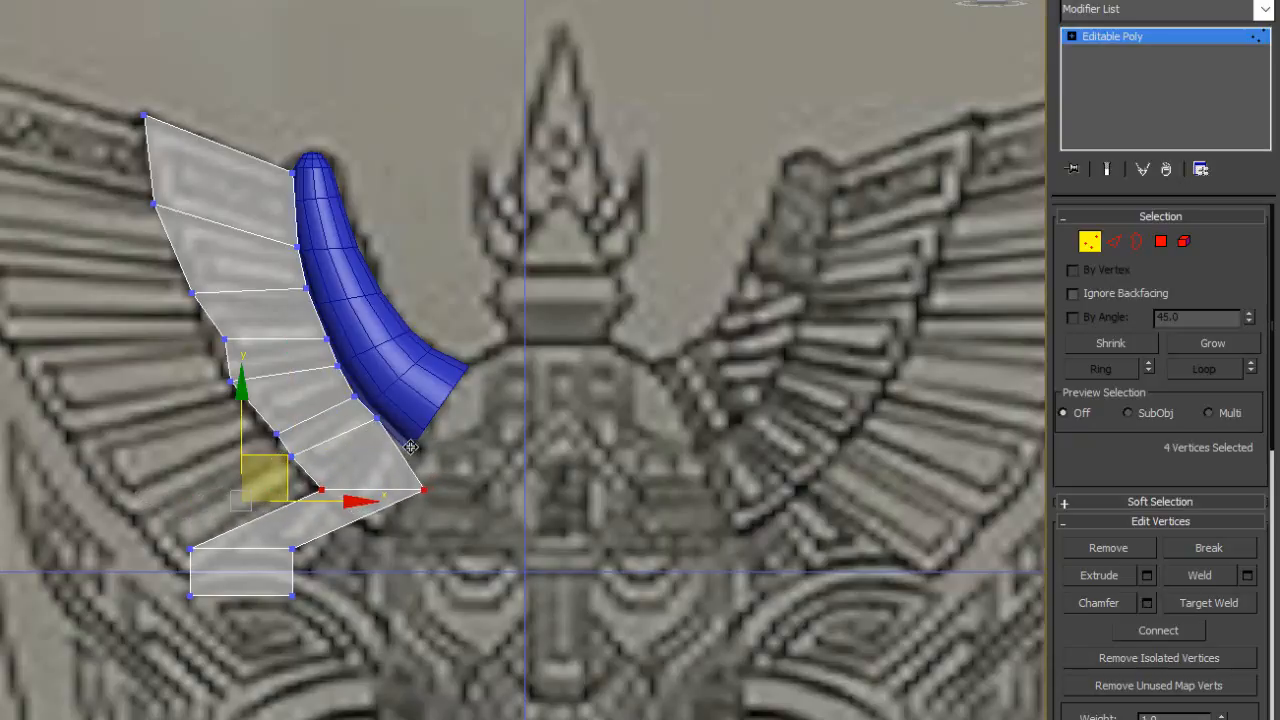
left_click_drag(405, 530, 444, 396)
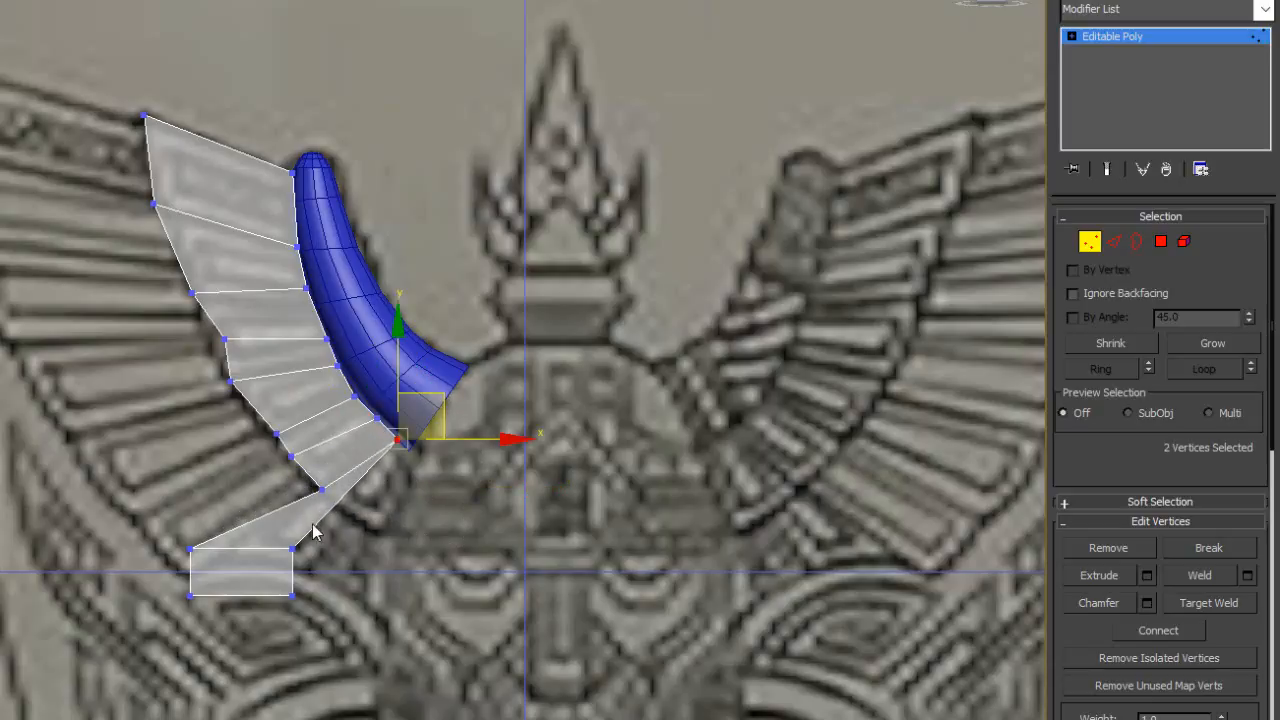
- Move the box's last two vertex rows onto the lowest feathers, gathering the inner vertices just below the horn's base
left_click_drag(268, 537, 310, 562)
left_click_drag(338, 511, 447, 469)
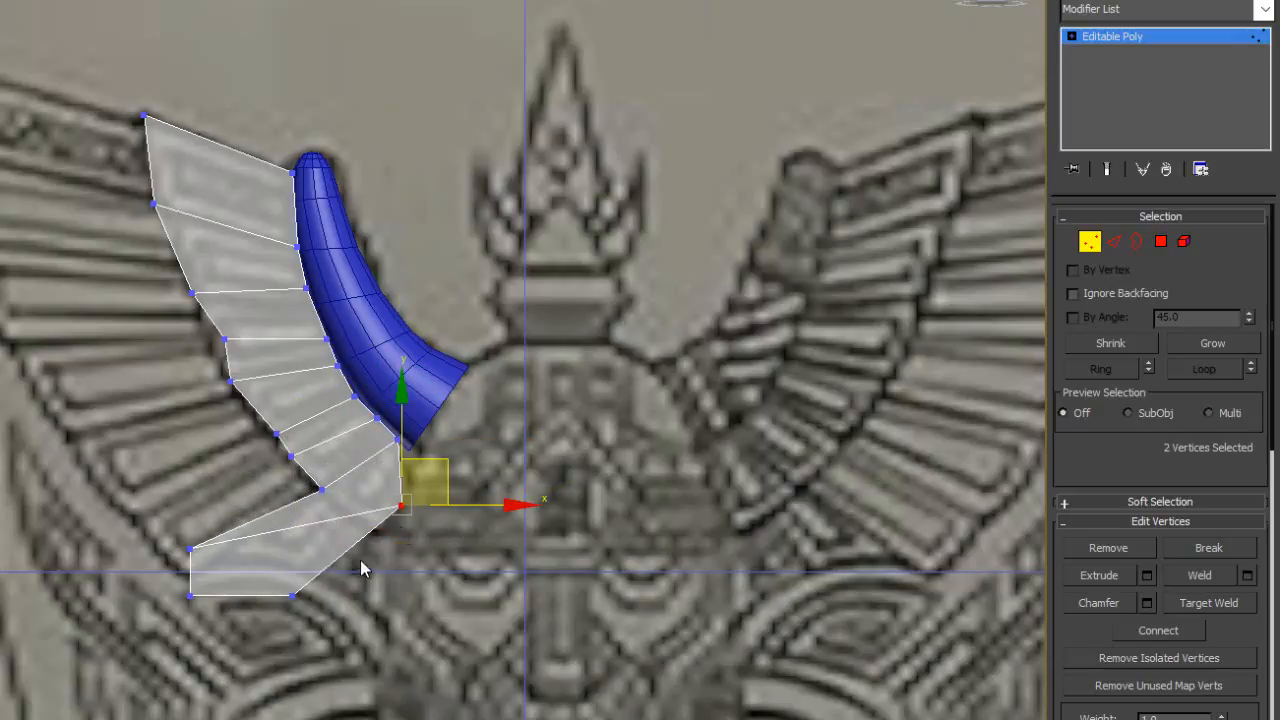
left_click_drag(176, 518, 202, 570)
left_click_drag(238, 512, 393, 469)
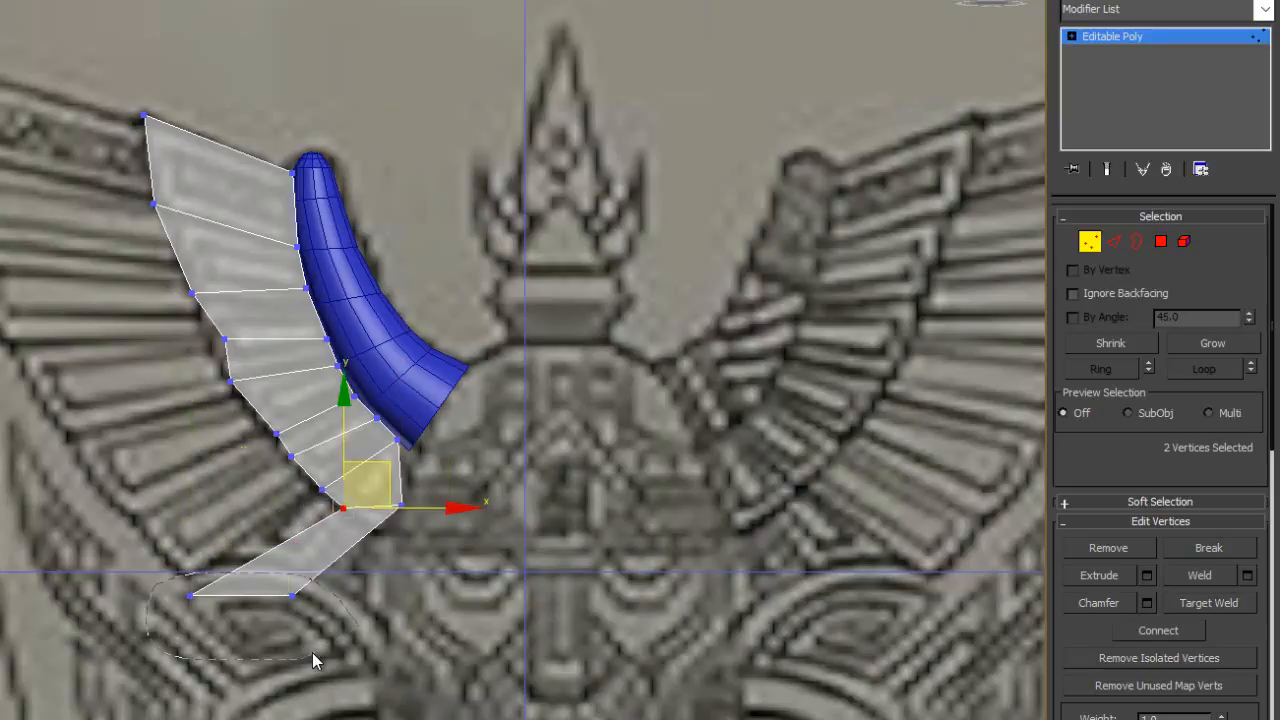
left_click_drag(312, 652, 310, 648)
mouse_move(288, 566)
left_mouse_down()
mouse_move(472, 496)
mouse_move(498, 507)
left_mouse_up()
left_click_drag(397, 474, 450, 411)
left_click_drag(473, 540, 458, 412)
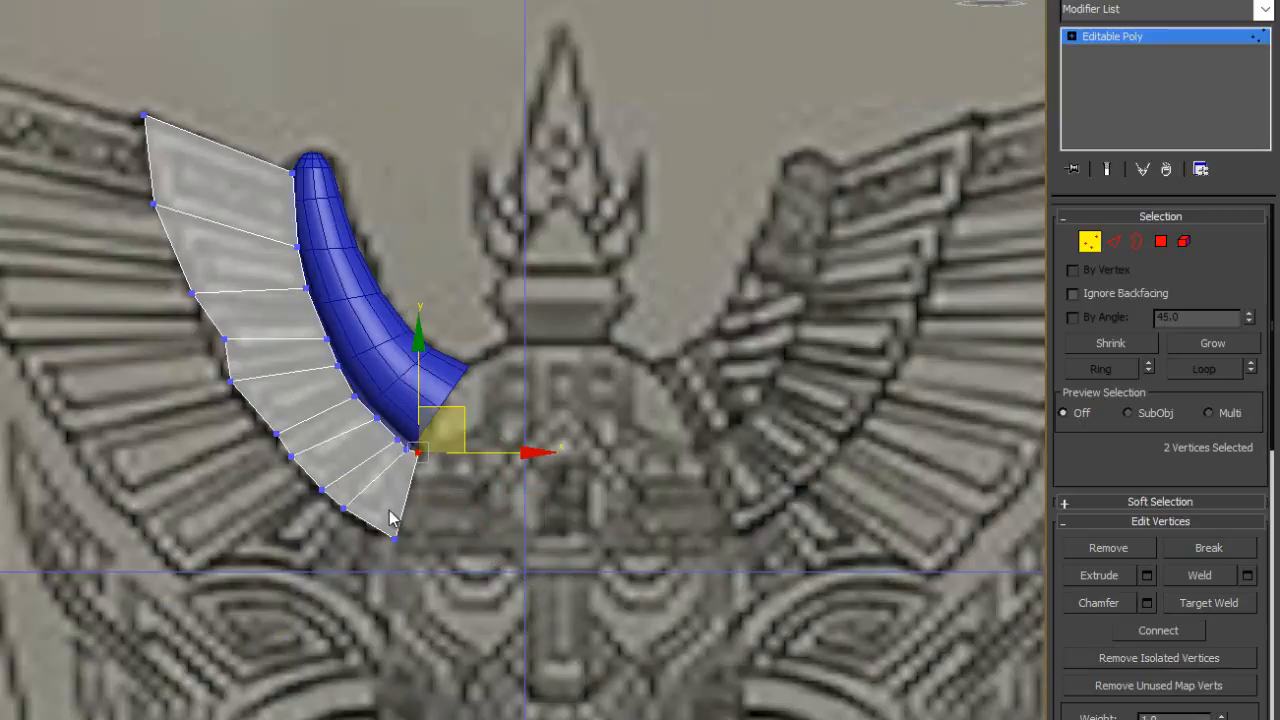
- Nudge the outer vertices of the eighth and ninth rows onto the lower outline of the feather layer
left_click(350, 509)
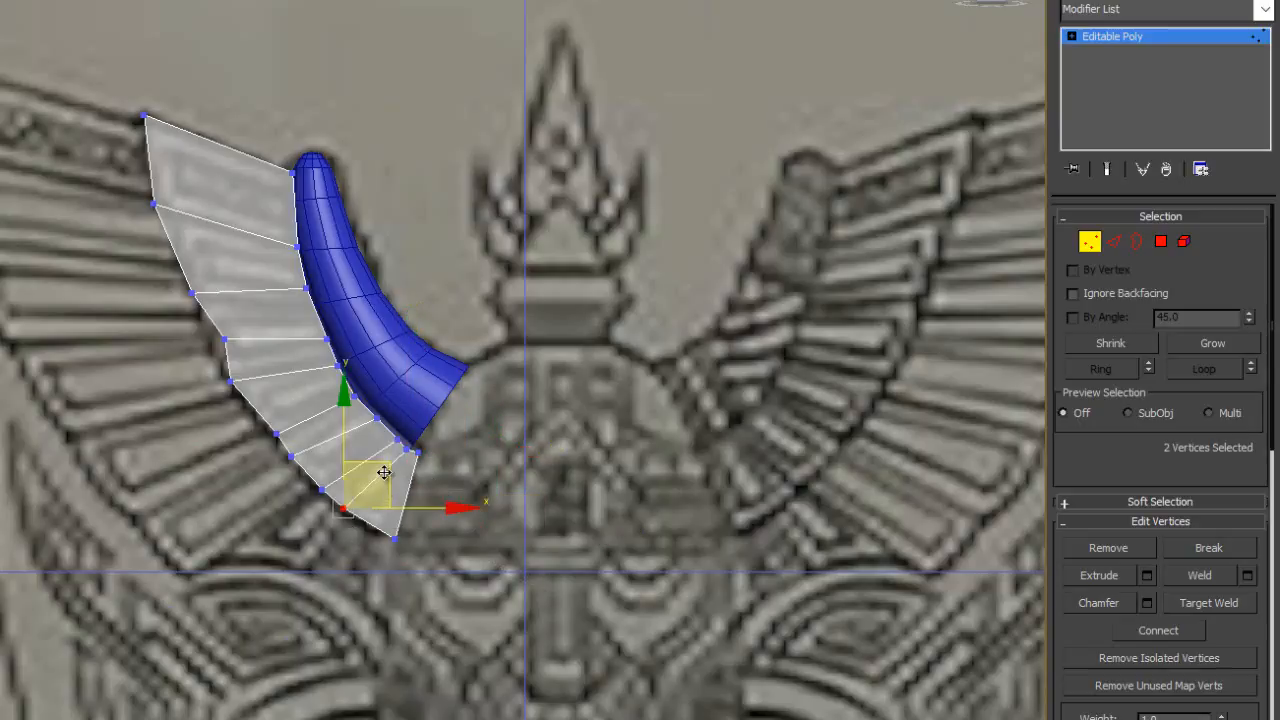
left_click_drag(391, 482, 391, 481)
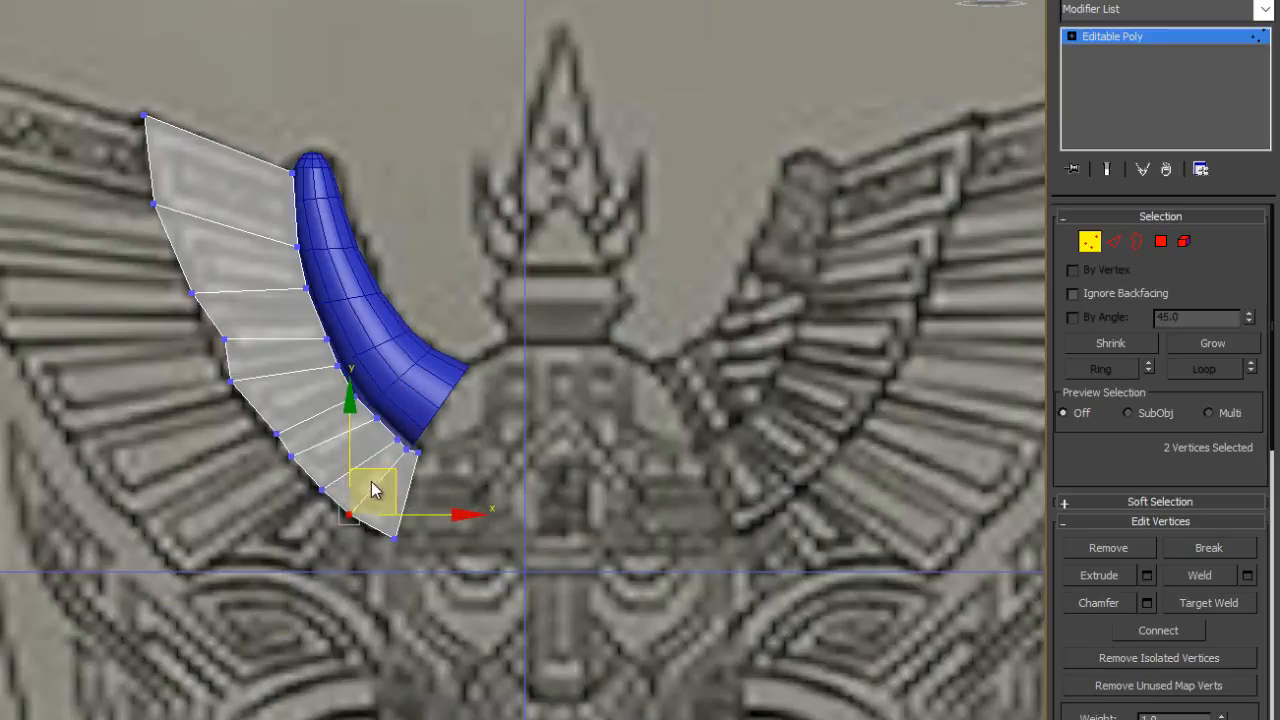
left_click(321, 490)
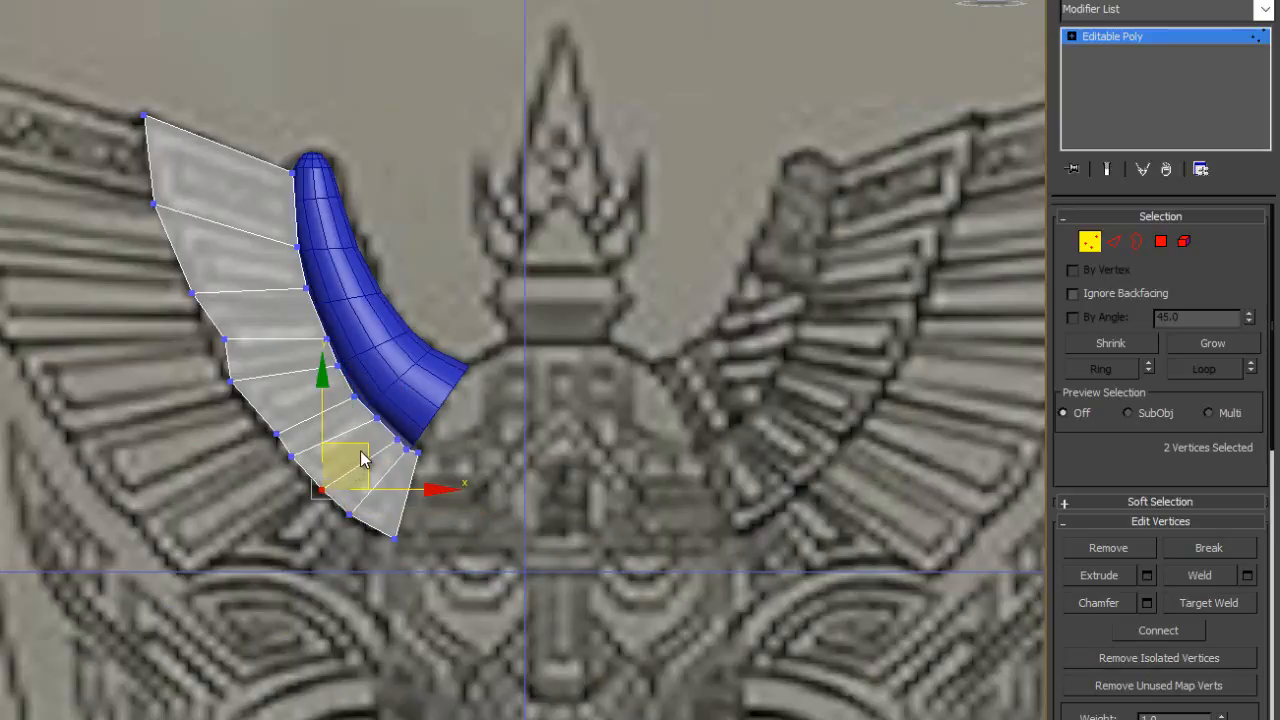
left_click_drag(360, 447, 352, 447)
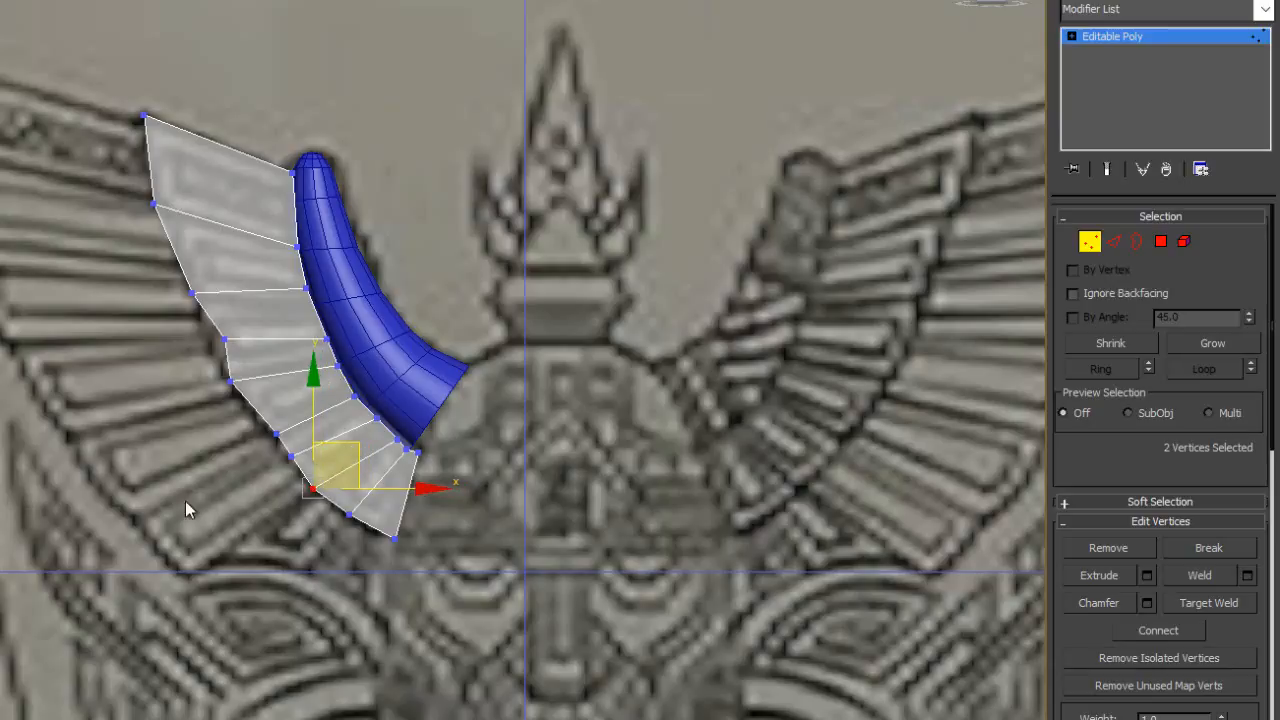
- Align the outer vertices of the second to fifth rows with the feather divisions along the layer's outer curve
left_click(276, 433)
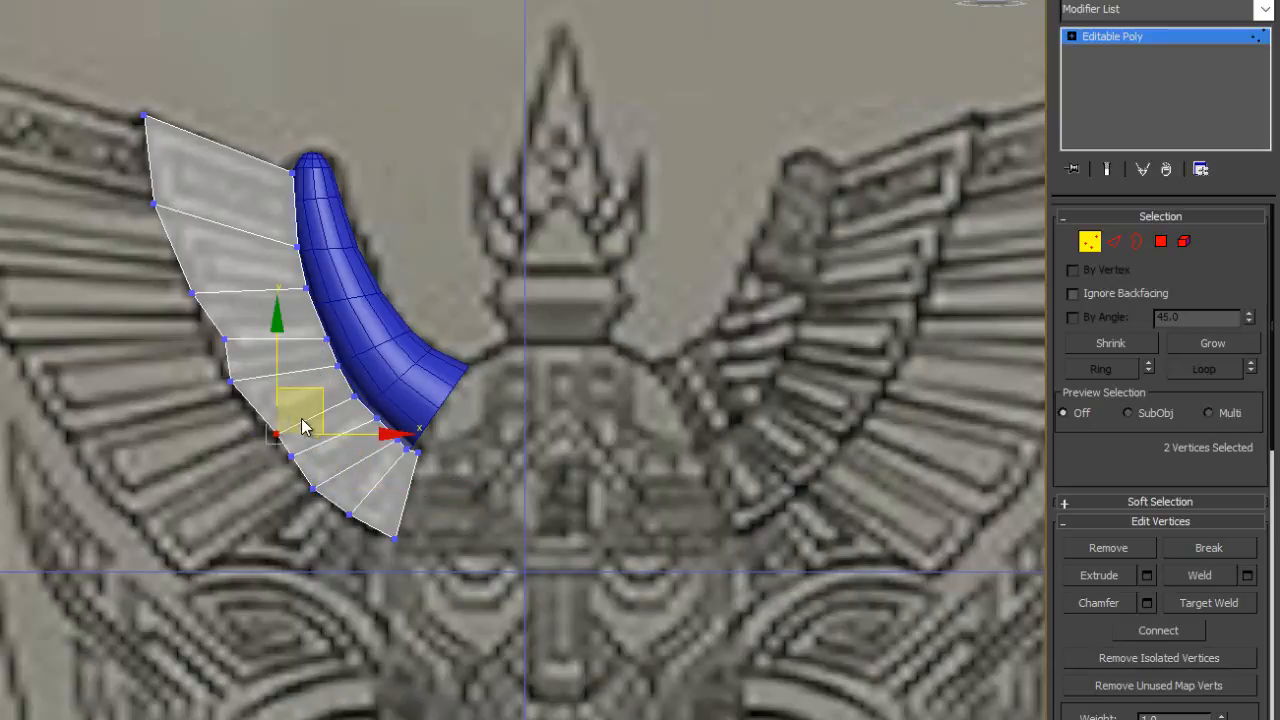
left_click(153, 204)
mouse_move(197, 161)
left_mouse_down()
mouse_move(252, 165)
mouse_move(200, 160)
left_mouse_up()
left_click(192, 293)
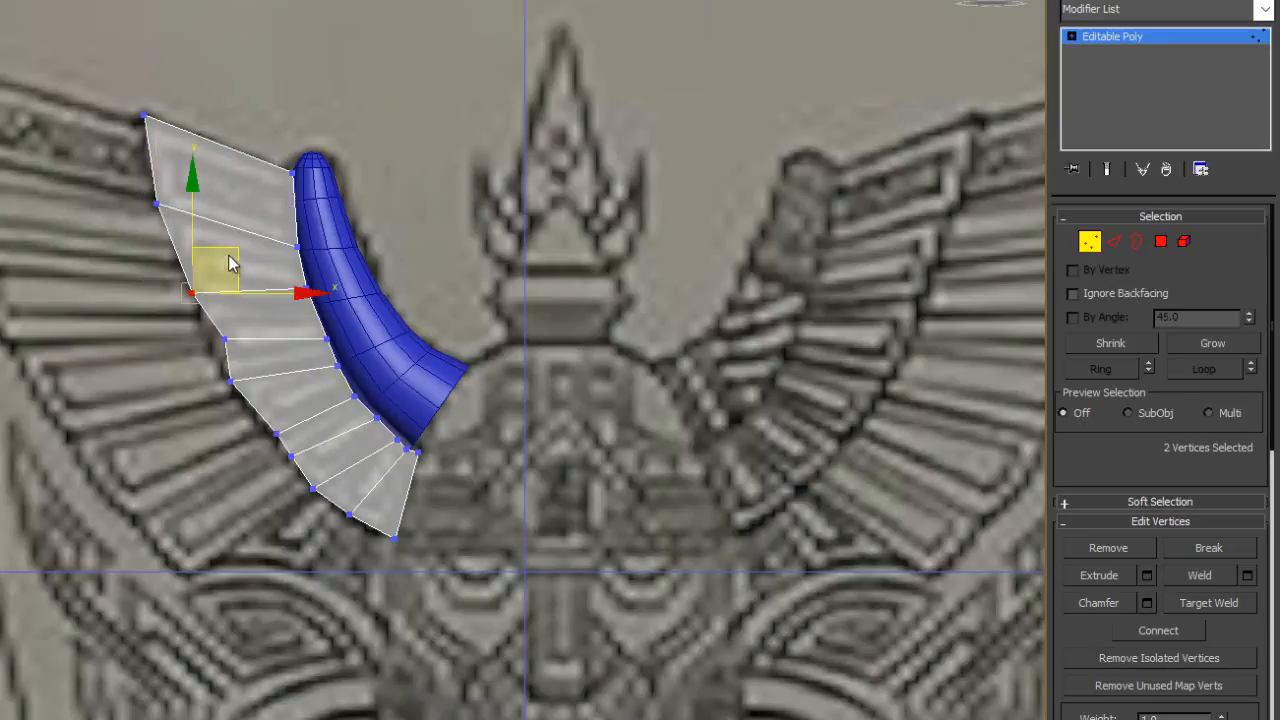
left_click_drag(290, 186, 216, 220)
left_click_drag(202, 365, 245, 267)
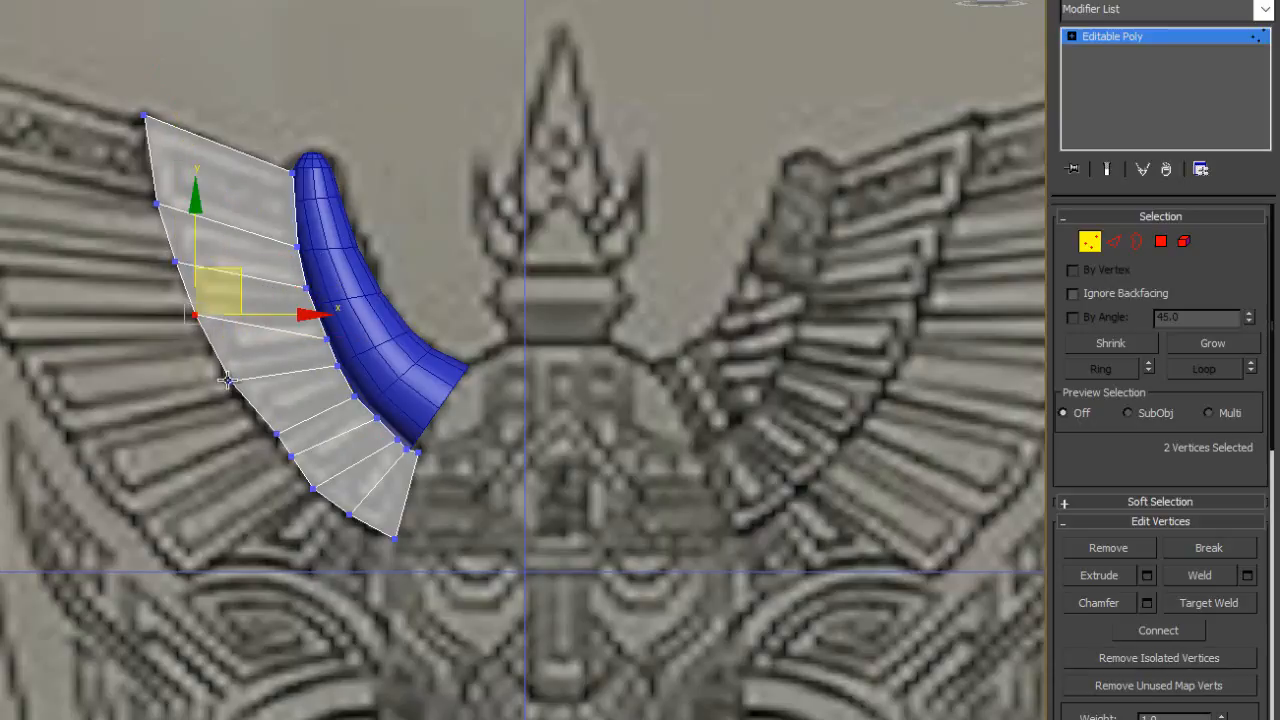
left_click_drag(228, 408, 273, 352)
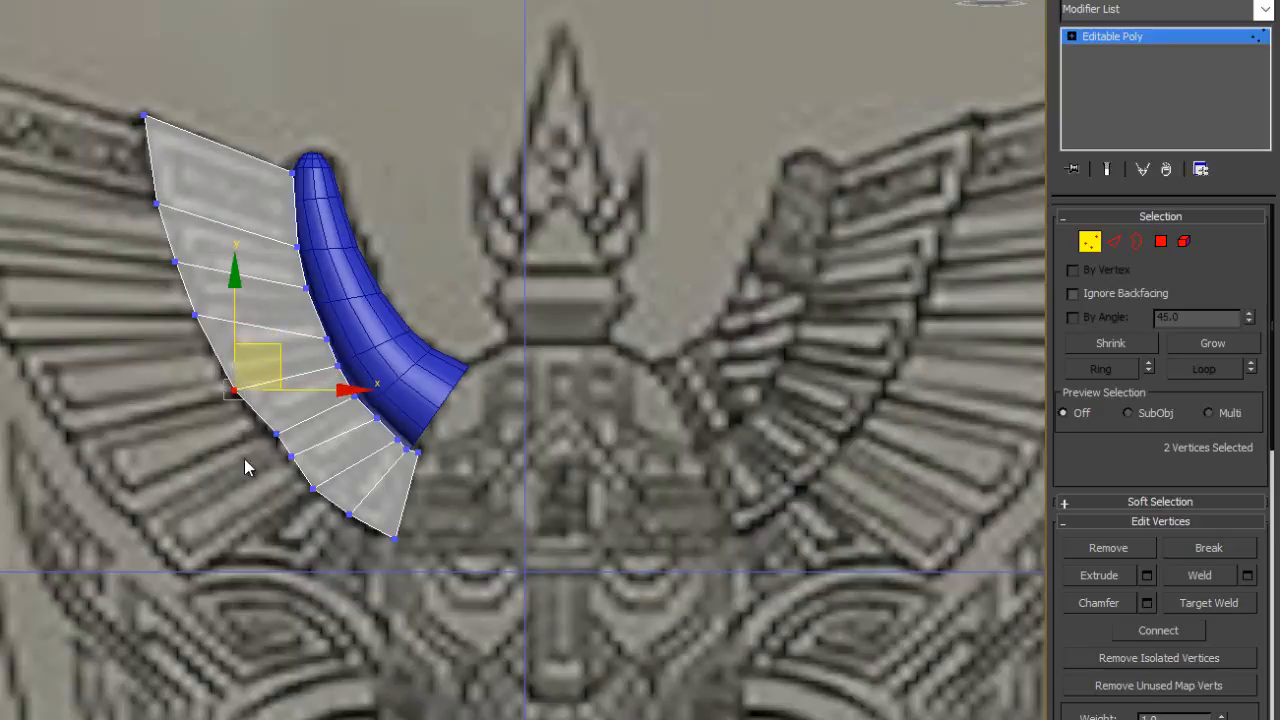
- Reposition the outer vertices from the sixth row to the bottom corner so they follow the lower feathers' outline in a smooth curve
mouse_move(264, 447)
left_mouse_down()
mouse_move(302, 383)
mouse_move(323, 438)
mouse_move(340, 434)
left_mouse_up()
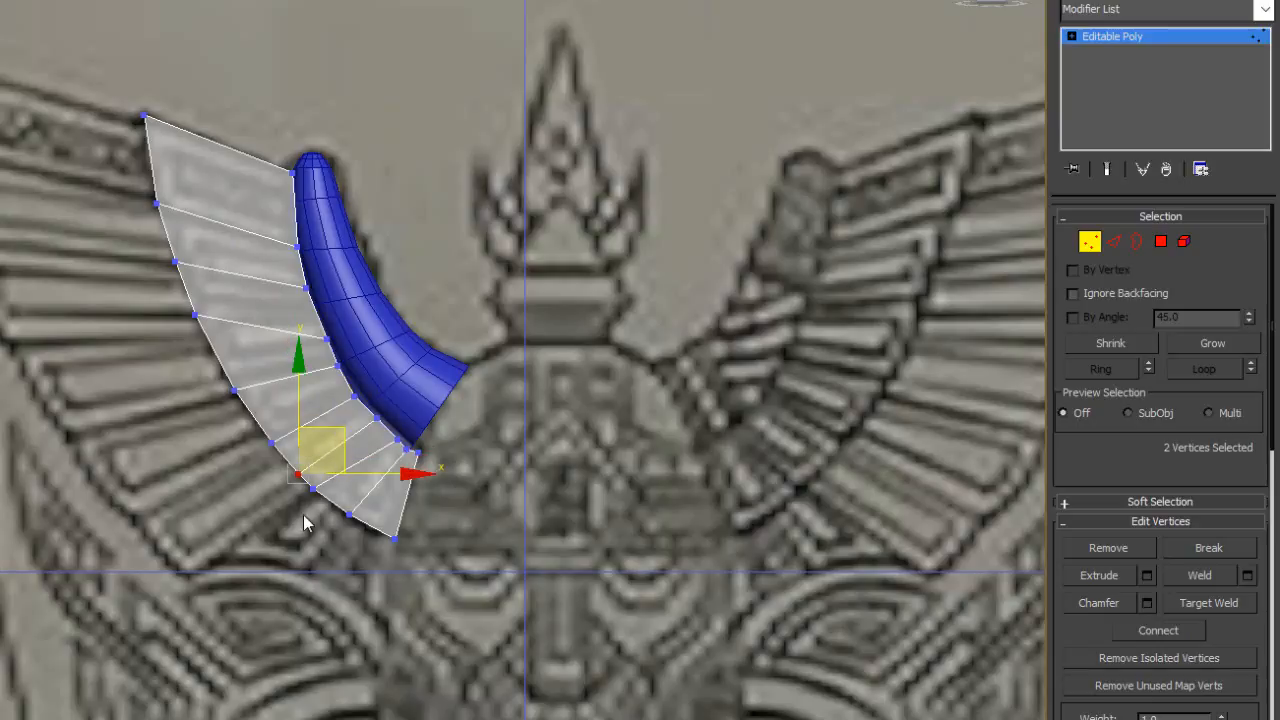
mouse_move(298, 526)
left_mouse_down()
mouse_move(346, 474)
mouse_move(306, 495)
left_mouse_up()
mouse_move(346, 447)
left_mouse_down()
mouse_move(368, 460)
mouse_move(378, 507)
mouse_move(411, 485)
left_mouse_up()
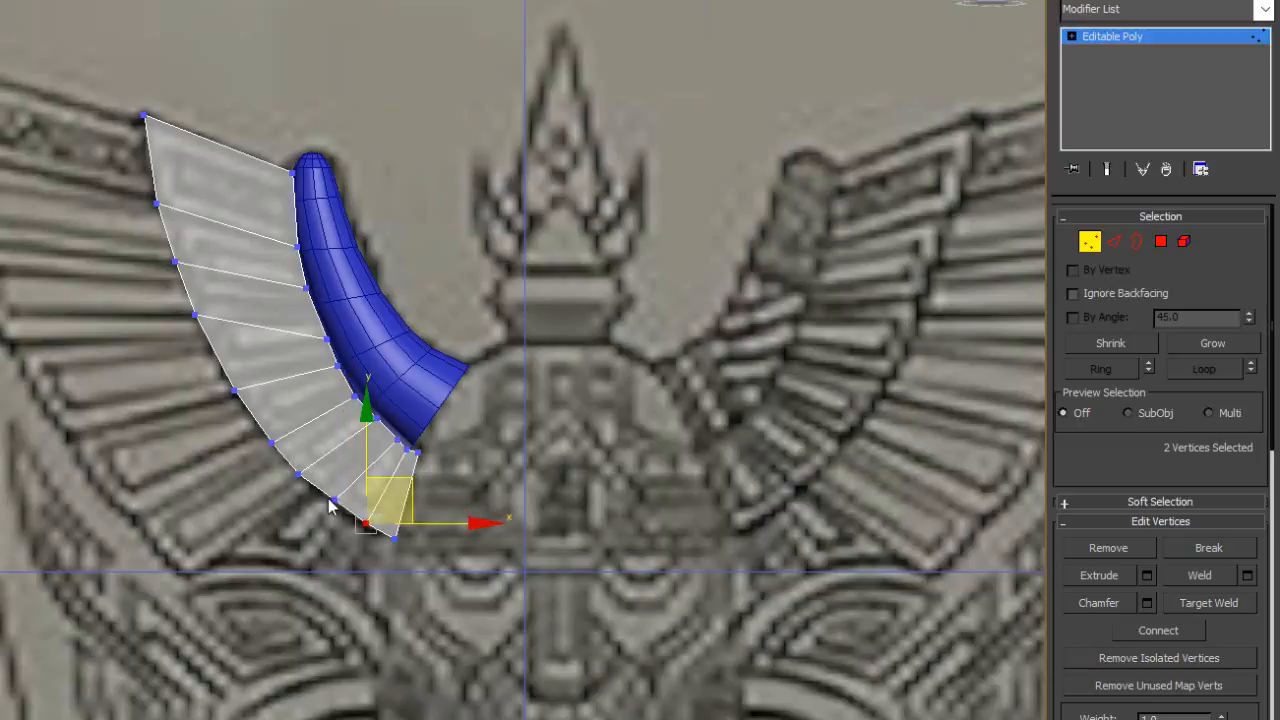
mouse_move(333, 528)
left_mouse_down()
mouse_move(344, 488)
mouse_move(379, 471)
mouse_move(310, 484)
left_mouse_up()
left_click_drag(341, 437, 351, 450)
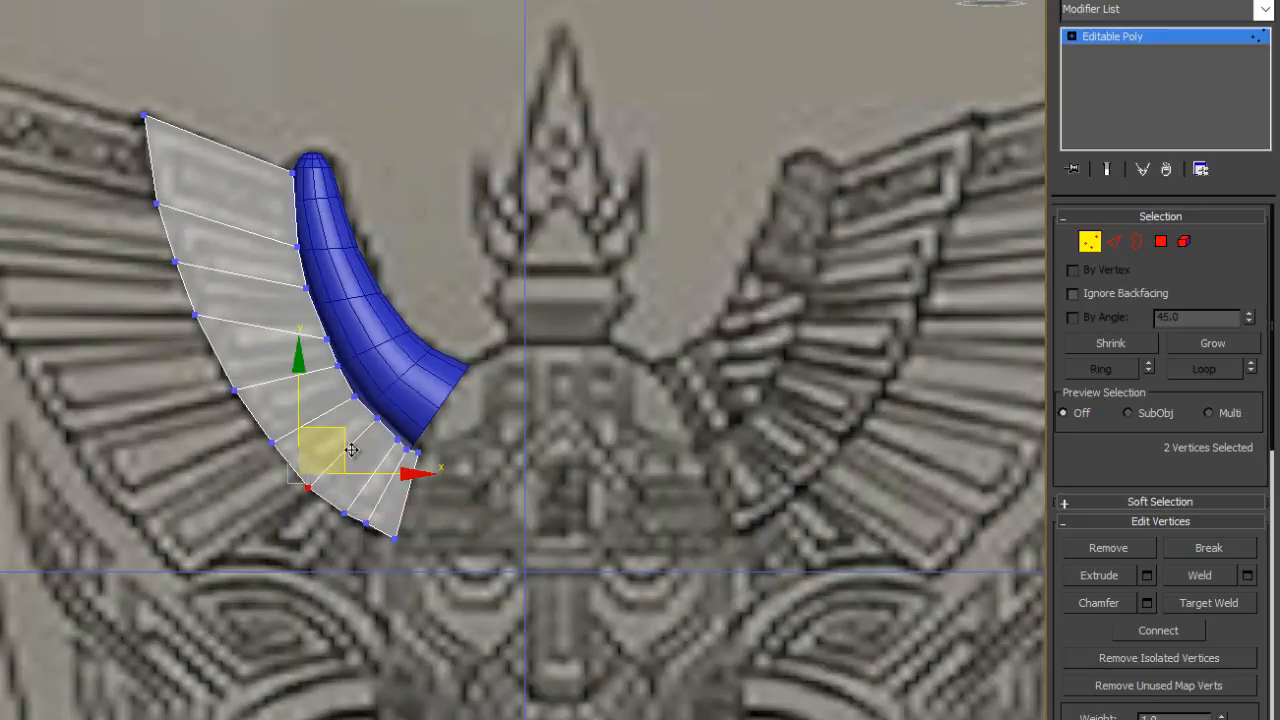
left_click(370, 521)
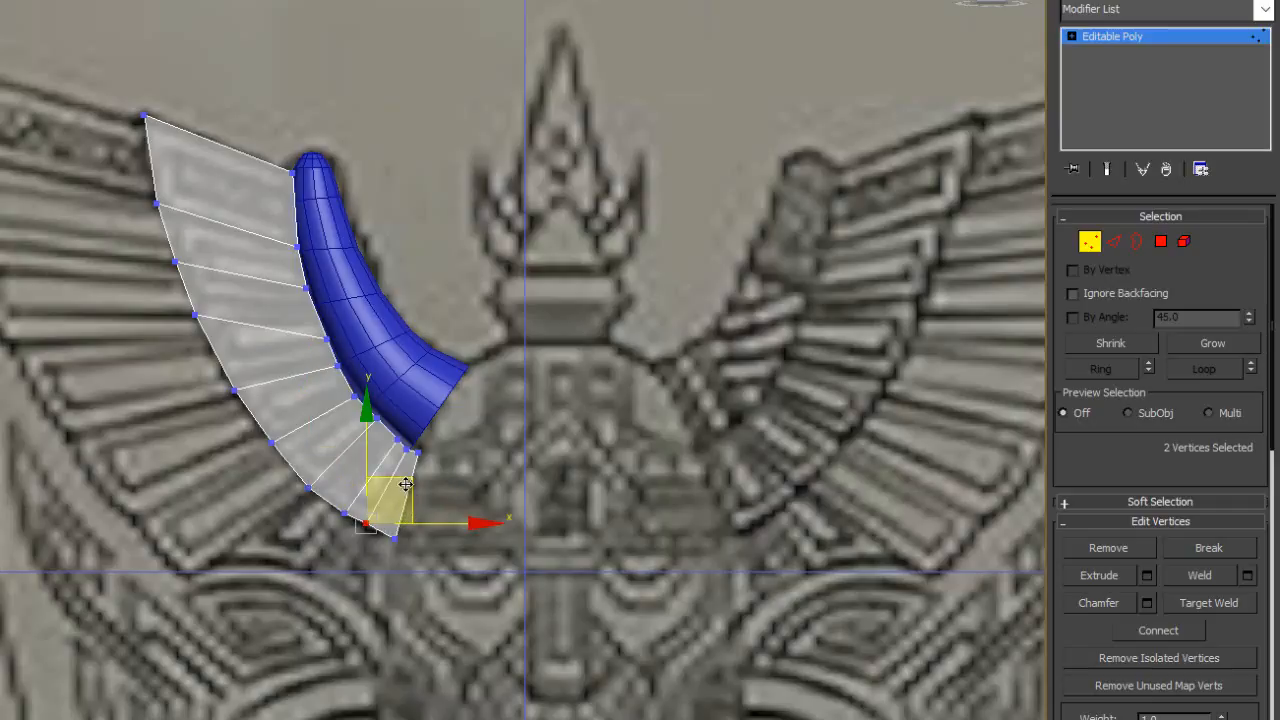
left_click_drag(413, 498, 444, 498)
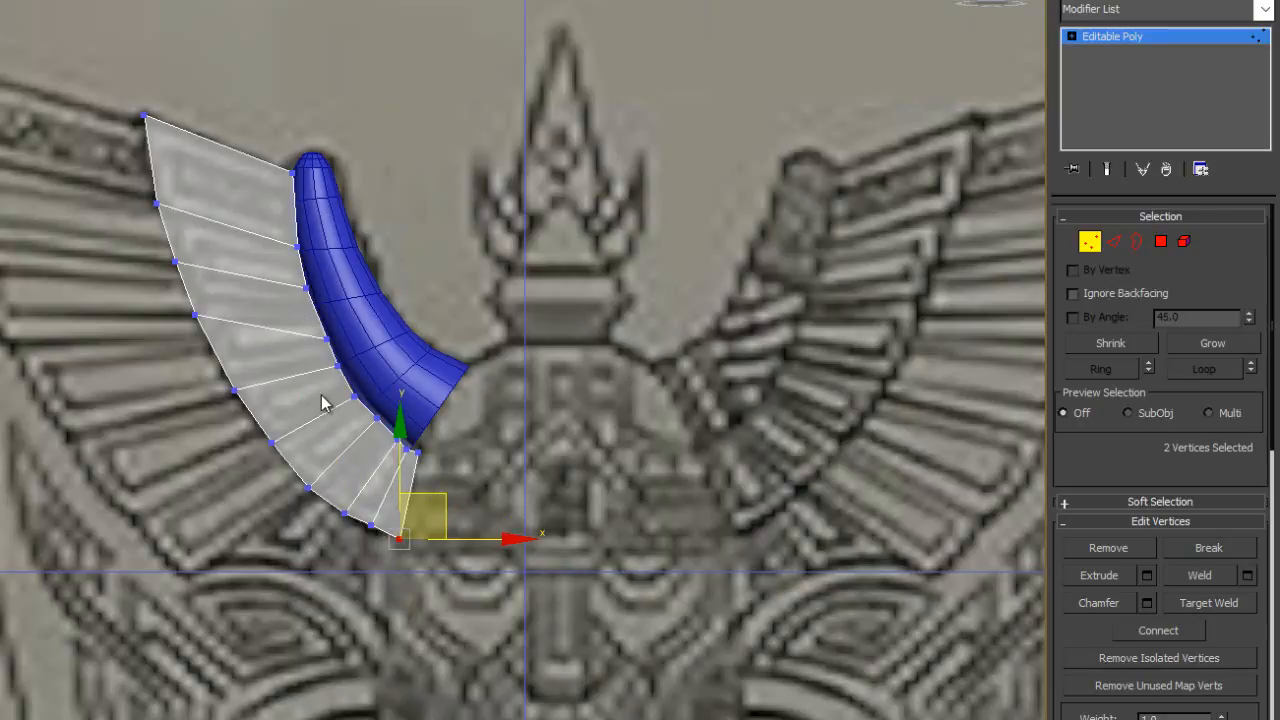
- Space the lower inner vertices along the horn's underside to match the drawn feather divisions, down to the horn's base
left_click_drag(352, 413, 411, 375)
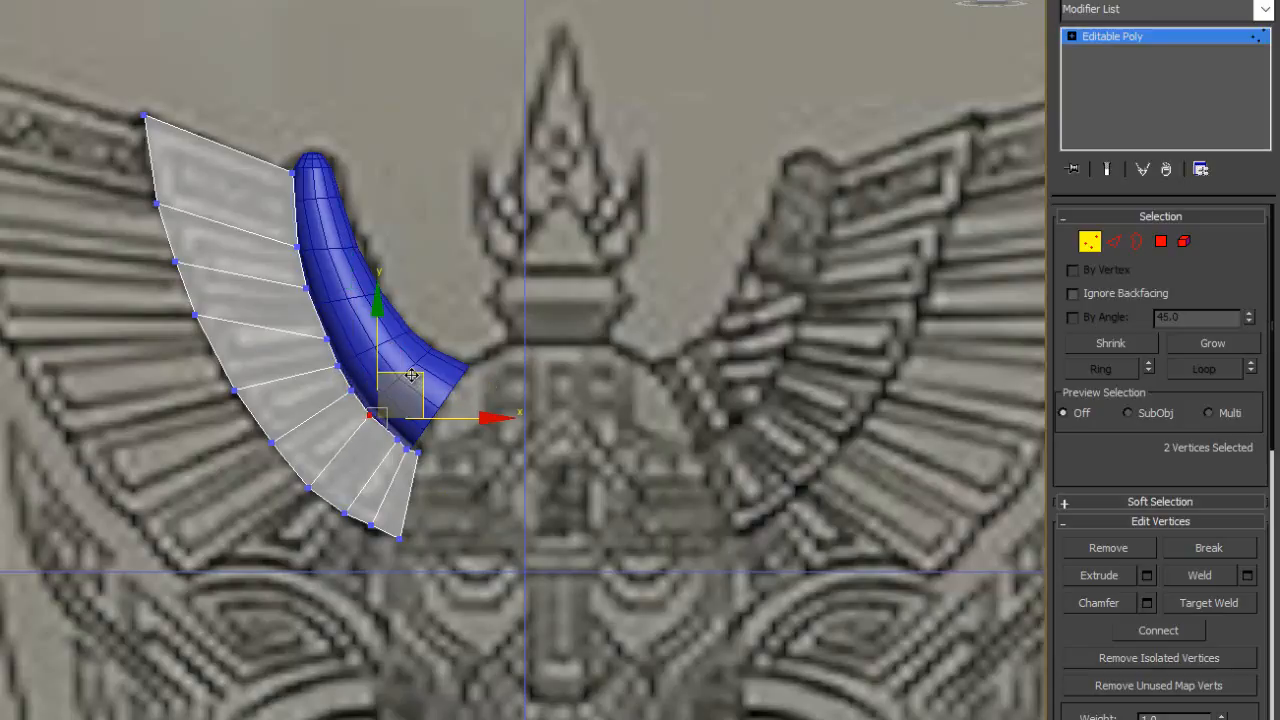
left_click_drag(387, 450, 416, 391)
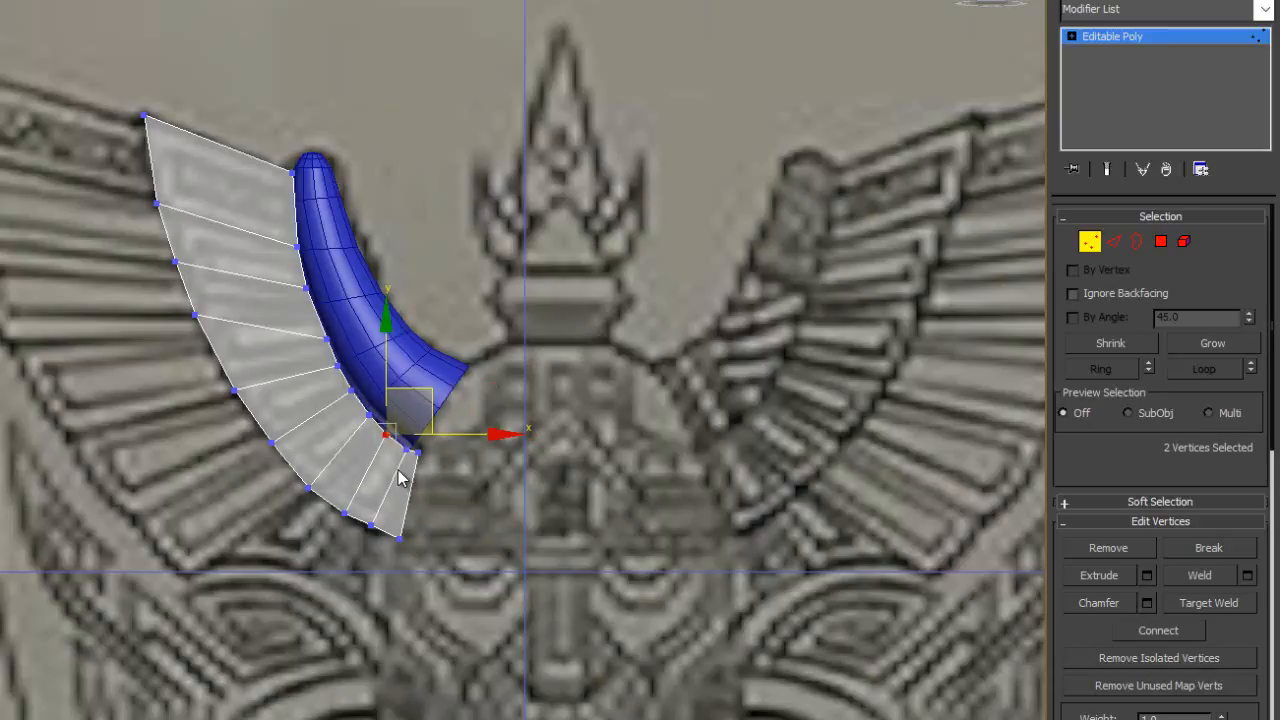
left_click_drag(403, 457, 417, 471)
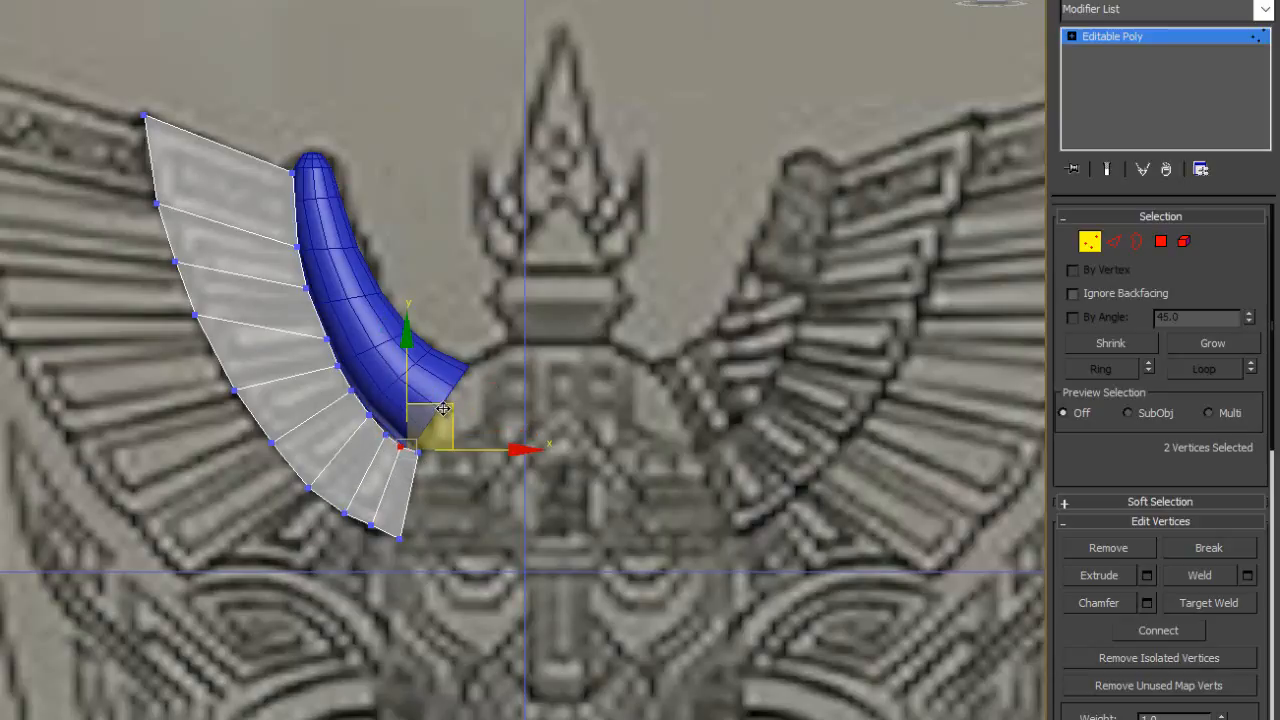
left_click_drag(432, 420, 450, 425)
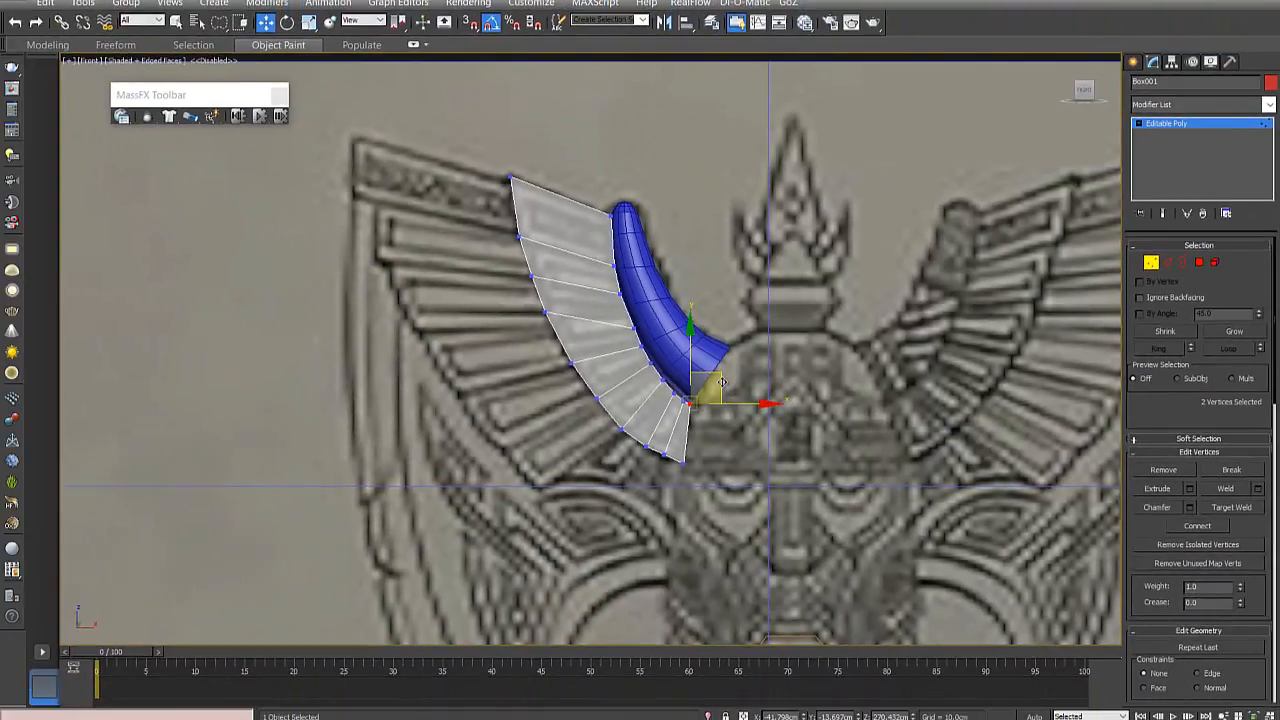
scroll(721, 383, "down", 3)
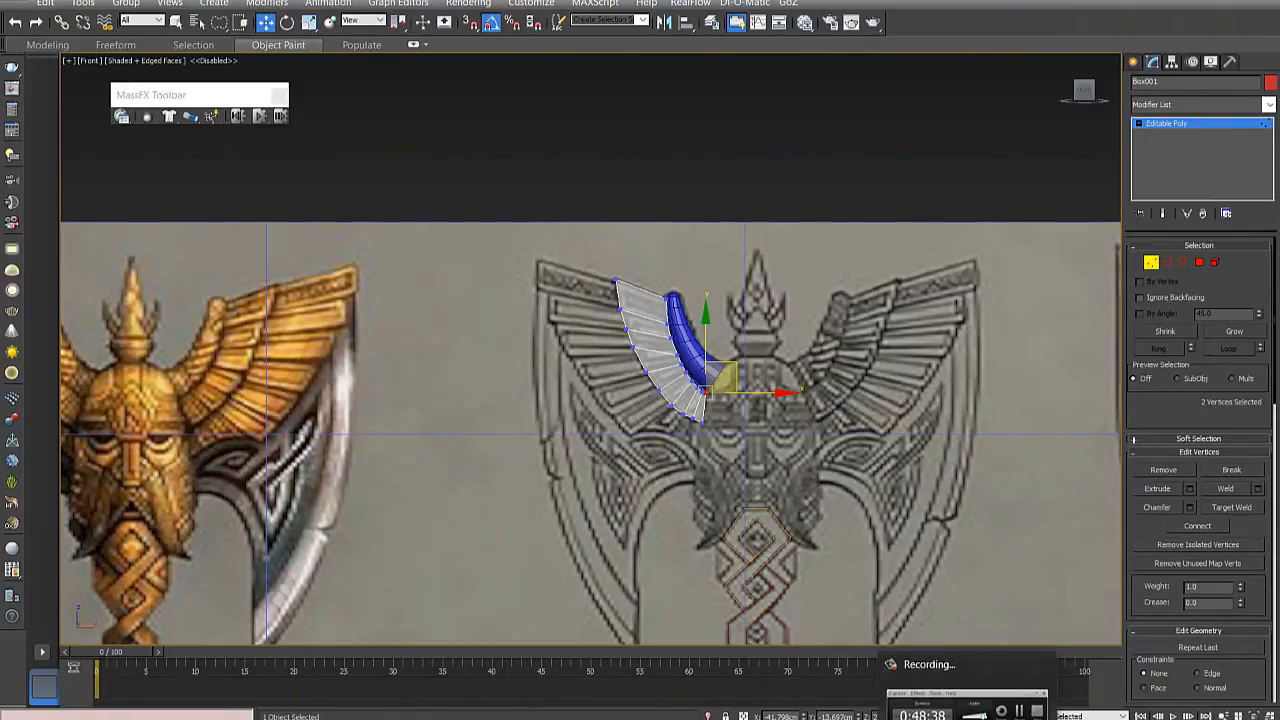
left_click(1008, 708)
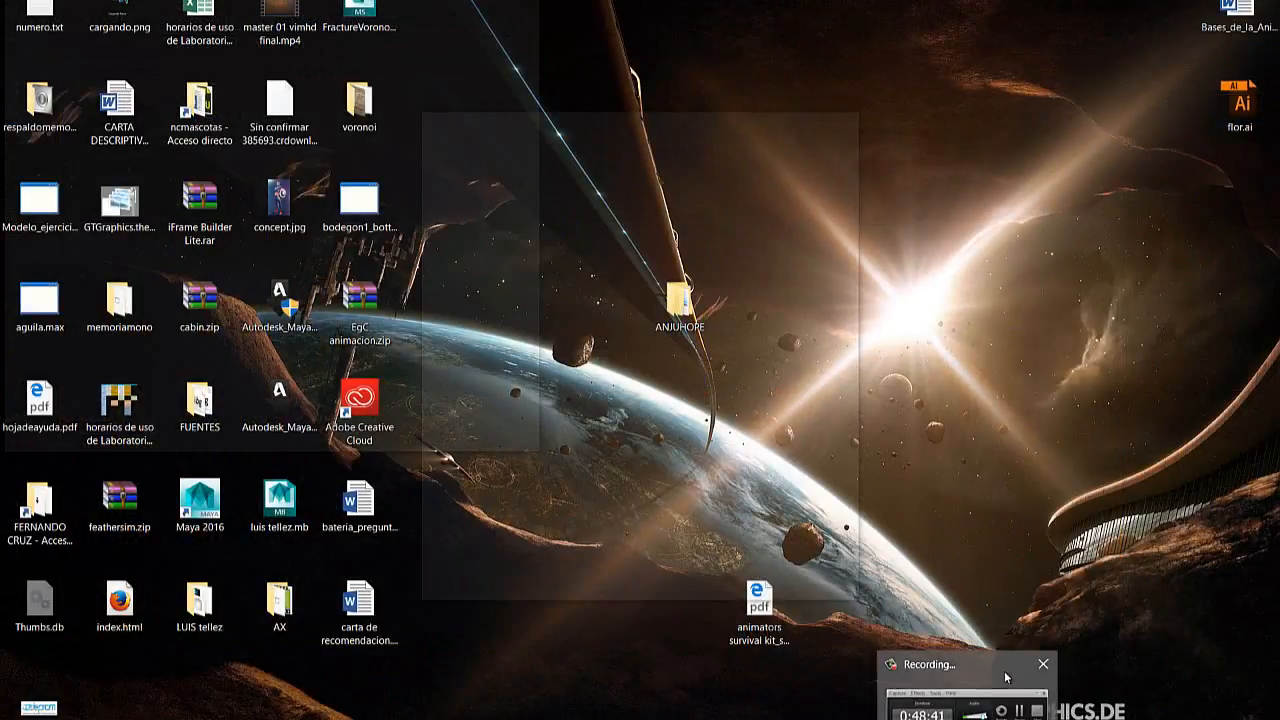